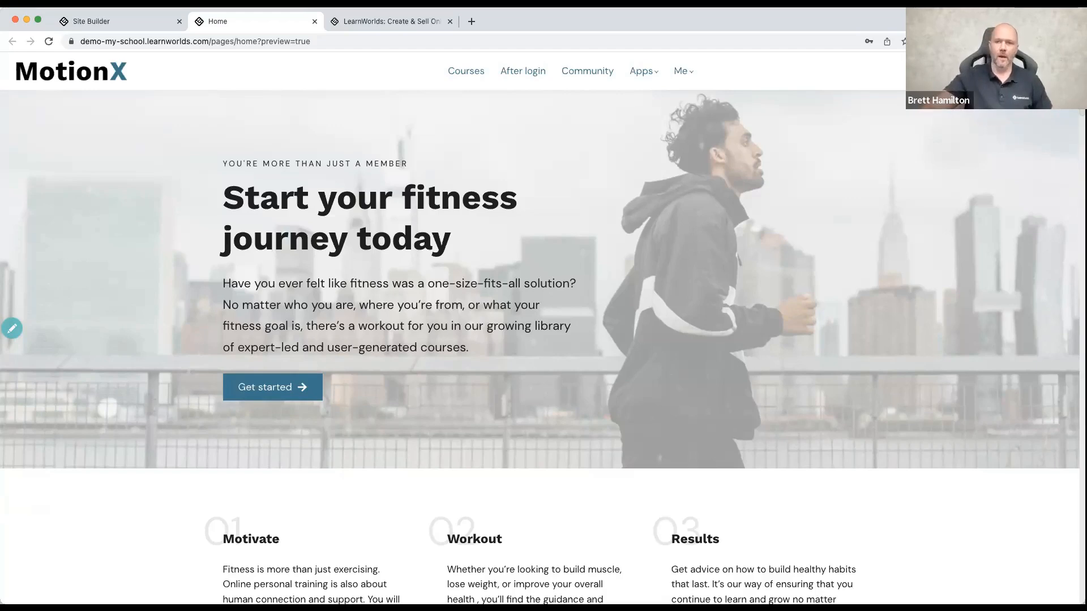
Step: Switch to the LearnWorlds website and open its free trial sign-up page
left_click(391, 22)
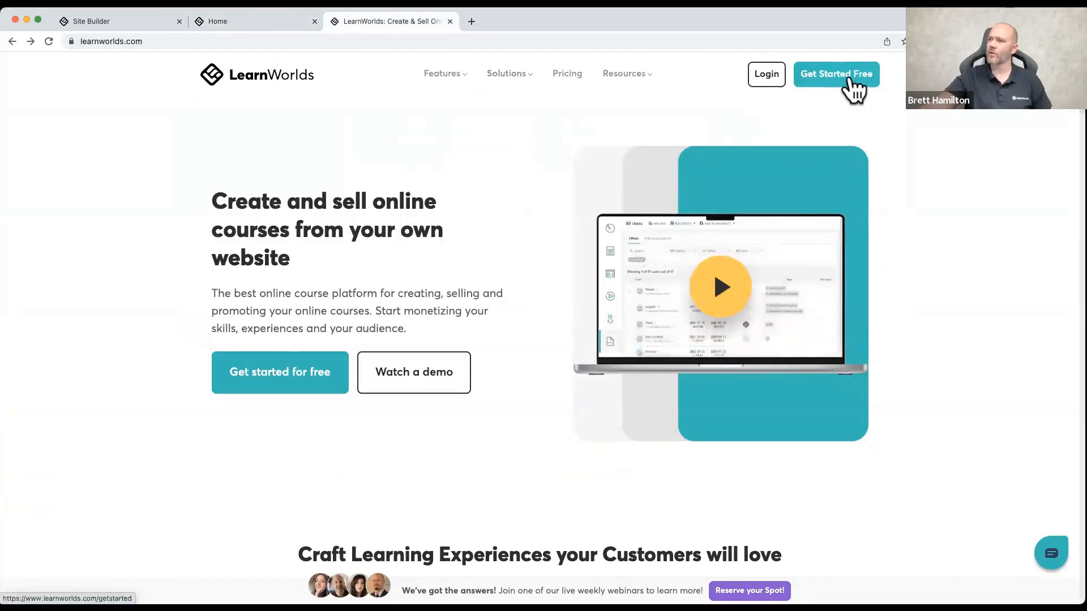
left_click(842, 79)
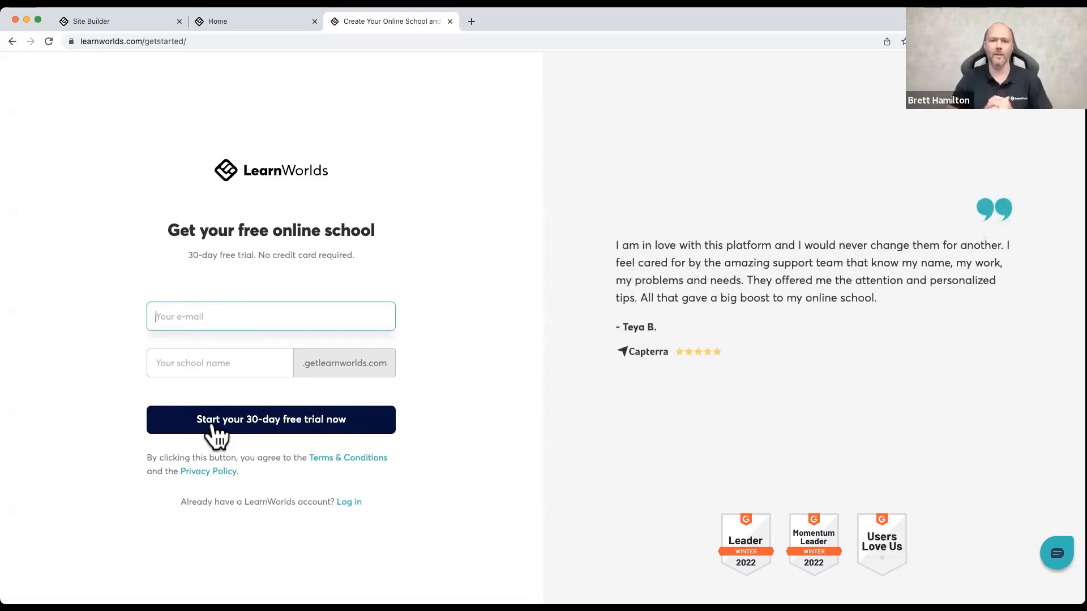
Step: Return to the MotionX school's home page preview and examine its sections from the hero banner down to the instructors
left_click(292, 22)
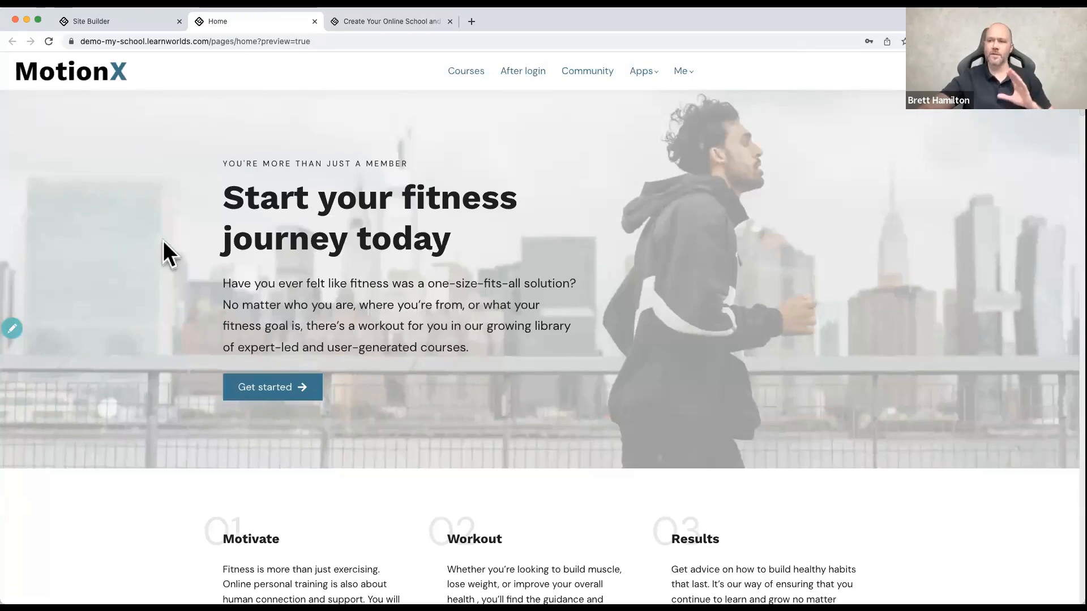
scroll(163, 240, "down", 3)
scroll(163, 249, "down", 5)
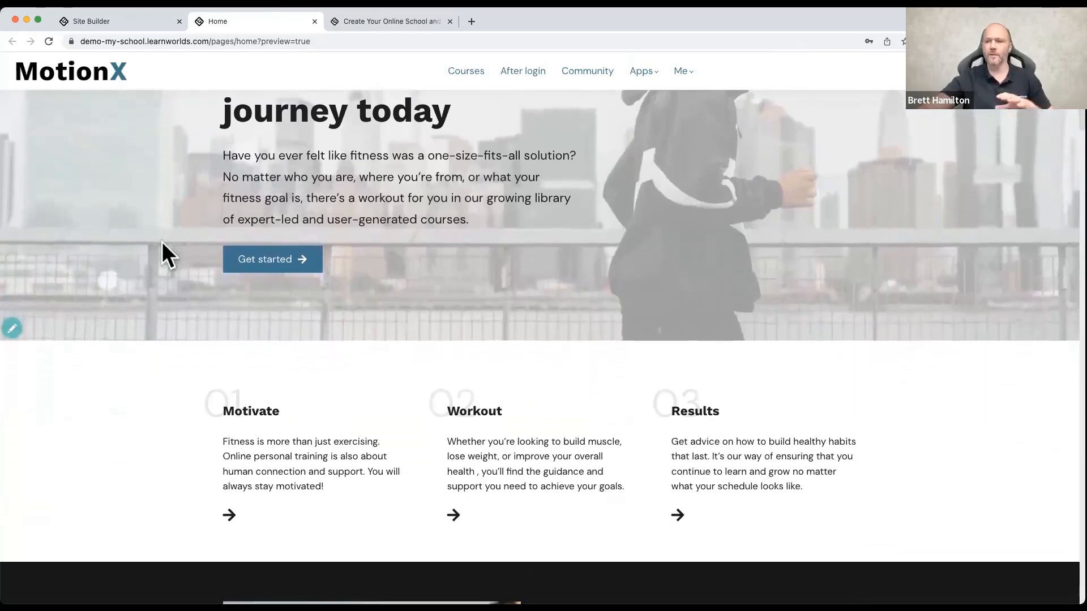
scroll(161, 249, "down", 2)
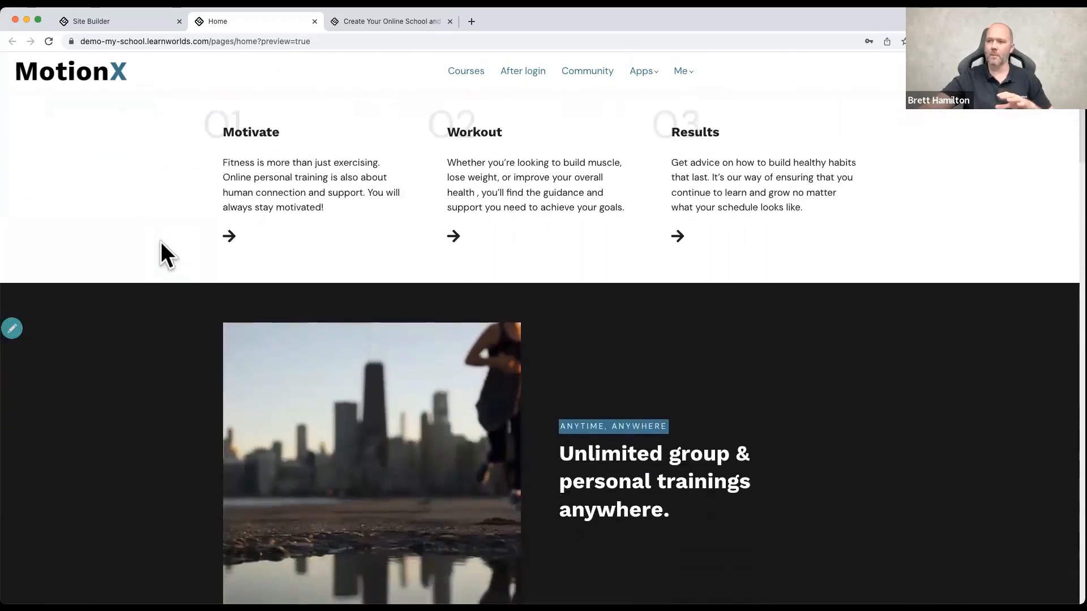
scroll(161, 249, "down", 5)
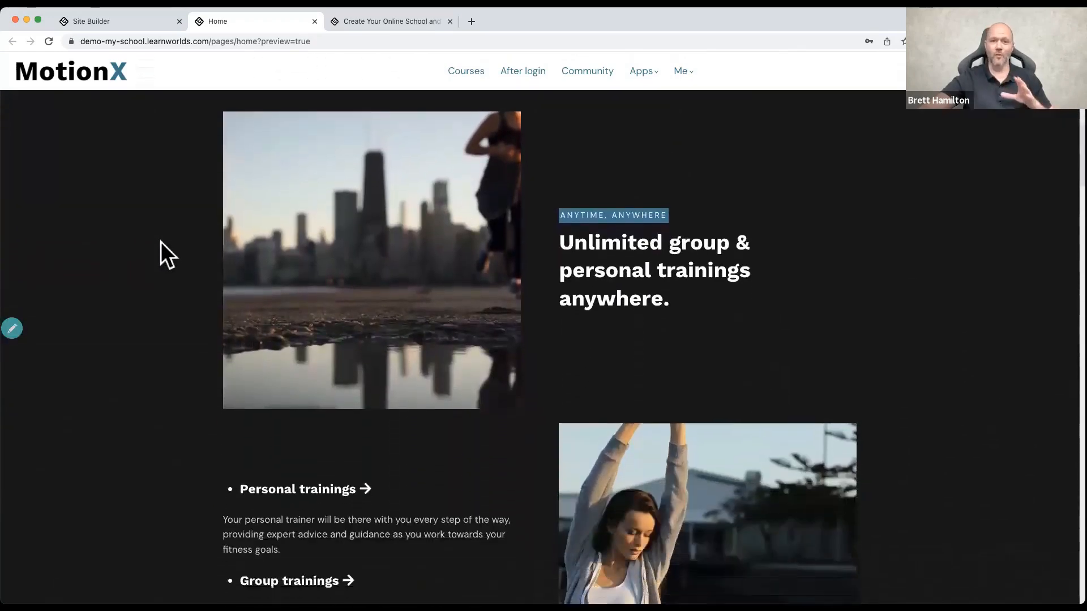
scroll(160, 242, "down", 5)
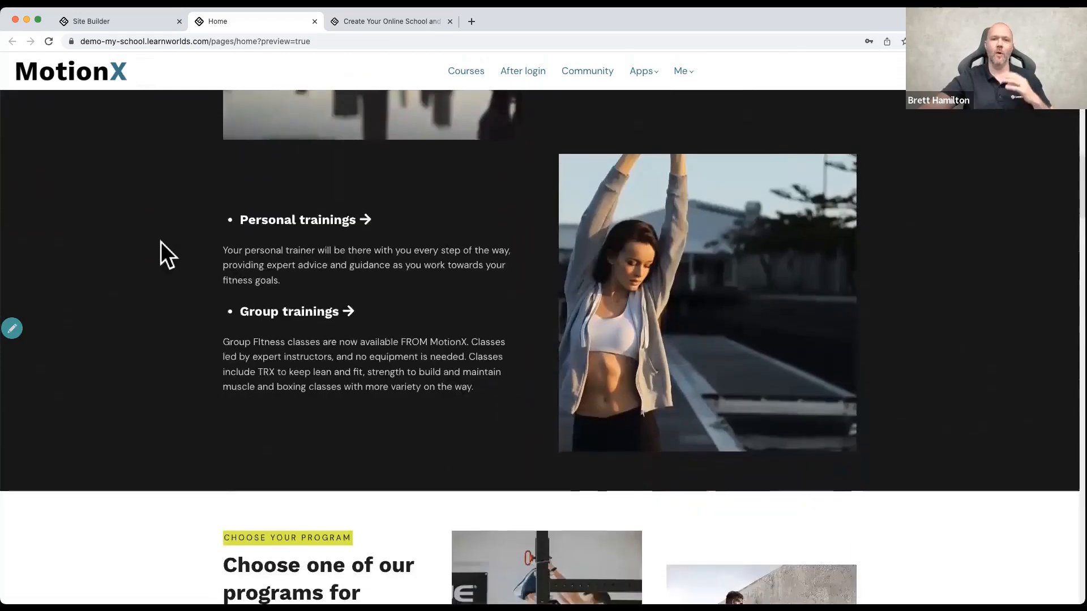
scroll(161, 243, "down", 6)
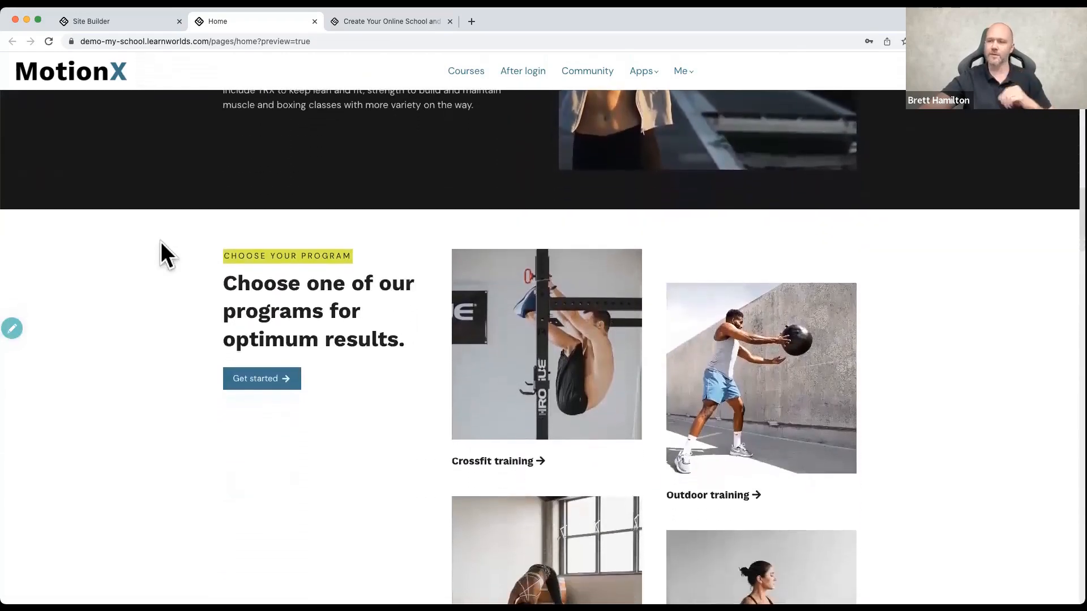
scroll(161, 242, "down", 5)
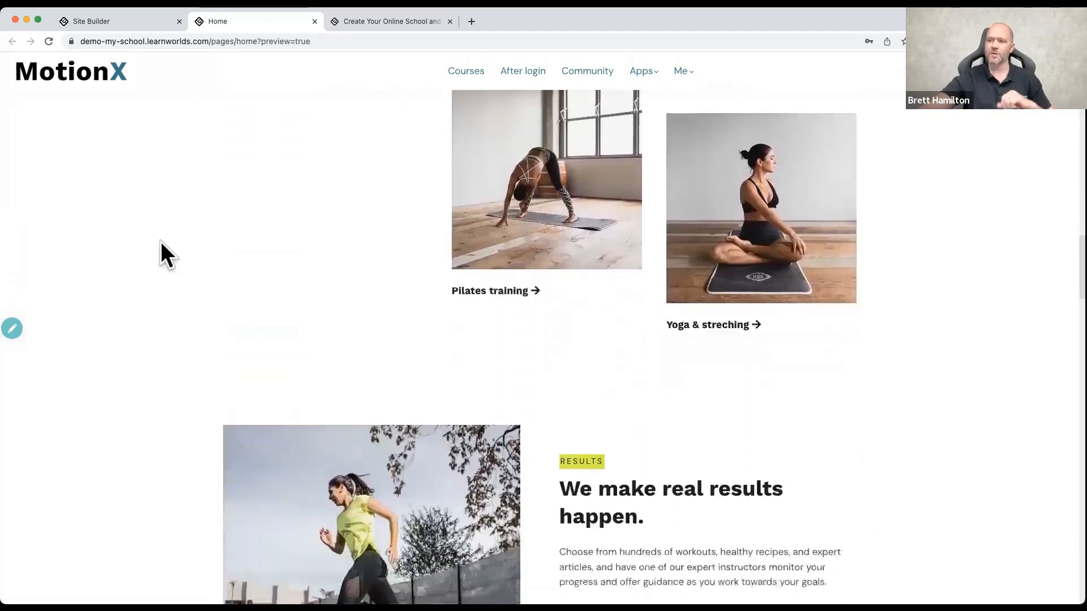
scroll(161, 240, "down", 4)
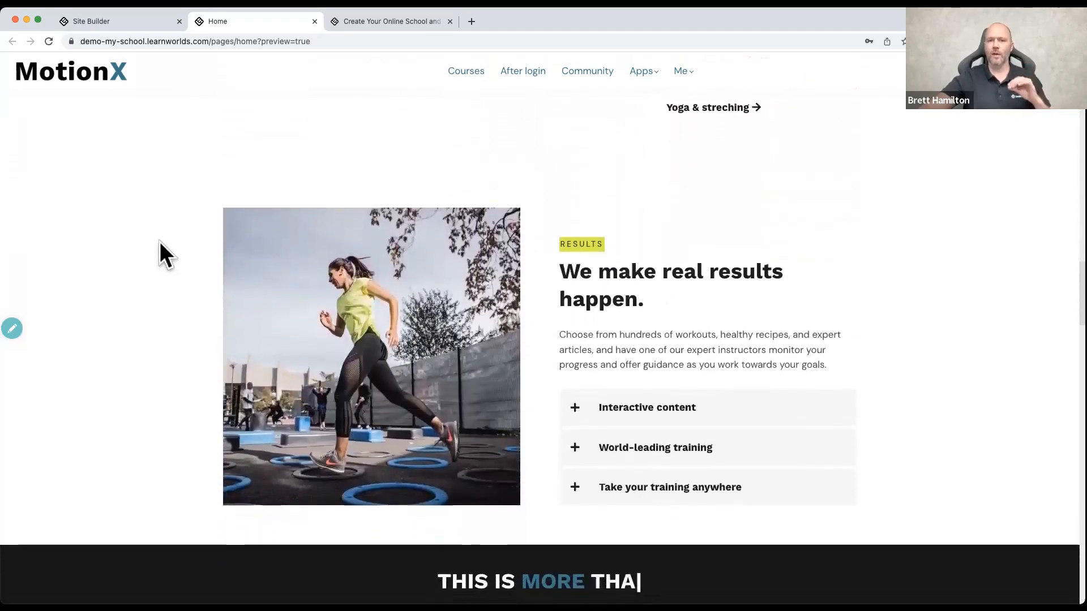
scroll(158, 240, "down", 6)
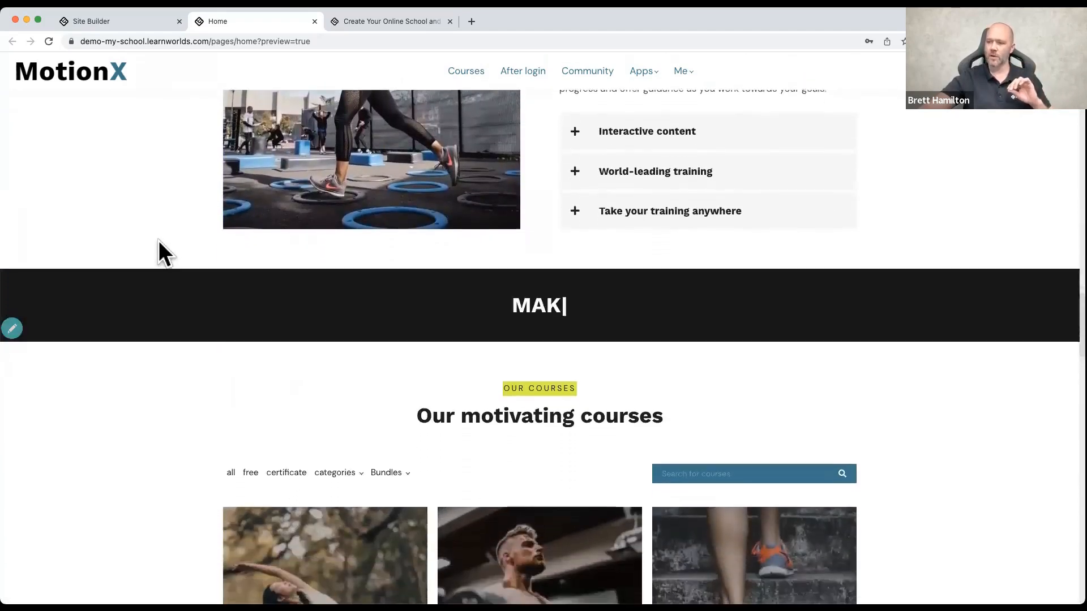
scroll(158, 240, "down", 6)
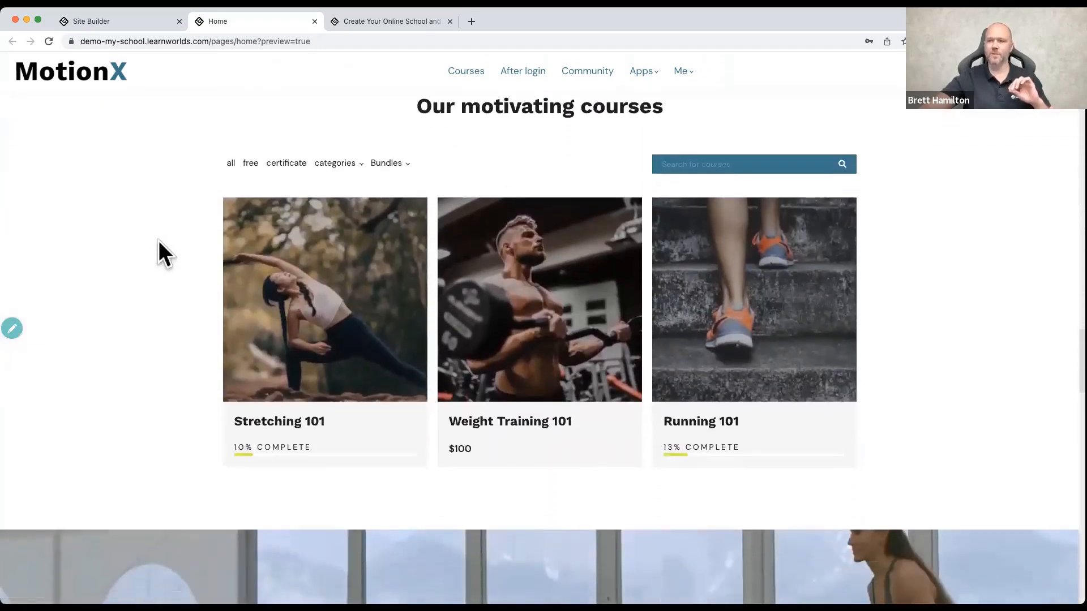
scroll(158, 240, "down", 4)
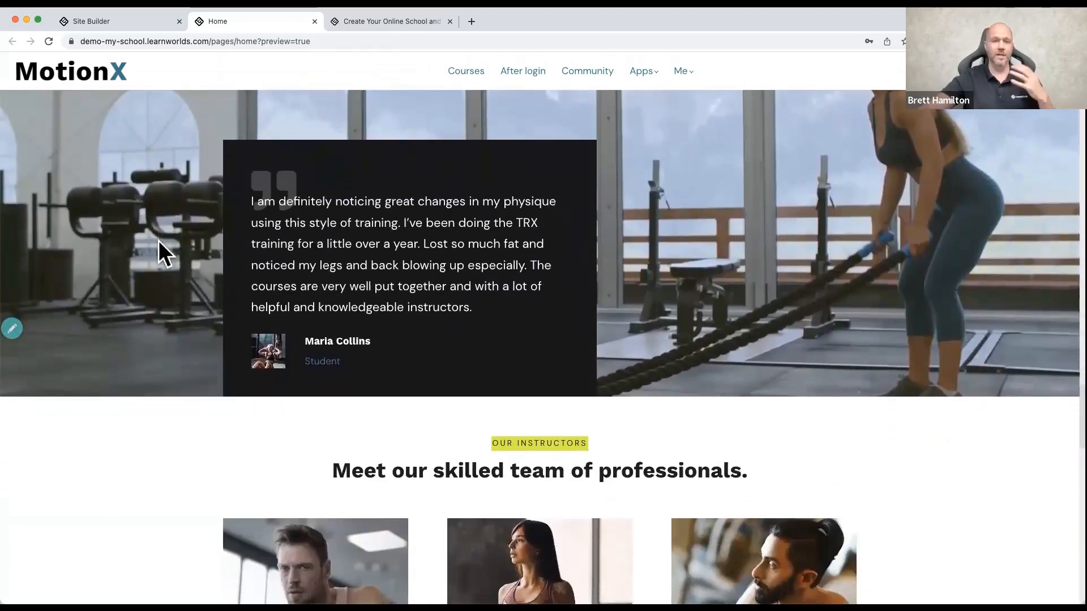
scroll(159, 240, "down", 4)
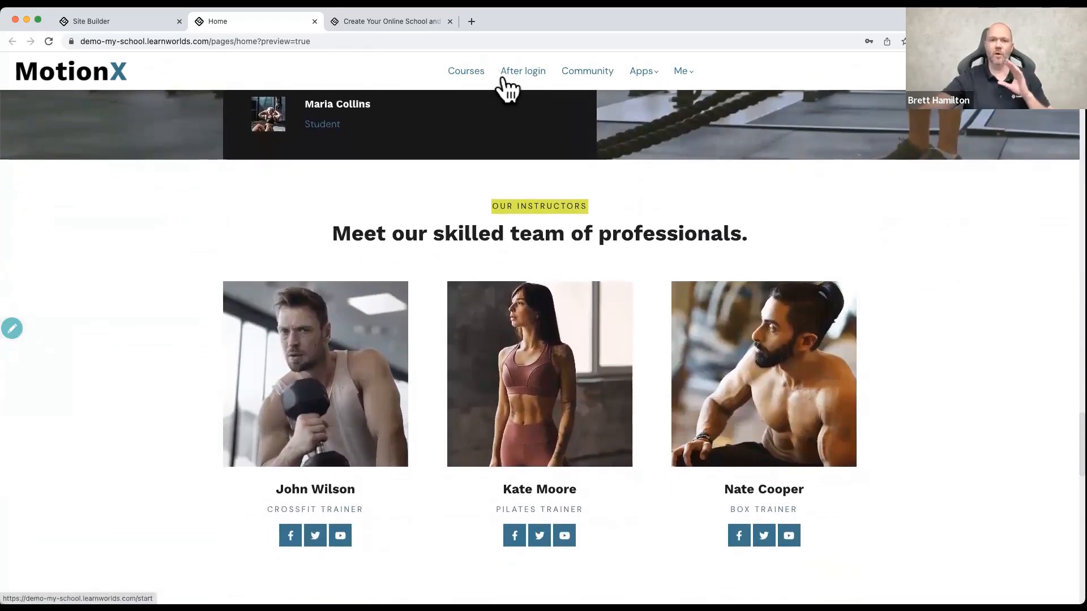
Step: Visit the school's Community page and view the course cards on its Courses page
left_click(593, 77)
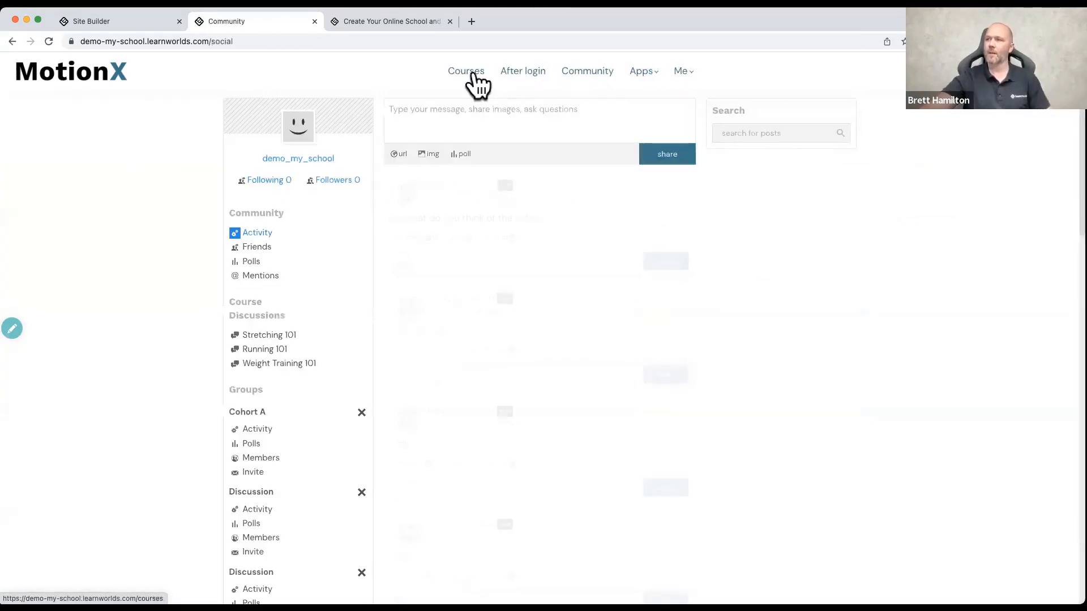
left_click(474, 77)
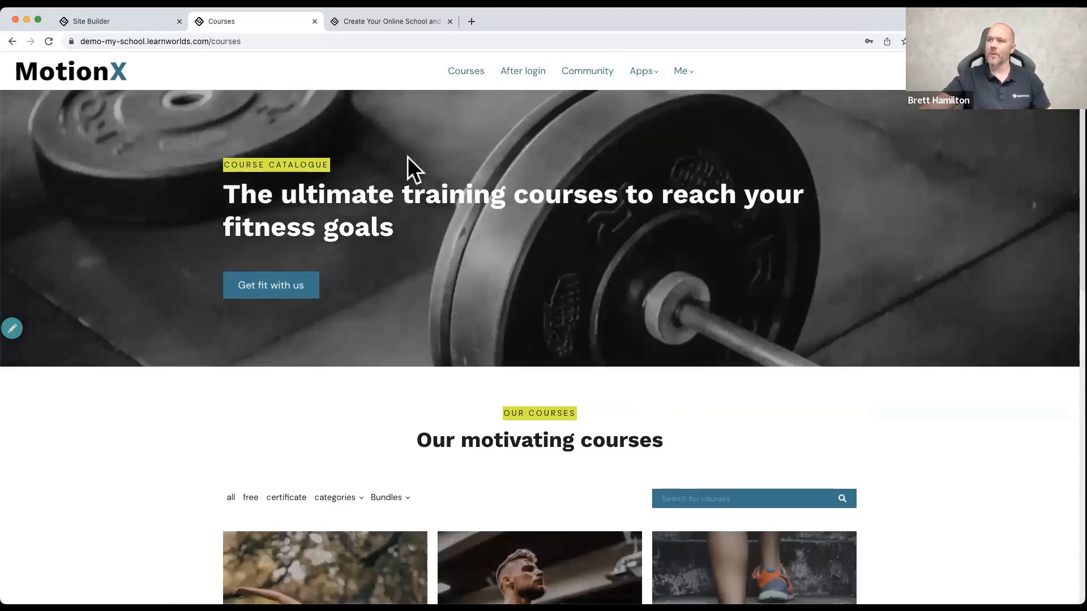
scroll(275, 221, "down", 5)
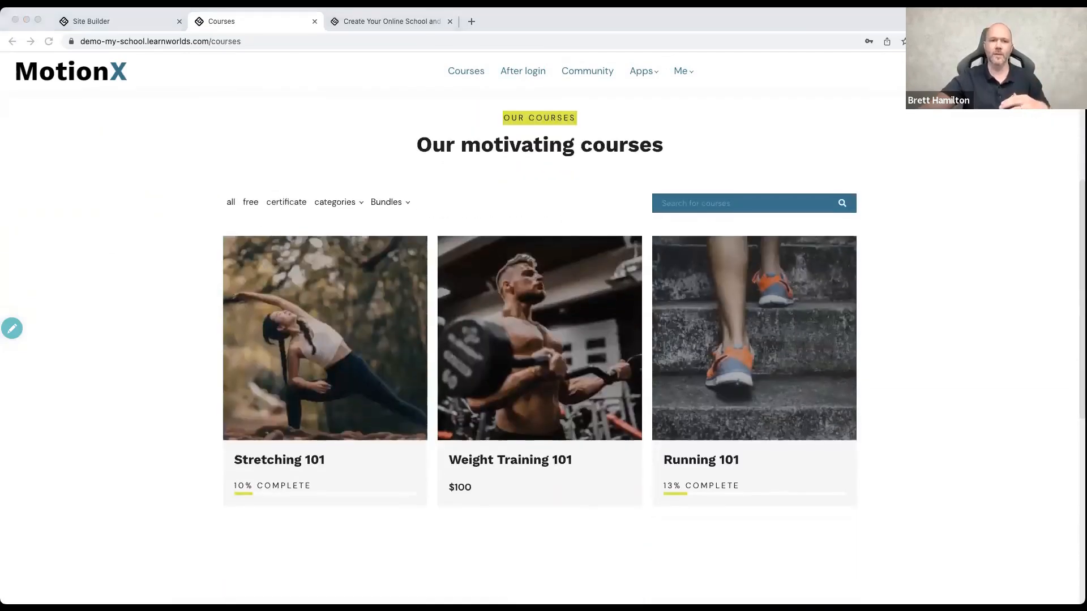
Step: Switch to the Site Builder, open the school site for editing and clear the page search
left_click(127, 19)
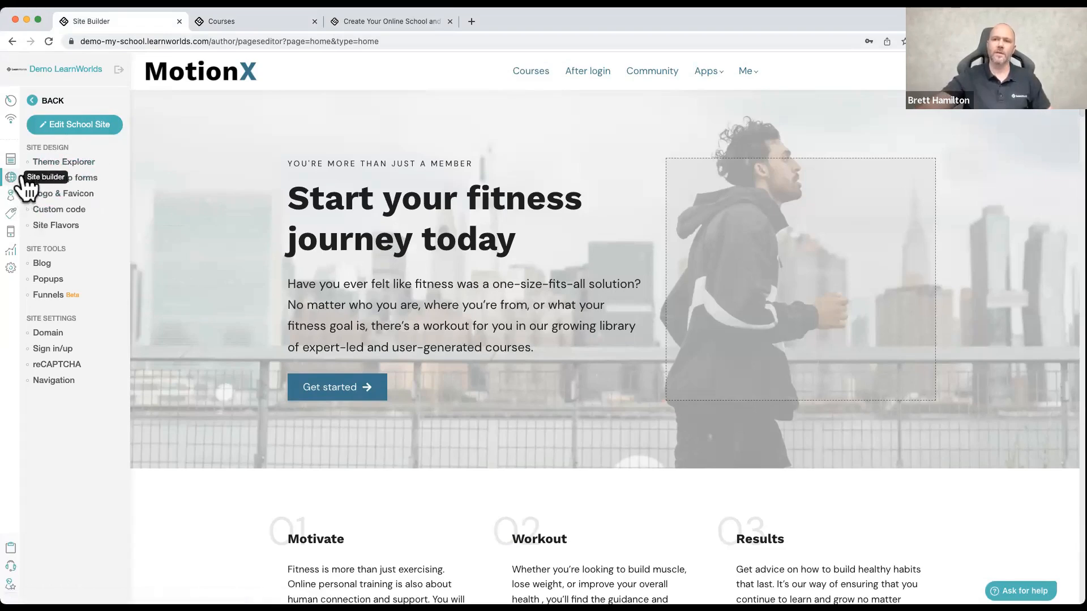
left_click(74, 123)
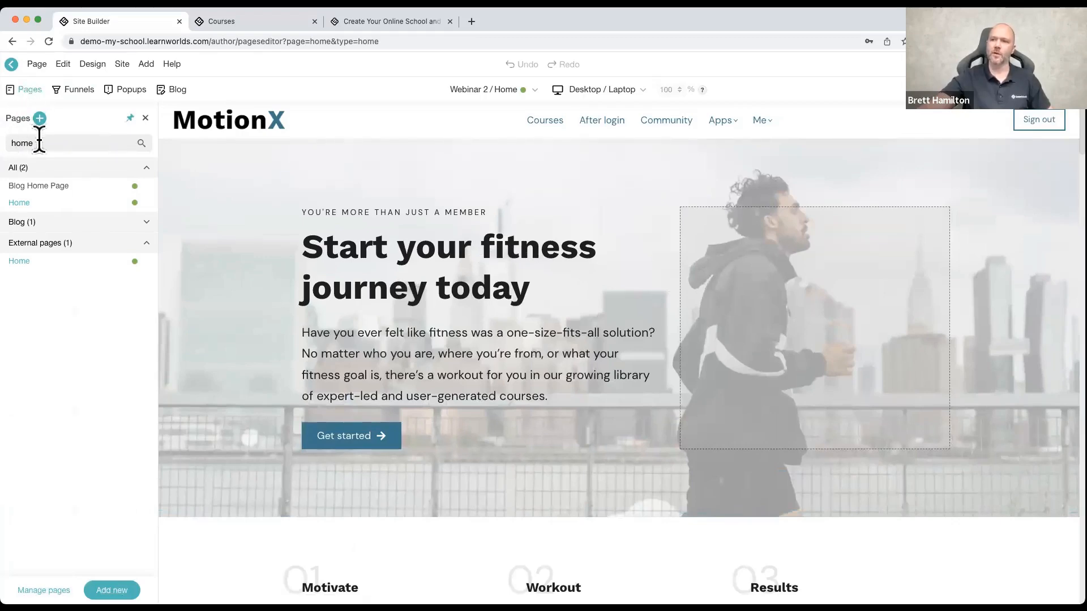
key("BackSpace")
key("BackSpace")
key("BackSpace")
key("BackSpace")
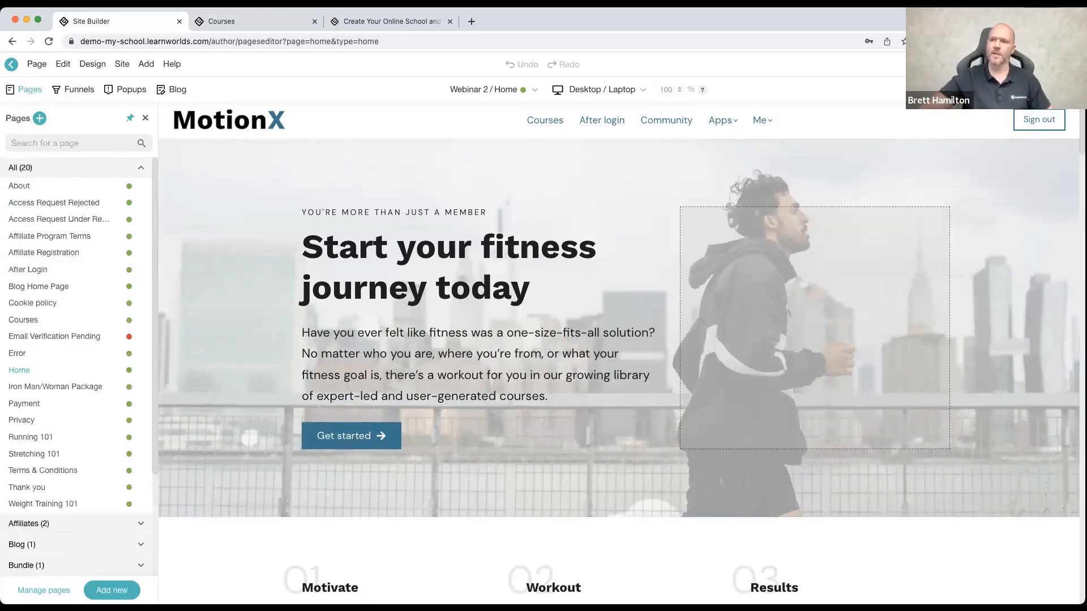
Step: Look through the full page list and open the About page in the editor
scroll(68, 260, "down", 4)
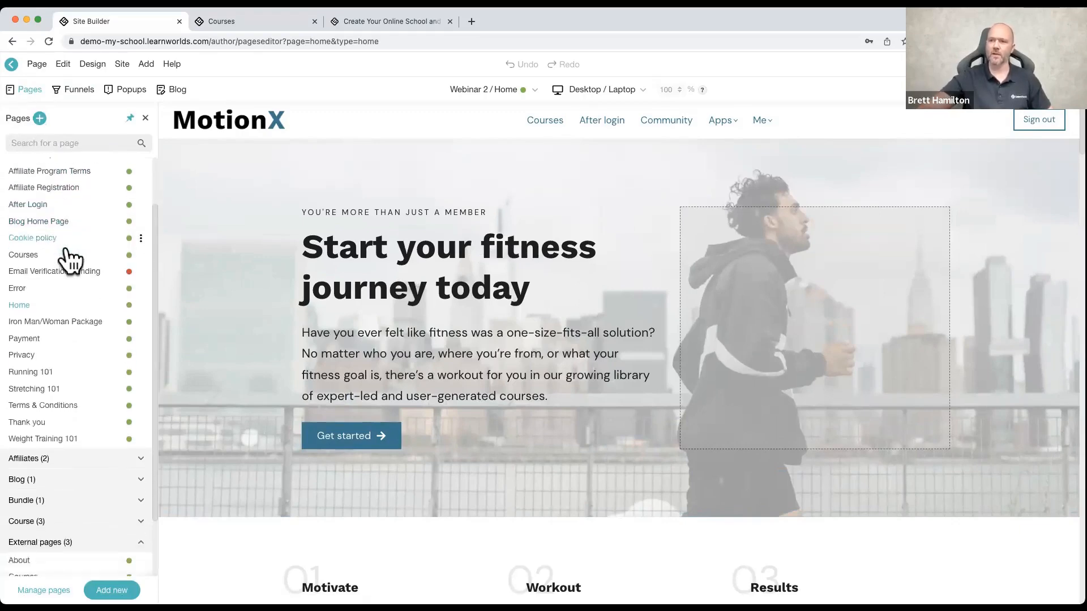
scroll(69, 260, "up", 4)
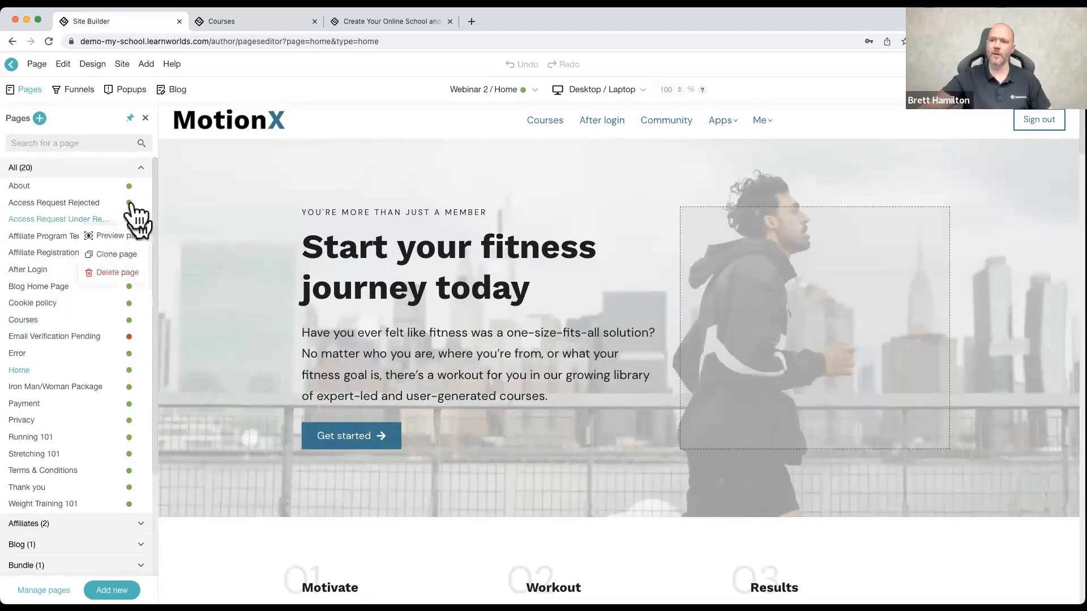
left_click(141, 187)
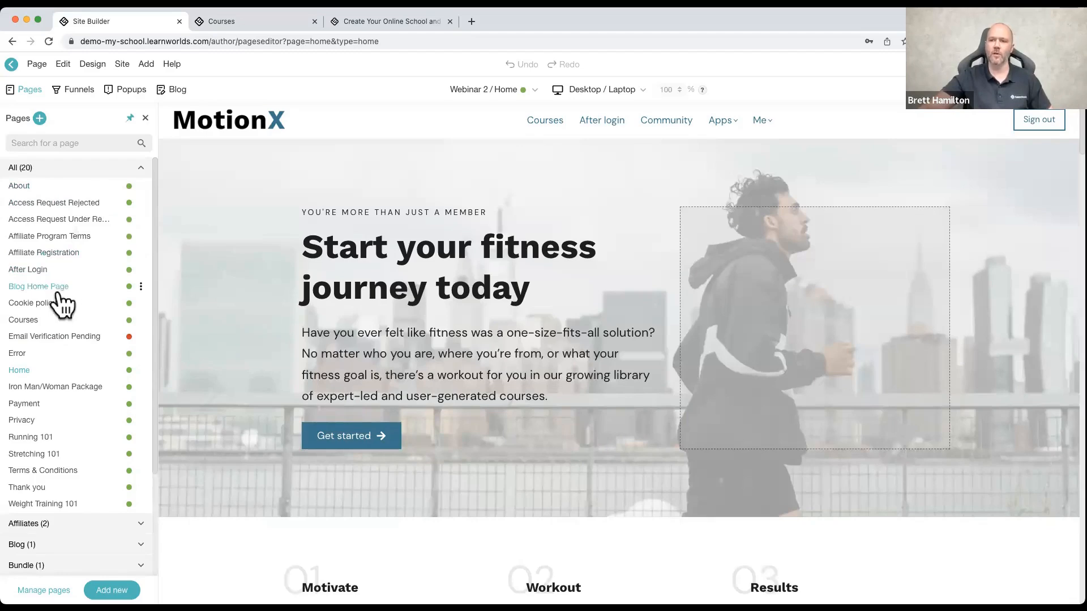
left_click(33, 186)
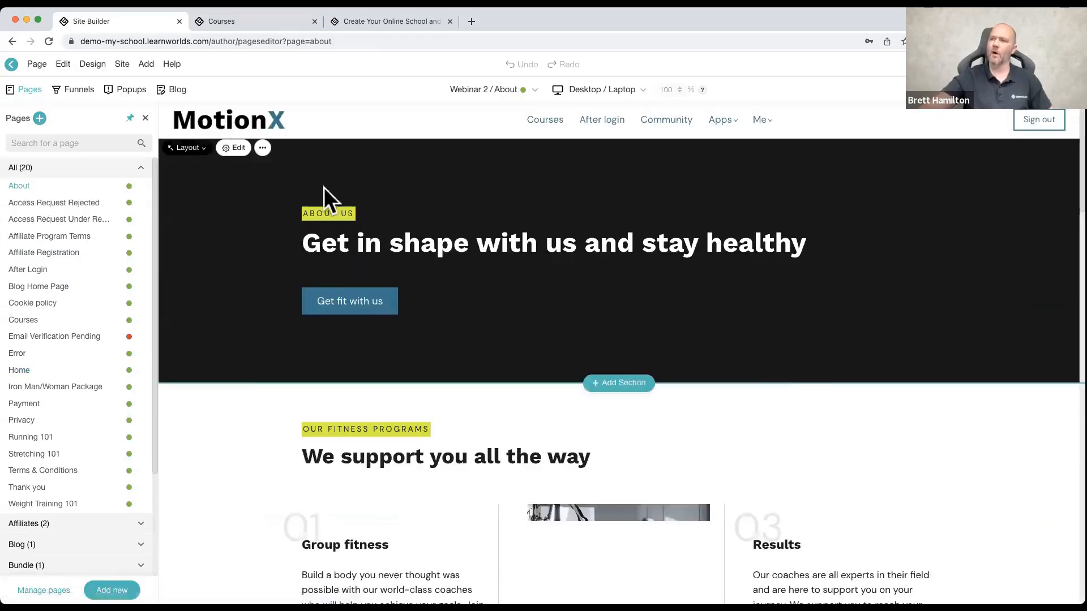
scroll(357, 300, "down", 5)
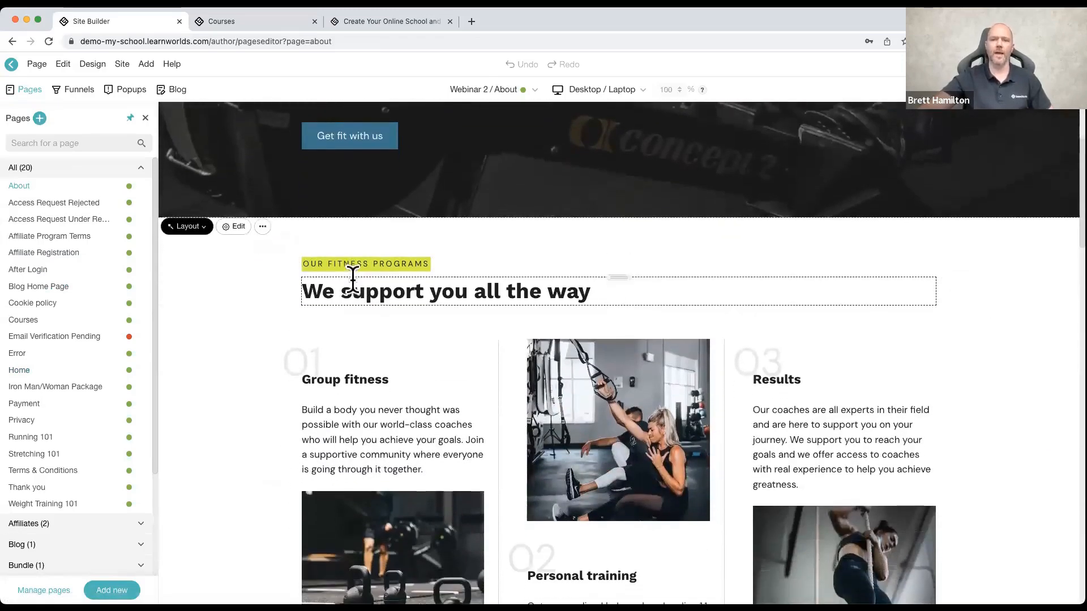
Step: Examine the Affiliates, Blog and Policies groups by expanding them in the page list, and hide and reopen the list
scroll(79, 347, "down", 5)
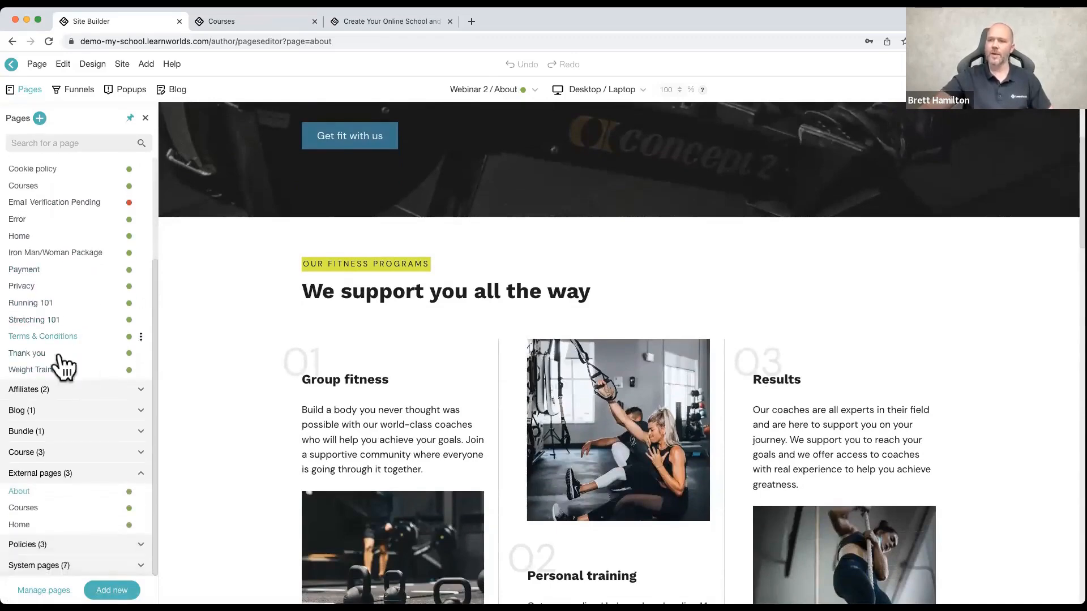
left_click(57, 388)
scroll(57, 396, "down", 2)
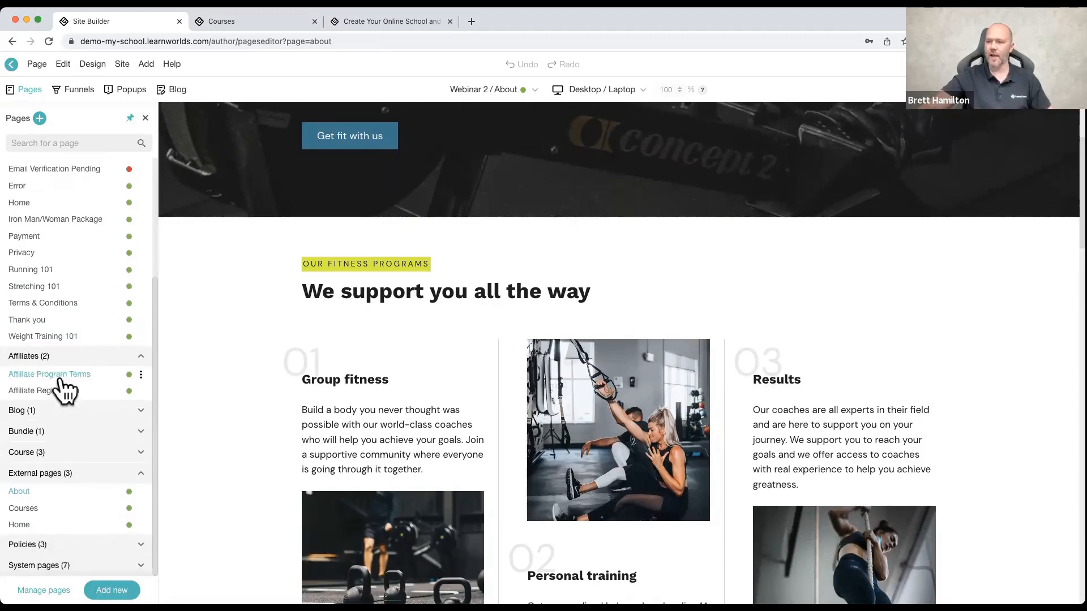
left_click(58, 408)
scroll(59, 396, "down", 1)
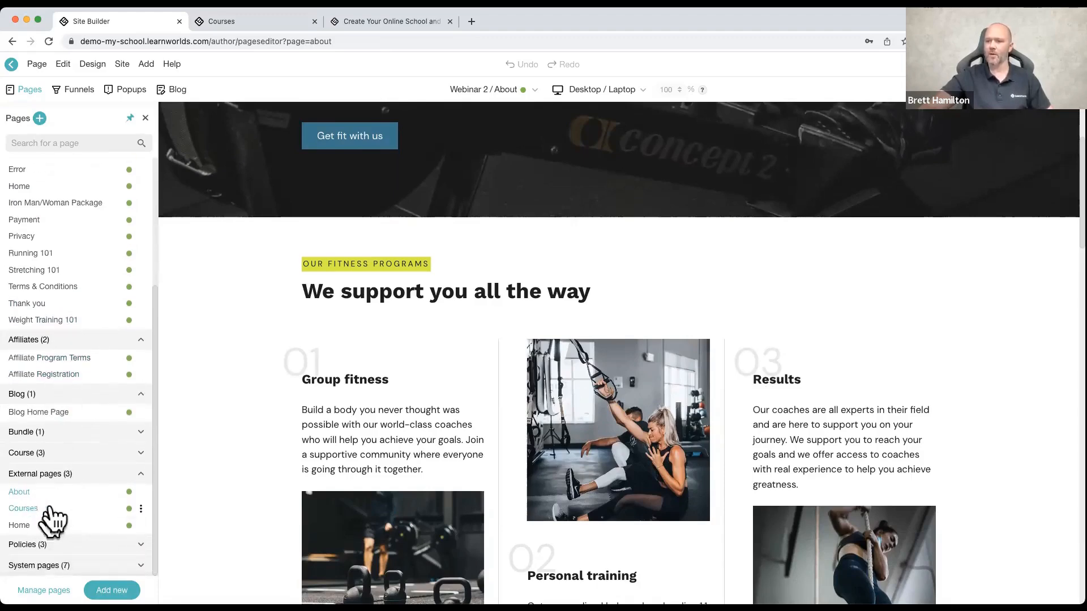
left_click(45, 545)
scroll(67, 502, "down", 3)
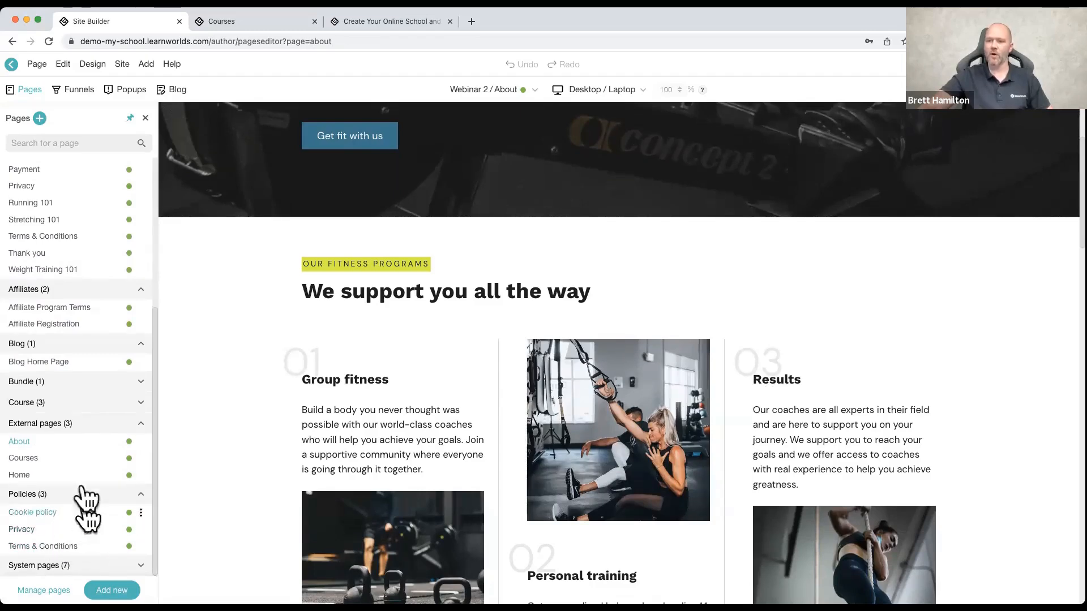
scroll(57, 481, "up", 10)
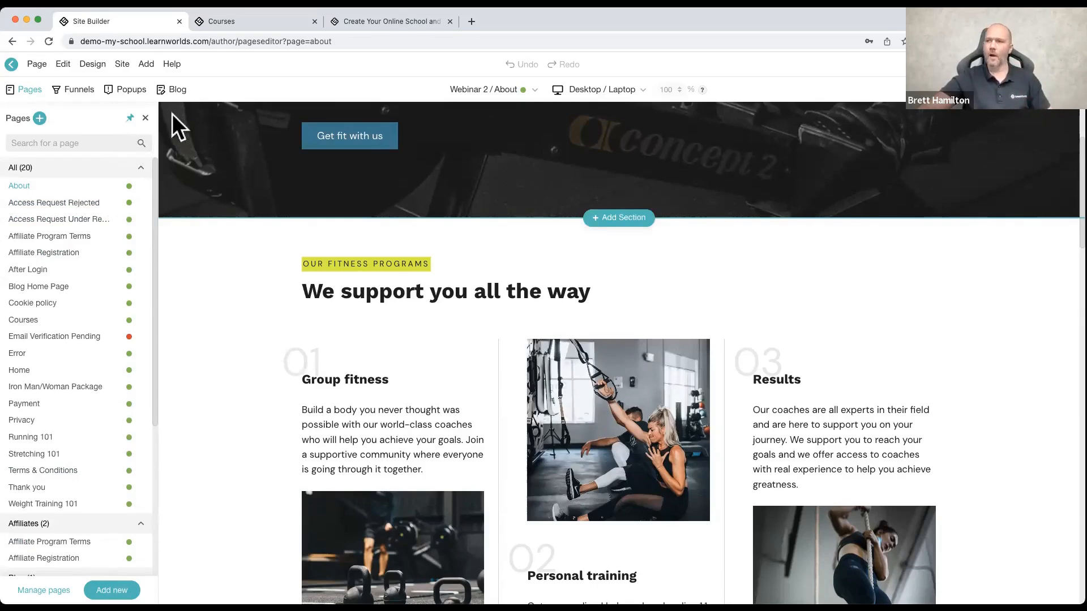
left_click(146, 119)
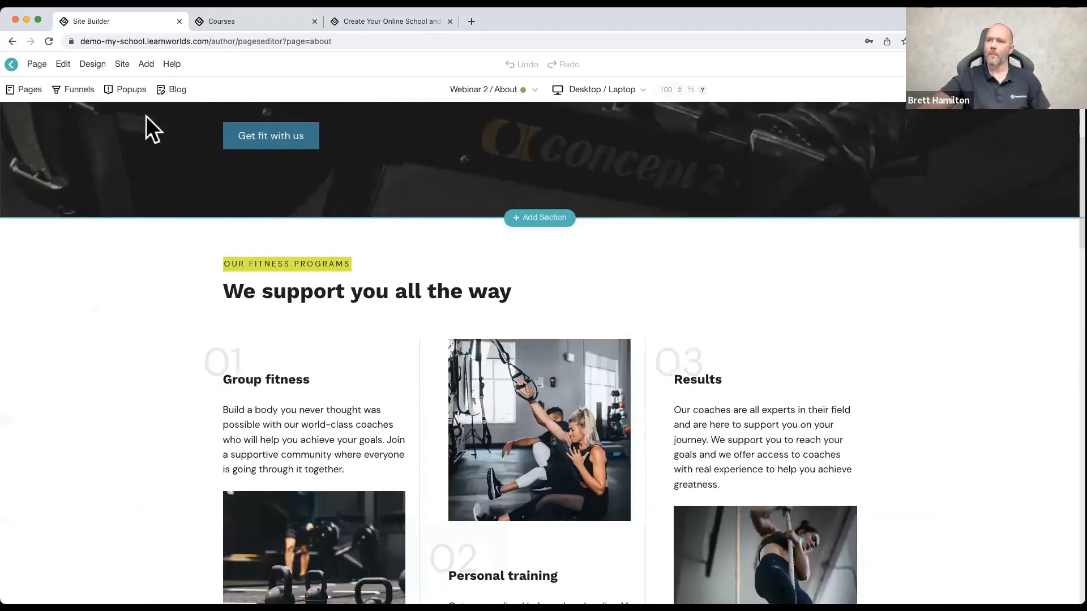
left_click(30, 90)
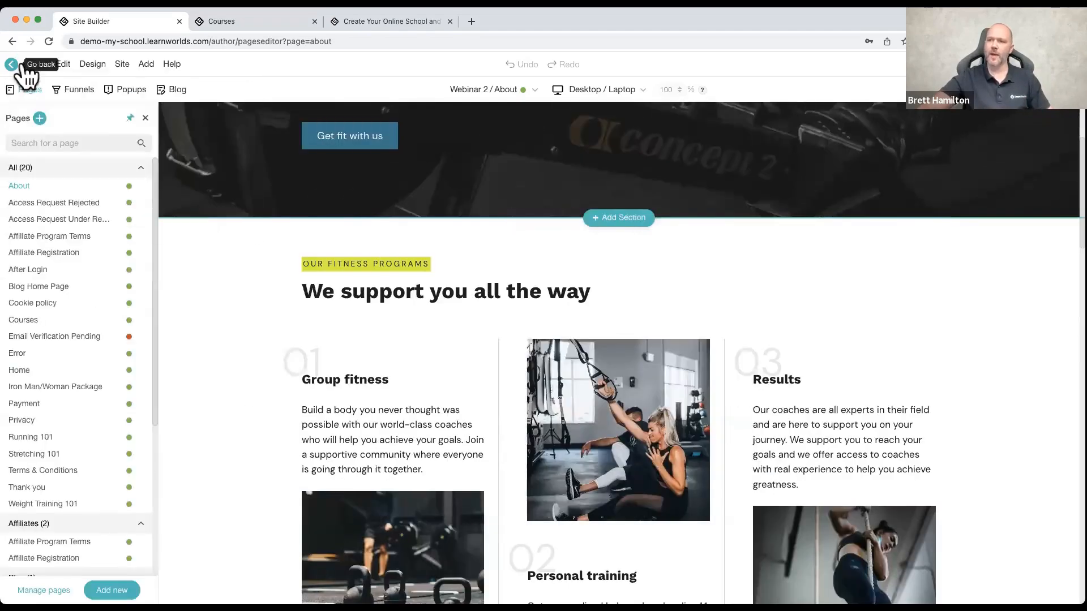
Step: Leave the page editor and open the management page for Site Flavors
left_click(21, 65)
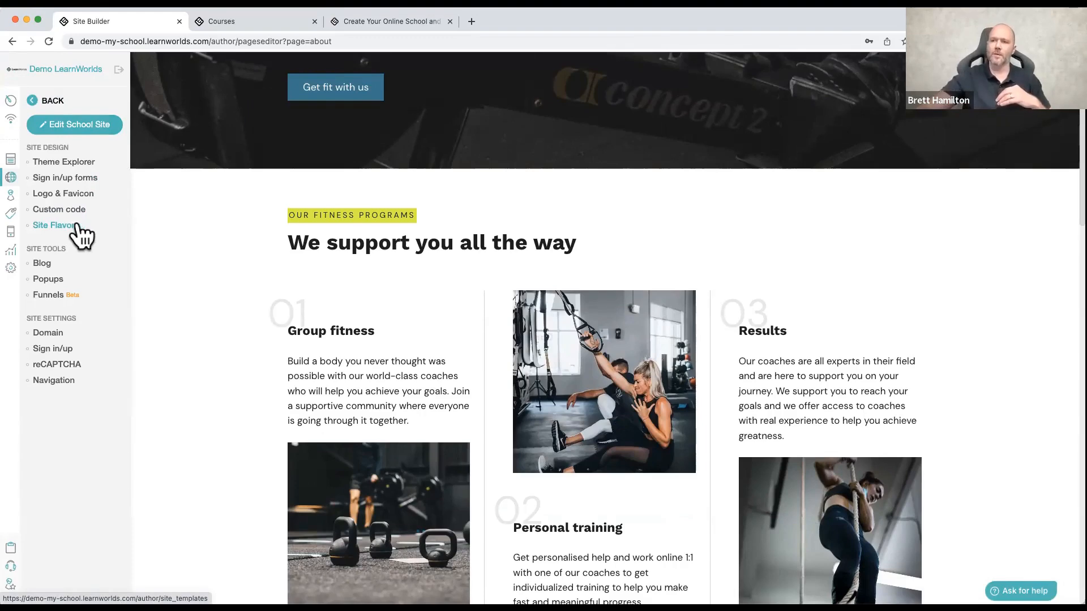
left_click(75, 226)
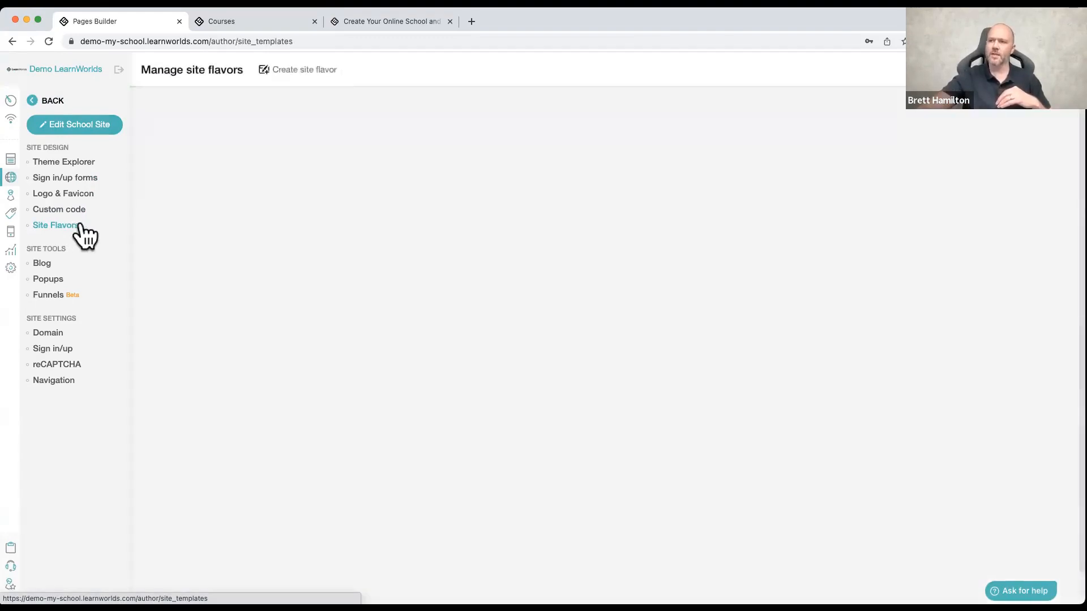
mouse_move(280, 222)
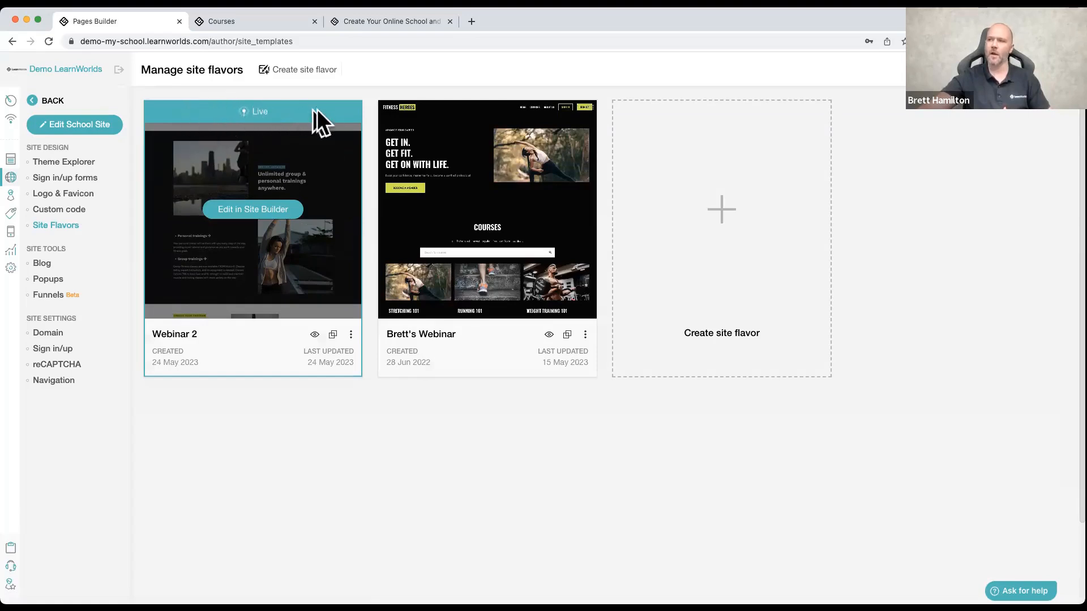
Step: Start creating a new site flavor and look through the full set of available templates
mouse_move(418, 153)
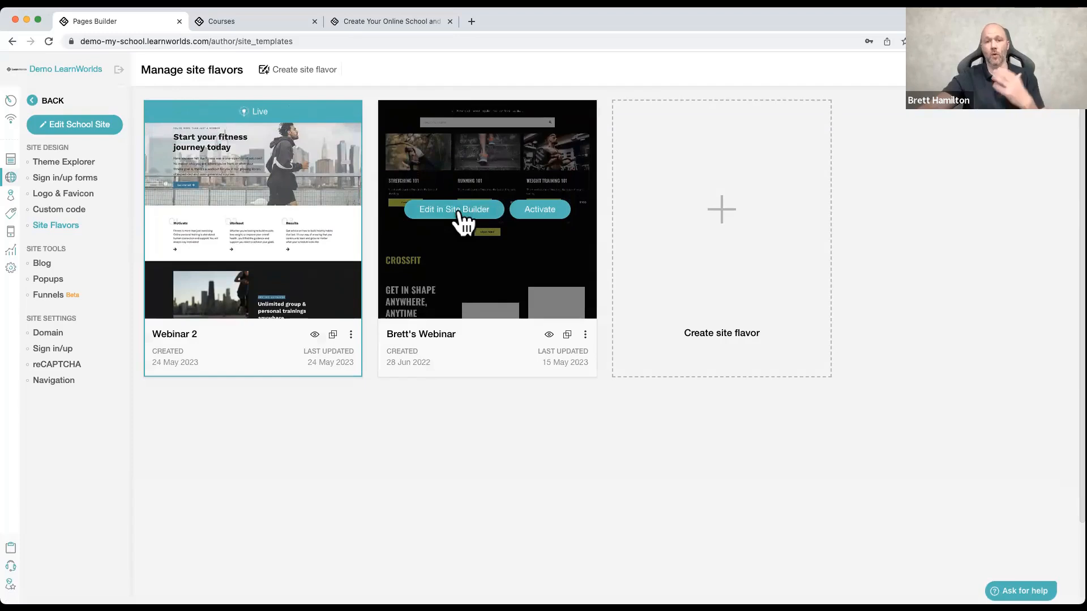
mouse_move(245, 203)
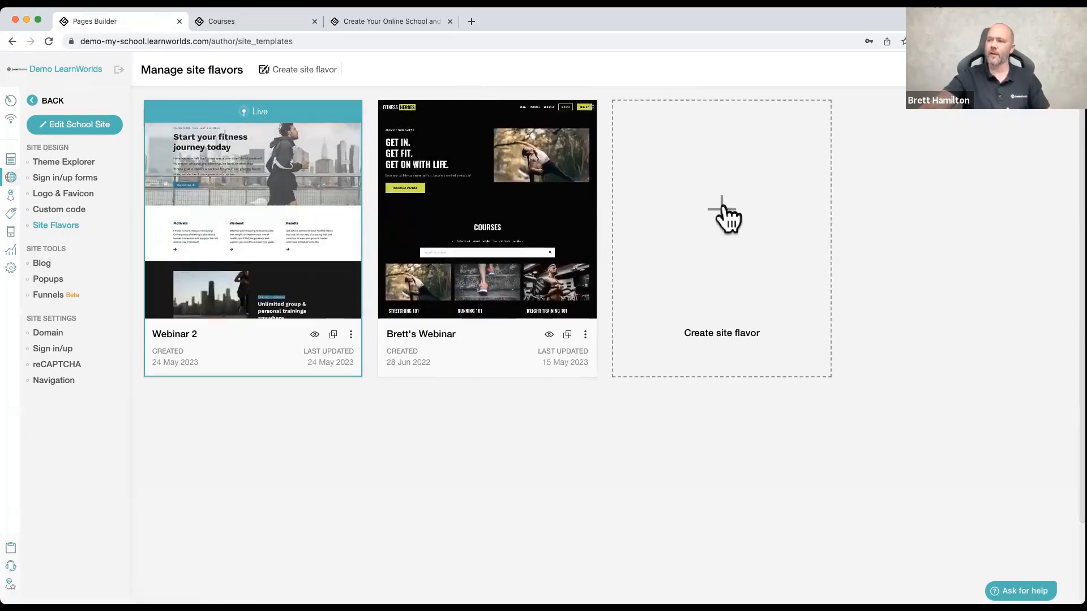
left_click(728, 210)
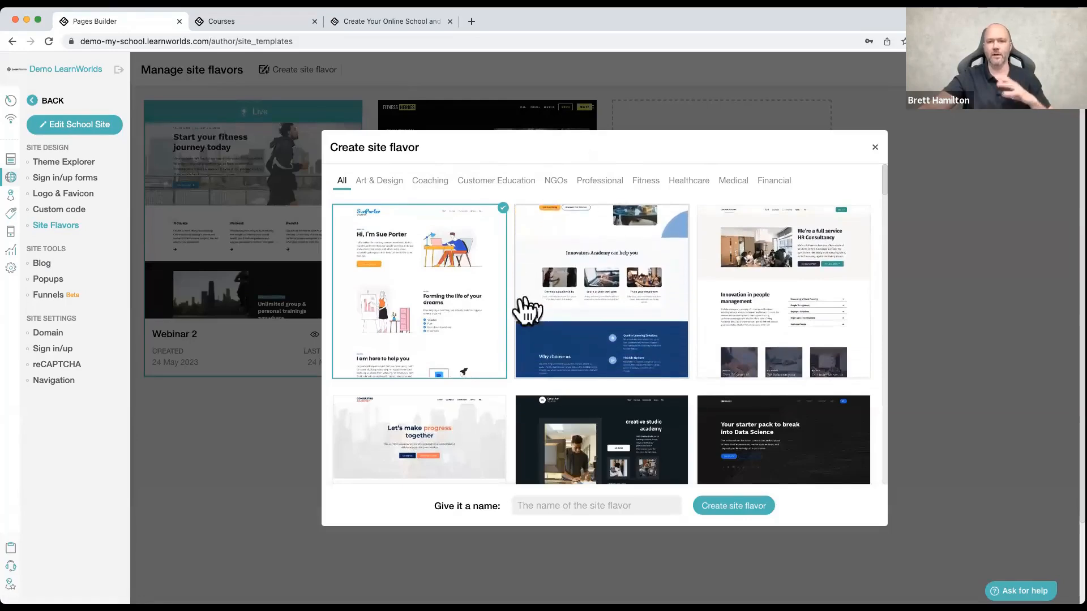
scroll(511, 307, "down", 1)
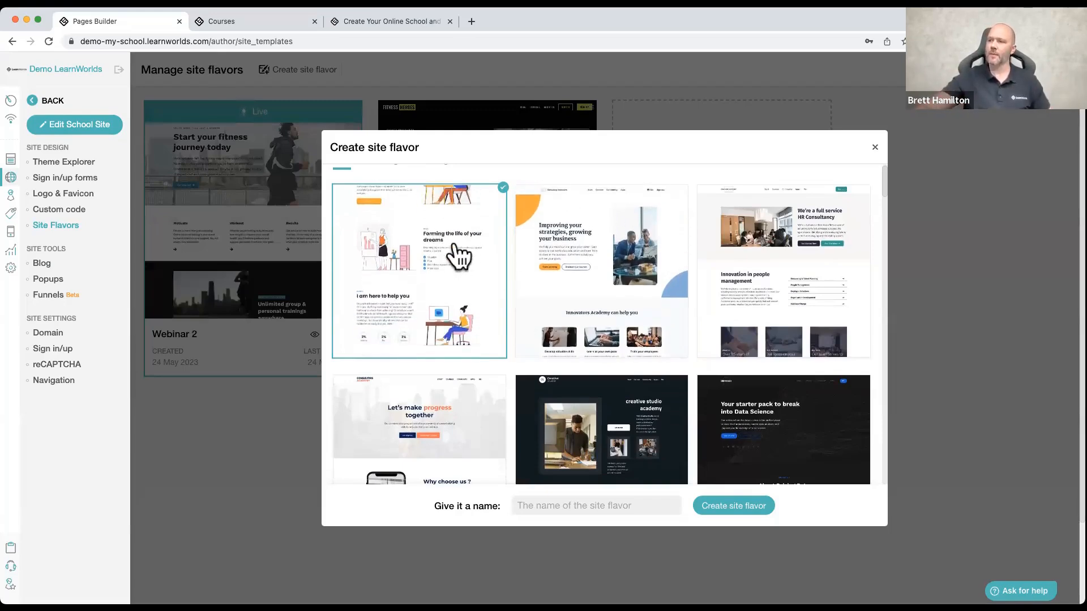
scroll(460, 257, "up", 1)
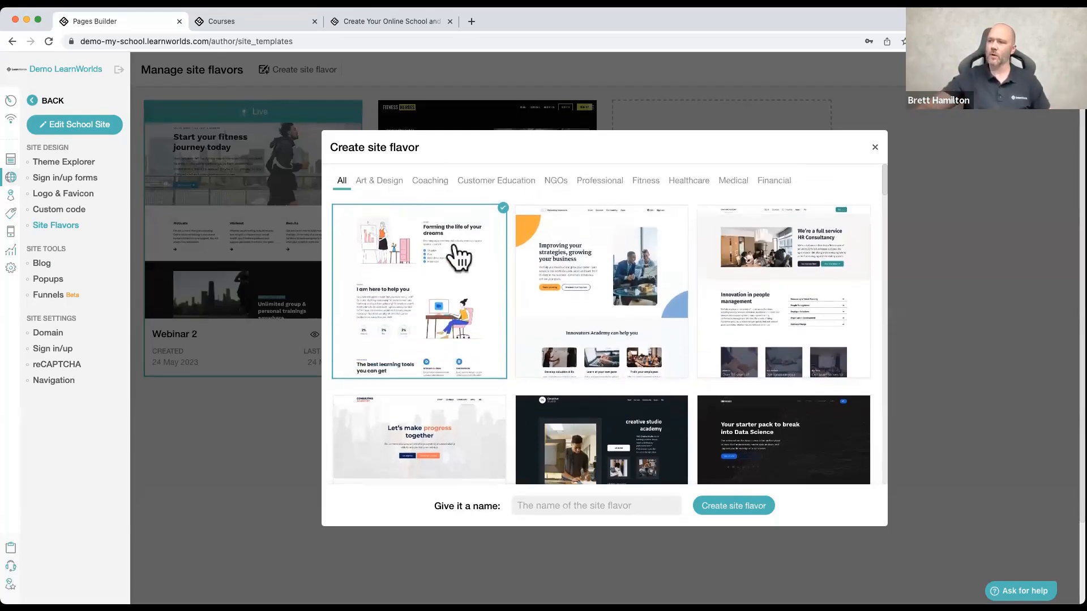
Step: Browse the site flavor templates in the Art & Design, Coaching and NGOs categories
left_click(387, 187)
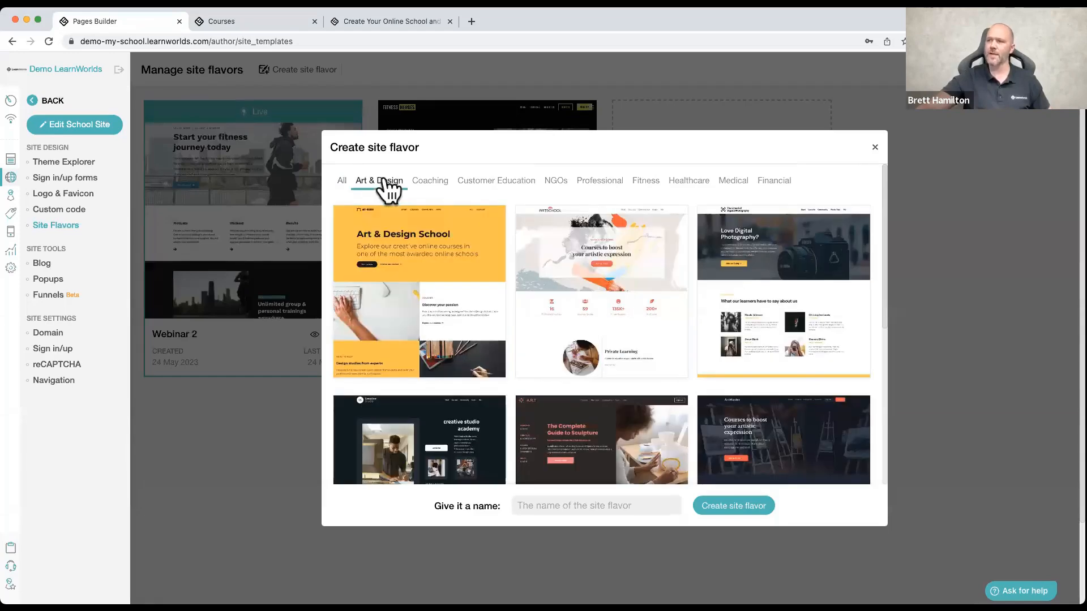
left_click(427, 184)
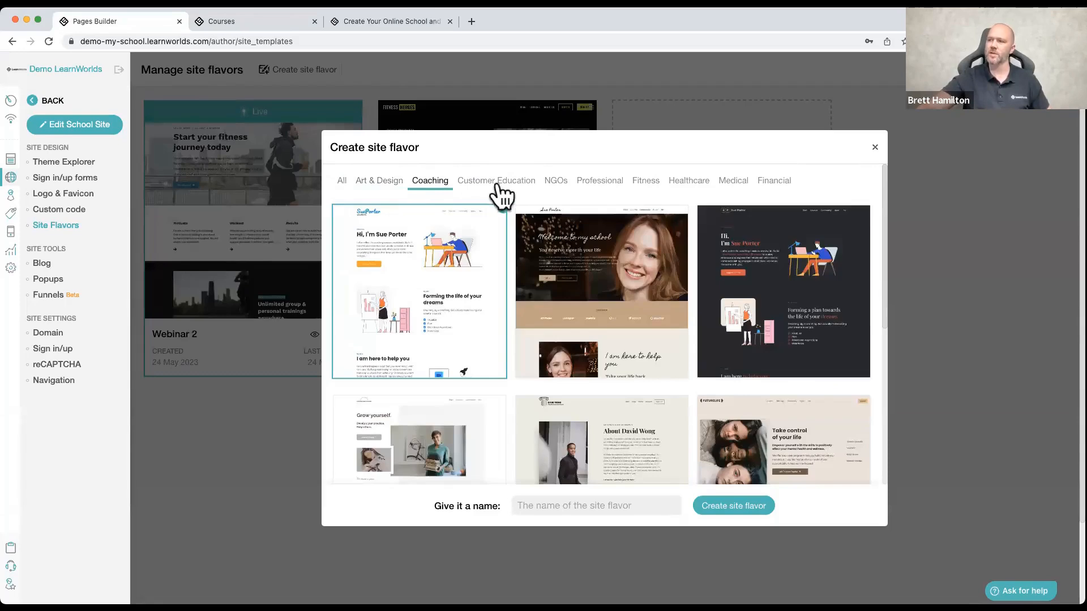
left_click(555, 183)
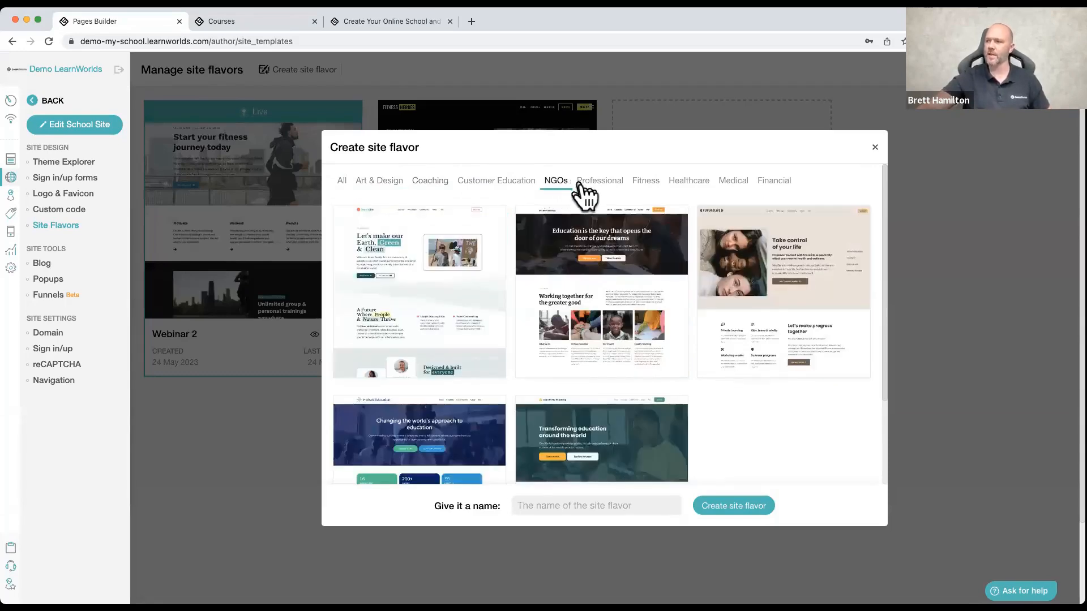
scroll(564, 243, "down", 3)
scroll(565, 243, "down", 3)
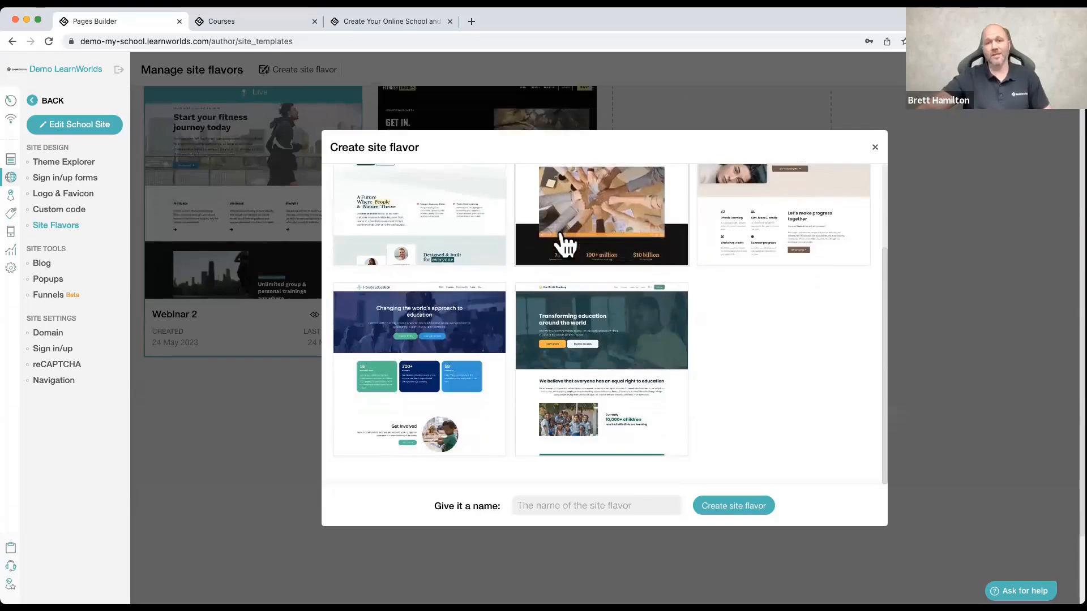
scroll(565, 249, "down", 2)
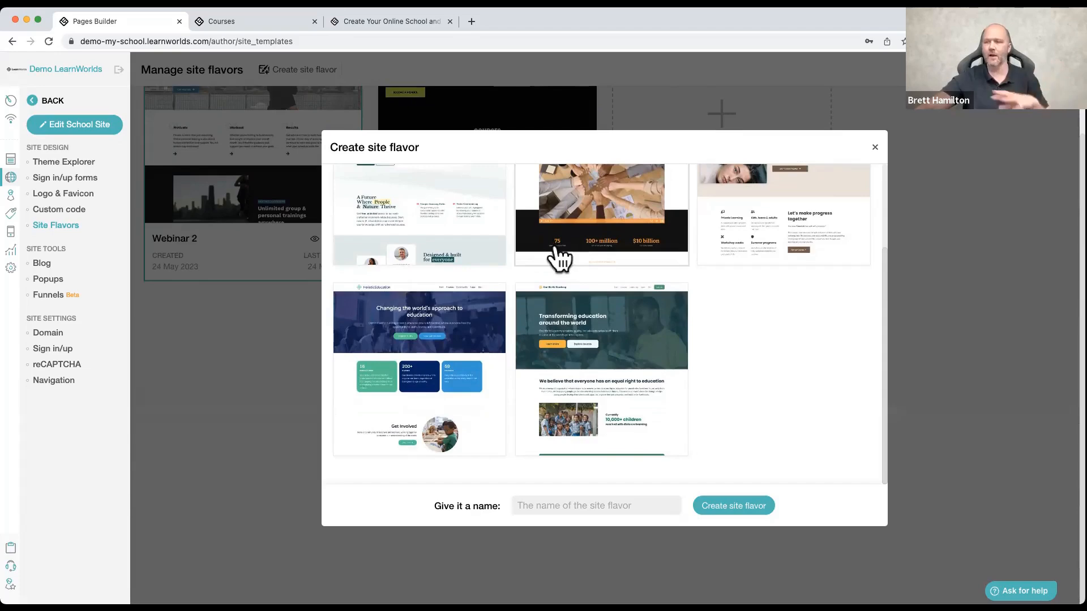
scroll(560, 257, "up", 4)
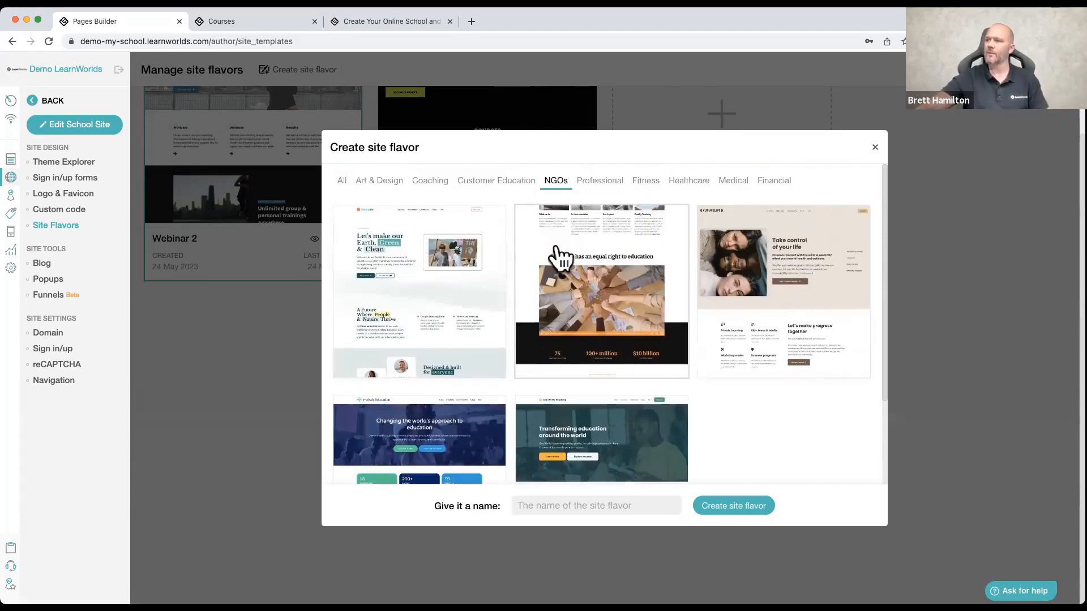
Step: Browse the Professional, Healthcare and Customer Education templates, and close the site flavor dialog without creating one
left_click(604, 181)
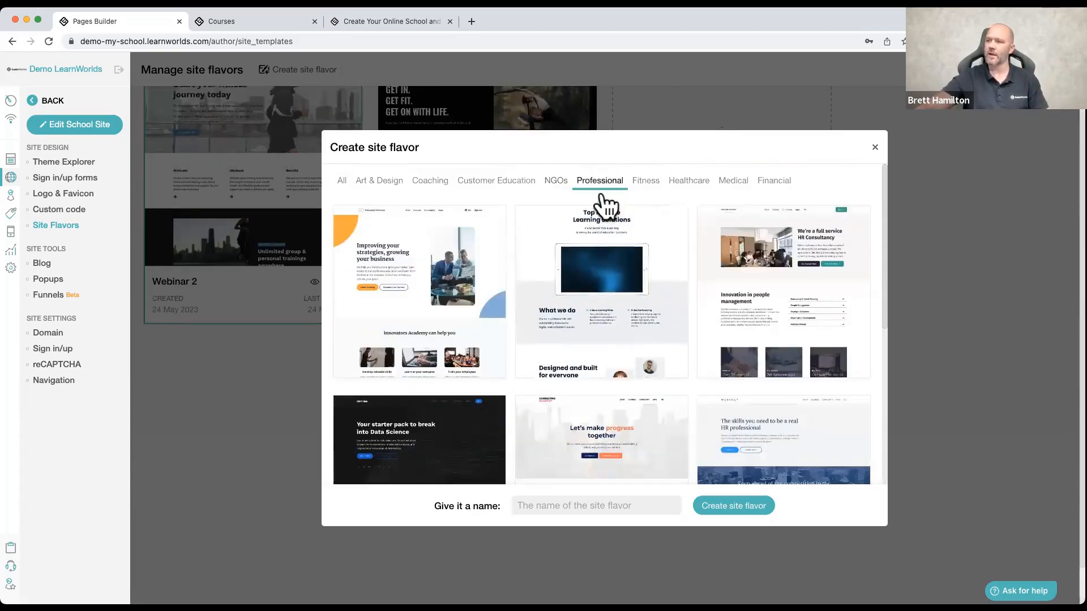
left_click(682, 181)
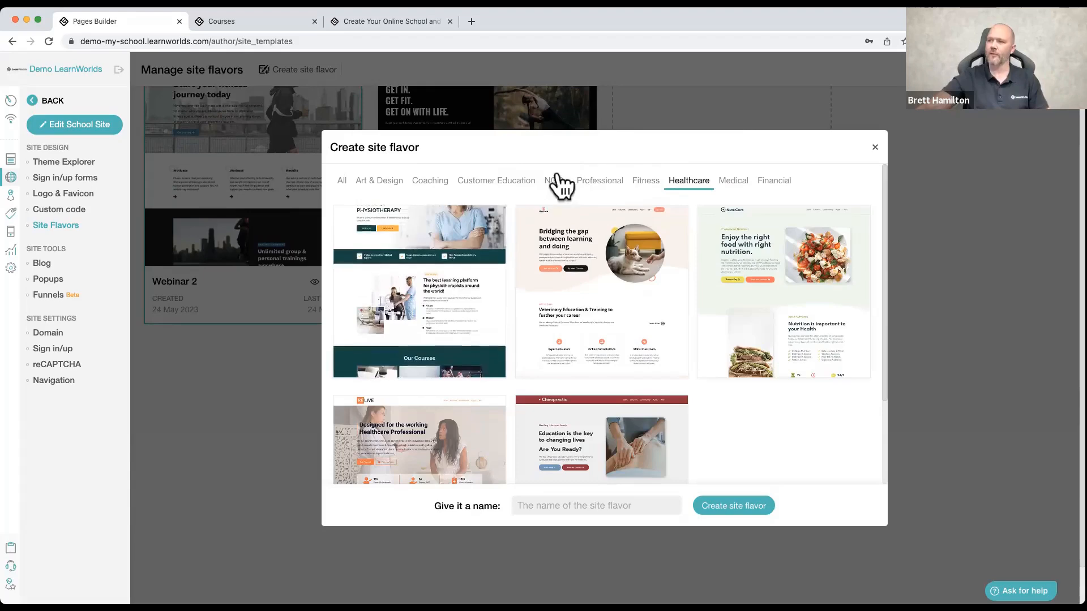
left_click(489, 182)
scroll(469, 338, "down", 5)
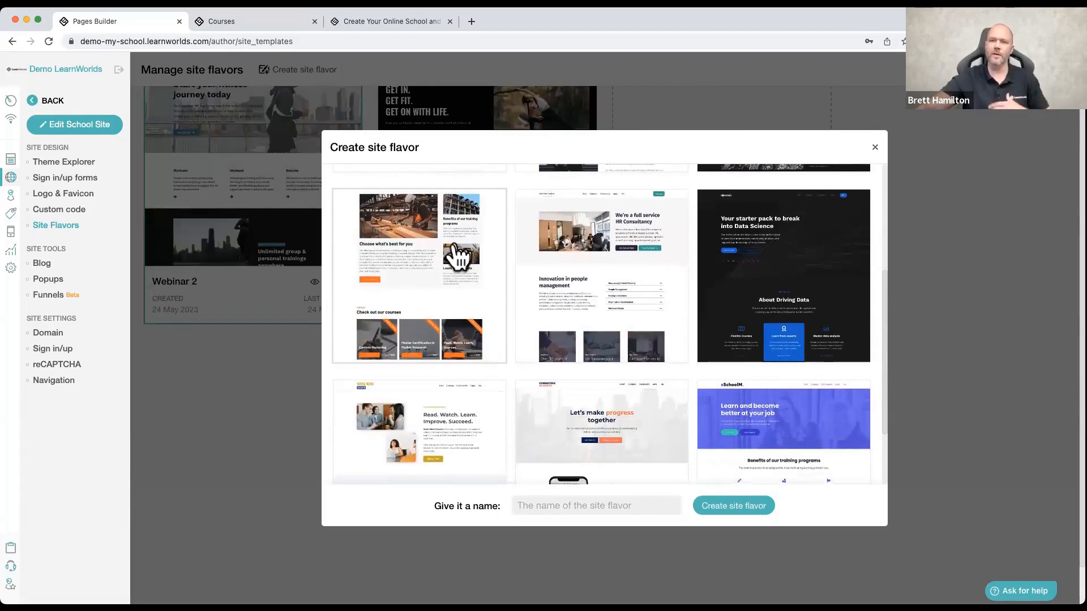
scroll(459, 256, "up", 5)
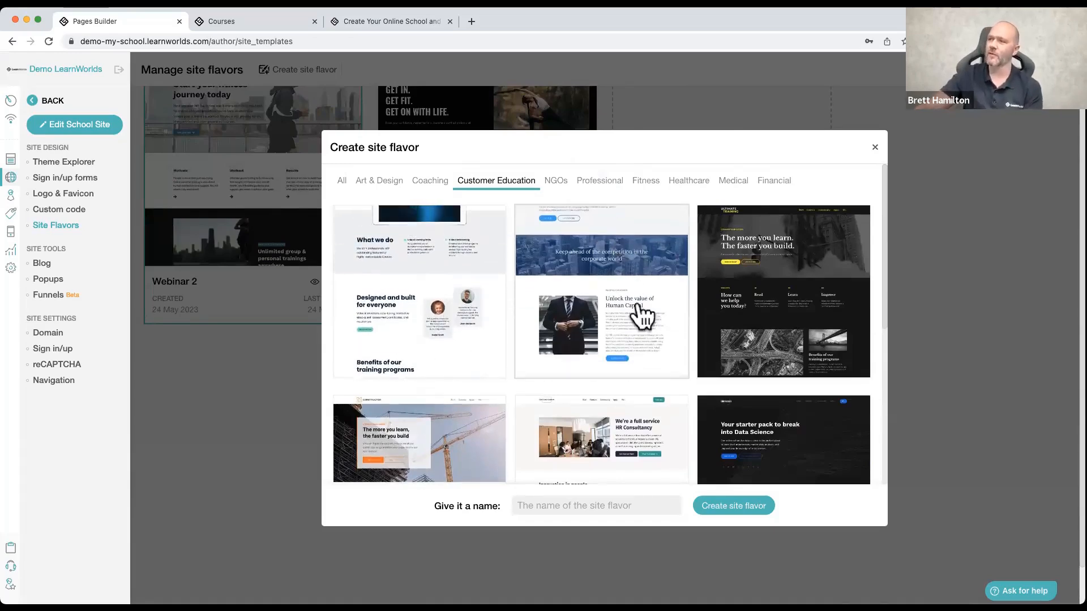
left_click(874, 147)
scroll(278, 176, "up", 2)
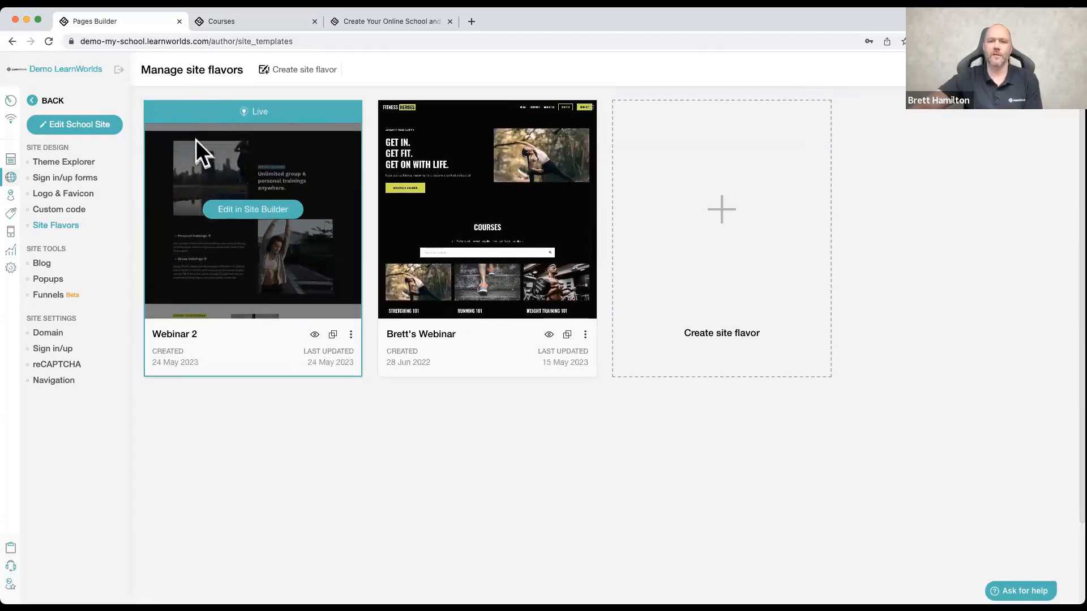
Step: Open the school site's home page for editing and bring up the Theme Explorer
left_click(84, 130)
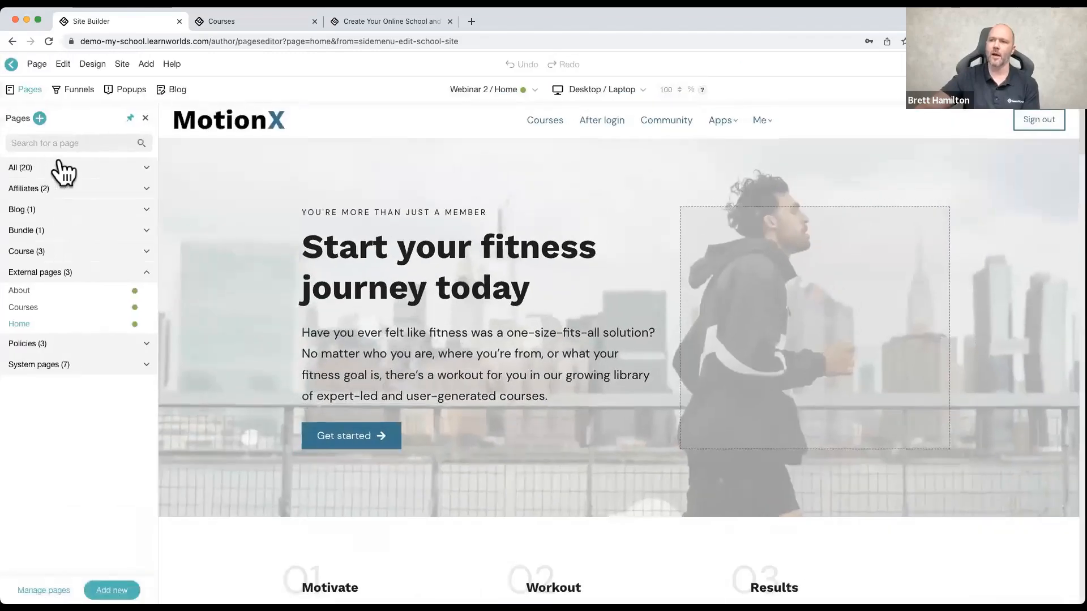
mouse_move(88, 73)
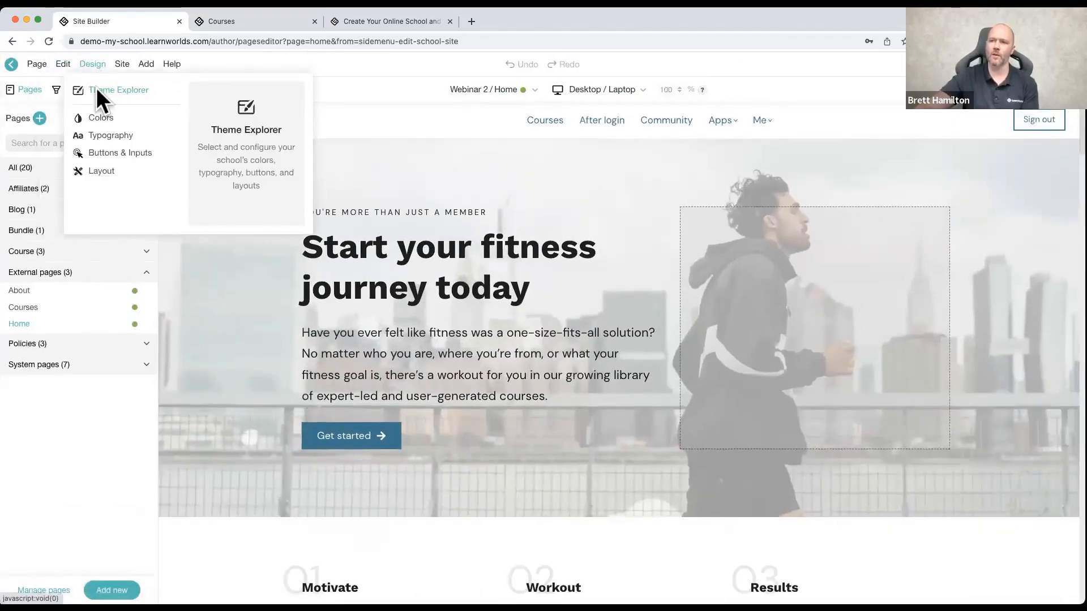
left_click(97, 90)
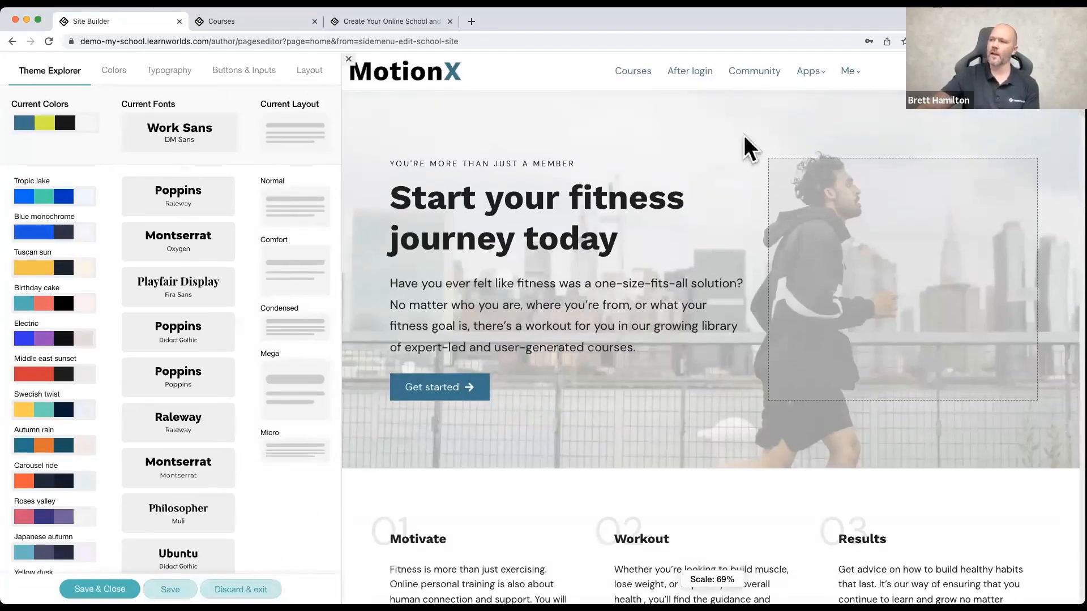
scroll(704, 167, "down", 6)
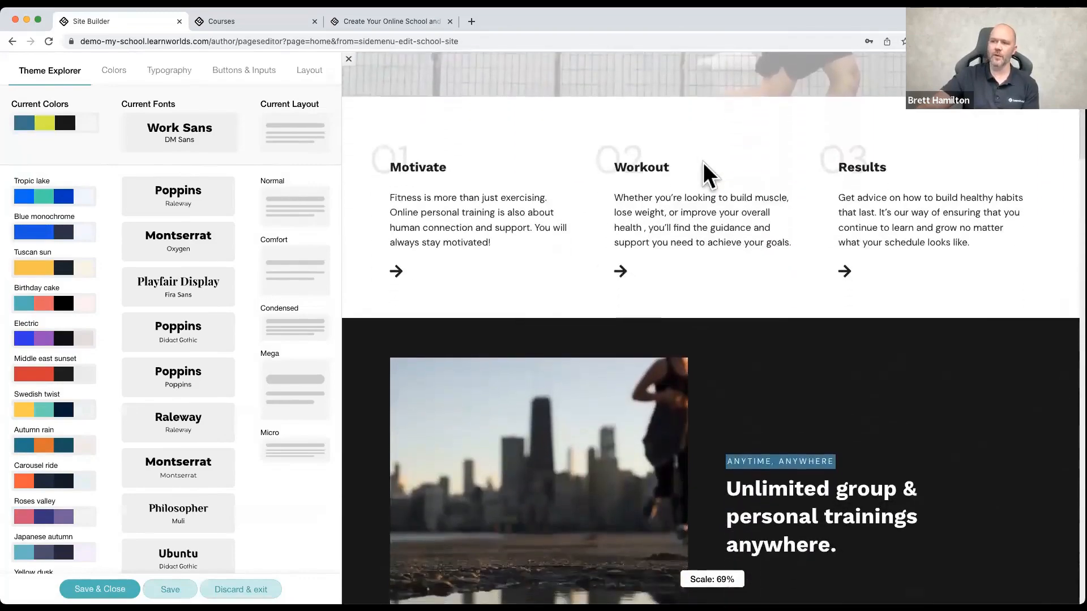
scroll(704, 173, "up", 6)
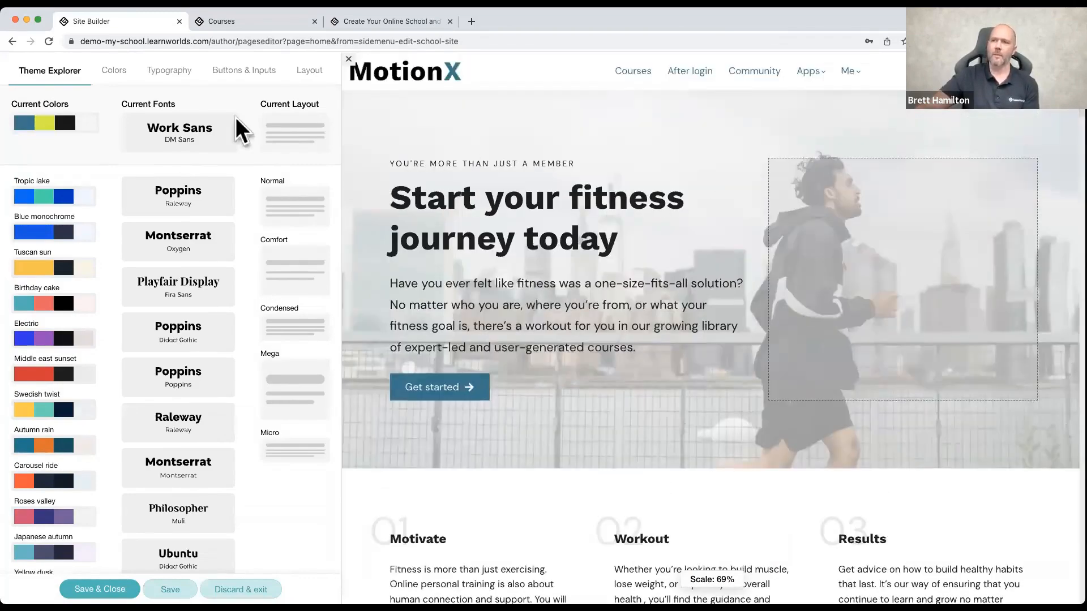
mouse_move(236, 121)
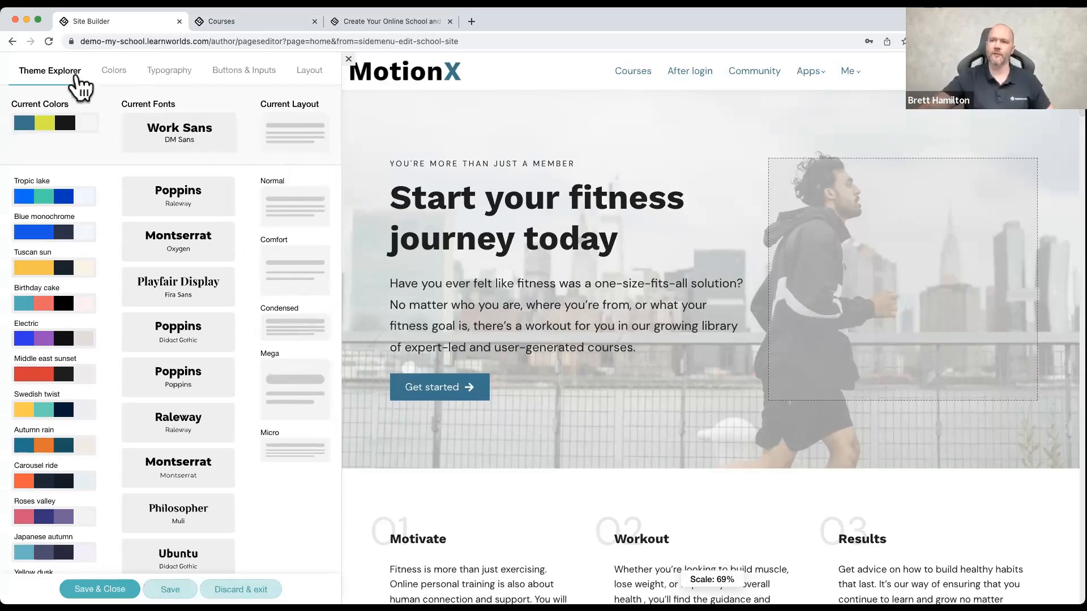
Step: Try the Swedish twist color palette on the site and check how the home page sections look
scroll(85, 316, "down", 1)
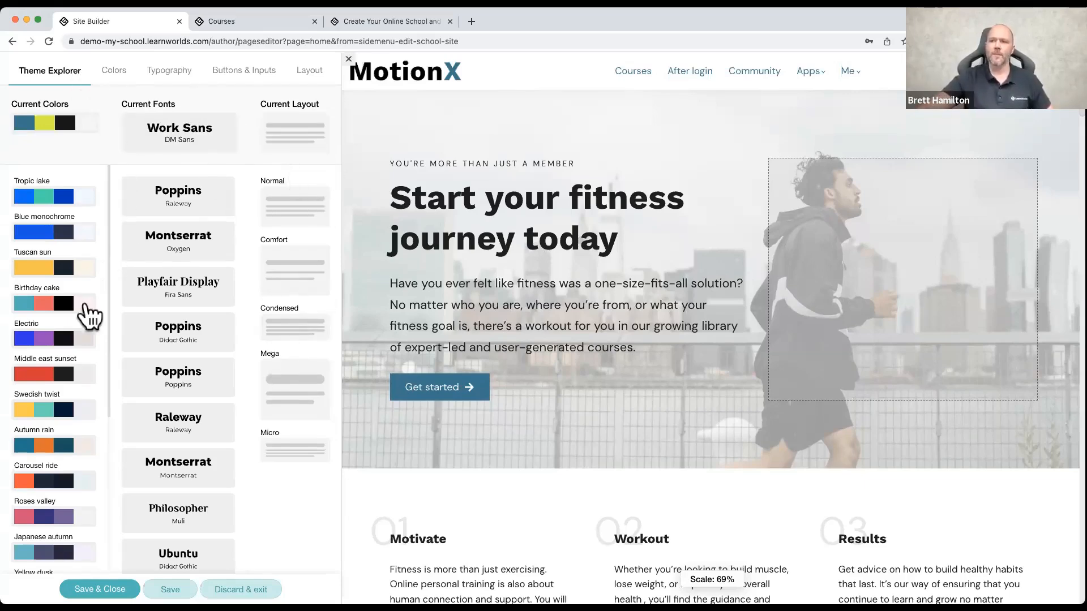
scroll(85, 324, "down", 3)
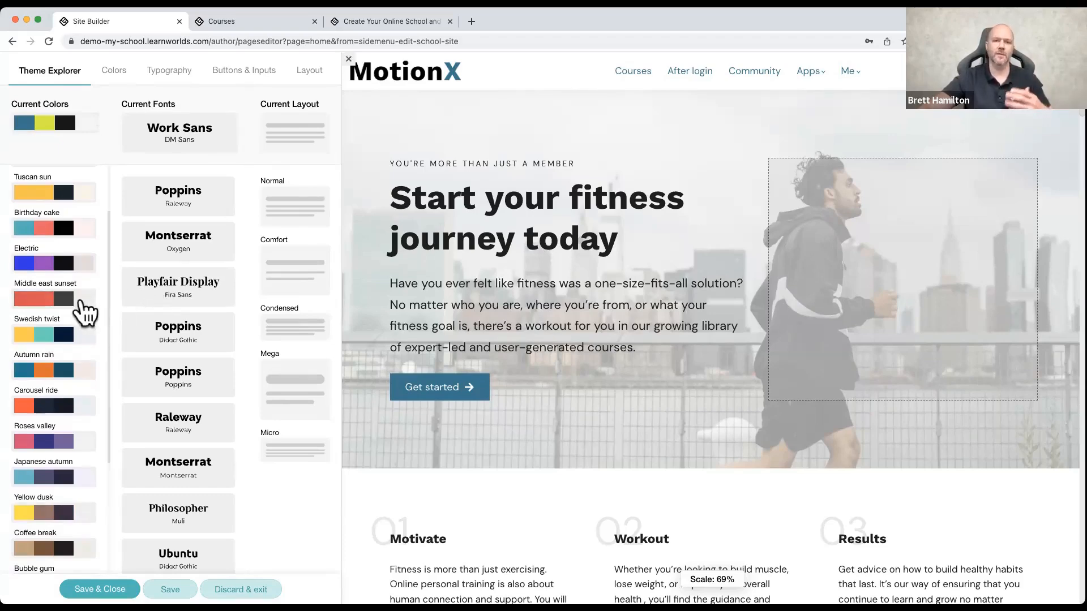
scroll(72, 312, "down", 1)
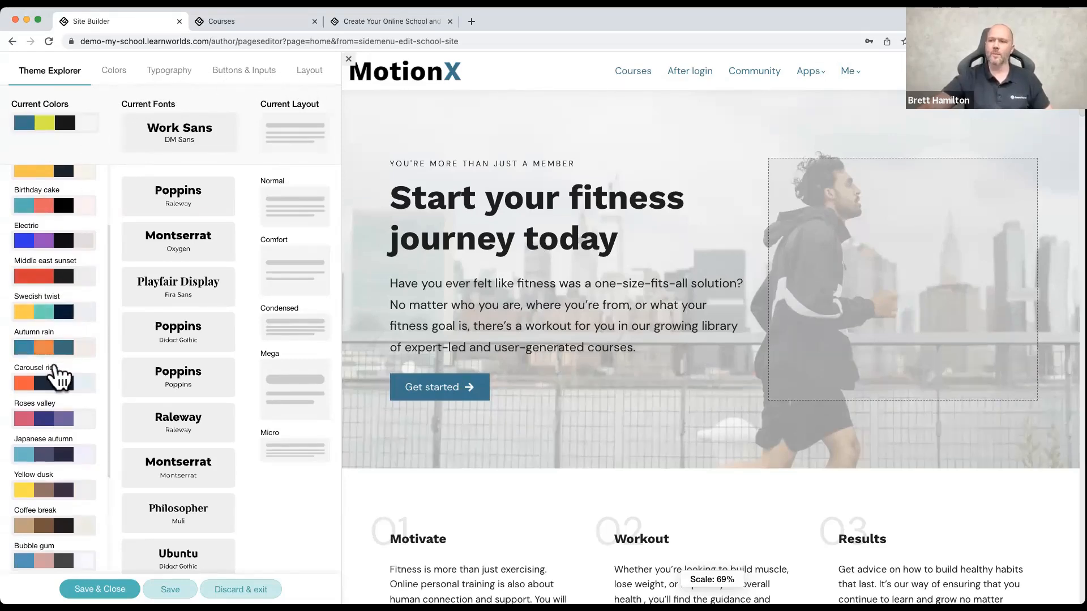
left_click(52, 320)
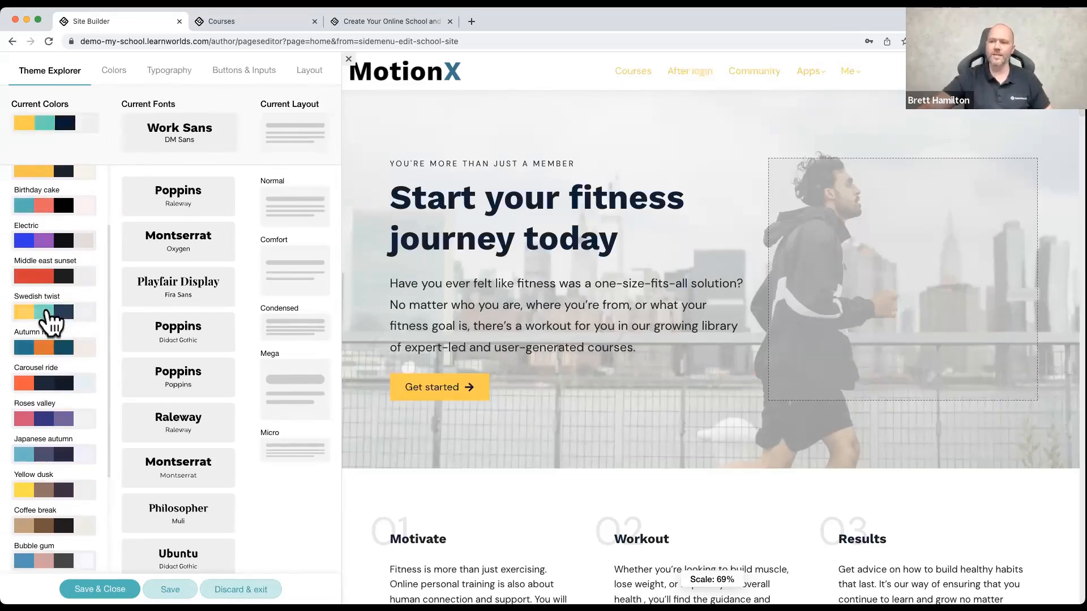
scroll(381, 381, "down", 3)
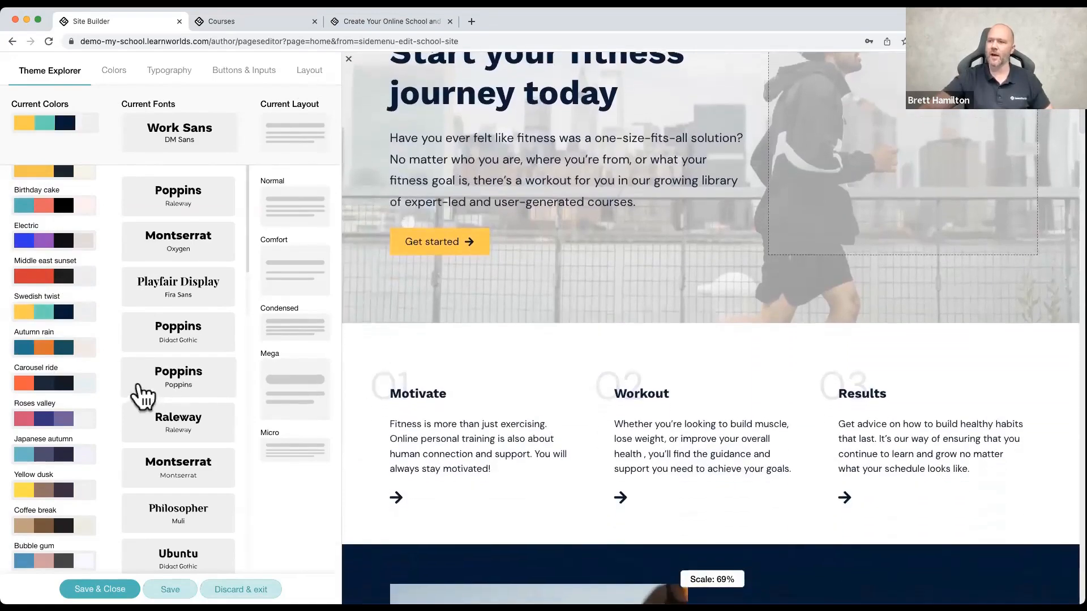
scroll(475, 371, "down", 5)
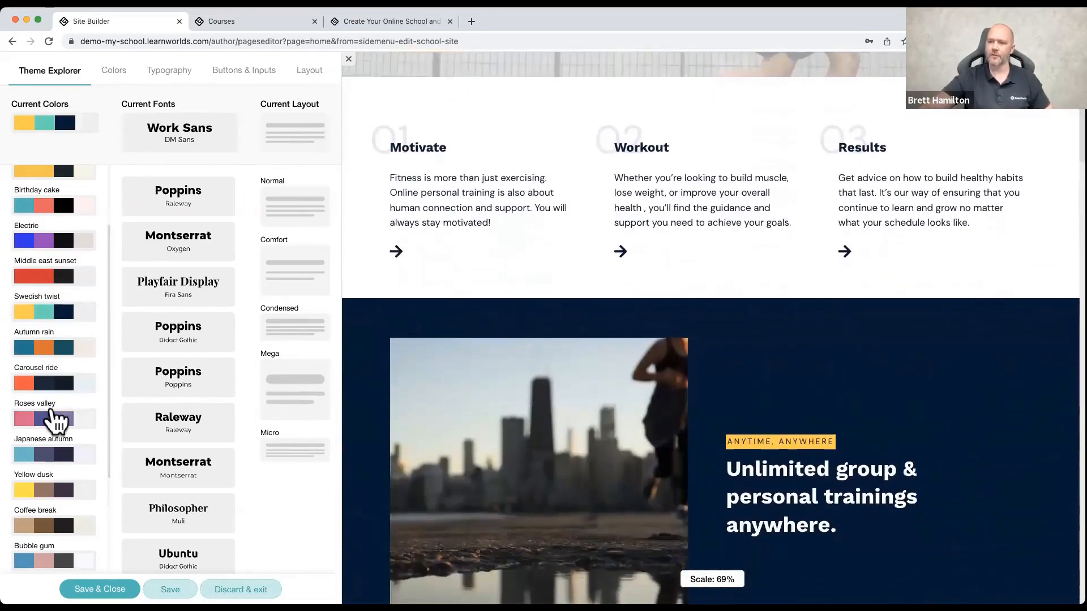
Step: Try the Roses valley, Yellow dusk and Exotic drink color palettes in turn, checking the home page sections
left_click(55, 418)
scroll(64, 414, "down", 3)
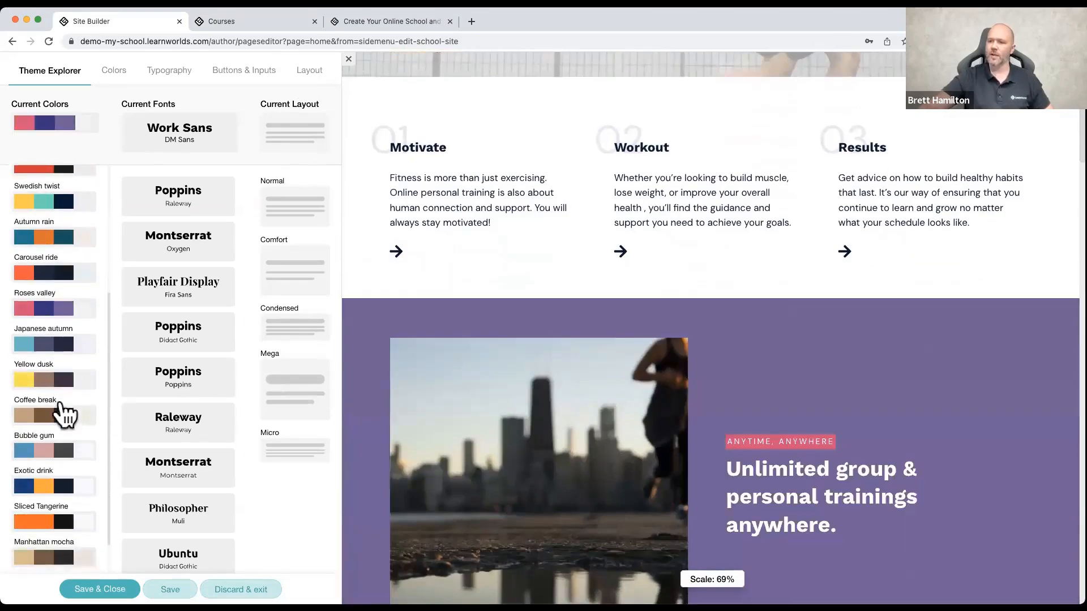
left_click(55, 367)
scroll(389, 369, "down", 3)
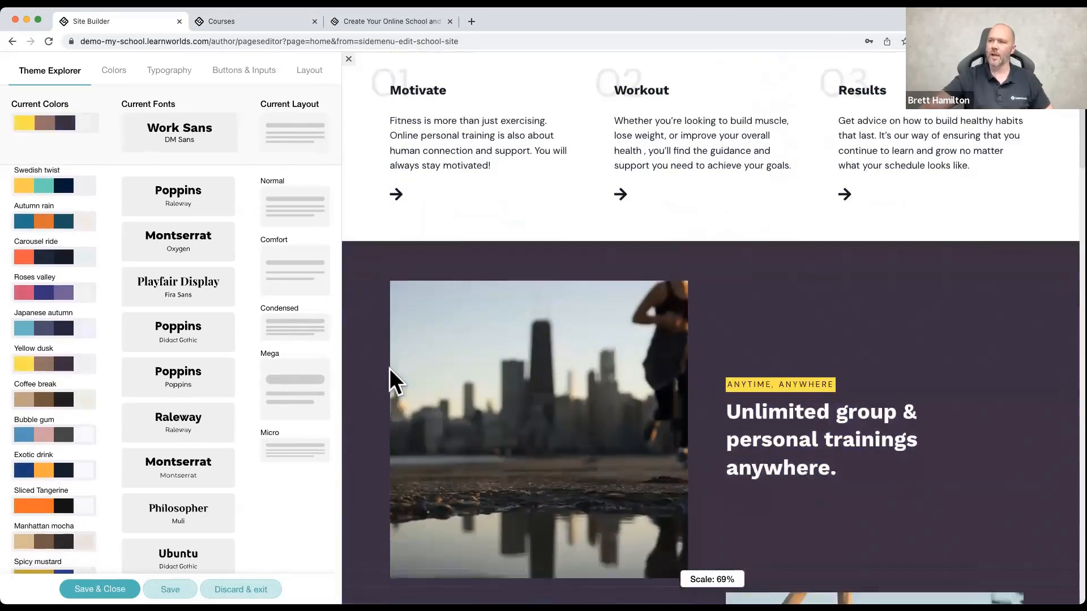
scroll(389, 368, "down", 3)
scroll(71, 402, "down", 1)
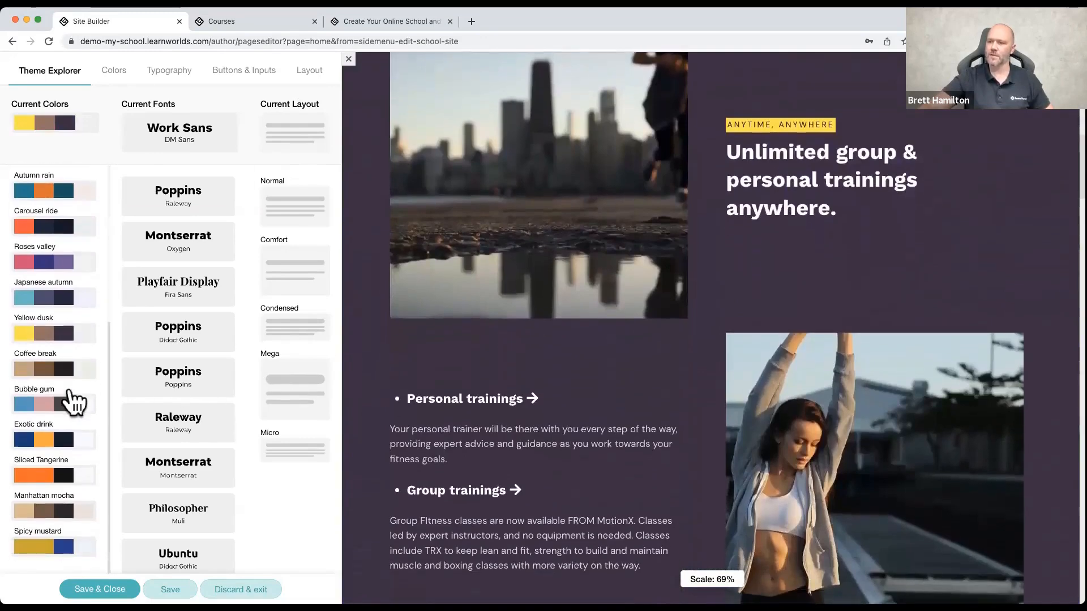
left_click(52, 435)
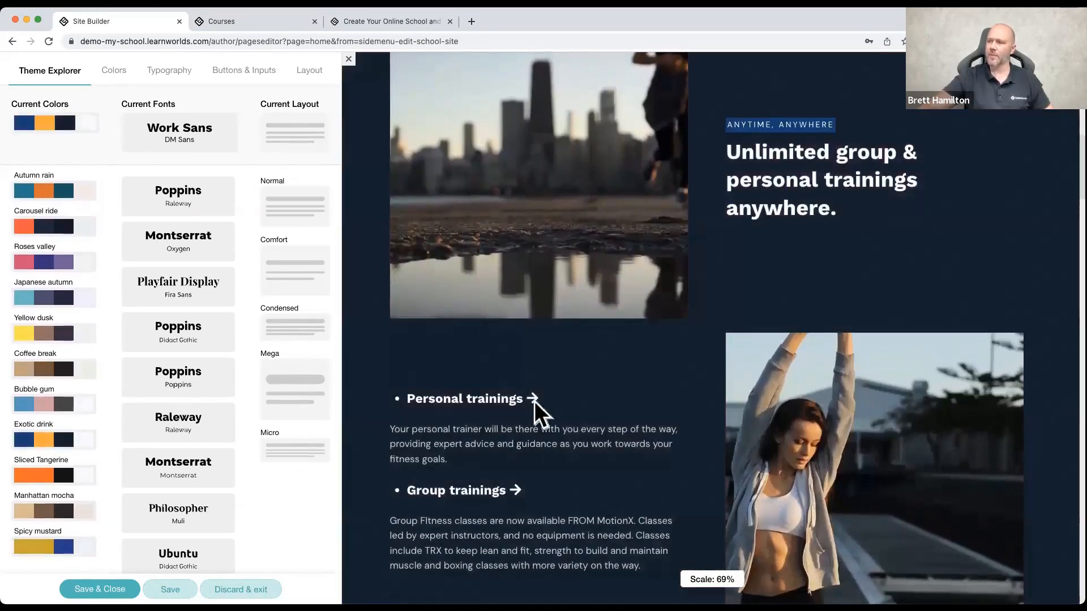
scroll(534, 402, "down", 10)
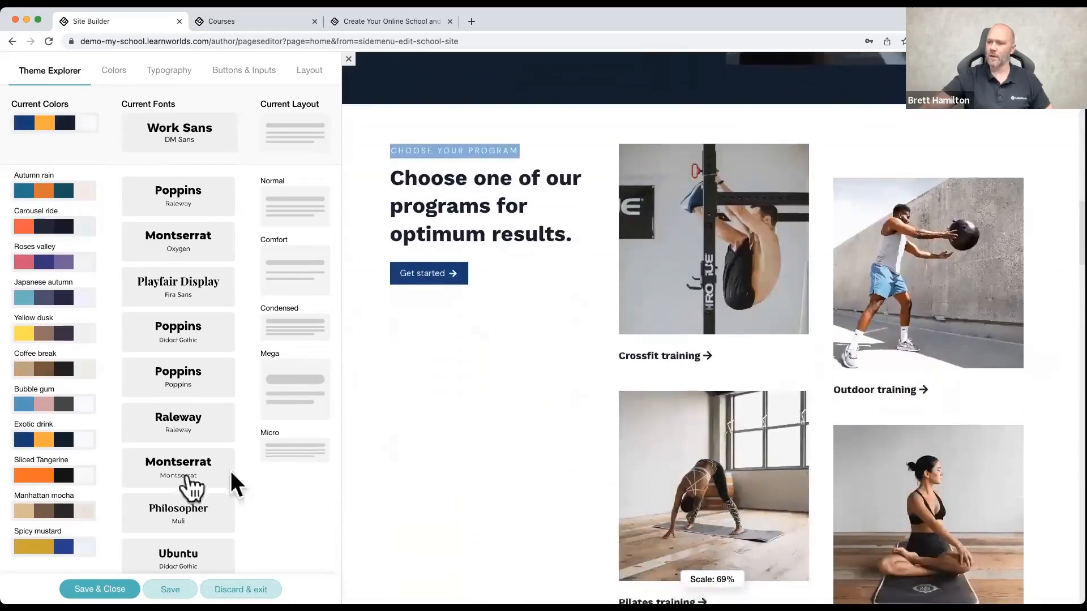
Step: Apply the Manhattan mocha color palette and review the home page back up to its header
left_click(49, 512)
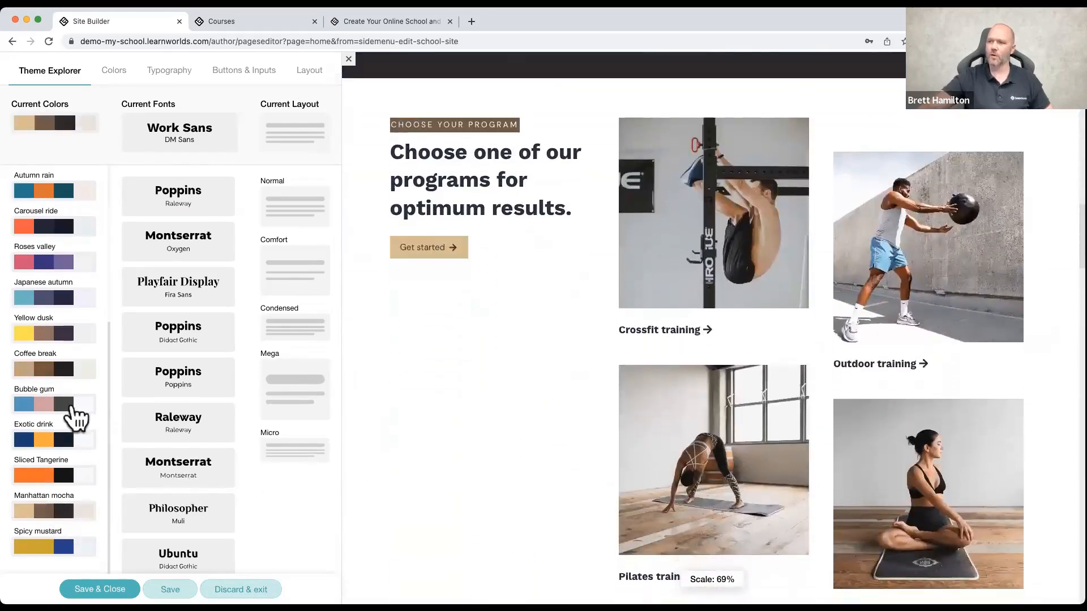
scroll(526, 307, "up", 5)
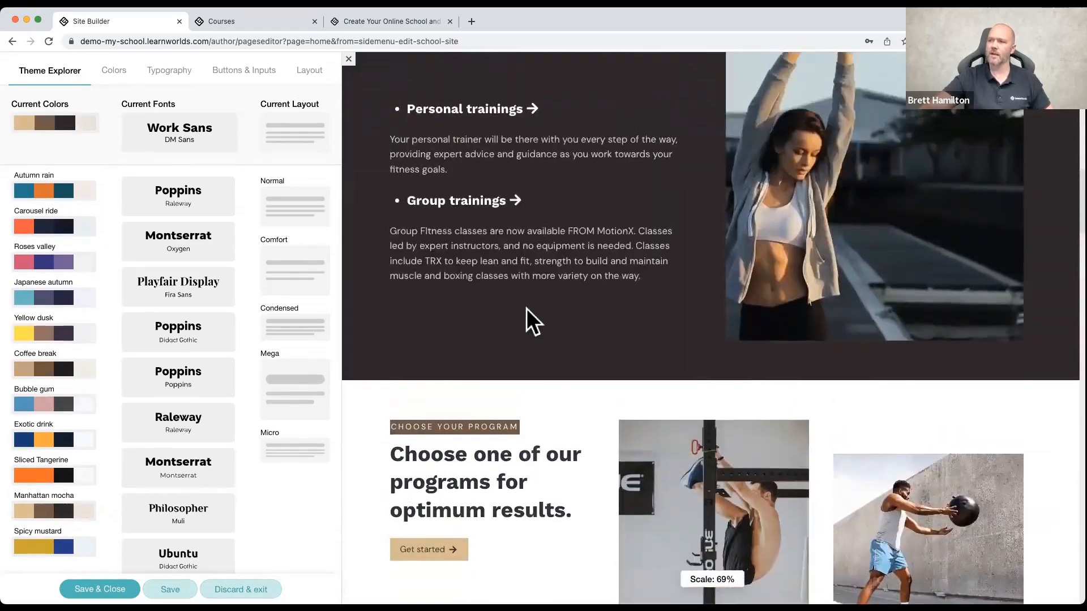
scroll(527, 308, "up", 5)
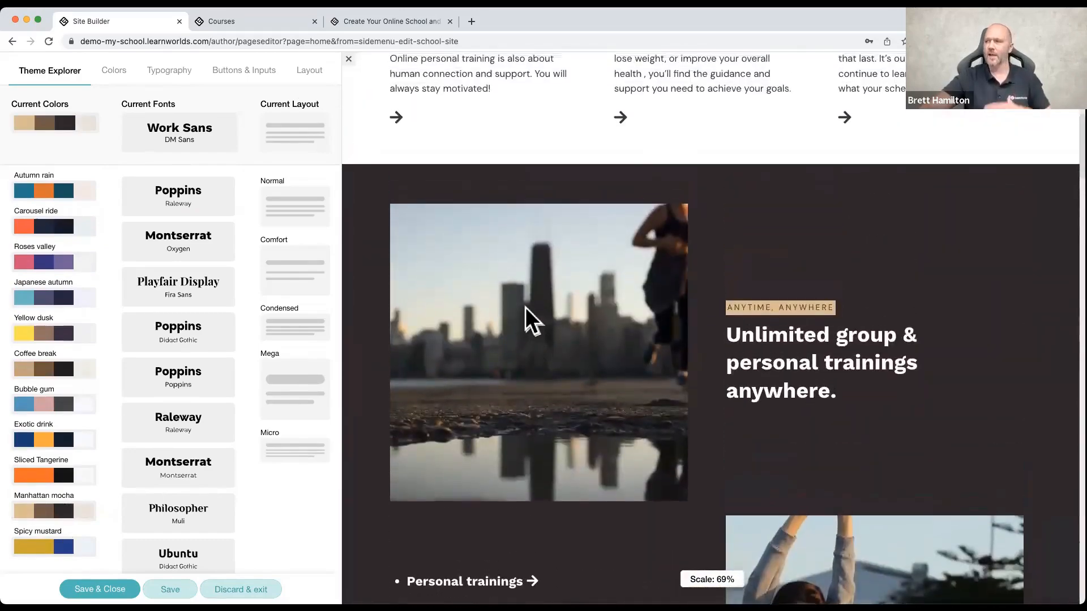
scroll(525, 307, "up", 10)
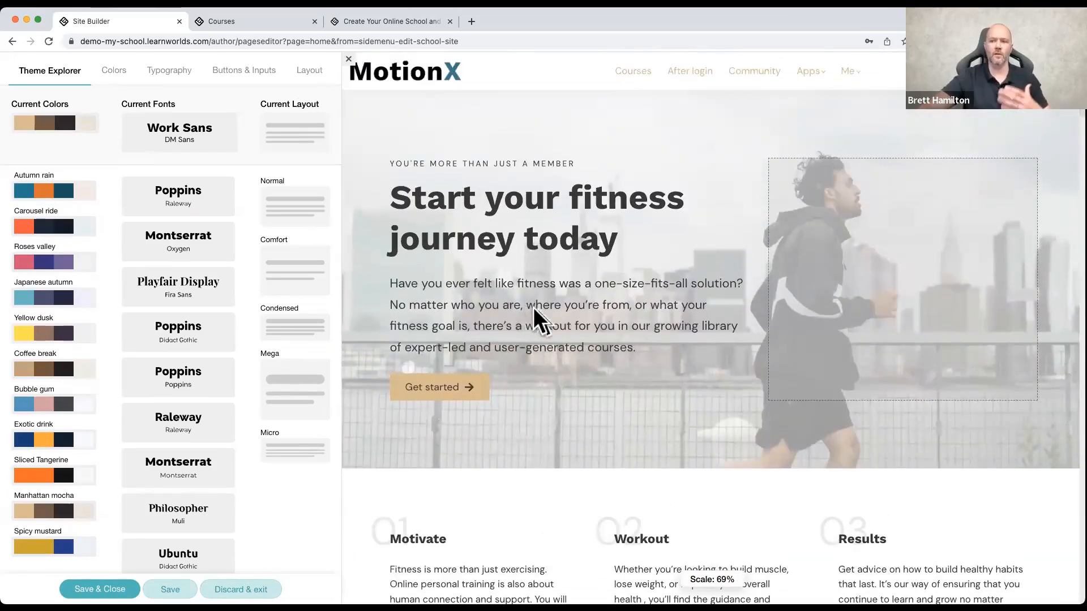
Step: Try the Poppins/Poppins and Lobster/Arimo font pairings on the site, checking the home page sections
scroll(203, 286, "down", 2)
scroll(196, 279, "down", 1)
left_click(196, 337)
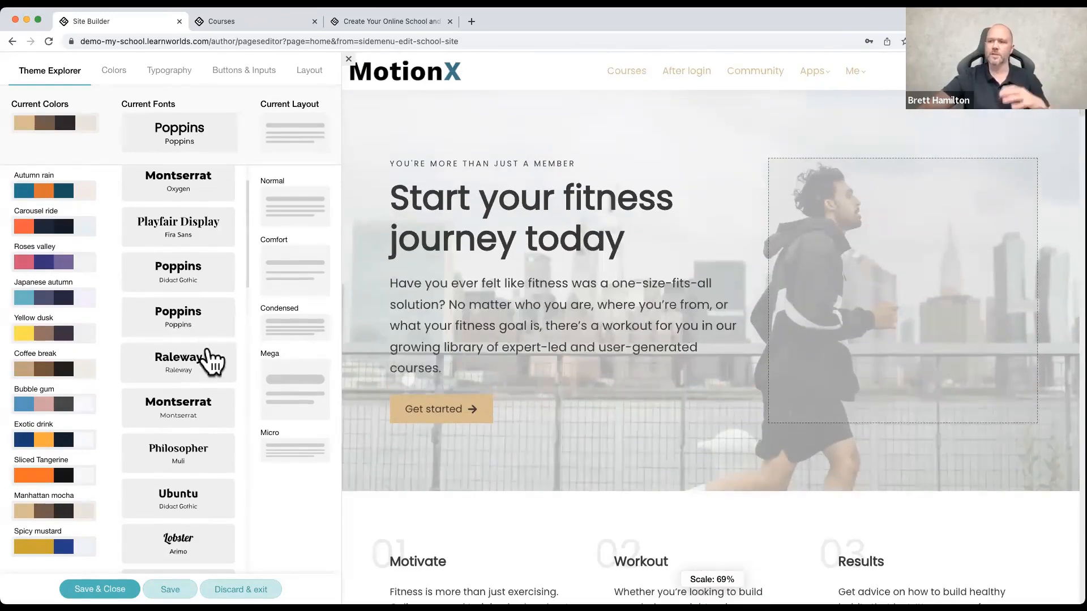
scroll(206, 359, "down", 3)
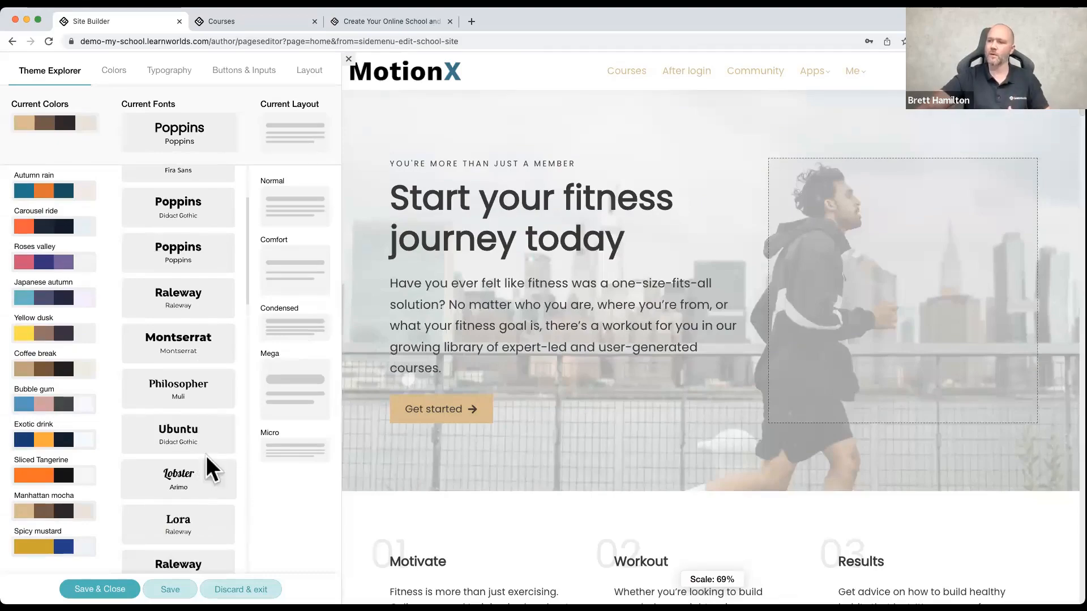
left_click(207, 475)
scroll(707, 267, "down", 15)
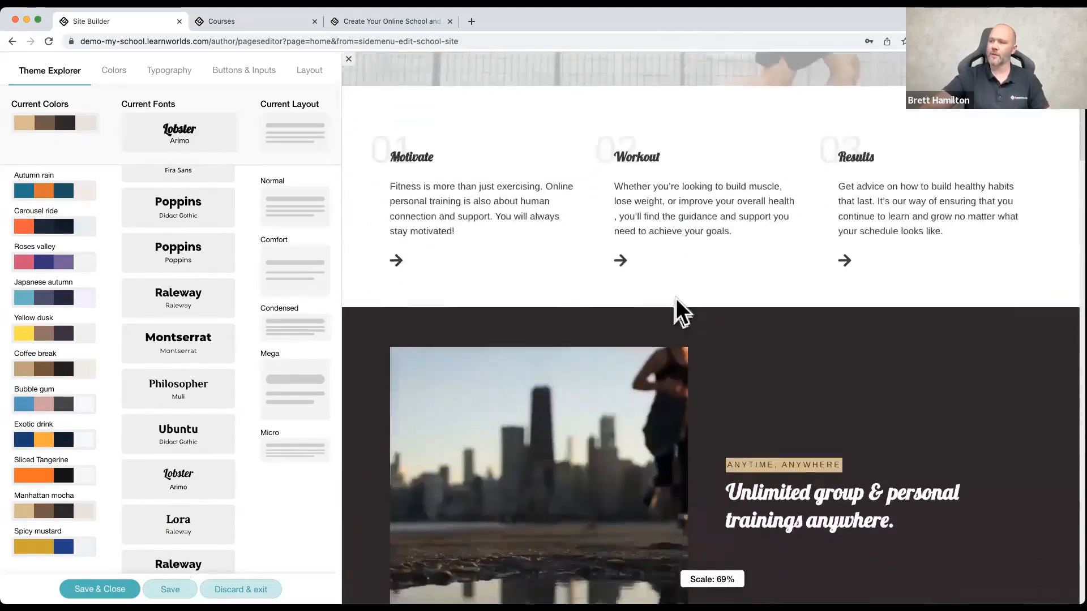
scroll(679, 352, "down", 5)
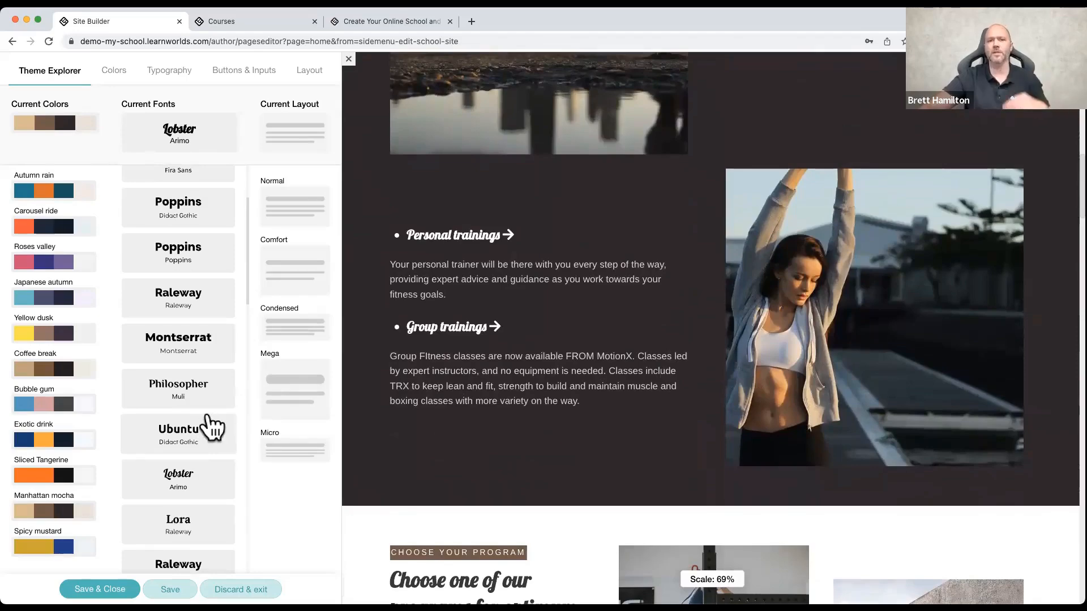
Step: Try the Raleway/Merriweather font pairing and check the program and results sections of the home page
scroll(201, 428, "down", 2)
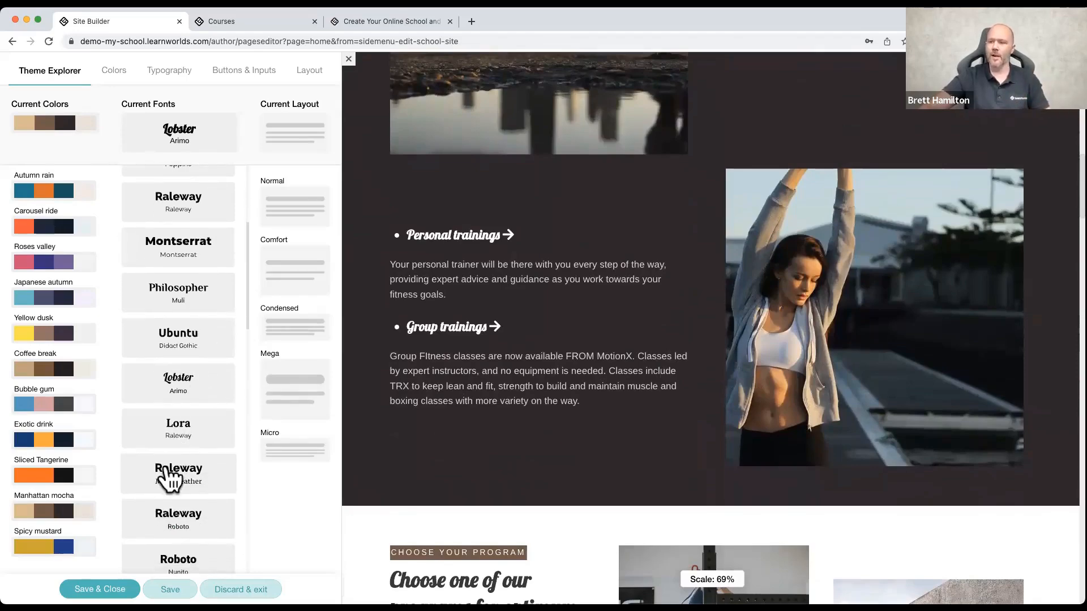
left_click(164, 475)
scroll(436, 395, "down", 10)
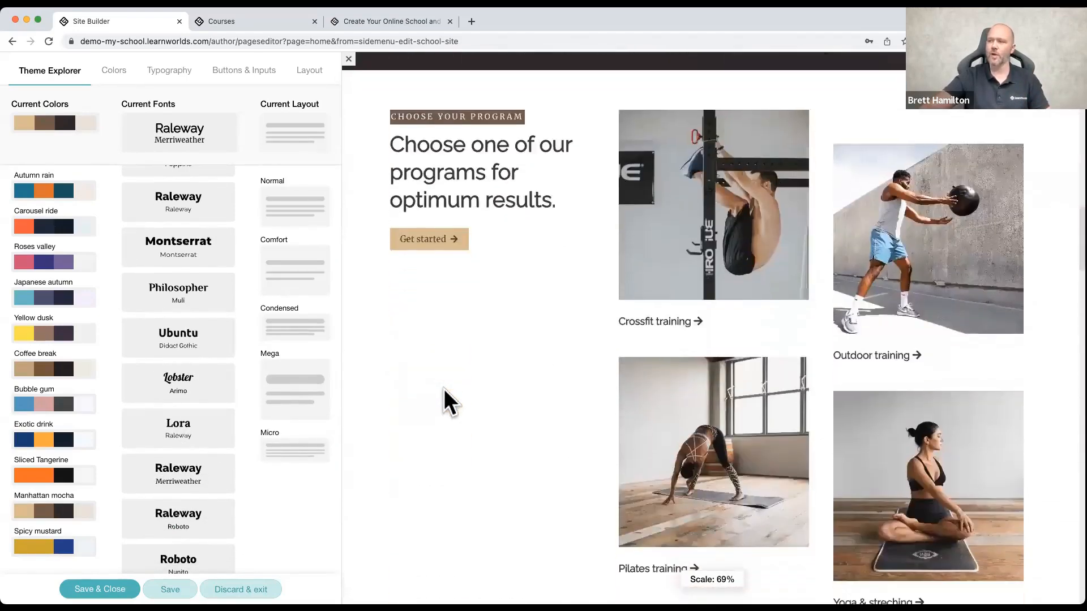
scroll(443, 388, "down", 4)
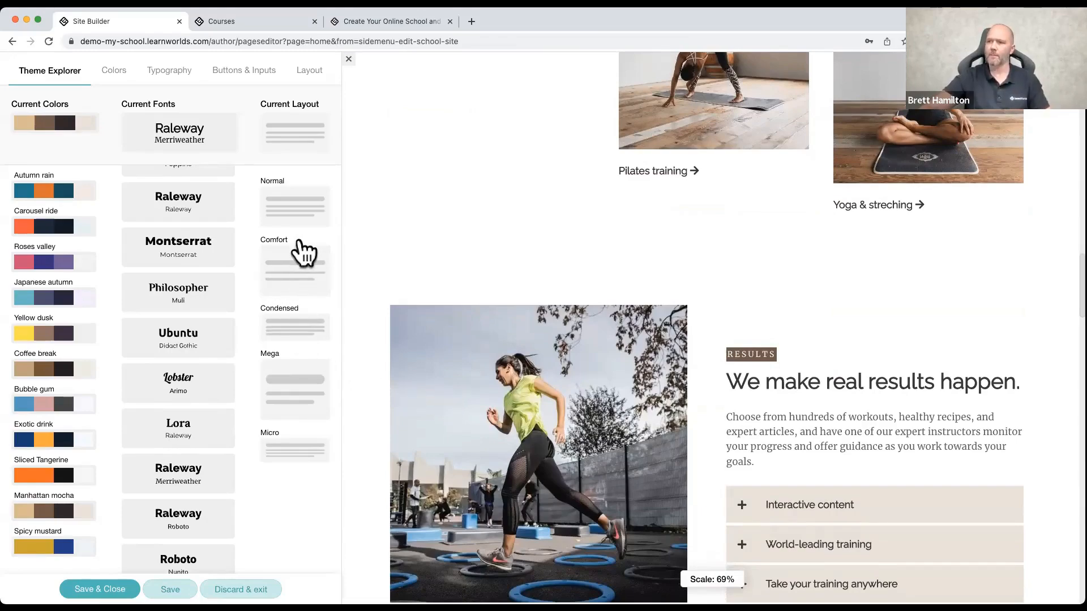
Step: Compare the Micro and Mega layouts on the home page, selecting Micro again and returning to the page header
left_click(306, 447)
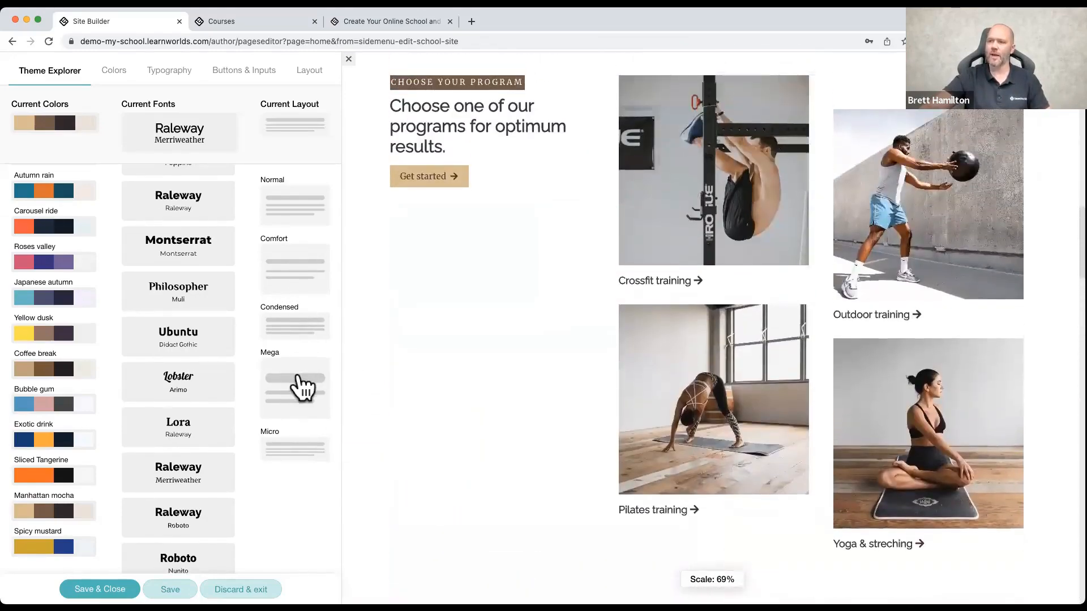
left_click(303, 388)
scroll(557, 244, "up", 8)
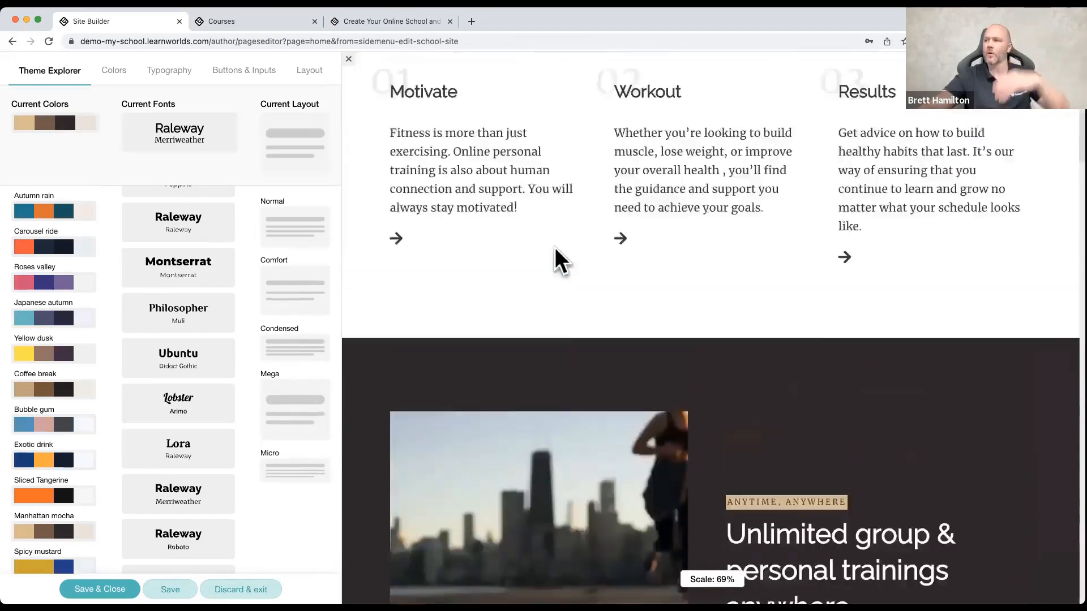
scroll(553, 247, "up", 10)
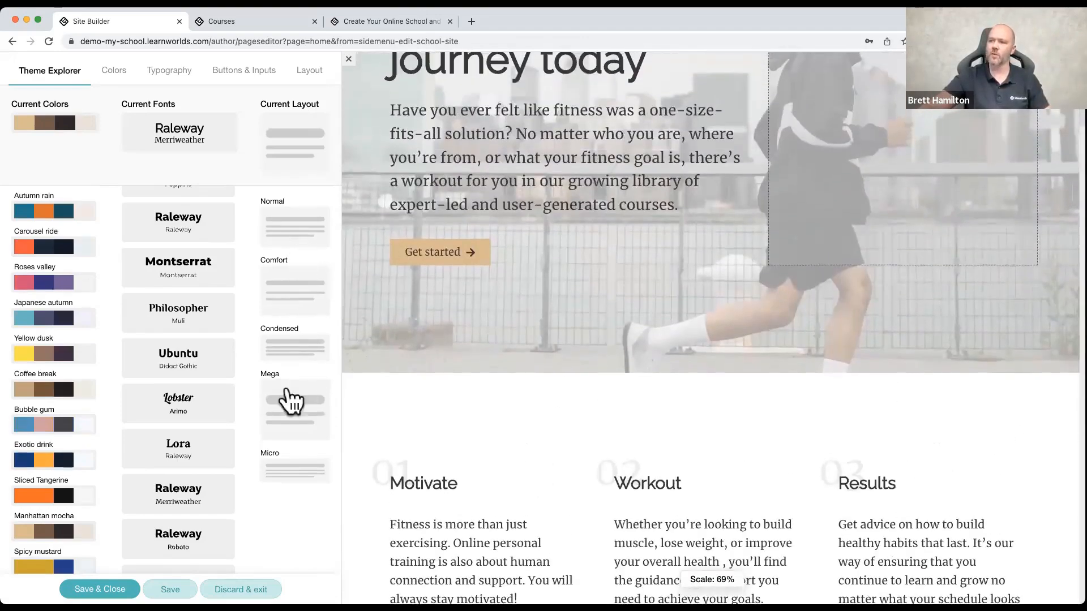
left_click(288, 472)
scroll(496, 341, "up", 5)
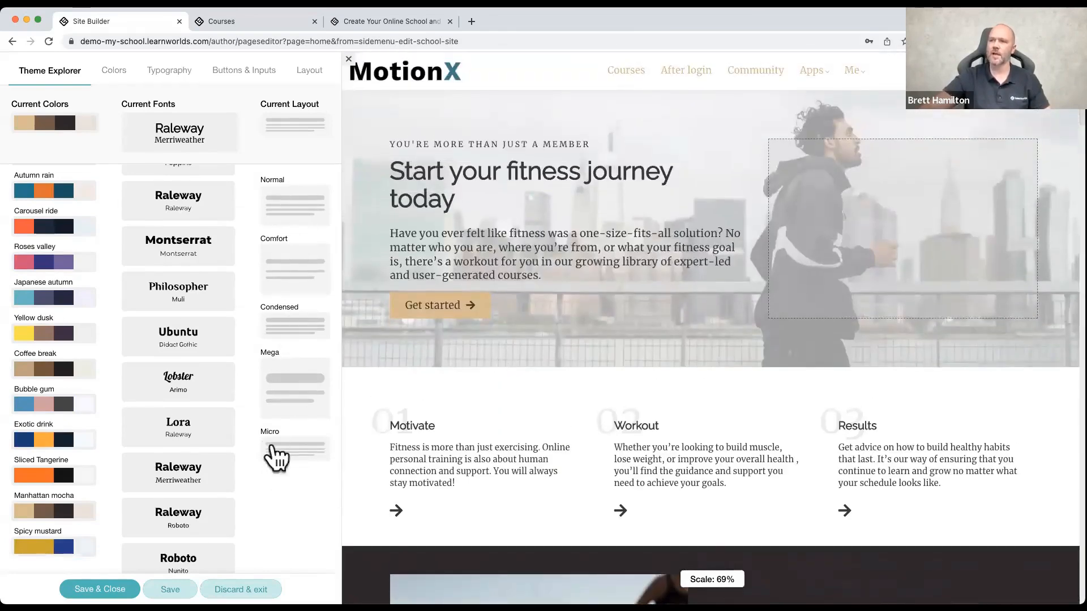
Step: Try a custom dark green in RGBA format as the brand primary color, and replace it with the preset red #E91E63
left_click(114, 71)
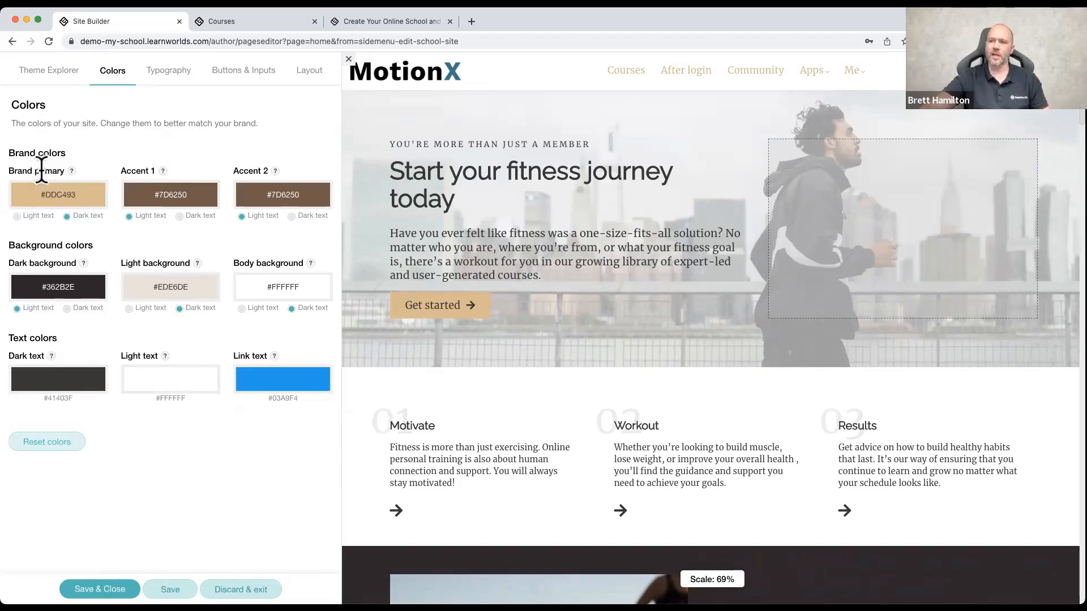
left_click(92, 201)
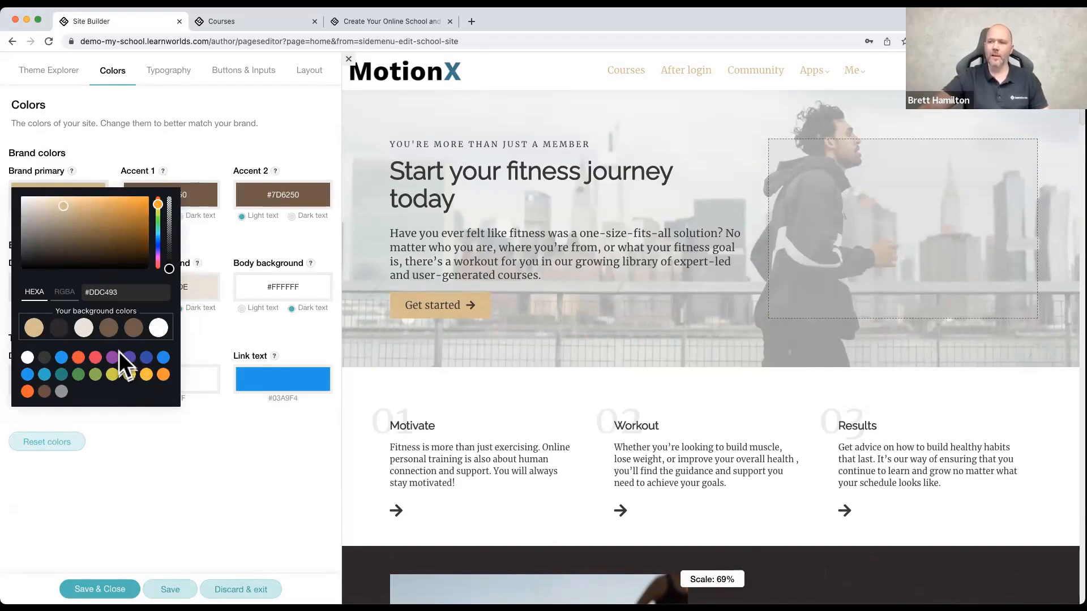
left_click_drag(63, 209, 100, 236)
left_click_drag(158, 204, 157, 219)
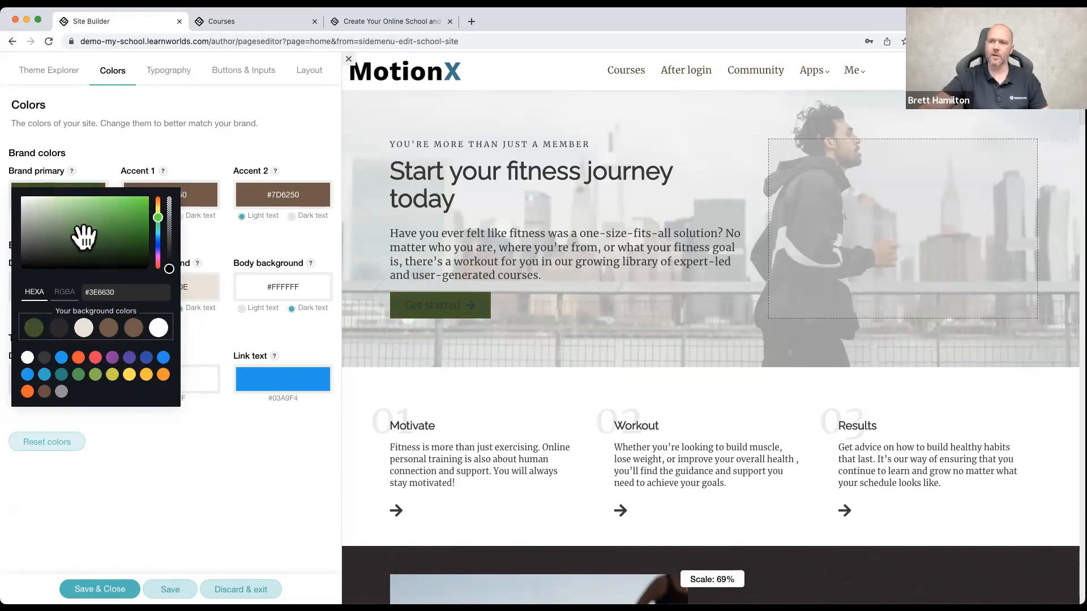
mouse_move(173, 264)
left_mouse_down()
mouse_move(170, 206)
mouse_move(171, 272)
left_mouse_up()
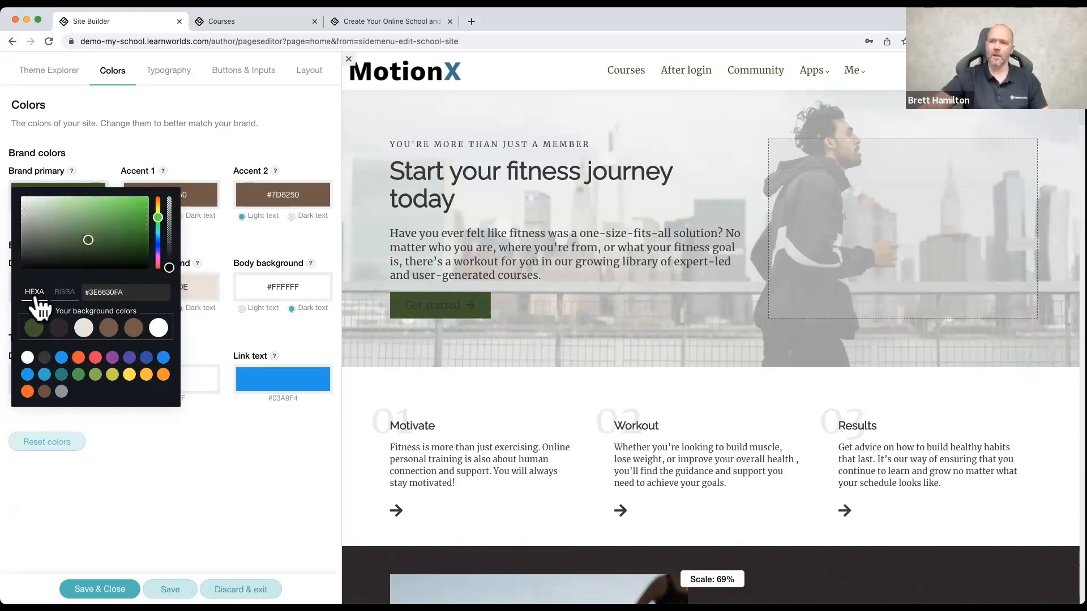
left_click(60, 294)
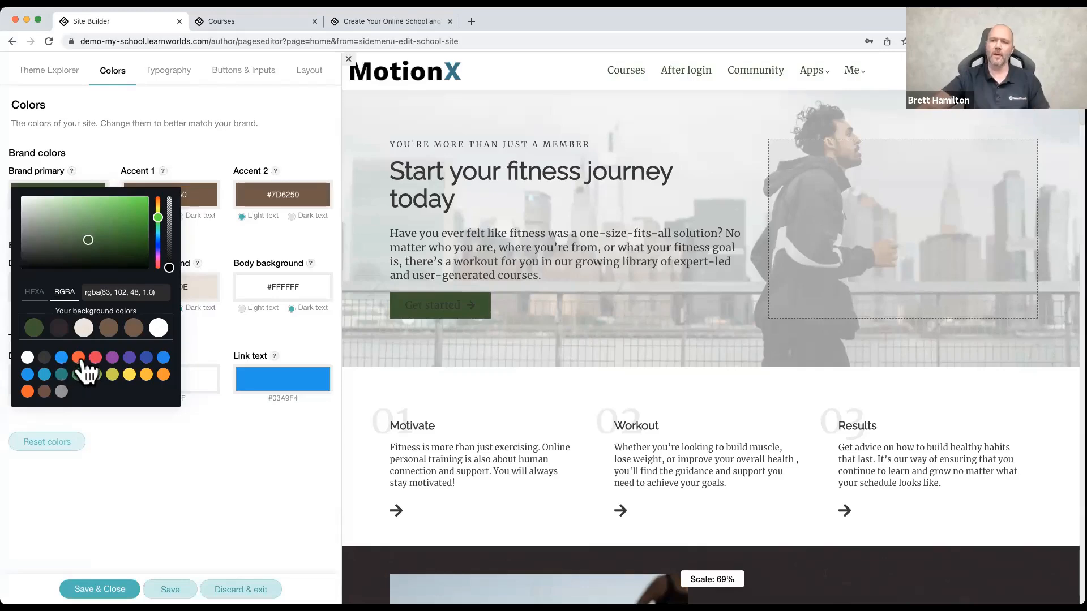
left_click(95, 357)
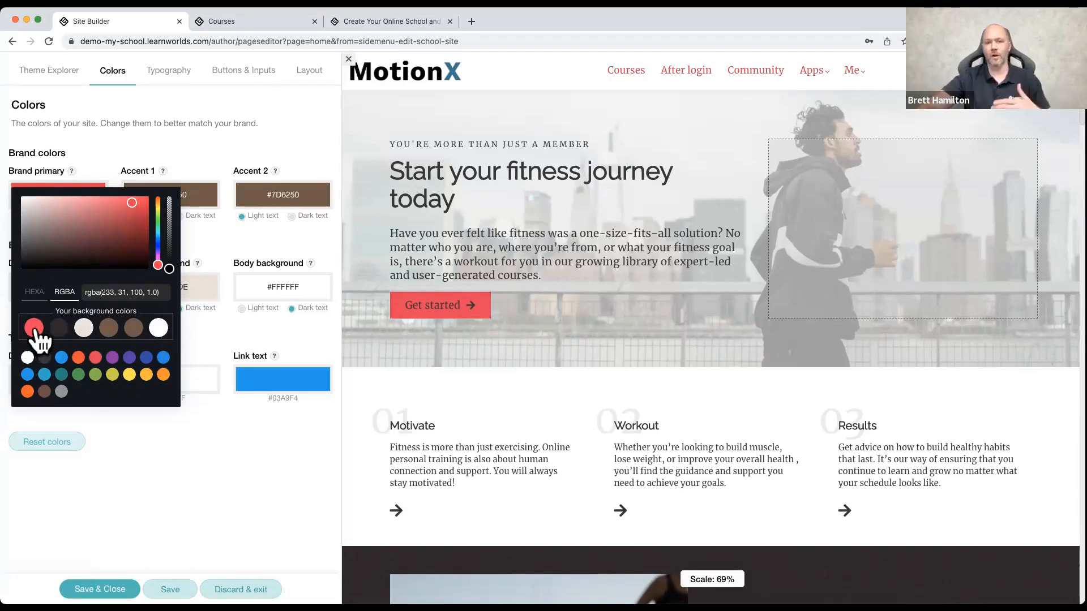
left_click(146, 133)
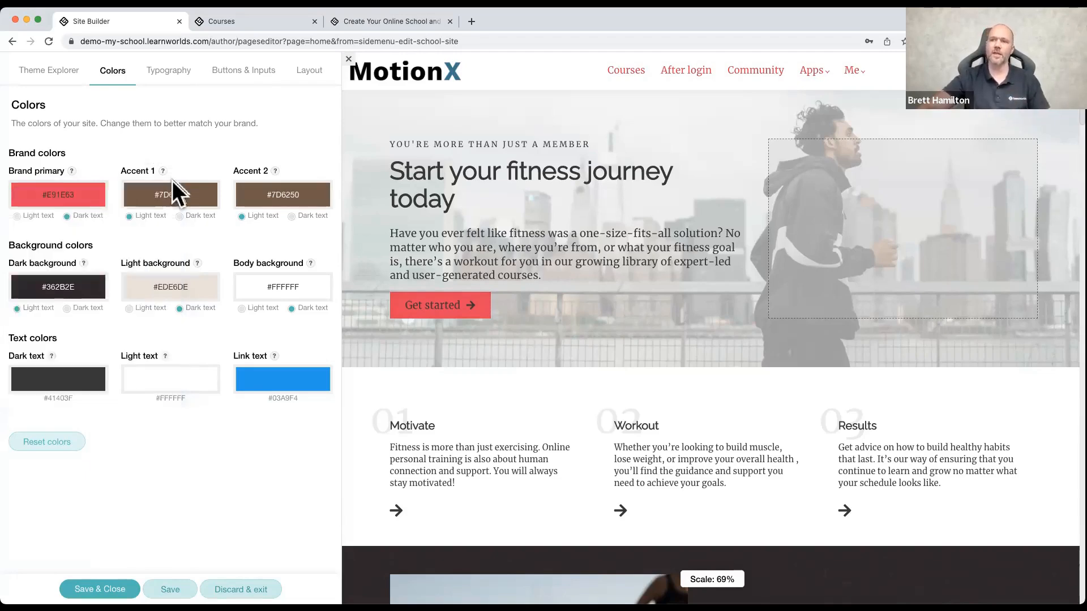
Step: Set the Accent 1 color to purple #9C27B0 and the Accent 2 color to green #8BC34A
left_click(172, 185)
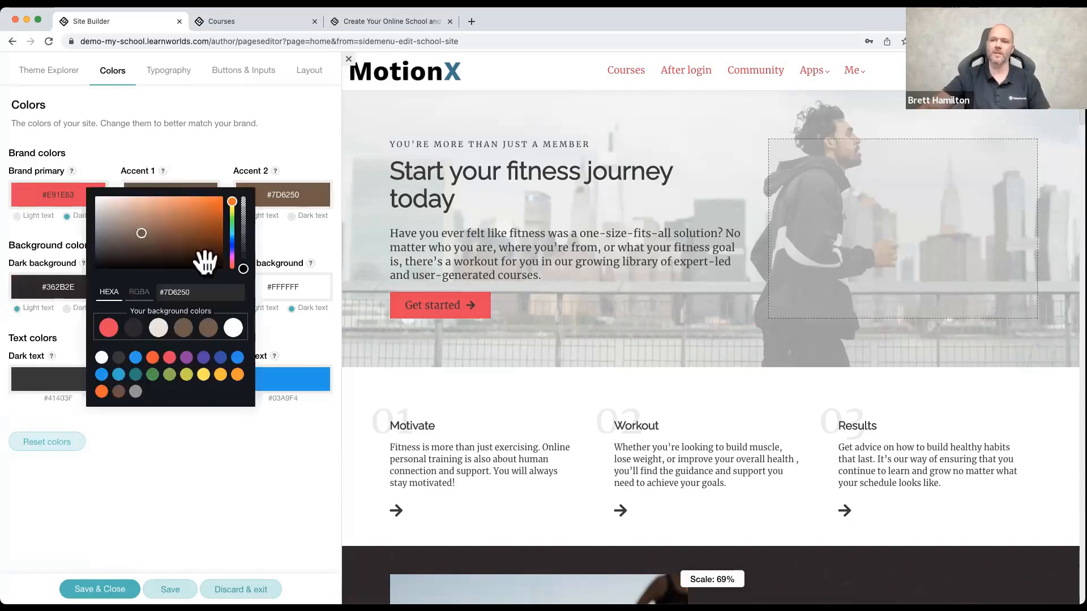
left_click(187, 358)
left_click(181, 135)
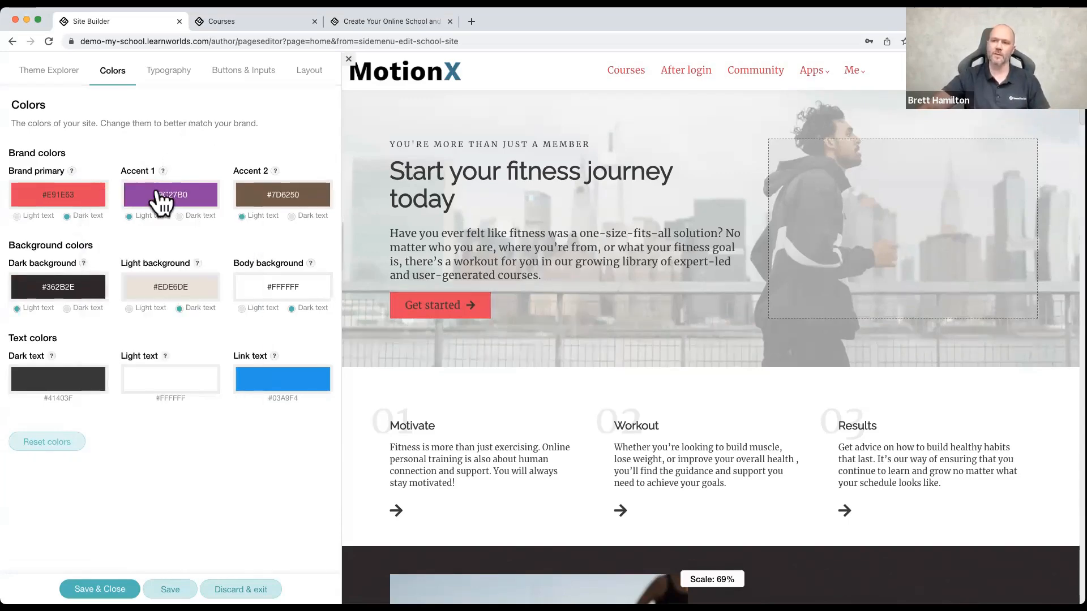
left_click(253, 196)
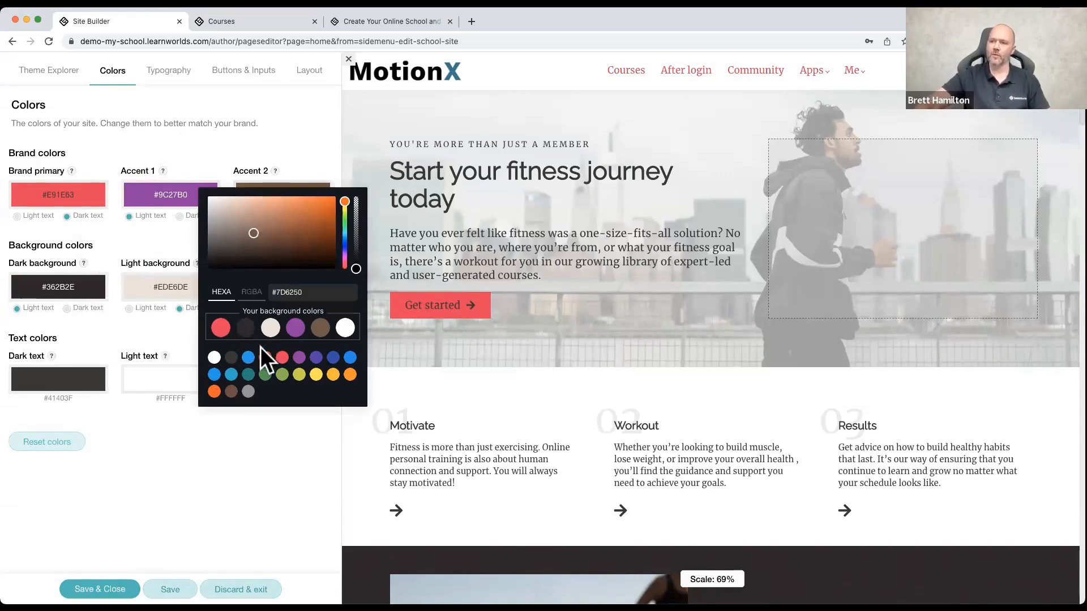
left_click(281, 374)
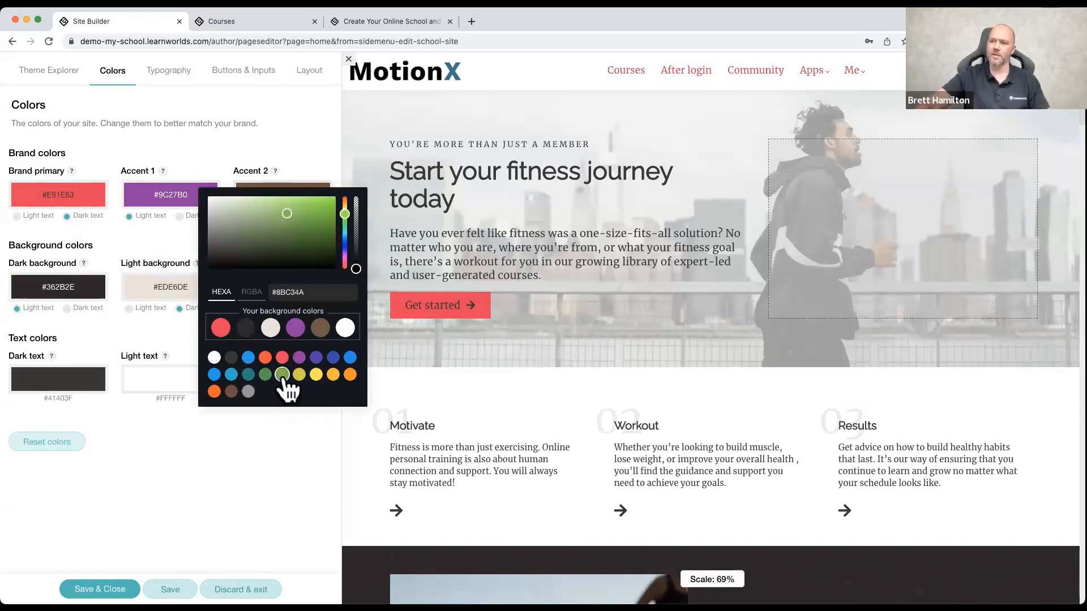
left_click(272, 127)
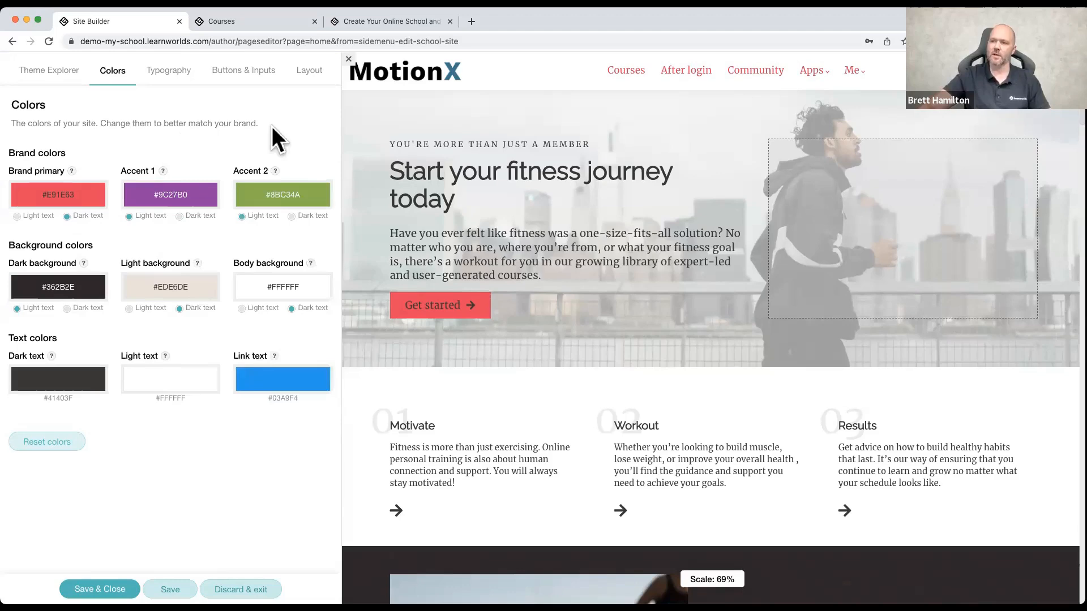
Step: Bring up the dark background color choices, dismiss them, and close the theme settings, discarding all changes
left_click(80, 291)
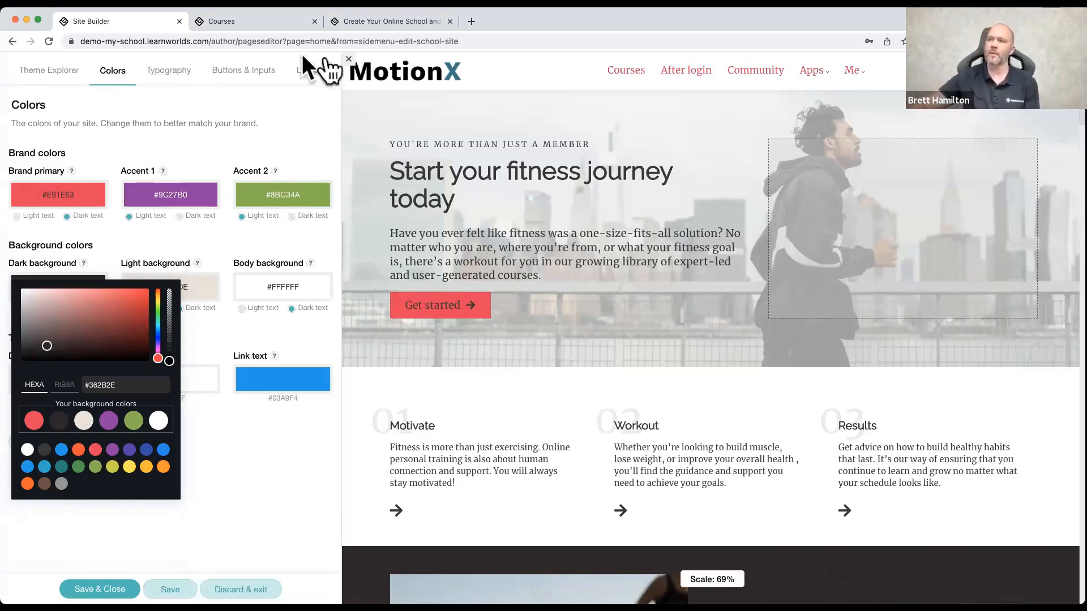
left_click(345, 101)
left_click(349, 58)
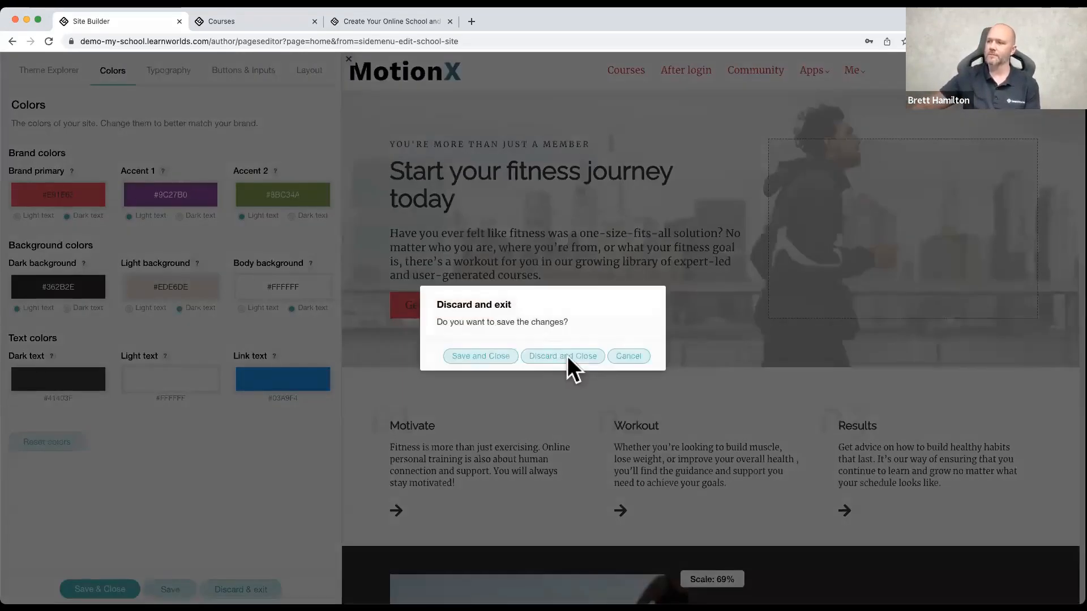
left_click(566, 356)
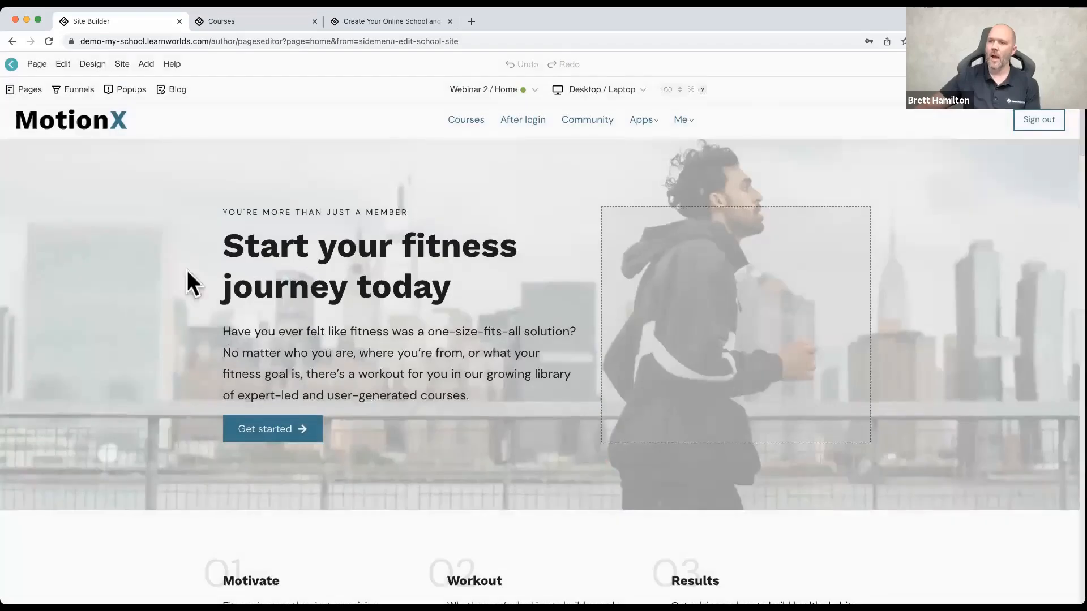
Step: Examine the box color choices of the hero section's Get started button, and close them without picking a color
left_click(287, 433)
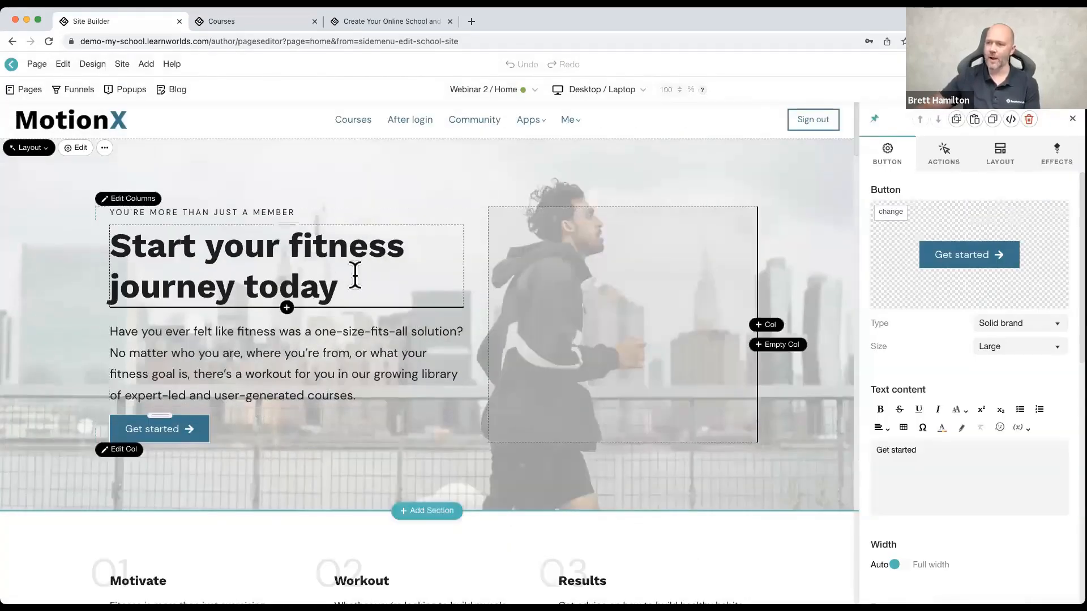
scroll(922, 447, "down", 5)
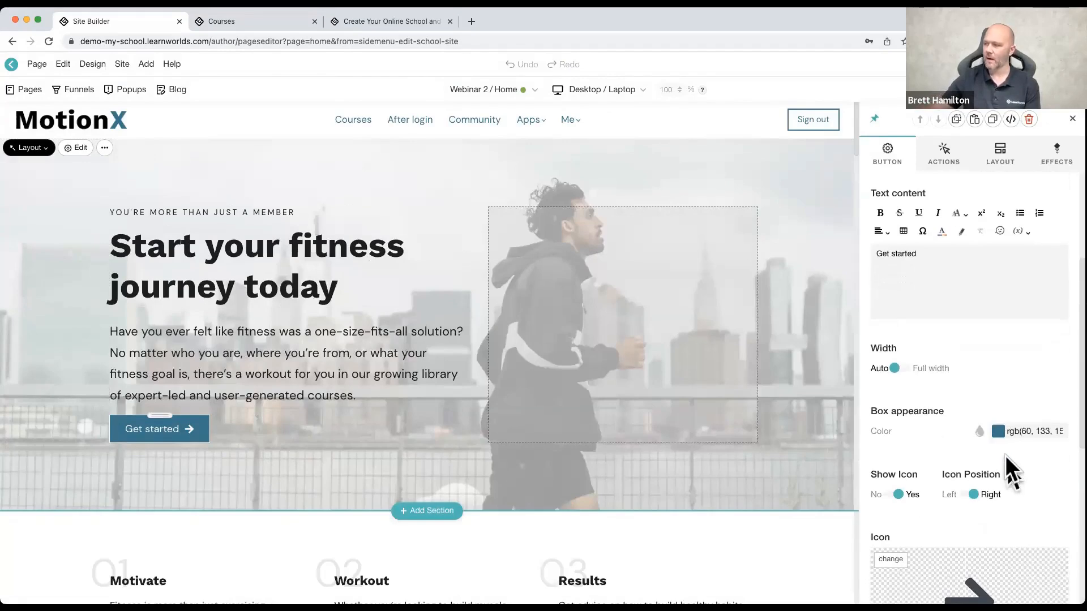
left_click(1001, 431)
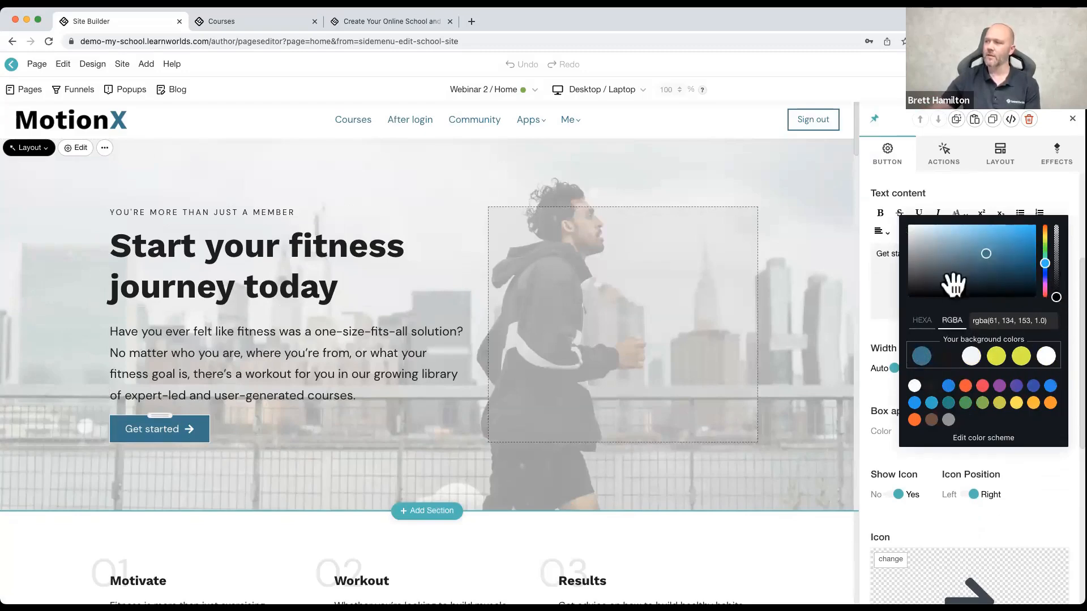
left_click(757, 199)
left_click(707, 172)
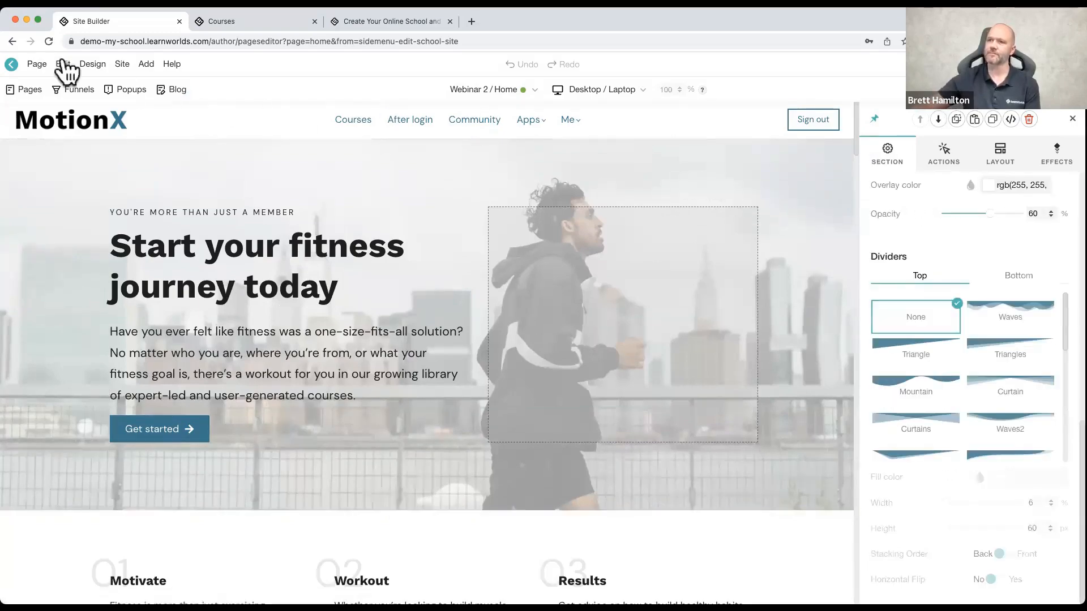
Step: Leave the page editor and open the color settings in the Theme Explorer
left_click(14, 63)
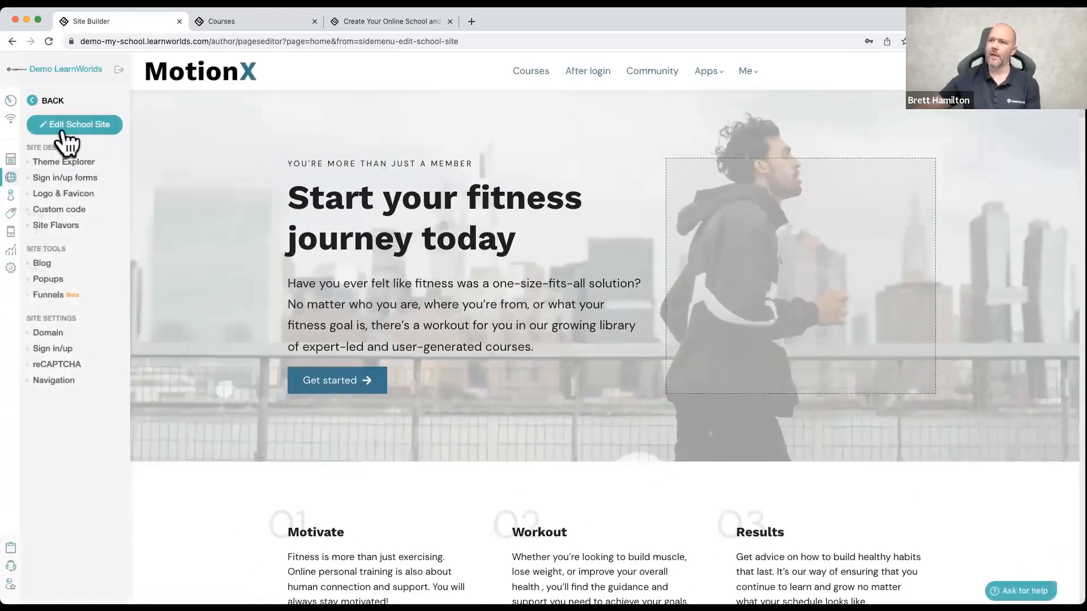
left_click(62, 162)
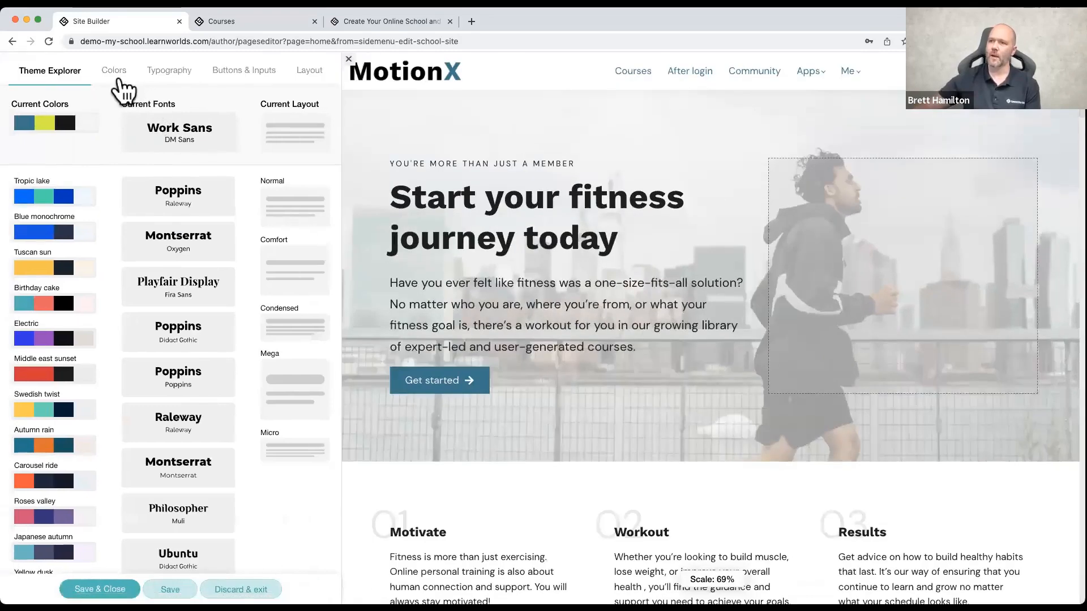
left_click(113, 73)
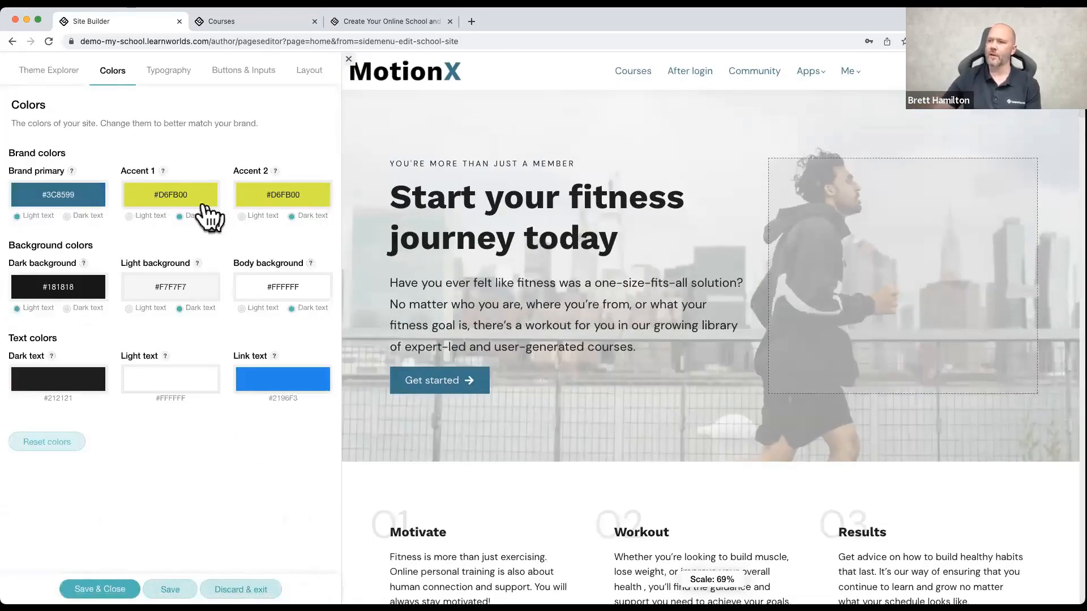
Step: Set the Body background color to purple #9C27B0 and look over its effect on the home page sections
left_click(140, 196)
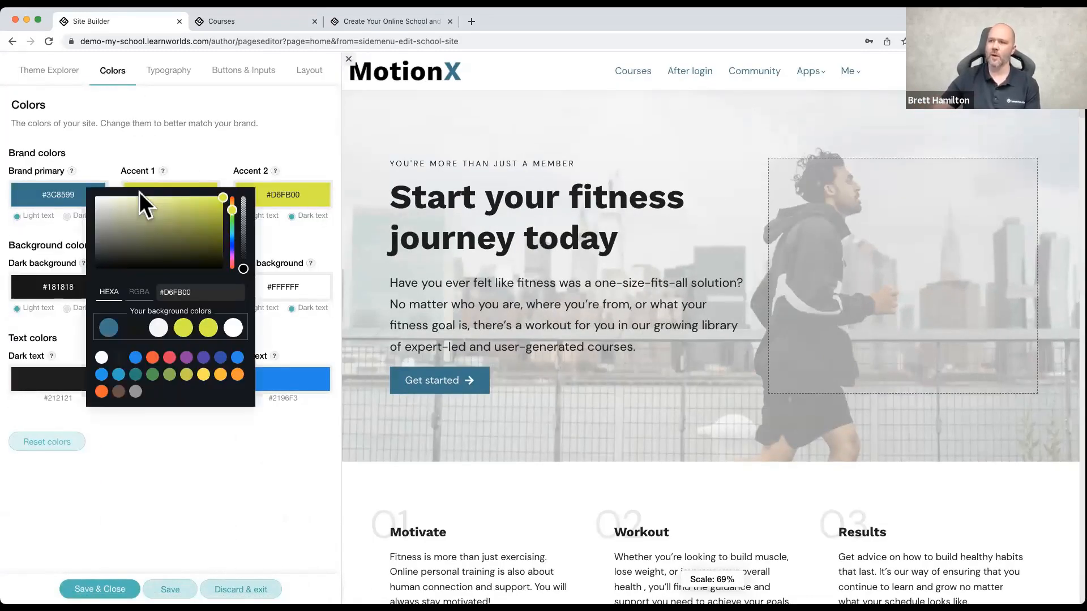
left_click(73, 230)
left_click(249, 302)
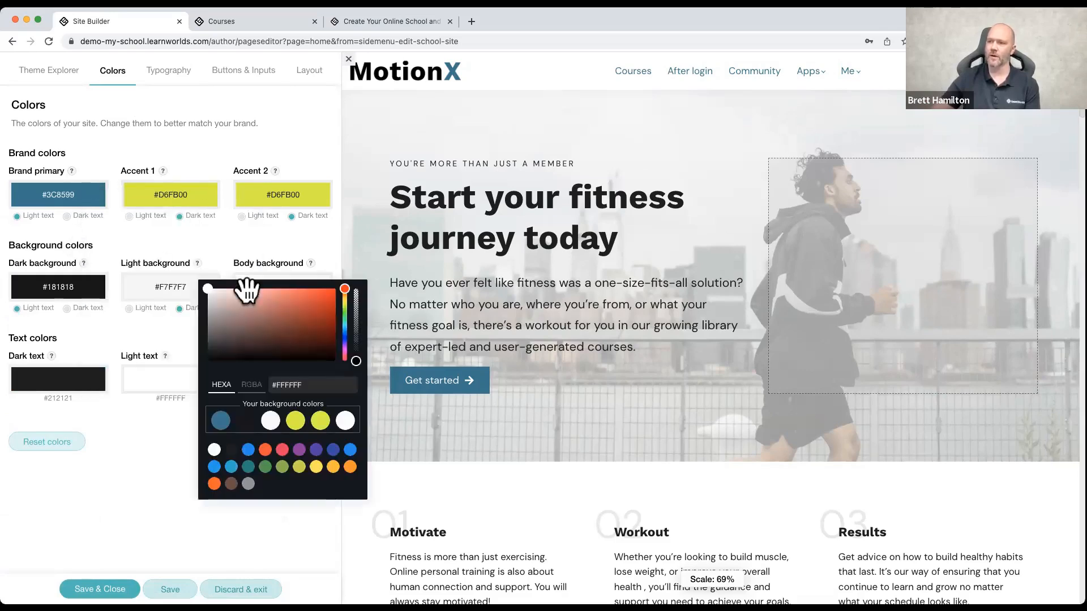
left_click(298, 449)
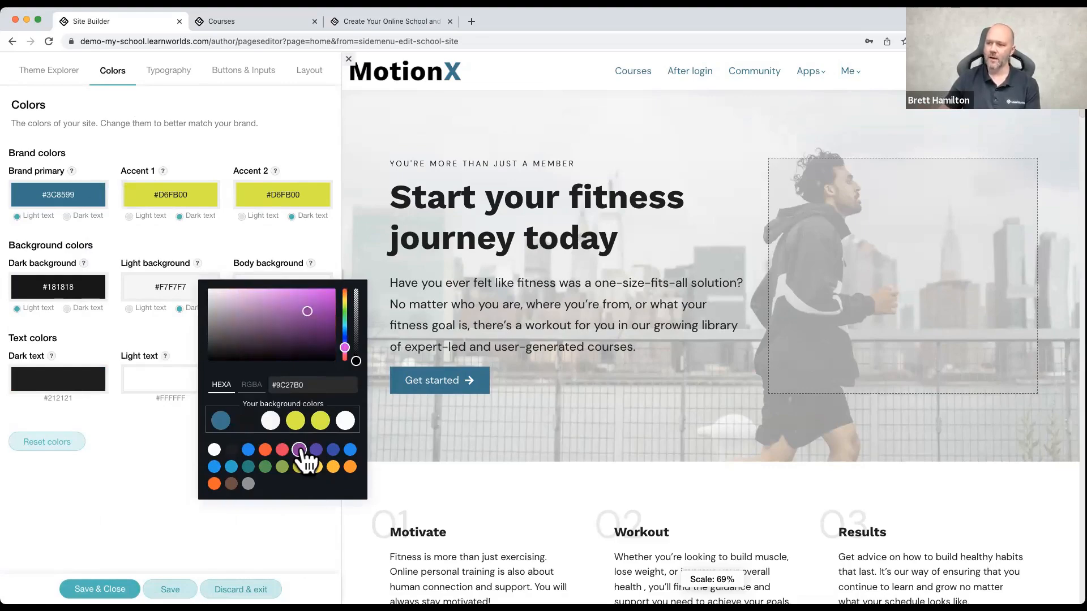
scroll(424, 464, "down", 15)
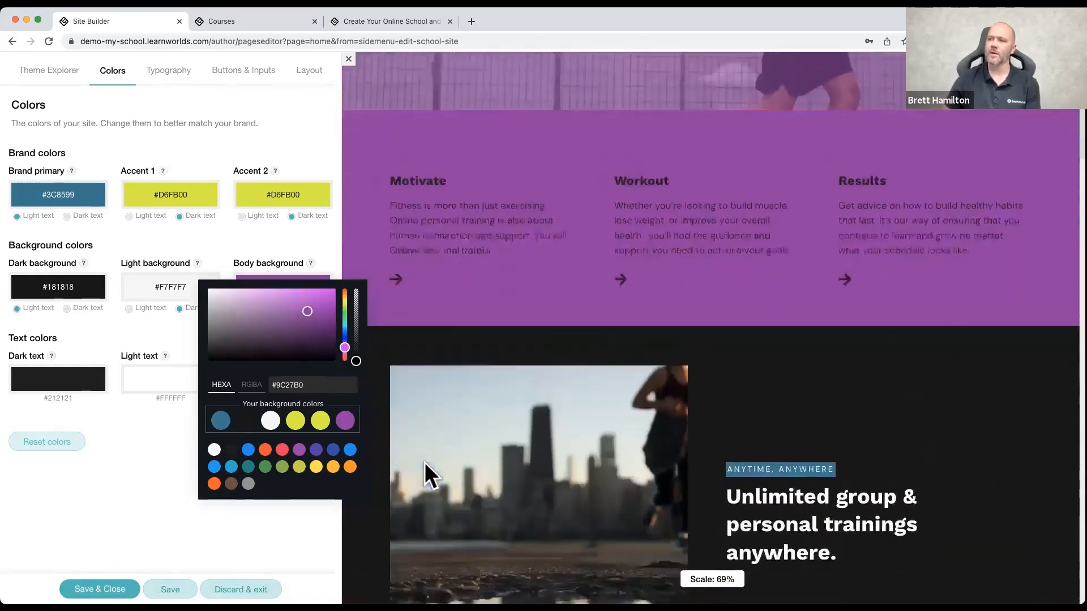
scroll(424, 463, "down", 15)
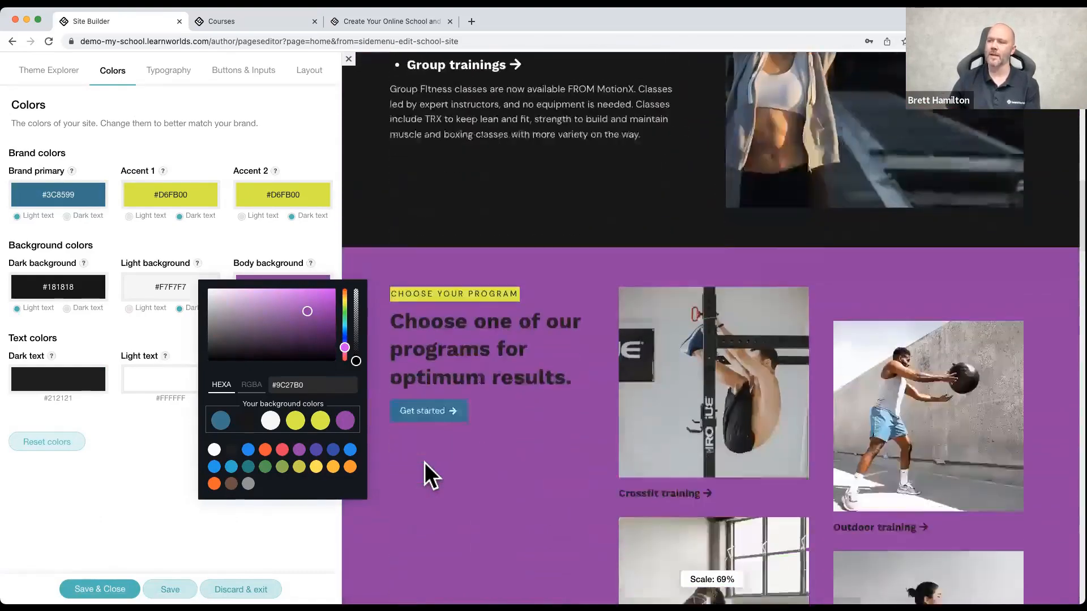
scroll(425, 463, "down", 5)
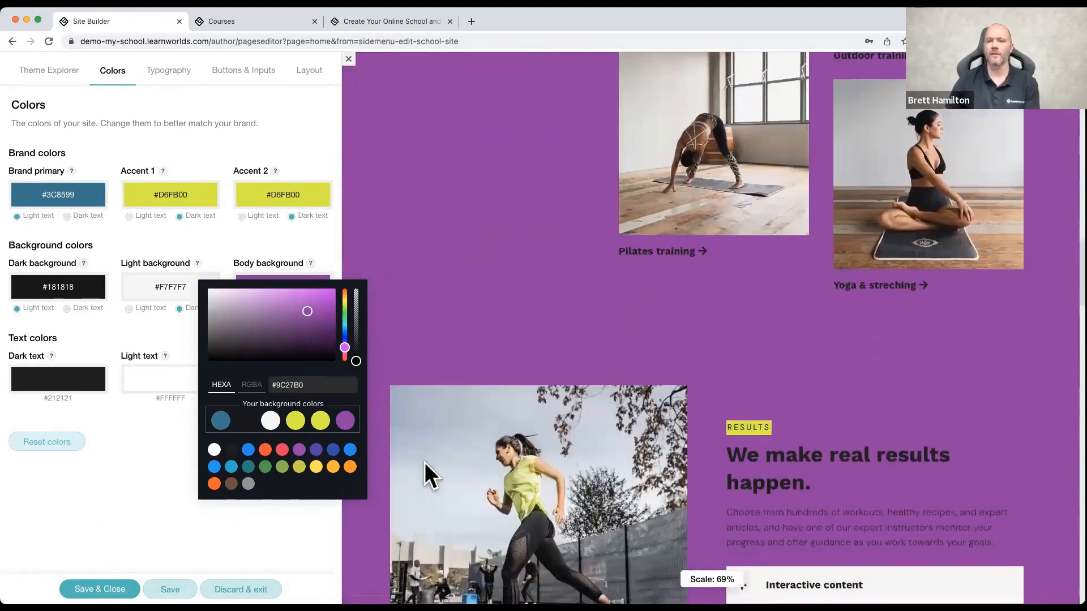
scroll(425, 463, "down", 1)
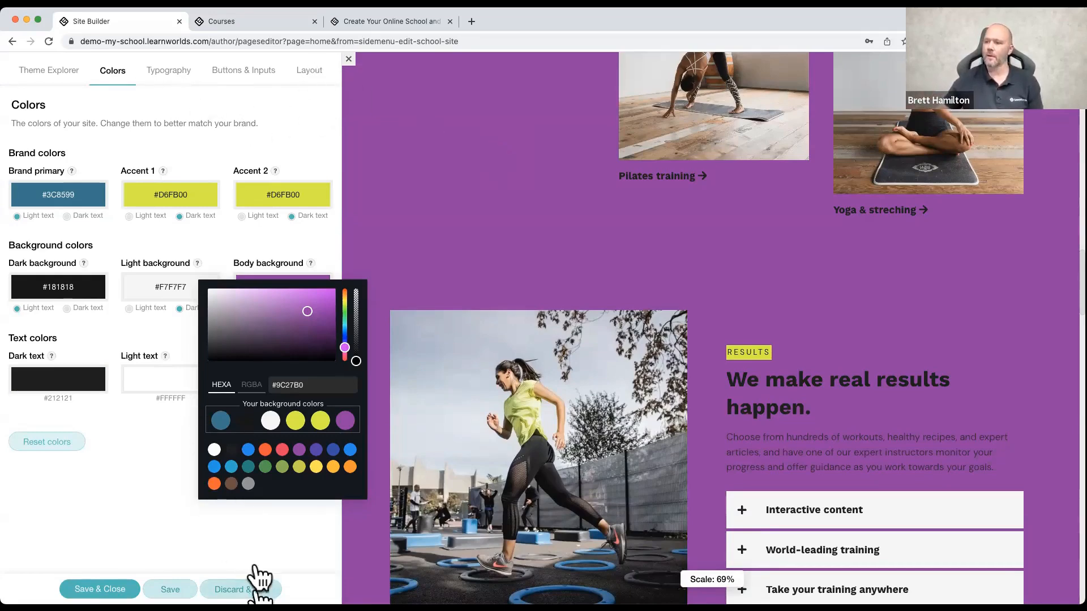
Step: Close the theme settings, discarding the body background change
left_click(234, 572)
left_click(233, 572)
left_click(589, 365)
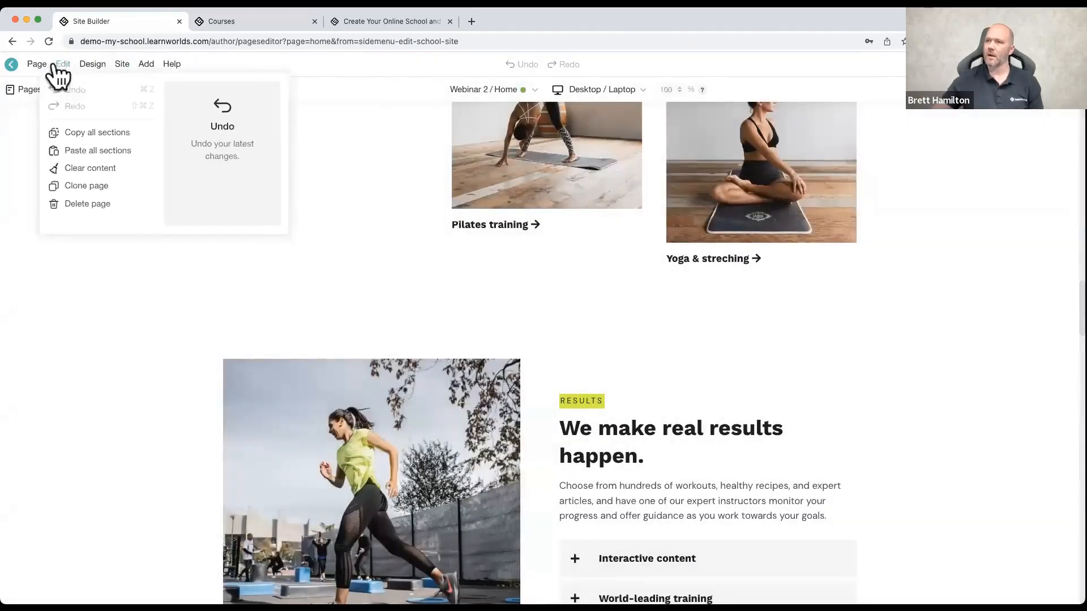
Step: Open the typography settings in the Theme Explorer and add Roboto as an extra font family
mouse_move(97, 69)
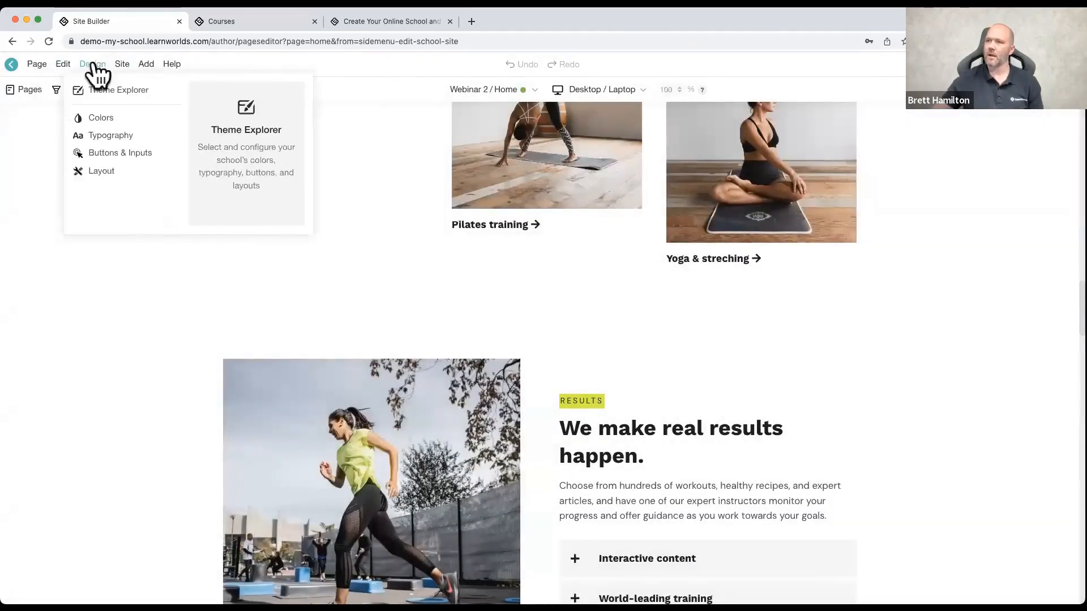
left_click(99, 88)
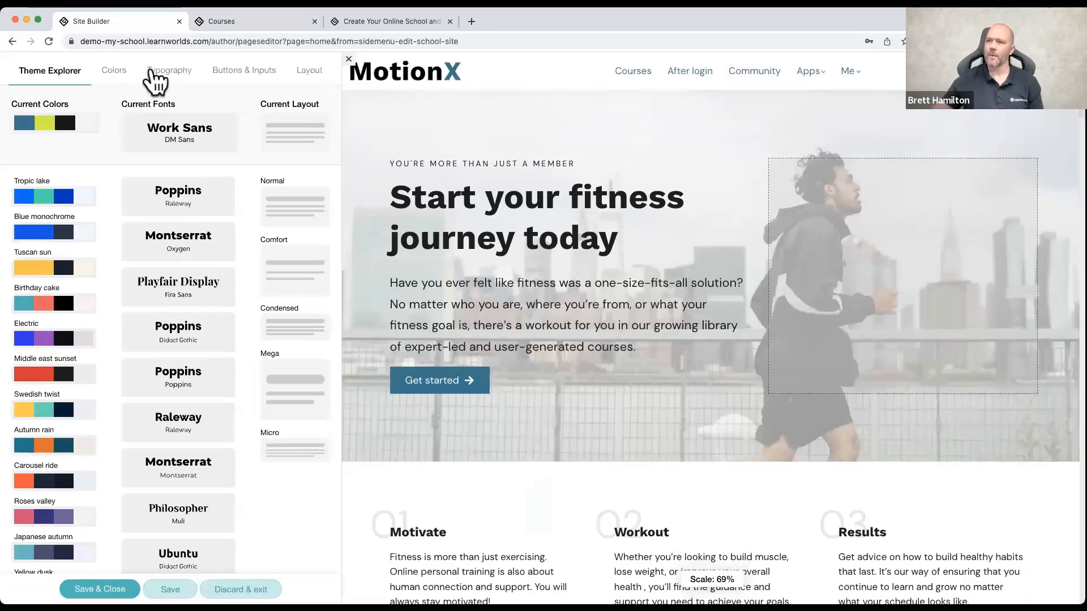
left_click(162, 72)
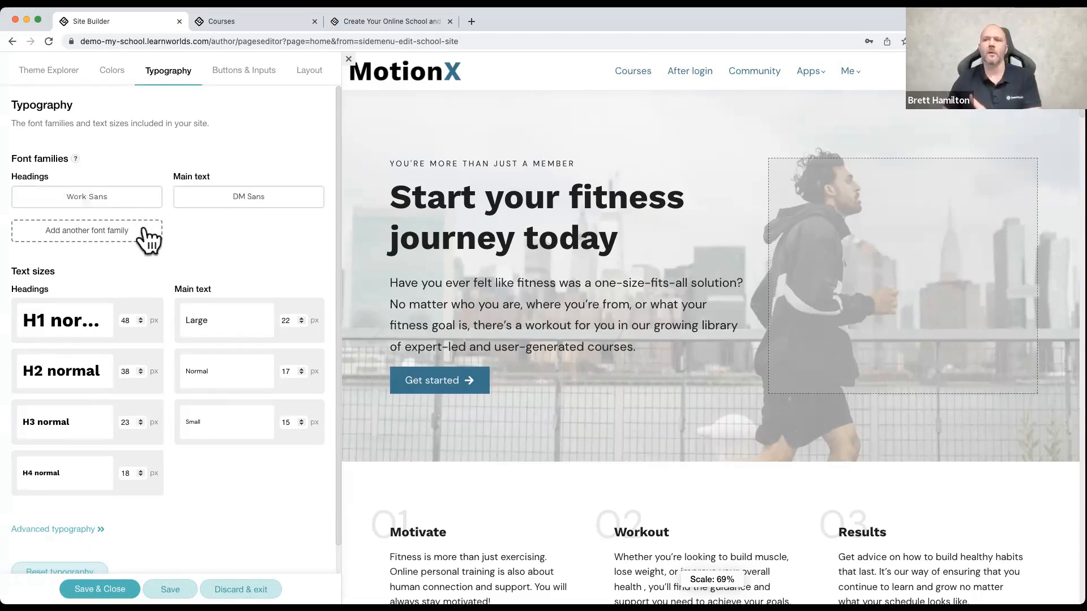
left_click(121, 229)
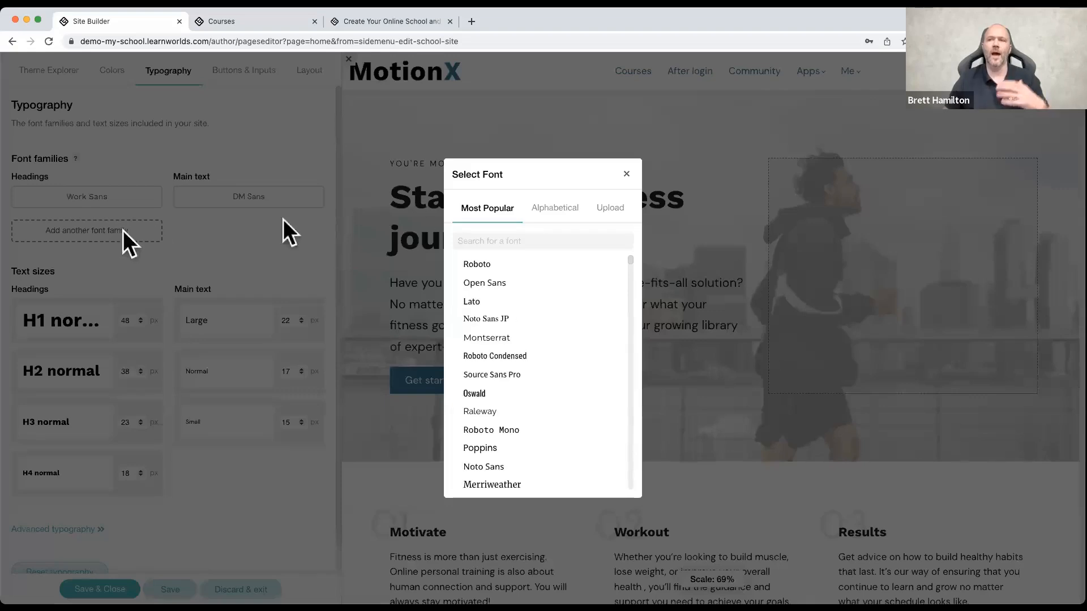
left_click(504, 266)
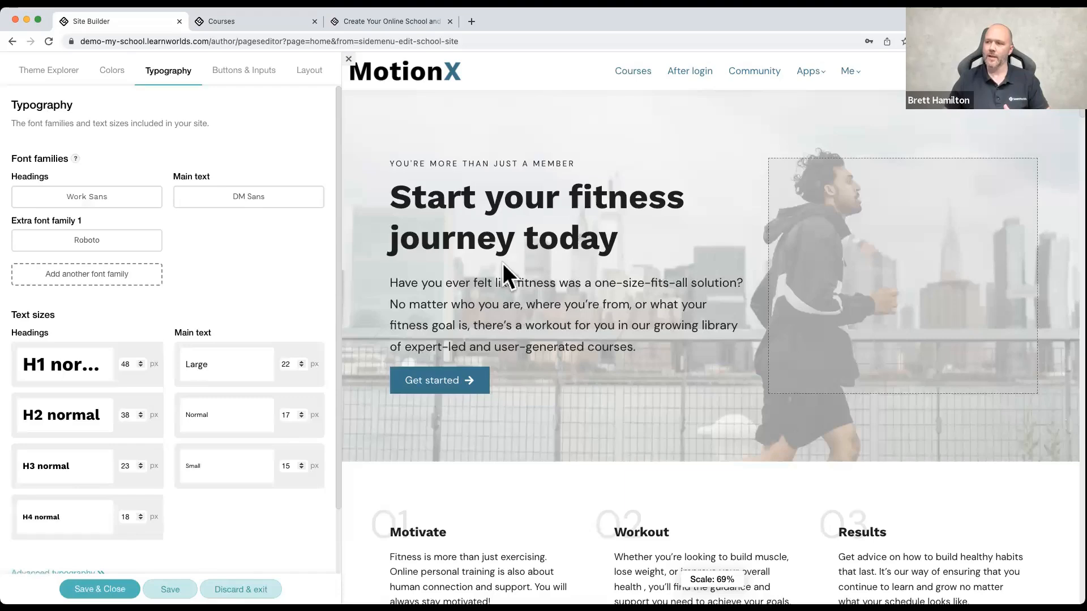
Step: Browse the most popular fonts for the extra font family, check the custom font upload option, and close the font selection
left_click(137, 247)
scroll(487, 320, "down", 2)
scroll(493, 329, "down", 15)
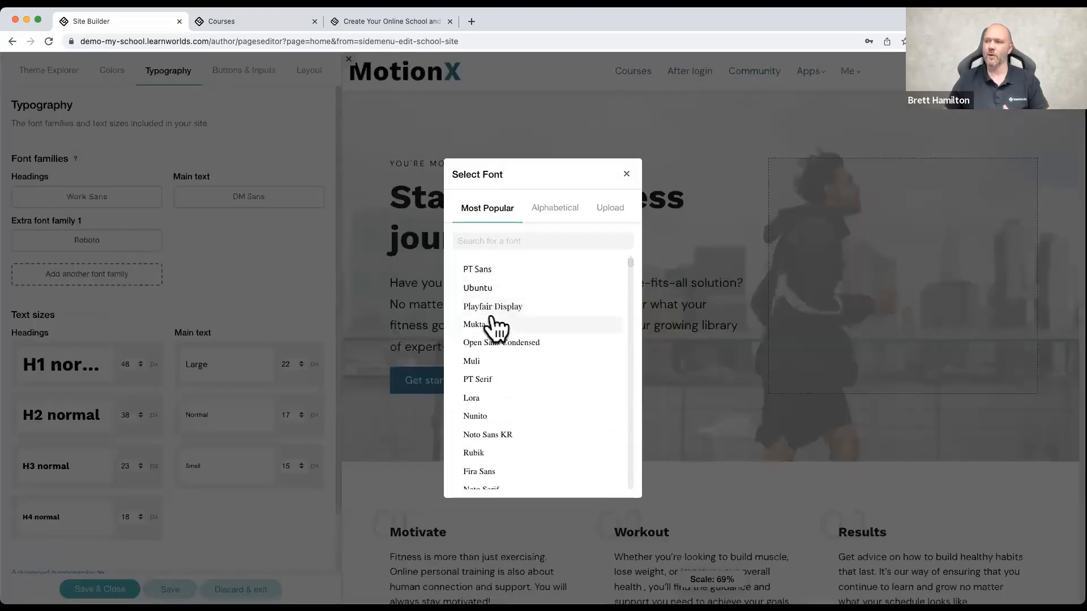
scroll(495, 328, "down", 10)
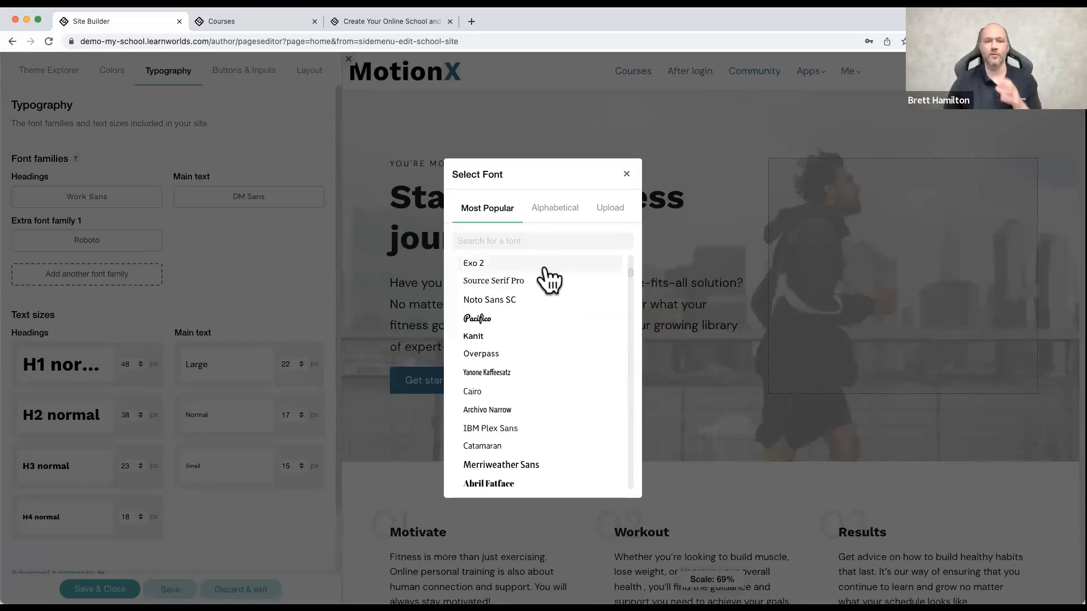
left_click(605, 210)
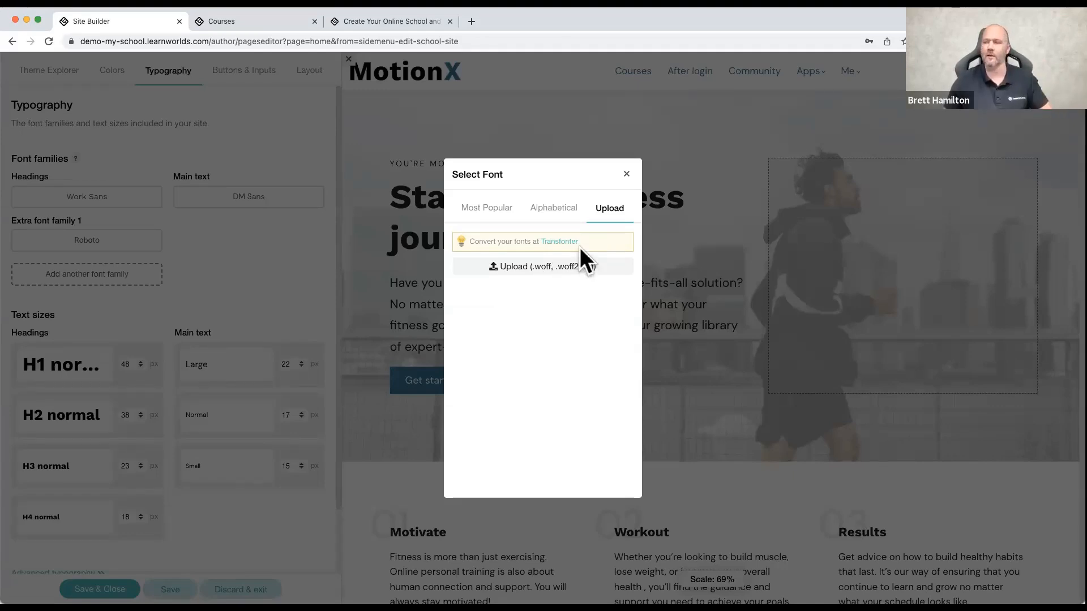
left_click(626, 175)
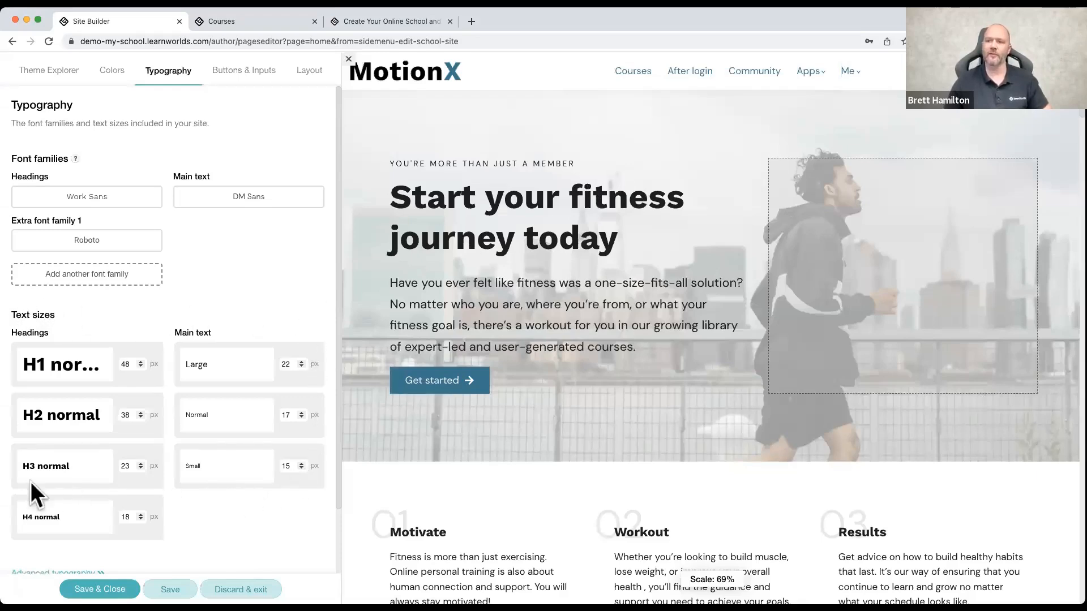
Step: Set the H1 size to 44 px and the H2 size to 34 px, and close the theme settings, discarding all changes
left_click(140, 366)
left_click(140, 366)
left_click(140, 366)
left_click(141, 366)
left_click(141, 417)
left_click(140, 417)
left_click(140, 417)
left_click(140, 417)
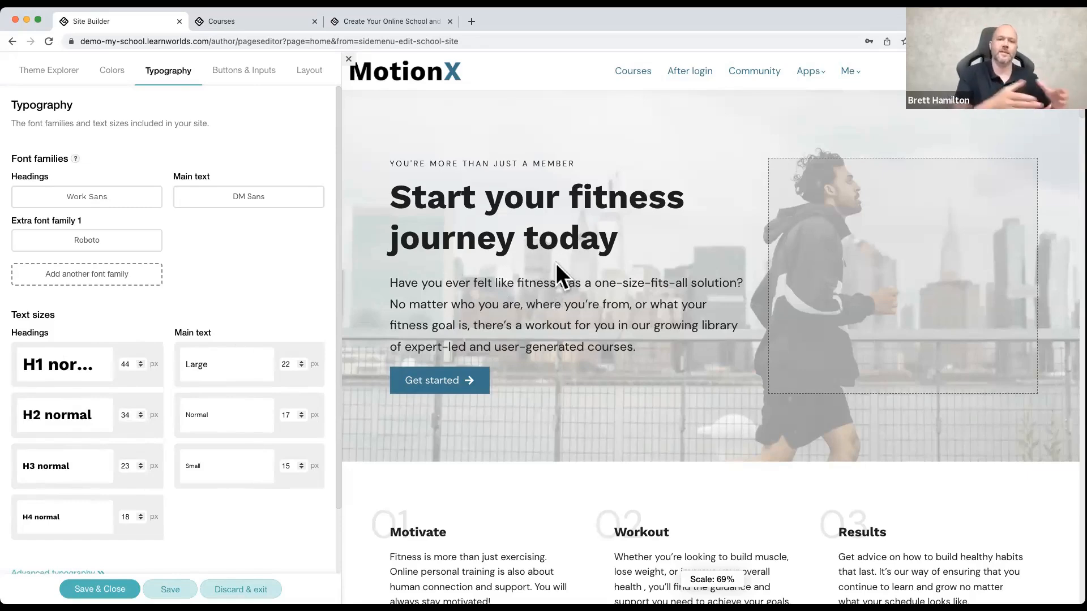
left_click(350, 60)
left_click(583, 355)
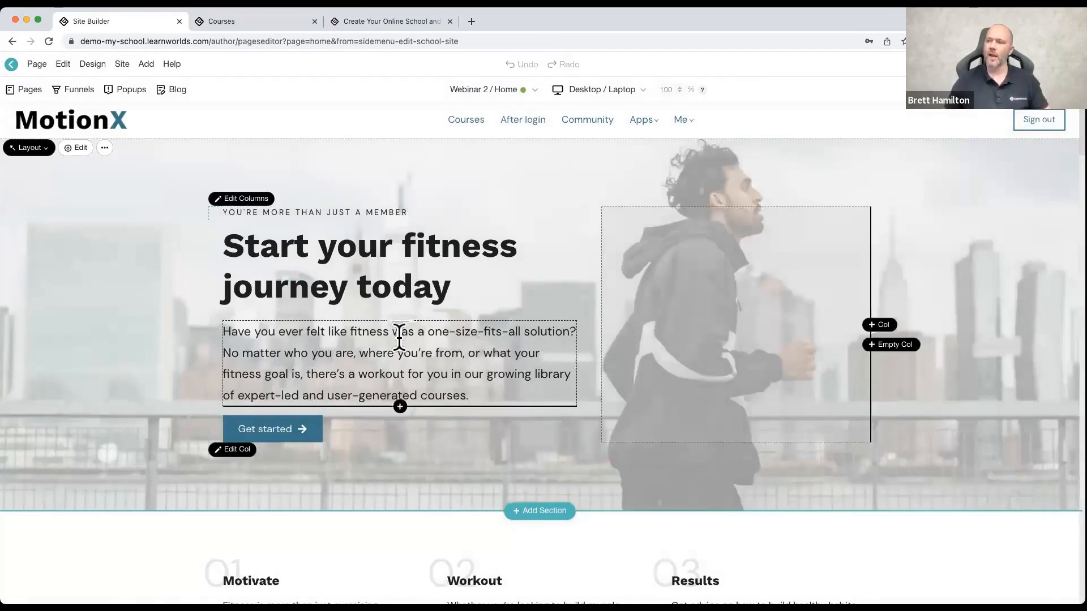
Step: Examine the font family choices of the hero section's paragraph, and close them without picking a font
left_click(399, 338)
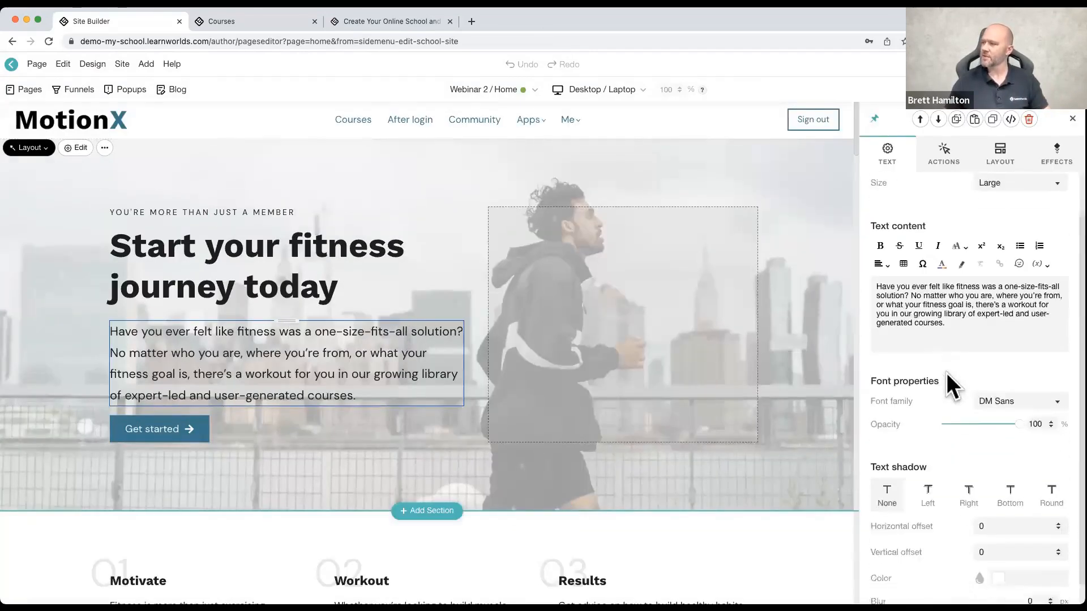
left_click(987, 378)
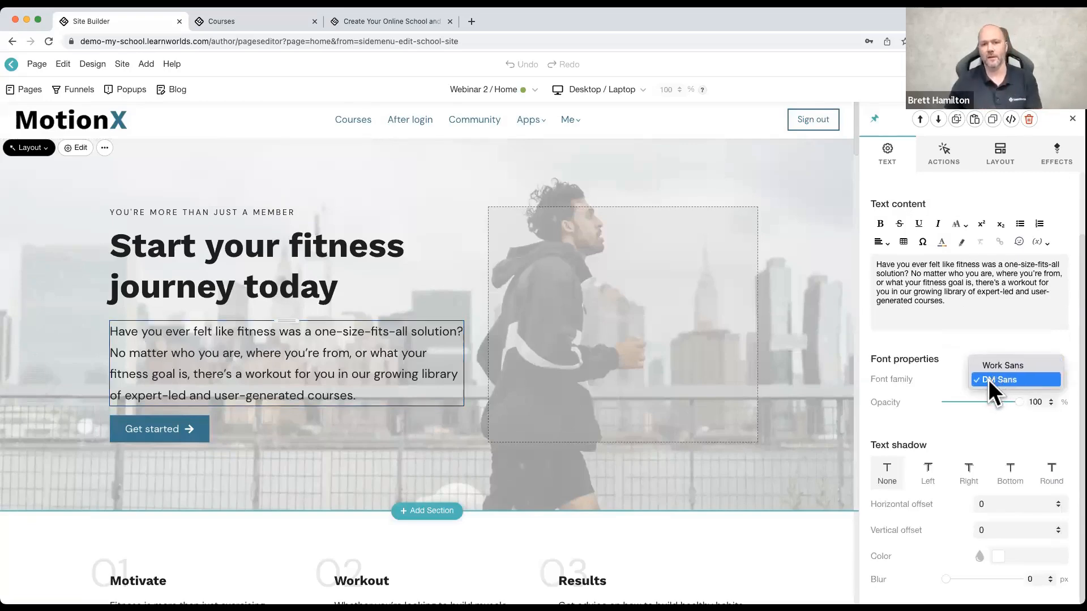
left_click(95, 64)
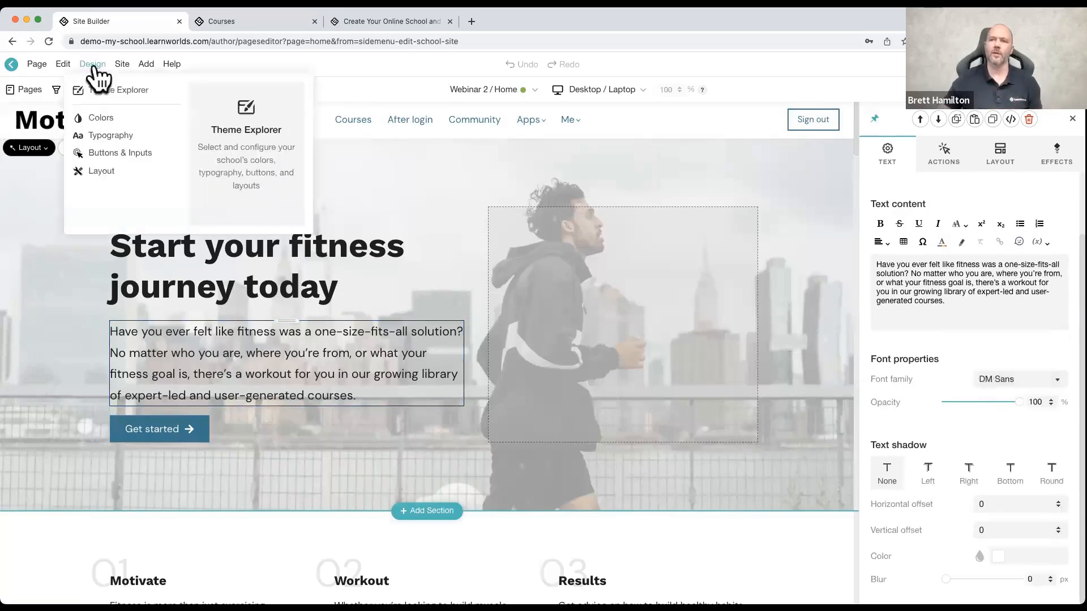
Step: Open the Buttons & Inputs settings in the Theme Explorer and examine the additional properties of the normal button
left_click(97, 92)
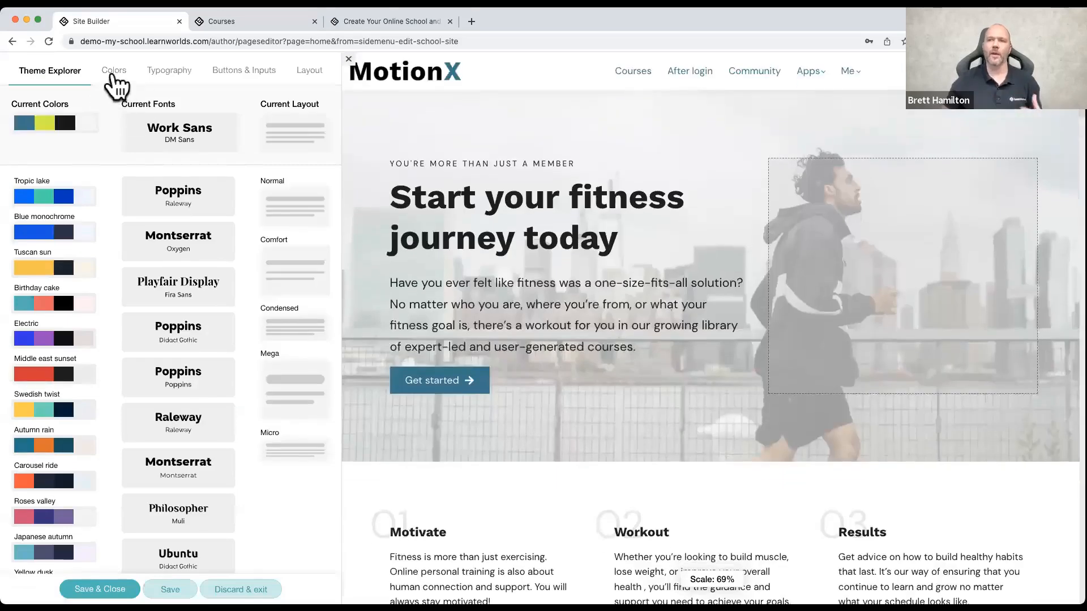
left_click(113, 74)
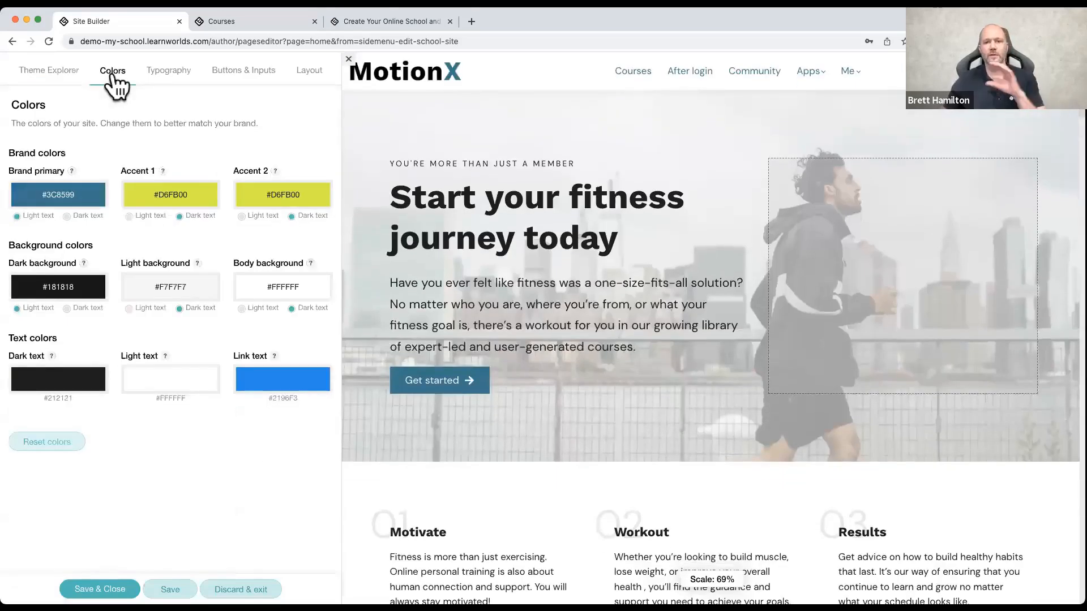
left_click(170, 73)
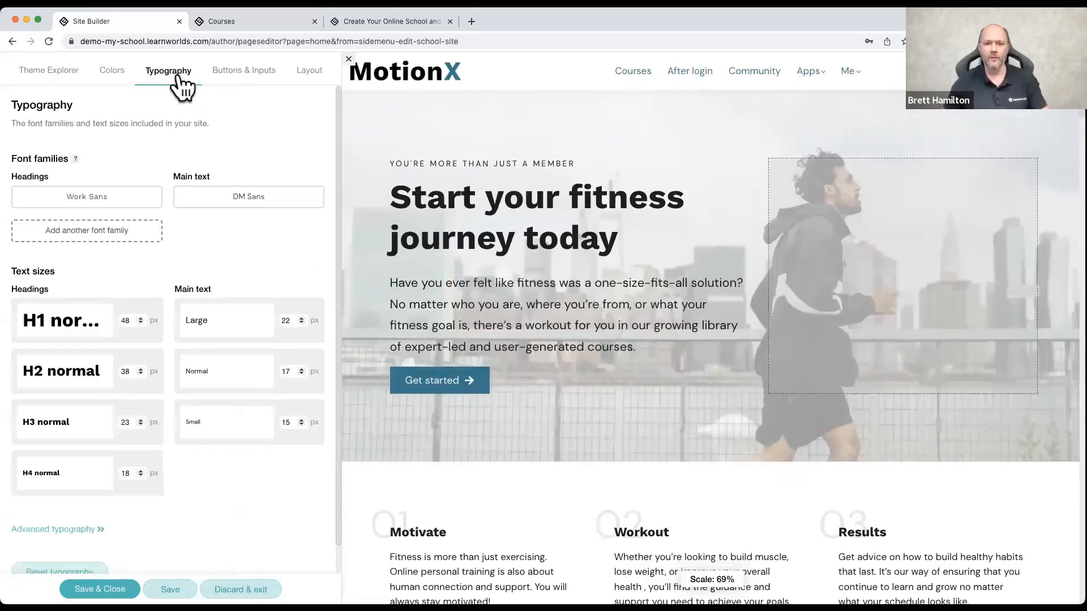
left_click(225, 85)
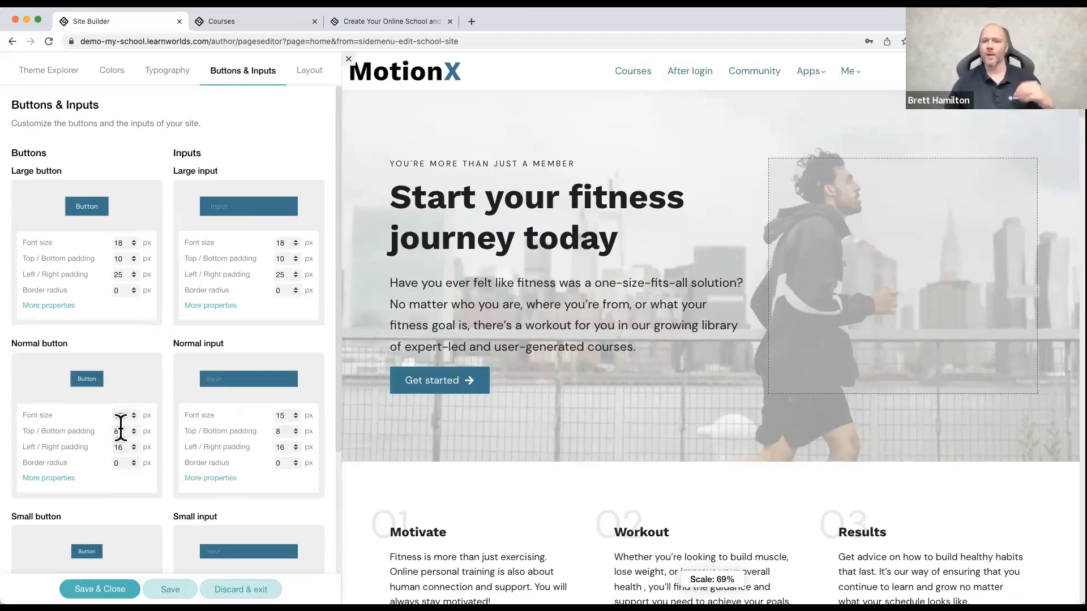
left_click(67, 479)
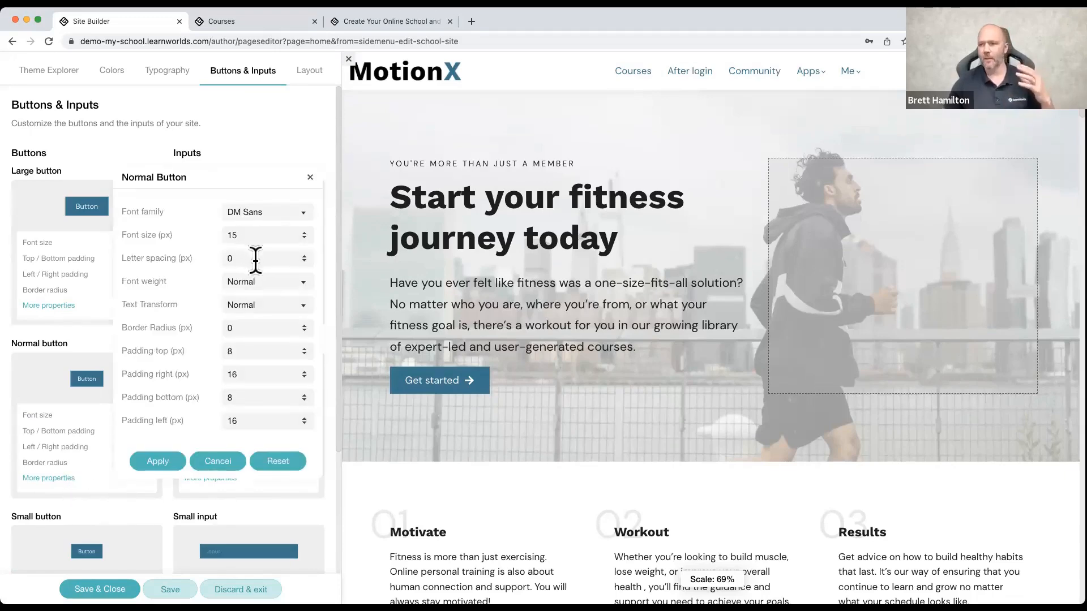
left_click(310, 177)
Step: Set the border radius of both the normal button and the large button to 100 px
left_click(119, 463)
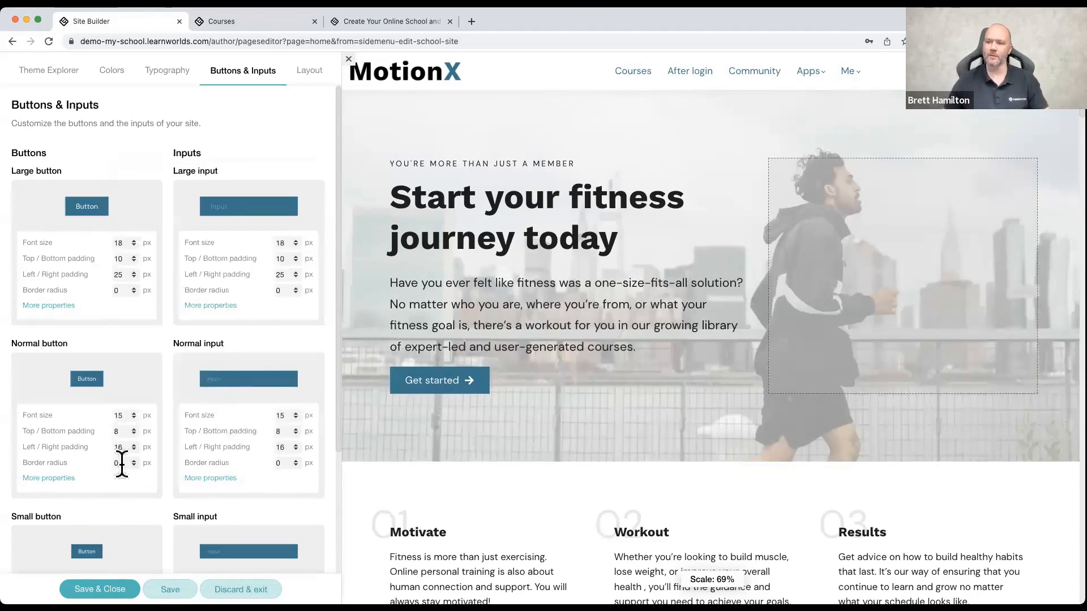
key("BackSpace")
type("100")
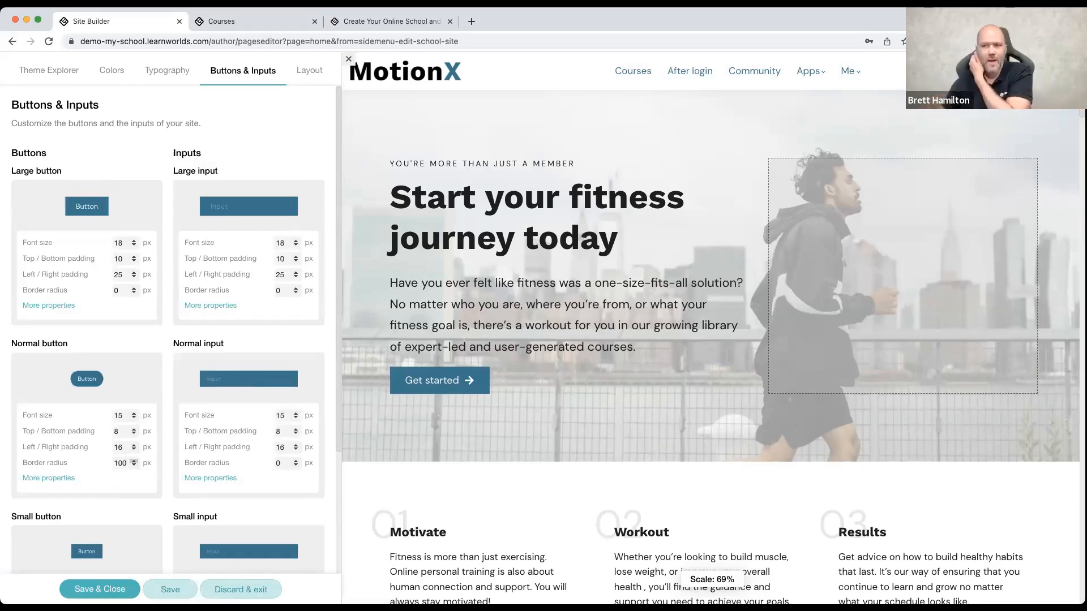
left_click(126, 291)
key("BackSpace")
type("100")
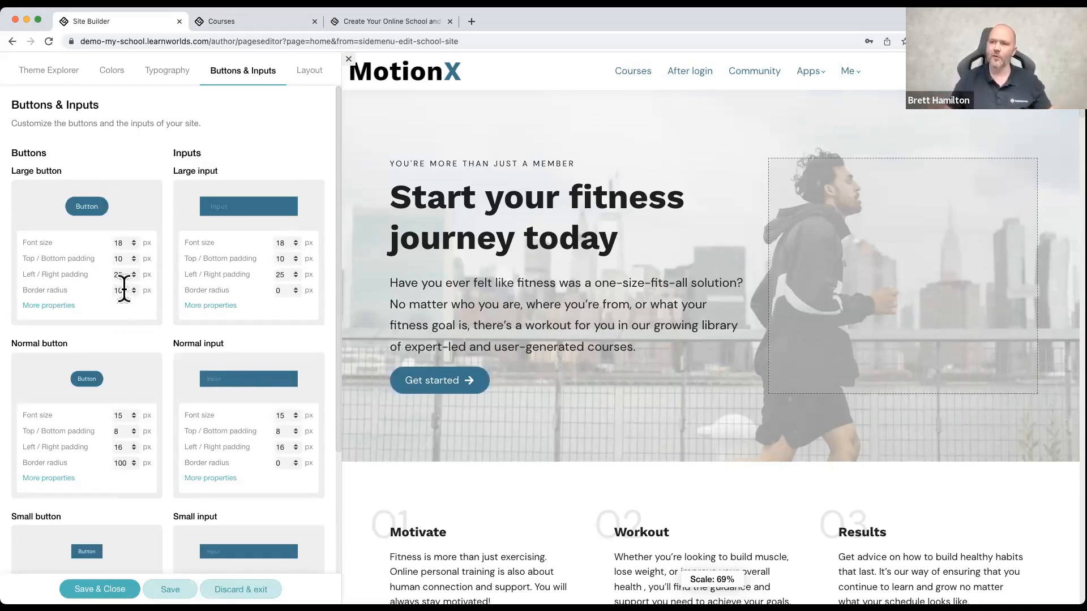
Step: Set the large button's border radius to 10 px, and close the theme settings, discarding the button changes
key("BackSpace")
key("BackSpace")
key("BackSpace")
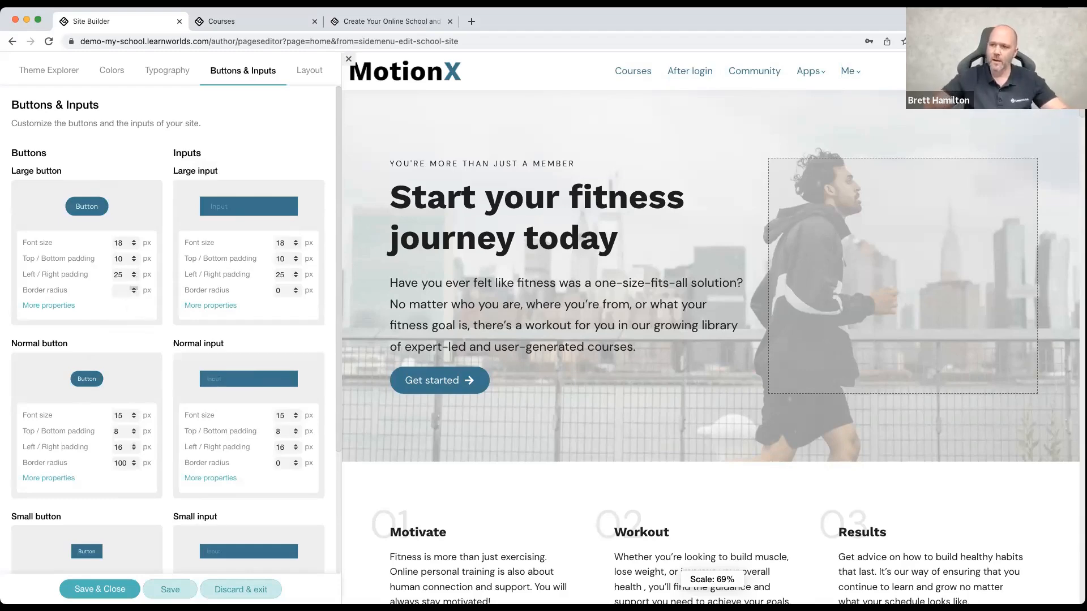
type("10")
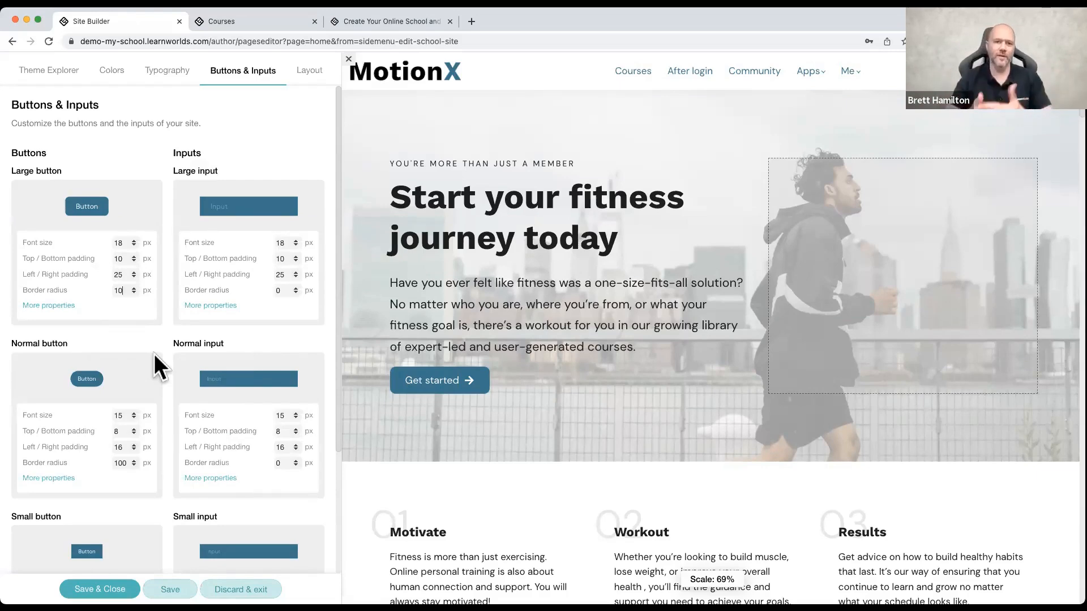
left_click(349, 59)
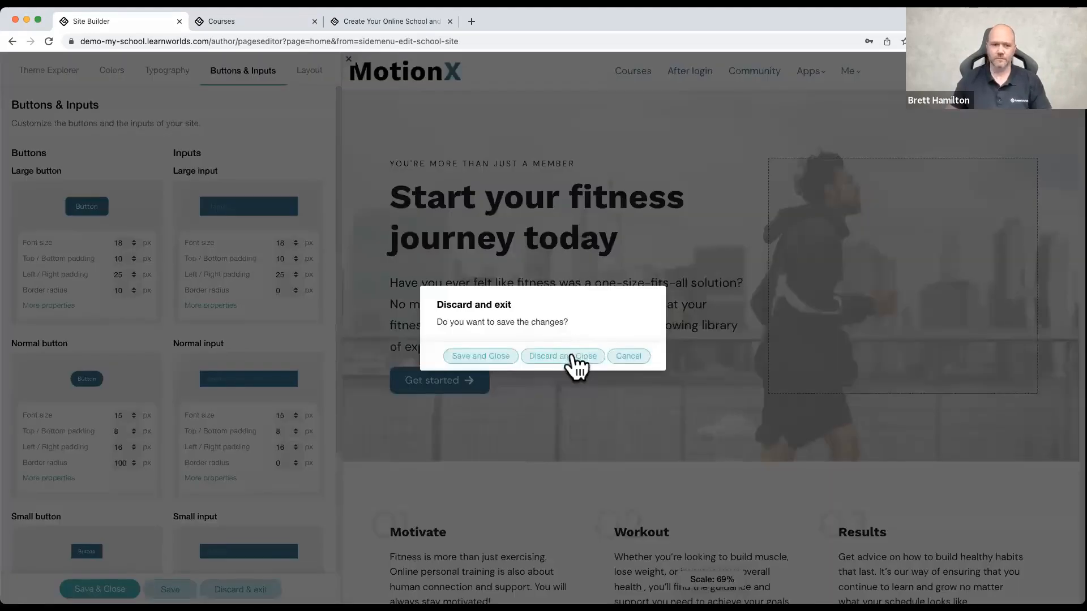
left_click(568, 362)
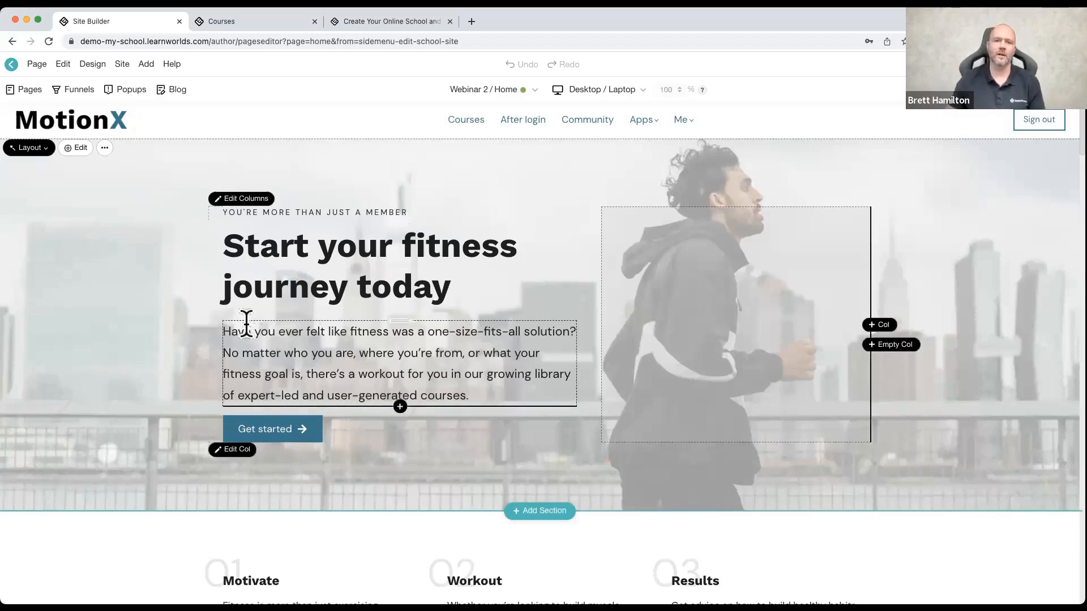
Step: Leave the page editor and open the Domain page of the site settings
left_click(23, 67)
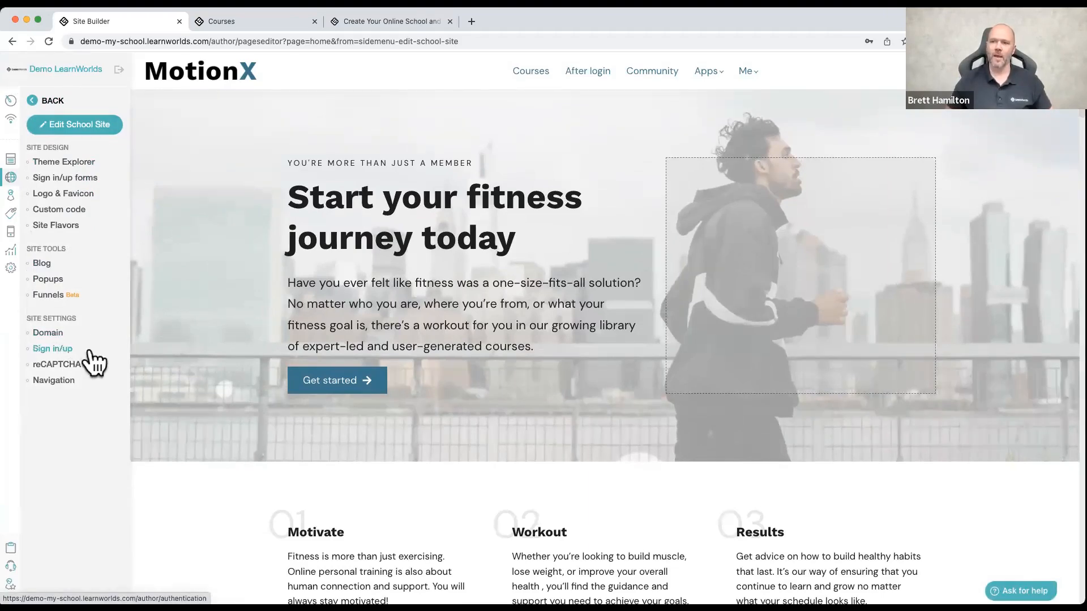
left_click(51, 336)
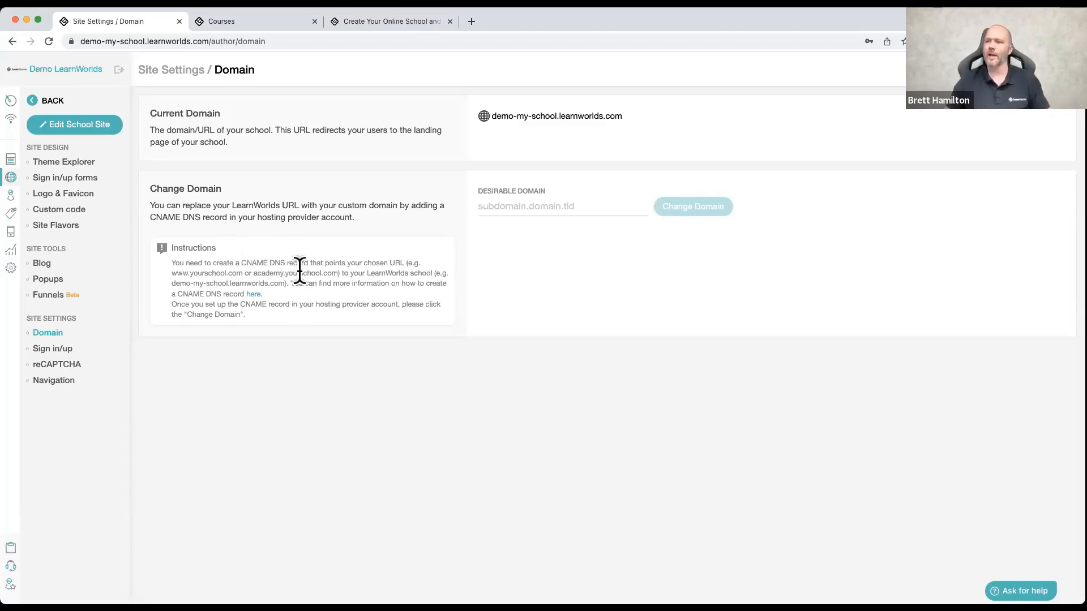
Step: Review the help article on setting up a custom domain with a CNAME record, and briefly open the support center
left_click(257, 293)
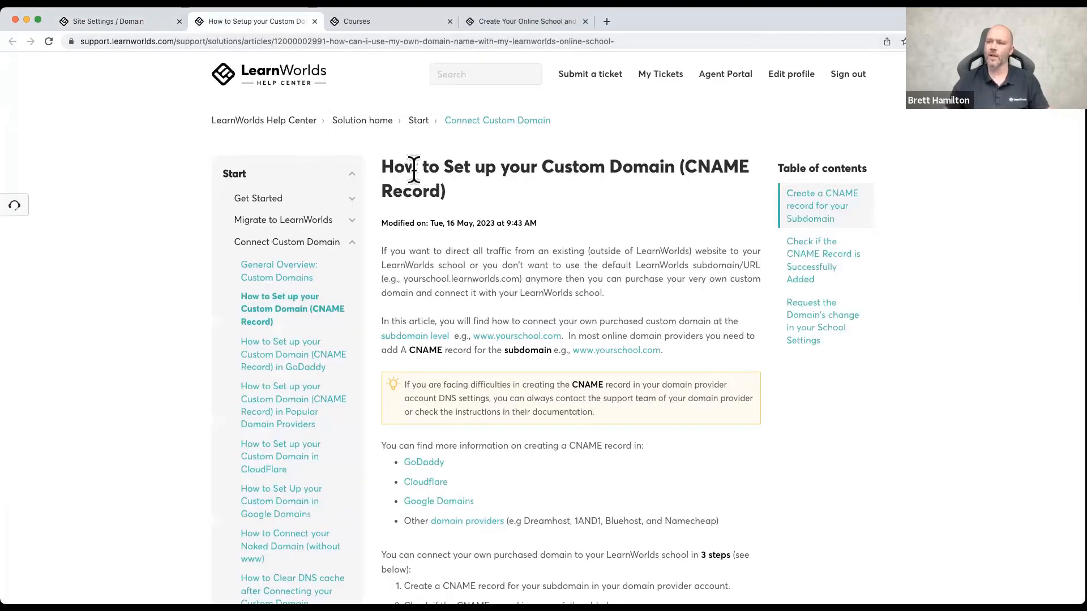
scroll(414, 168, "down", 6)
scroll(414, 168, "down", 4)
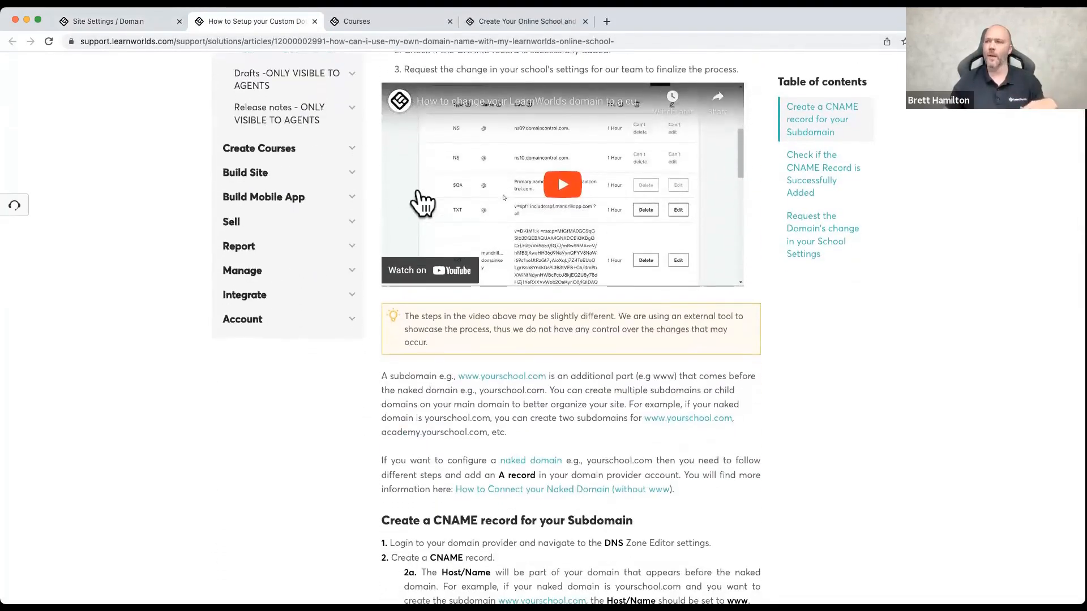
scroll(416, 184, "up", 10)
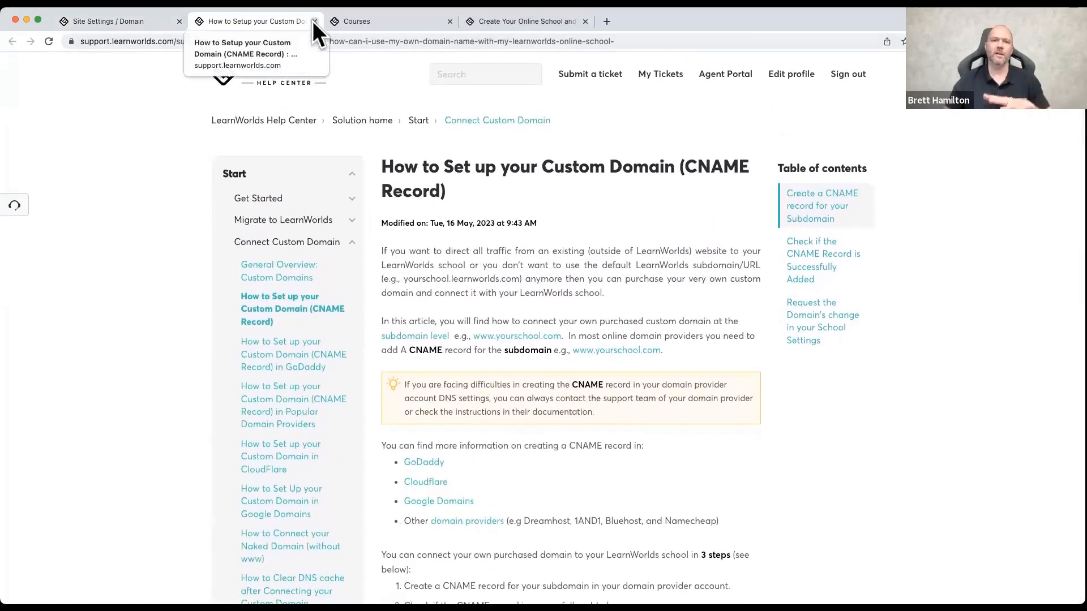
left_click(314, 22)
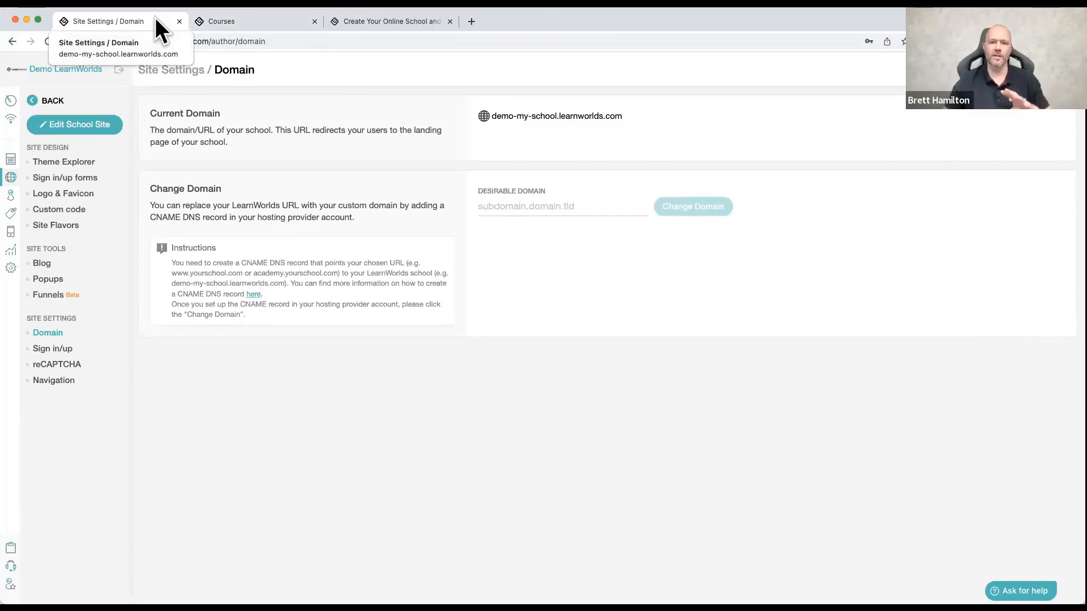
left_click(1027, 590)
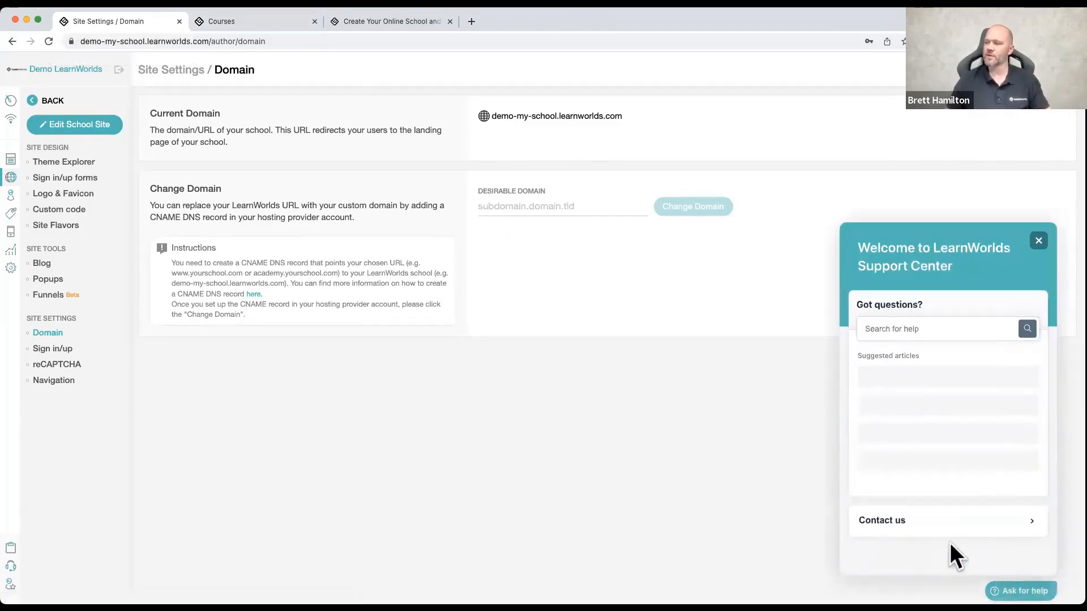
left_click(1038, 243)
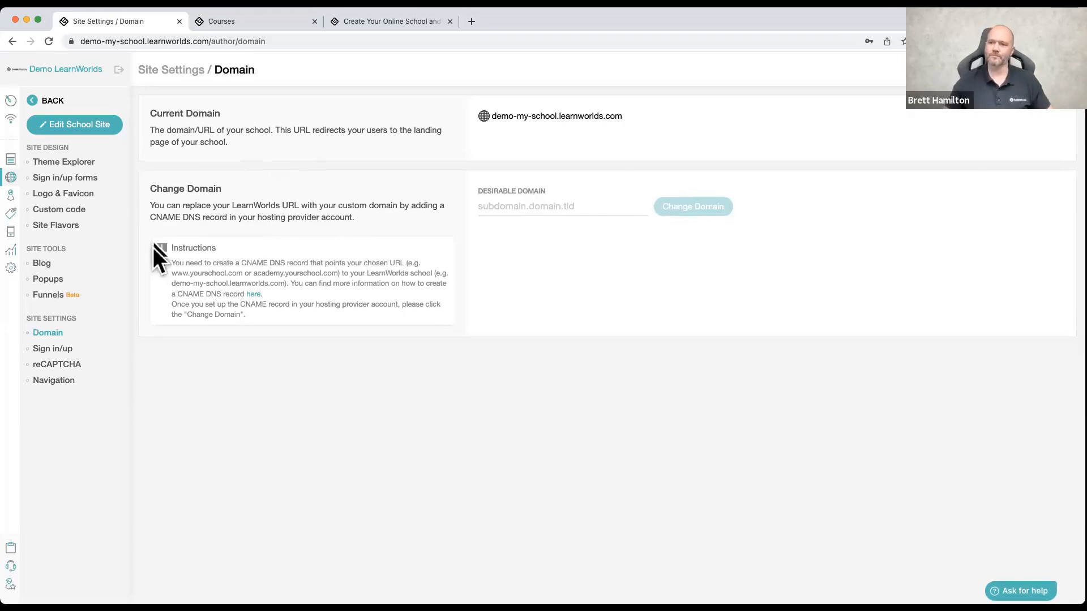
Step: Open the Sign in/up settings and try out Email verification and Force logout, turning each on and back off
left_click(68, 350)
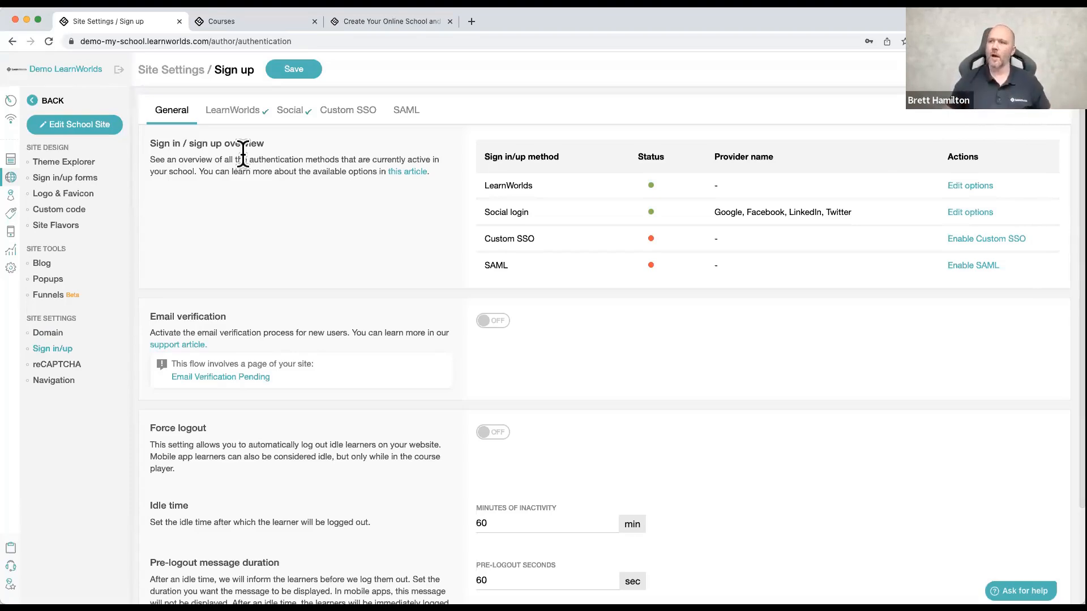
scroll(258, 172, "down", 3)
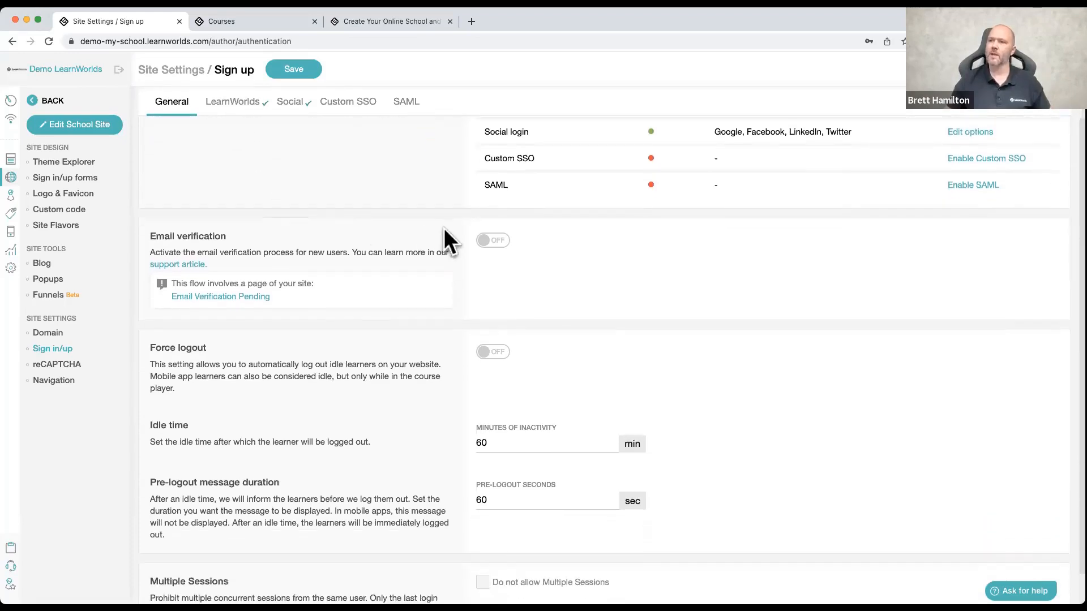
left_click(487, 241)
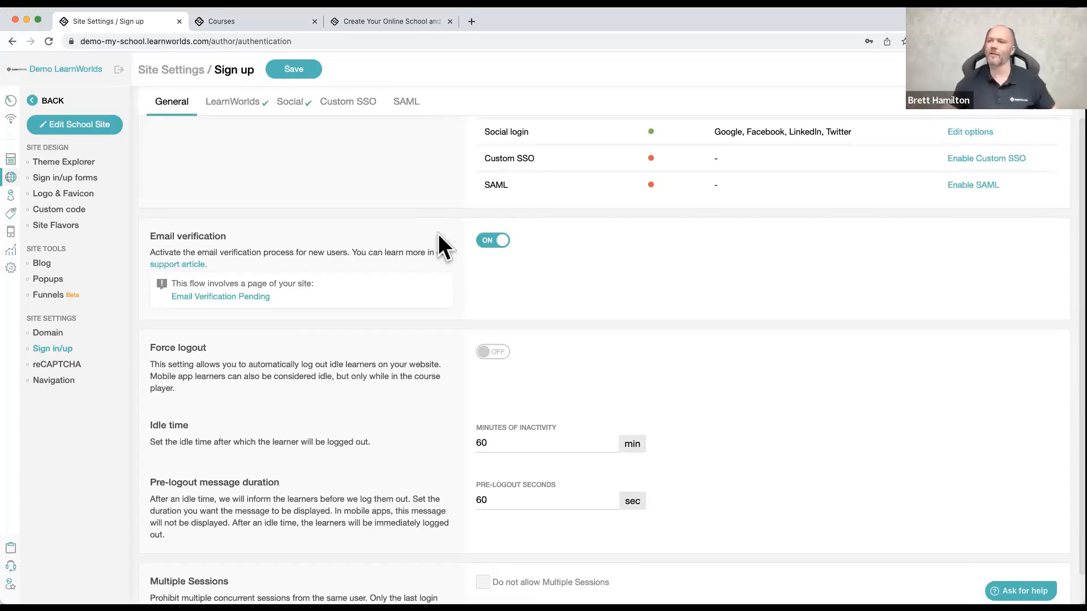
left_click(498, 244)
scroll(399, 251, "down", 1)
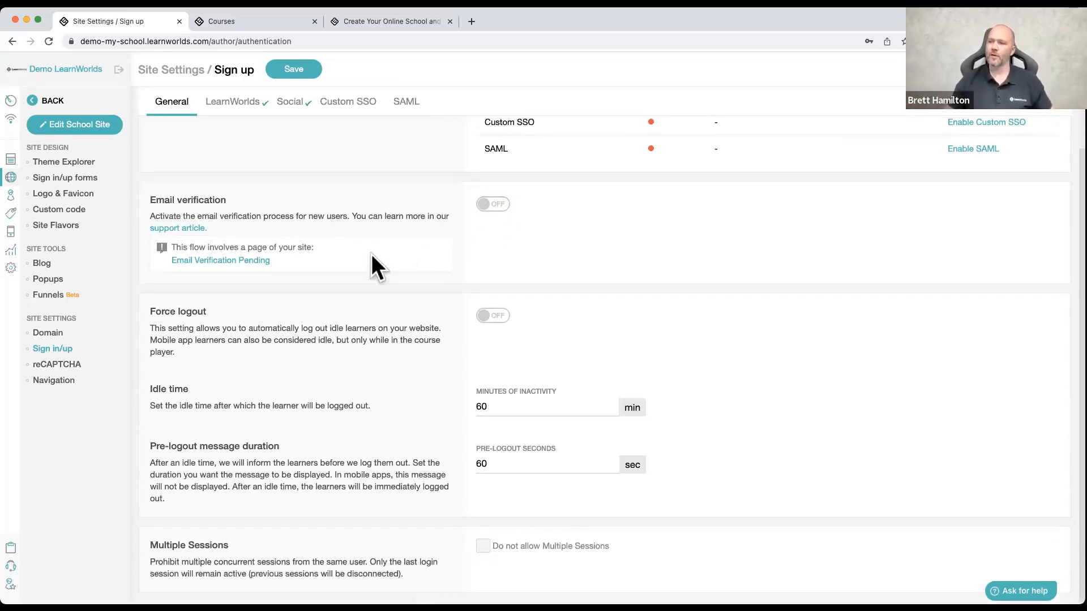
left_click(500, 327)
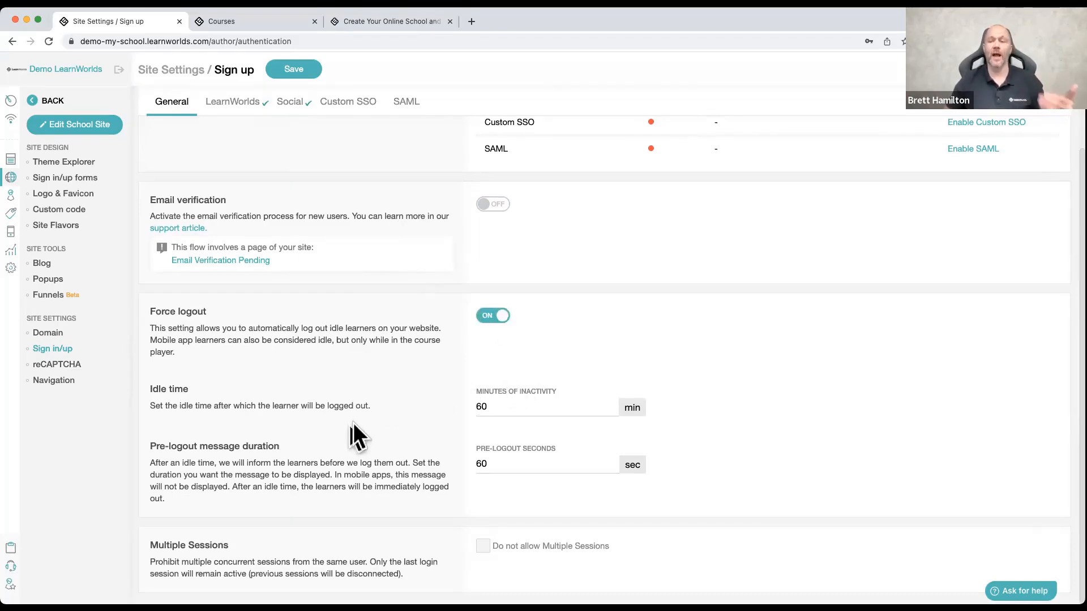
left_click(496, 315)
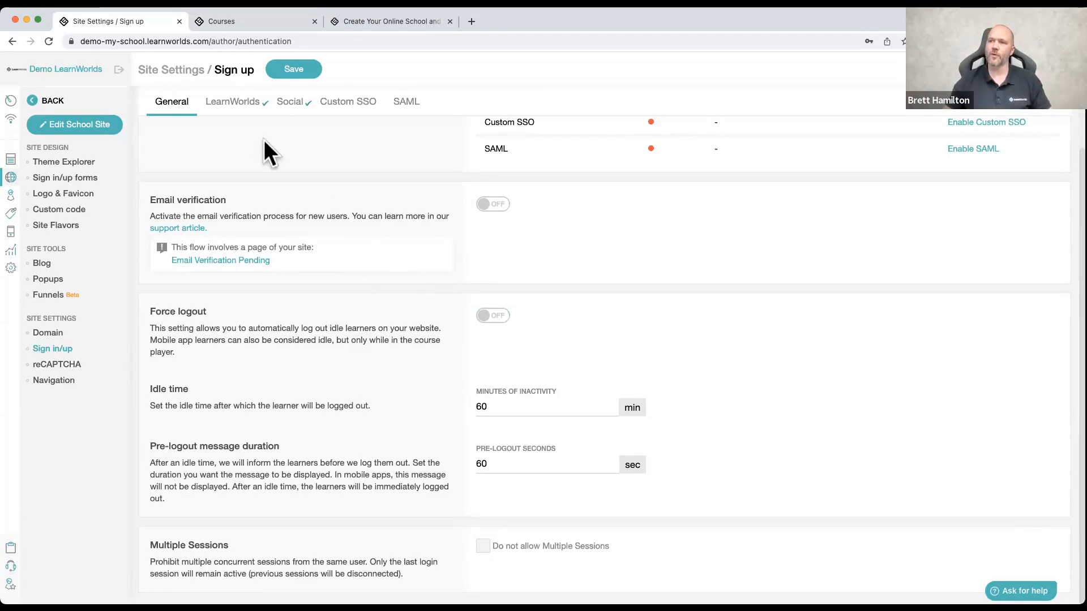
Step: Examine the LearnWorlds authentication settings, covering the login process, sign up process and sign up fields
left_click(232, 105)
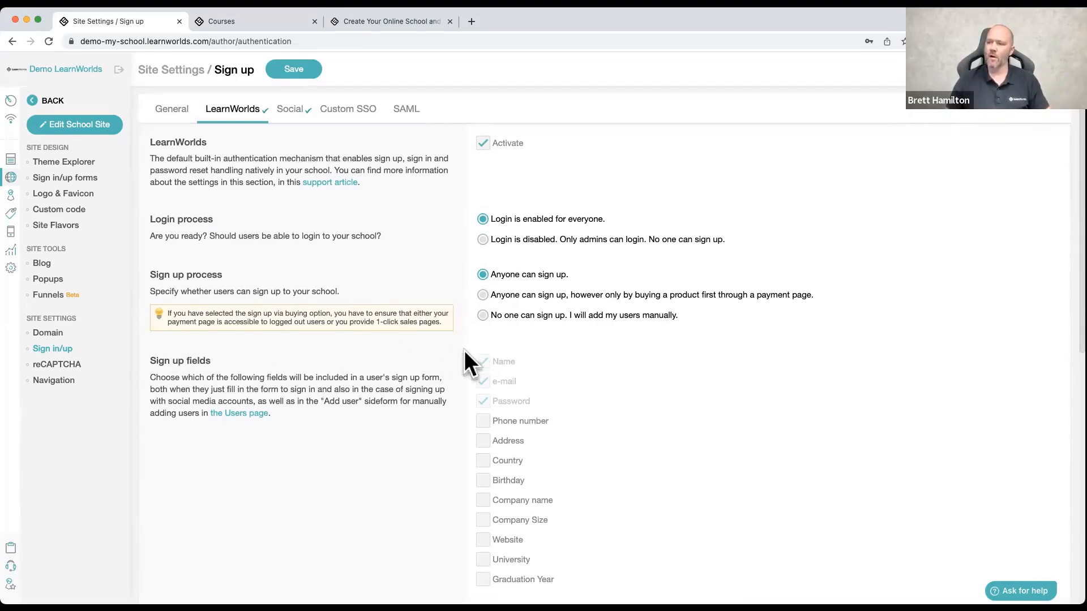
scroll(465, 351, "down", 3)
scroll(463, 350, "down", 1)
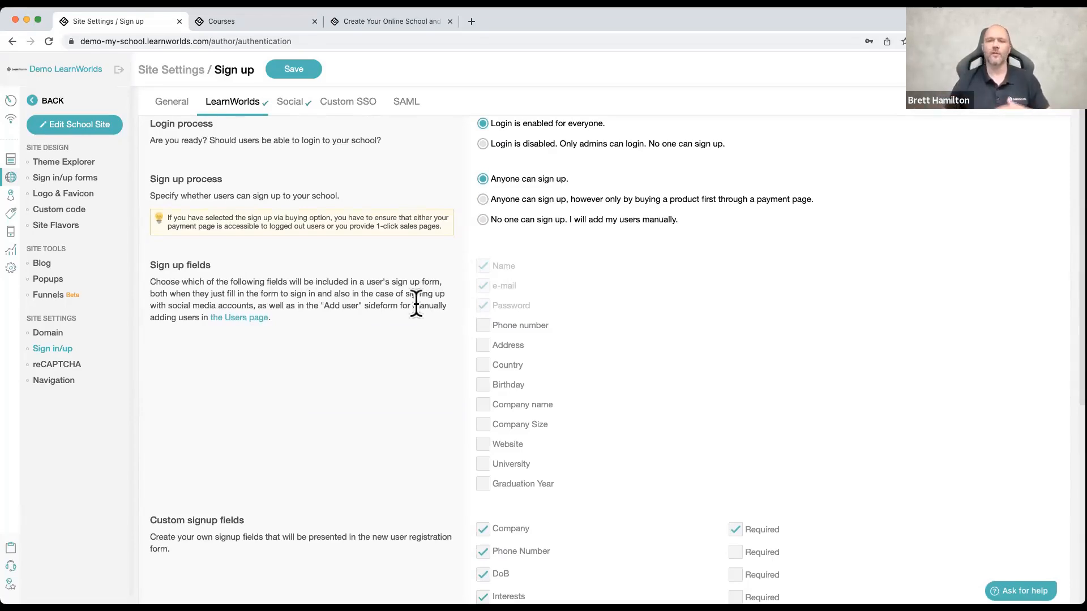
scroll(418, 304, "down", 3)
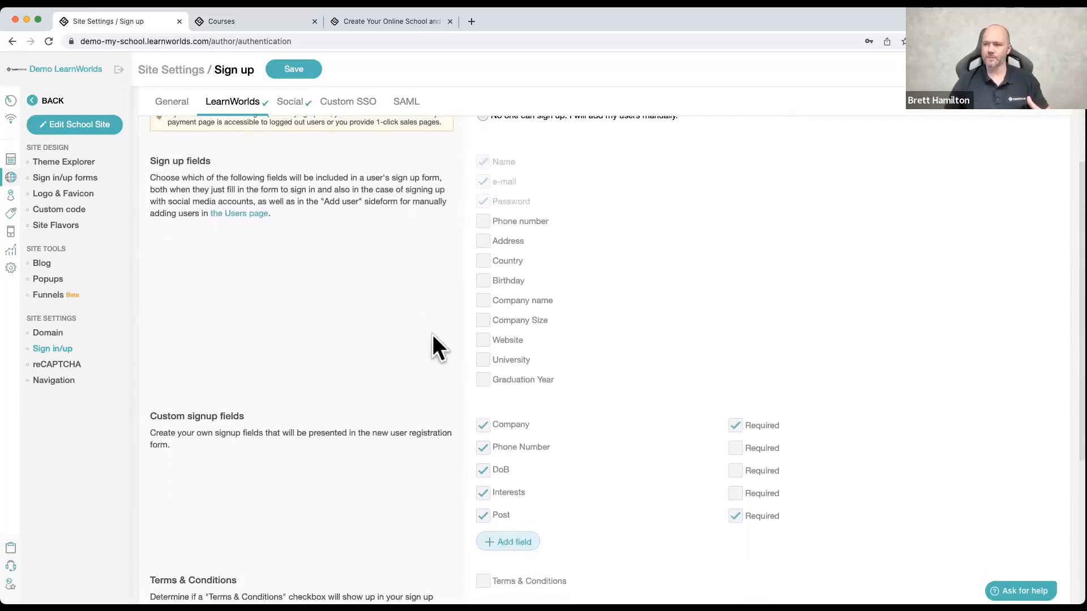
Step: Start a custom signup field marked active and required, check its available input types, and close it without adding it
scroll(435, 390, "down", 2)
left_click(514, 484)
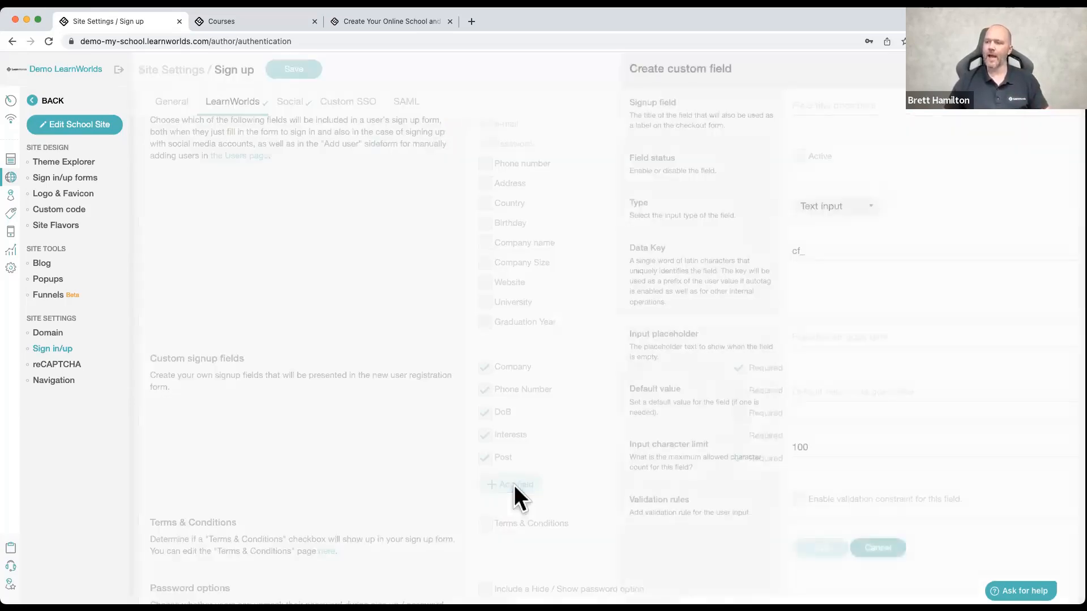
left_click(822, 105)
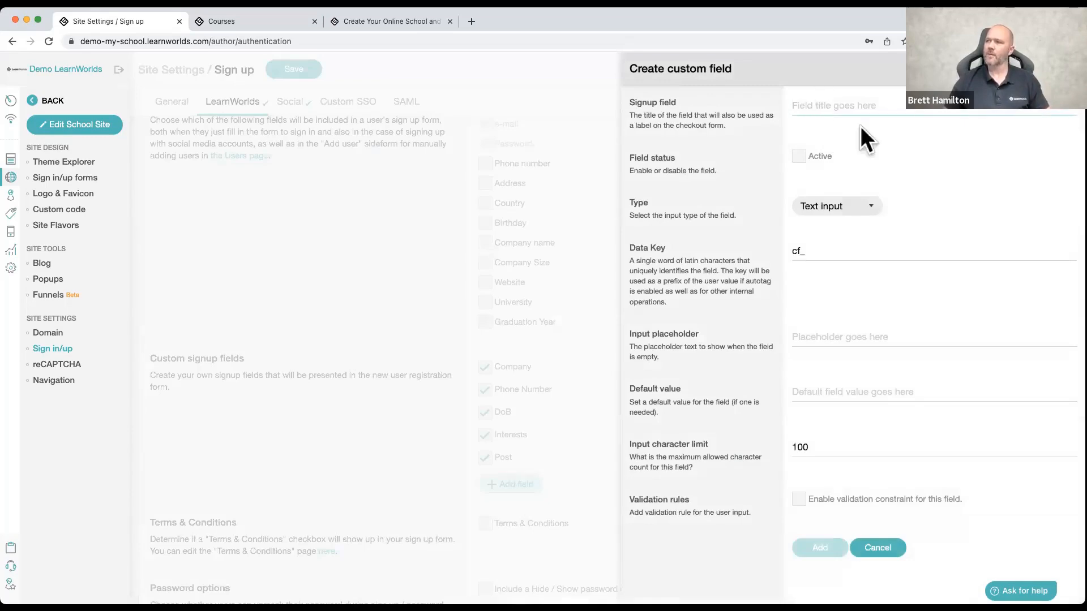
left_click(799, 156)
left_click(921, 156)
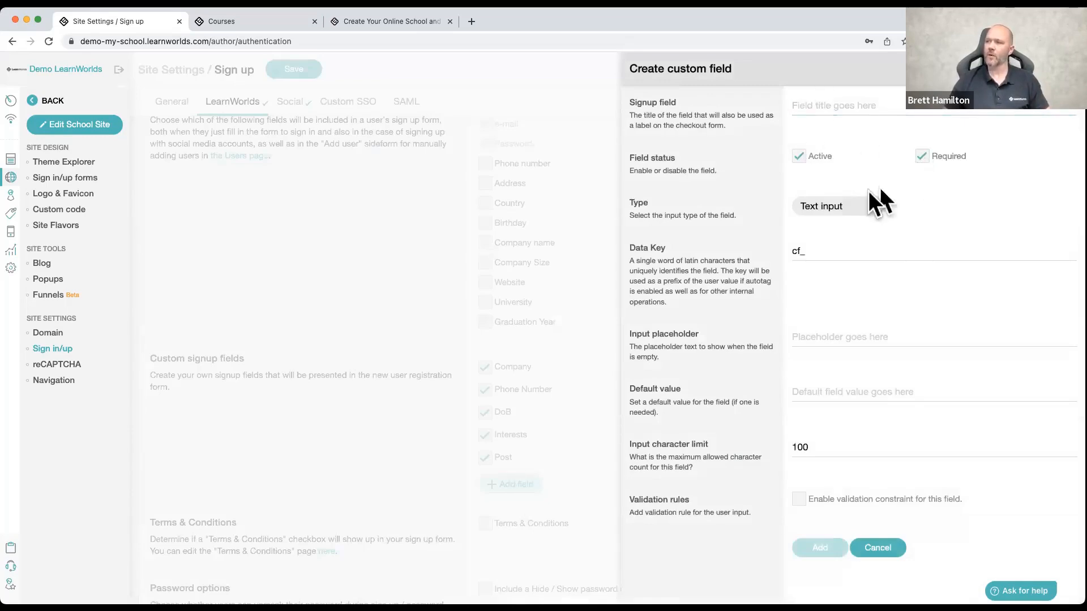
left_click(846, 207)
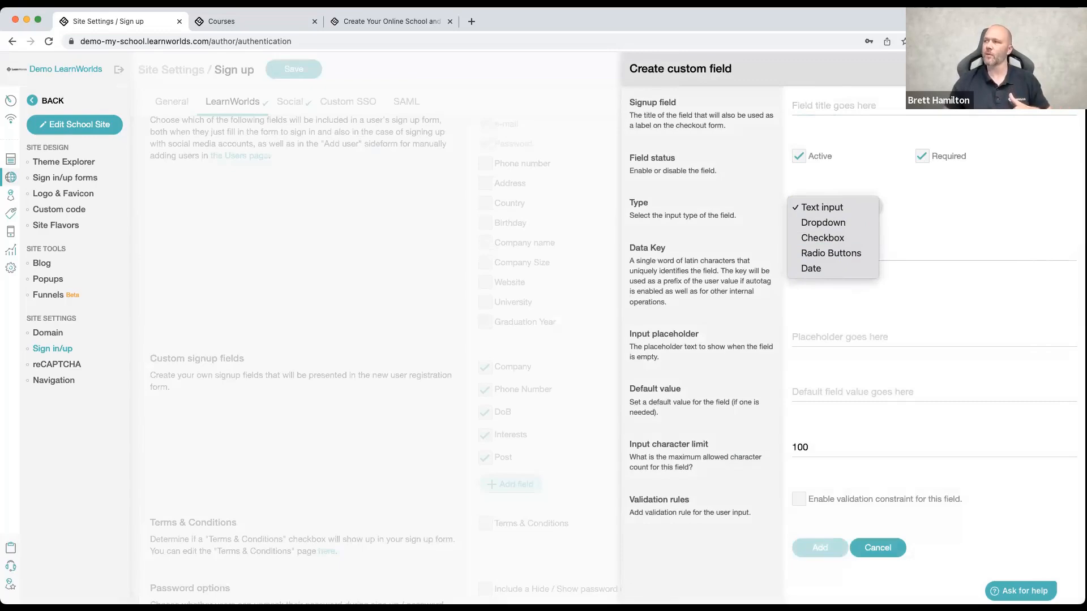
left_click(1064, 68)
left_click(1064, 68)
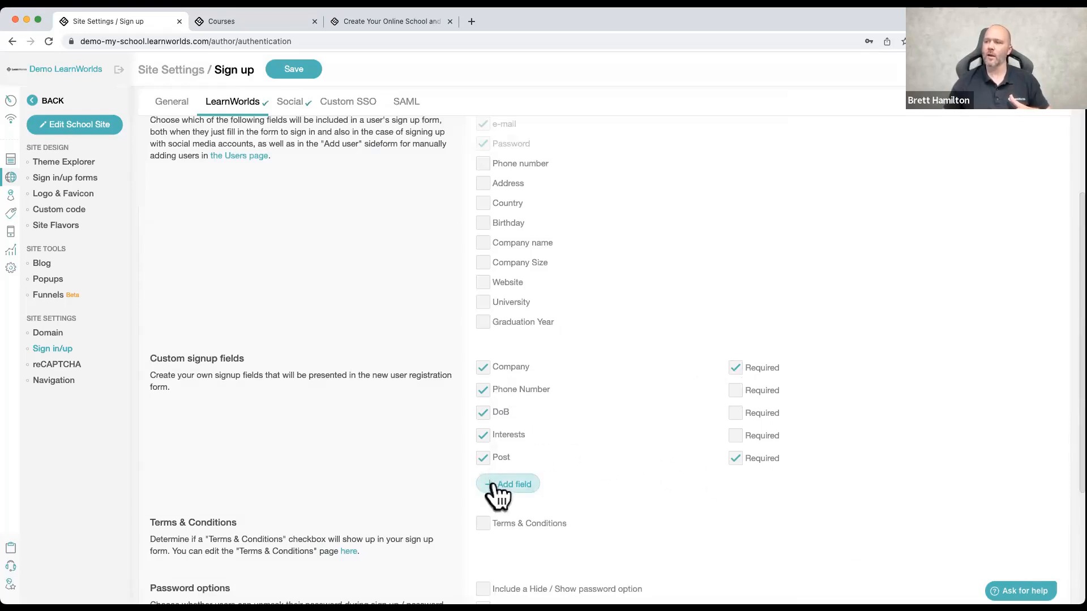
Step: Include a required Terms & Conditions checkbox in the sign up form, and review the password options and strength rules
left_click(484, 521)
left_click(735, 523)
scroll(568, 471, "down", 3)
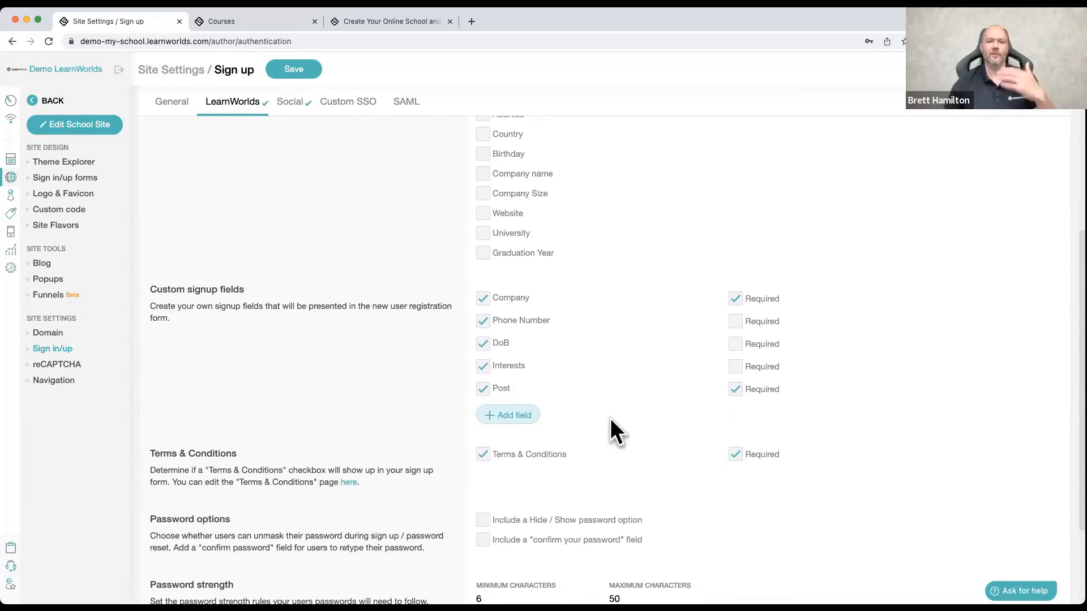
scroll(611, 421, "down", 3)
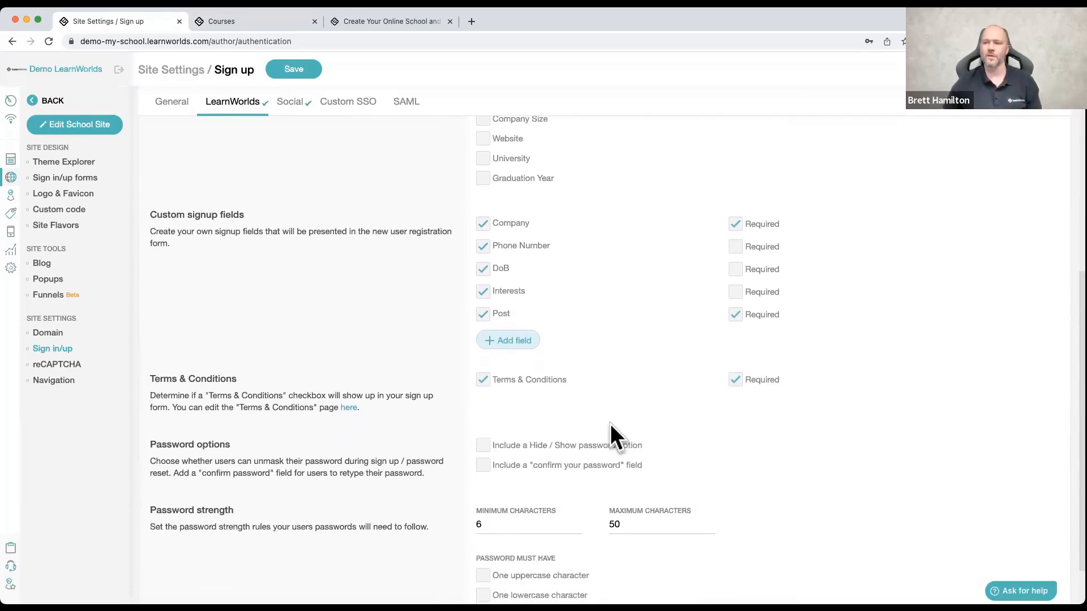
scroll(610, 424, "down", 3)
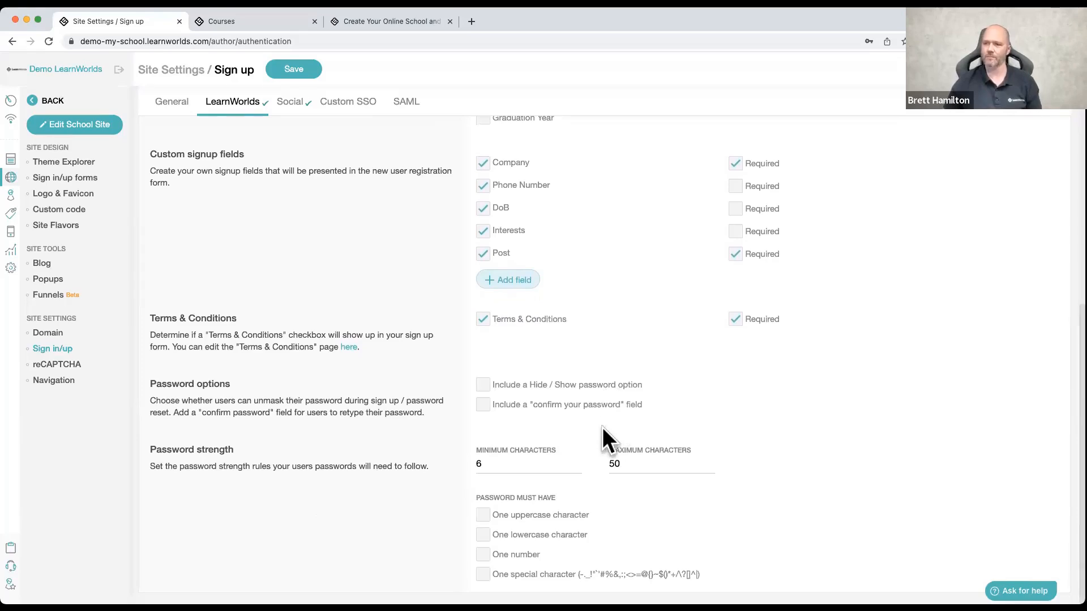
Step: Open the reCAPTCHA site settings and activate reCAPTCHA to reveal its key fields
left_click(61, 366)
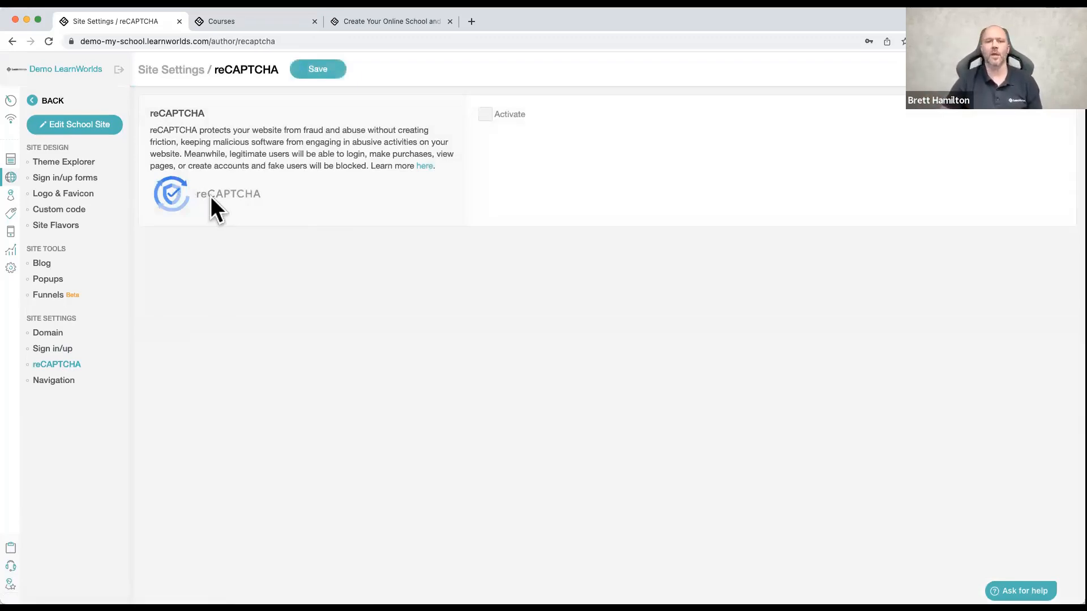
left_click(497, 113)
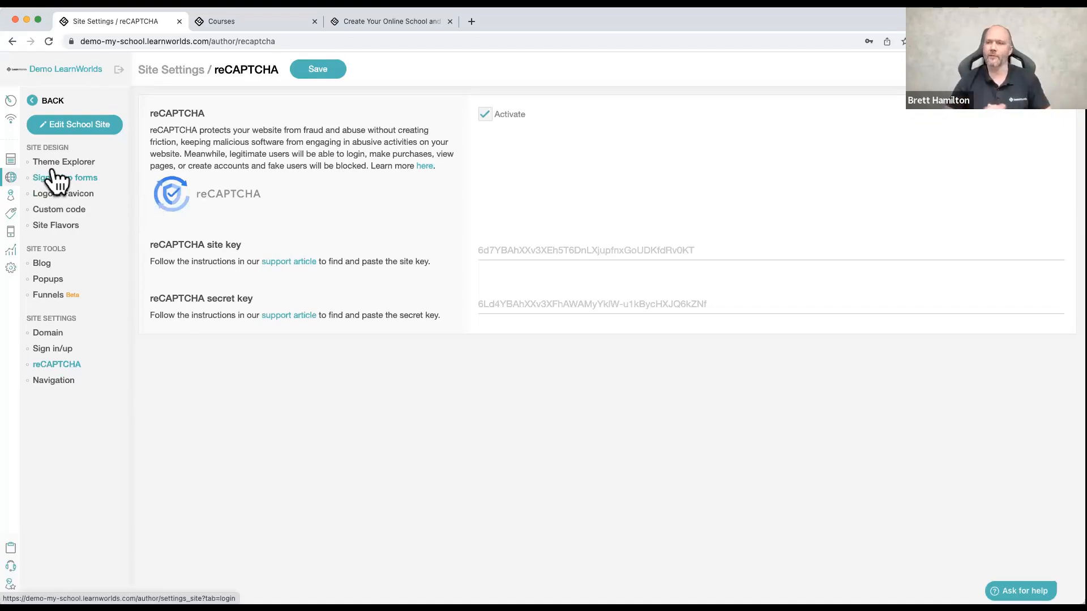
Step: Open the school site for editing, and try out hiding, showing, unpinning and re-pinning the page list, leaving it hidden
left_click(85, 129)
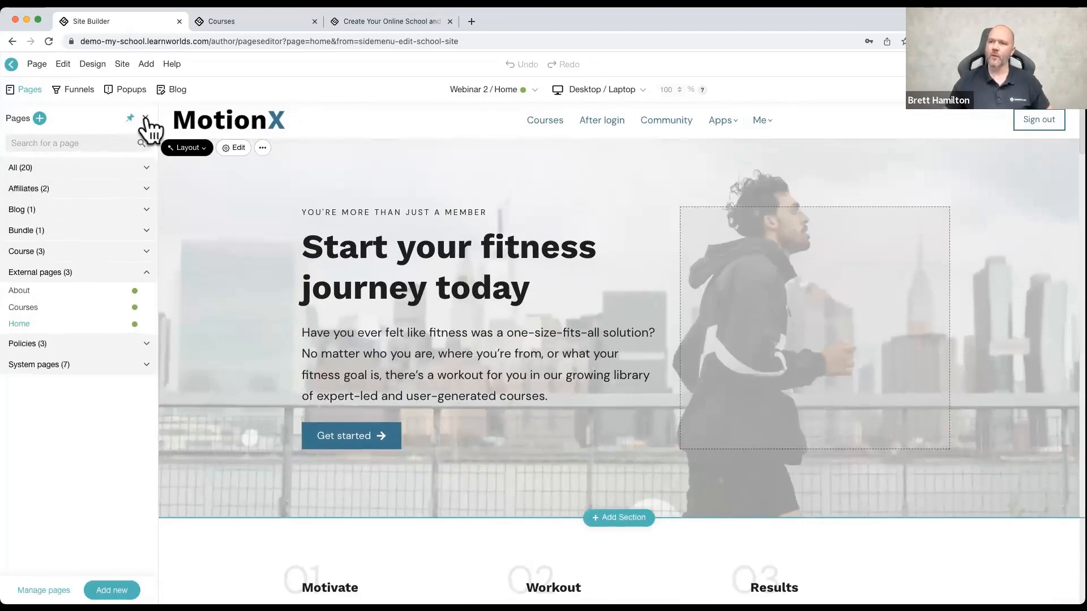
left_click(145, 118)
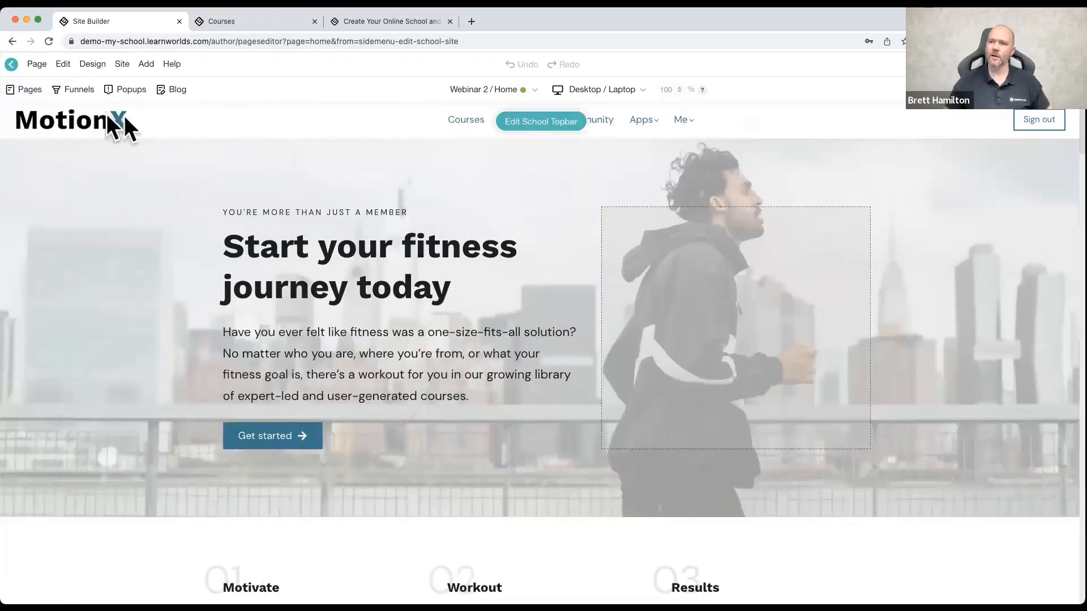
left_click(26, 91)
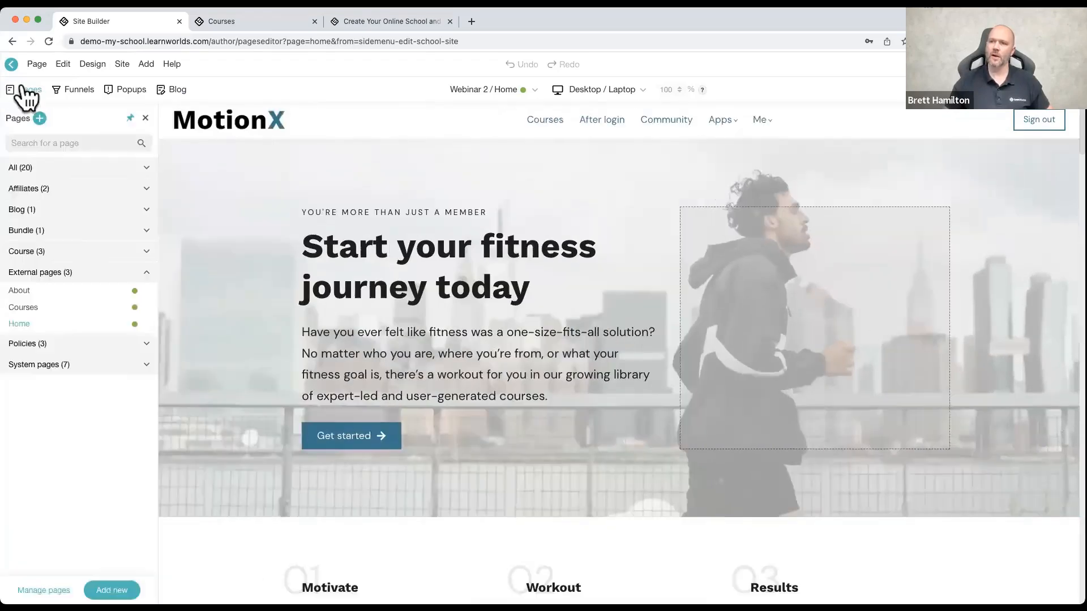
left_click(130, 118)
left_click(130, 118)
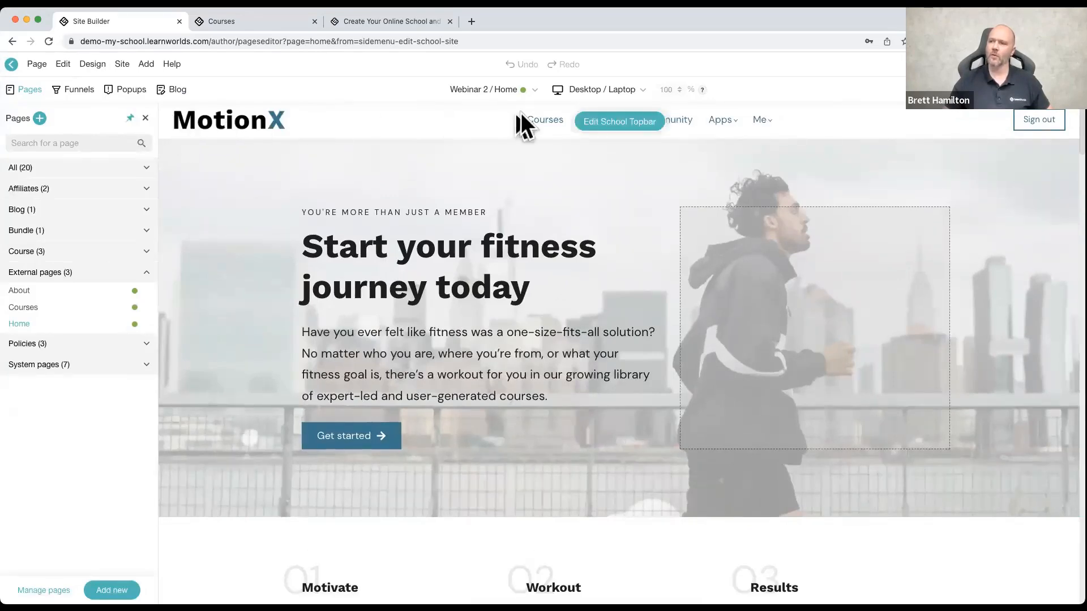
left_click(145, 118)
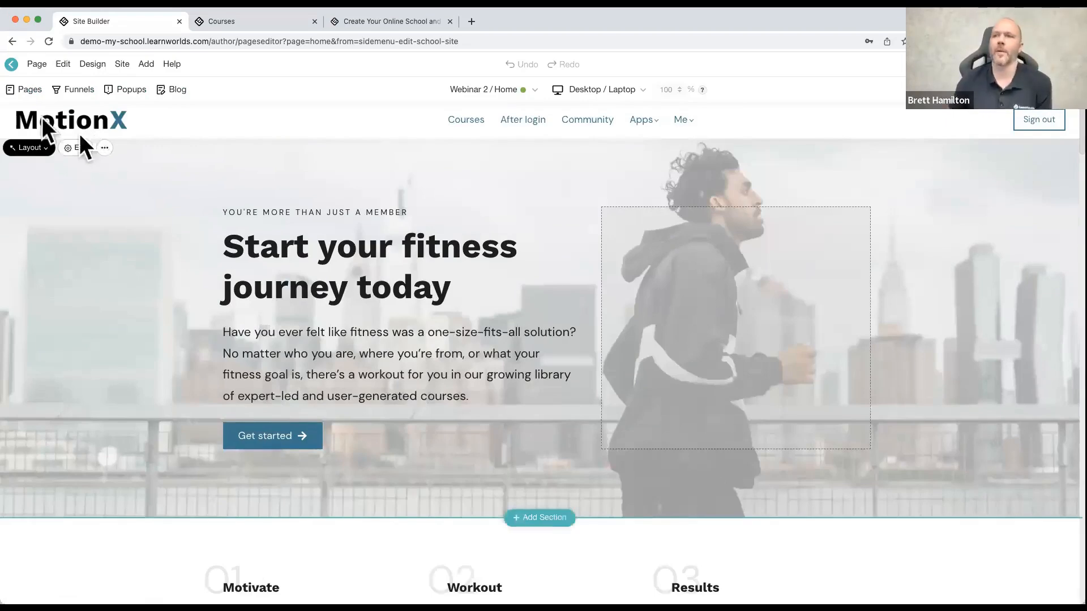
Step: Reopen the page list, begin creating a new page, and browse the Landing page templates
left_click(36, 64)
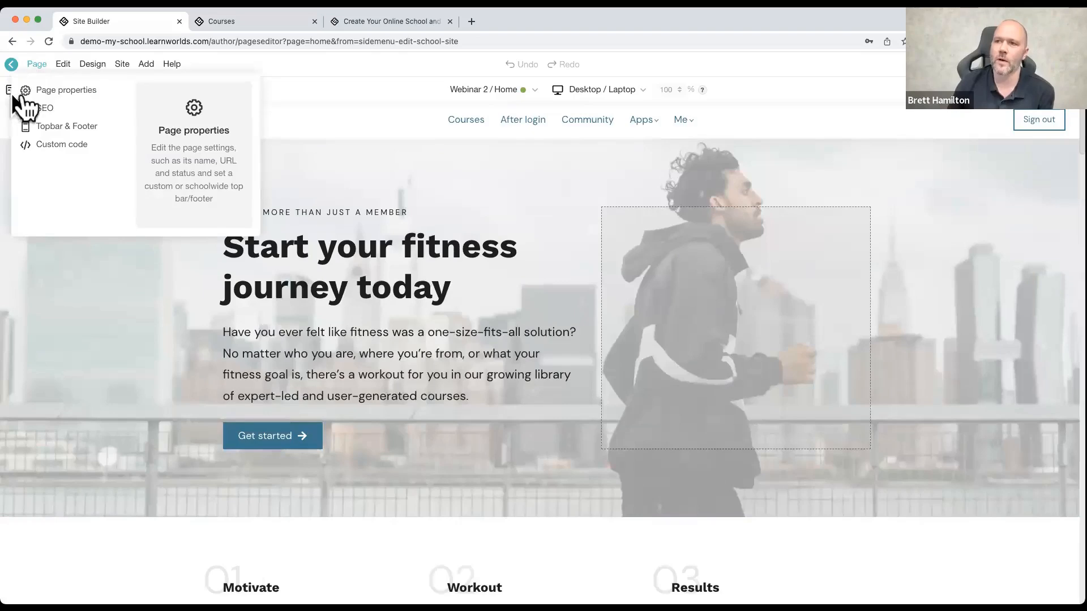
left_click(19, 91)
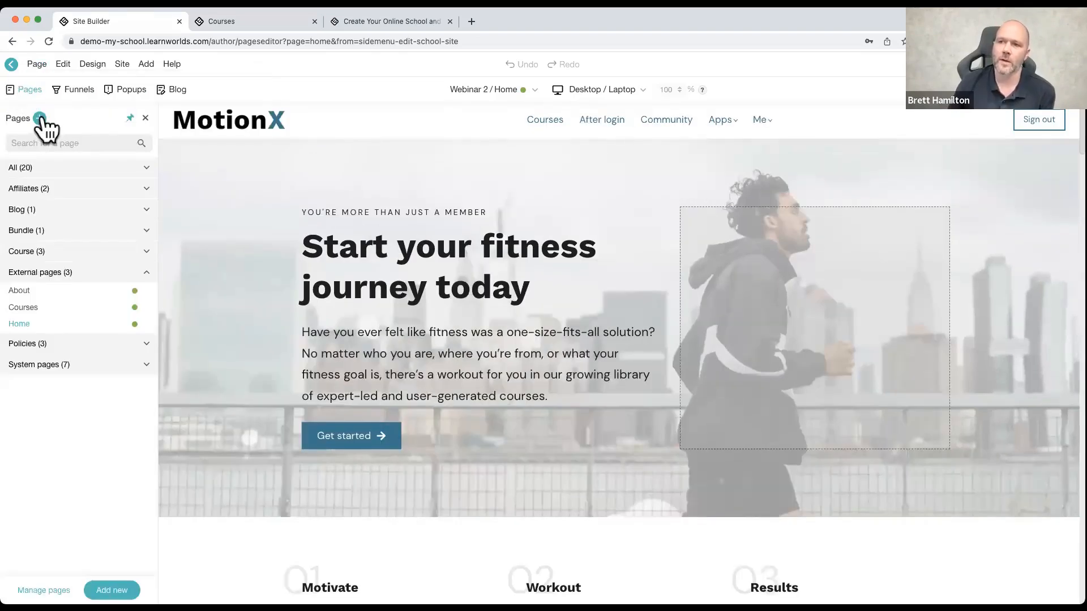
left_click(39, 118)
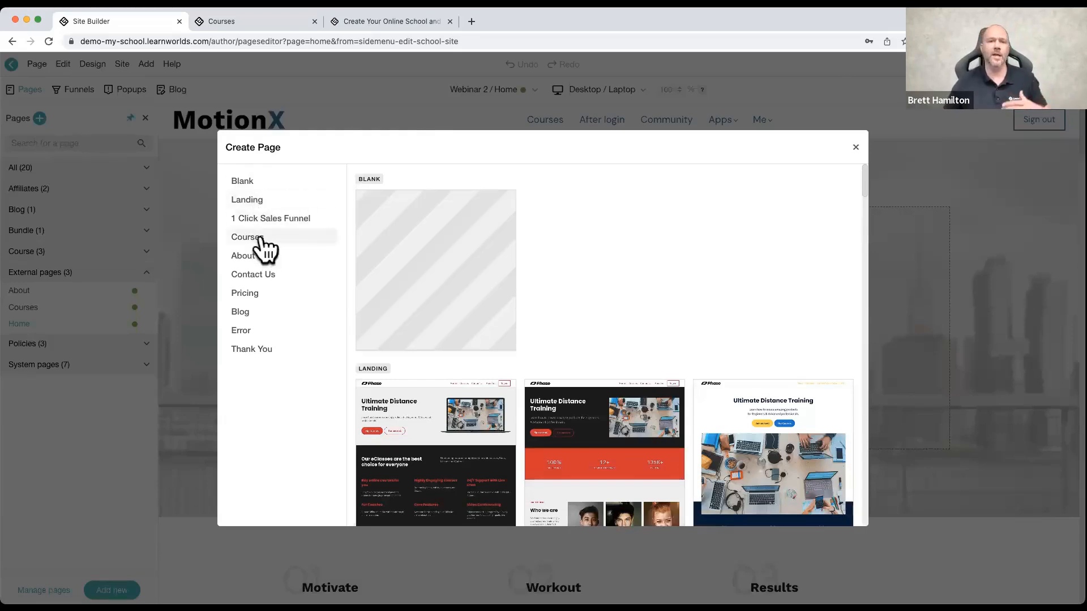
scroll(418, 328, "down", 2)
scroll(419, 327, "down", 1)
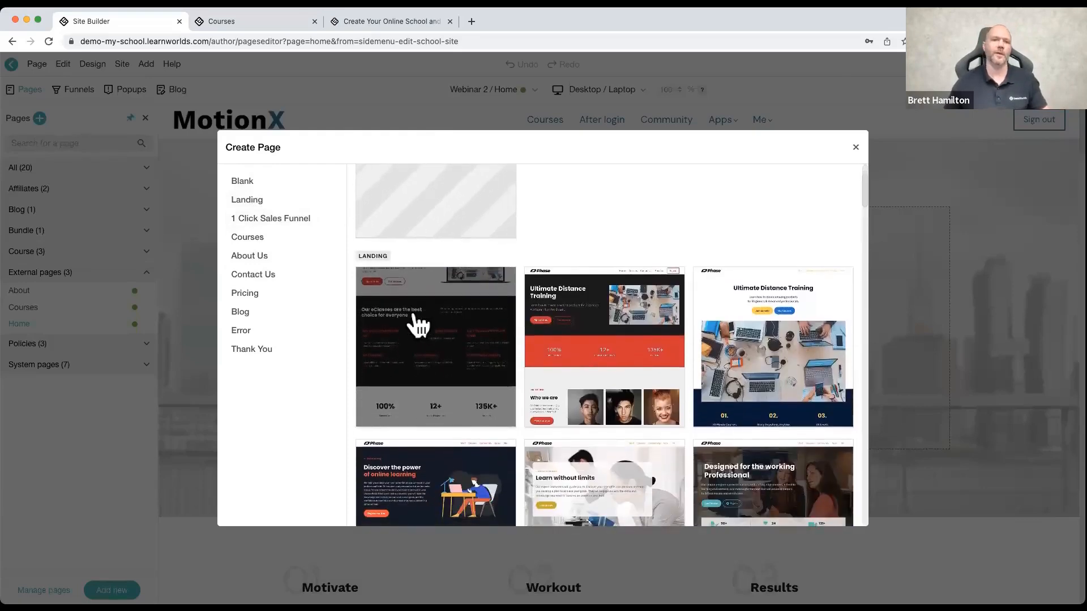
scroll(423, 331, "down", 1)
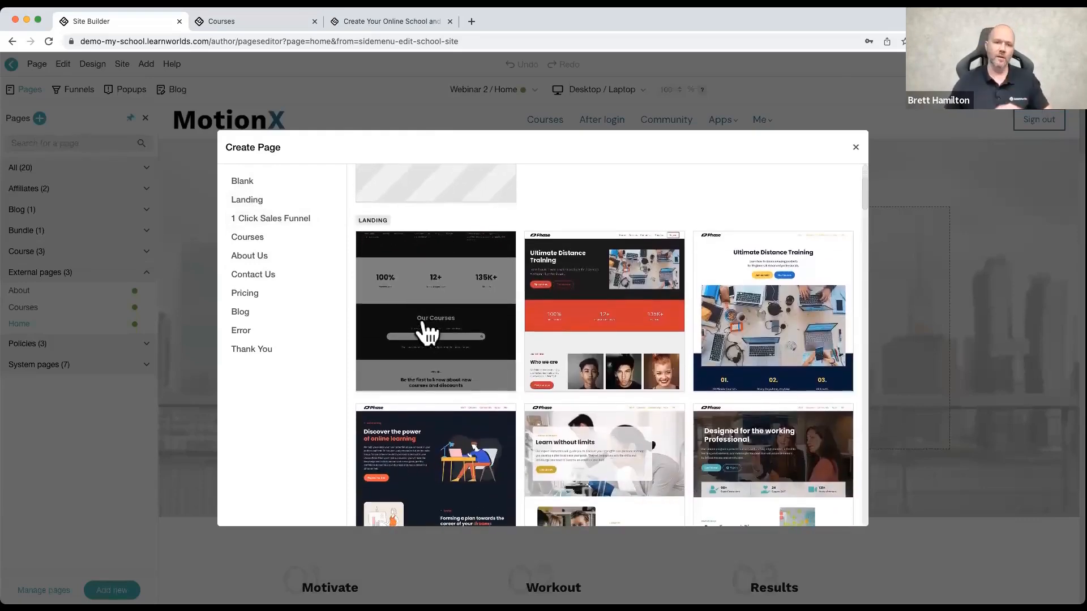
scroll(606, 341, "down", 2)
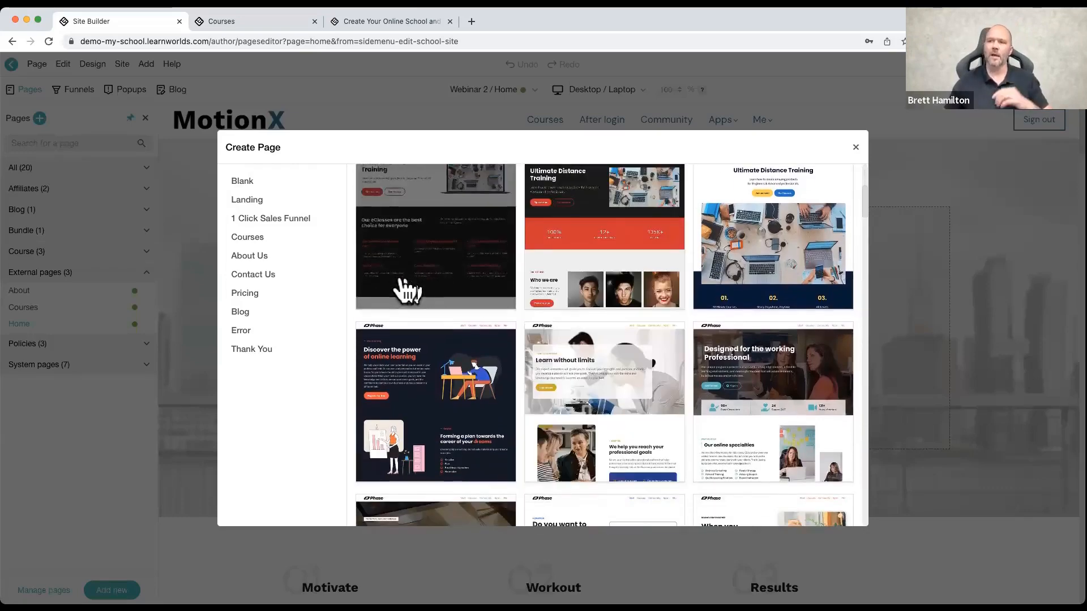
Step: Browse the Courses, About Us and Contact Us page templates
left_click(255, 240)
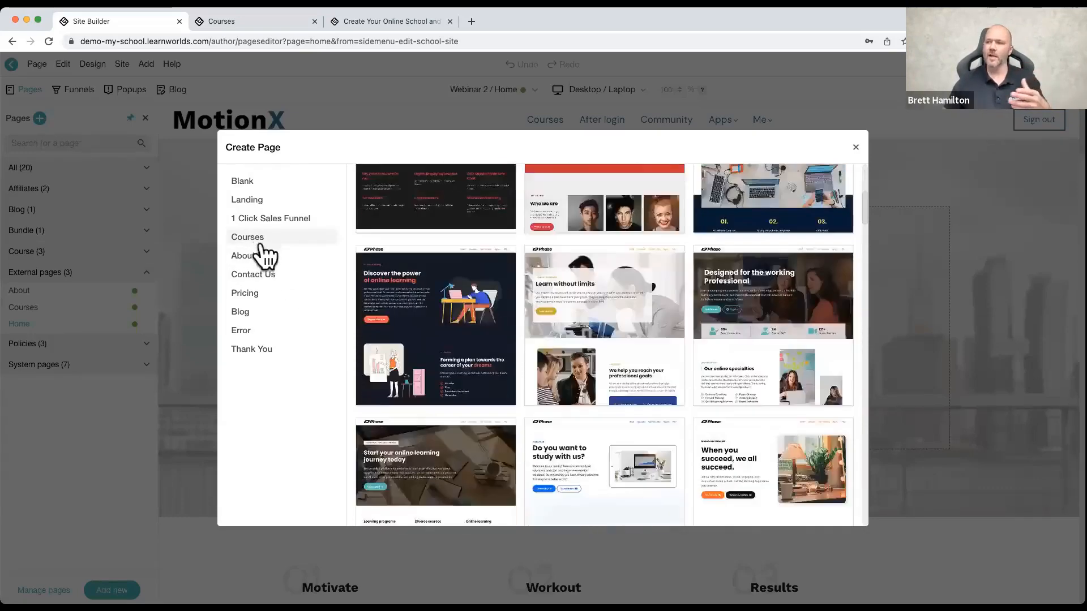
scroll(577, 346, "down", 2)
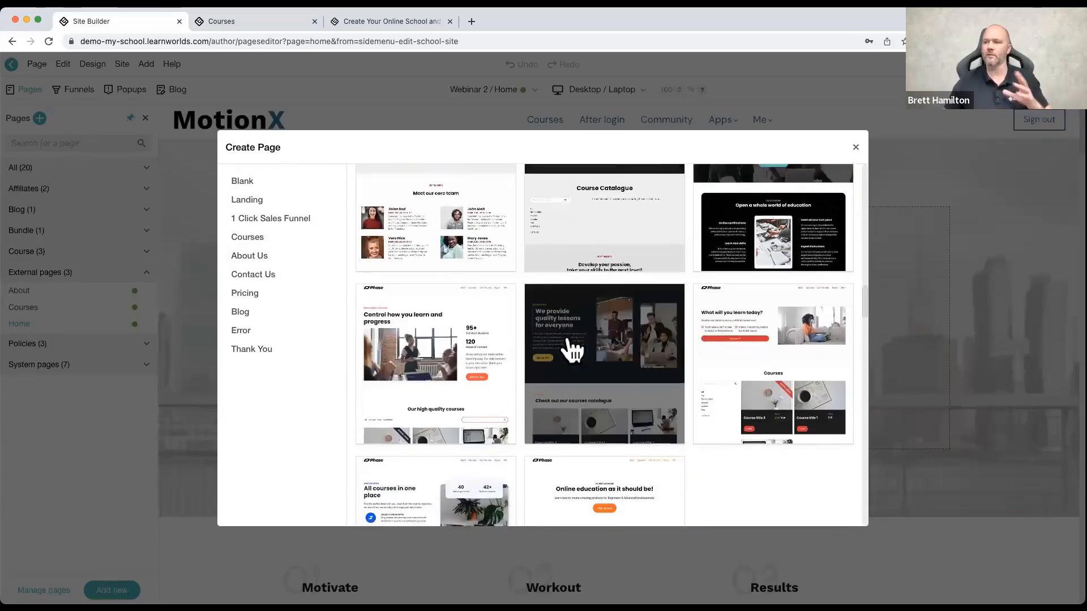
left_click(262, 259)
left_click(276, 275)
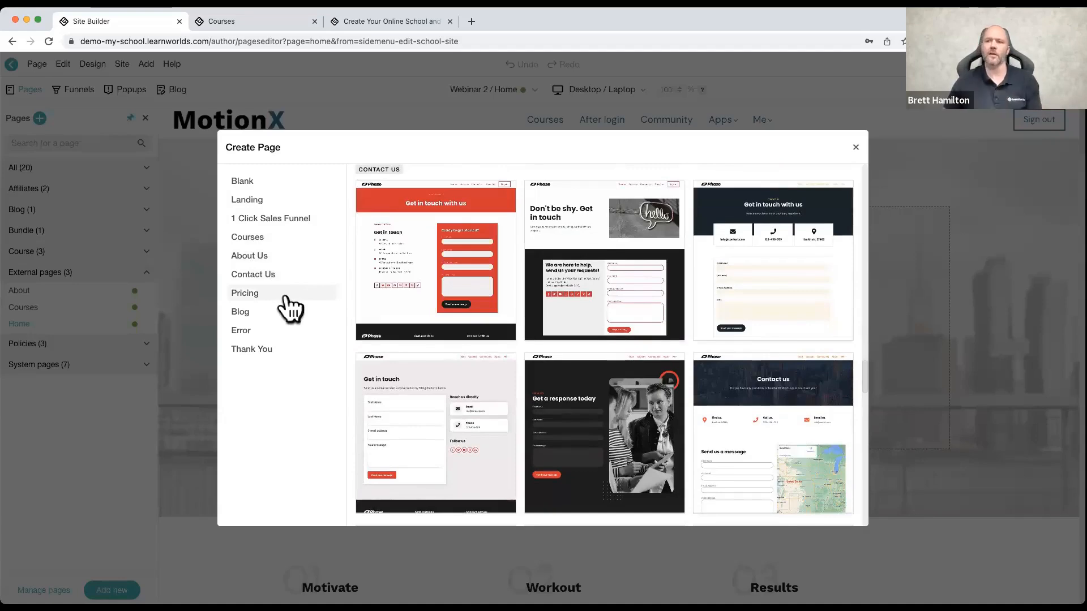
Step: Start a blank page, review its slug, existing page groups and Draft/Public status options, and cancel without creating it
left_click(250, 181)
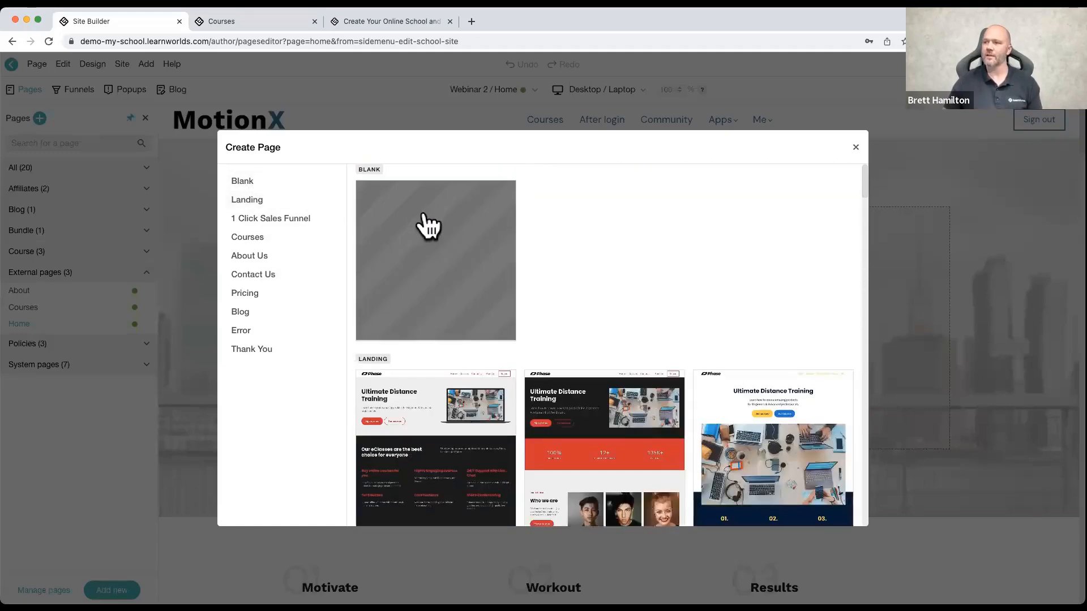
left_click(424, 221)
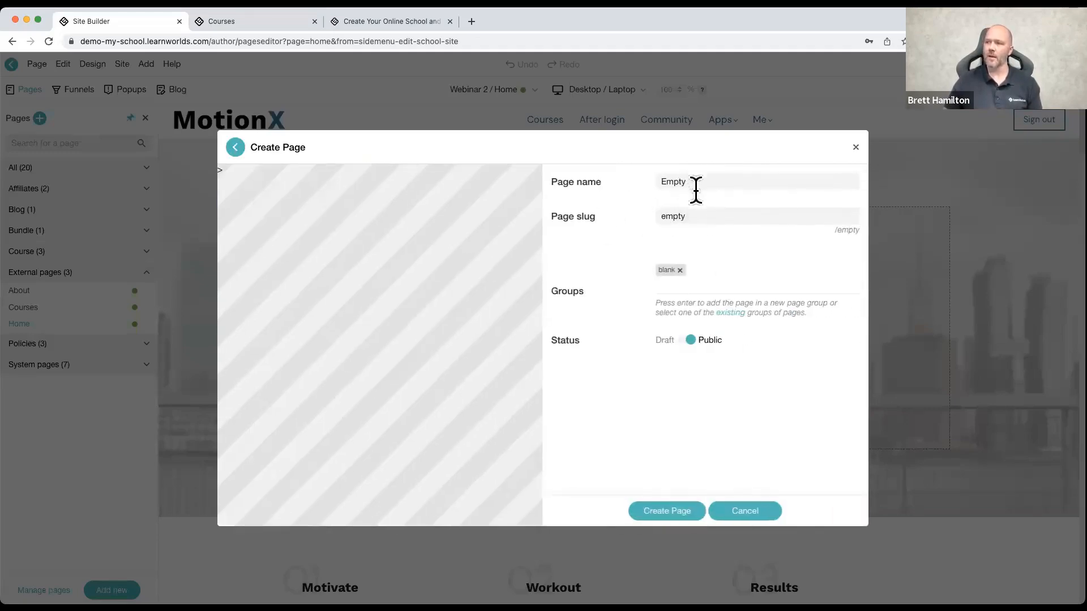
left_click_drag(699, 215, 660, 213)
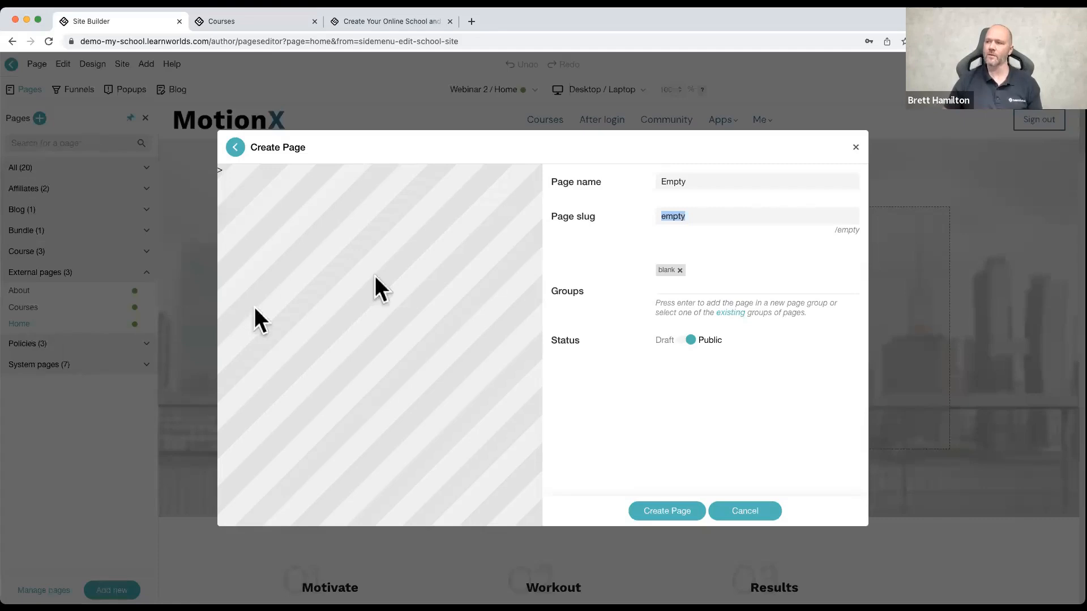
left_click(732, 318)
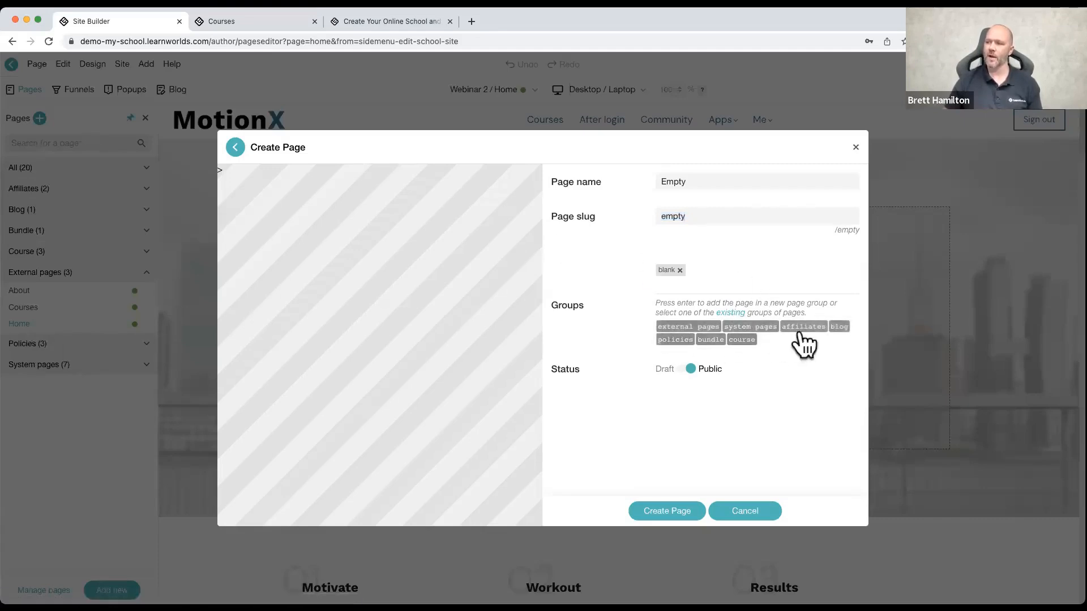
left_click(739, 340)
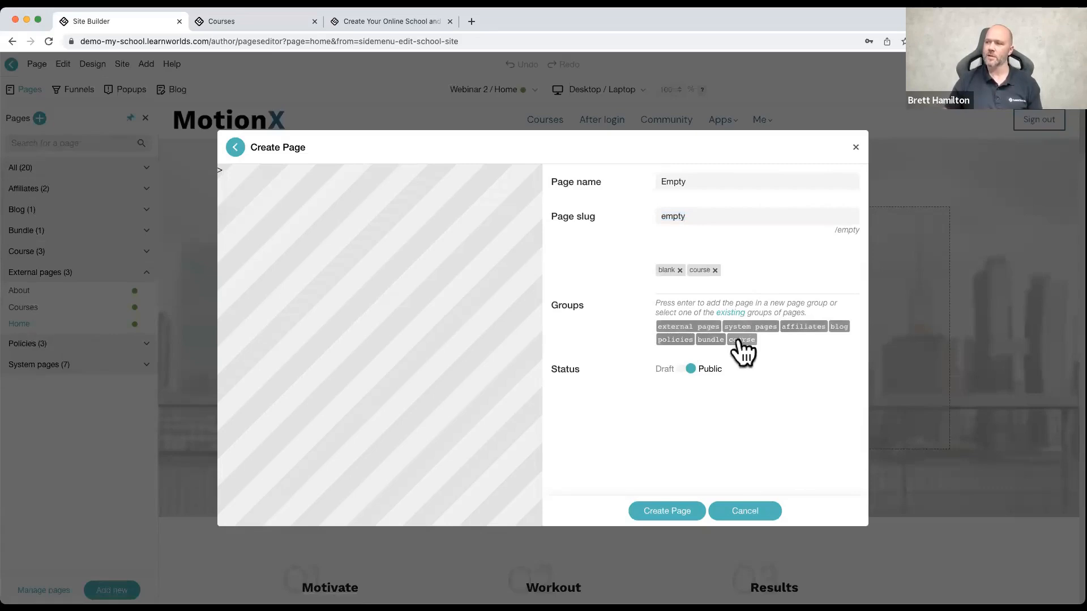
left_click(714, 270)
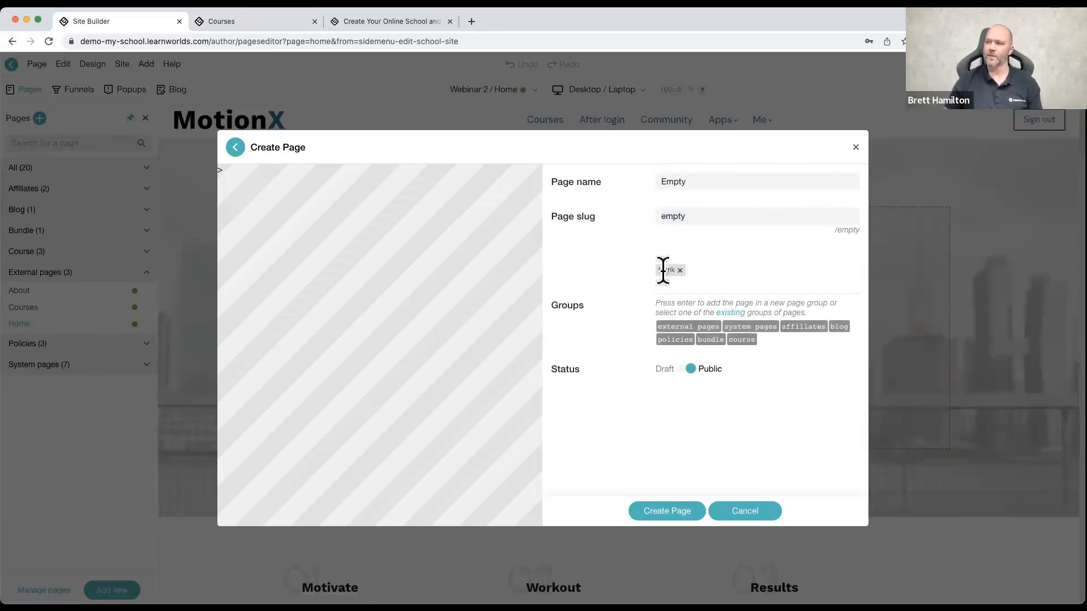
left_click(690, 371)
left_click(690, 371)
left_click(690, 371)
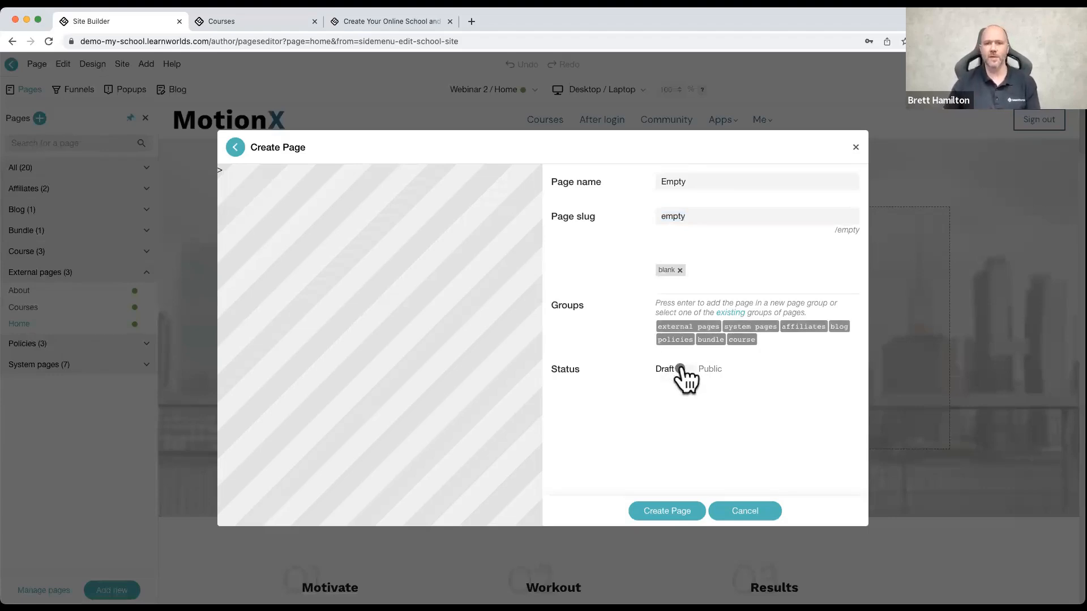
left_click(682, 370)
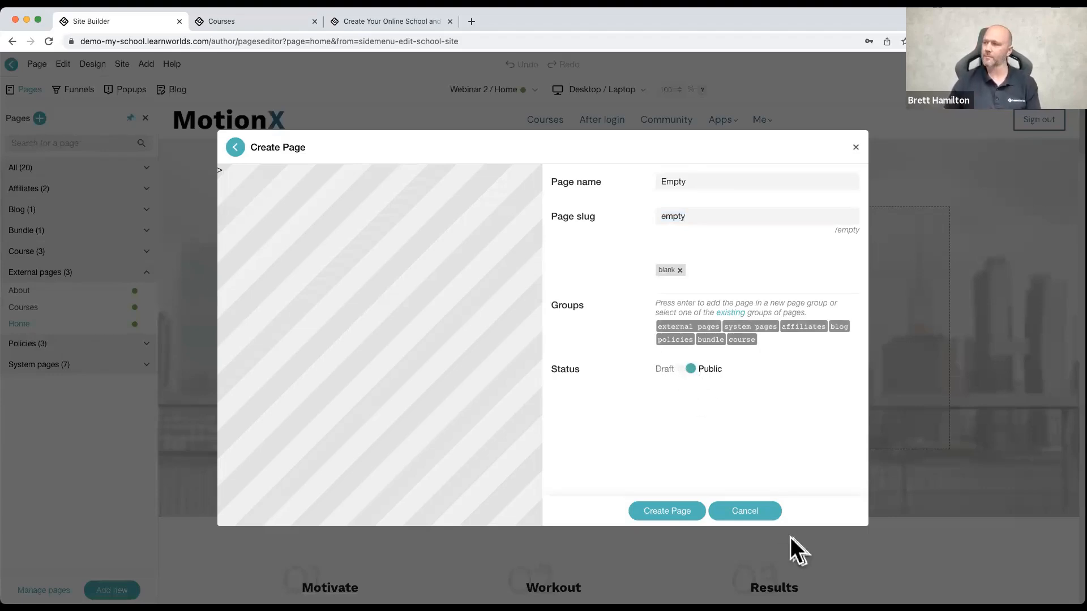
left_click(758, 514)
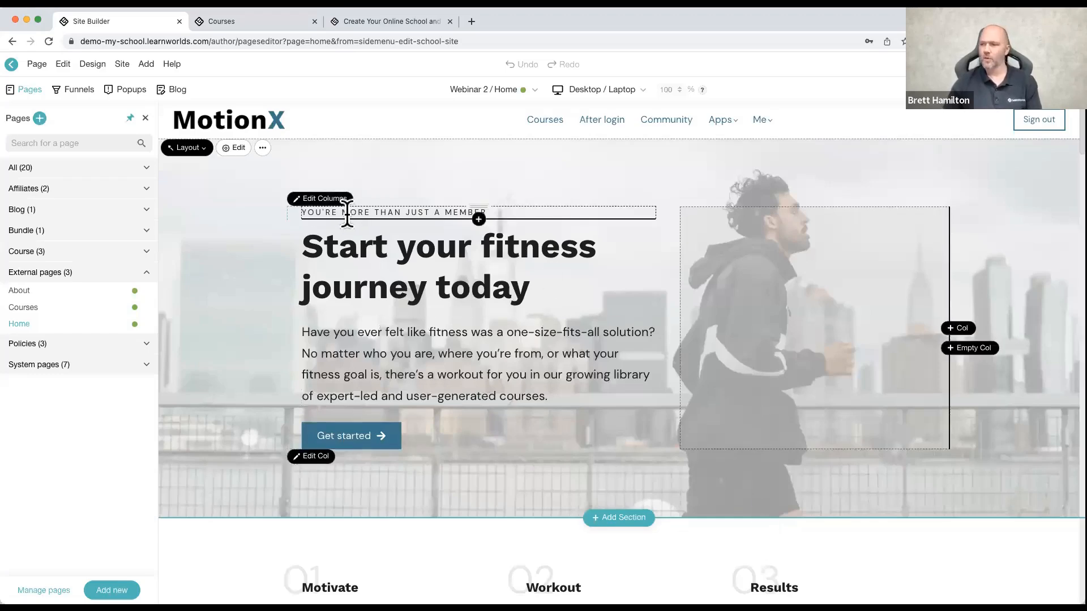
Step: Hide the page list and examine the home page's sections from the hero down to the footer and back
left_click(146, 118)
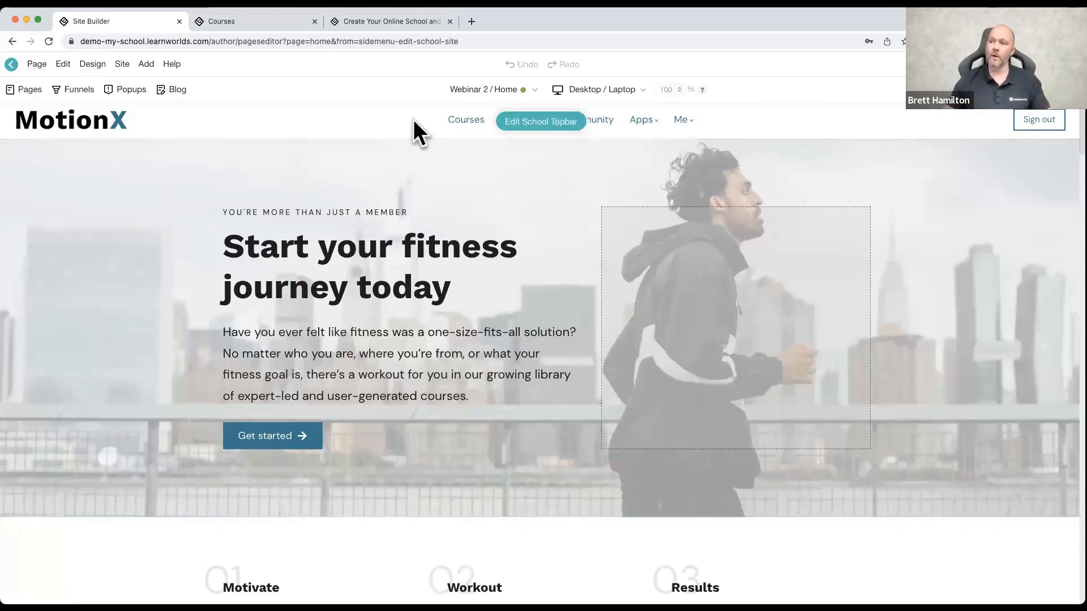
scroll(403, 182, "down", 15)
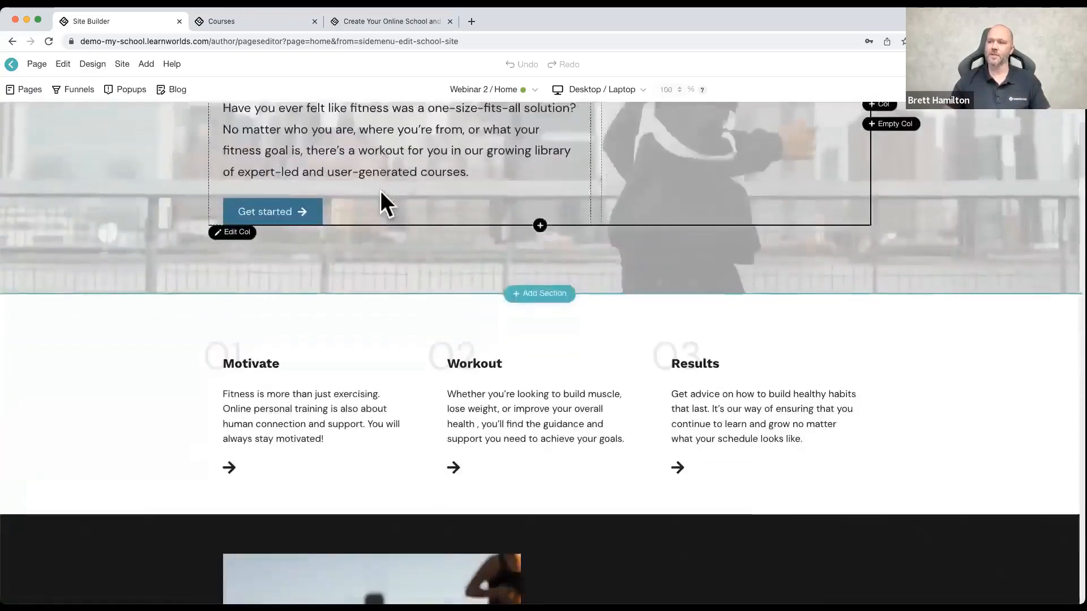
scroll(359, 189, "down", 15)
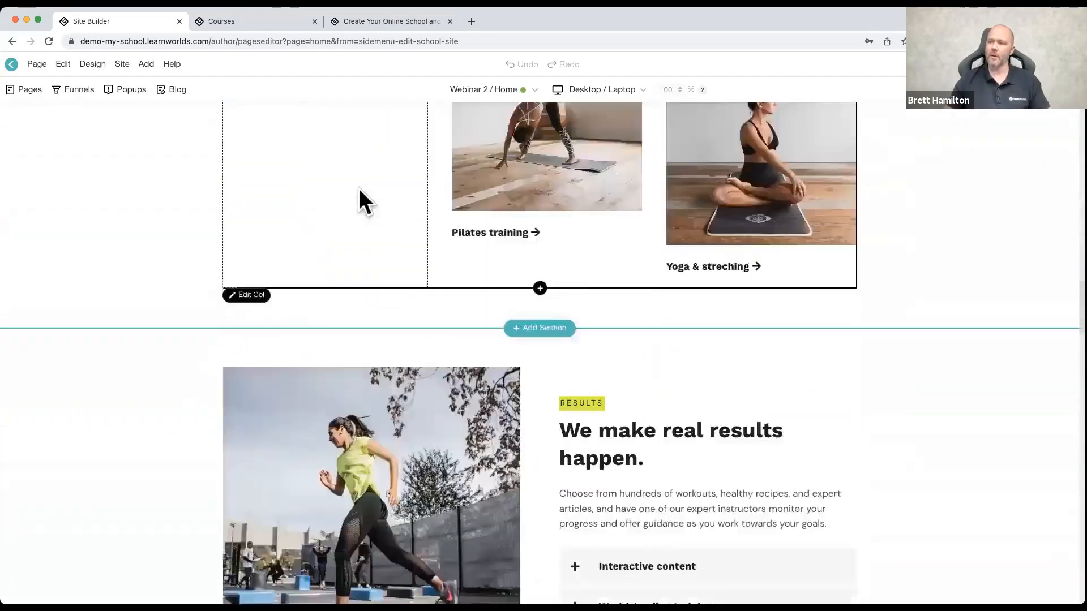
scroll(358, 188, "down", 20)
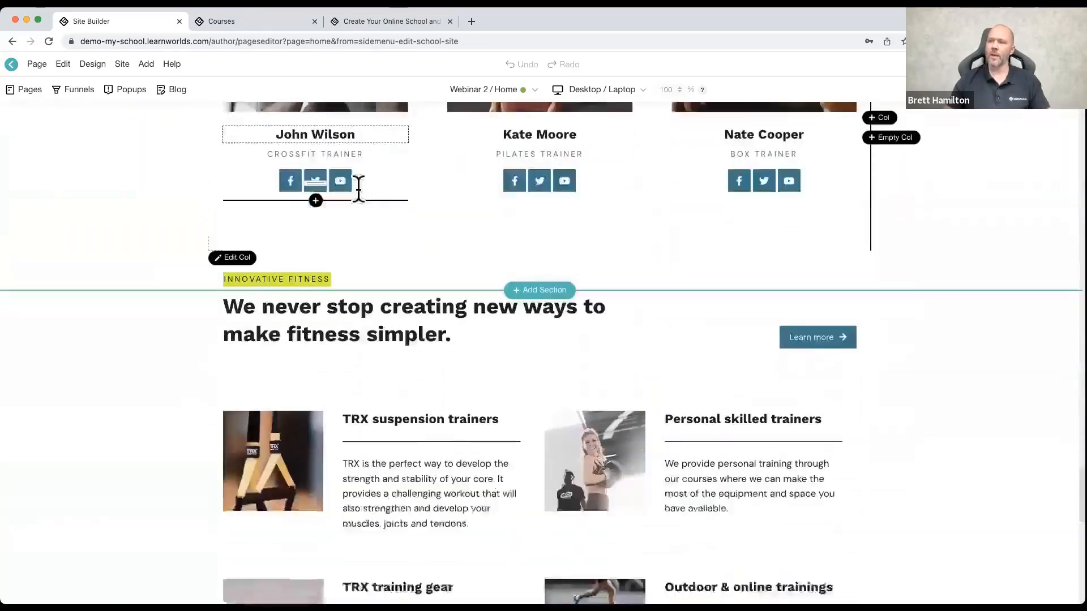
scroll(357, 188, "down", 1)
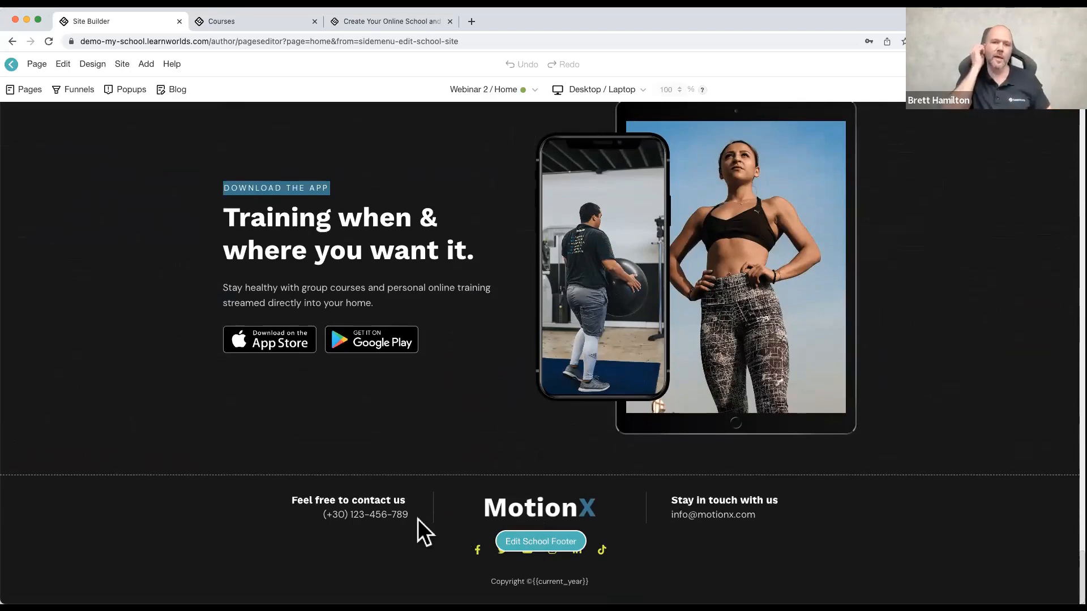
scroll(203, 359, "up", 10)
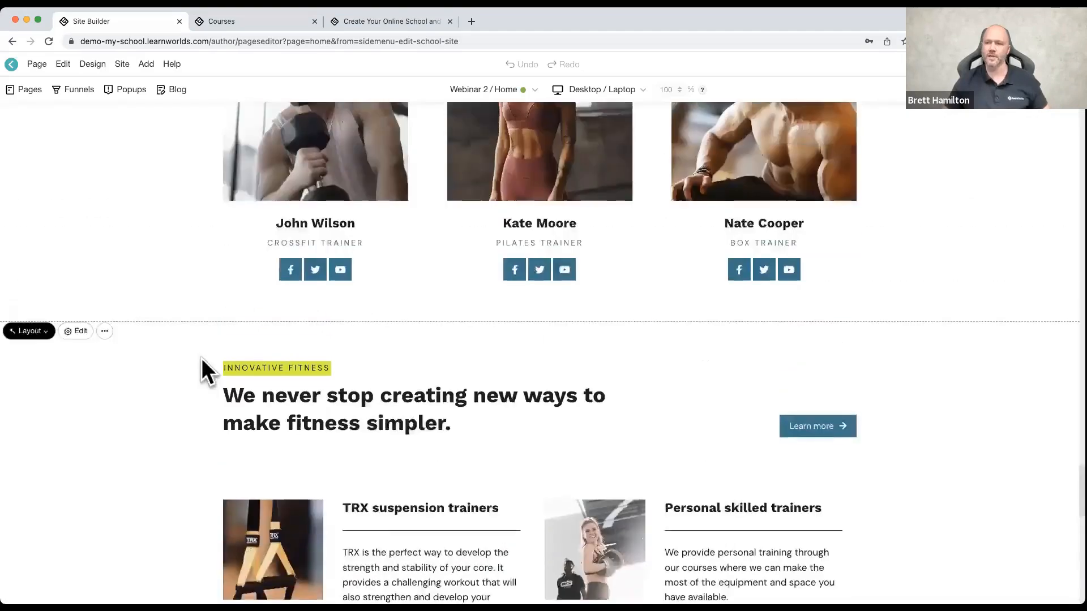
scroll(197, 357, "up", 15)
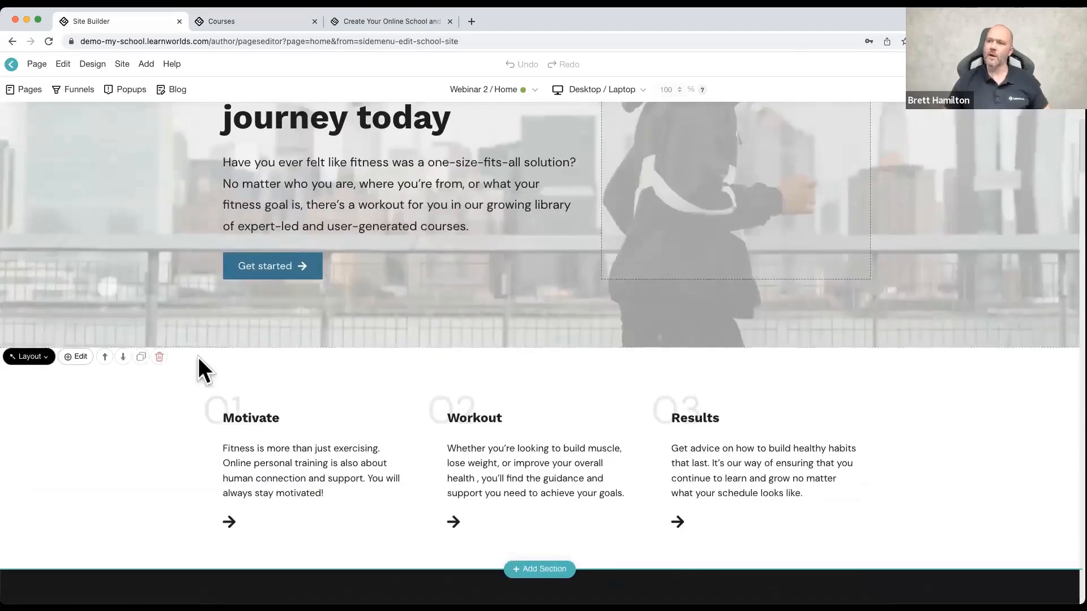
scroll(136, 278, "up", 3)
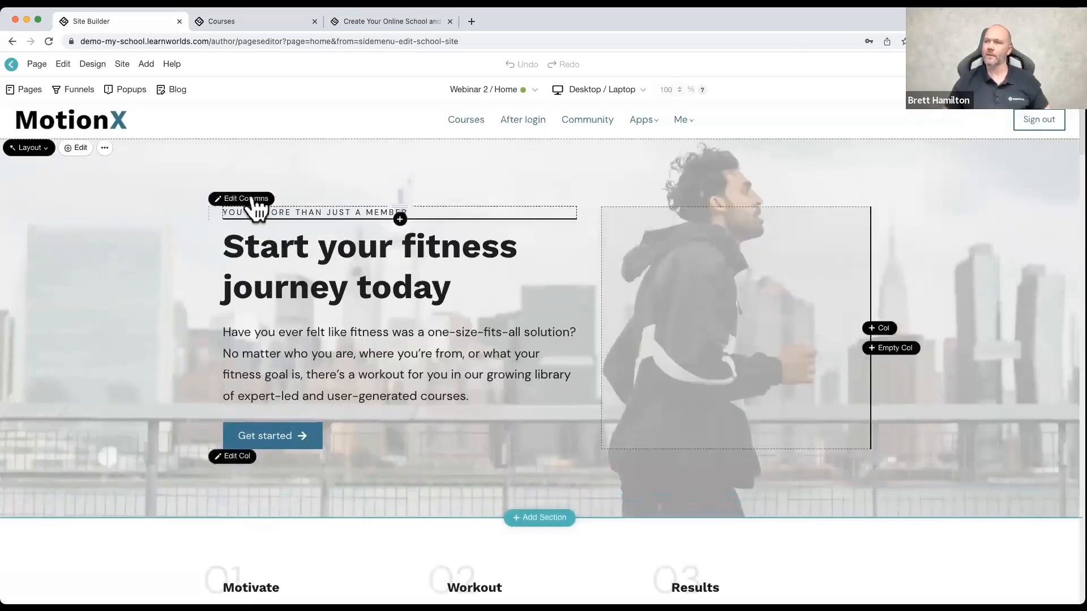
Step: Open the school topbar for editing, compare its before and after sign in/up versions, and view the Apps submenu
mouse_move(530, 121)
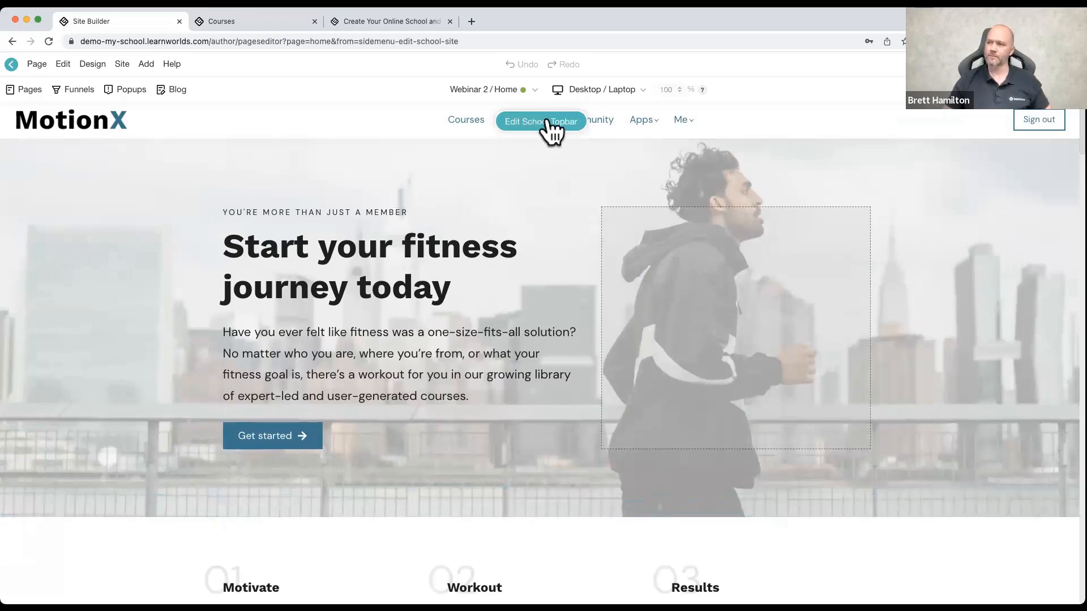
left_click(547, 121)
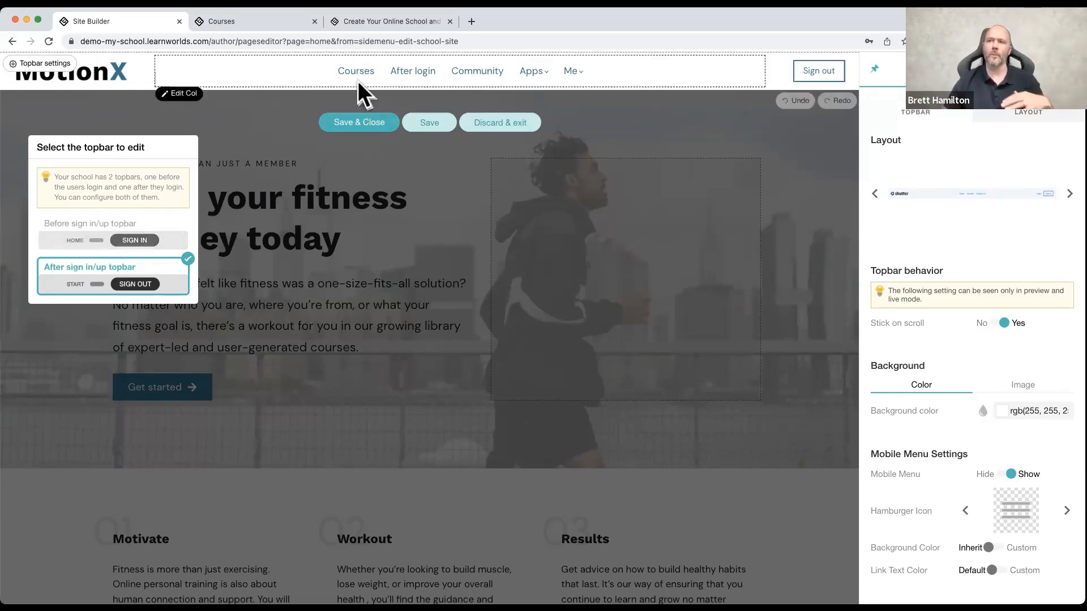
left_click(90, 249)
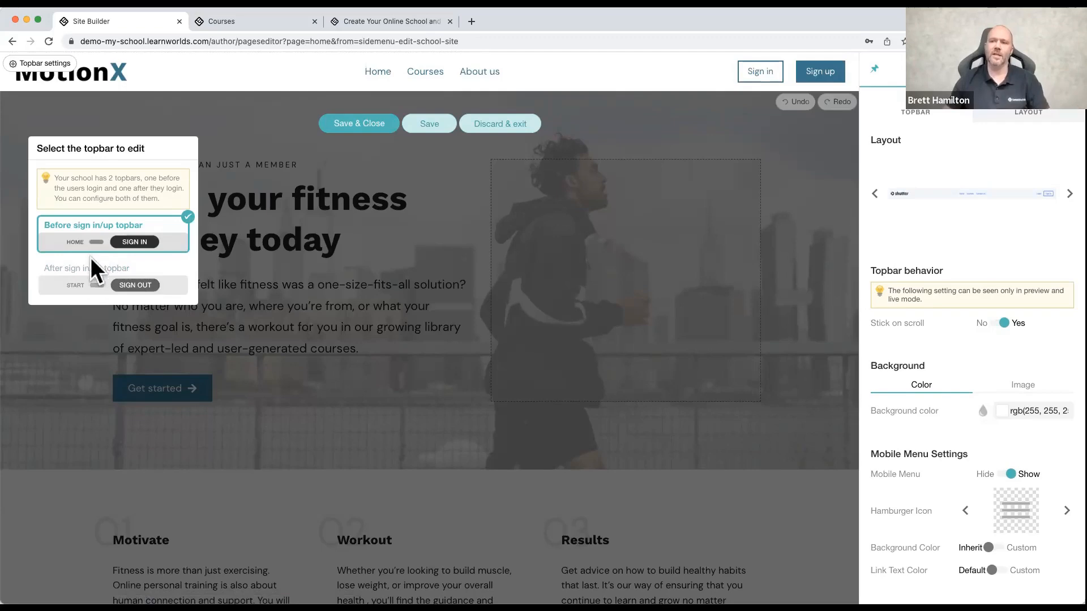
left_click(97, 271)
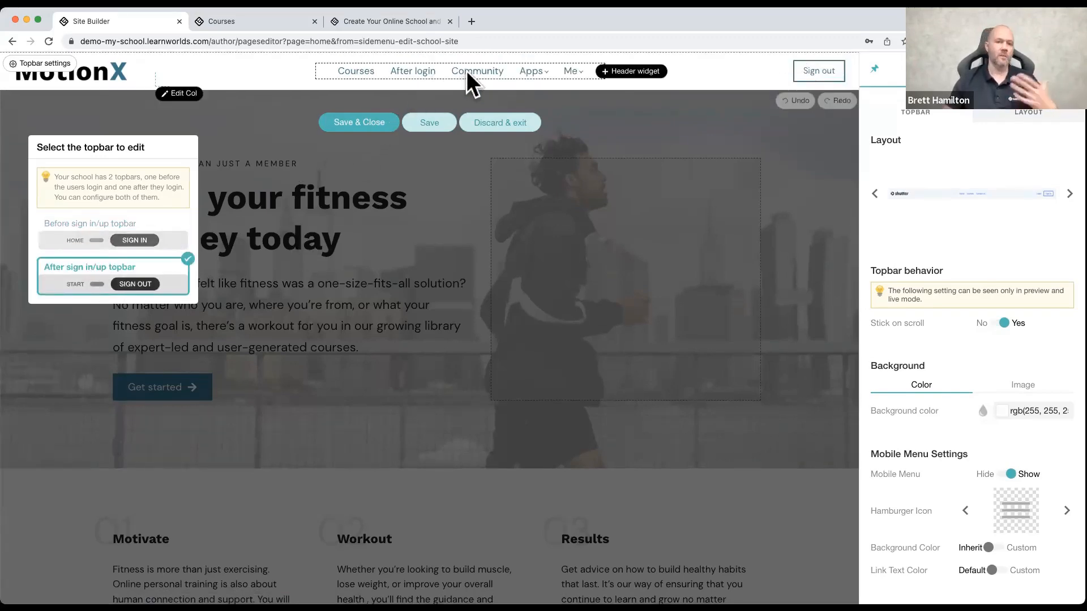
mouse_move(525, 72)
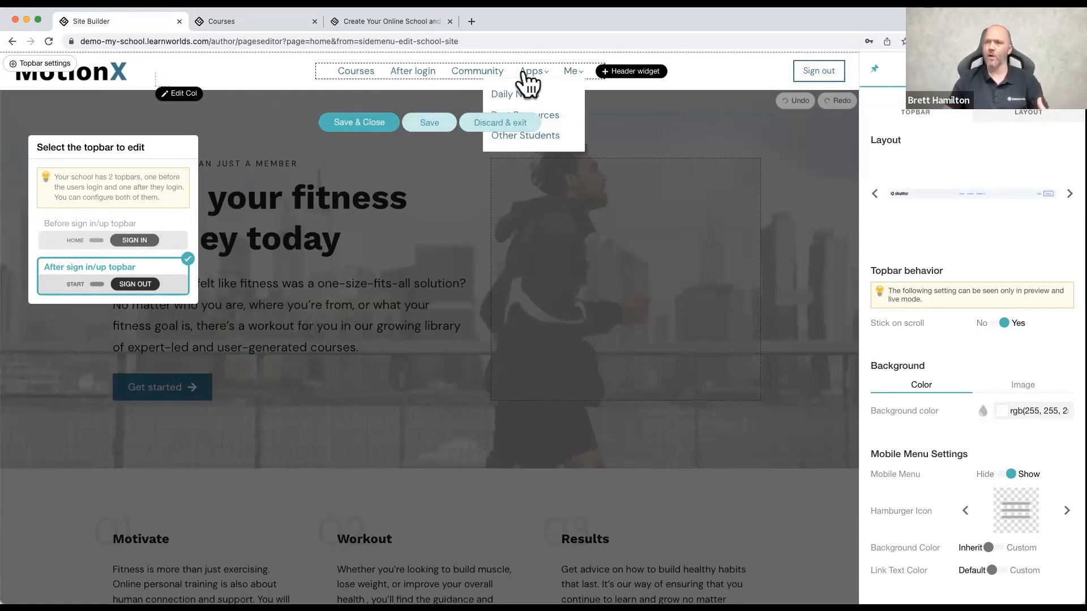
Step: Change the before sign in/up topbar's layout to the wide one with menu links first, centered logo and social icons last
left_click(150, 233)
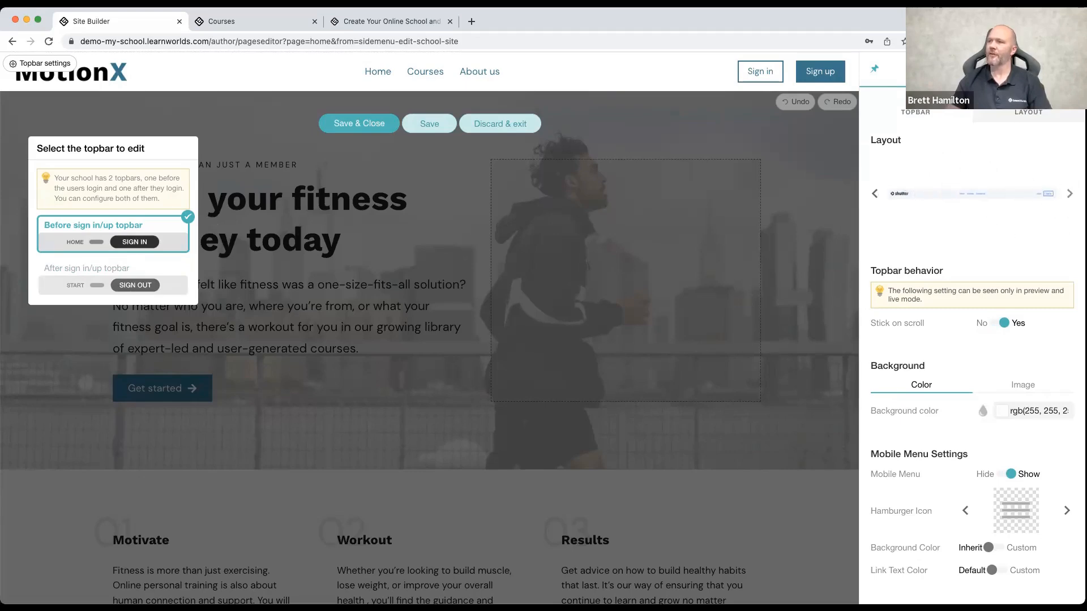
left_click(1069, 194)
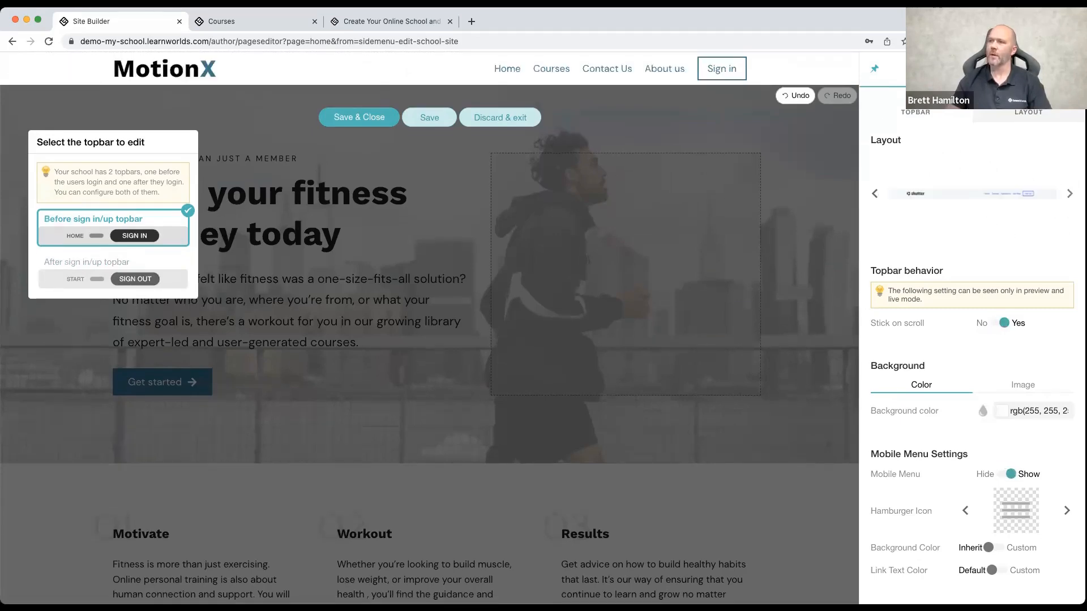
left_click(1069, 194)
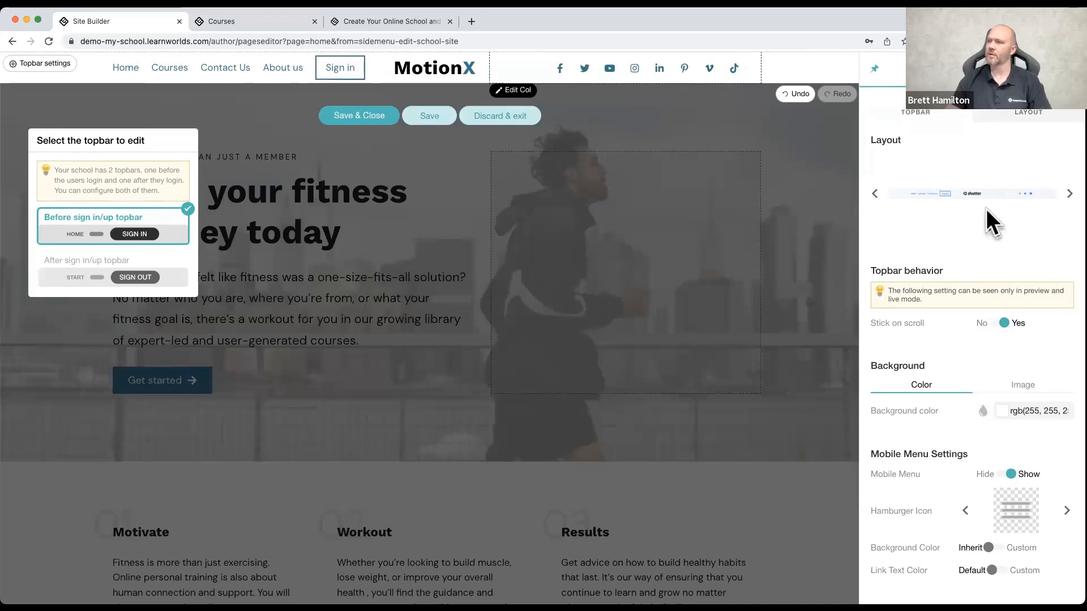
left_click(449, 65)
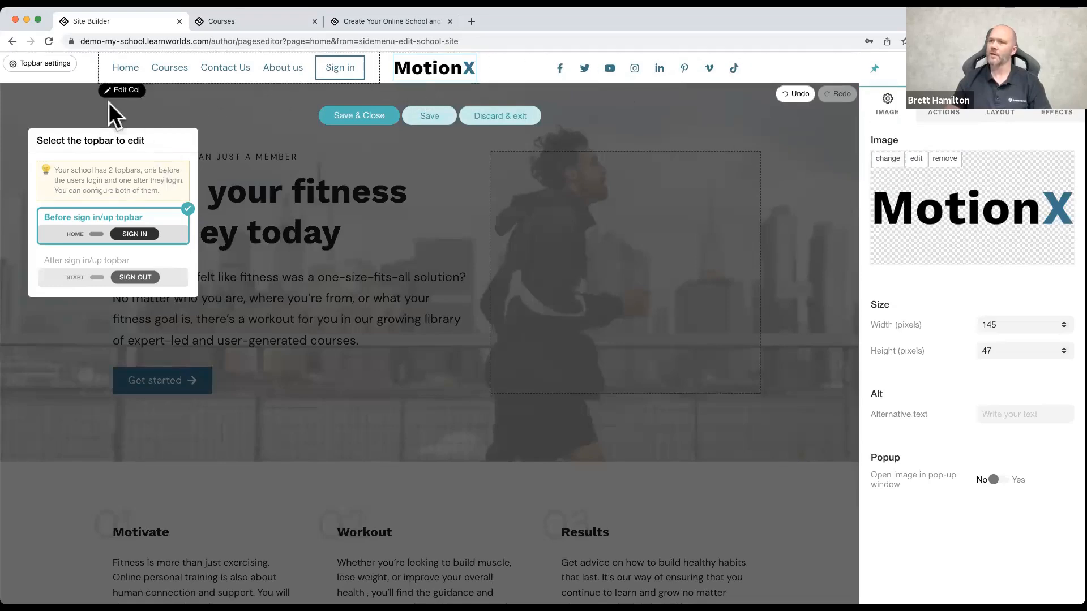
left_click(38, 65)
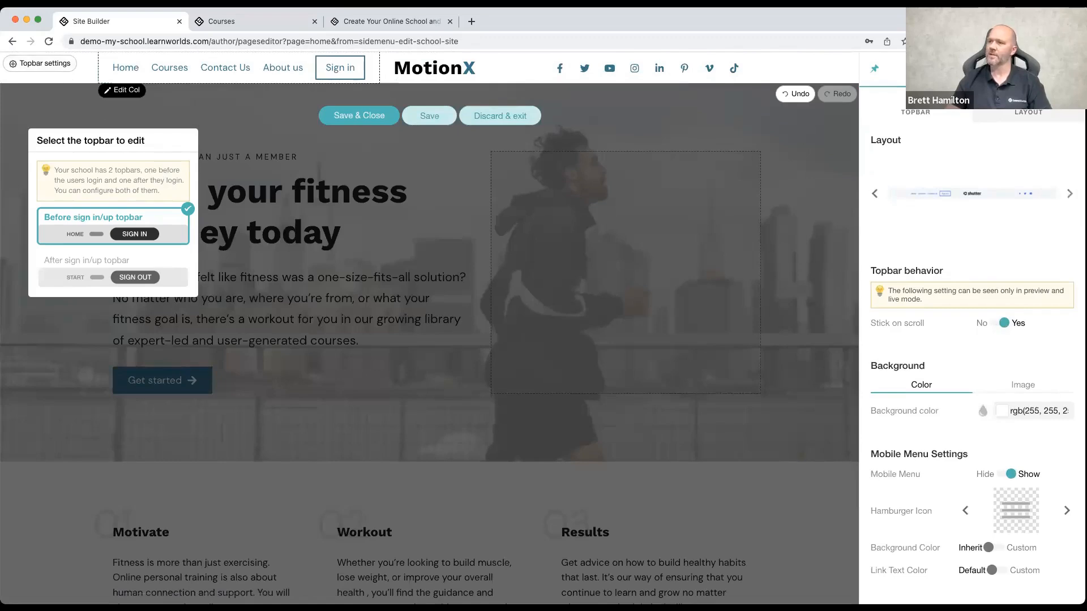
left_click(1069, 193)
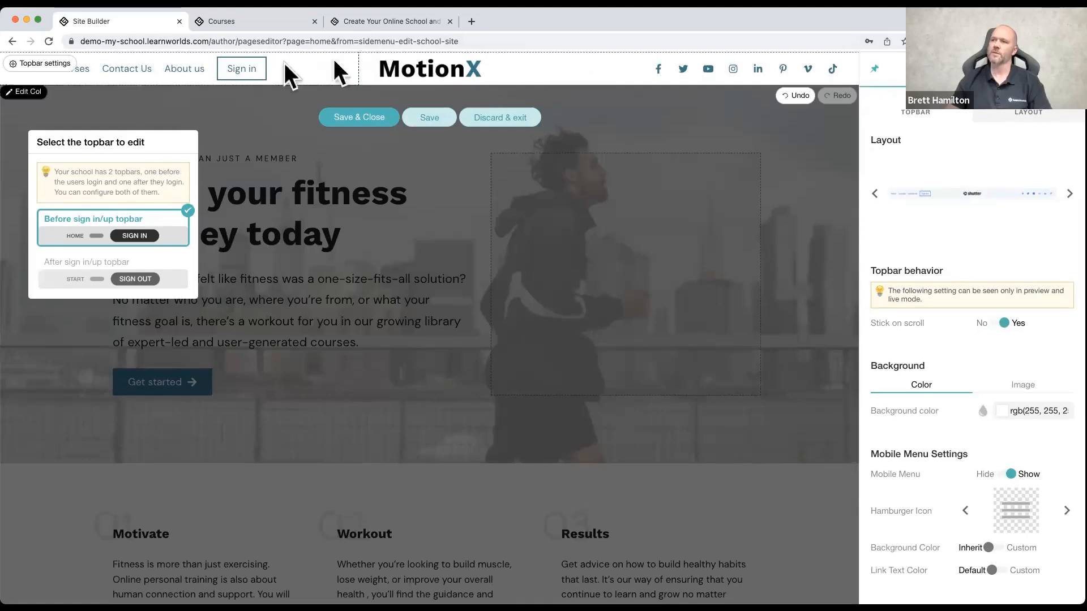
Step: Turn off Stick on scroll for the before sign in/up topbar and set it back to Yes
left_click(1005, 327)
left_click(1005, 326)
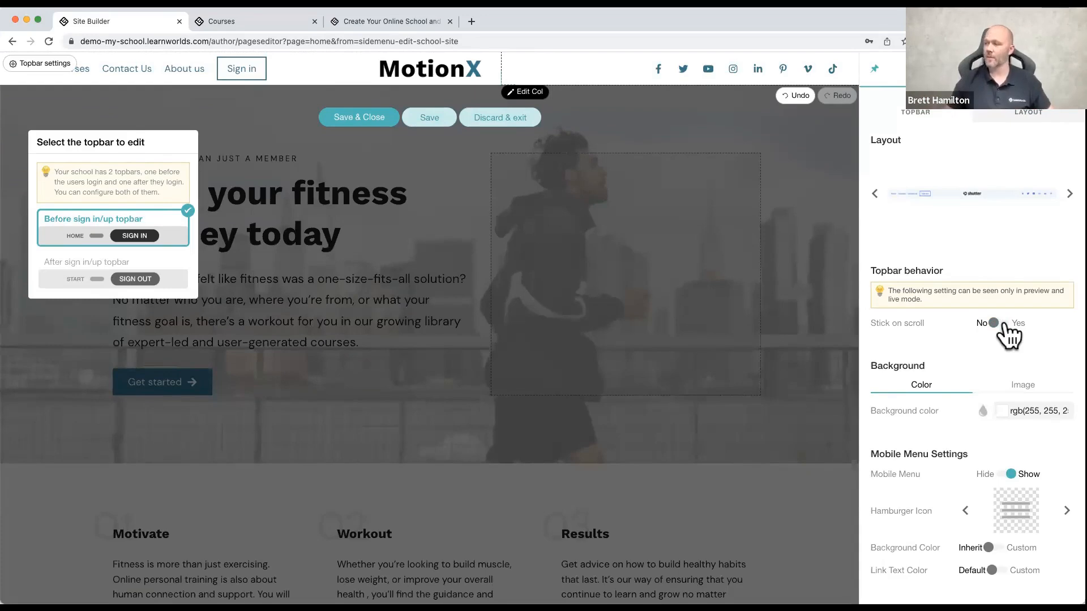
left_click(1004, 325)
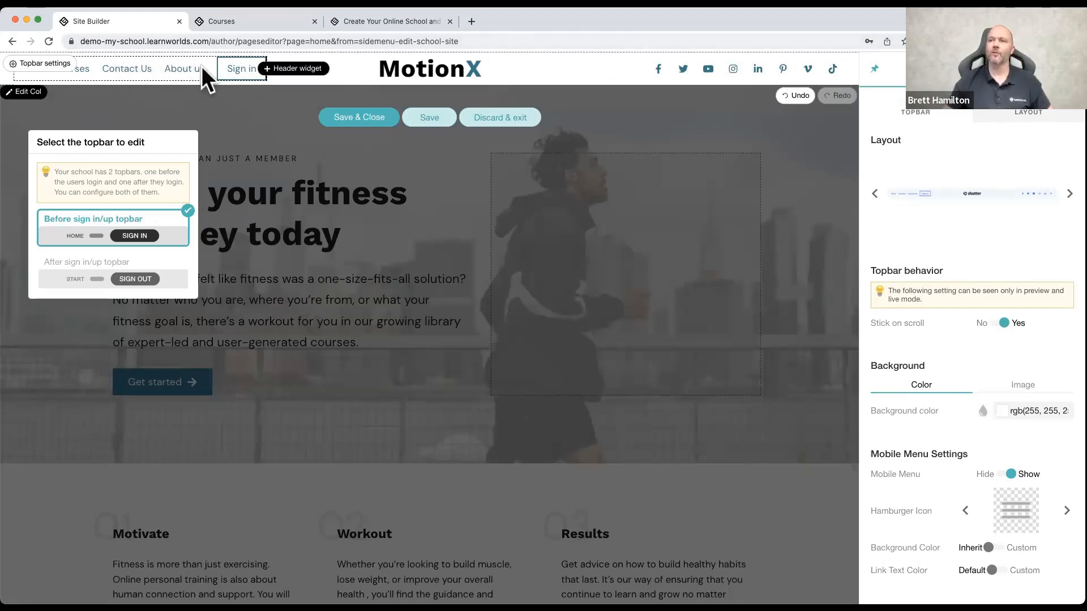
Step: Open the topbar's navigation links for editing and rename the Home link to START
left_click(129, 67)
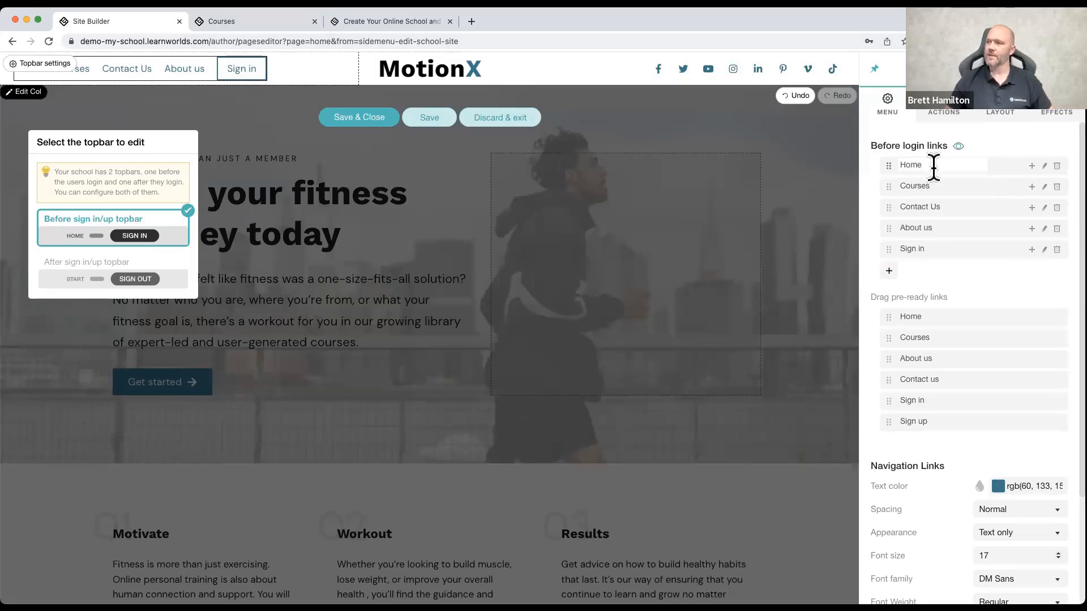
mouse_move(880, 165)
left_mouse_down()
mouse_move(895, 191)
mouse_move(881, 175)
mouse_move(883, 160)
mouse_move(892, 165)
left_mouse_up()
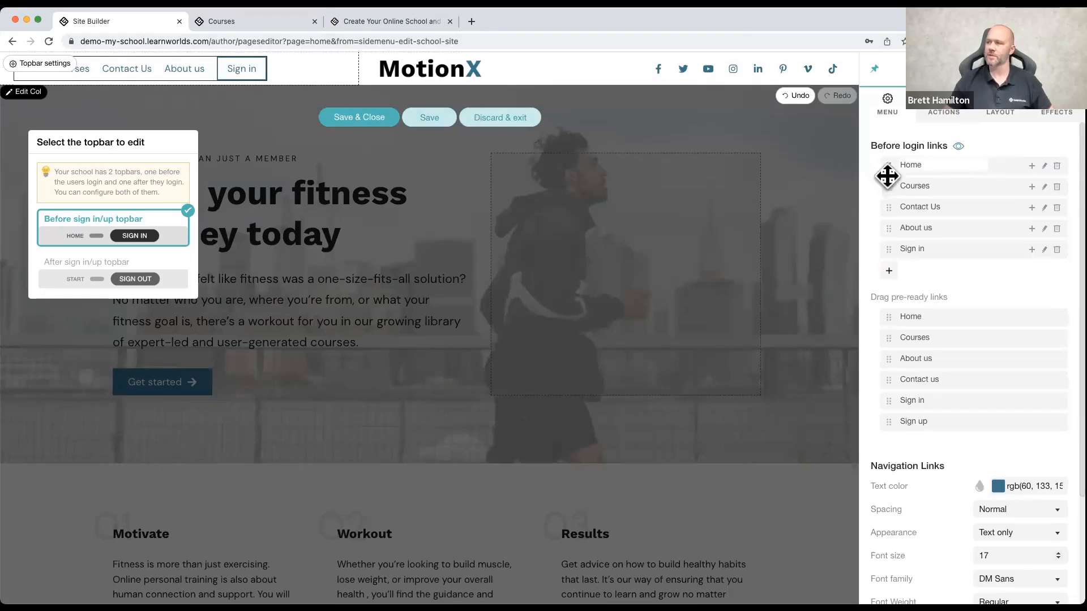
left_click(940, 164)
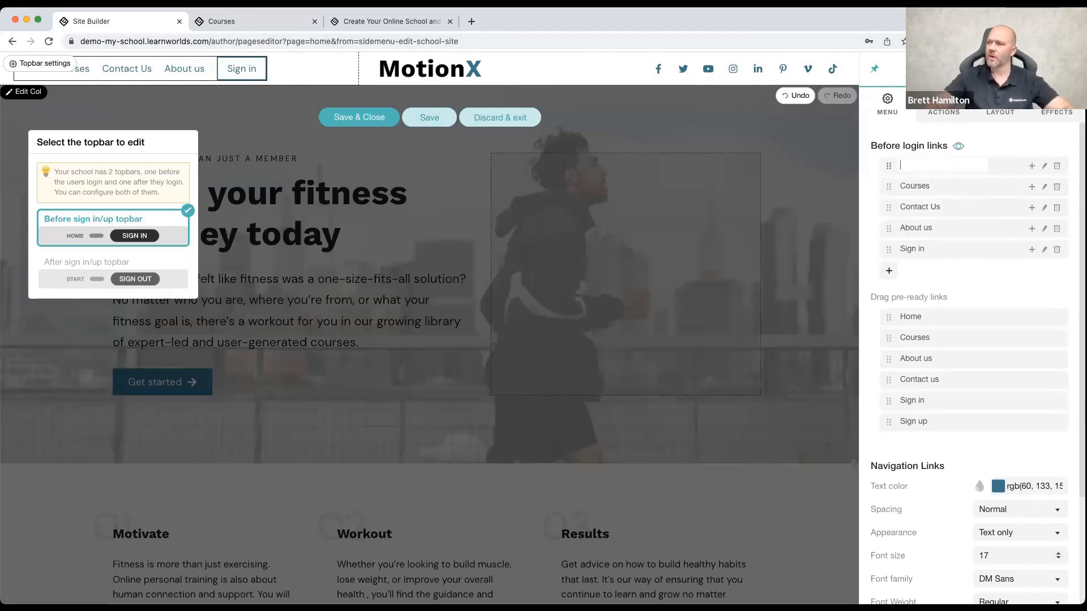
key("BackSpace")
type("START")
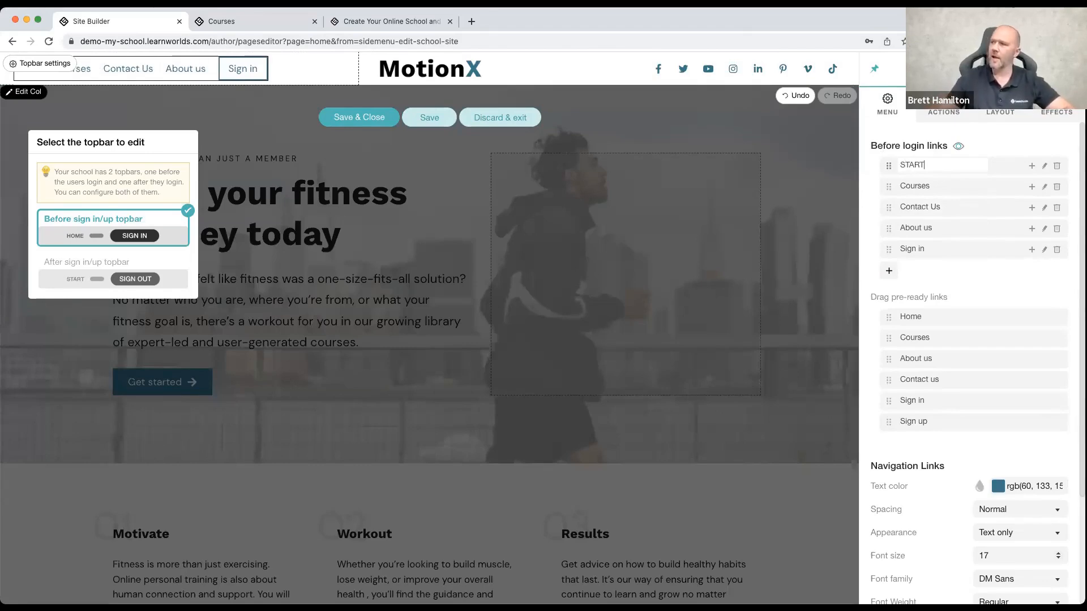
Step: Rename the Courses link in the before login links to MY COURSES
left_click(938, 185)
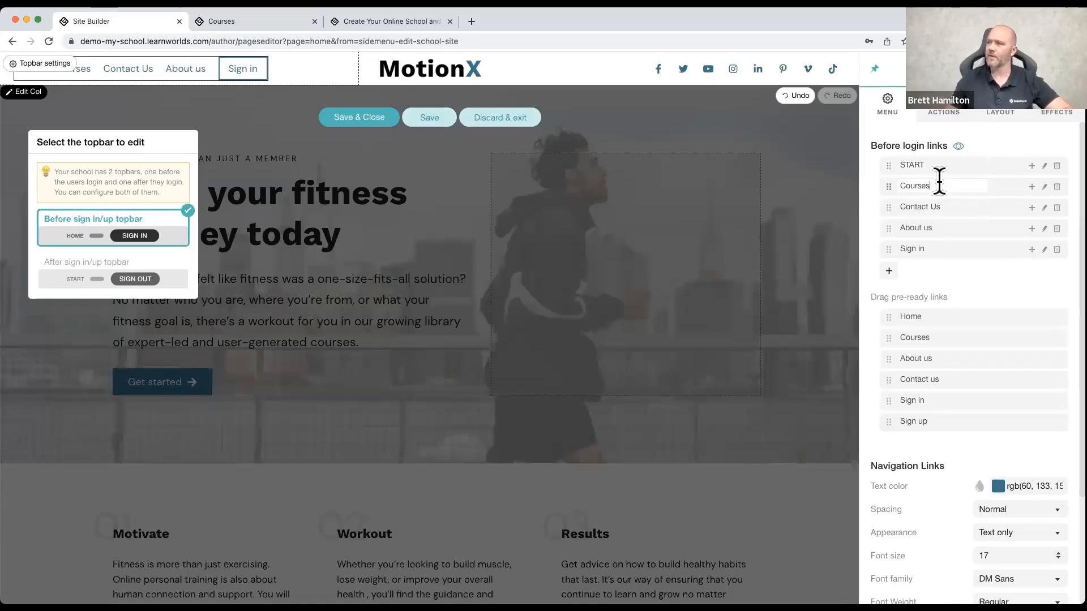
scroll(937, 180, "down", 1)
key("BackSpace")
key("BackSpace")
key("BackSpace")
key("BackSpace")
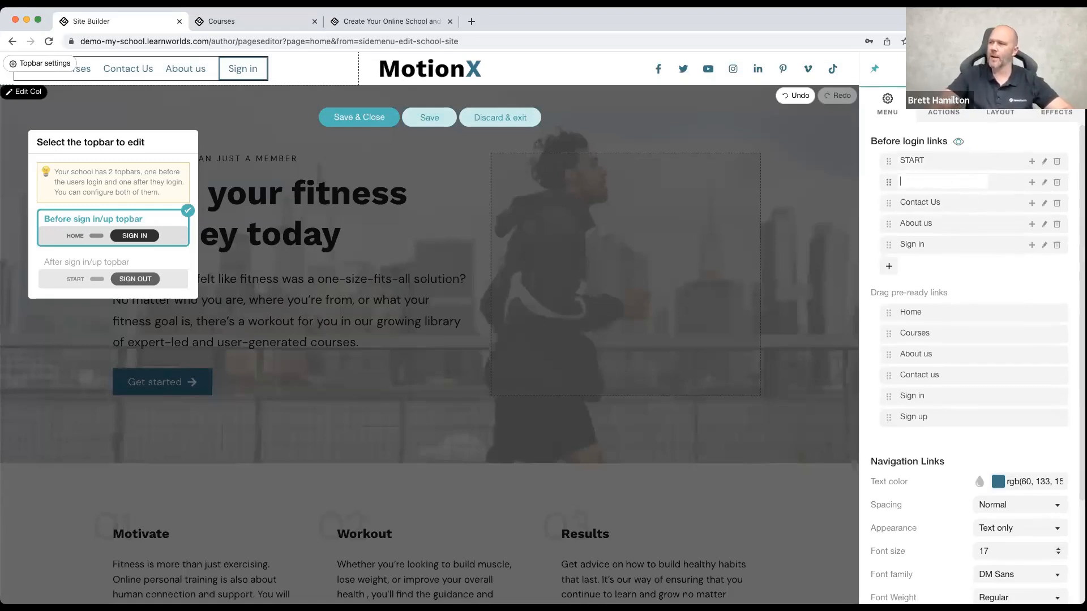
type("MY COURSES")
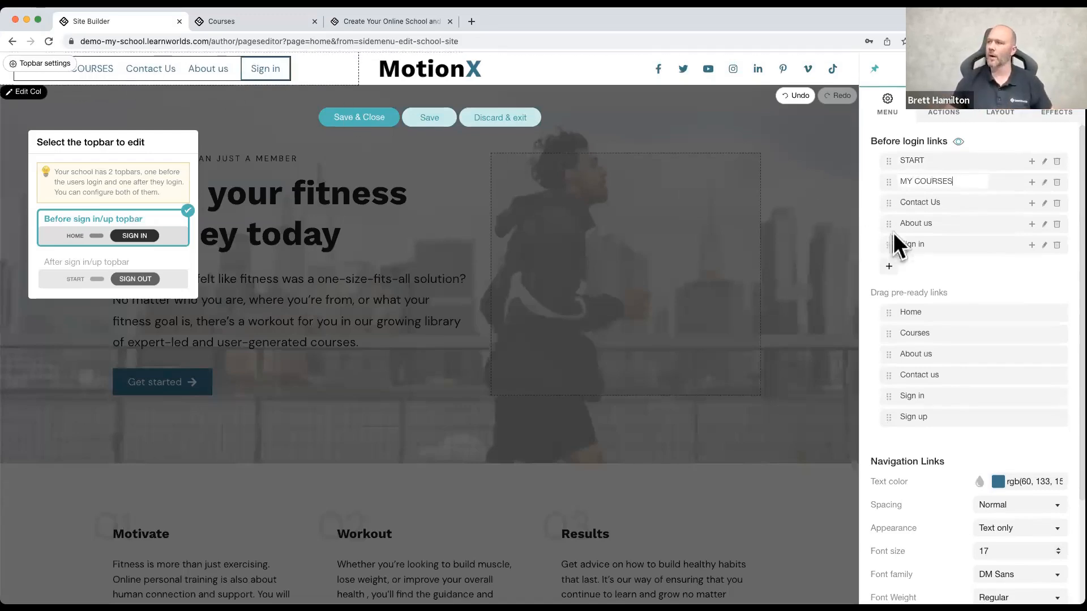
Step: Add three submenu links under MY COURSES and two new menu links at the end of the before login links
left_click(1031, 182)
left_click(1032, 182)
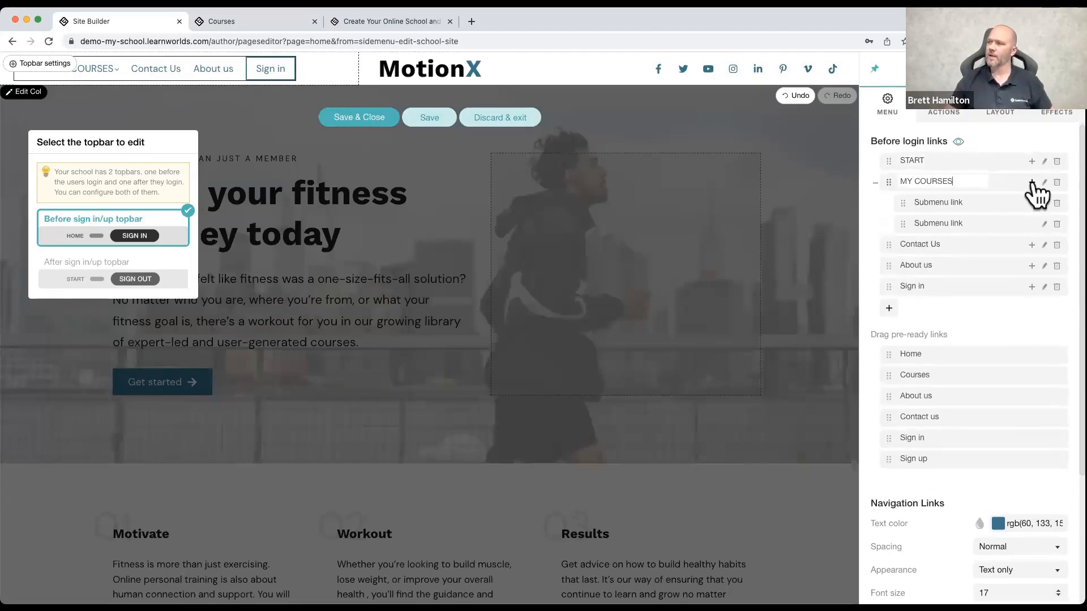
left_click(1032, 182)
mouse_move(91, 64)
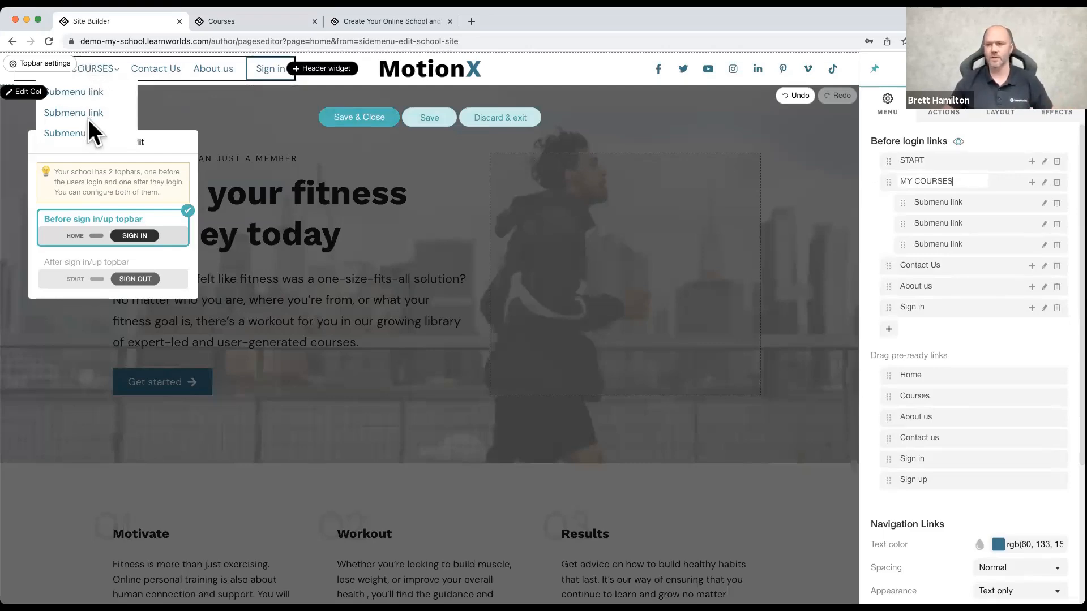
left_click(976, 199)
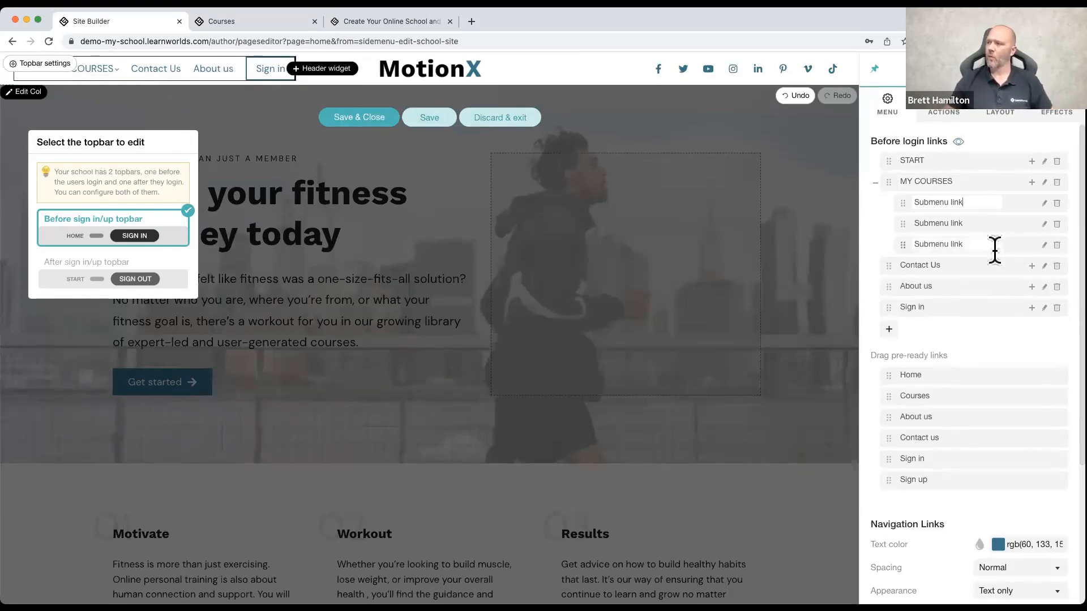
left_click(891, 328)
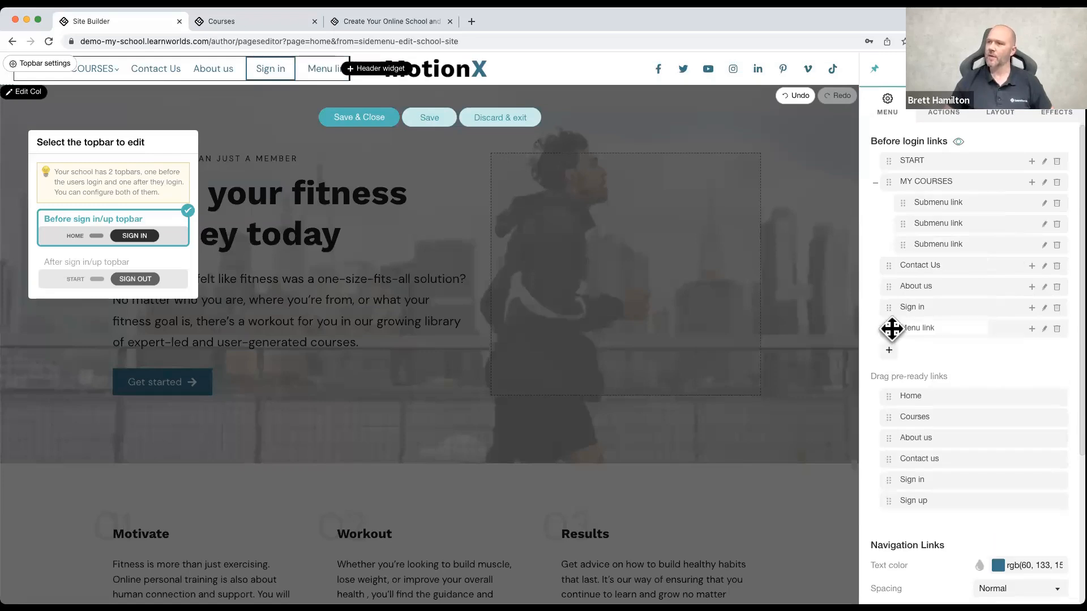
left_click(889, 351)
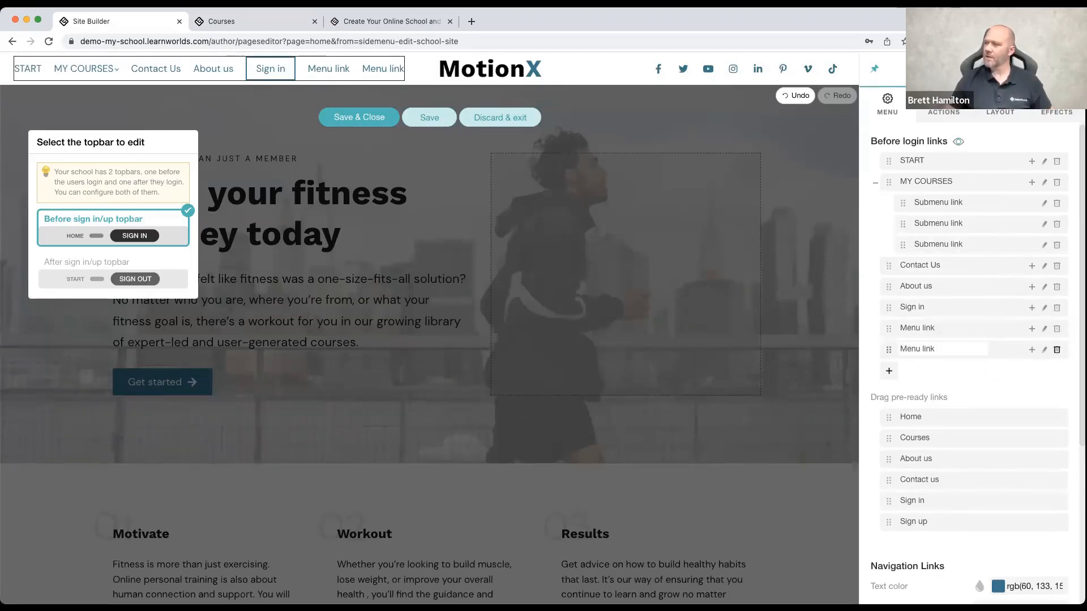
Step: Delete both new menu links after Sign in and the last submenu link under MY COURSES
left_click(1056, 351)
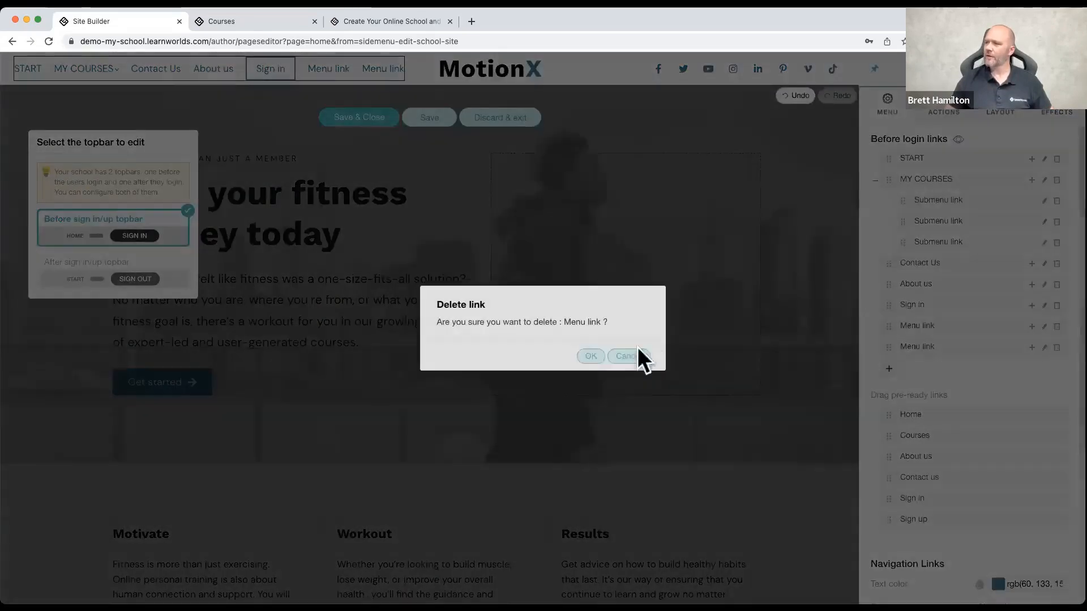
left_click(596, 355)
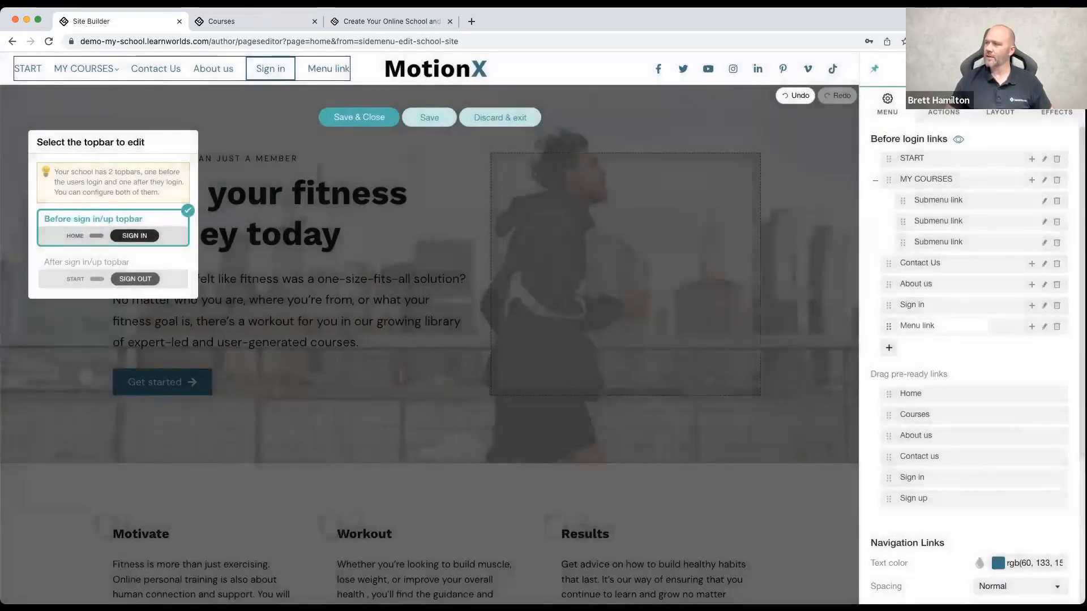
left_click(1056, 327)
left_click(590, 357)
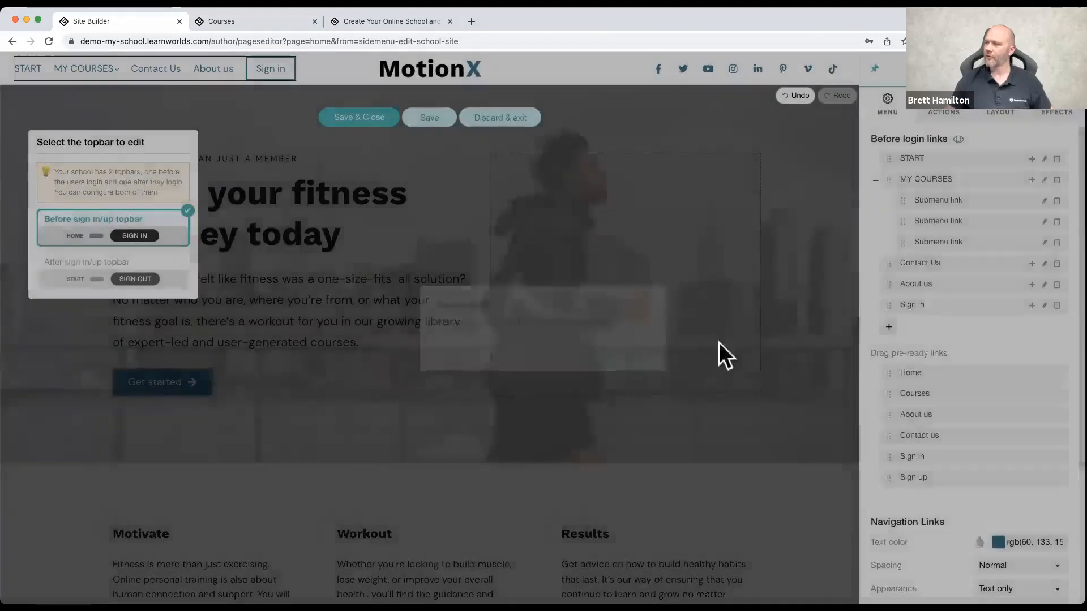
left_click(1056, 242)
left_click(594, 358)
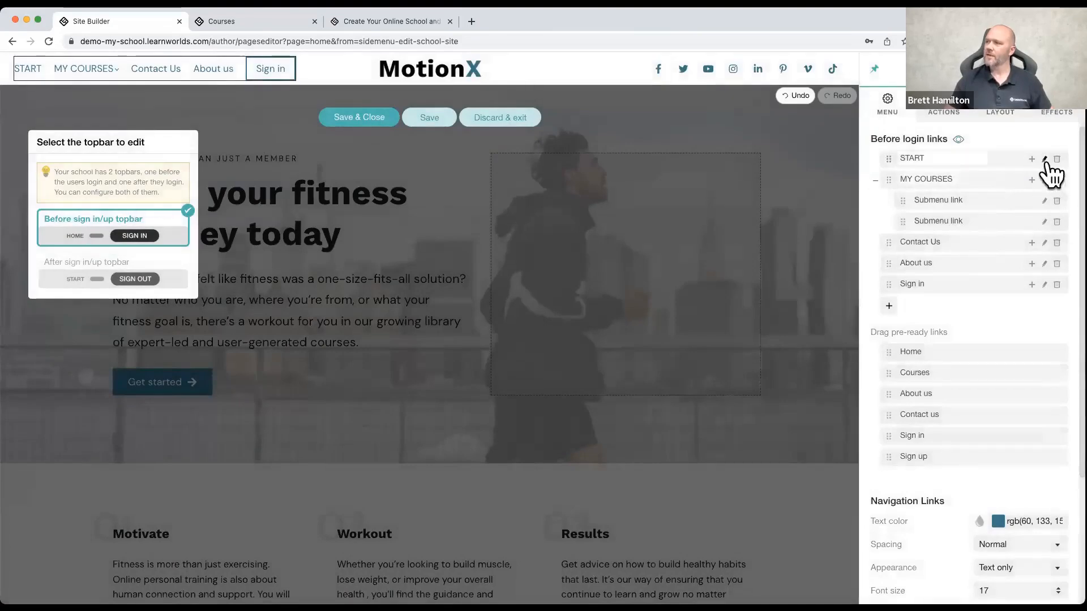
Step: Set the first submenu link's on-click action to the Weight Training 101 course, keeping Overview page as the page type
left_click(1044, 201)
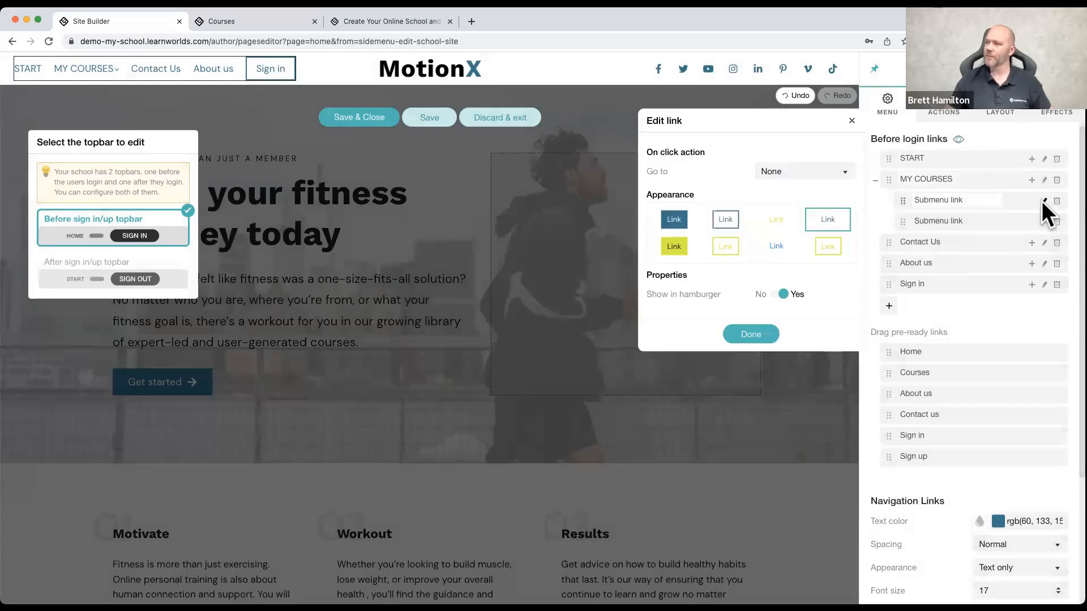
left_click(781, 171)
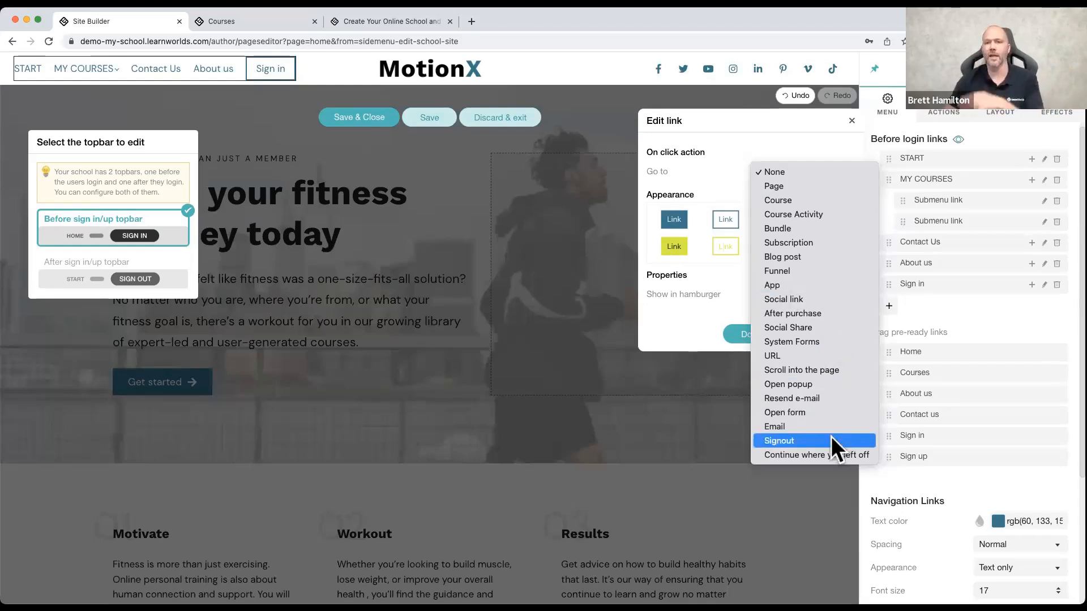
left_click(810, 188)
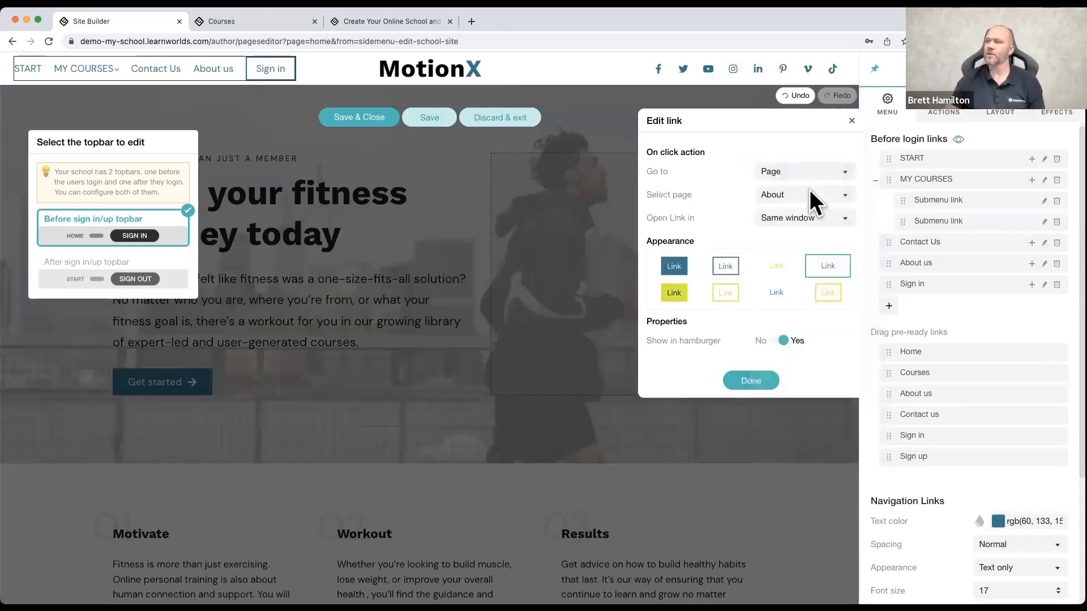
left_click(796, 171)
left_click(796, 182)
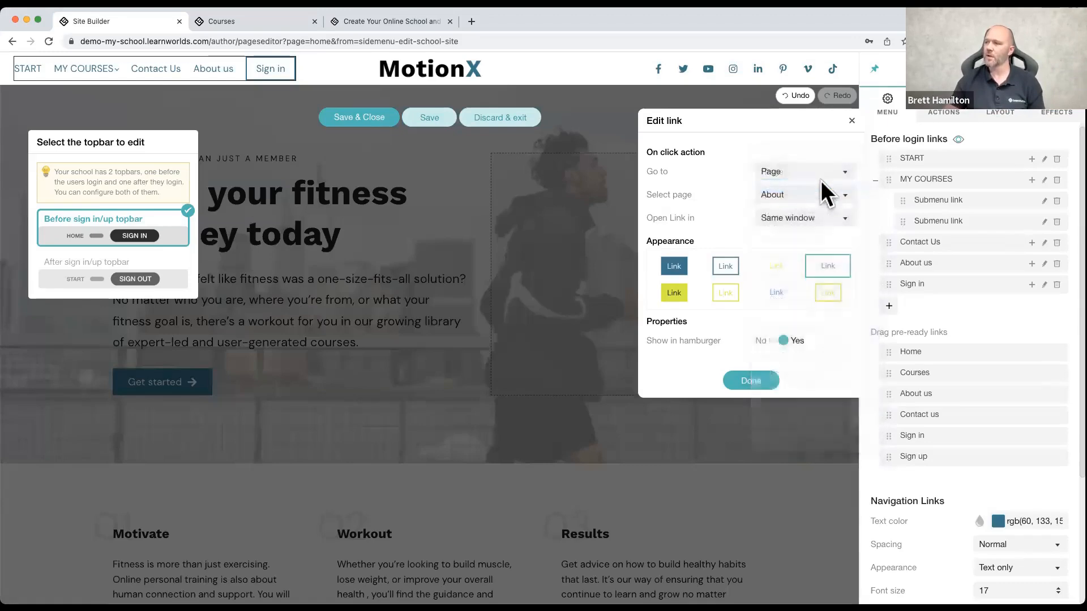
left_click(786, 193)
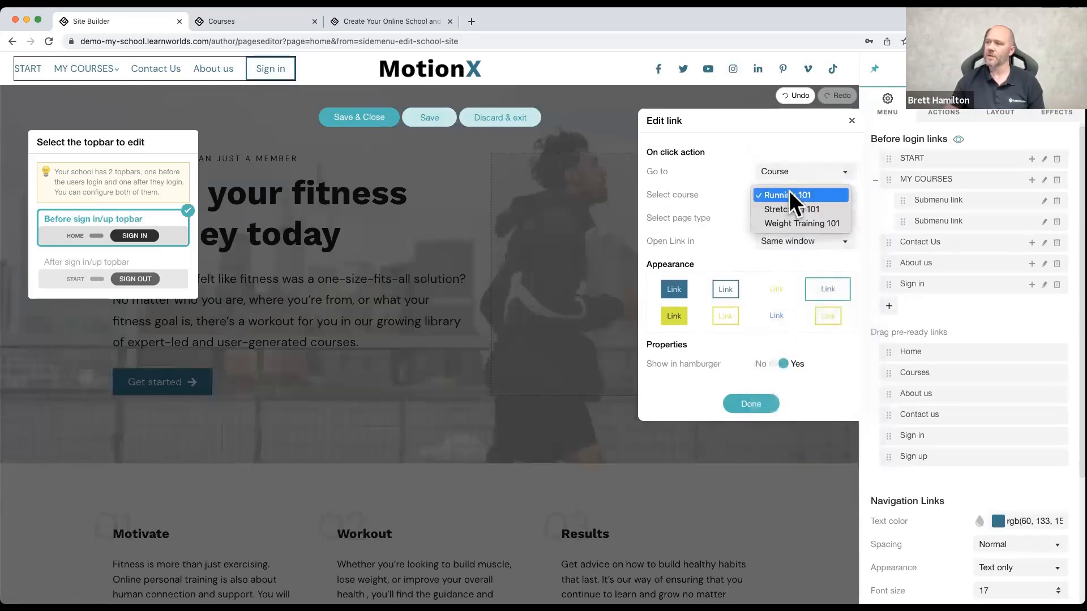
left_click(797, 222)
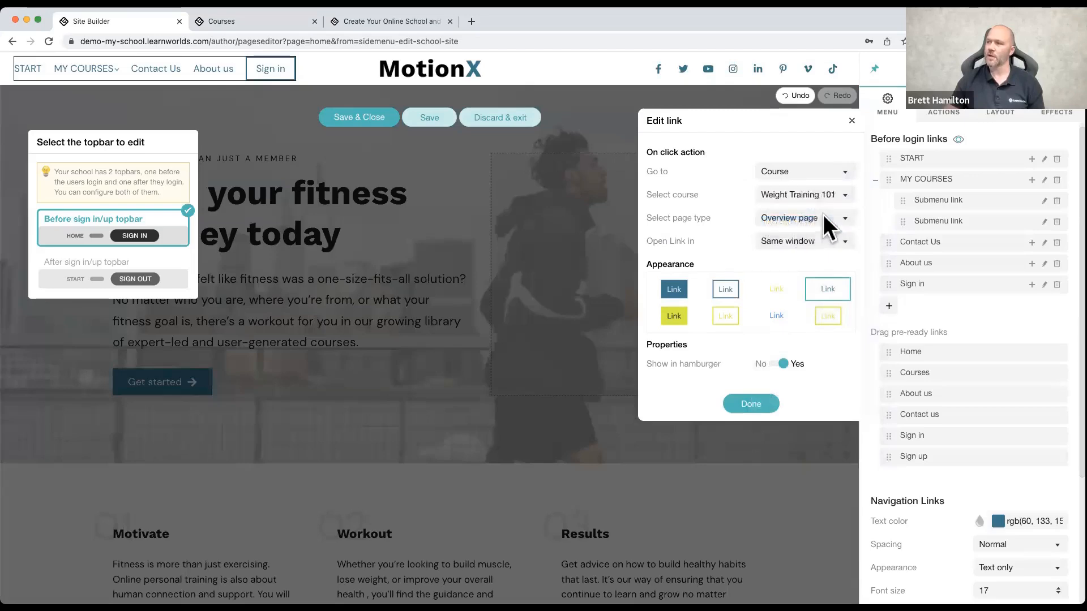
left_click(783, 217)
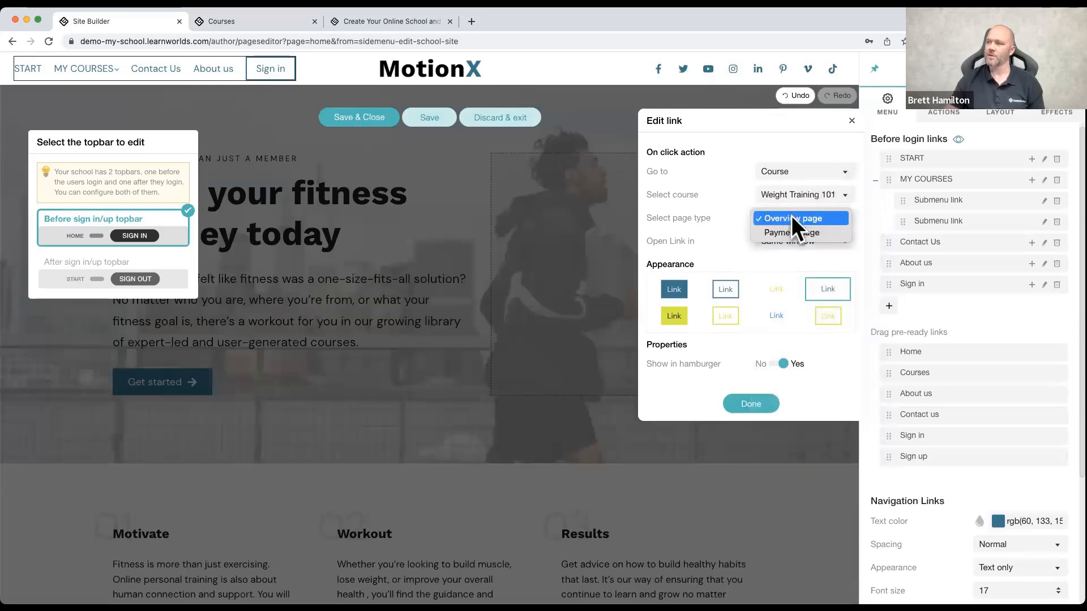
left_click(728, 213)
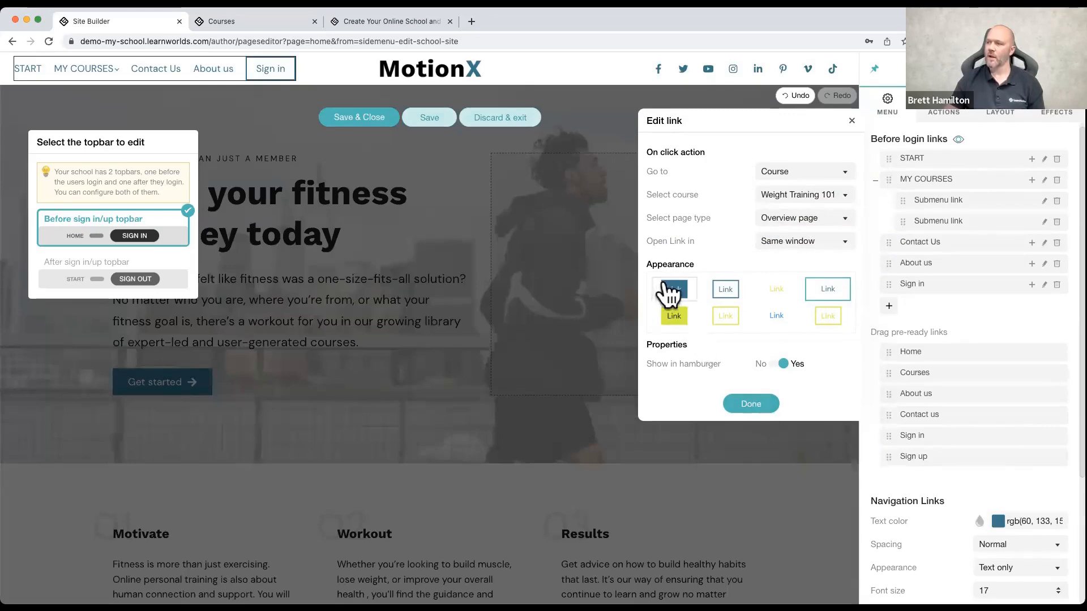
Step: Try the filled yellow appearance for the submenu link, choose the filled blue one instead, and finish the link edit
left_click(675, 318)
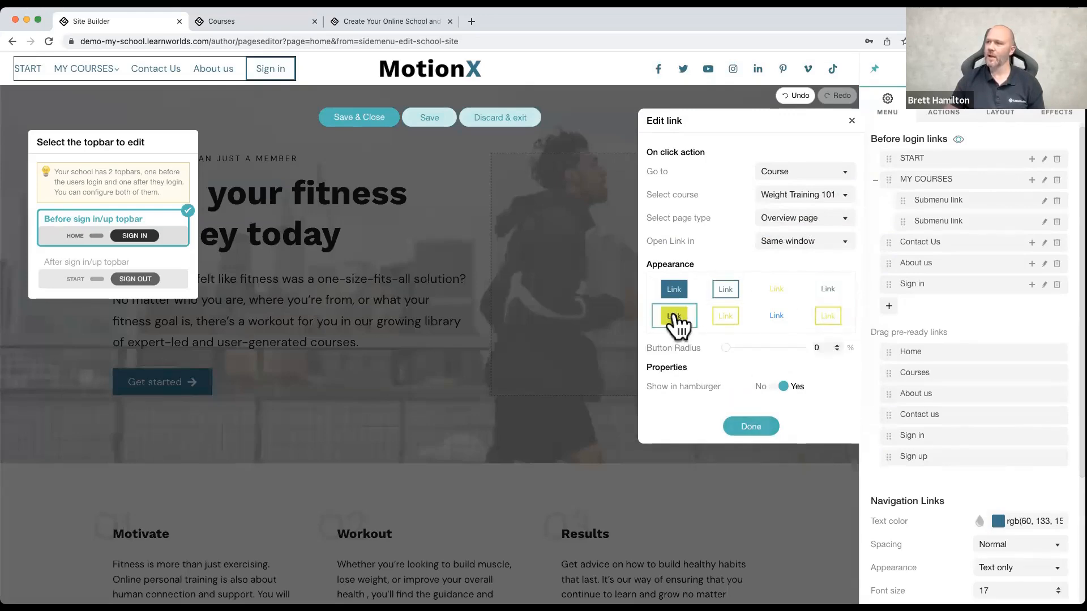
left_click(675, 290)
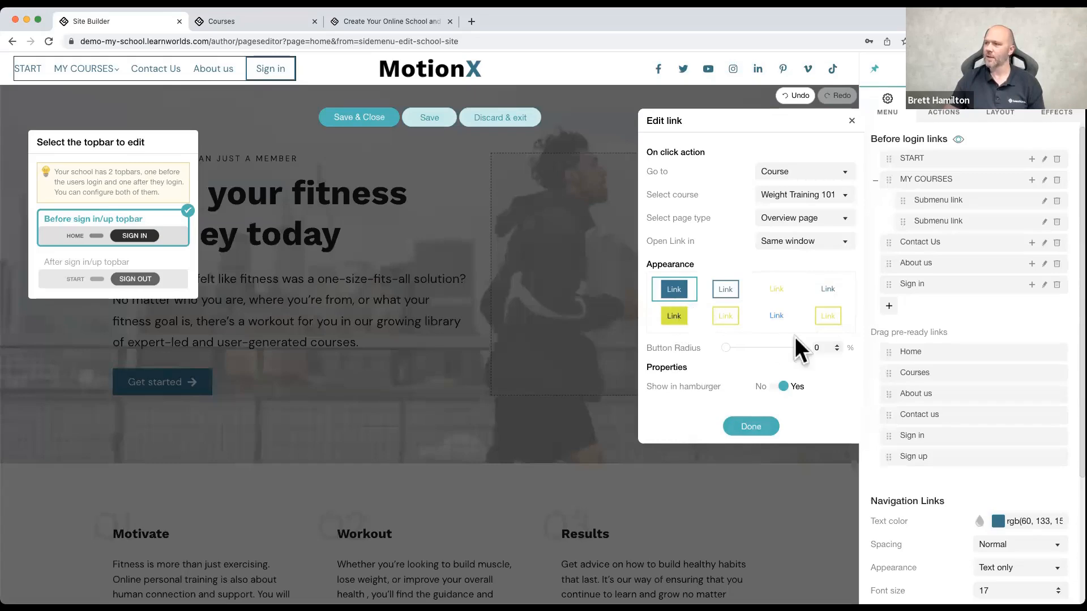
left_click(759, 422)
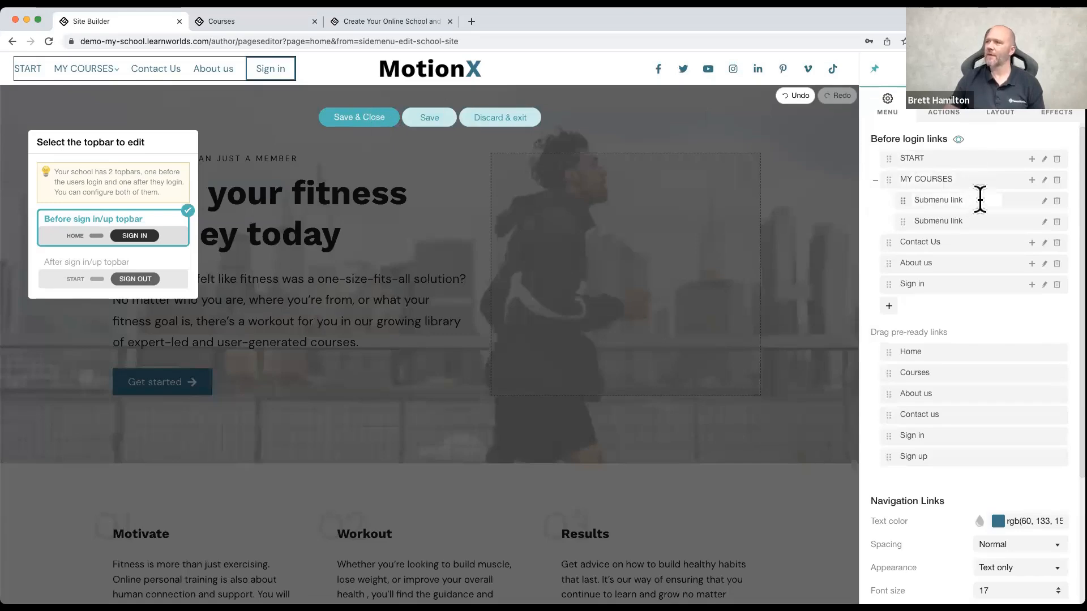
Step: Discard all topbar changes and exit the topbar editor
mouse_move(88, 64)
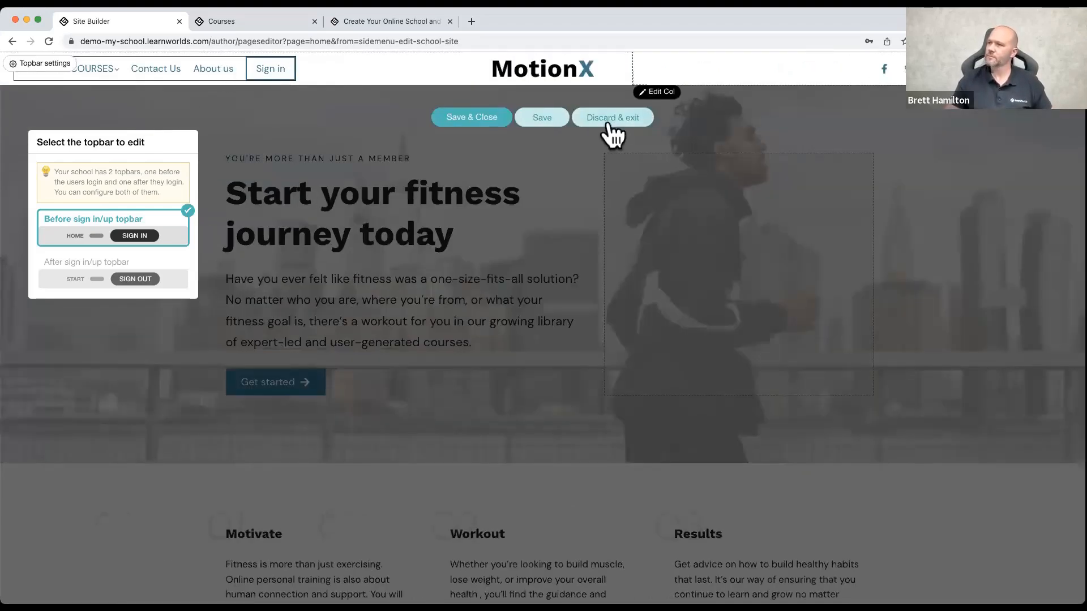
left_click(605, 119)
left_click(585, 360)
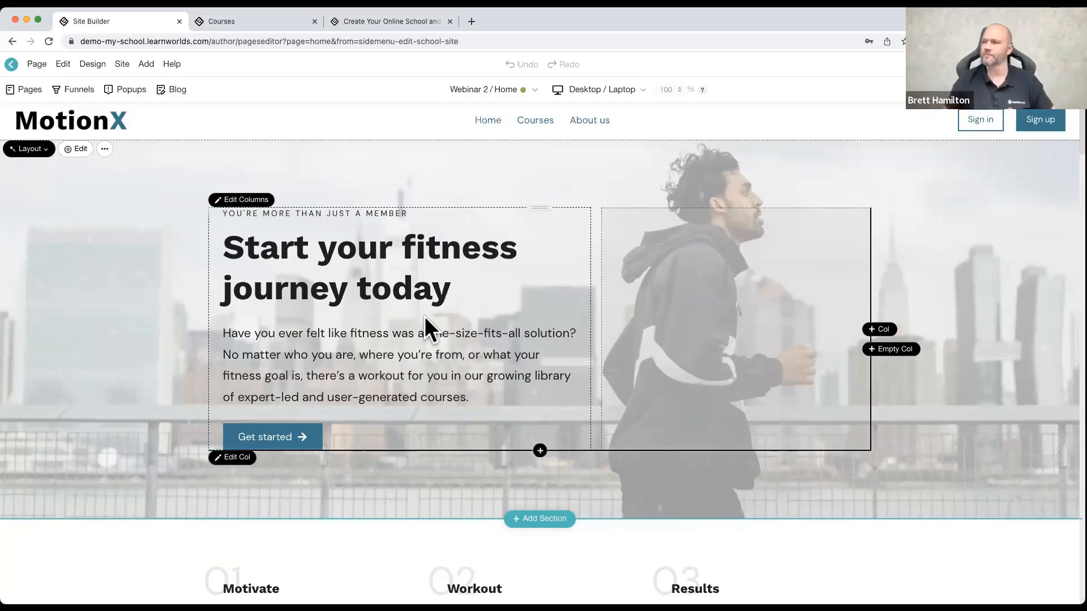
Step: Open the school footer for editing and change its layout to the light shutter design with contact details and a newsletter form
scroll(419, 199, "down", 15)
scroll(423, 196, "down", 20)
scroll(422, 196, "down", 3)
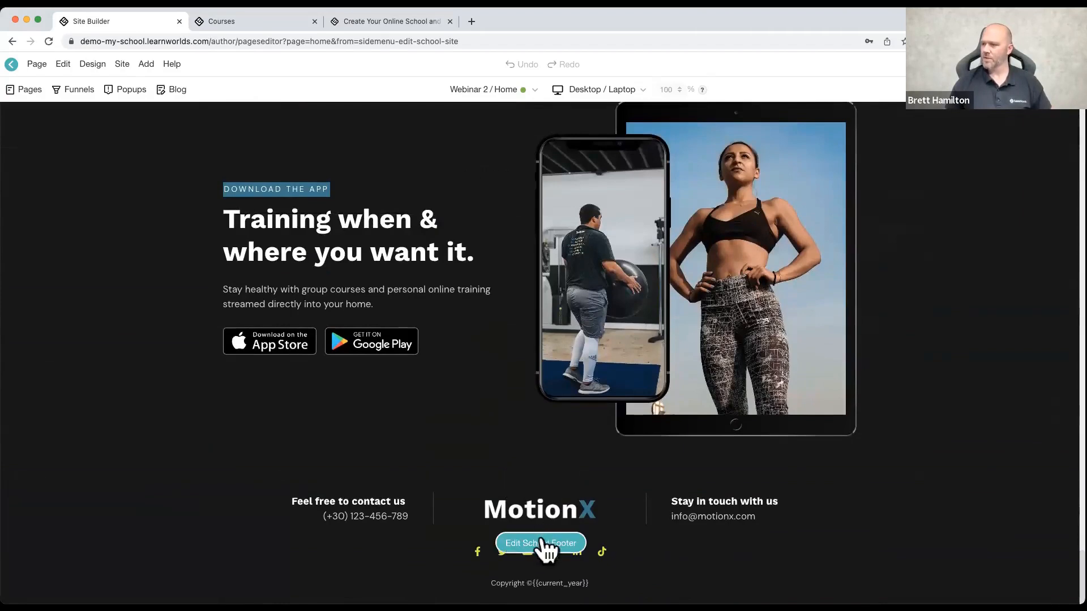
left_click(541, 544)
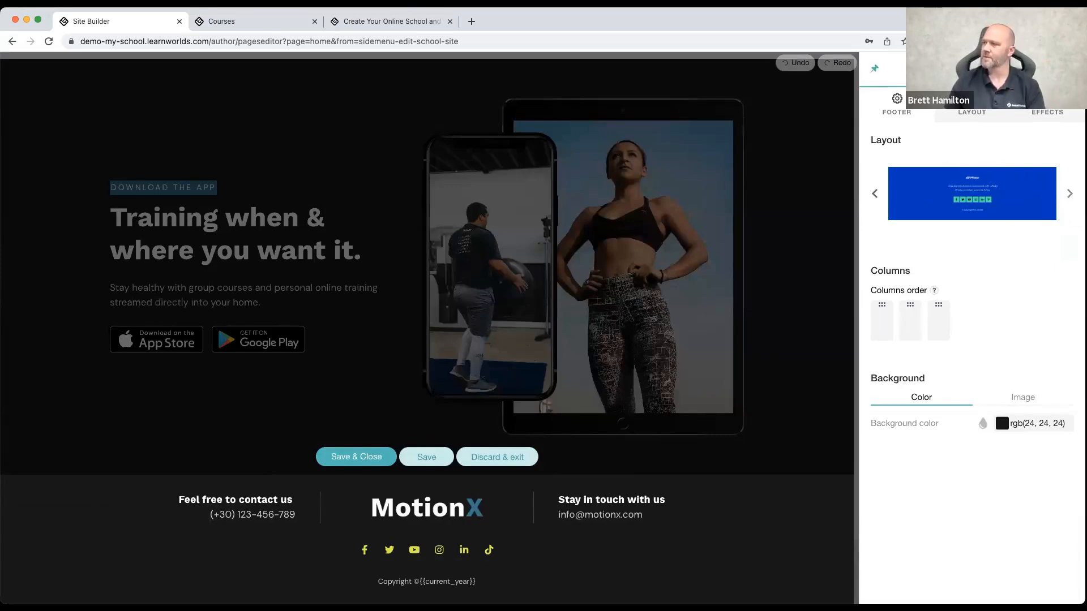
left_click(1069, 193)
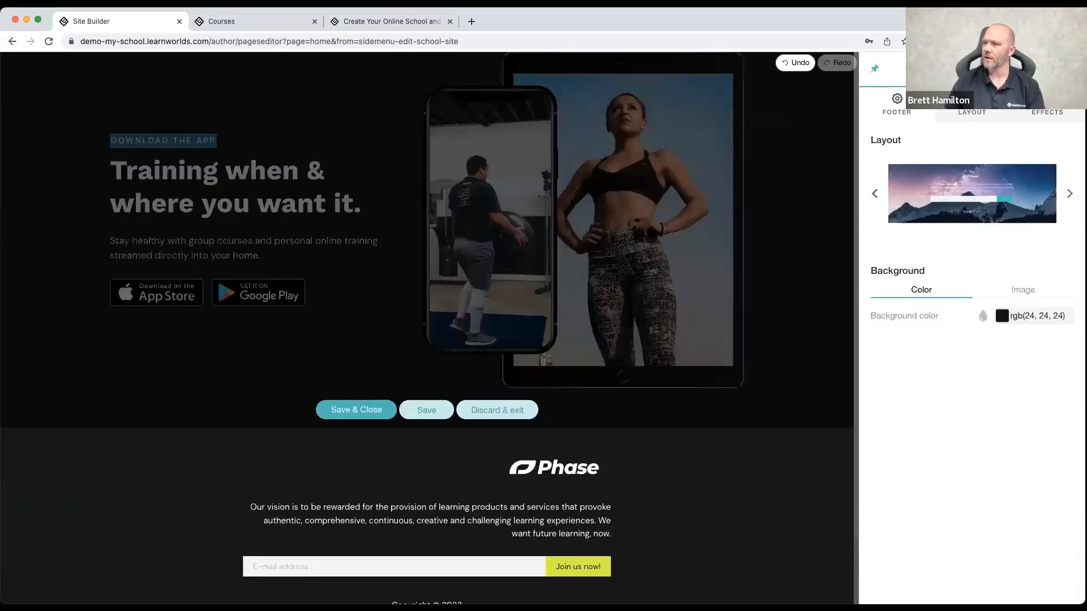
left_click(1069, 194)
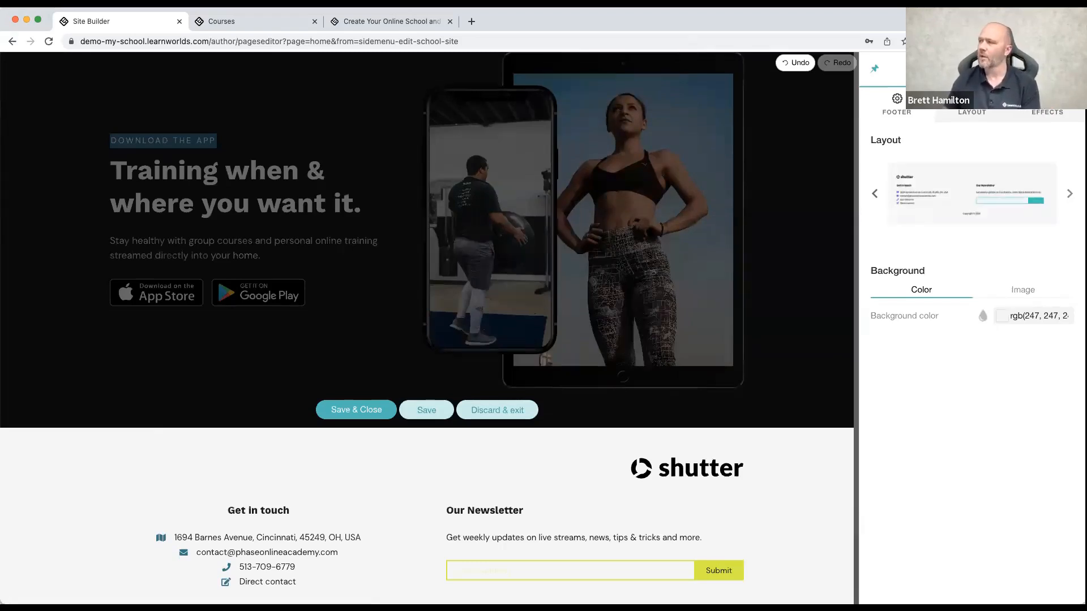
Step: Change the school footer to the layout with a newsletter form, Pages and Policy Pages columns, and inspect the text settings of its links
left_click(1069, 194)
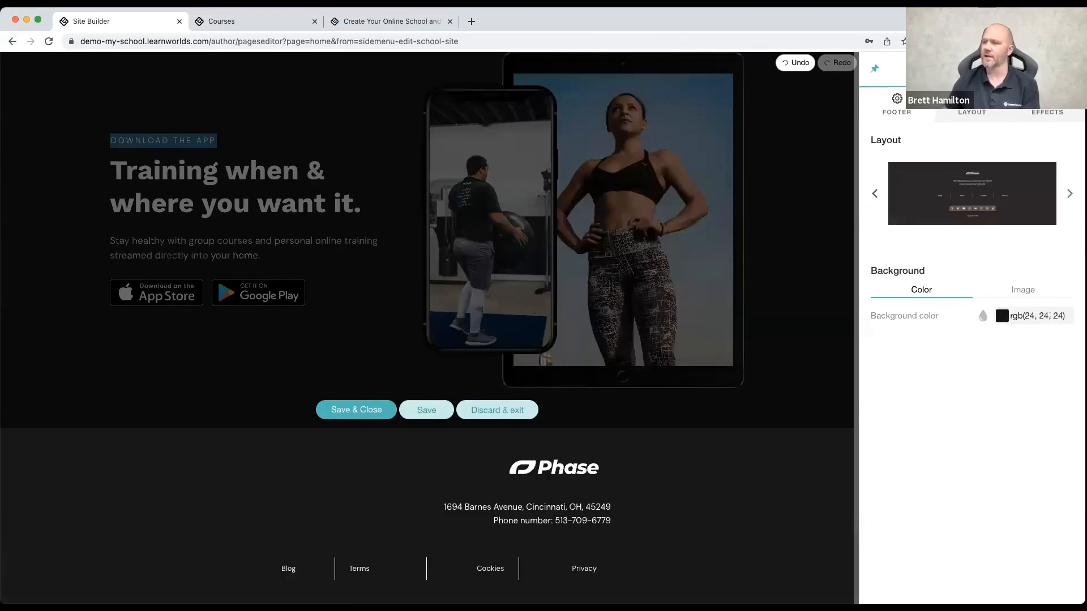
left_click(1069, 194)
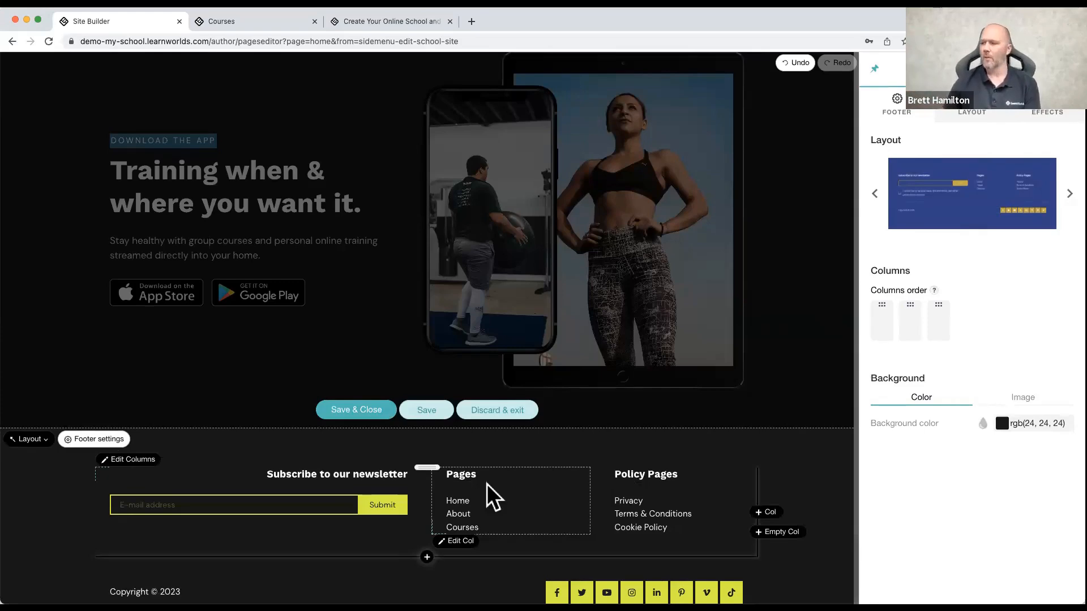
left_click(464, 513)
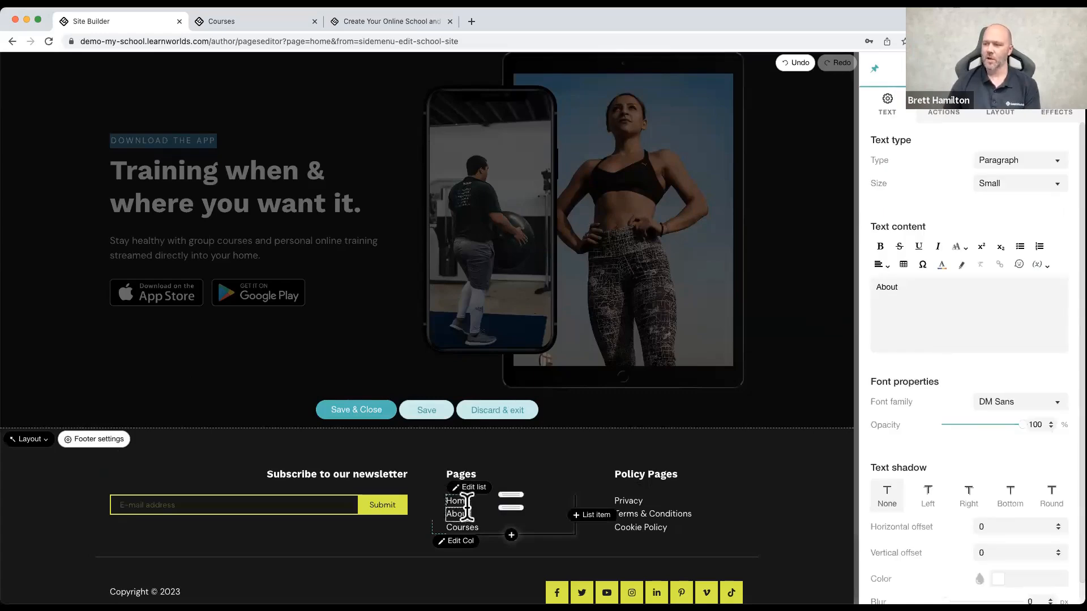
left_click(466, 525)
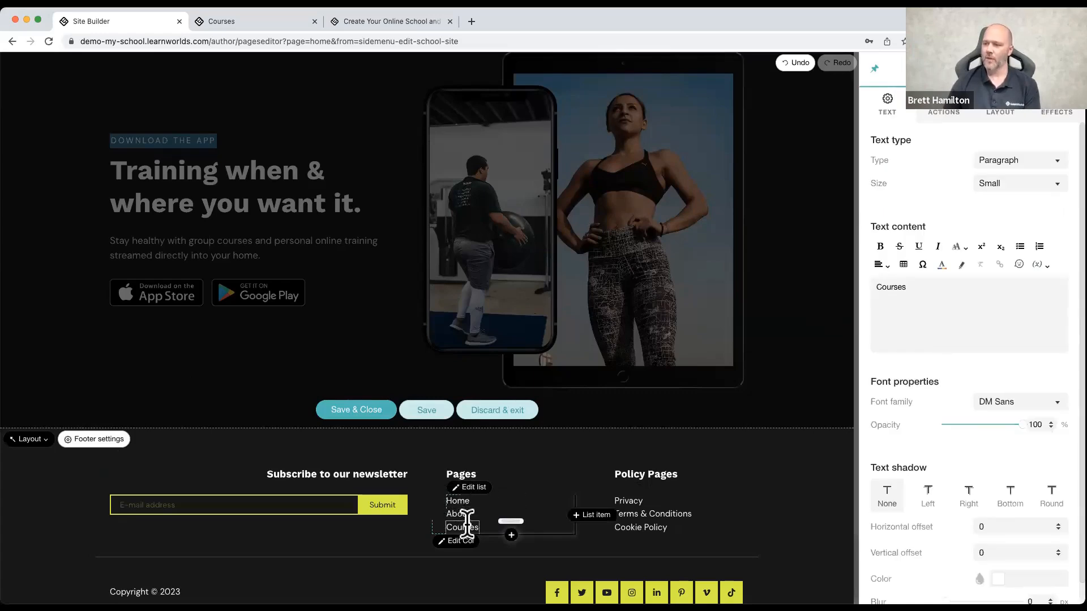
left_click(628, 500)
left_click(630, 513)
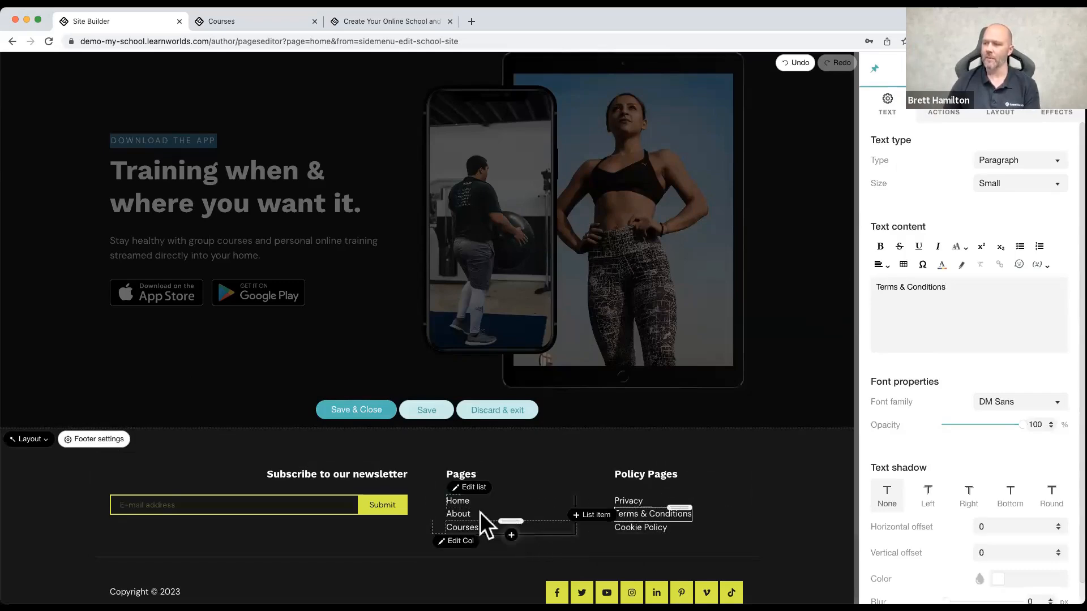
Step: Set the on-click action of the Home link in the footer's Pages column to go to the Home page
left_click(464, 502)
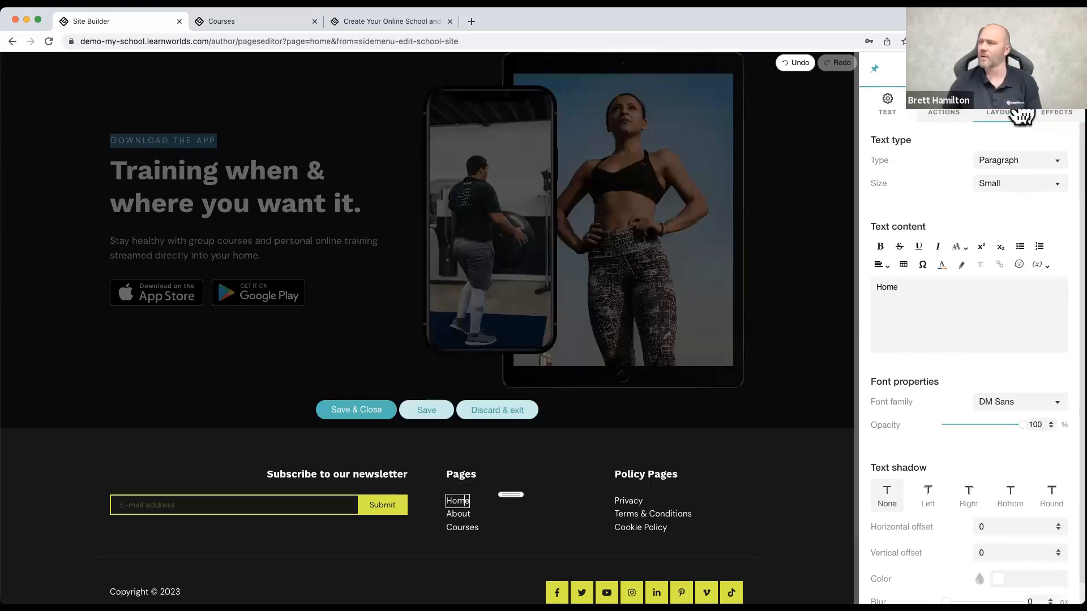
left_click(946, 113)
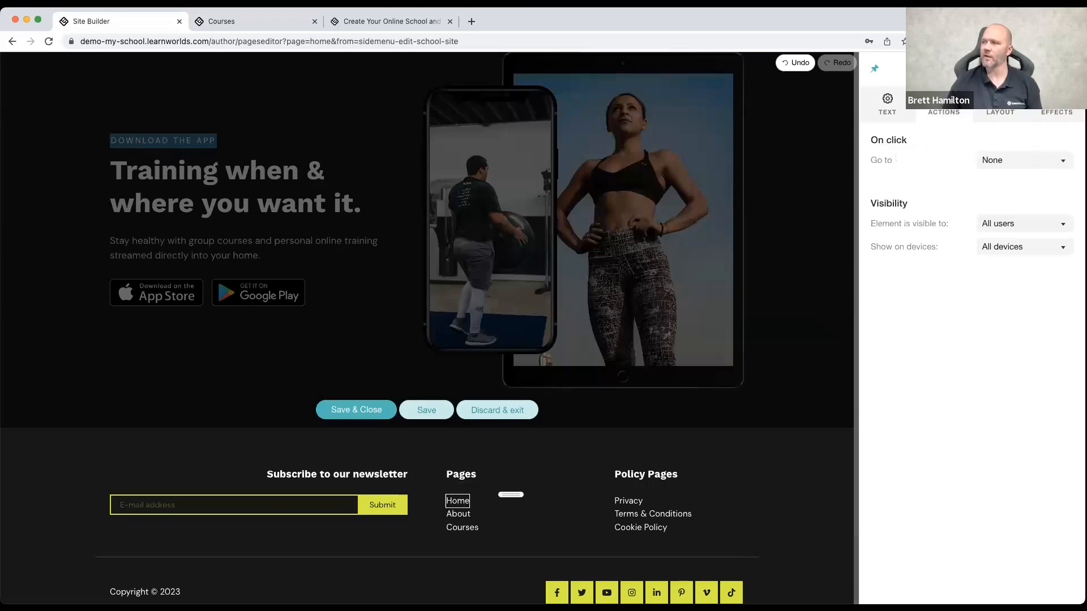
left_click(981, 159)
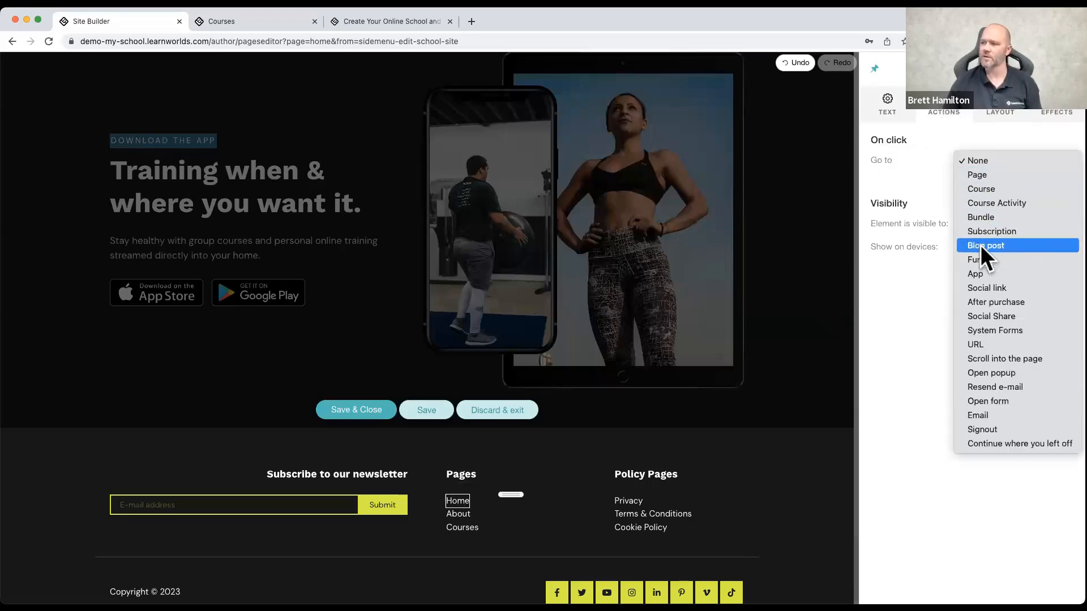
left_click(984, 176)
left_click(999, 182)
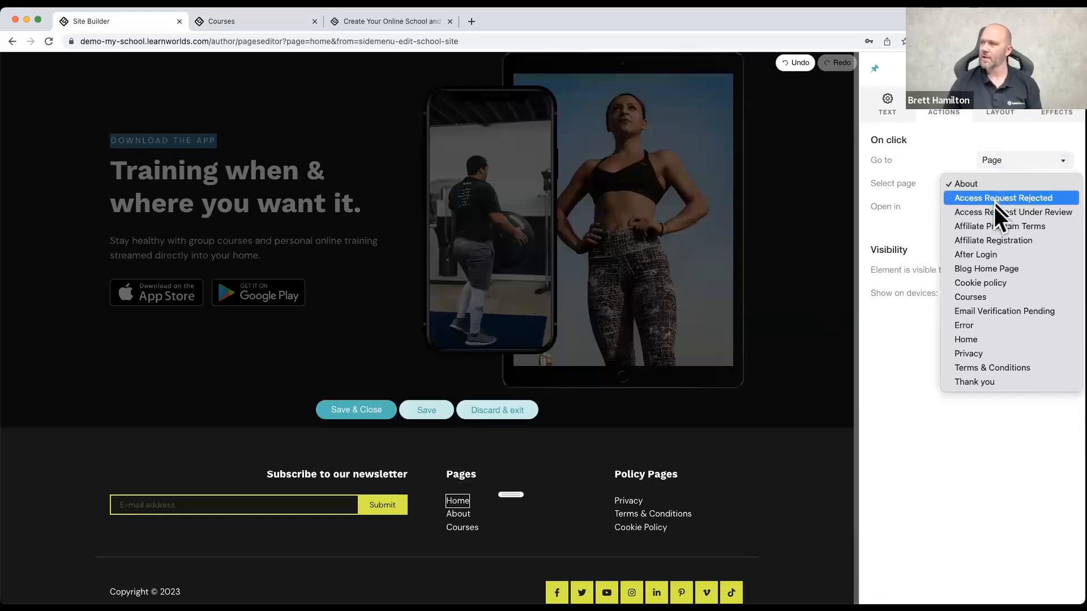
left_click(1002, 338)
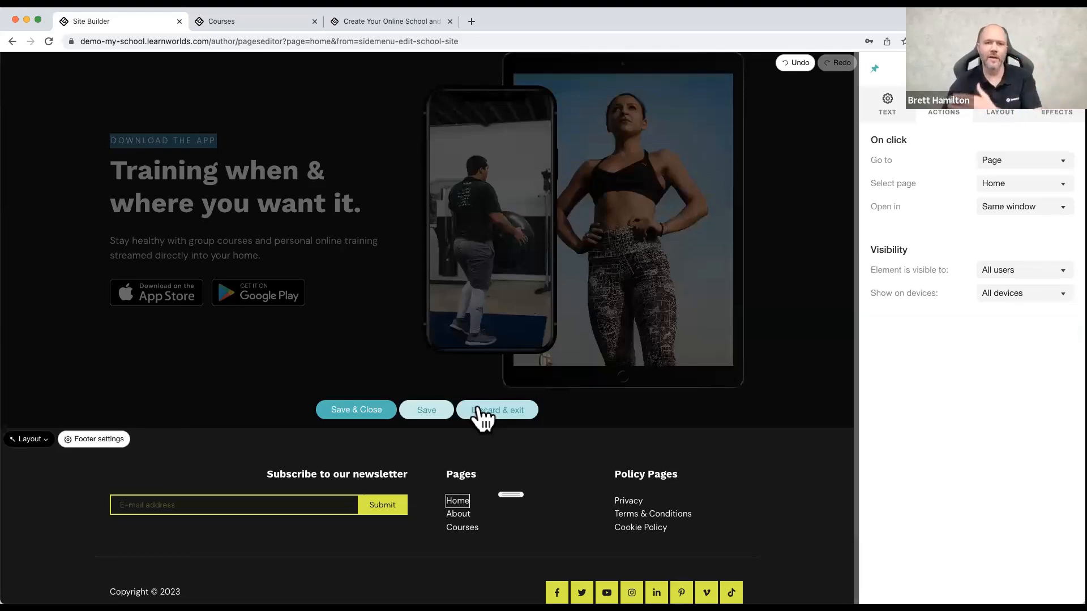
Step: Discard all footer changes, confirm the reset, and return to the home page's hero section
left_click(504, 414)
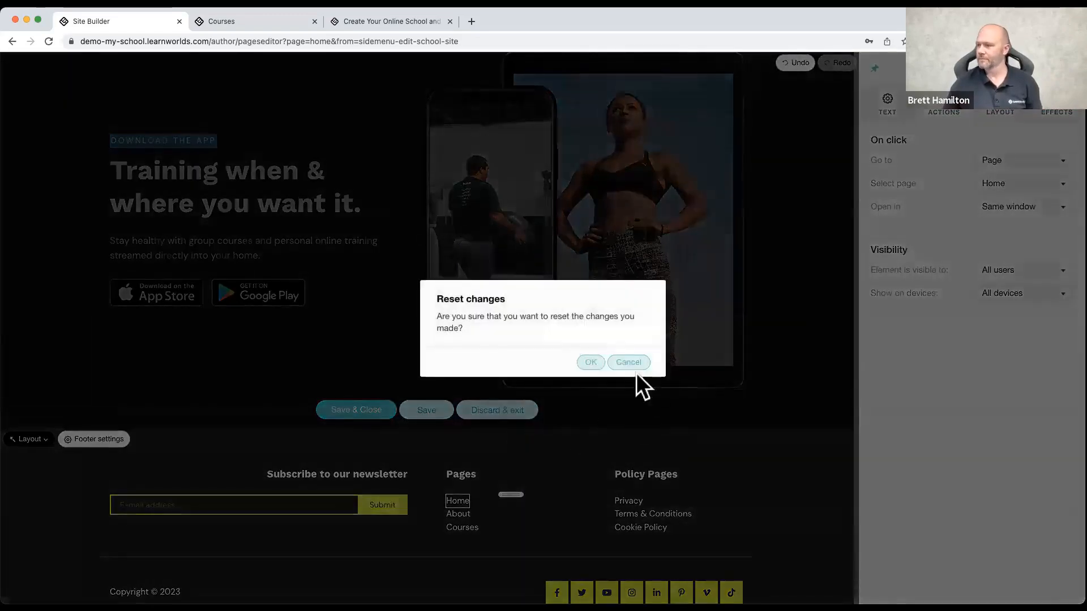
left_click(583, 365)
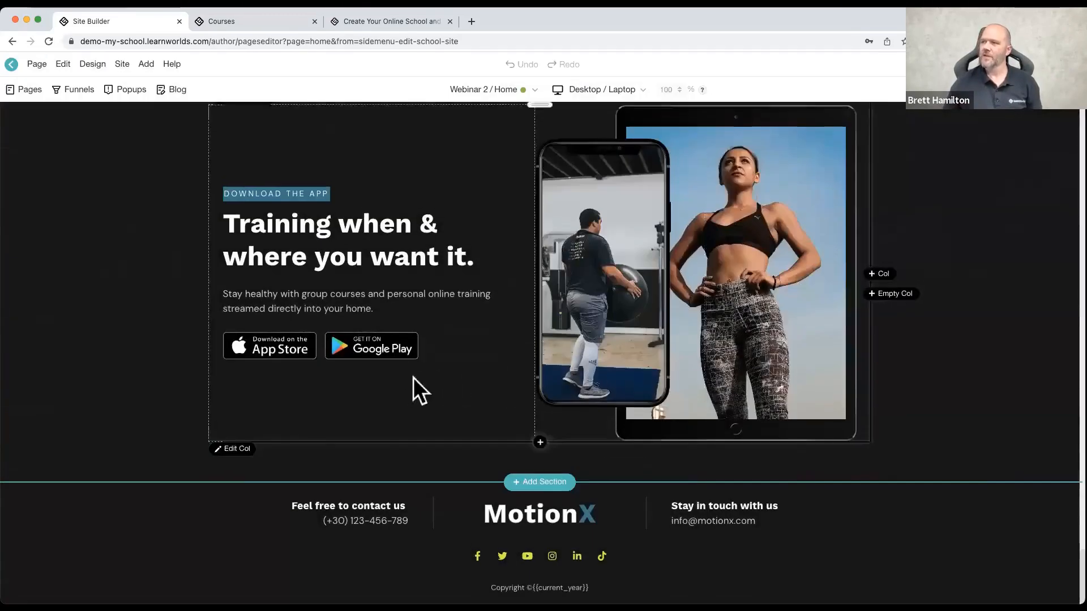
scroll(320, 314, "up", 20)
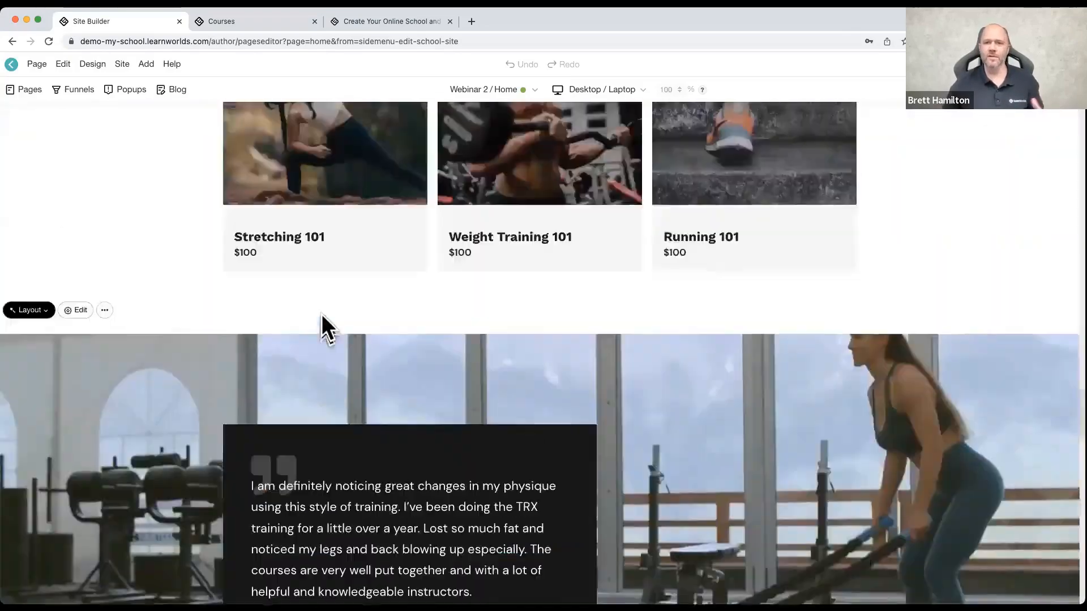
scroll(321, 314, "up", 20)
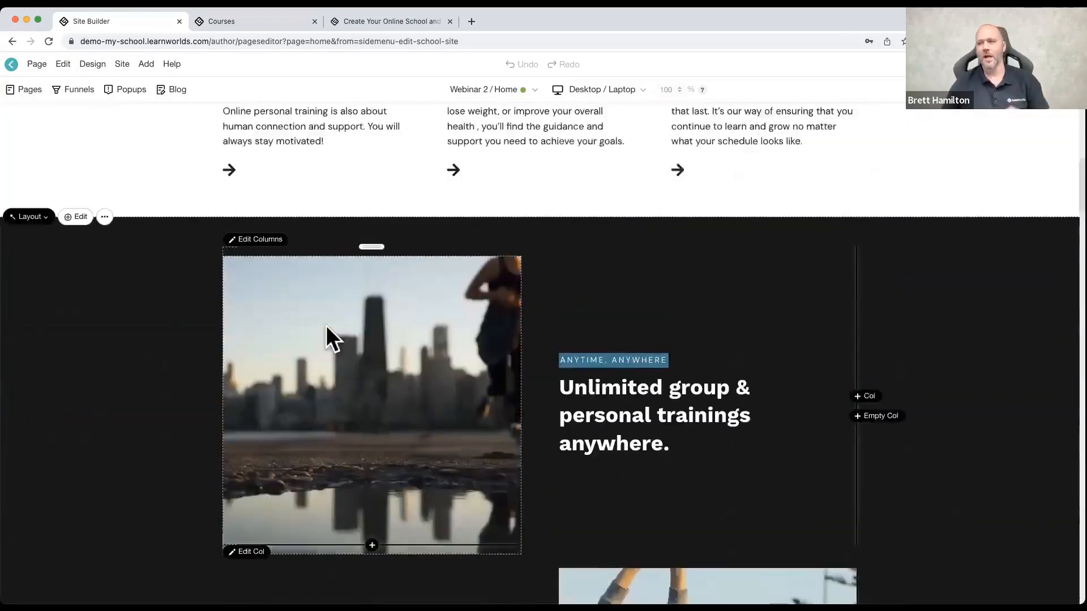
scroll(325, 328, "up", 1)
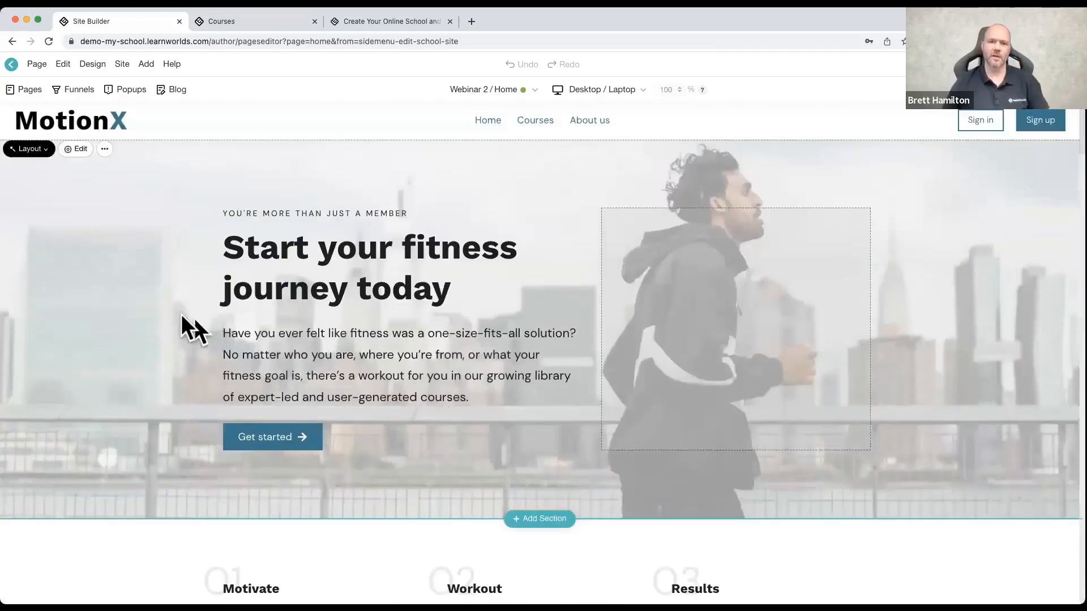
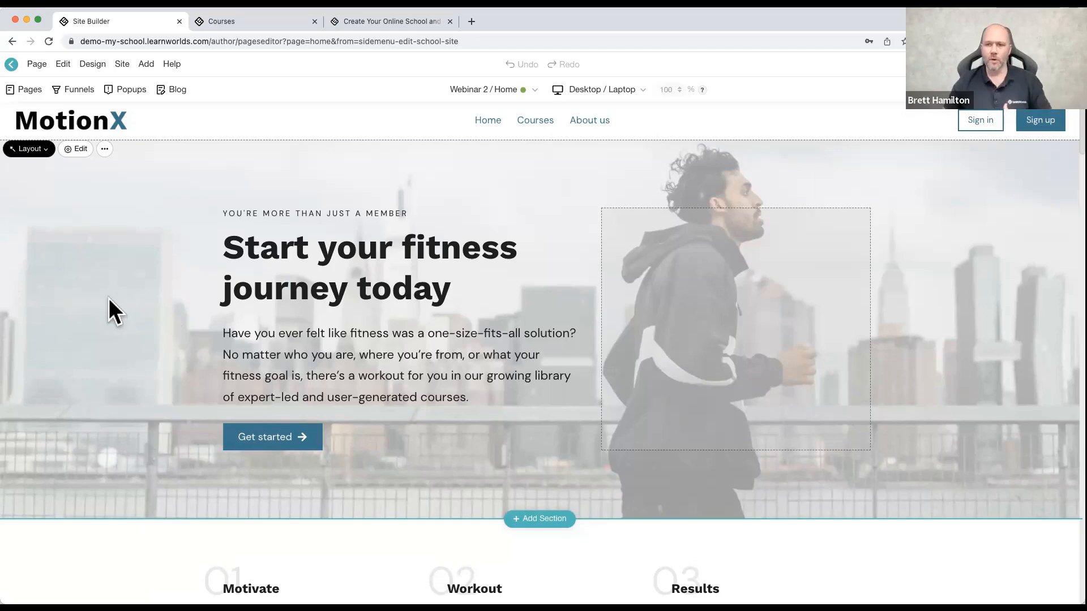
Step: Open the hero section's settings, move the section three places down the page and return it to its original position
left_click(86, 207)
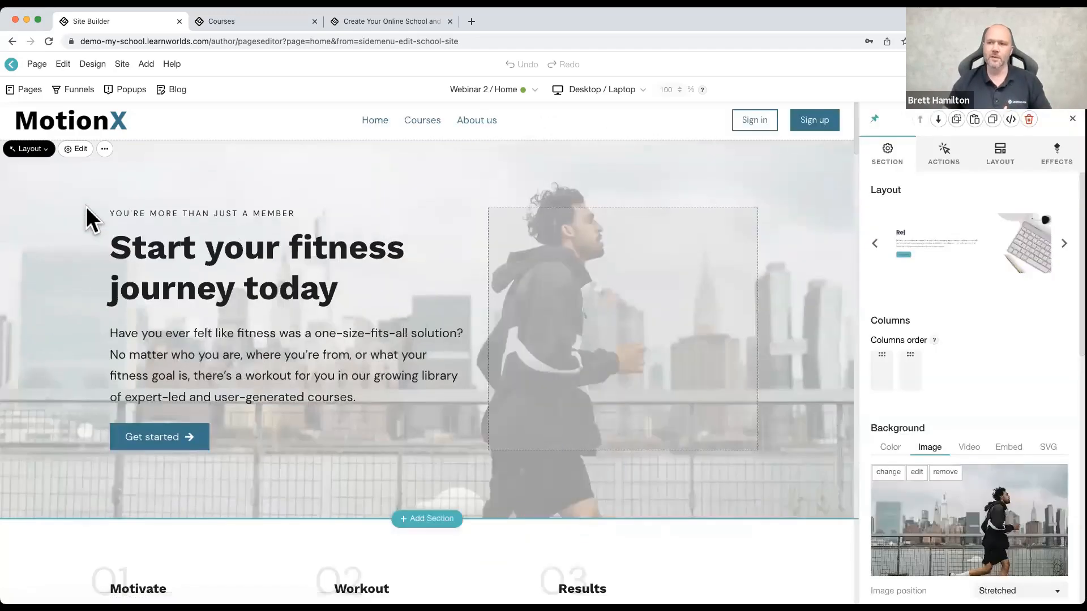
left_click(938, 120)
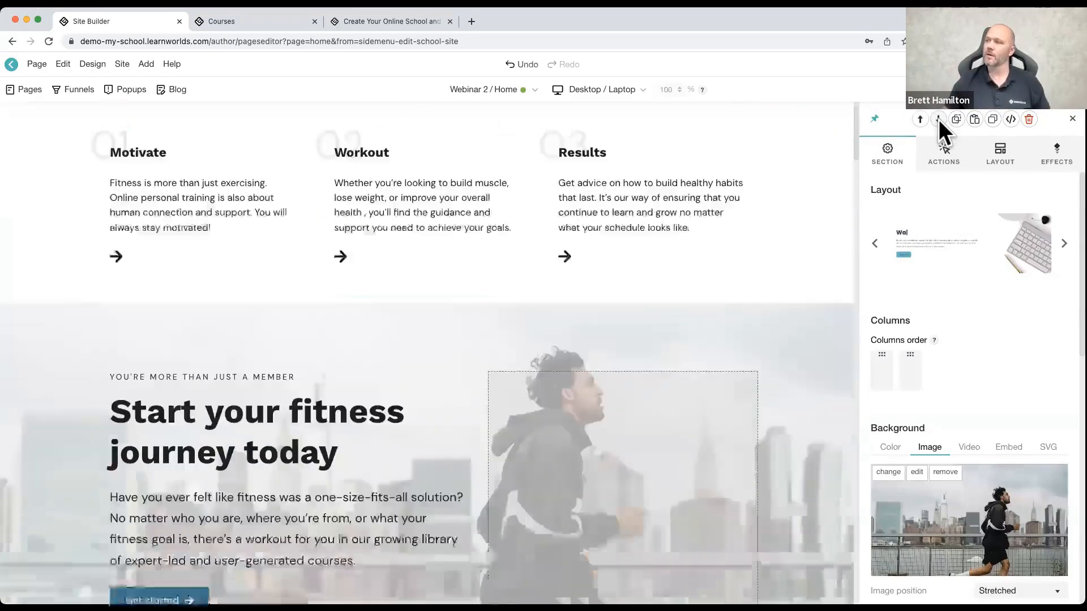
left_click(938, 120)
left_click(938, 120)
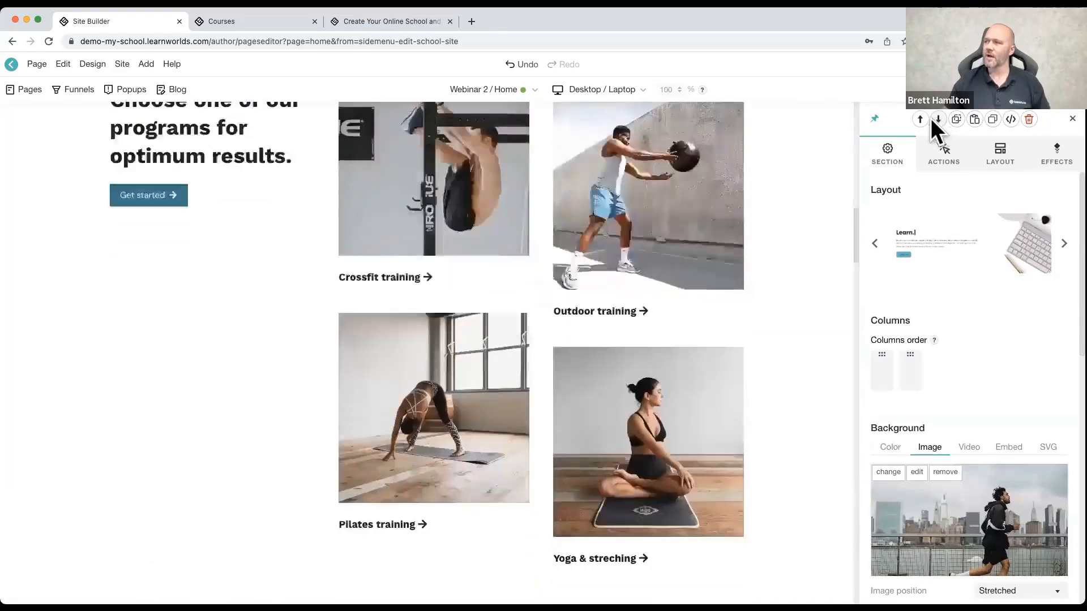
left_click(922, 118)
left_click(921, 118)
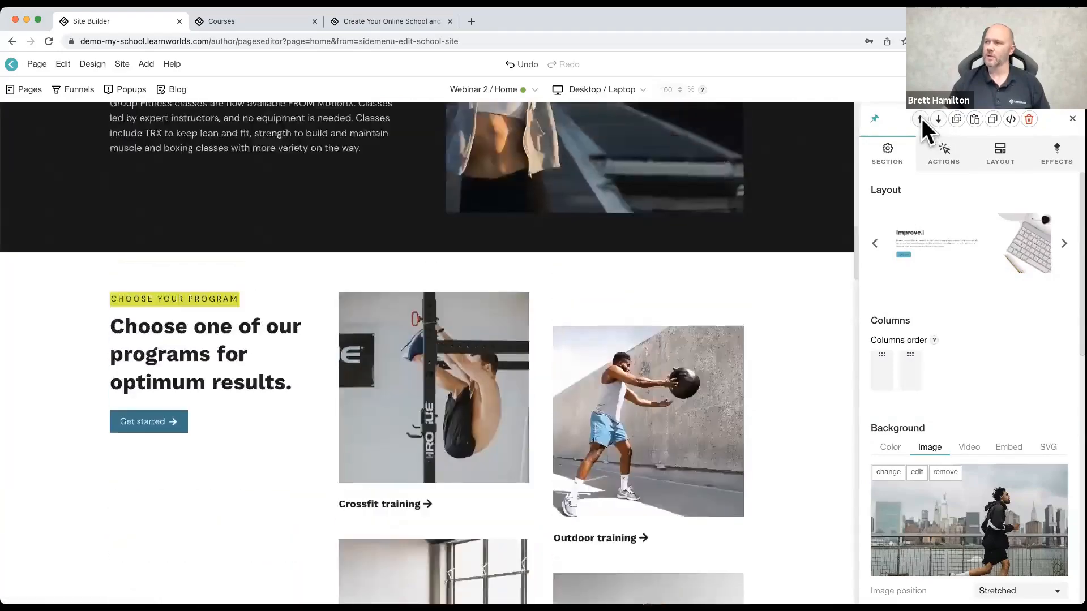
left_click(921, 118)
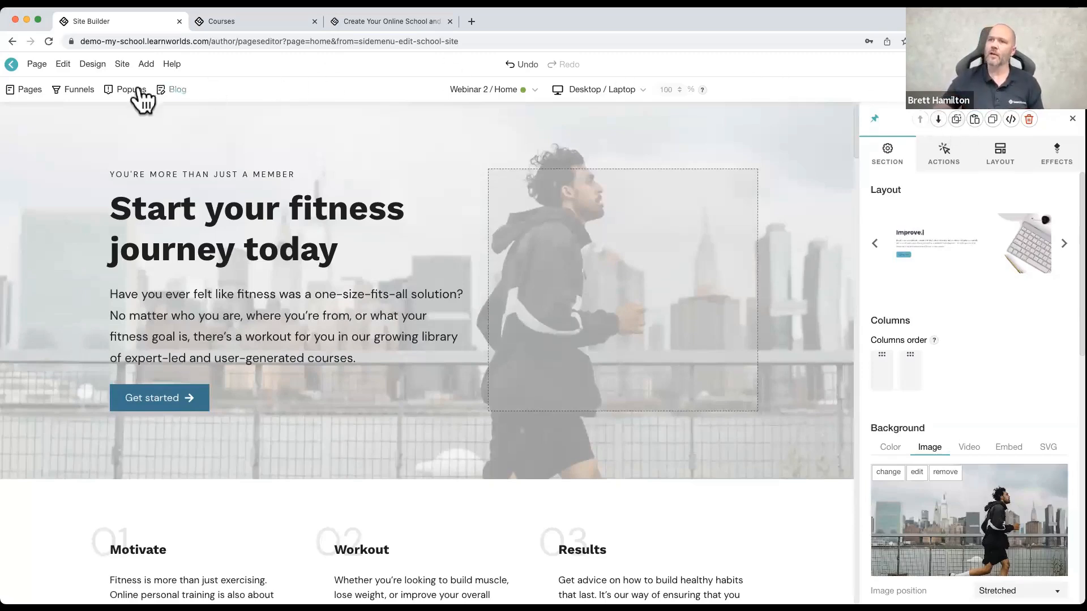
Step: Open the About page from the list of all pages, answering the prompt about unsaved changes
left_click(23, 94)
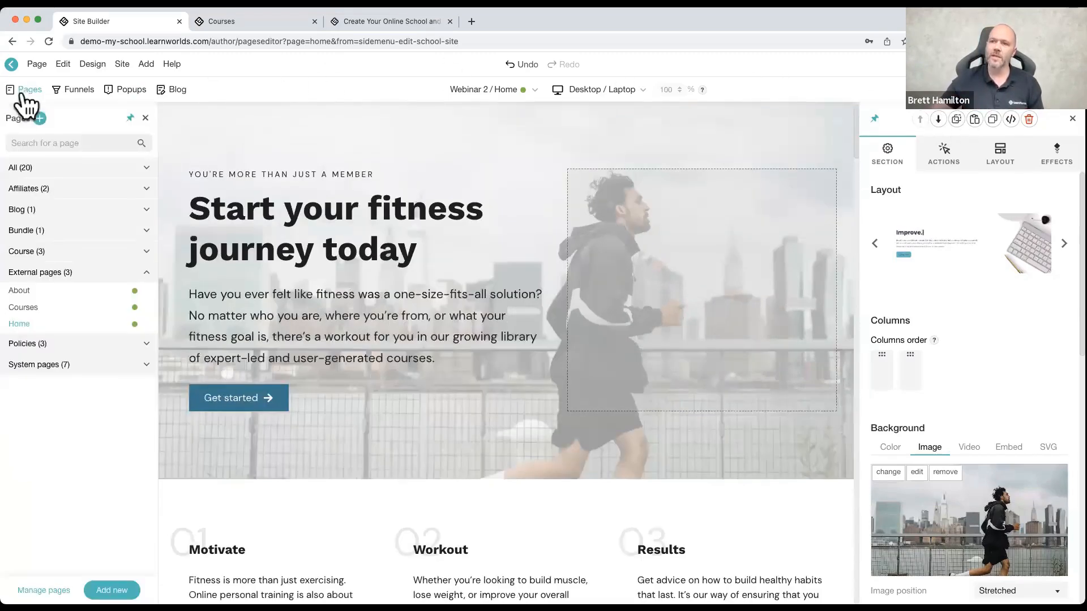
left_click(24, 168)
left_click(28, 186)
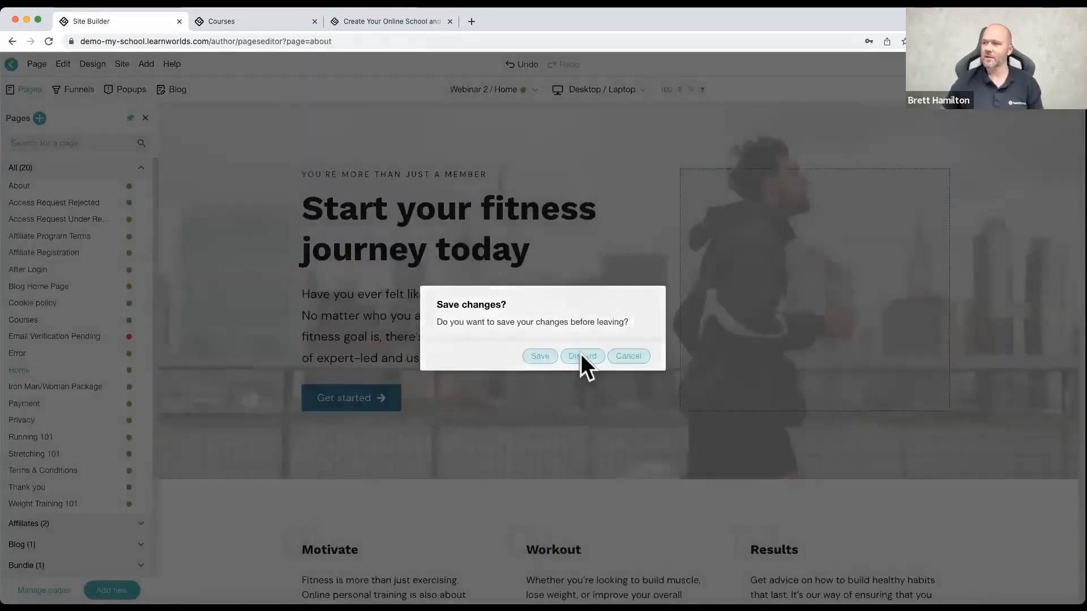
left_click(582, 356)
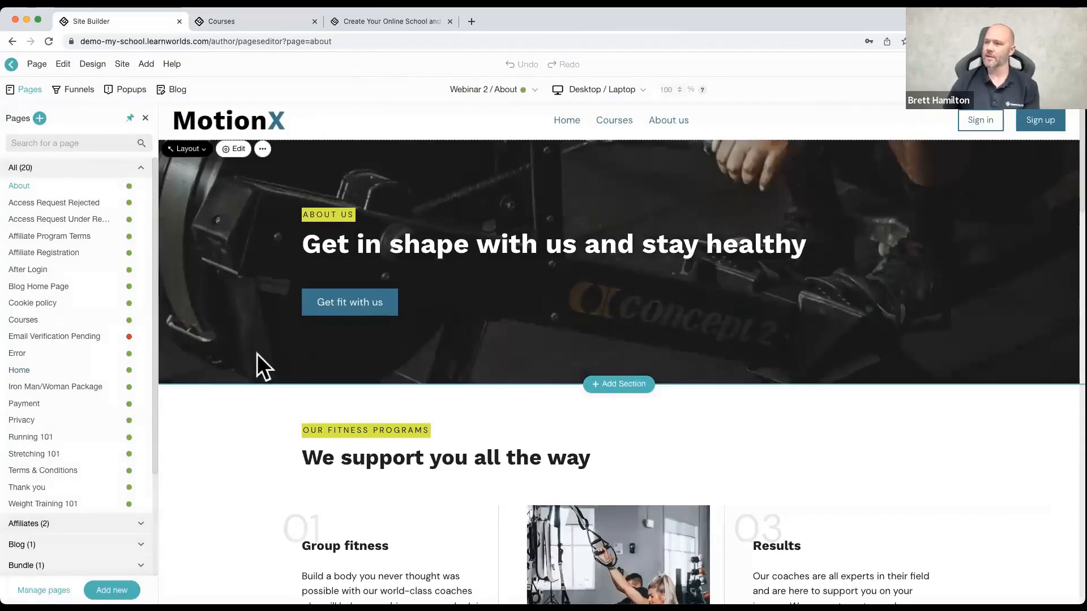
Step: Paste the copied home page hero section below the About page's "Get in shape with us and stay healthy" section
left_click(256, 354)
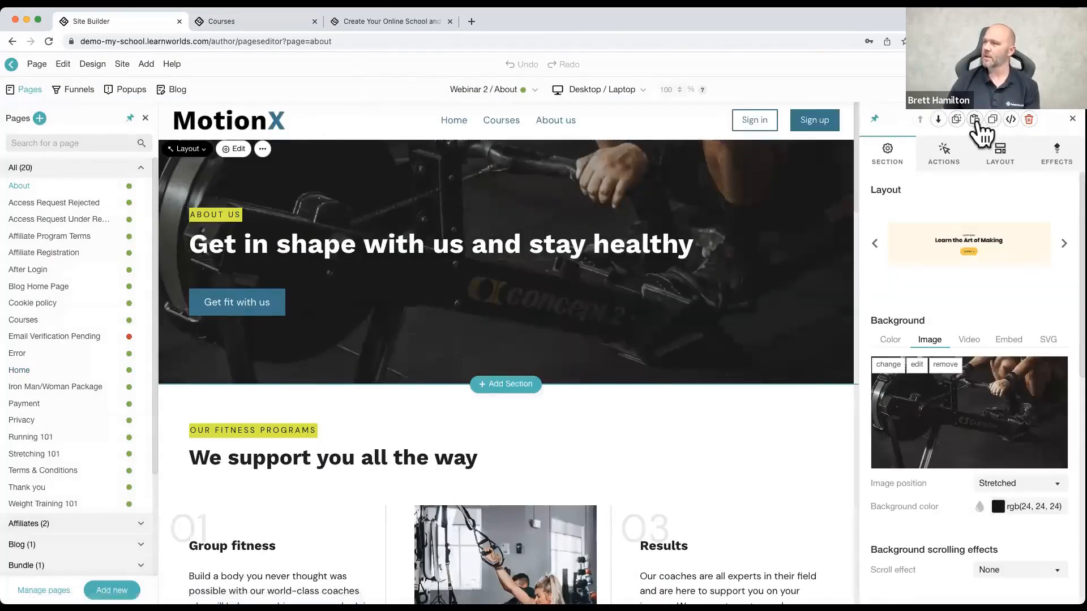
left_click(974, 121)
scroll(504, 416, "down", 3)
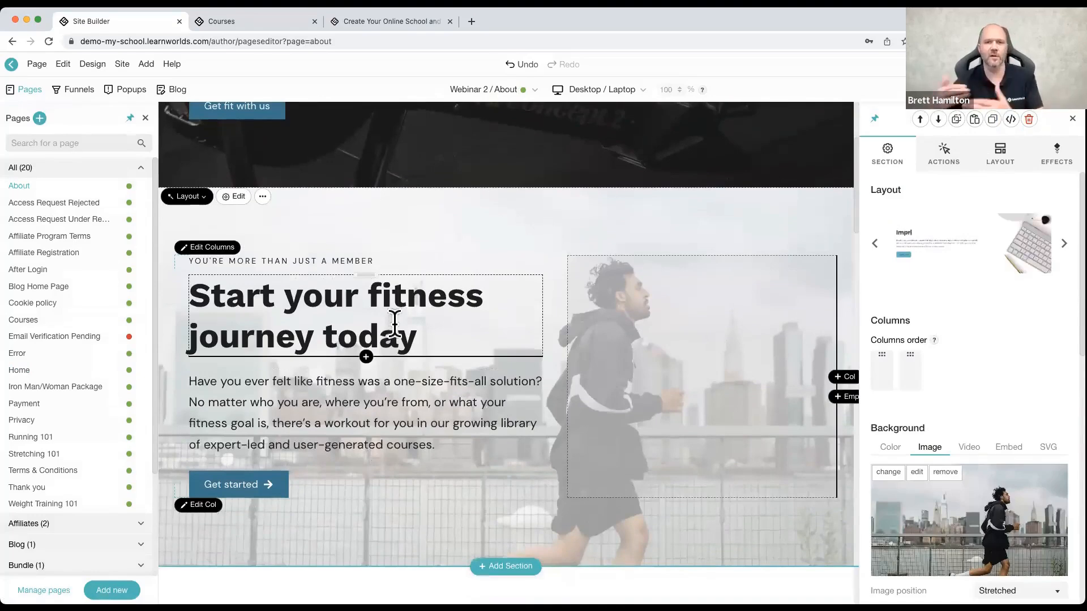
left_click(196, 197)
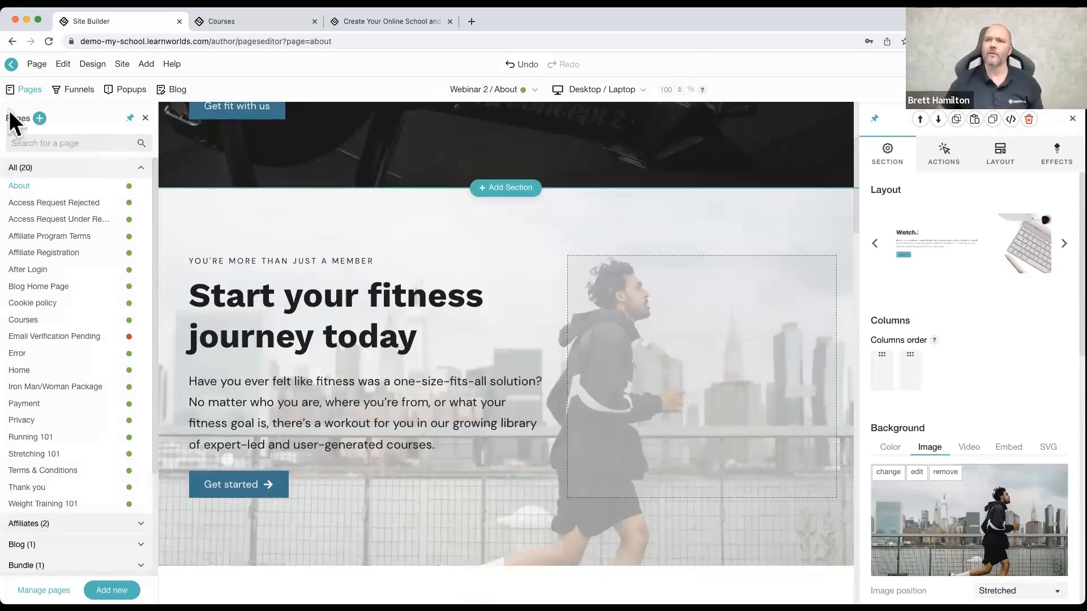
Step: Search the pages for "home" and open the Home page, answering the prompt about unsaved changes
left_click(28, 140)
type("home")
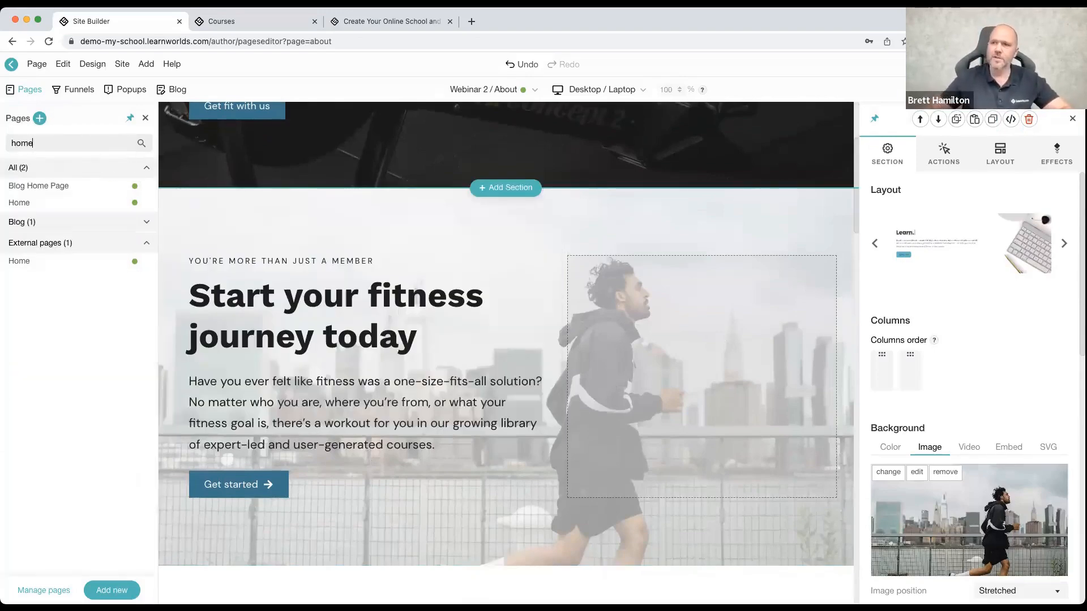
left_click(24, 202)
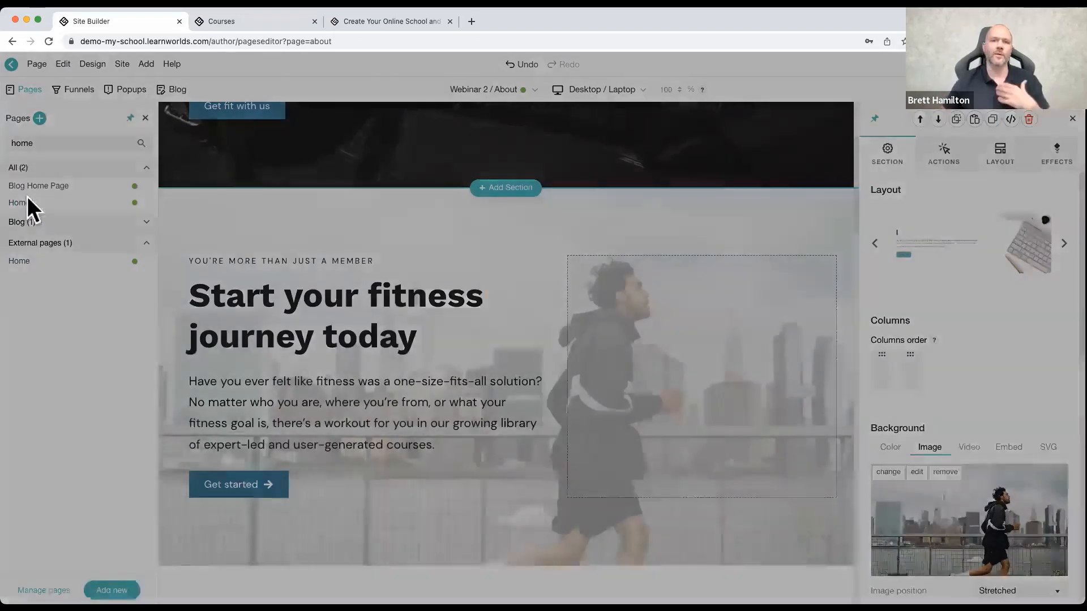
left_click(582, 357)
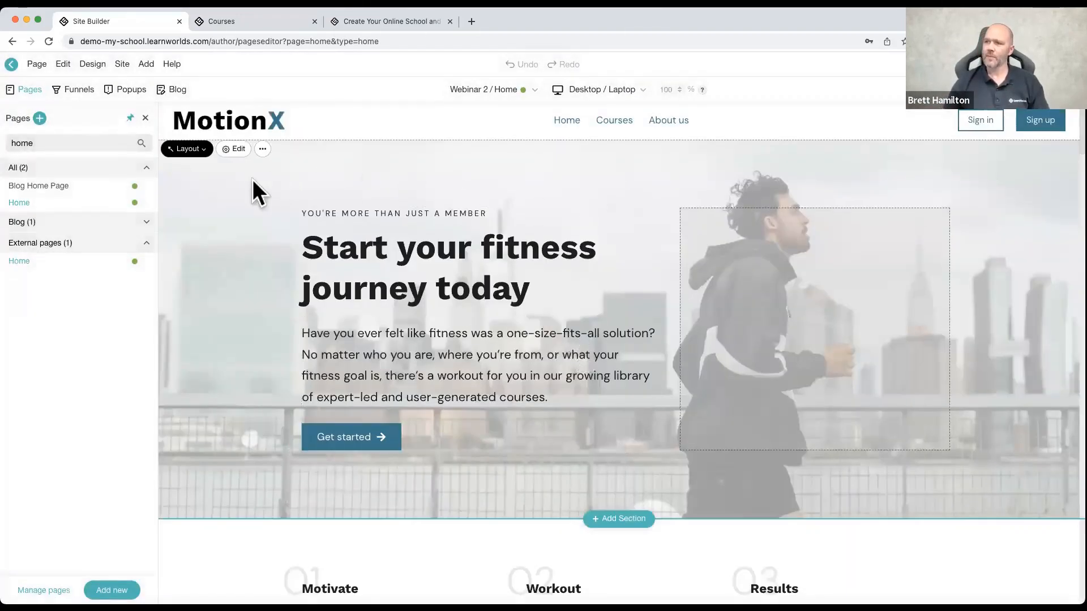
Step: Open the hero section's settings, close the page list and browse the layouts available for the hero
left_click(222, 196)
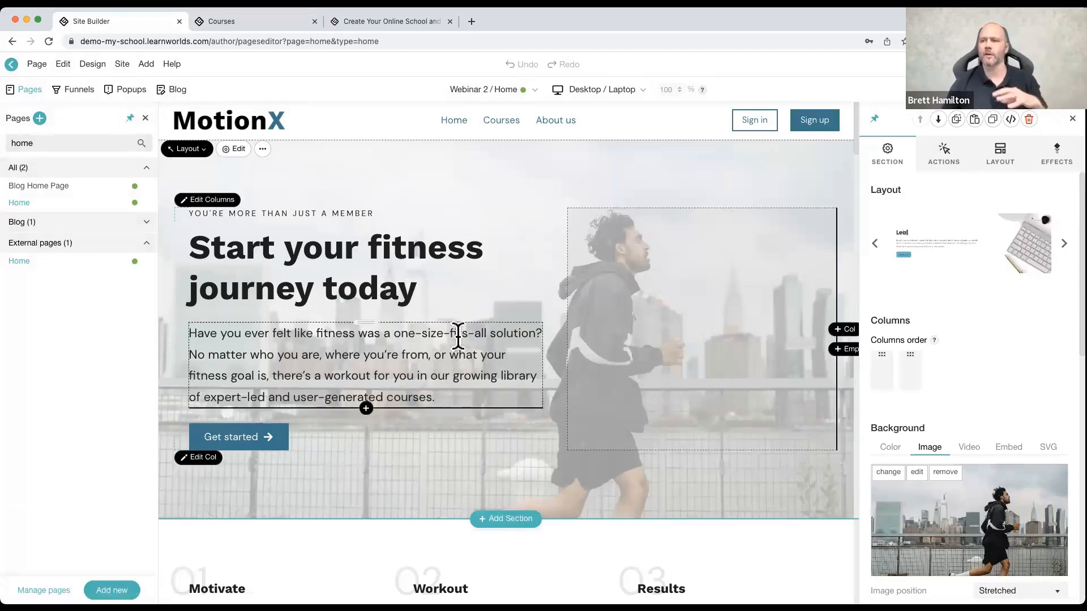
left_click(145, 117)
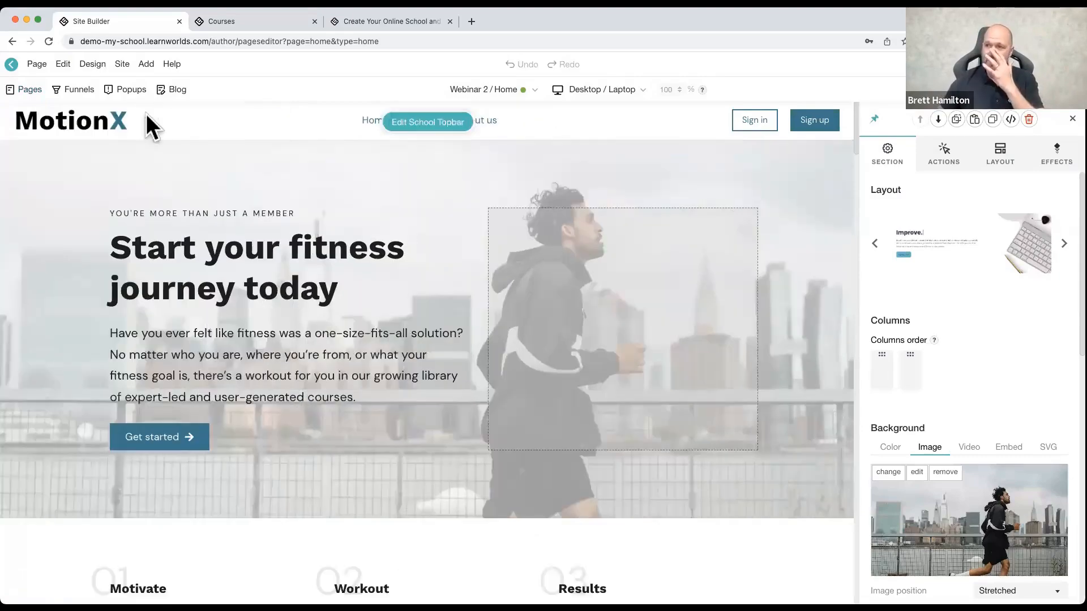
left_click(41, 150)
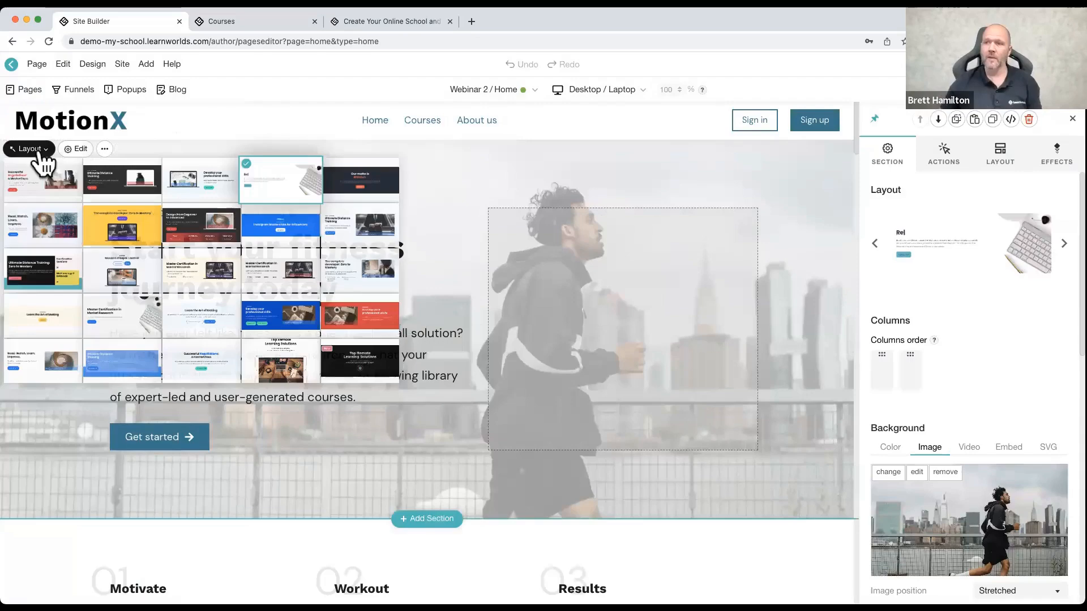
left_click(35, 150)
Step: Change the dark "Unlimited group & personal trainings anywhere" section to the light layout with a laptop beside four features
scroll(475, 287, "down", 5)
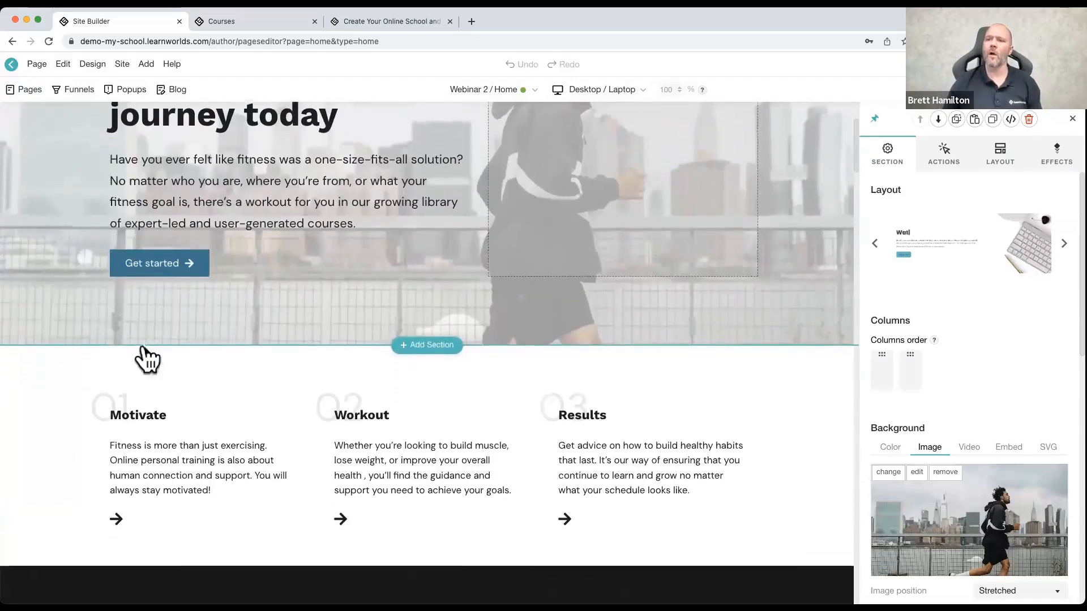
left_click(31, 353)
left_click(34, 354)
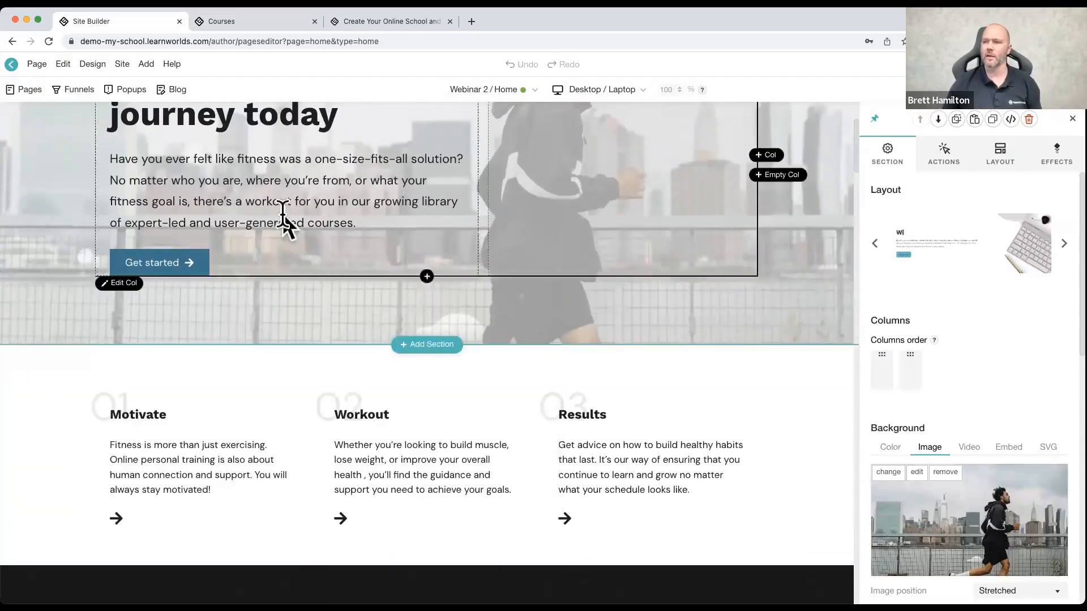
scroll(189, 274, "down", 10)
scroll(87, 204, "up", 2)
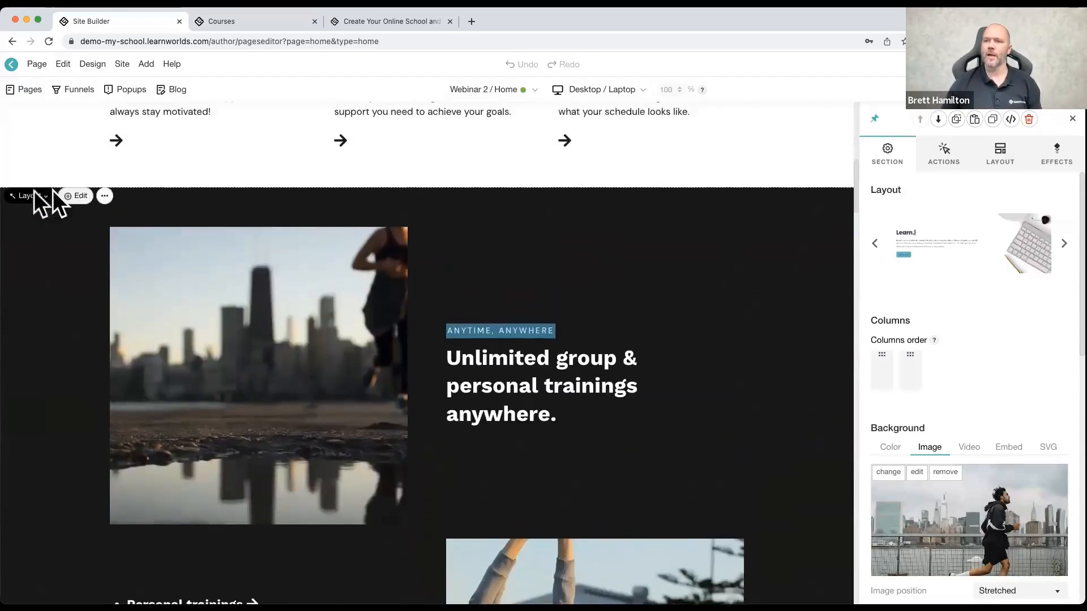
left_click(32, 197)
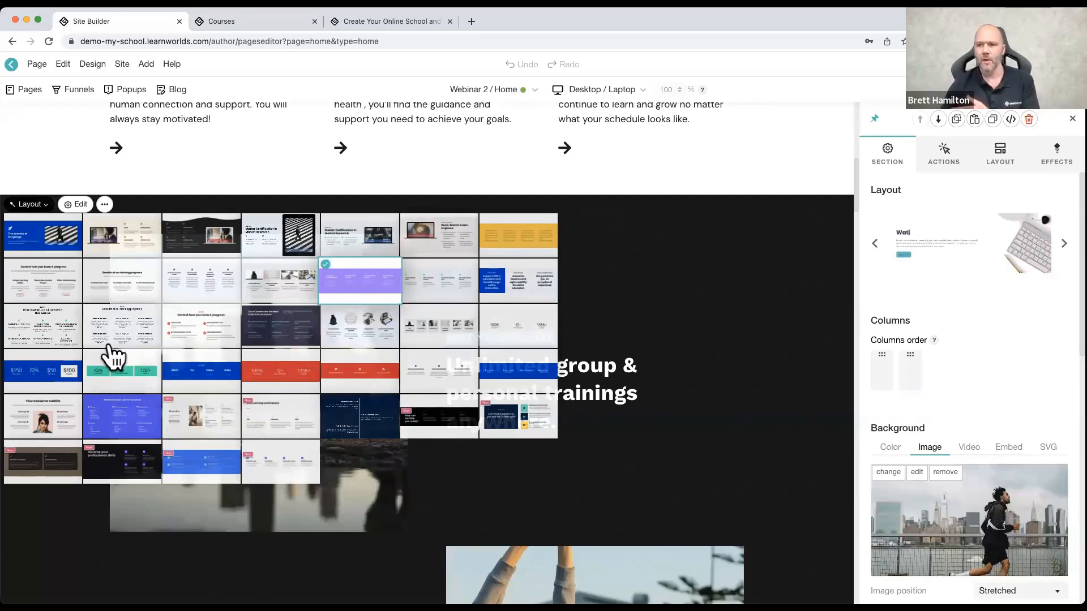
left_click(125, 244)
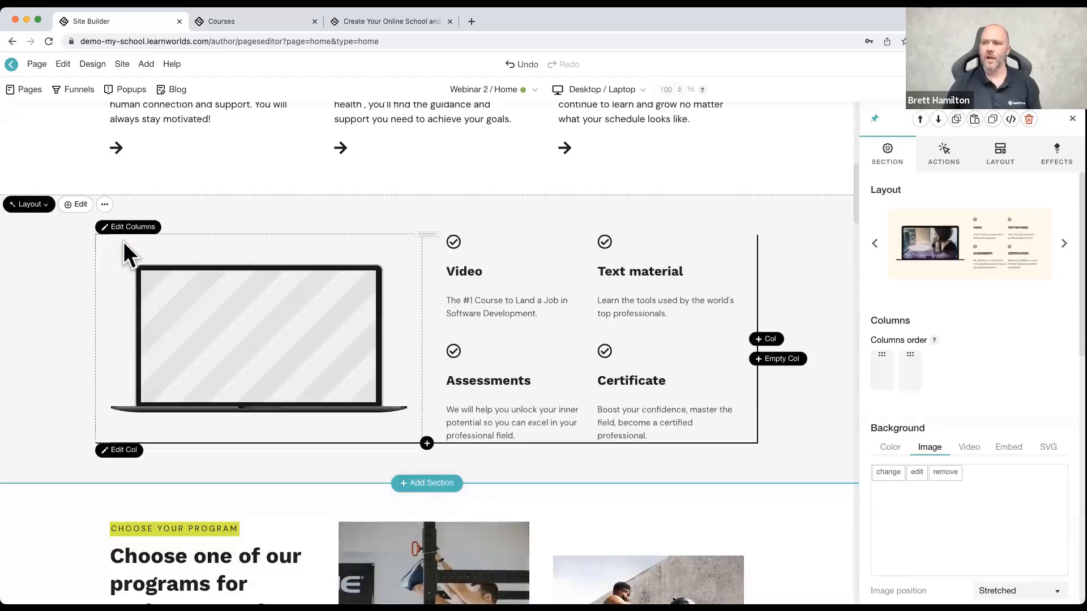
Step: Try the dark wave-edged laptop layout and the three-column "Control how you learn & progress" layout on the features section
left_click(28, 206)
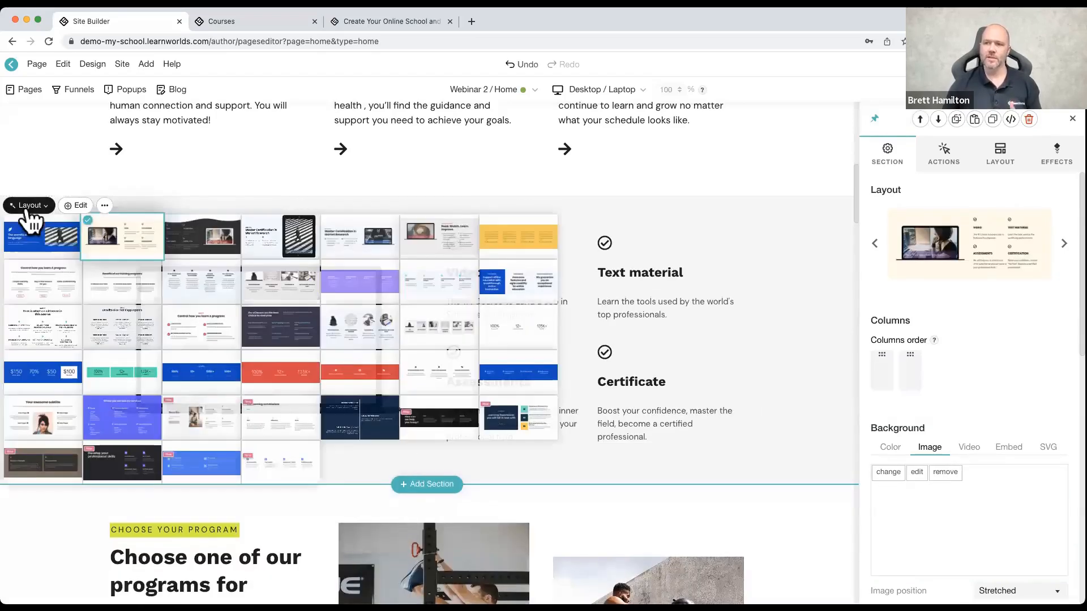
left_click(190, 245)
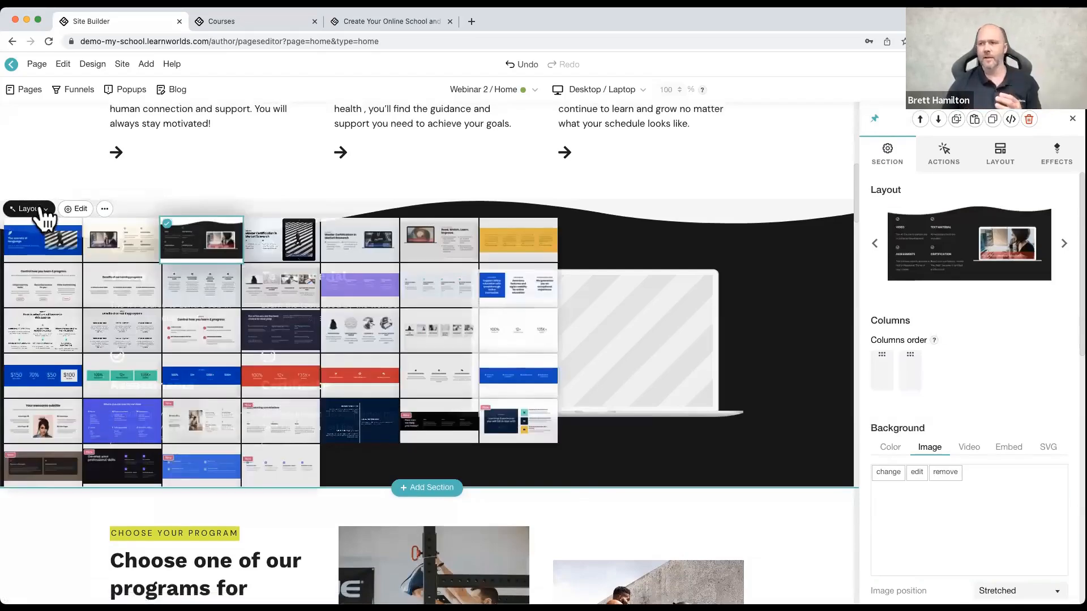
scroll(42, 277, "down", 1)
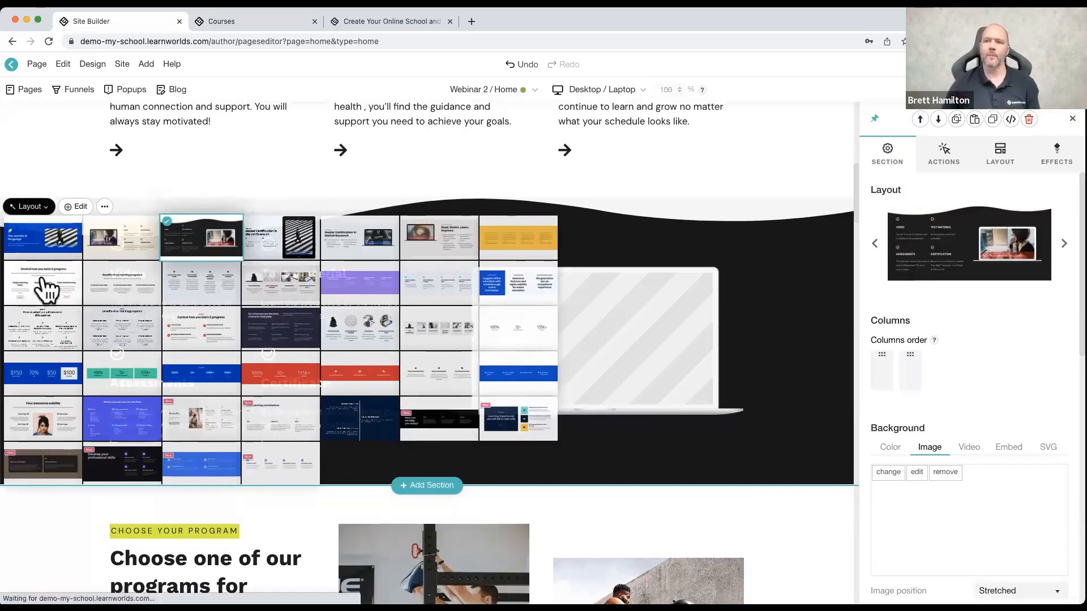
left_click(43, 286)
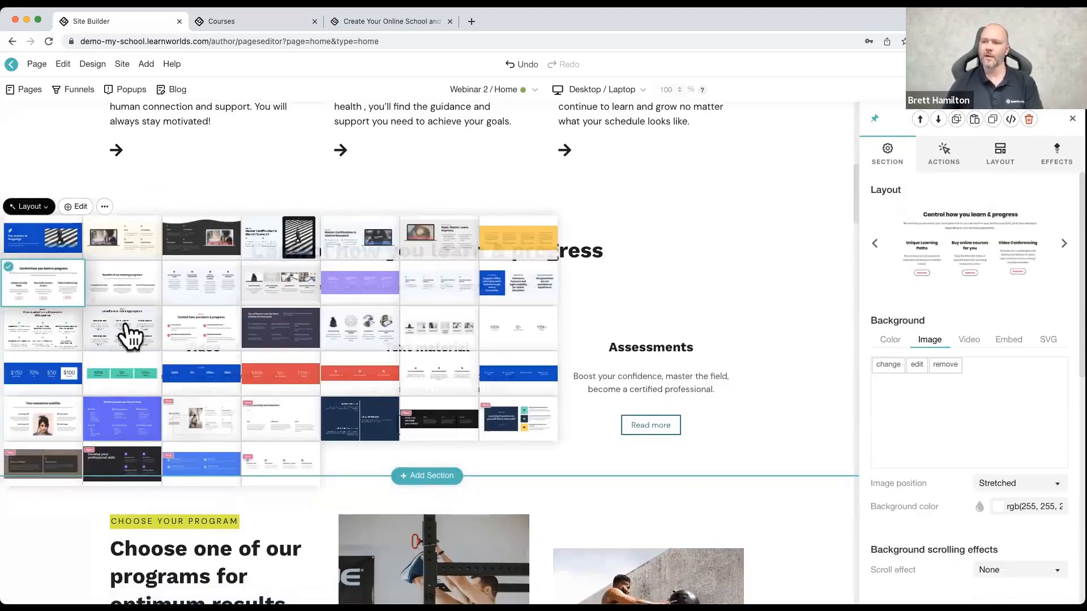
Step: Try the six-box "Benefits of our training programs" layout on the features section, and close the Add Widget dialog without adding anything
left_click(126, 326)
left_click(34, 207)
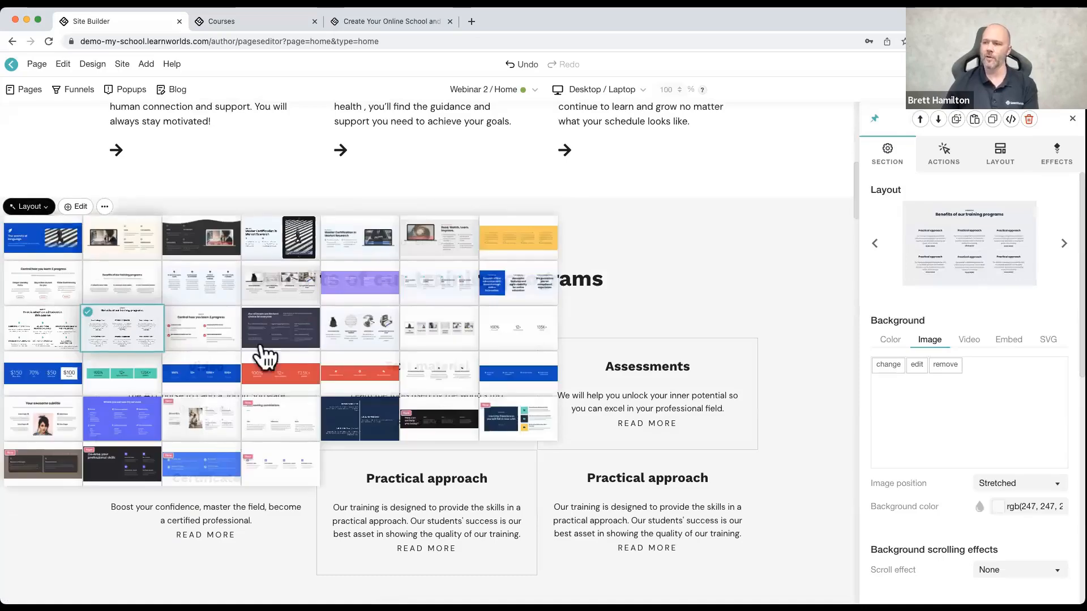
left_click(645, 377)
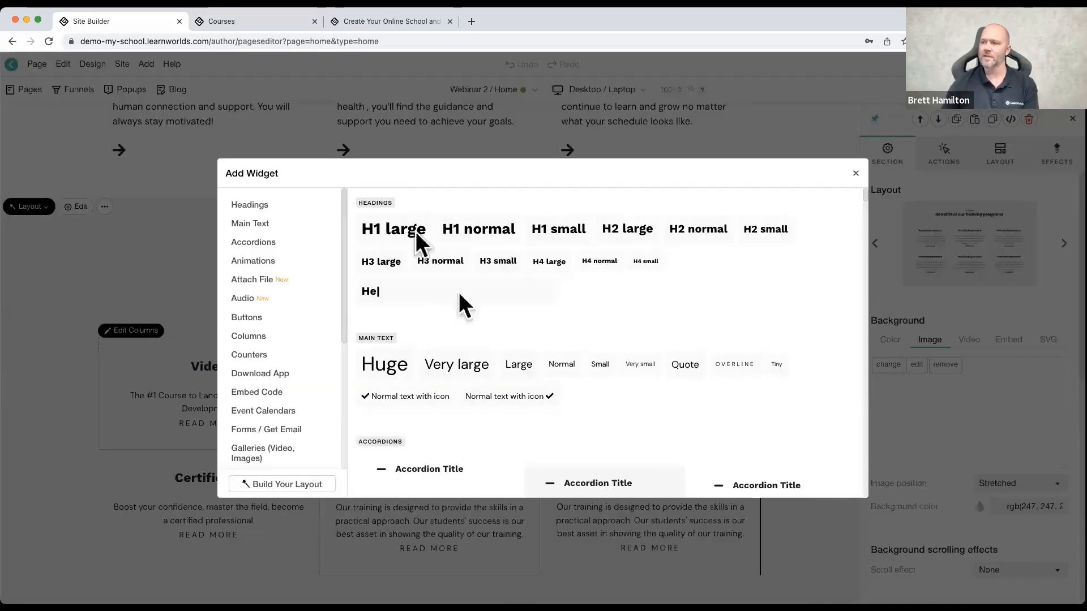
left_click(855, 175)
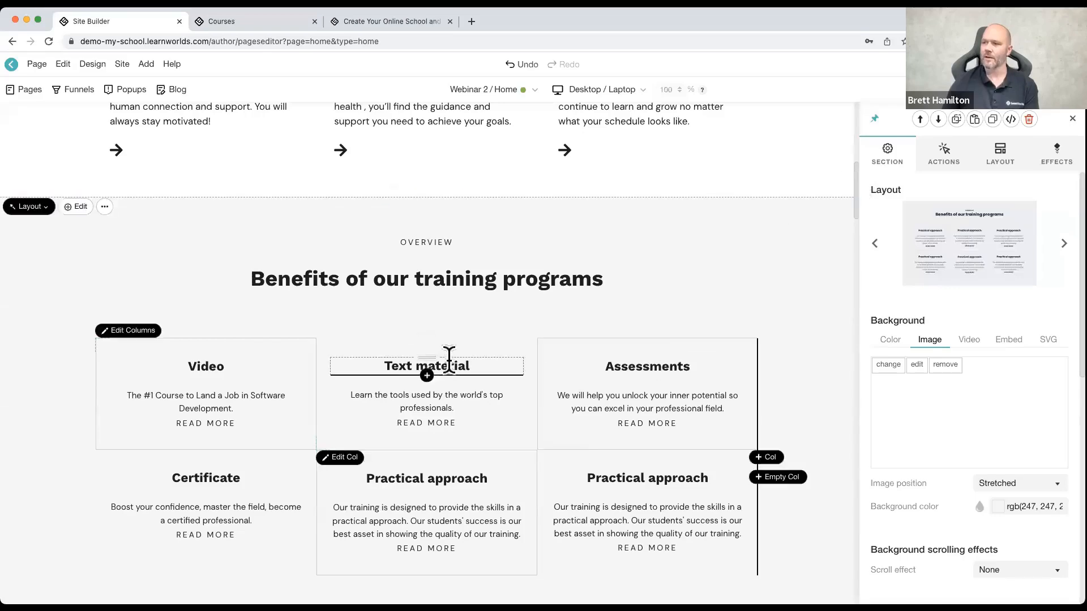
Step: Change the features section to the "Your awesome subtitle" layout with a central portrait and two features on each side
left_click(45, 208)
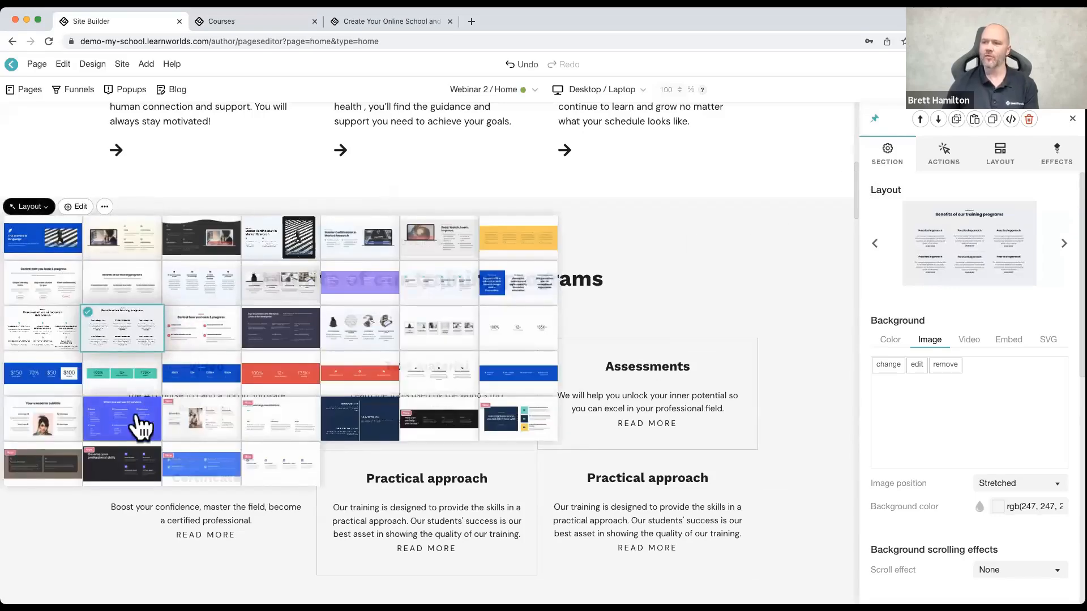
left_click(68, 429)
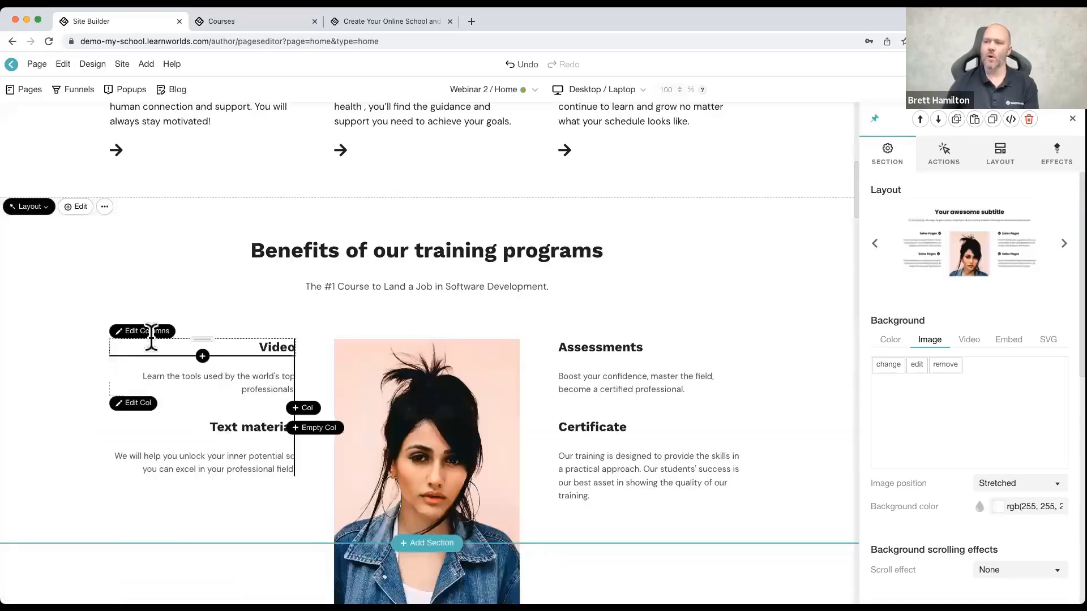
scroll(205, 326, "down", 2)
Step: Change the home page's hero section to the "Develop your professional skills" layout with two buttons and an image beside the text
scroll(127, 311, "up", 12)
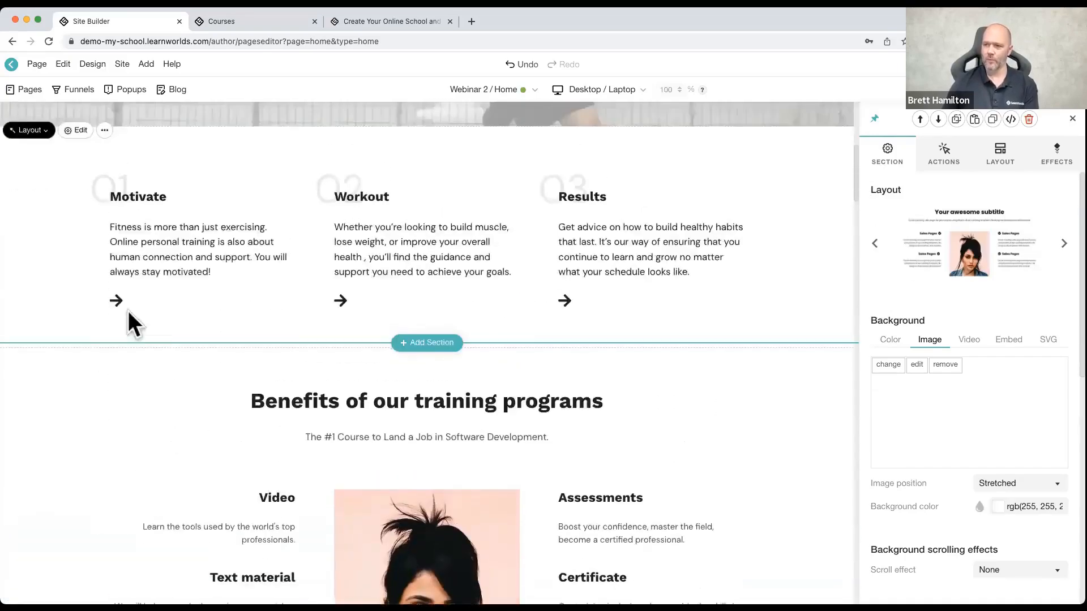
scroll(118, 309, "up", 2)
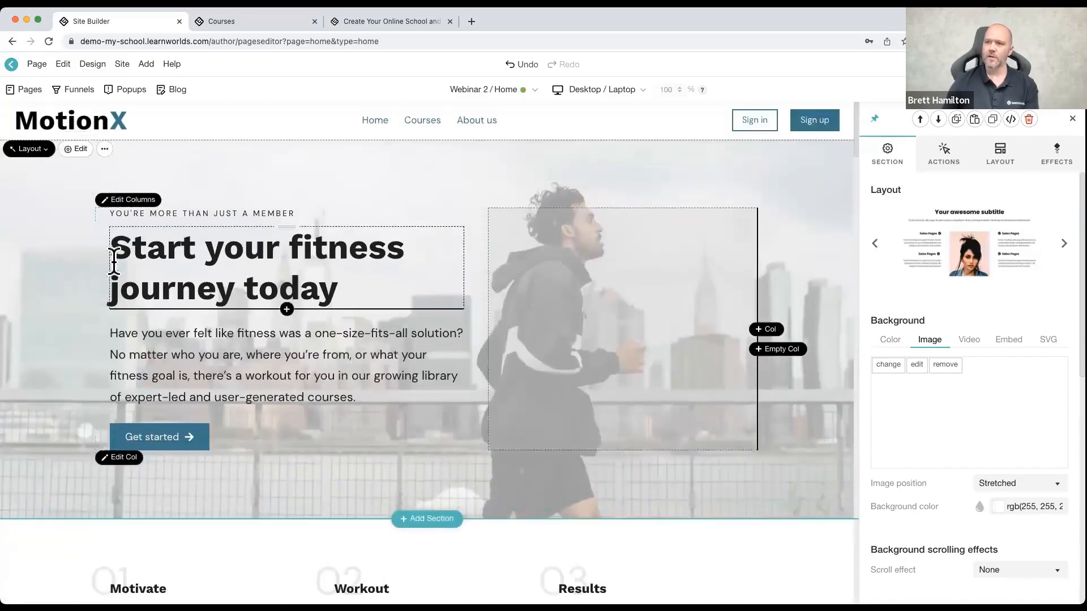
left_click(31, 149)
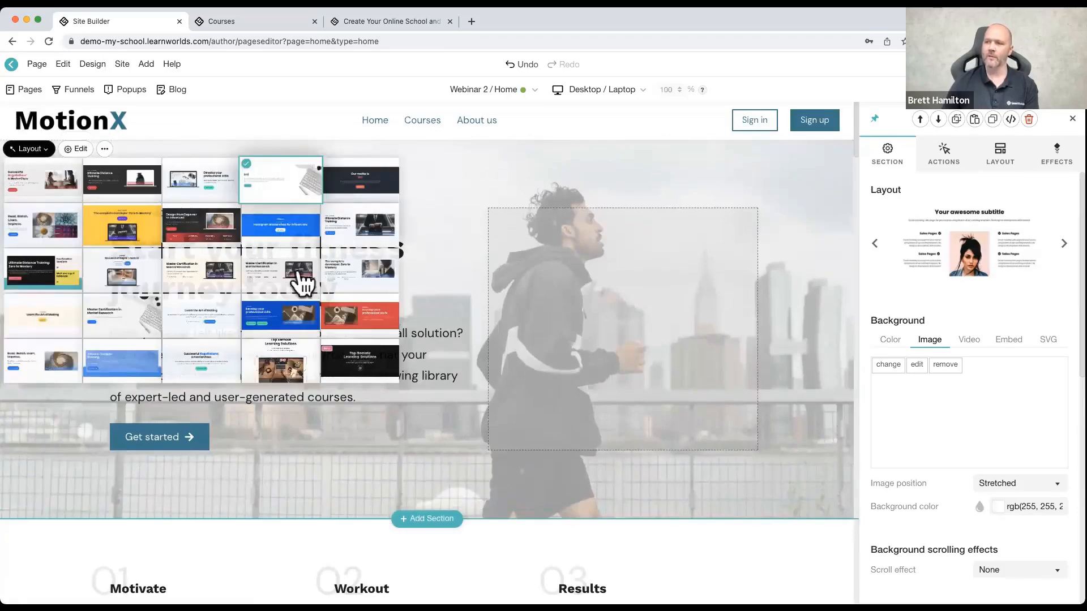
left_click(291, 316)
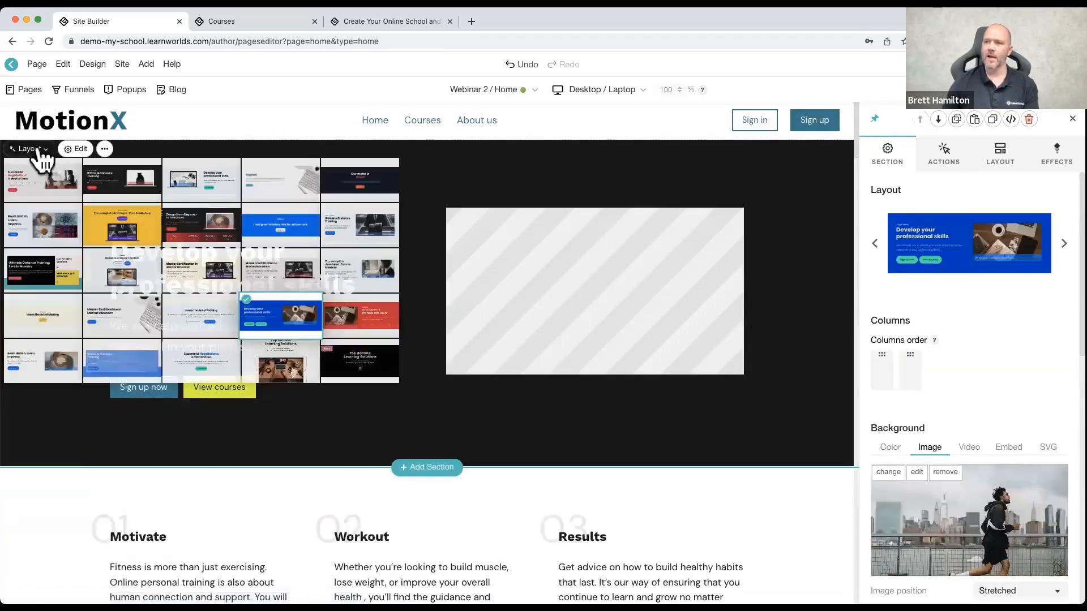
Step: Try the "Learn the Art of Making", "Ultimate Distance Training" and two-column "Successful Negotiations" layouts on the home page's hero section
left_click(59, 323)
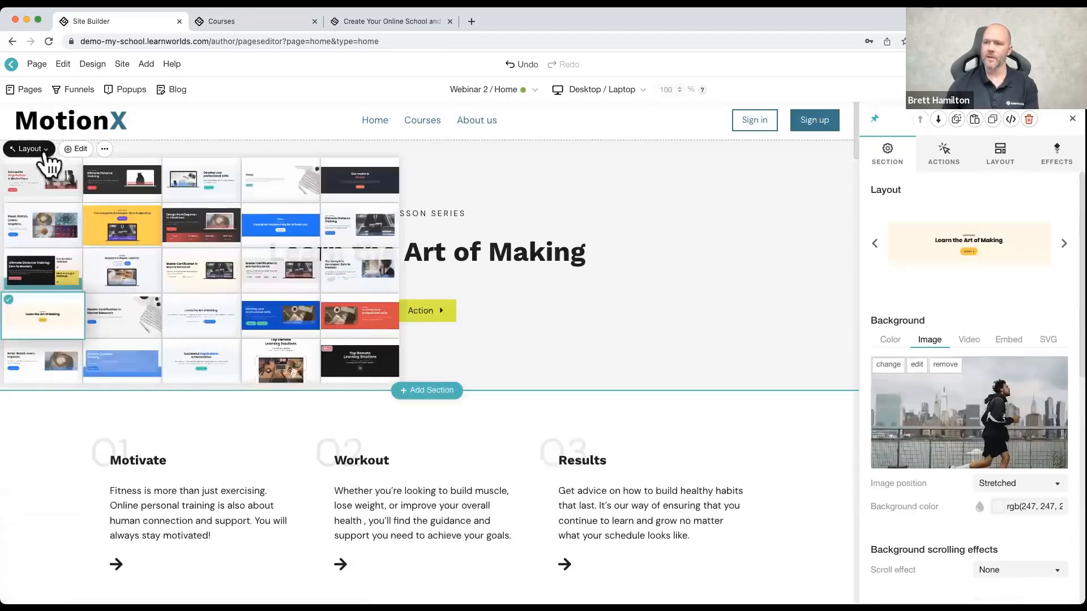
left_click(128, 187)
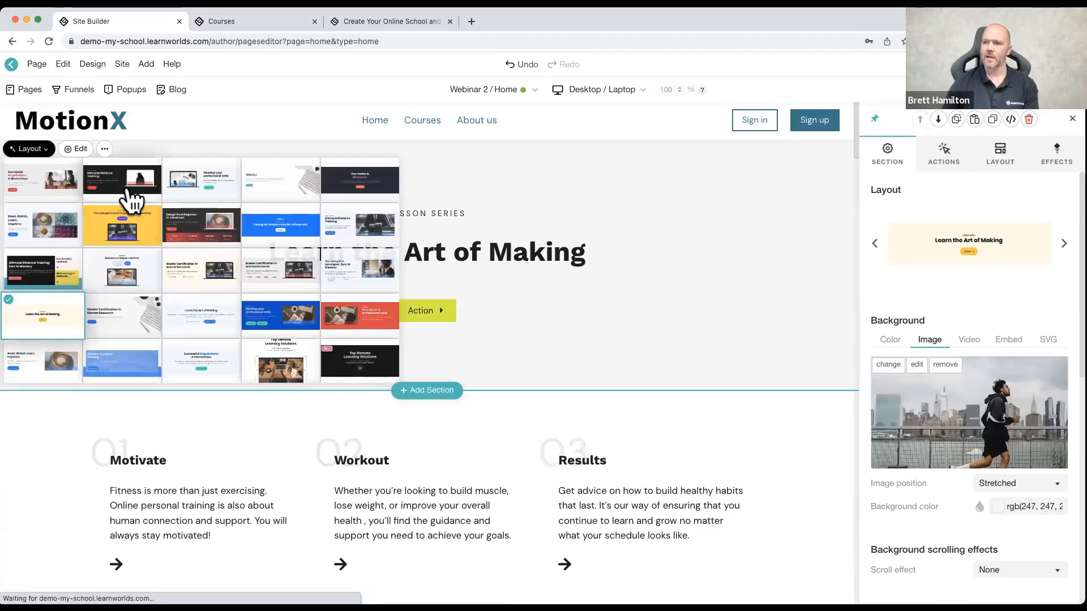
left_click(30, 148)
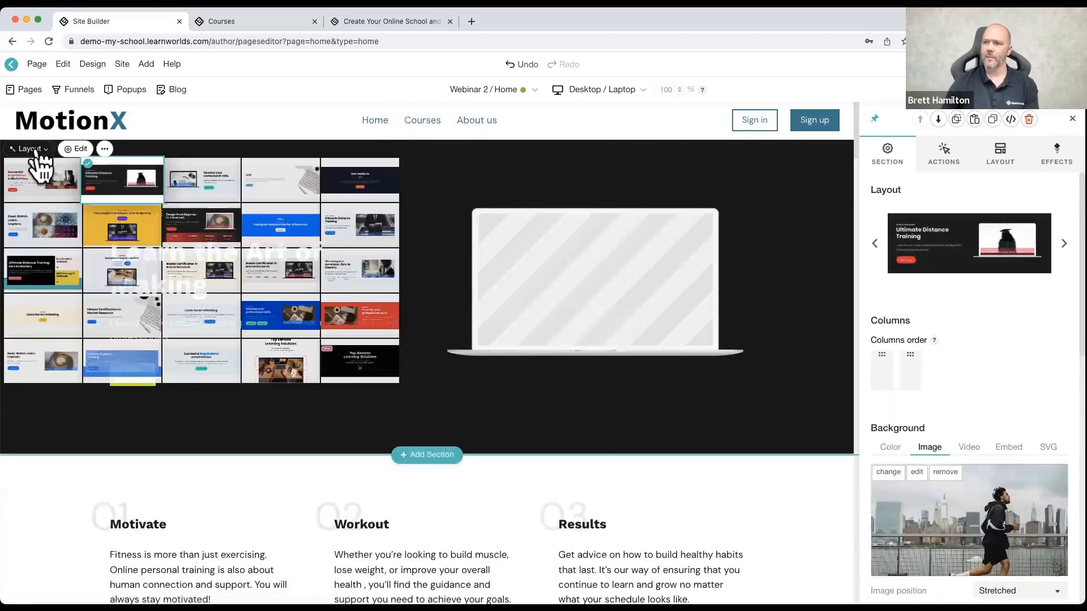
left_click(42, 188)
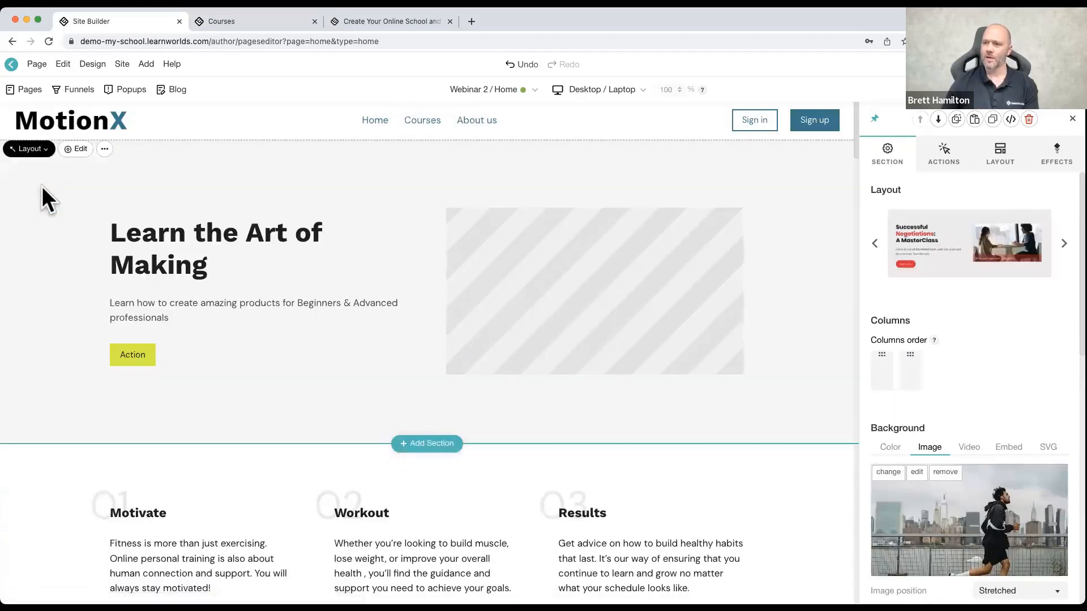
Step: Try the "Master Certification in Market Research" laptop layout and the centered "Successful Negotiations: A MasterClass" layout on the hero section
left_click(31, 149)
left_click(192, 283)
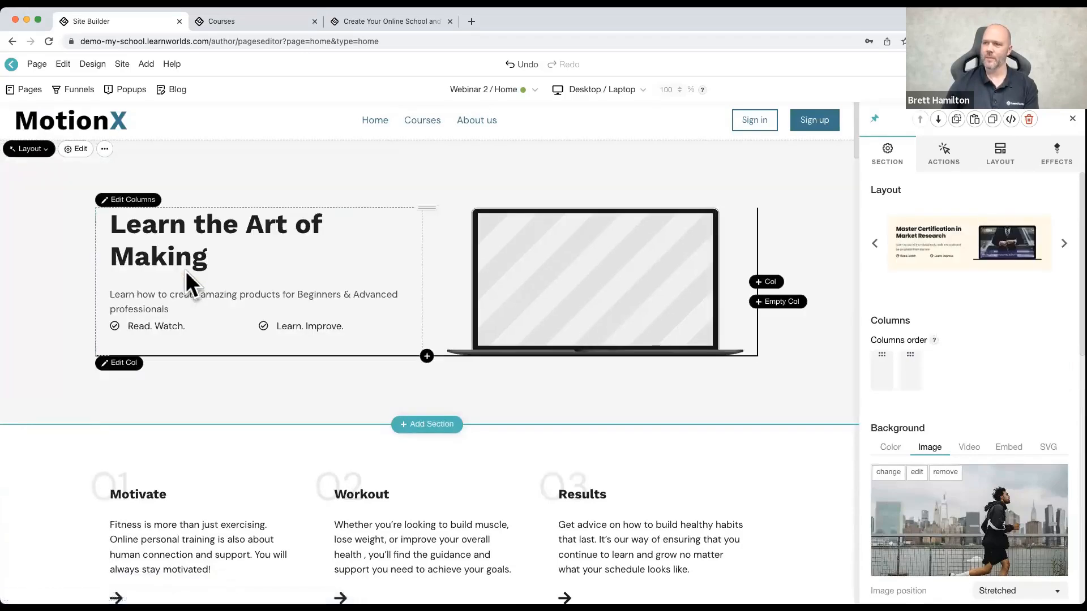
left_click(23, 150)
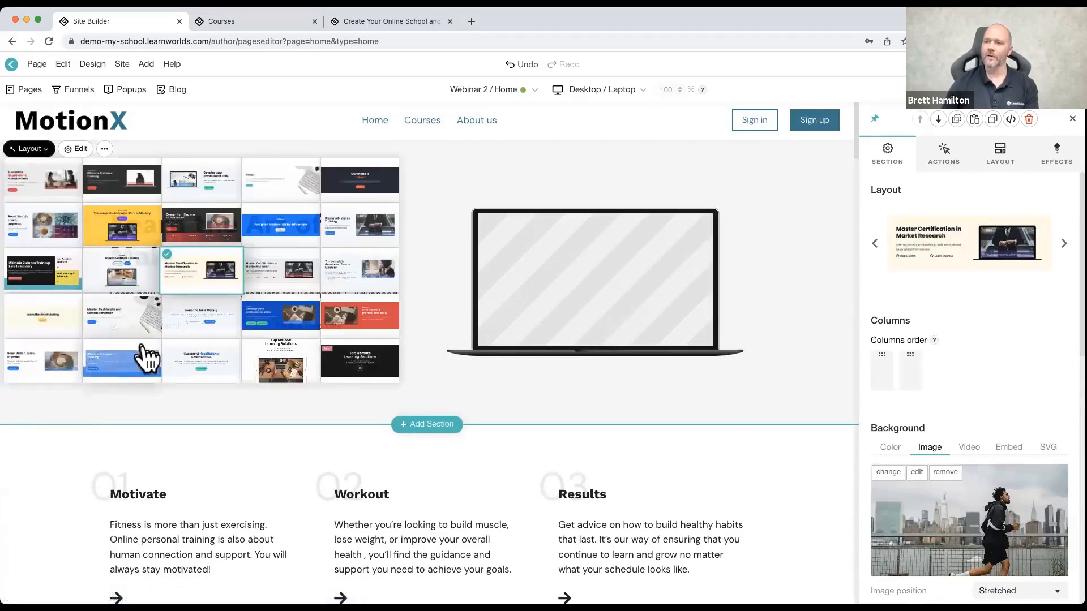
left_click(199, 371)
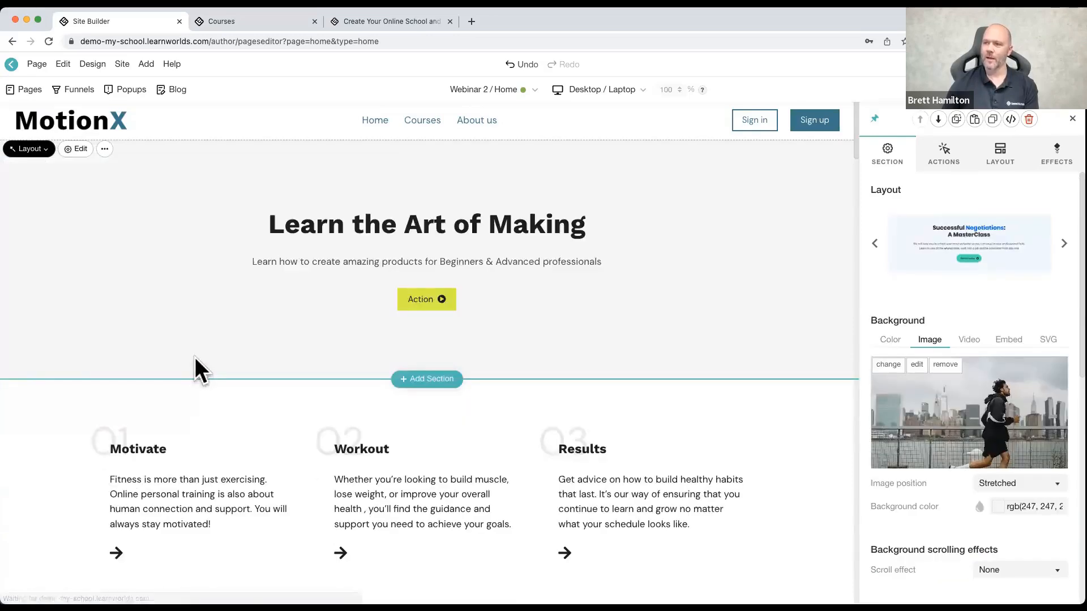
left_click(24, 149)
left_click(24, 148)
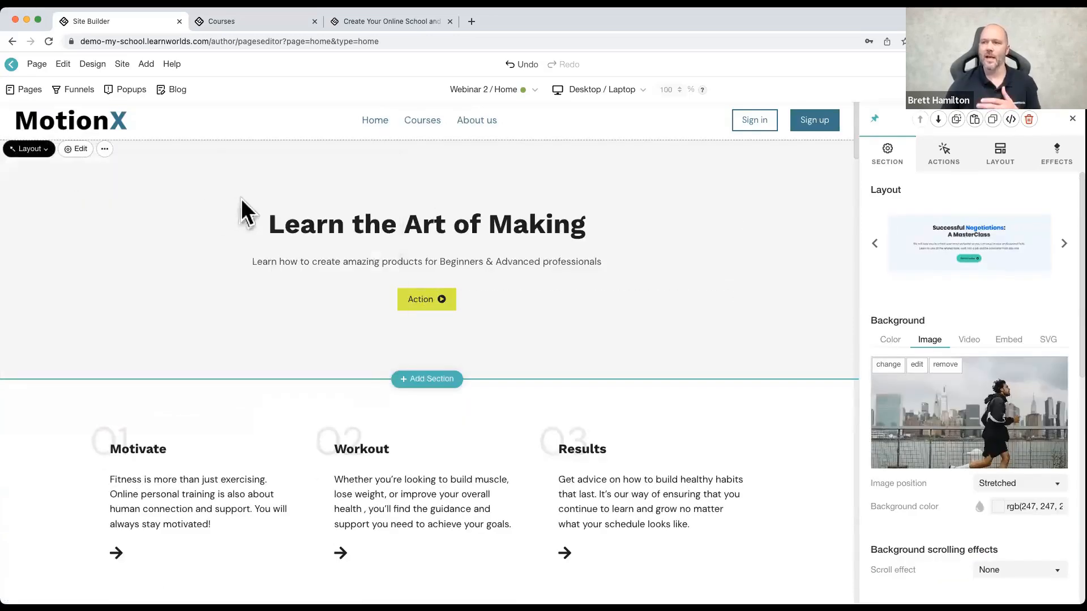
Step: Change the hero section to the two-column "Learn." layout with animated typing text and a keyboard image in its preview
left_click(34, 150)
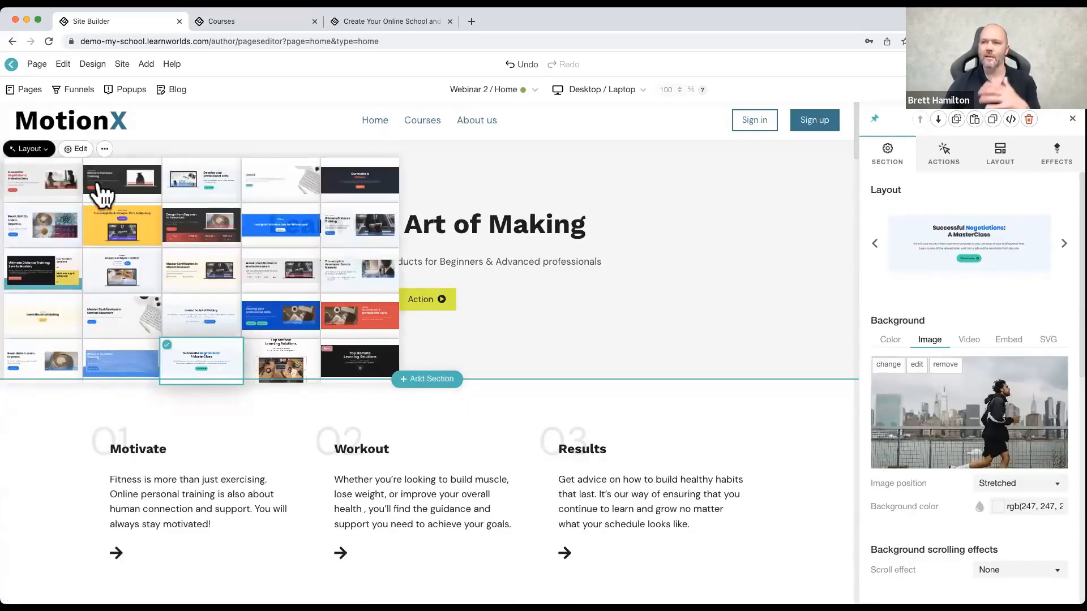
left_click(304, 185)
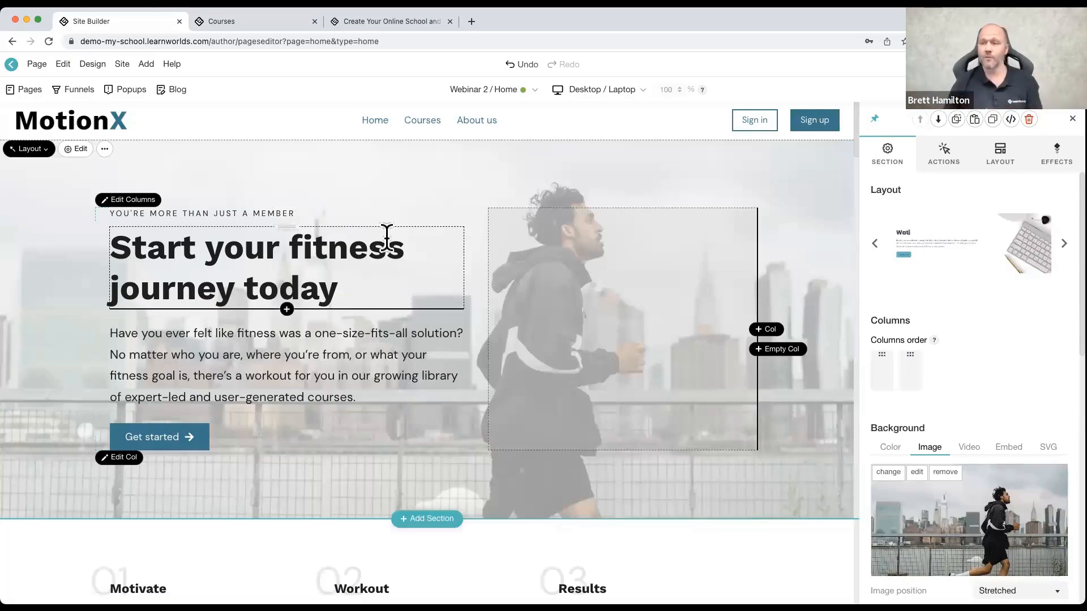
scroll(383, 255, "down", 3)
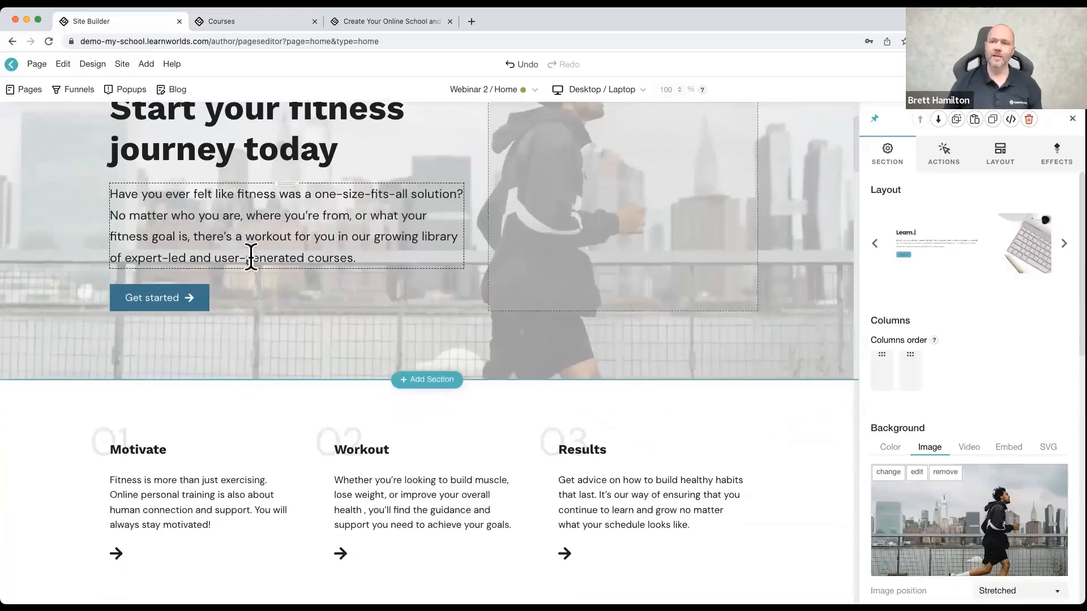
scroll(255, 255, "up", 3)
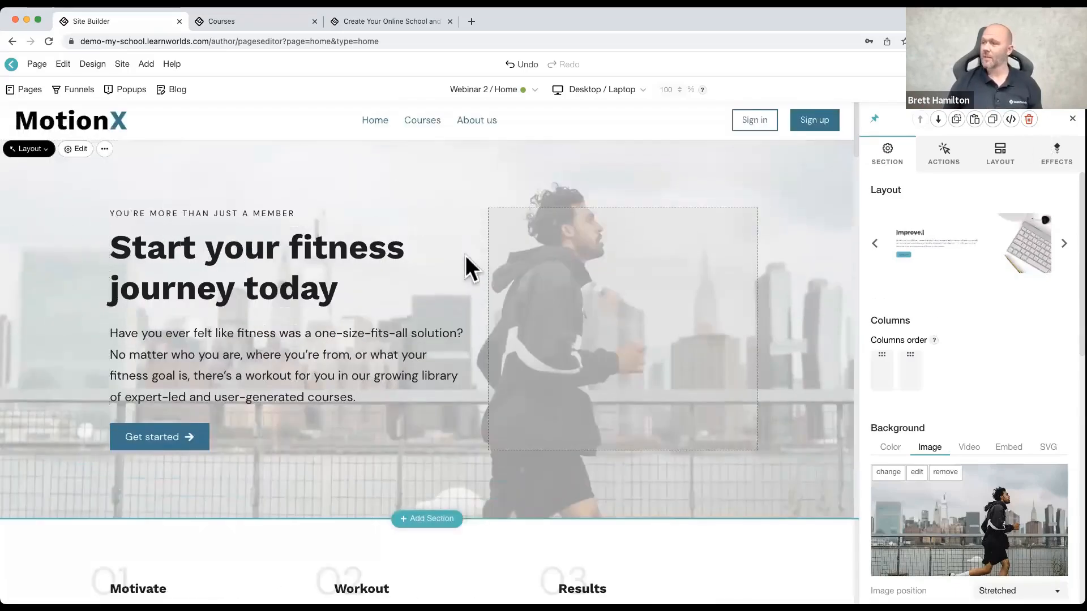
scroll(187, 349, "down", 2)
scroll(186, 350, "down", 3)
Step: Open the section library between the Motivate, Workout, Results section and the benefits section, and browse its Hero layouts
left_click(36, 338)
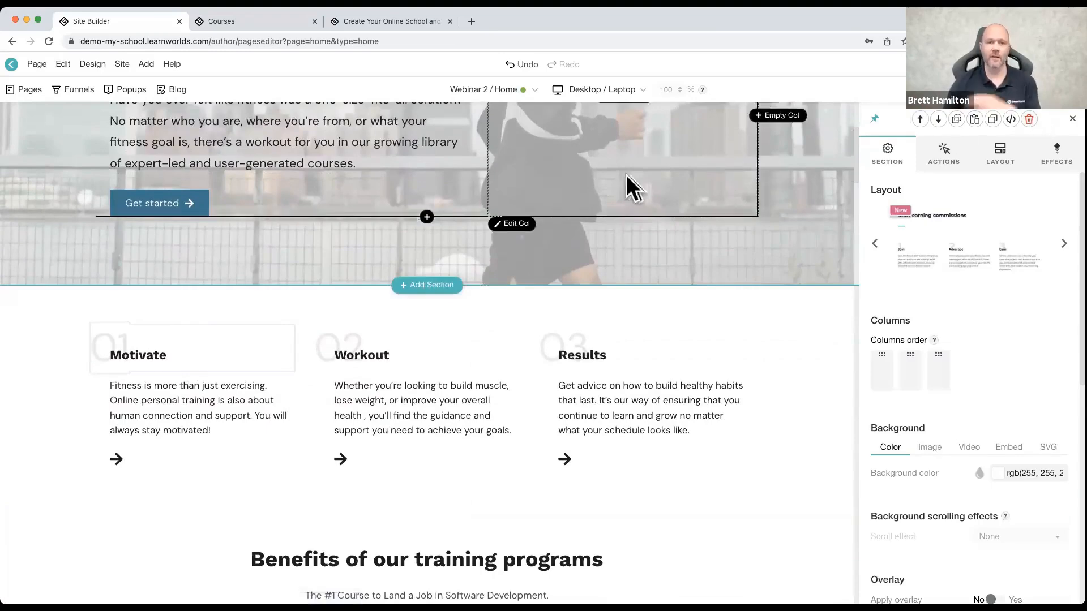
scroll(376, 245, "up", 5)
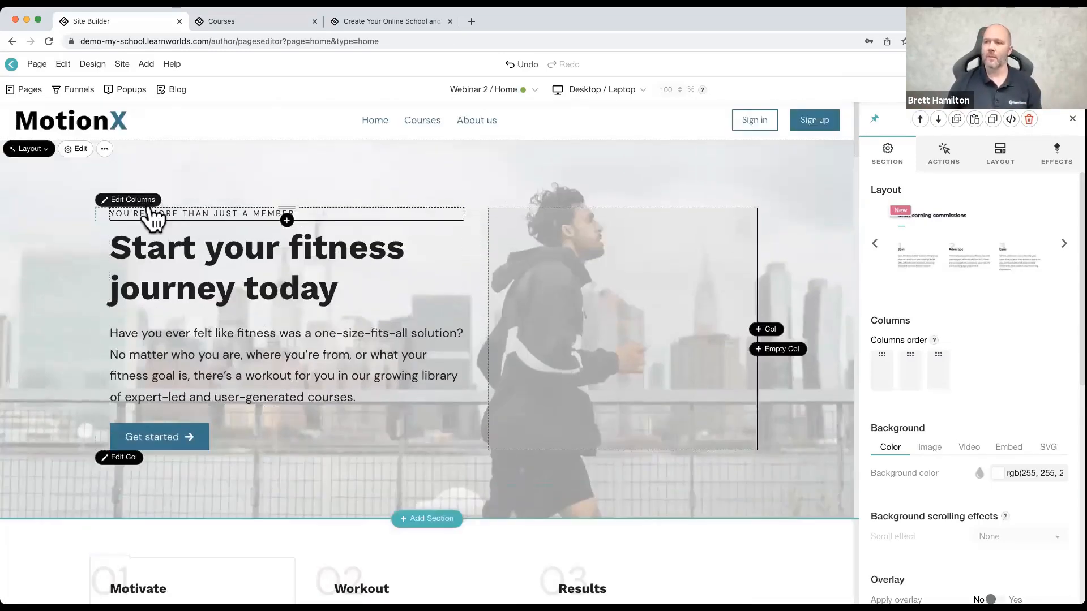
scroll(451, 491, "down", 3)
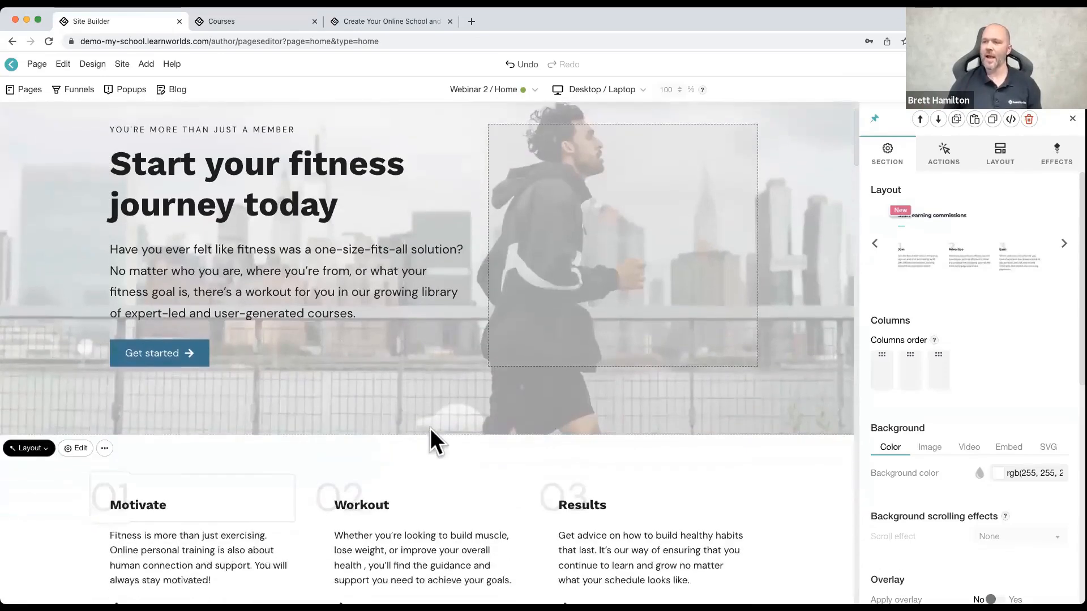
scroll(443, 407, "down", 10)
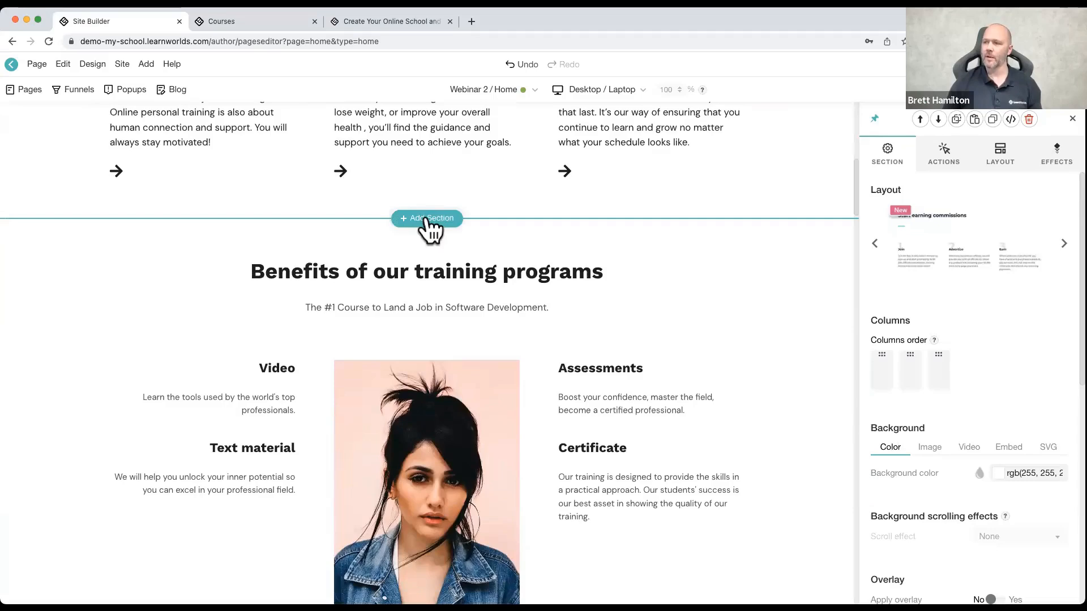
left_click(430, 219)
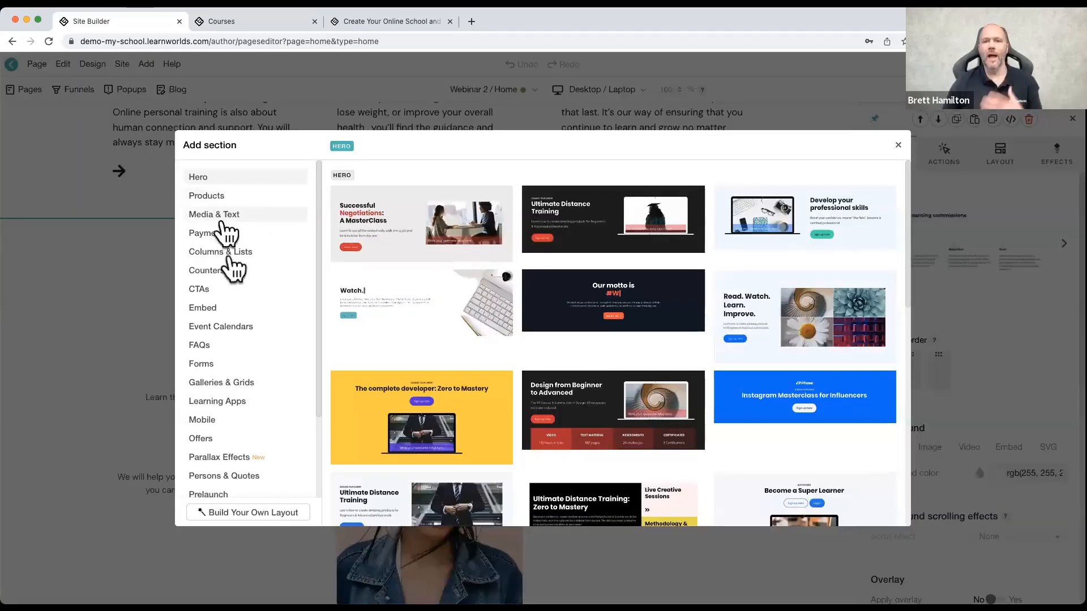
left_click(204, 199)
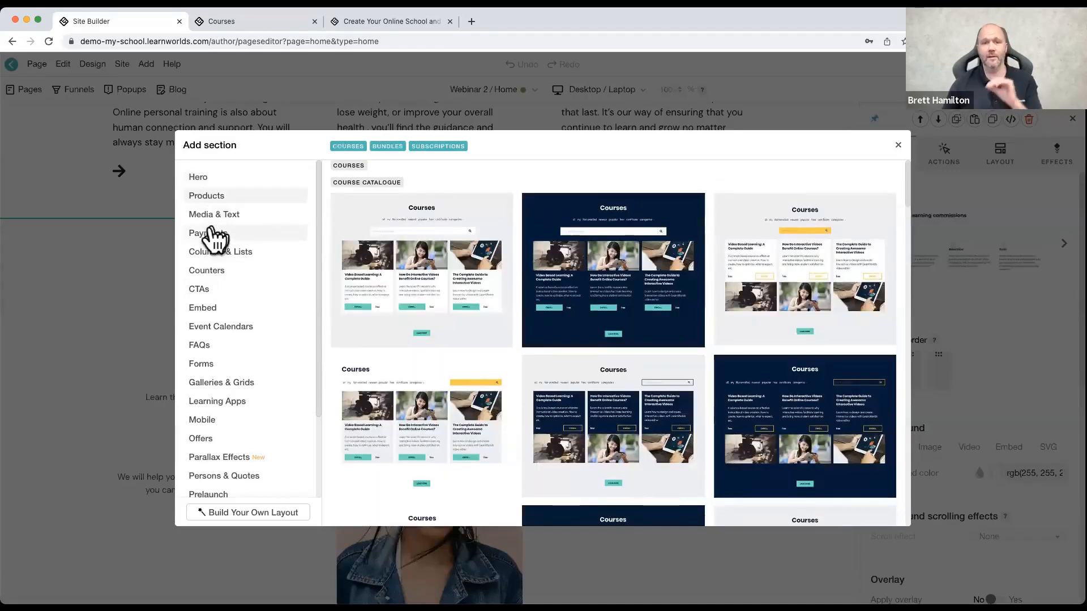
left_click(203, 177)
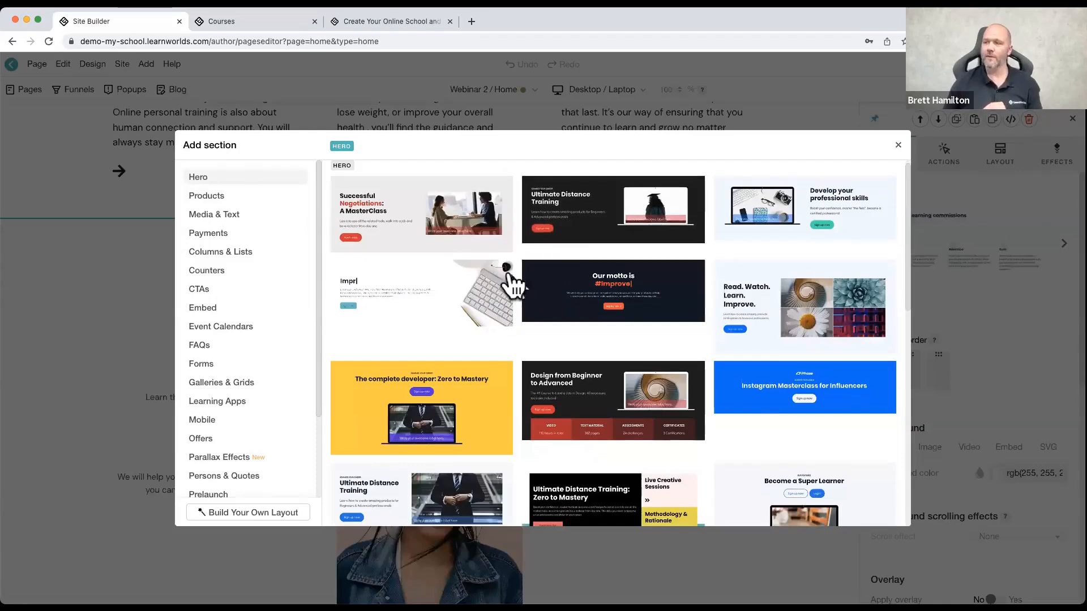
scroll(505, 286, "down", 5)
scroll(498, 288, "down", 1)
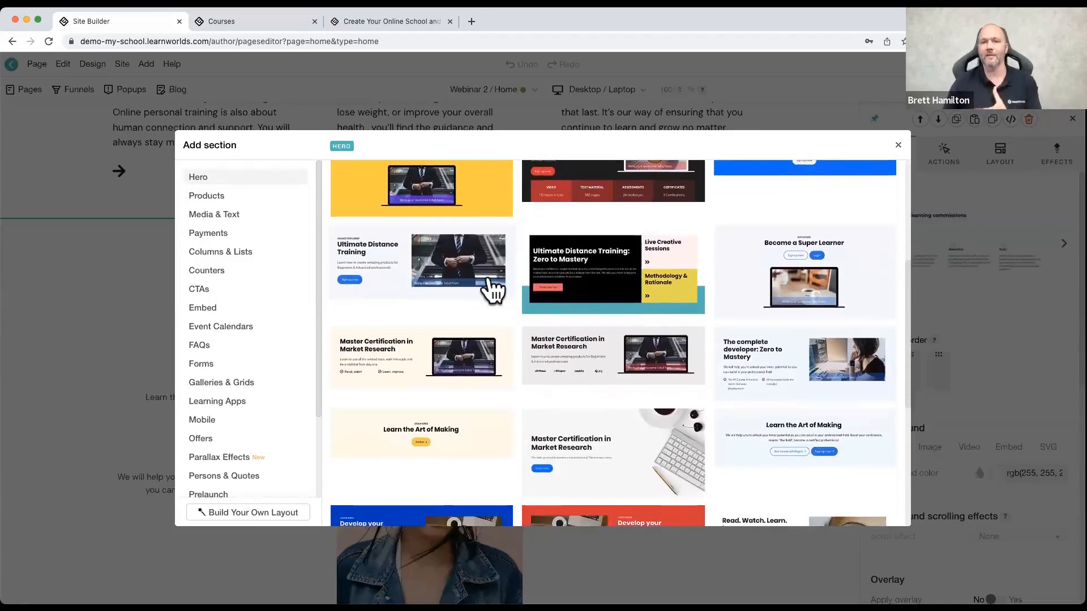
scroll(491, 289, "down", 5)
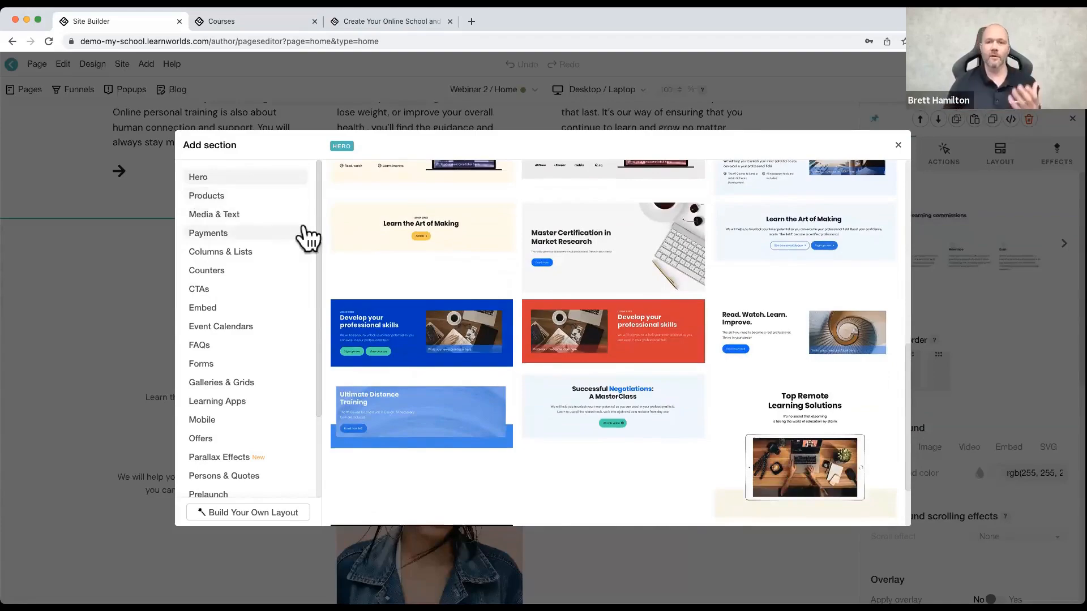
Step: Browse the Products and the Media & Text section layouts in the section library
left_click(214, 198)
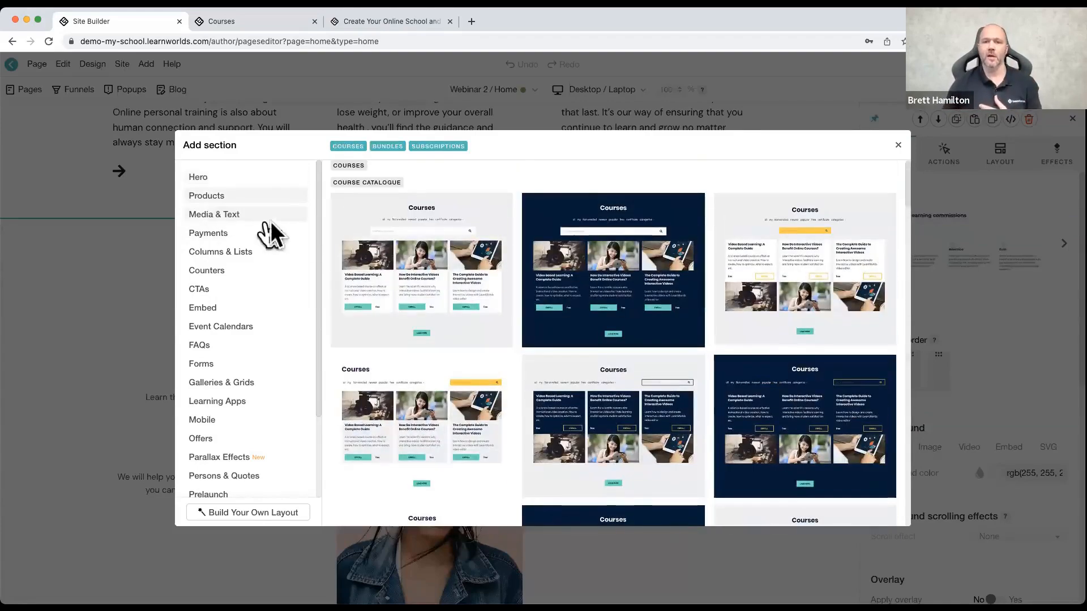
scroll(432, 275, "down", 8)
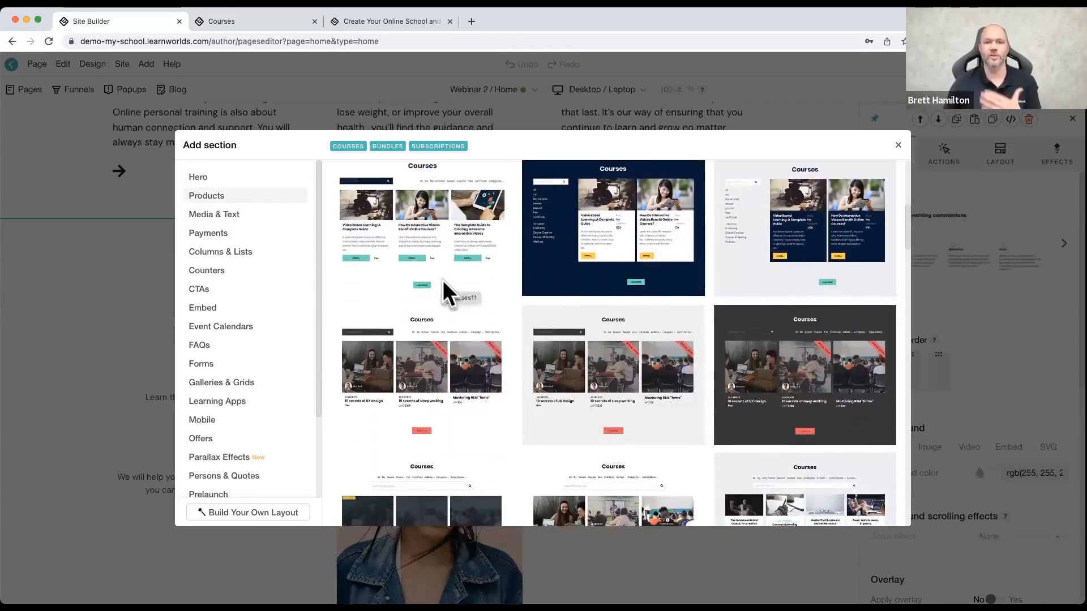
left_click(229, 220)
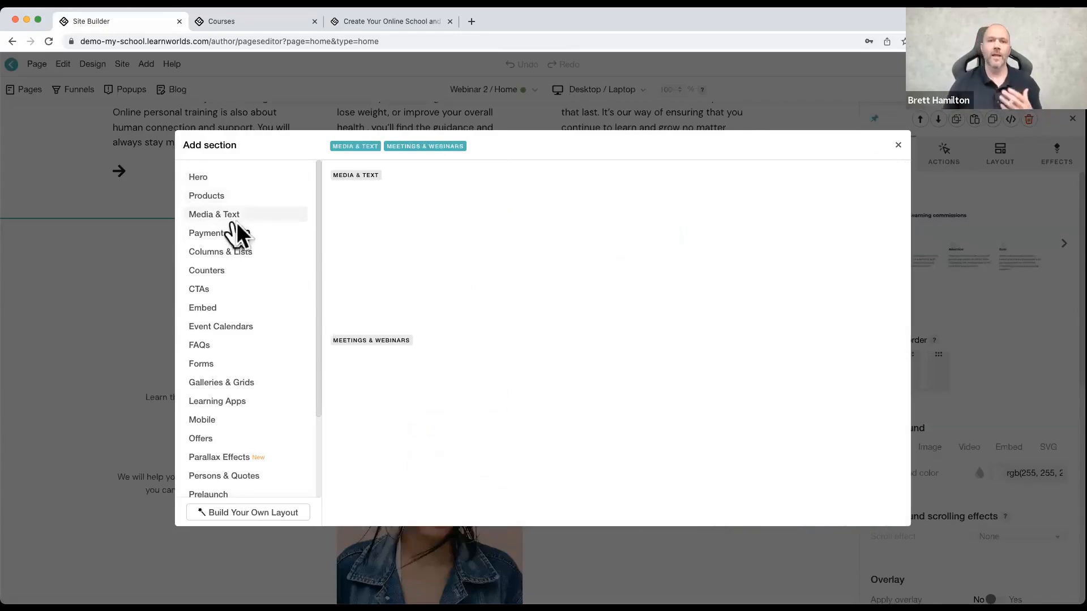
scroll(481, 283, "down", 2)
scroll(509, 282, "down", 5)
scroll(498, 281, "down", 4)
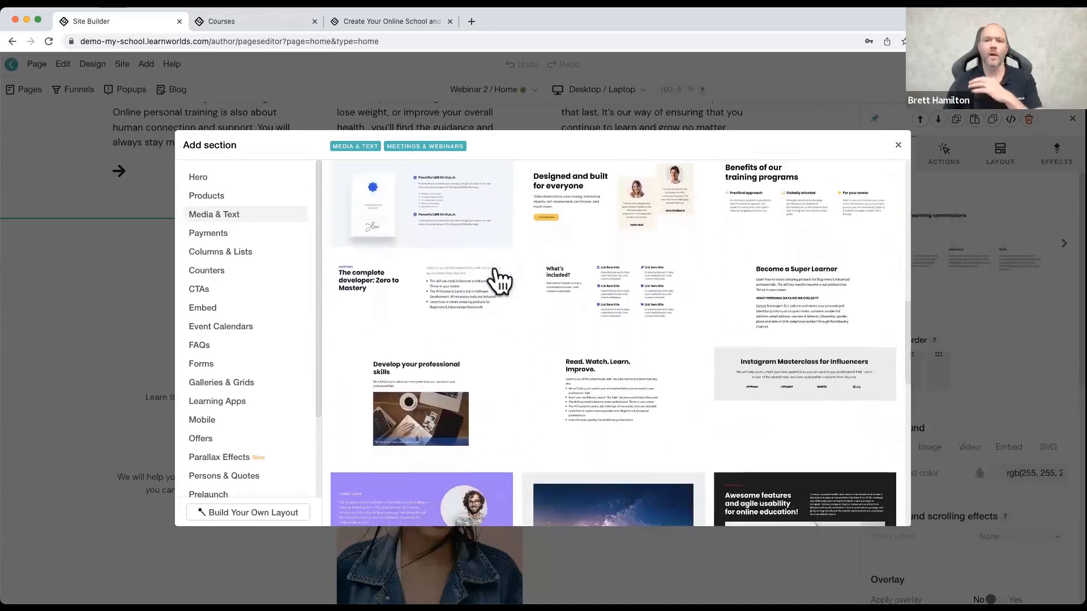
scroll(493, 277, "down", 2)
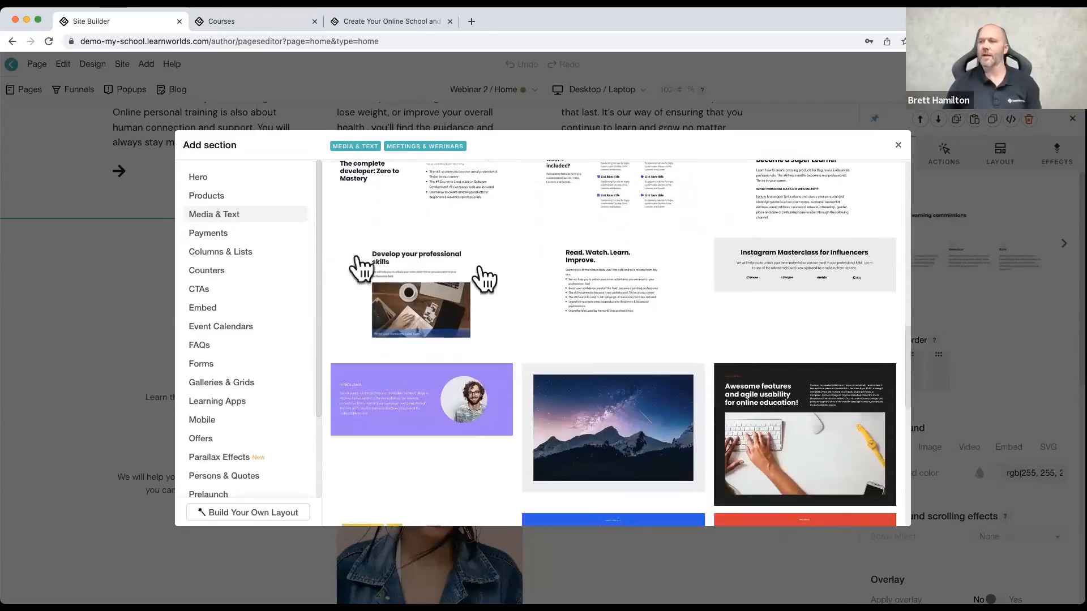
Step: Look through the Payments, Embed, Event Calendars and FAQs section layouts
left_click(225, 236)
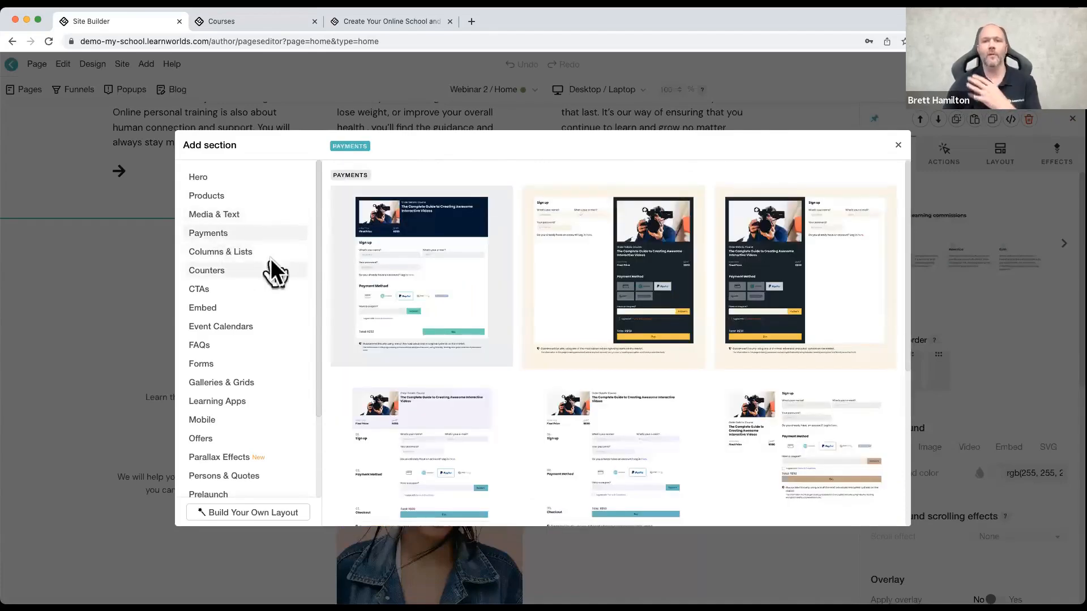
left_click(231, 311)
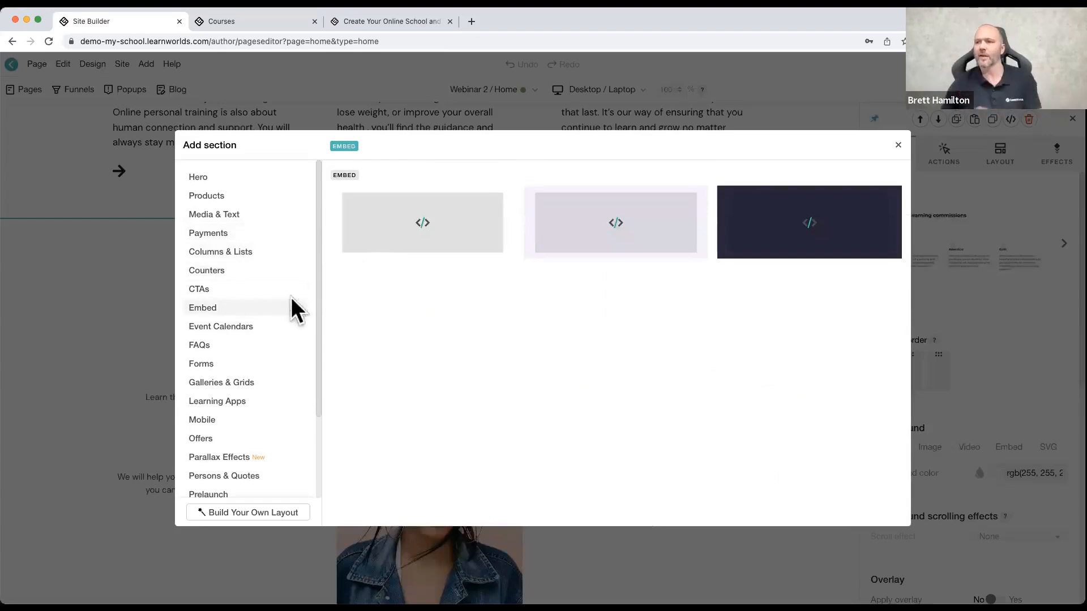
left_click(221, 327)
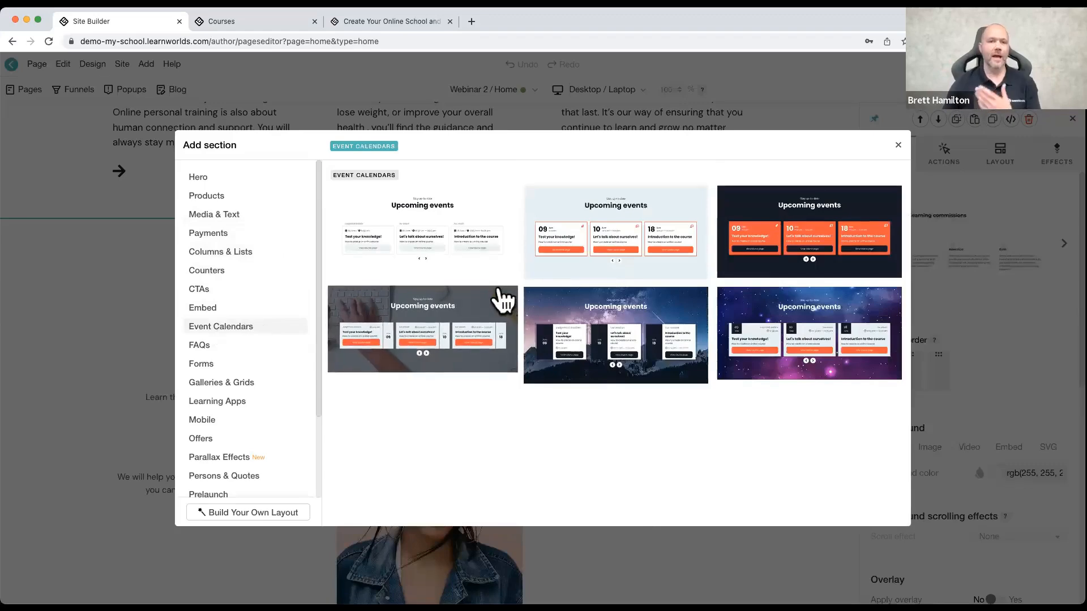
left_click(196, 346)
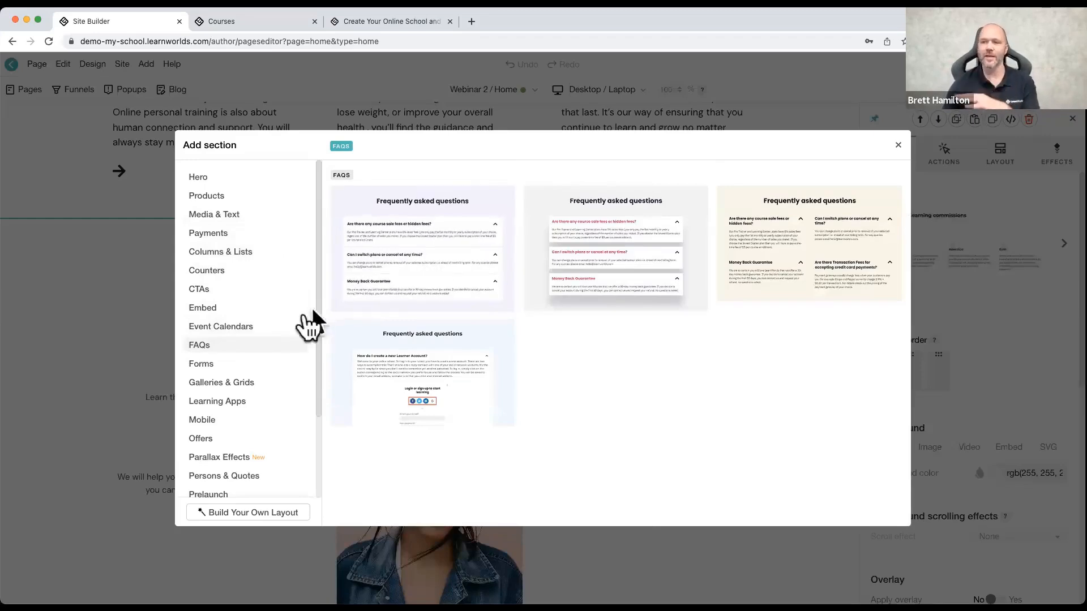
Step: Add the centered "Give us some feedback" form section above the benefits section and import New Form 45 into it
left_click(232, 364)
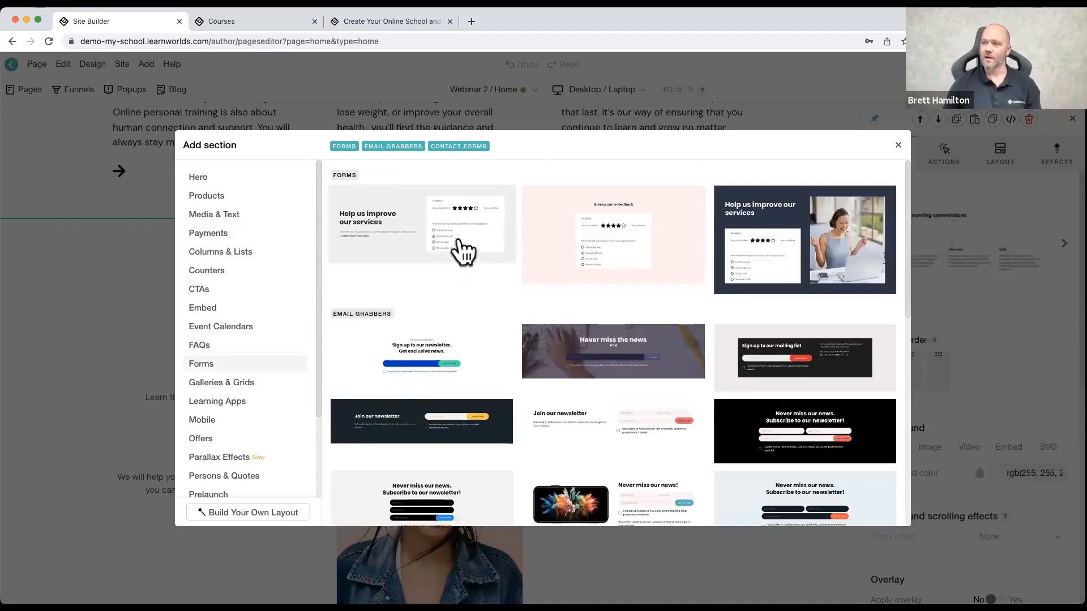
left_click(648, 221)
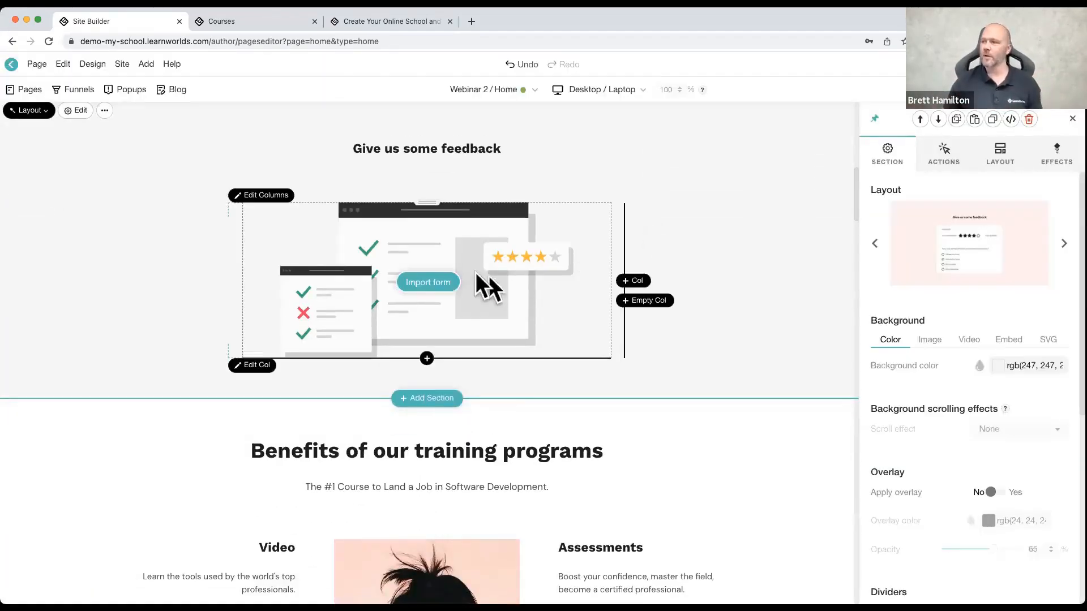
left_click(452, 282)
left_click(998, 218)
left_click(953, 278)
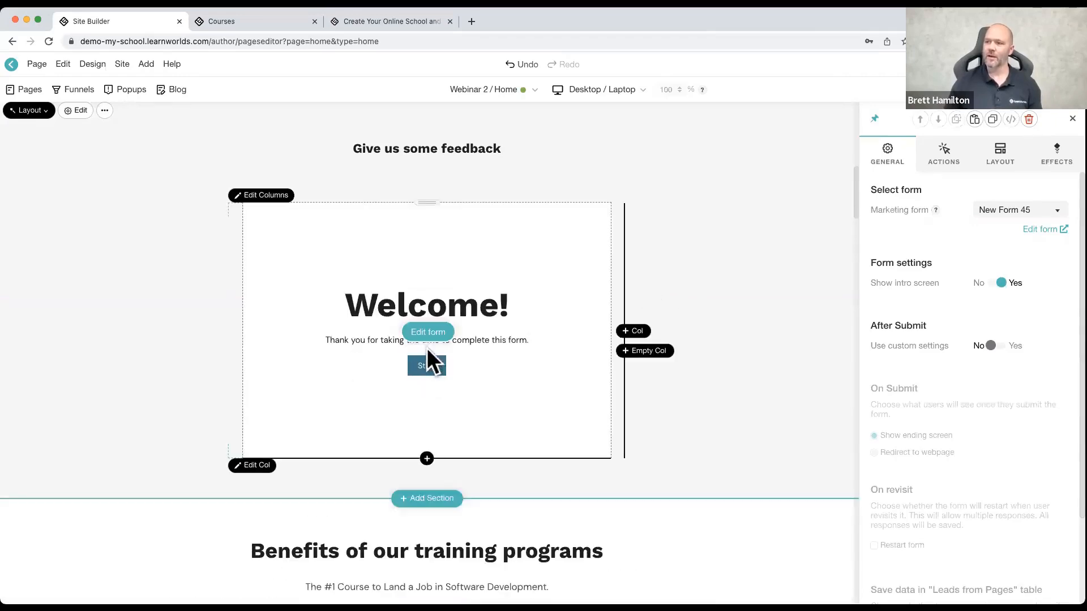
Step: Switch the feedback section's marketing form to New Form 44
left_click(1026, 217)
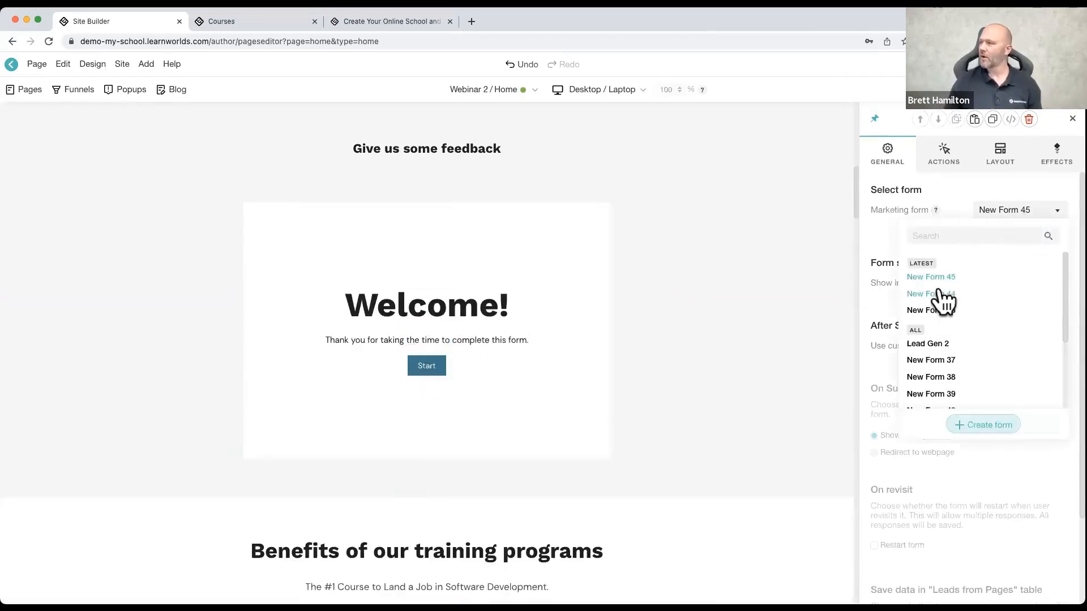
left_click(938, 290)
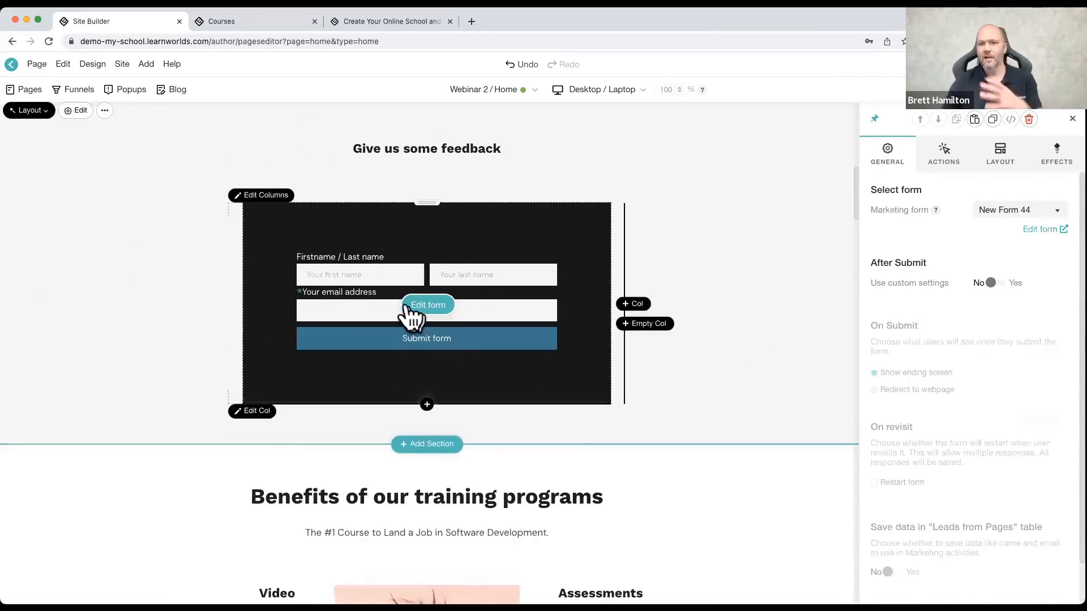
Step: Add the "Control how you learn & progress" parallax effects section below the feedback form section
left_click(426, 445)
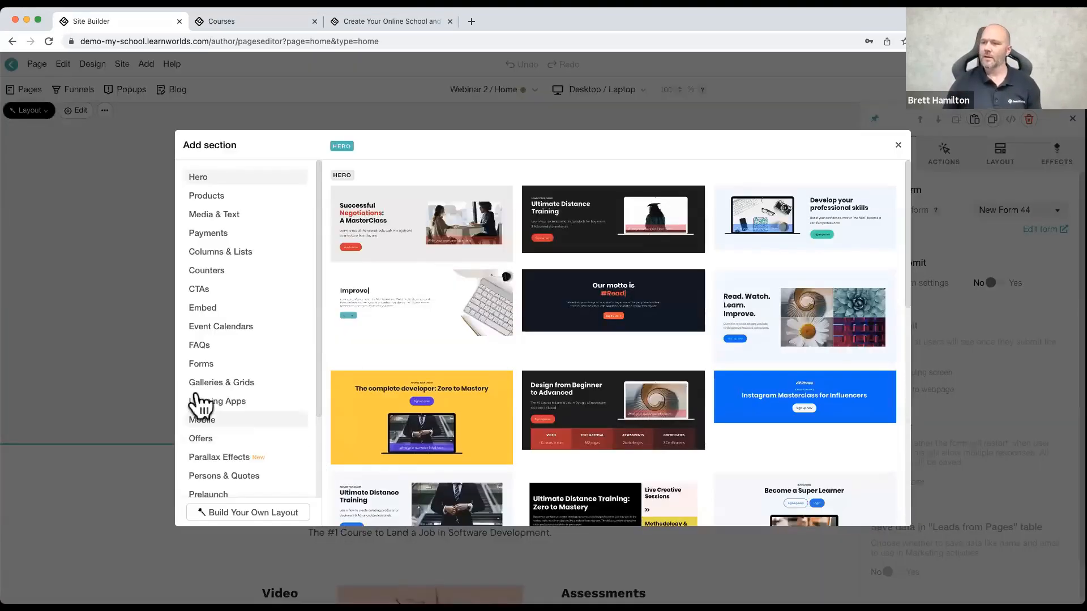
scroll(214, 453, "down", 1)
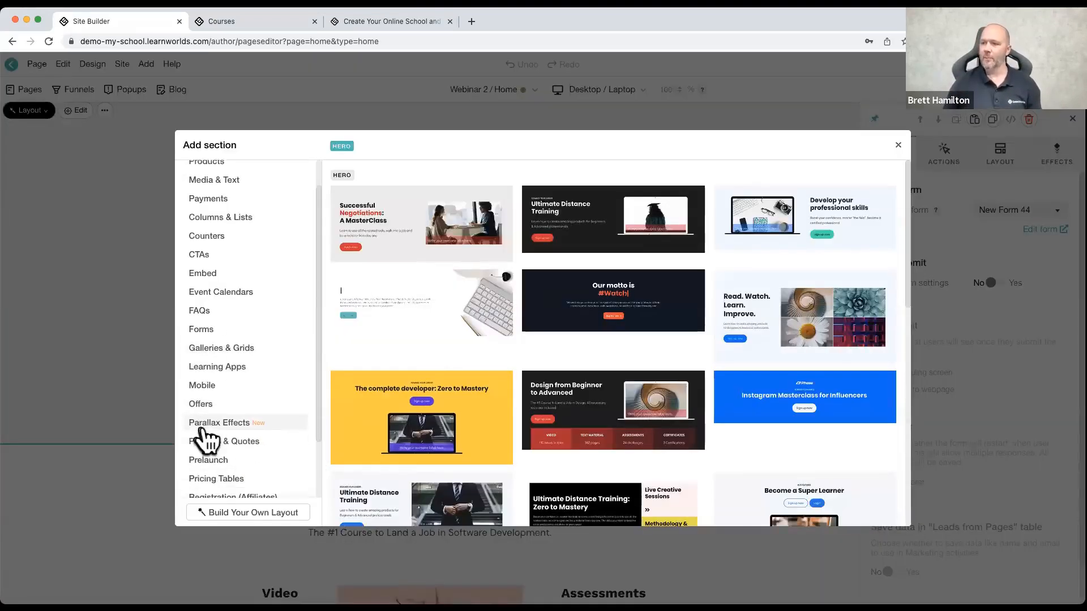
left_click(215, 423)
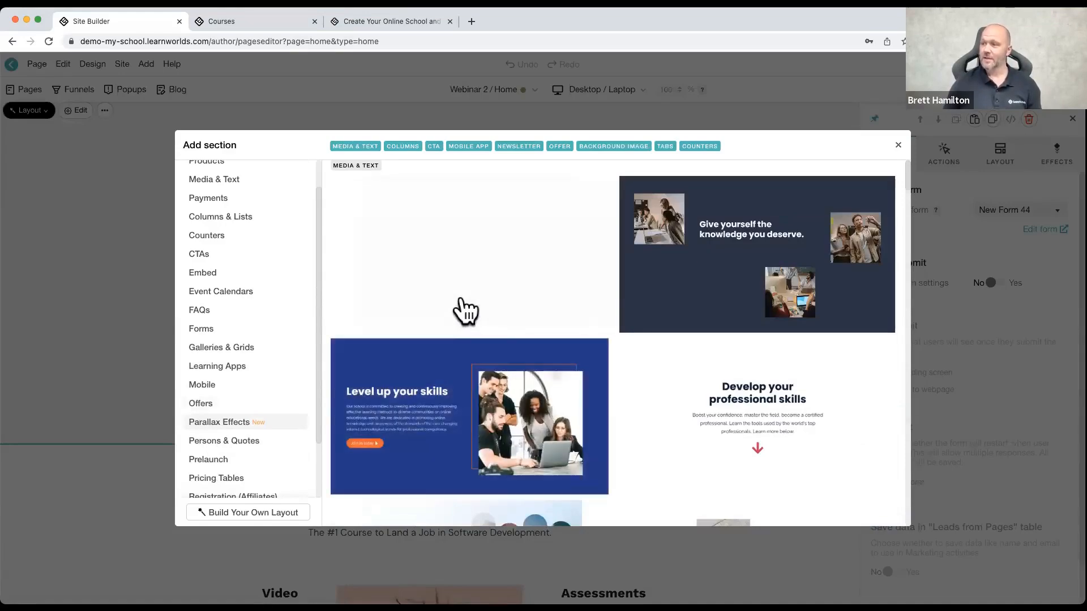
scroll(474, 318, "down", 6)
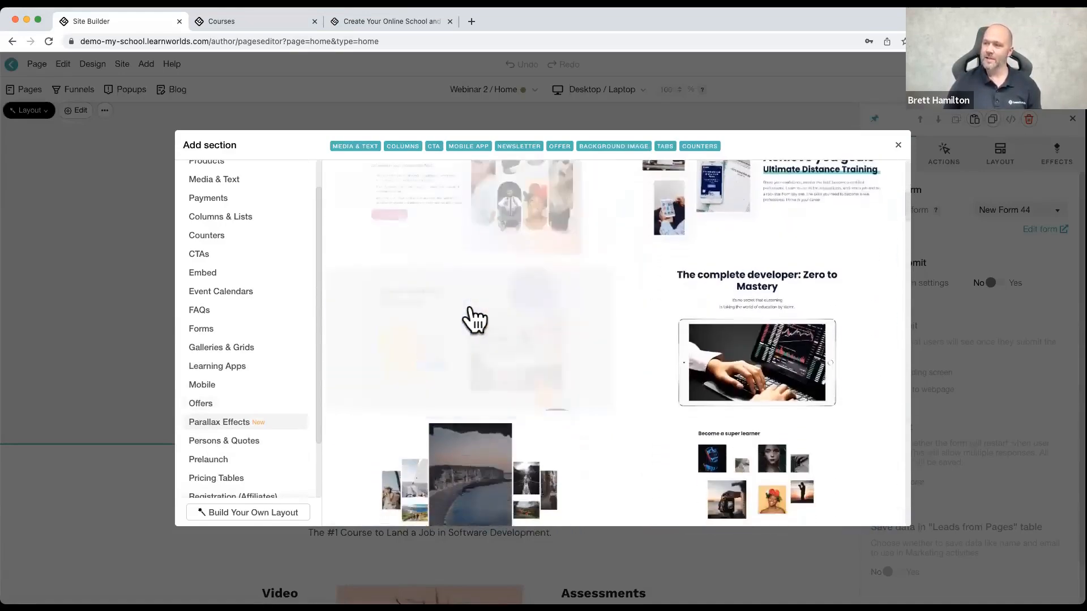
scroll(474, 318, "up", 3)
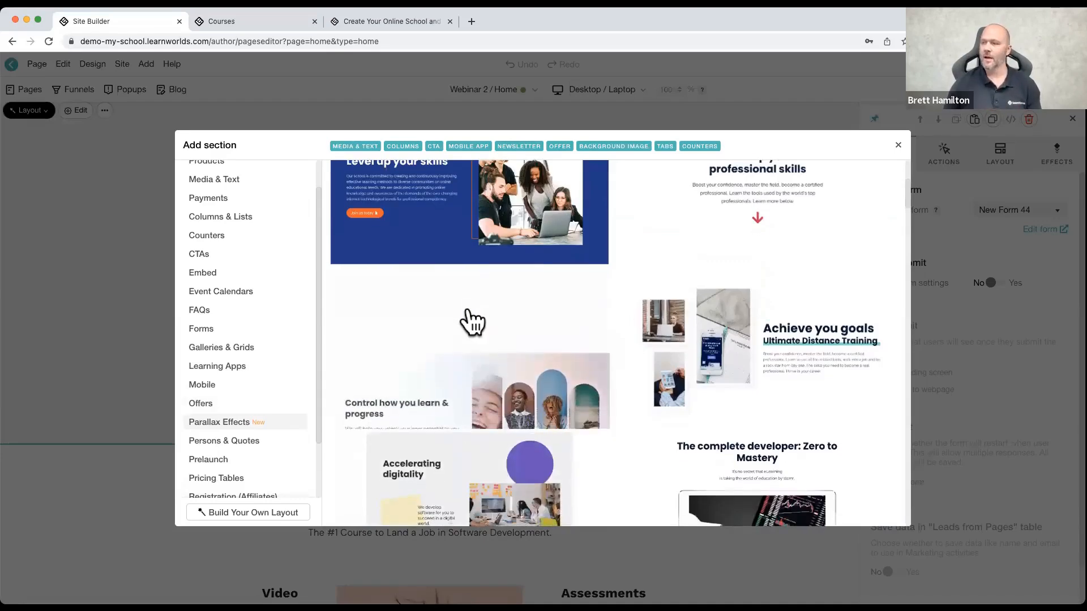
left_click(460, 317)
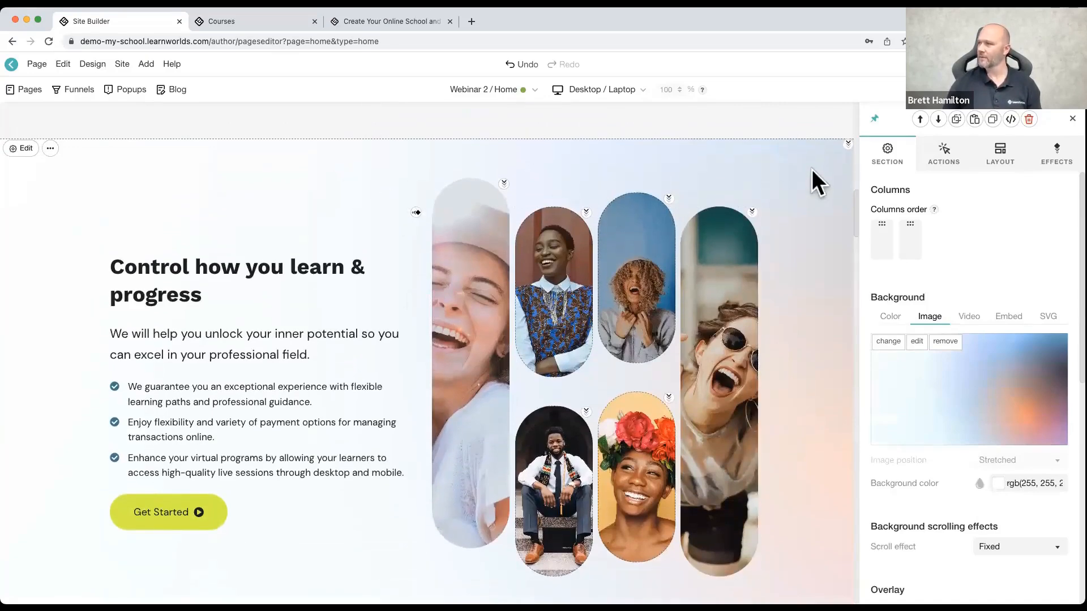
Step: Preview the home page and examine how the feedback form and the parallax images behave while scrolling, closing the preview when done
scroll(907, 288, "down", 1)
scroll(906, 295, "down", 5)
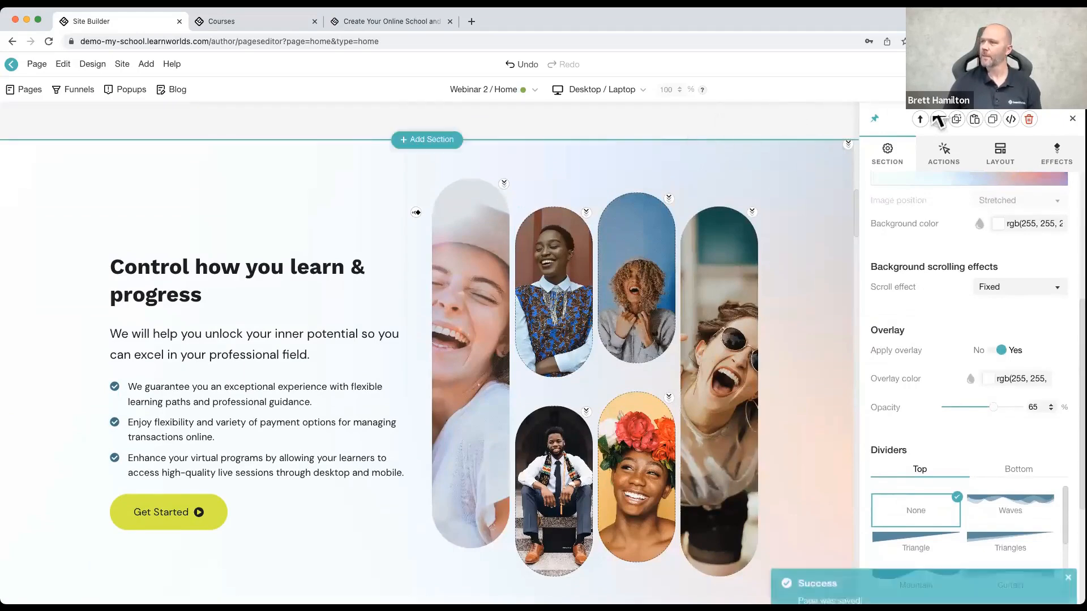
left_click(999, 64)
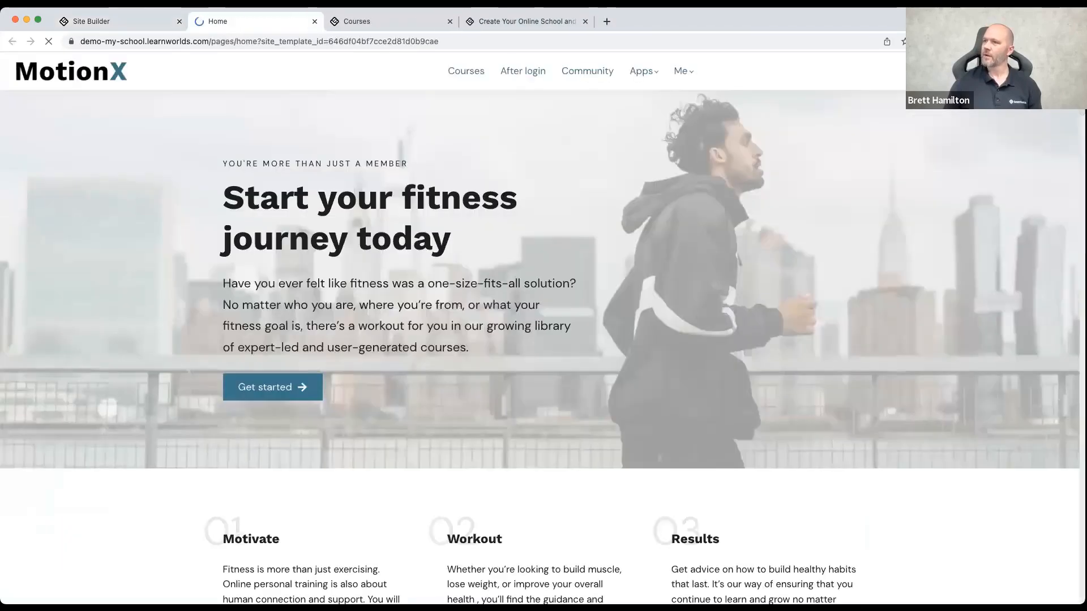
scroll(427, 195, "down", 12)
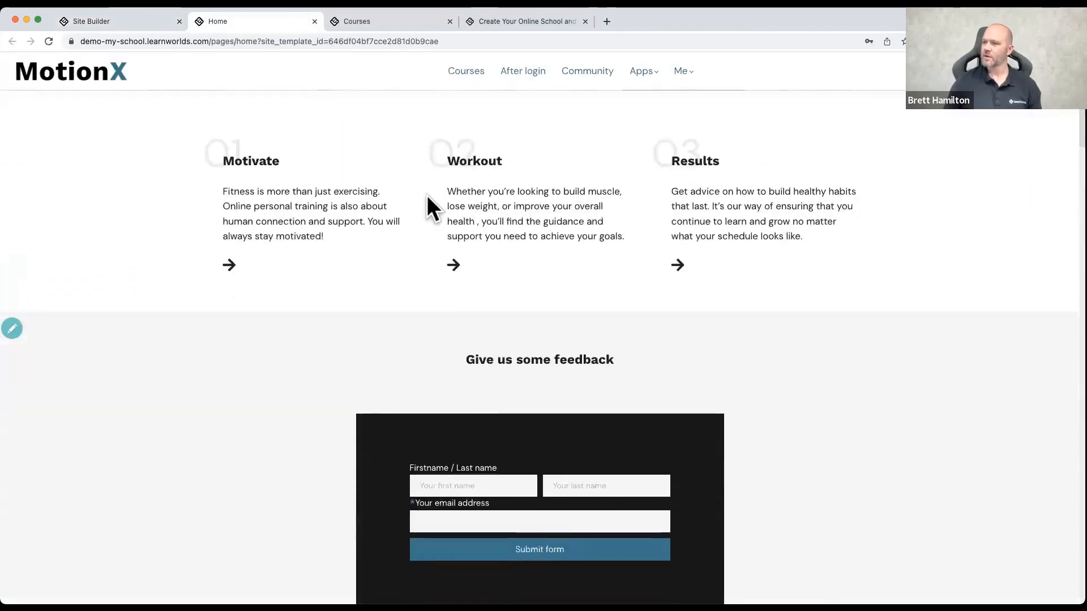
scroll(427, 195, "down", 5)
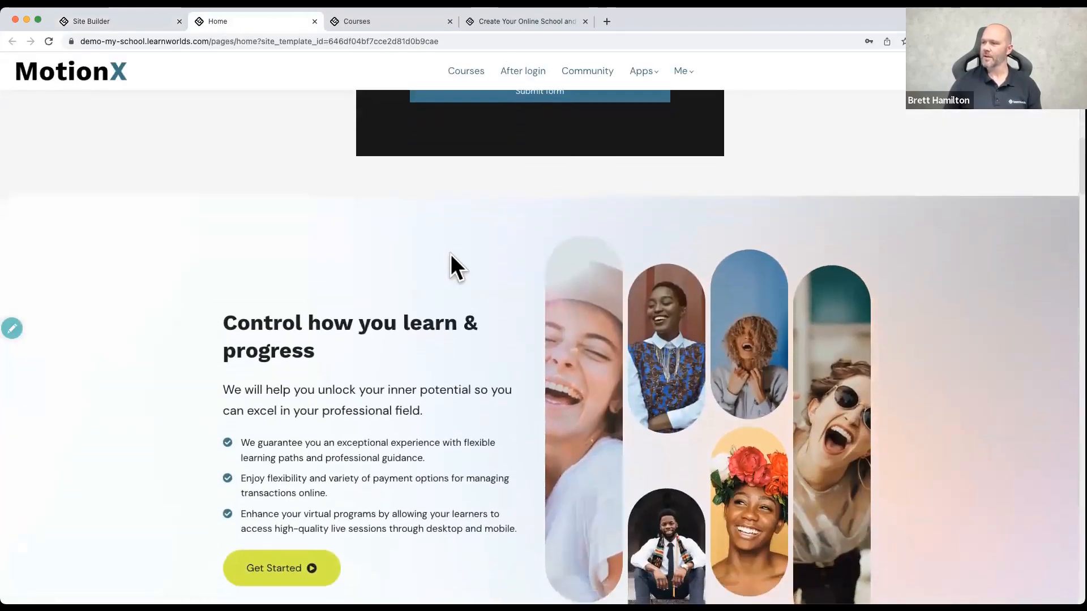
scroll(450, 253, "up", 8)
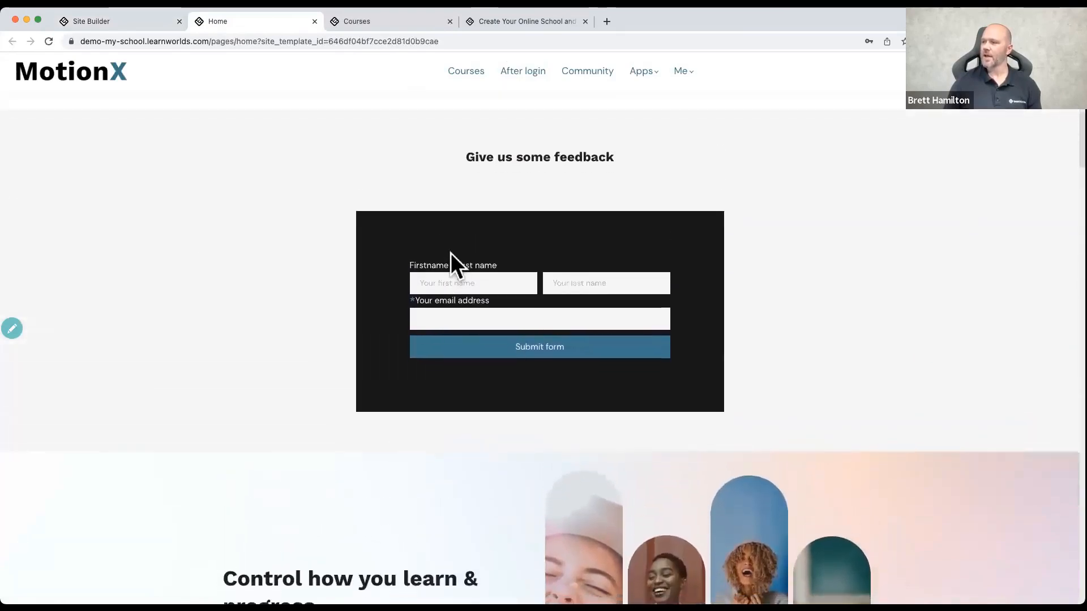
scroll(451, 255, "down", 5)
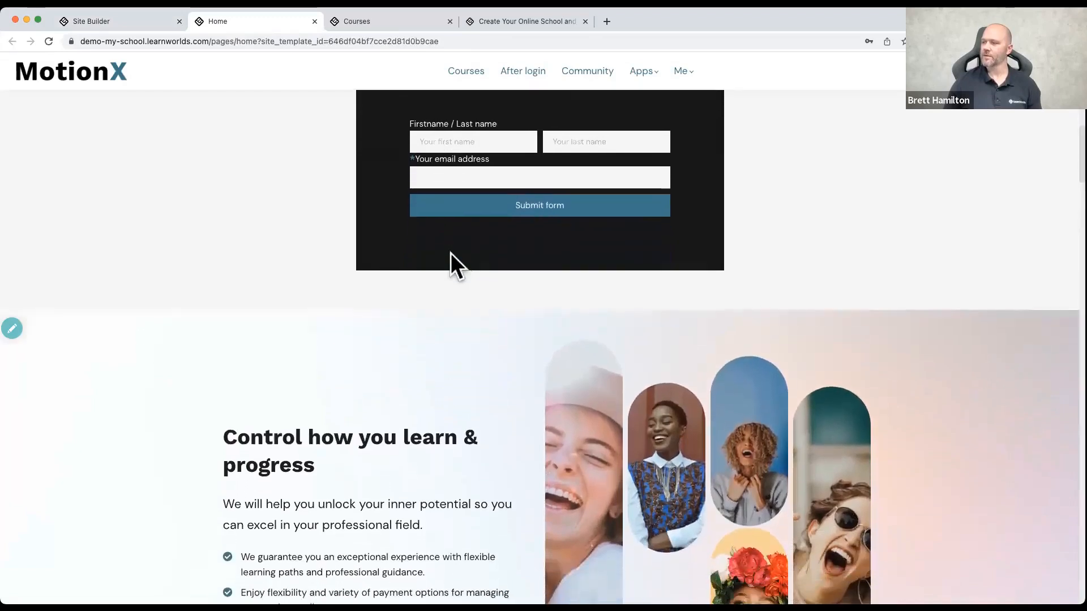
scroll(450, 253, "down", 5)
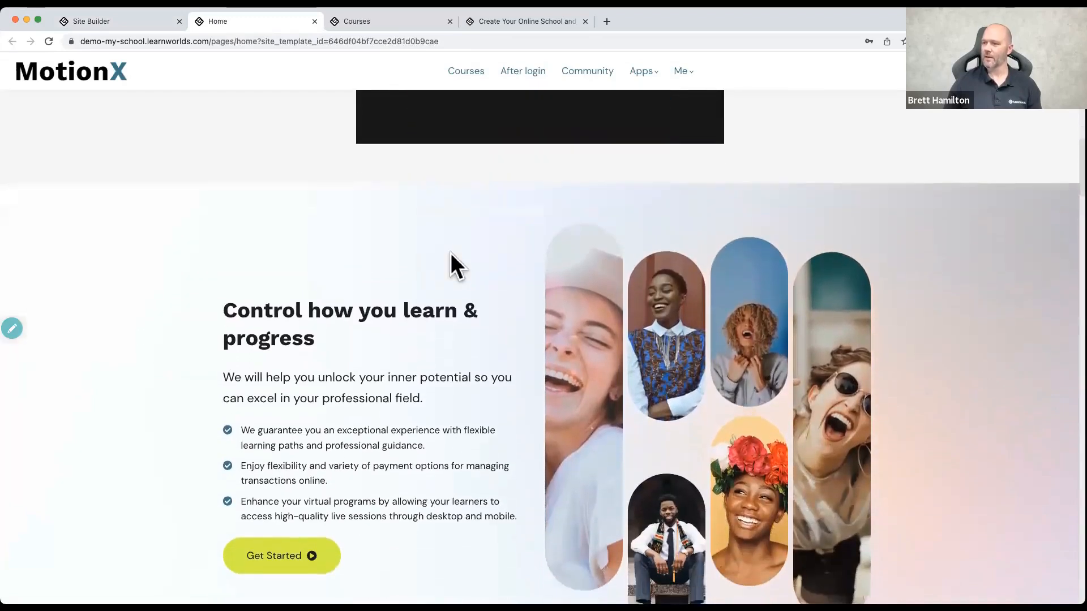
scroll(451, 253, "down", 2)
scroll(451, 254, "down", 3)
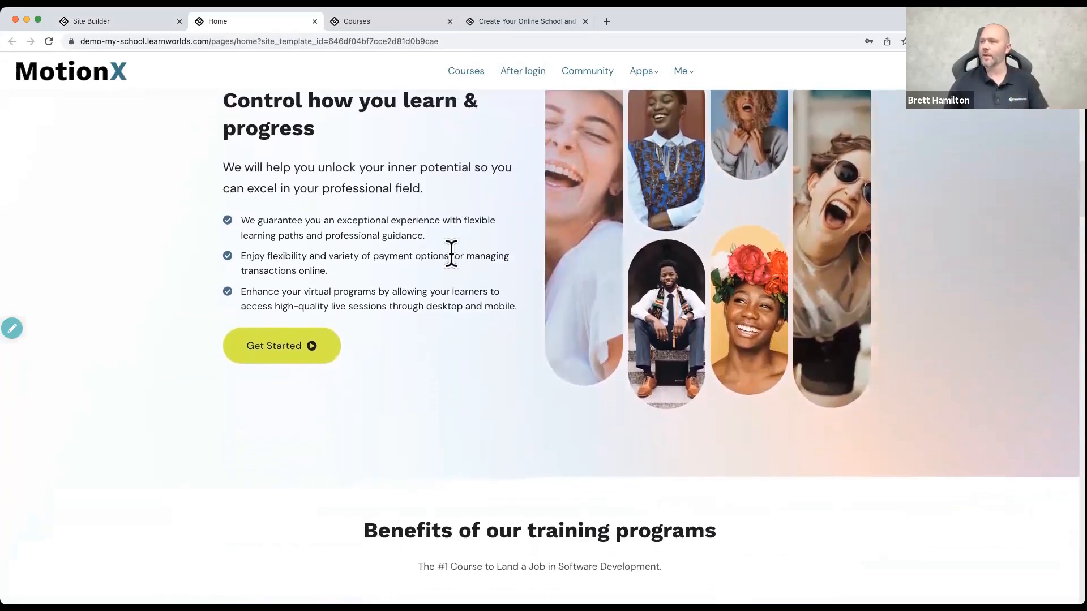
scroll(450, 253, "up", 3)
scroll(450, 253, "up", 3)
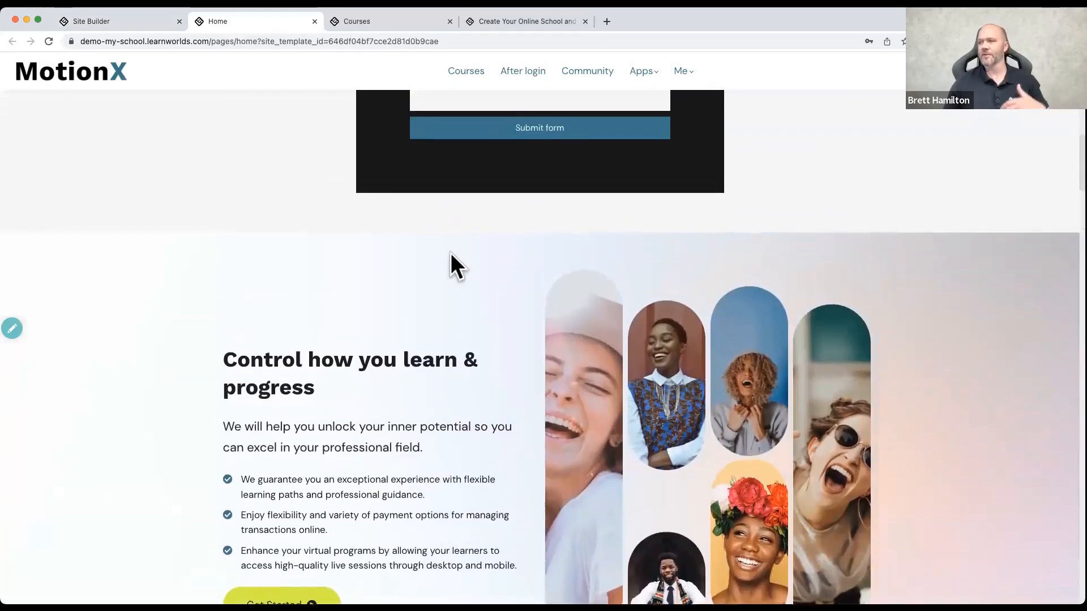
scroll(450, 253, "down", 2)
scroll(450, 253, "down", 4)
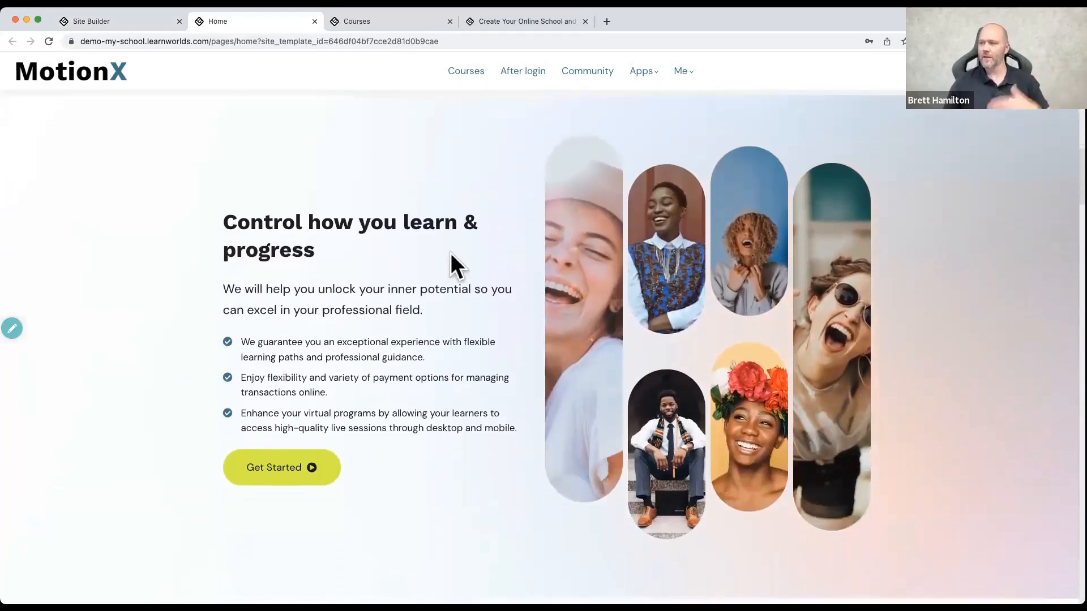
scroll(450, 253, "down", 3)
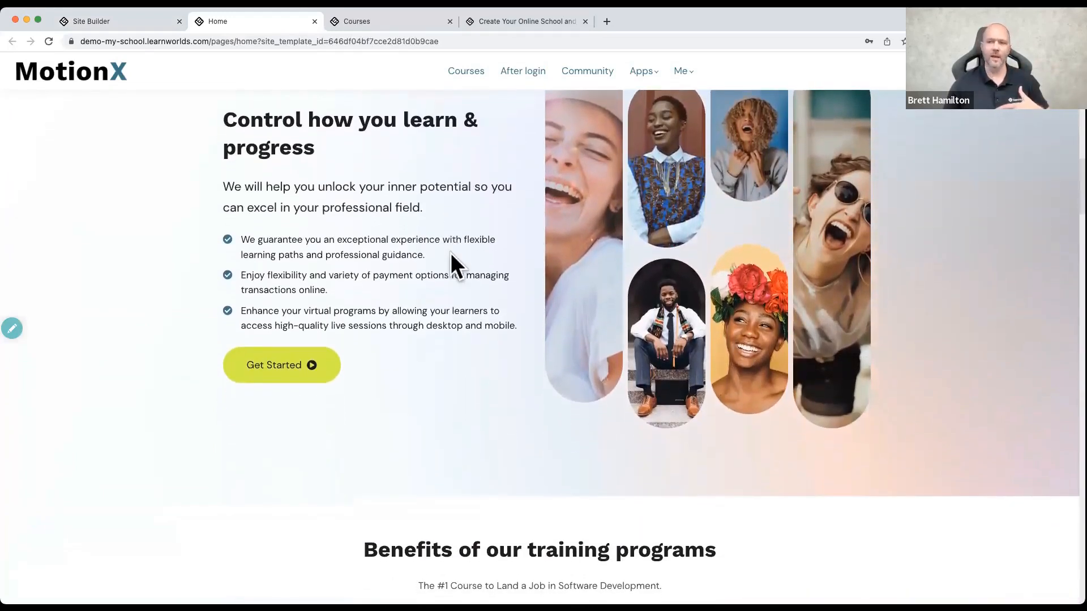
scroll(450, 253, "down", 2)
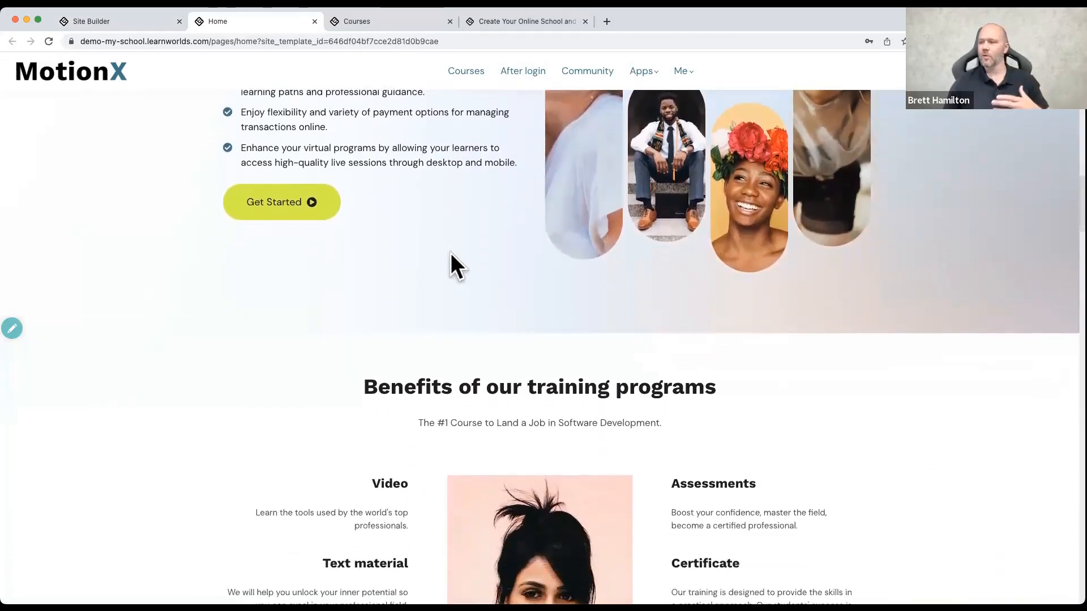
scroll(450, 253, "up", 4)
scroll(451, 253, "up", 3)
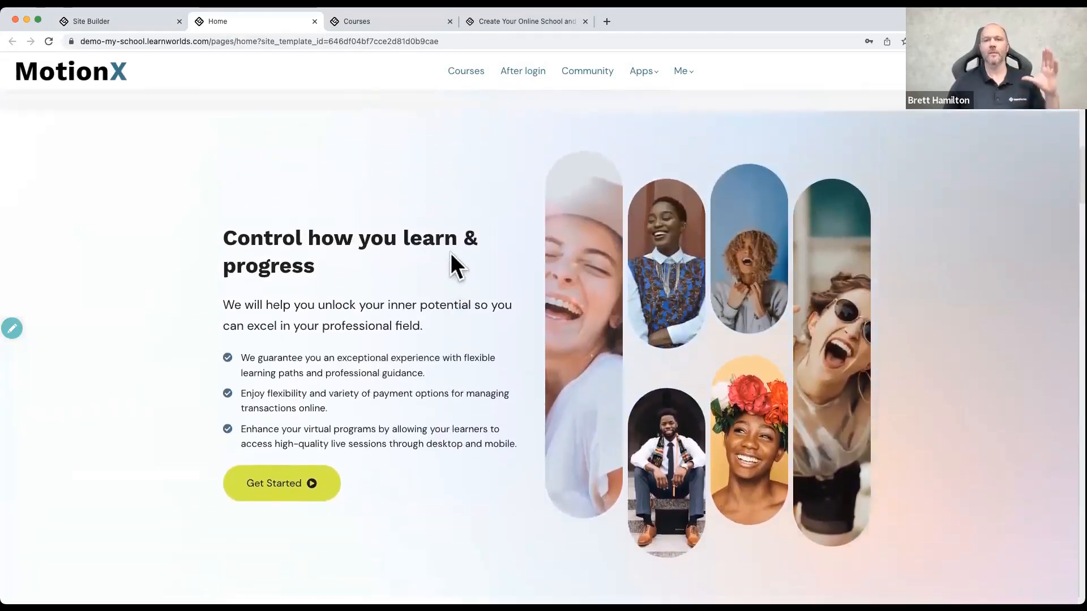
left_click(315, 21)
Step: Leave the page editor for the school's site view and reopen the home page for editing
scroll(327, 191, "up", 12)
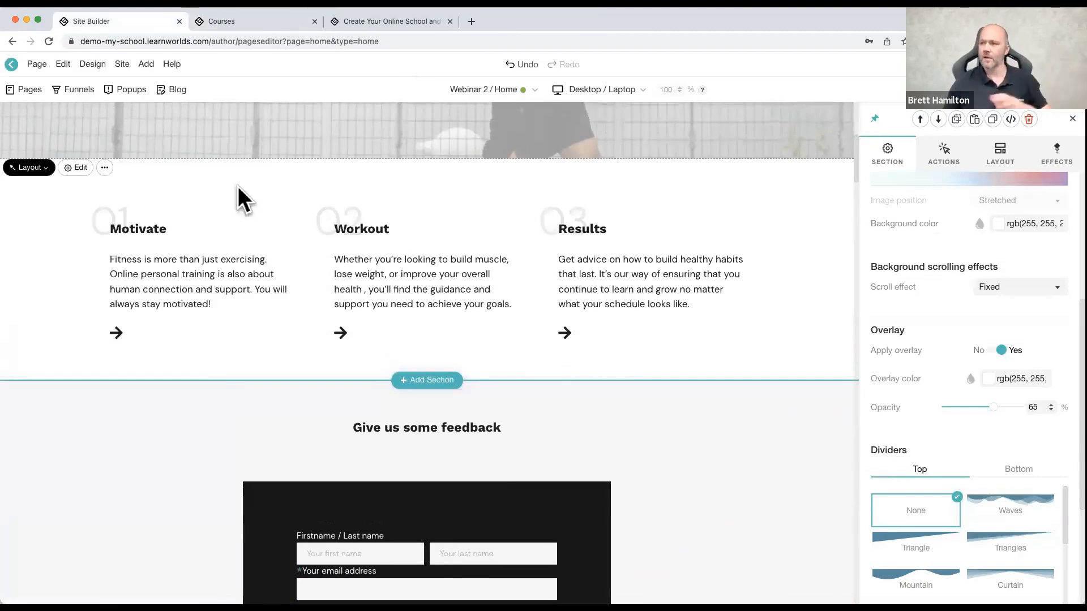
scroll(238, 186, "up", 6)
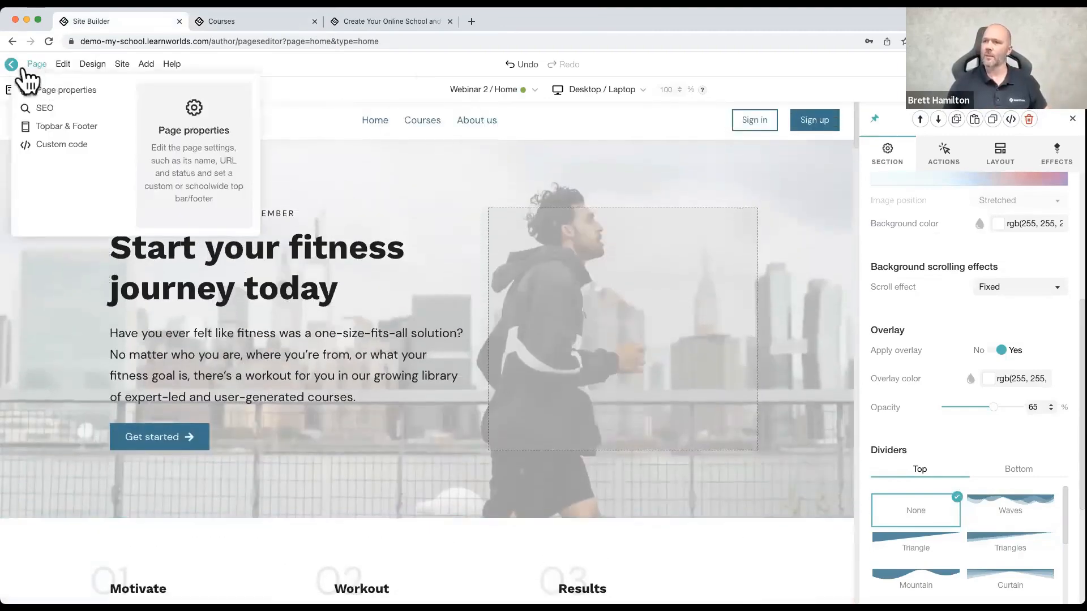
left_click(11, 64)
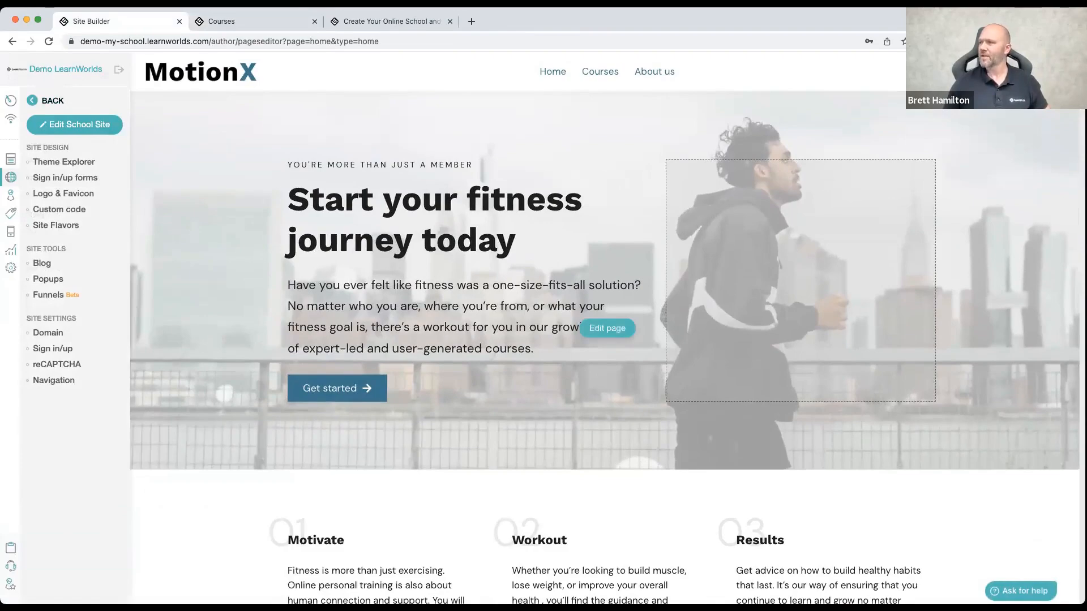
left_click(616, 331)
Step: Delete the "Give us some feedback" form section from the home page
scroll(357, 376, "down", 6)
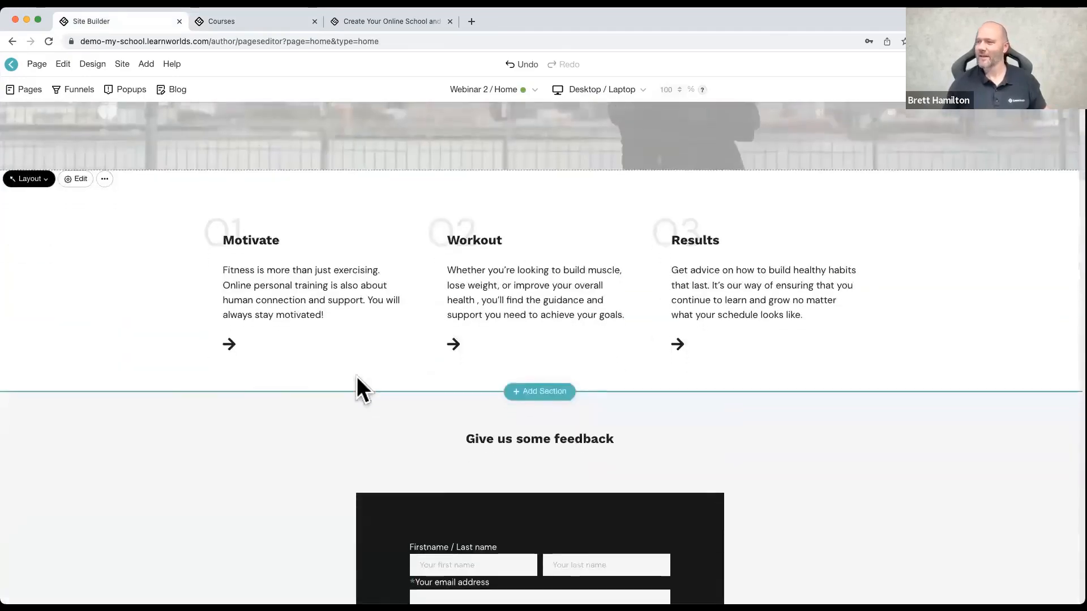
left_click(170, 419)
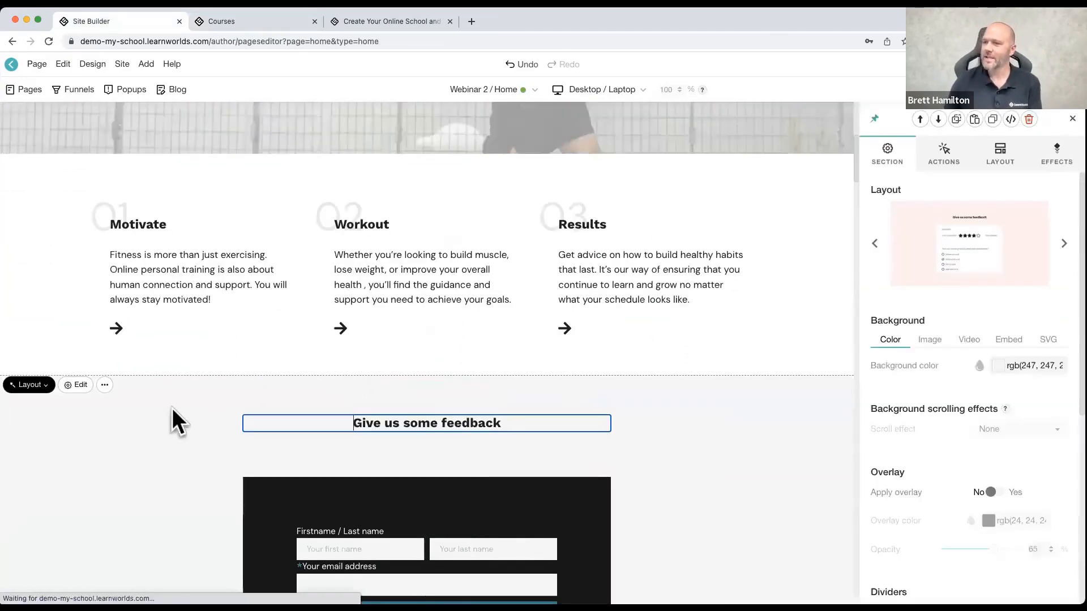
left_click(1029, 120)
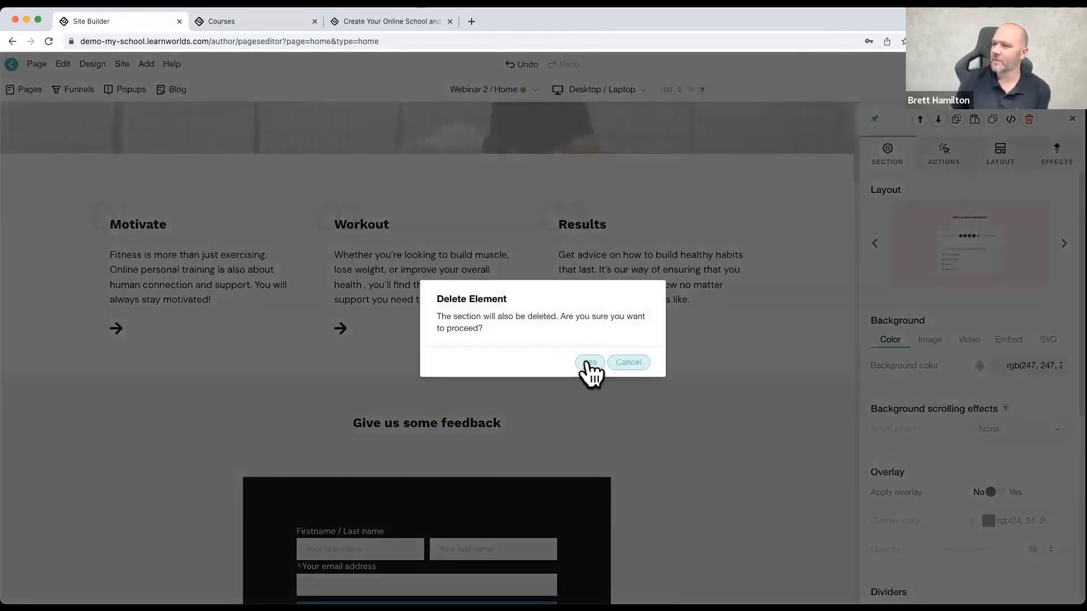
left_click(589, 365)
Step: Delete the "Control how you learn & progress" parallax section from the home page
scroll(121, 262, "down", 4)
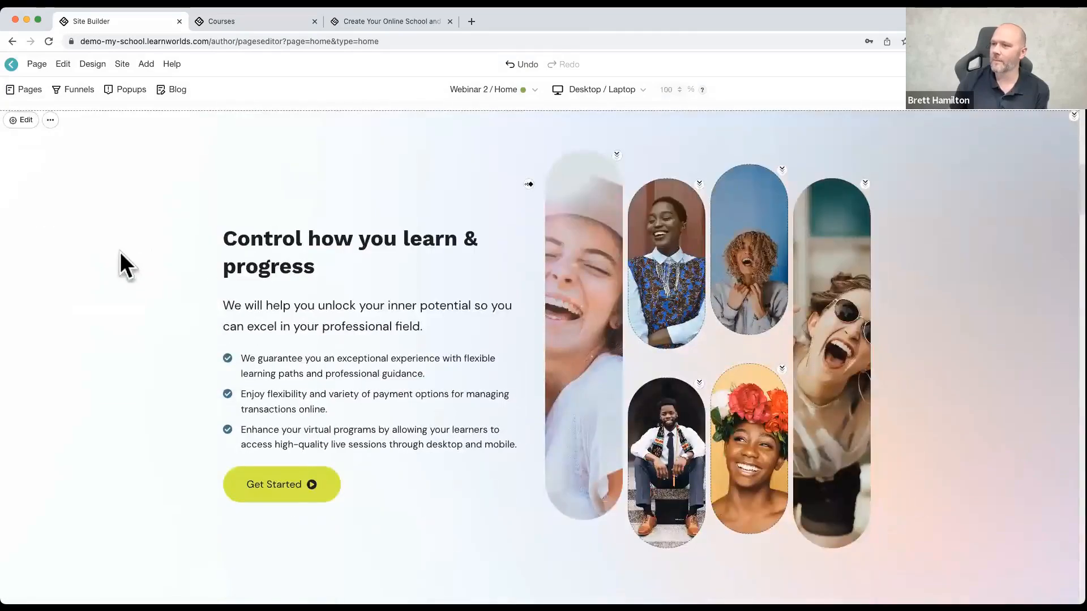
left_click(121, 262)
left_click(1029, 119)
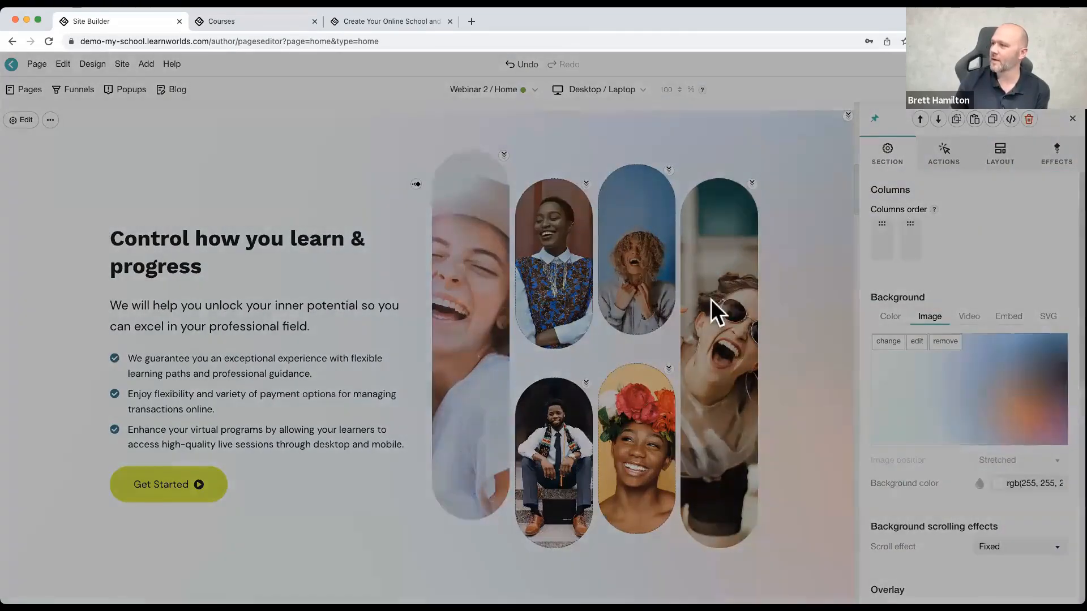
left_click(589, 362)
Step: Change the "Benefits of our training programs" section to the layout with three centered text columns and no image
scroll(284, 296, "up", 1)
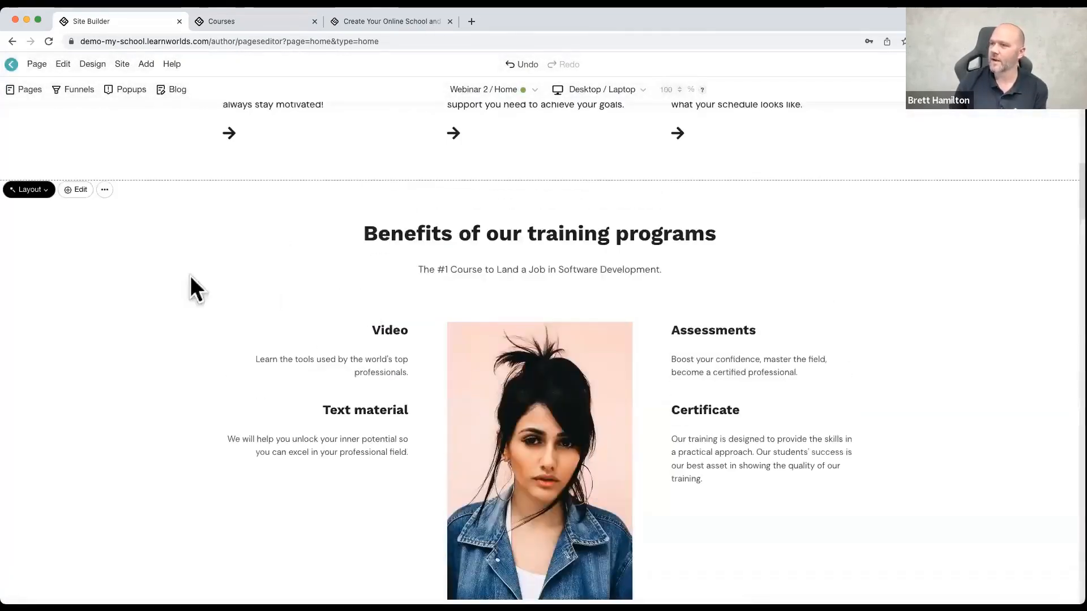
left_click(22, 191)
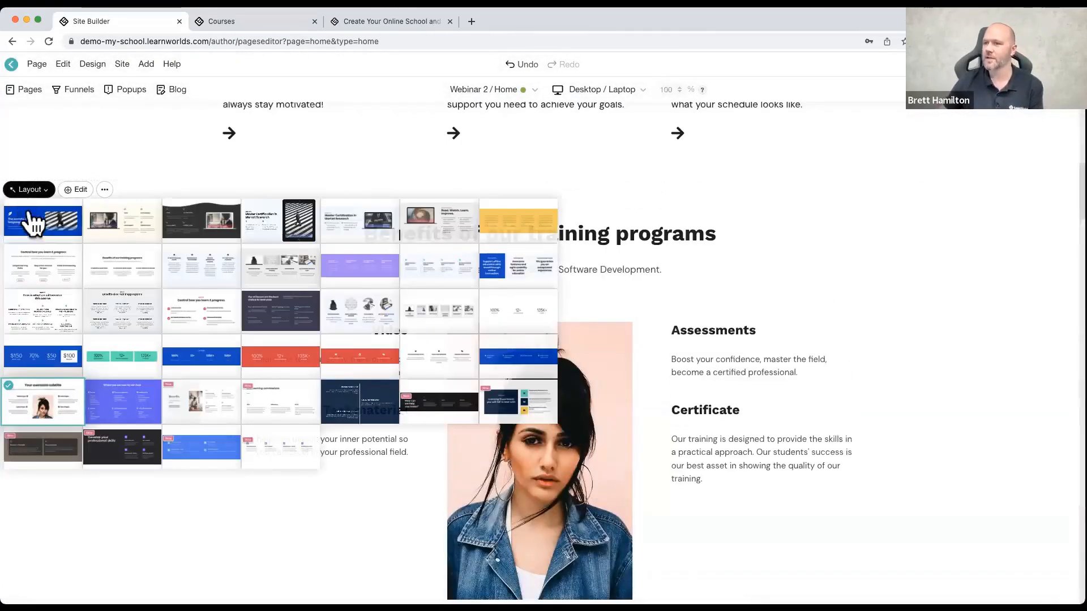
left_click(105, 263)
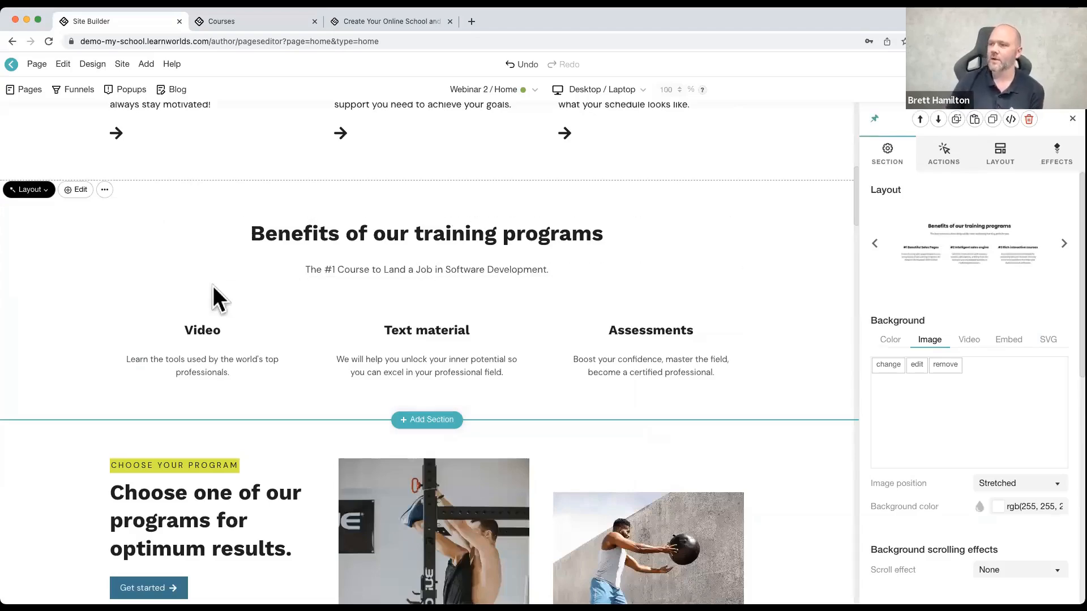
scroll(212, 287, "up", 8)
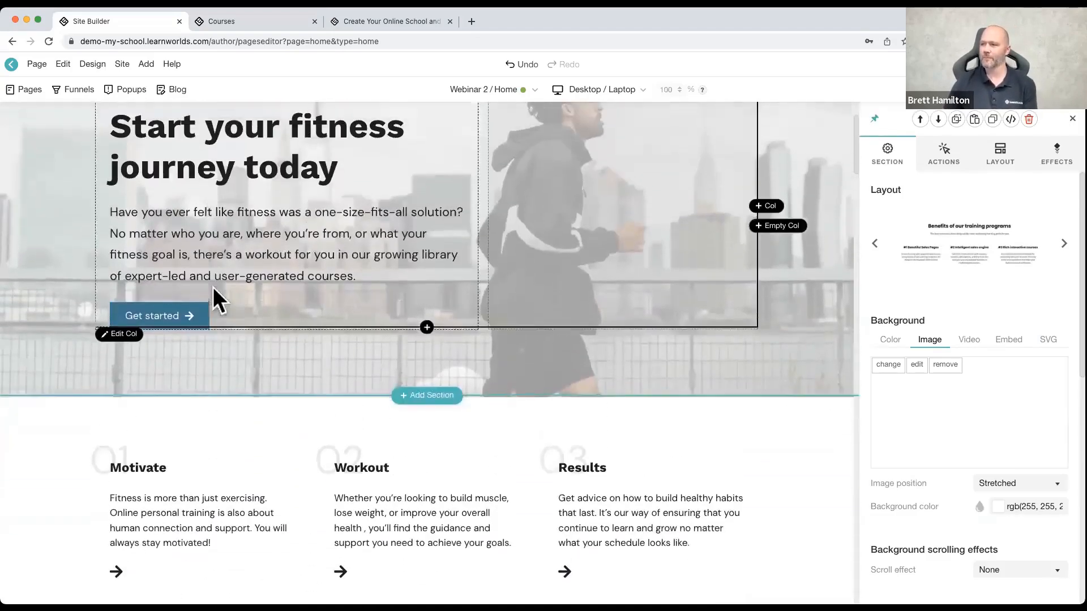
scroll(213, 287, "up", 2)
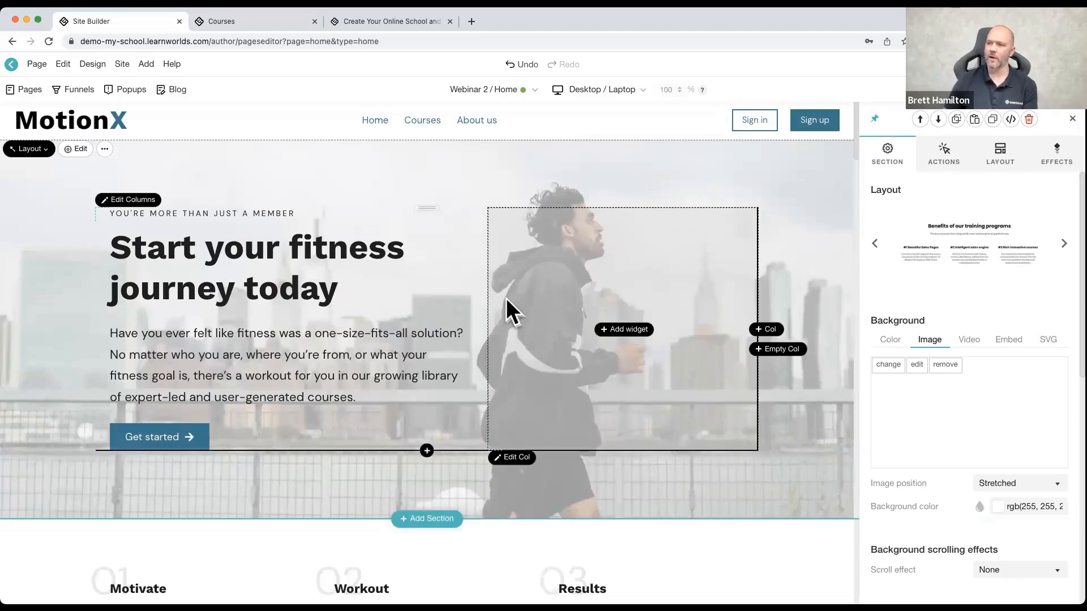
scroll(506, 298, "down", 6)
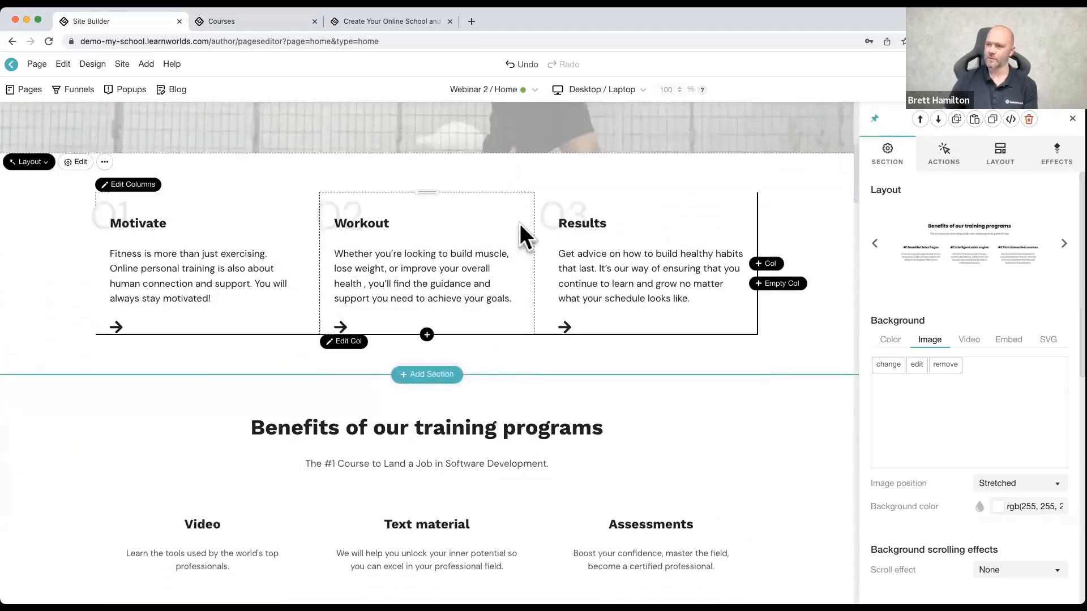
scroll(417, 266, "down", 2)
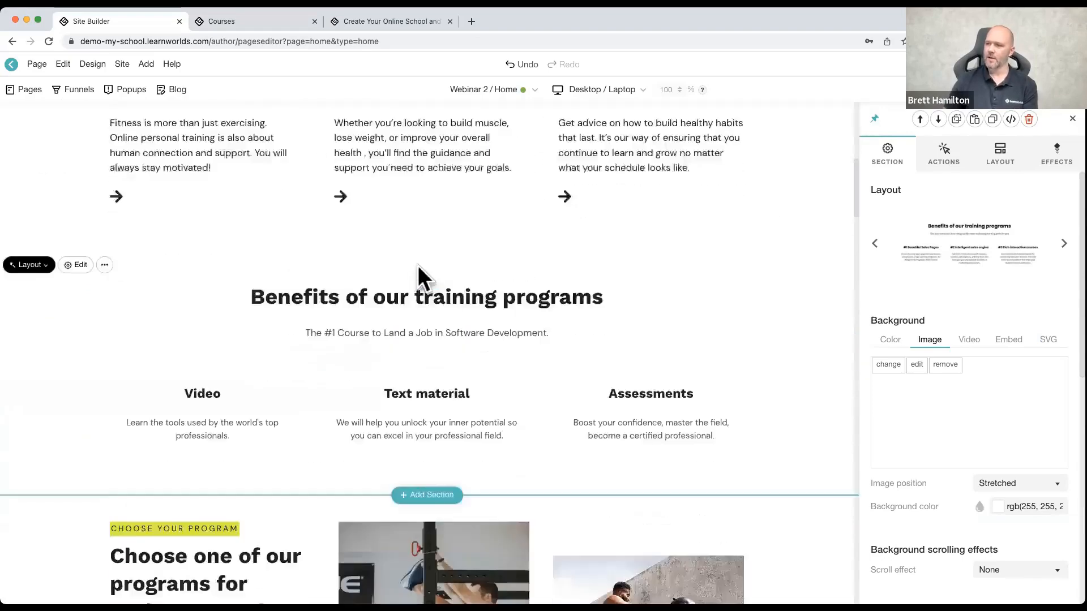
scroll(418, 266, "down", 5)
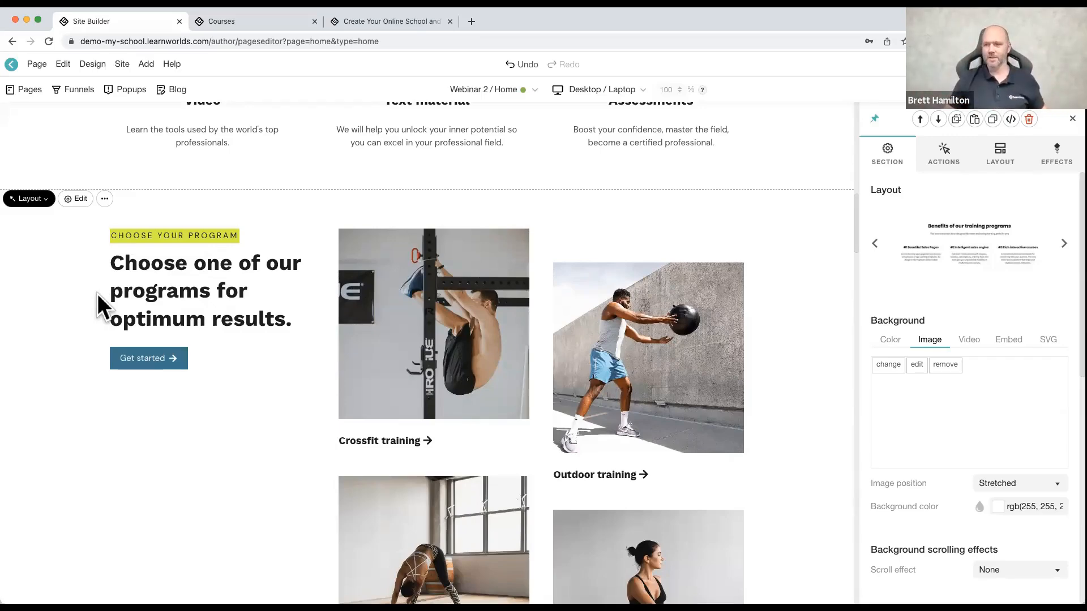
Step: Add an empty fourth column after Assessments in the "Benefits of our training programs" section and close the section's settings
scroll(213, 348, "up", 5)
scroll(273, 339, "up", 1)
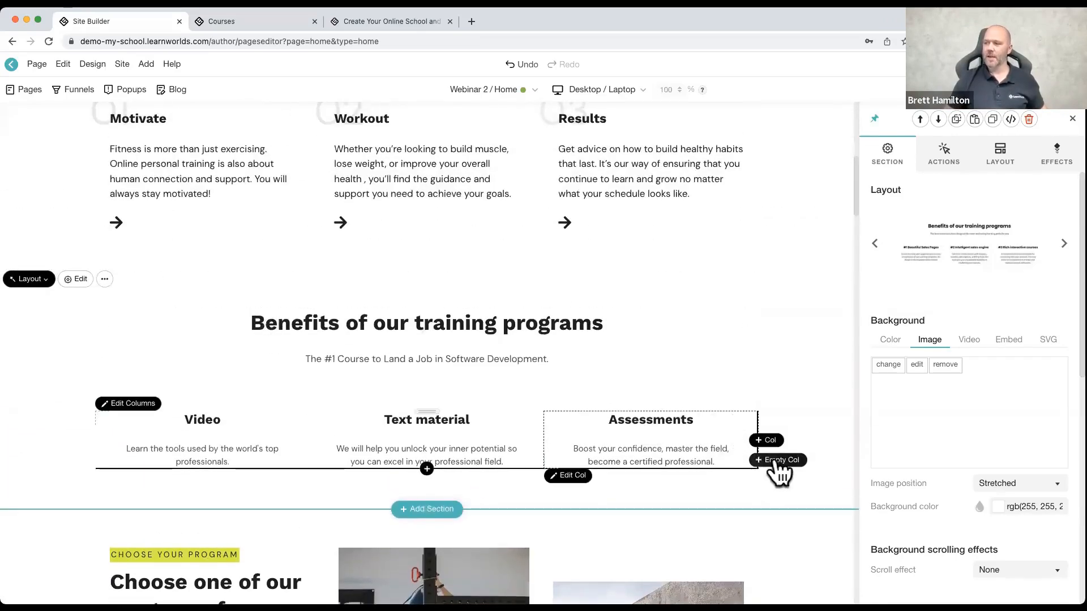
left_click(780, 460)
mouse_move(656, 452)
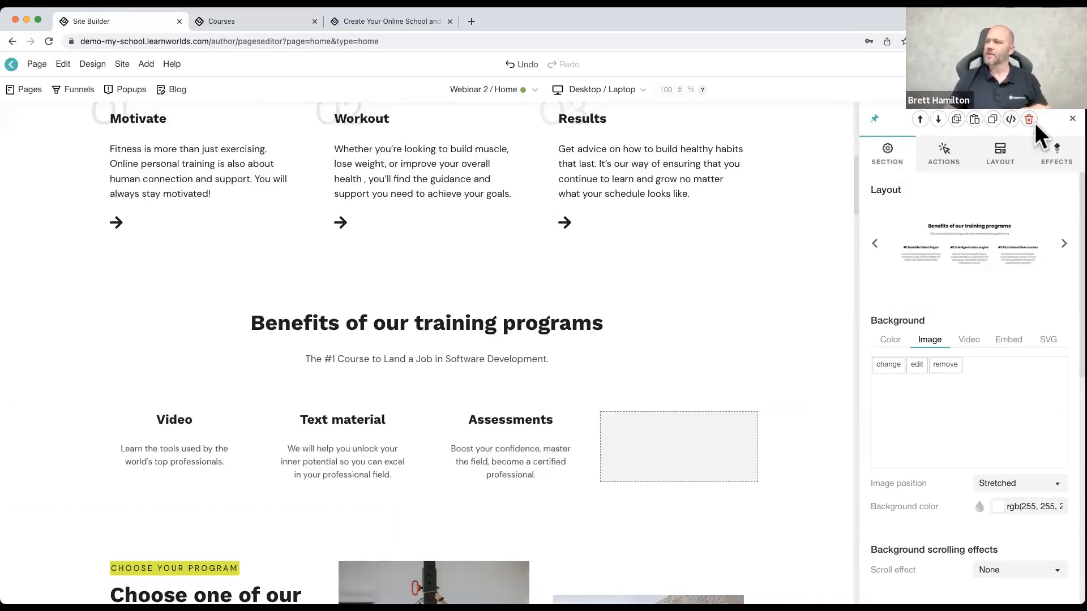
left_click(1070, 120)
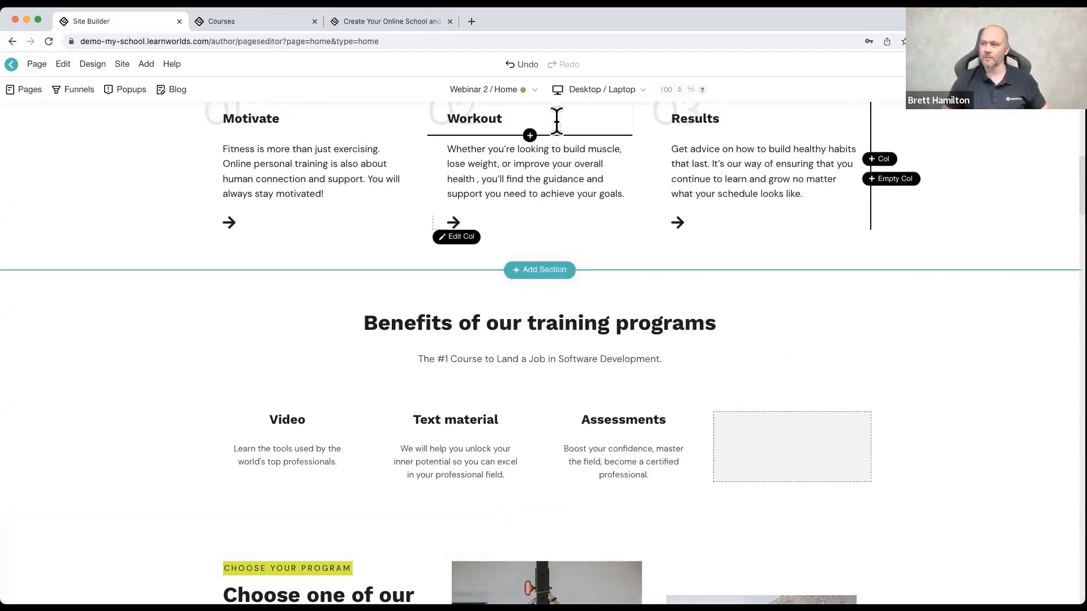
Step: Preview the "Benefits of our training programs" section in Phone Portrait view, and return to the Desktop / Laptop view
left_click(591, 91)
left_click(600, 226)
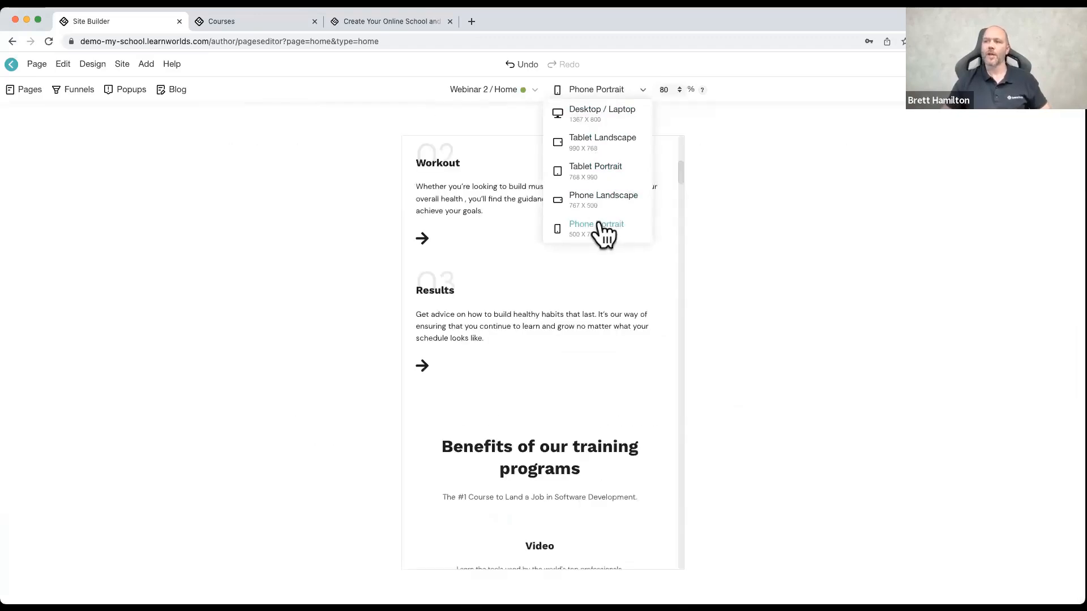
scroll(570, 305, "down", 5)
scroll(570, 299, "down", 7)
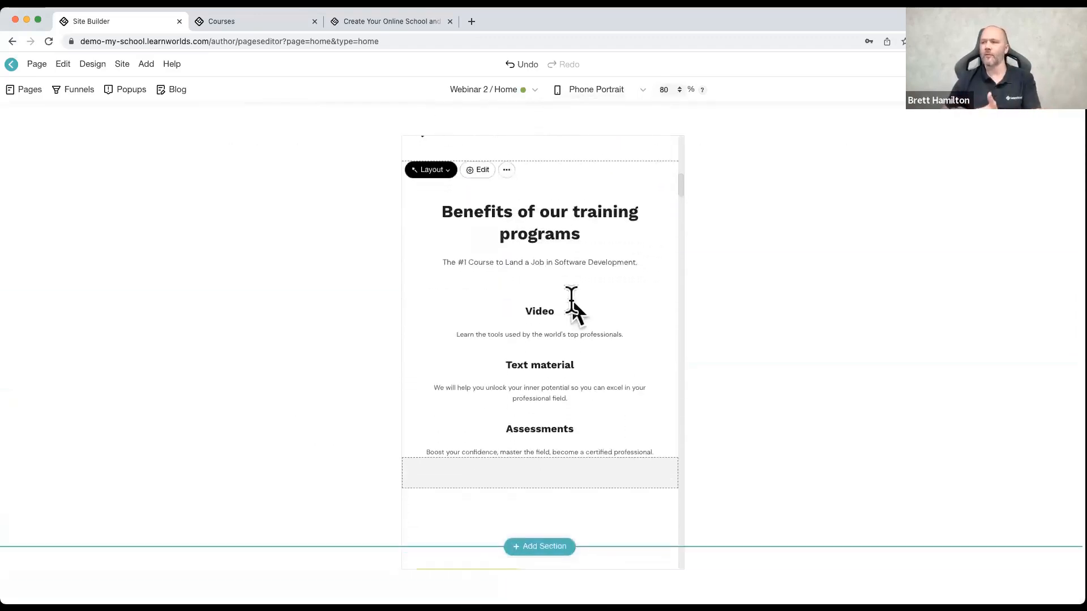
scroll(571, 298, "up", 3)
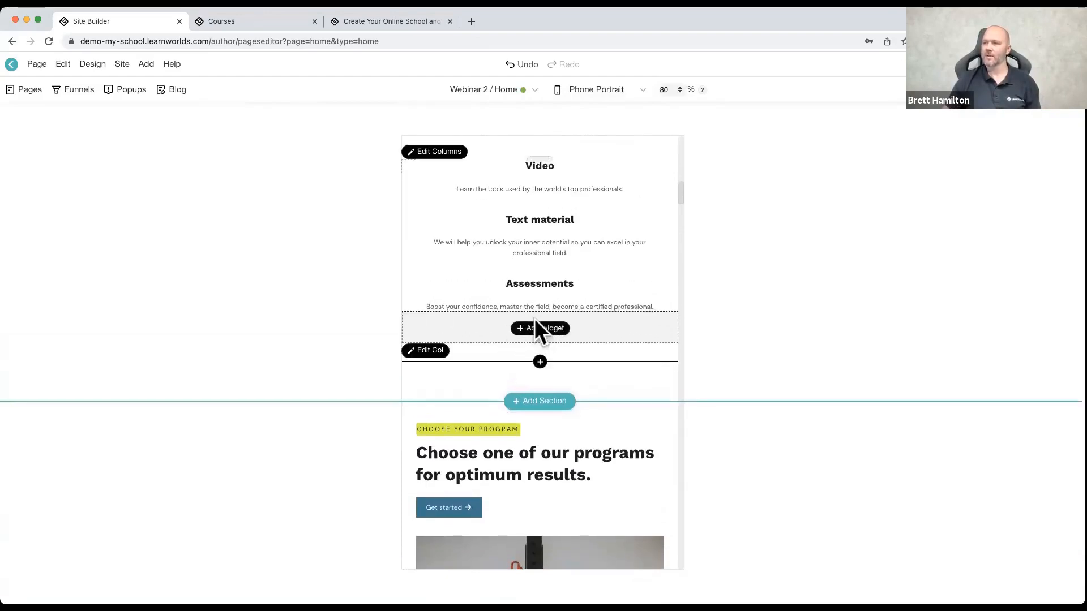
scroll(537, 328, "up", 3)
scroll(530, 312, "down", 5)
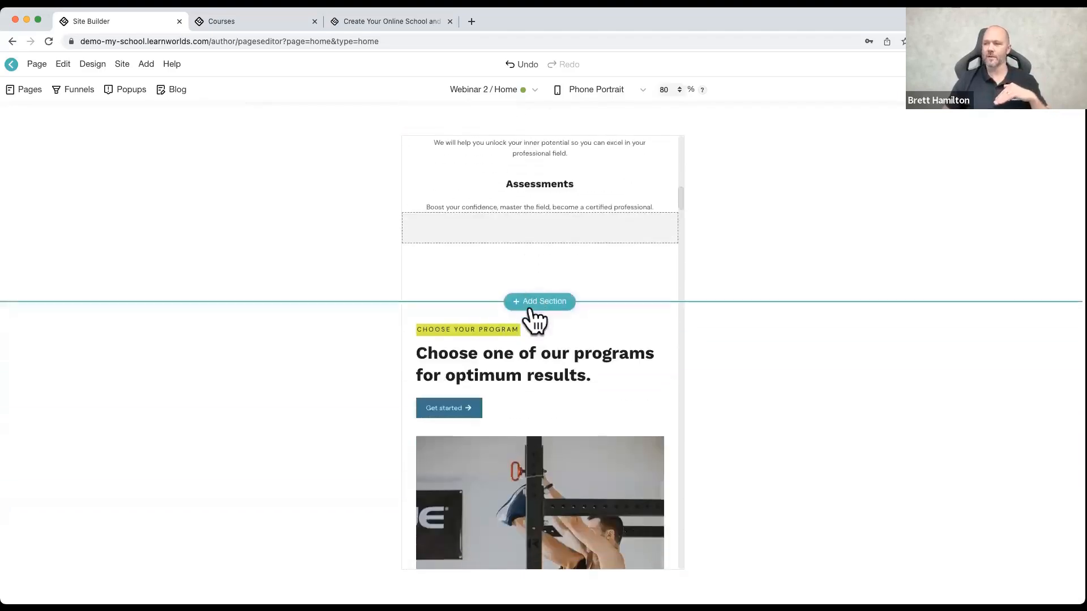
mouse_move(568, 94)
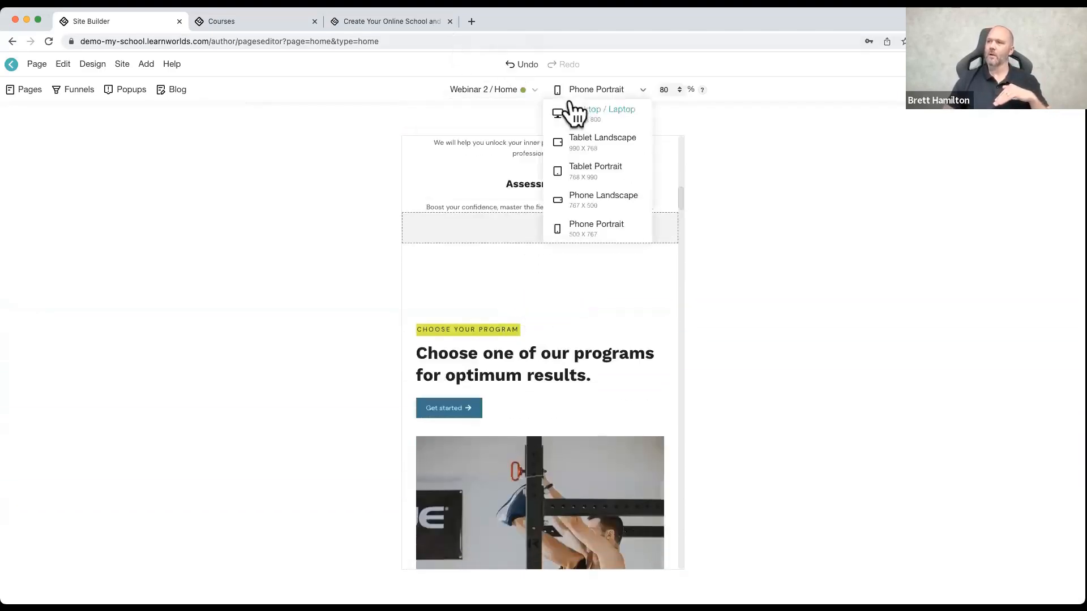
left_click(577, 113)
scroll(529, 192, "up", 5)
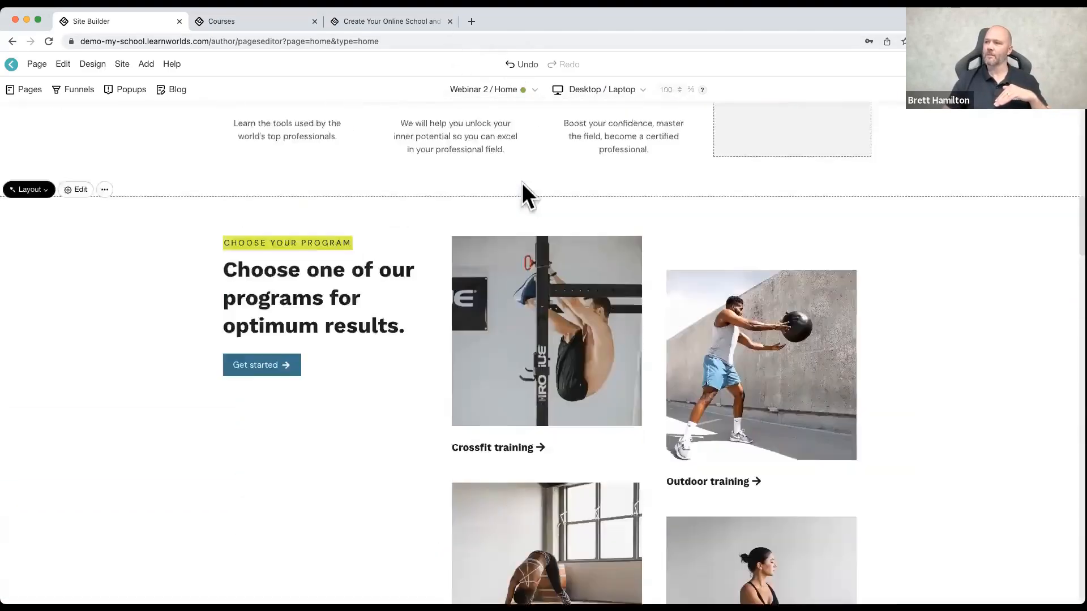
Step: Set the "Benefits of our training programs" section to Full width and Small height
mouse_move(753, 351)
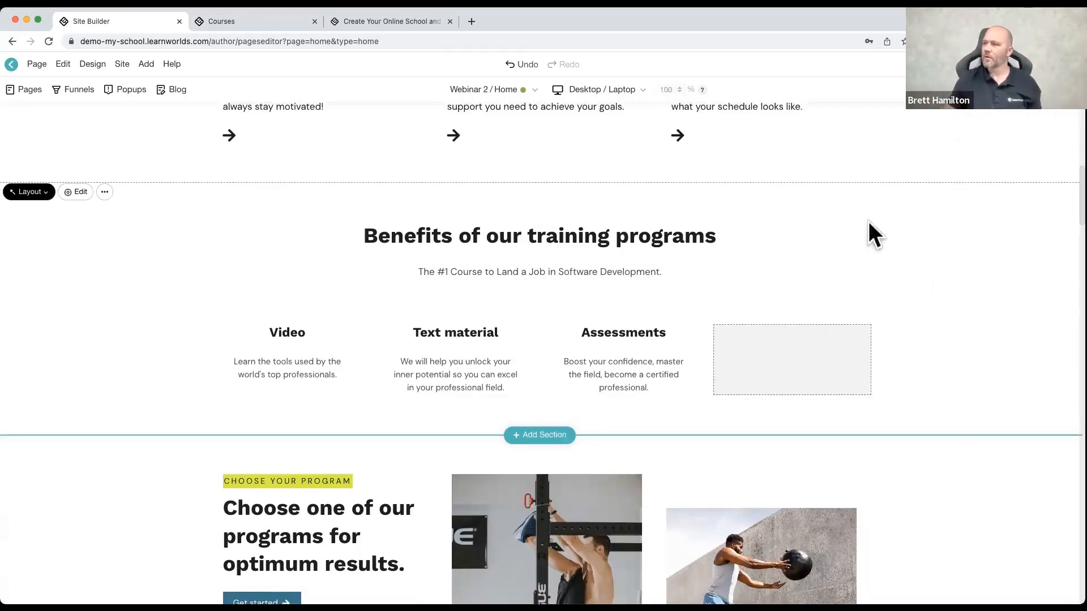
left_click(92, 241)
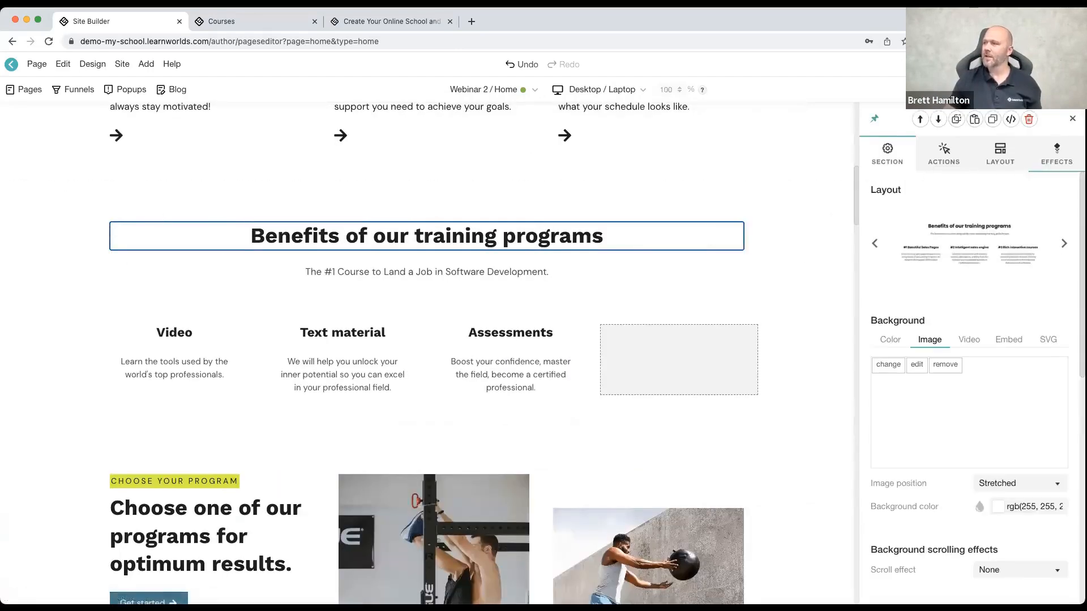
left_click(1046, 164)
left_click(1005, 155)
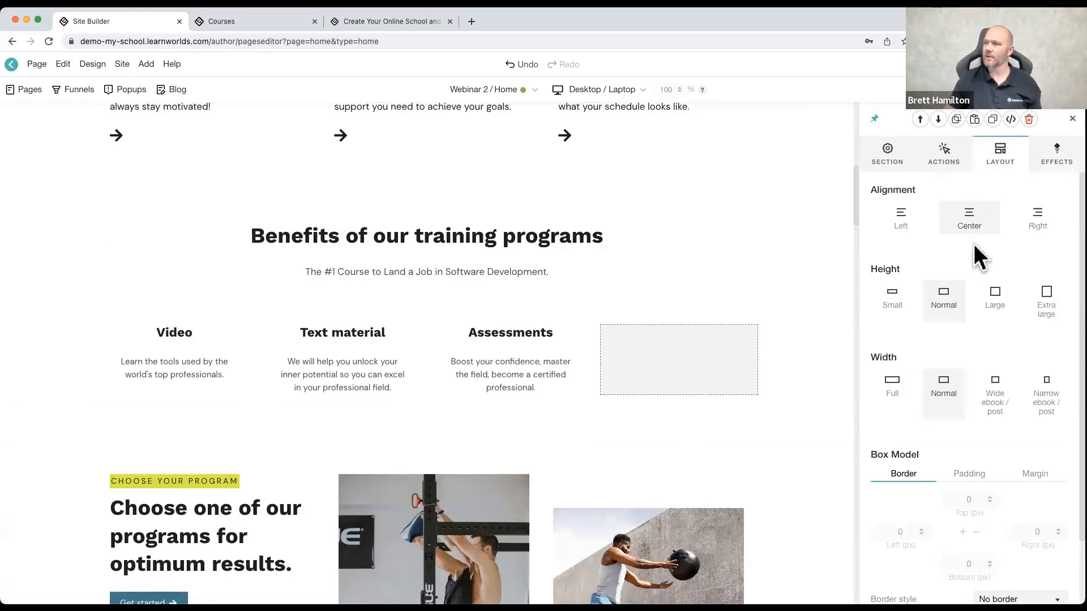
left_click(891, 387)
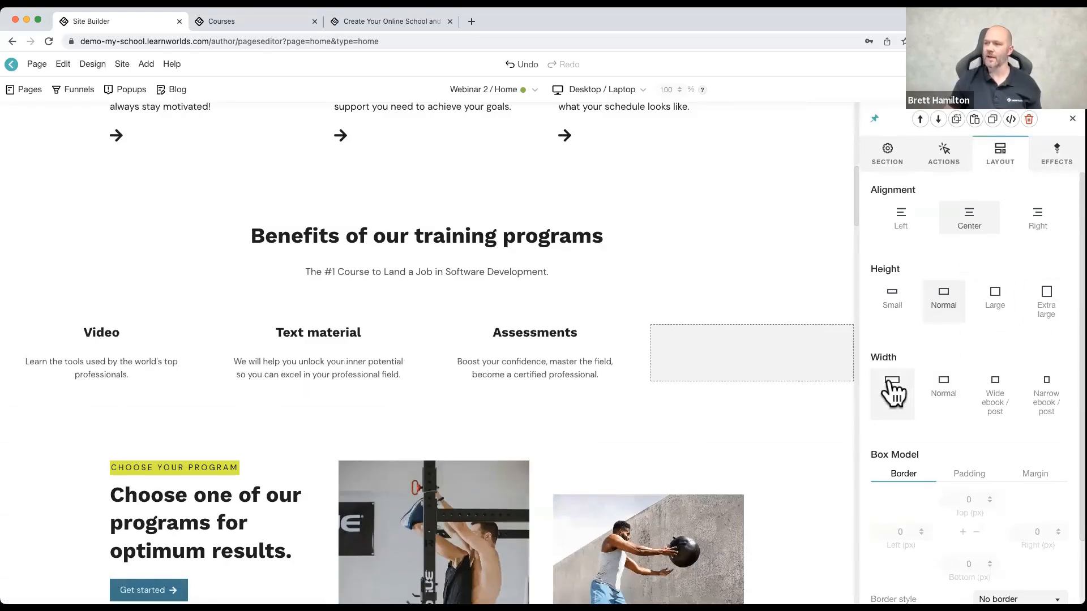
left_click(888, 309)
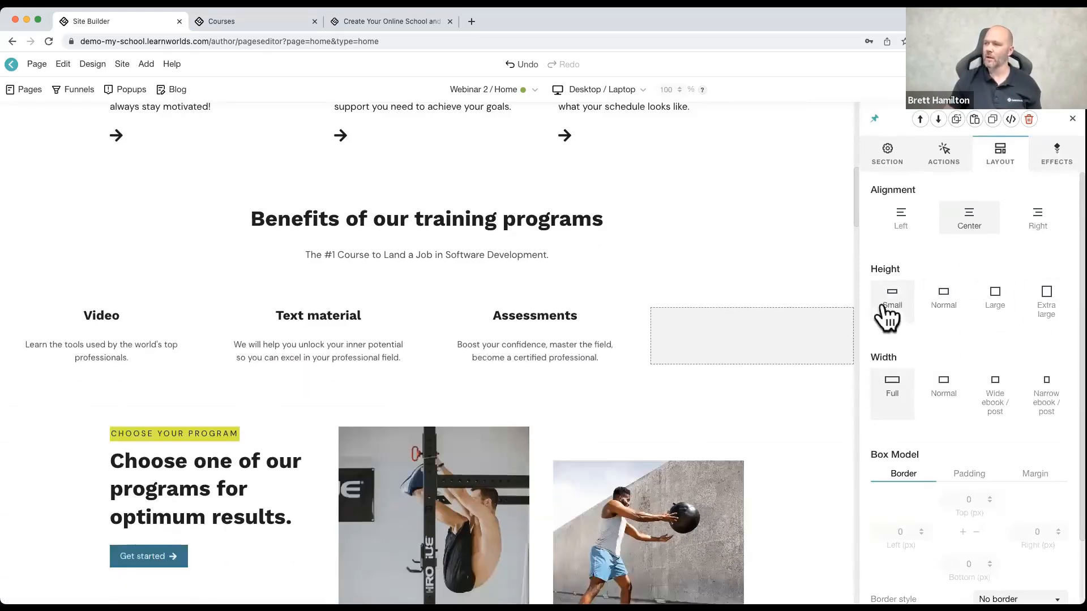
left_click(1072, 120)
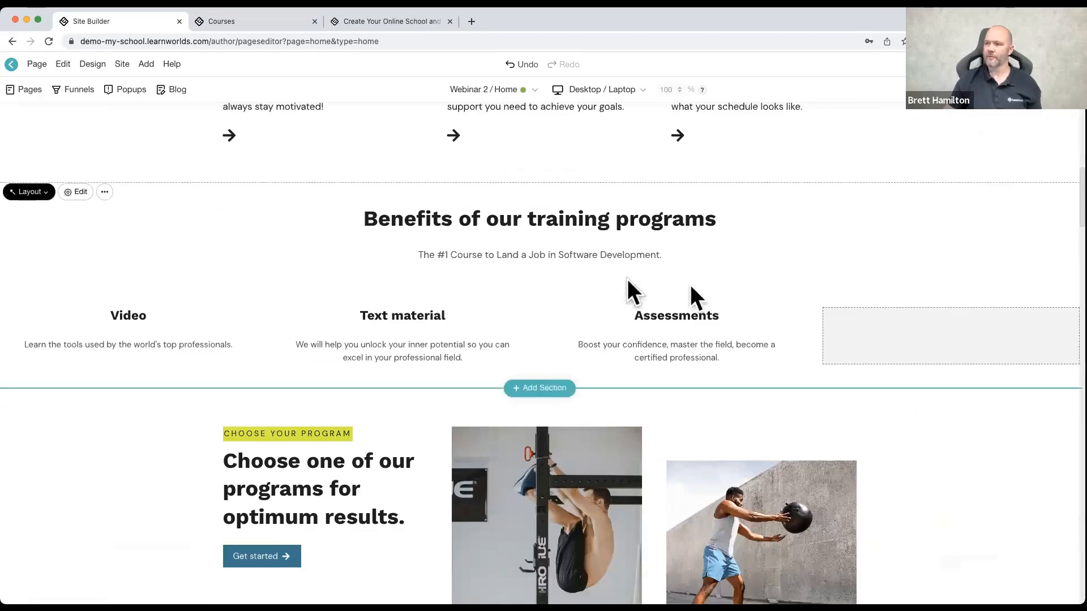
Step: Add a build-your-own section with a single empty 100% column below the "Benefits of our training programs" section
scroll(262, 339, "up", 5)
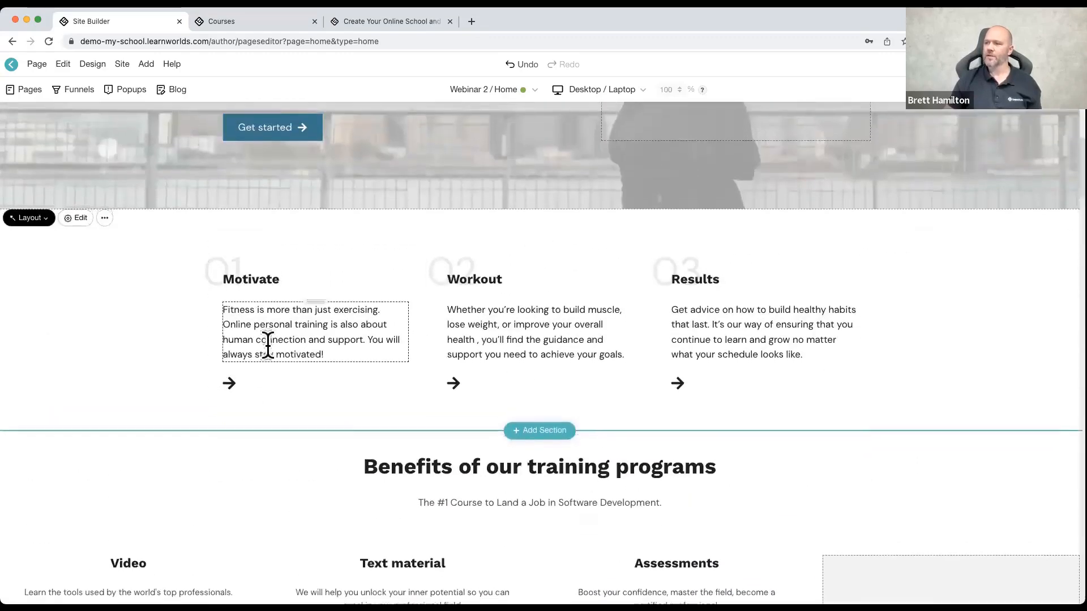
scroll(270, 344, "down", 3)
scroll(282, 344, "down", 1)
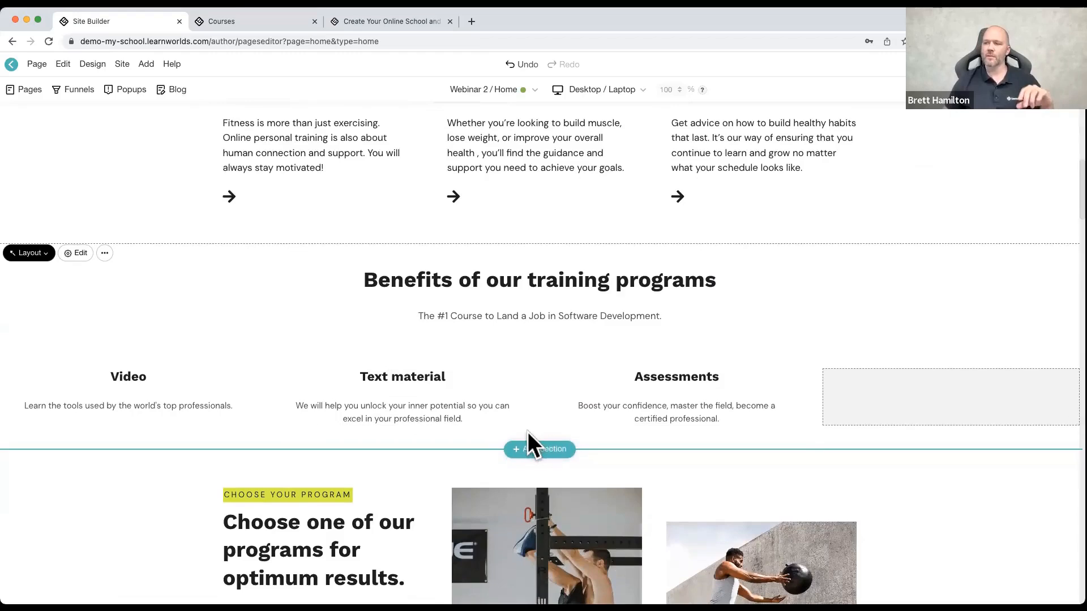
left_click(540, 450)
scroll(266, 417, "down", 3)
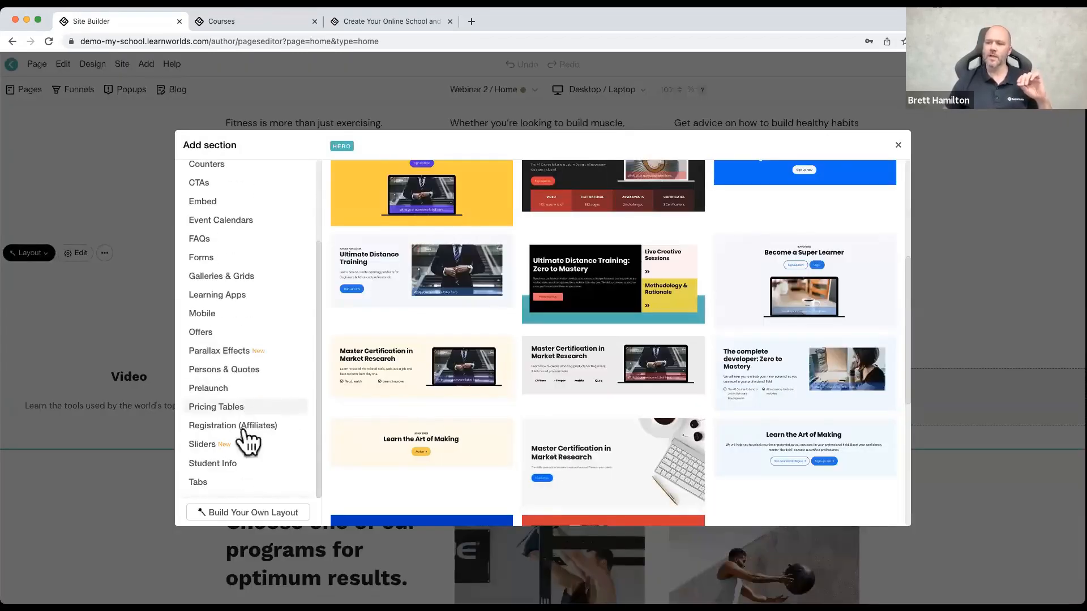
left_click(232, 447)
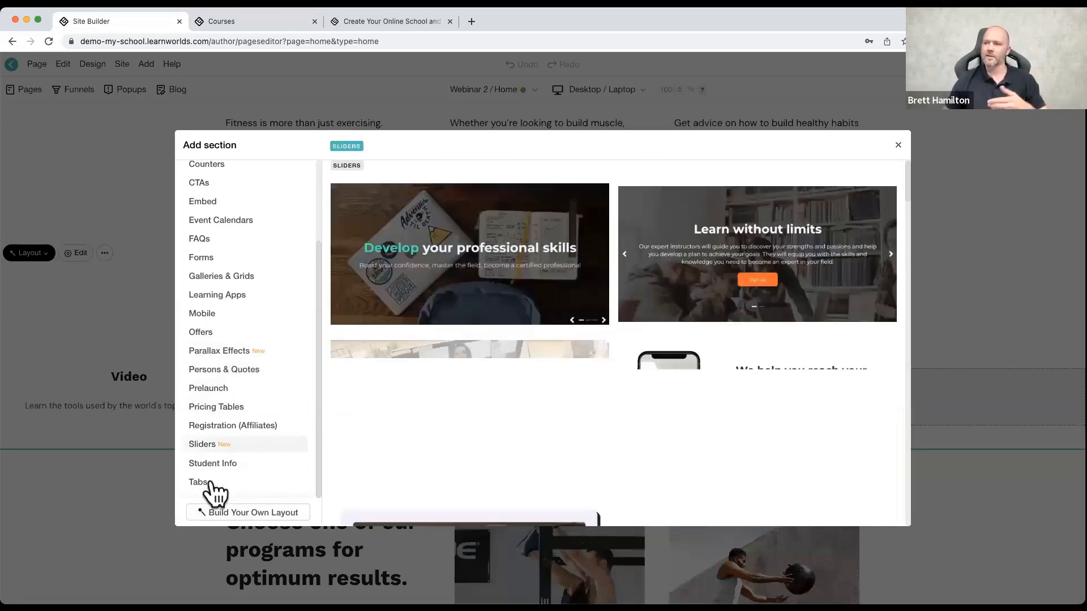
left_click(249, 515)
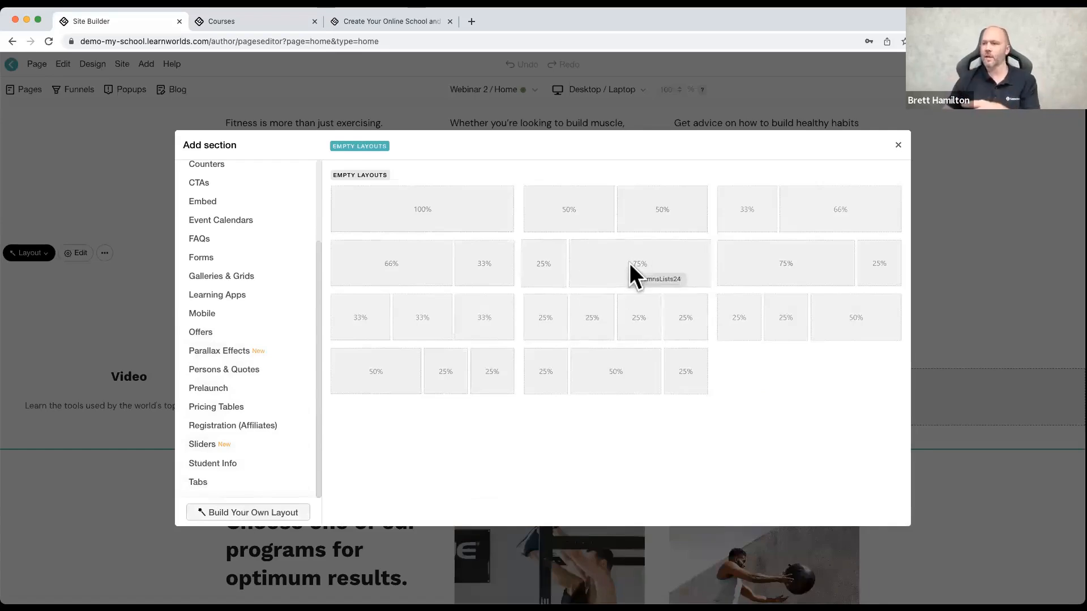
left_click(433, 214)
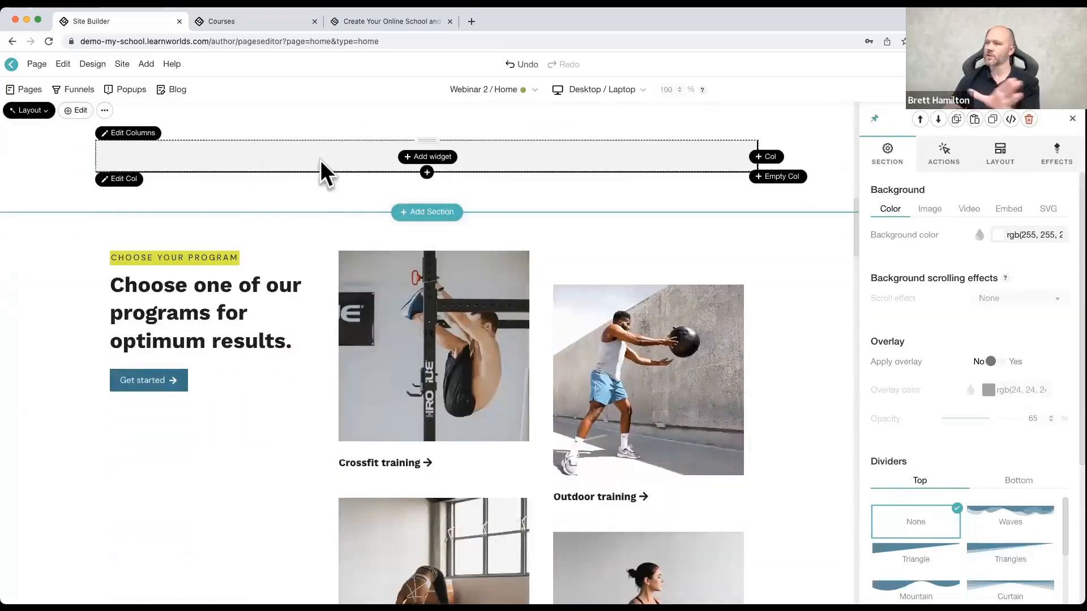
Step: Insert an empty 50% / 50% two-column row beneath the 100% column in the new section
left_click(427, 172)
scroll(294, 493, "down", 3)
left_click(289, 486)
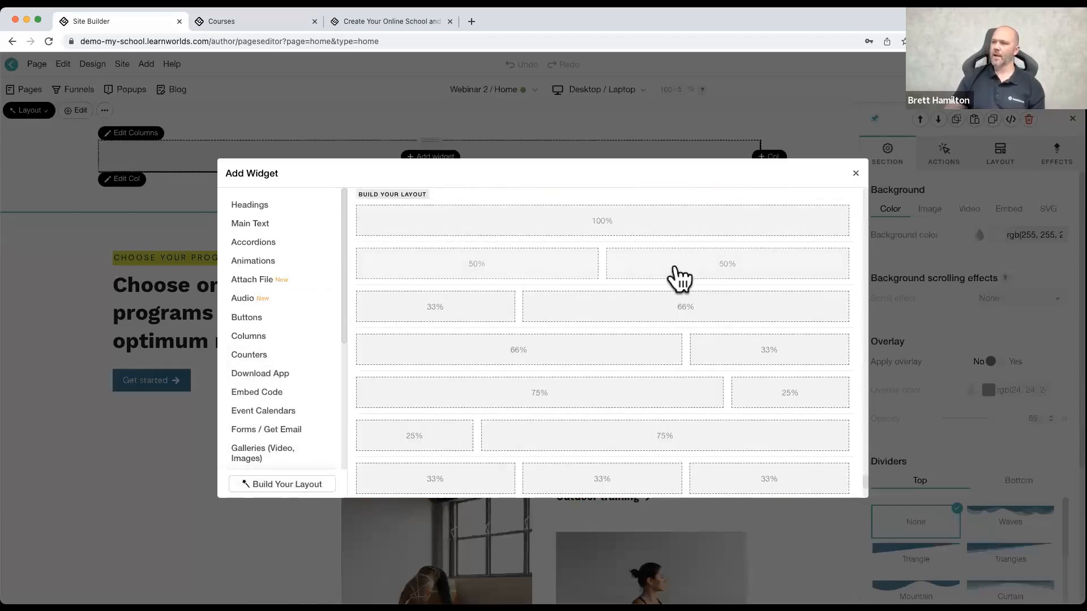
left_click(673, 269)
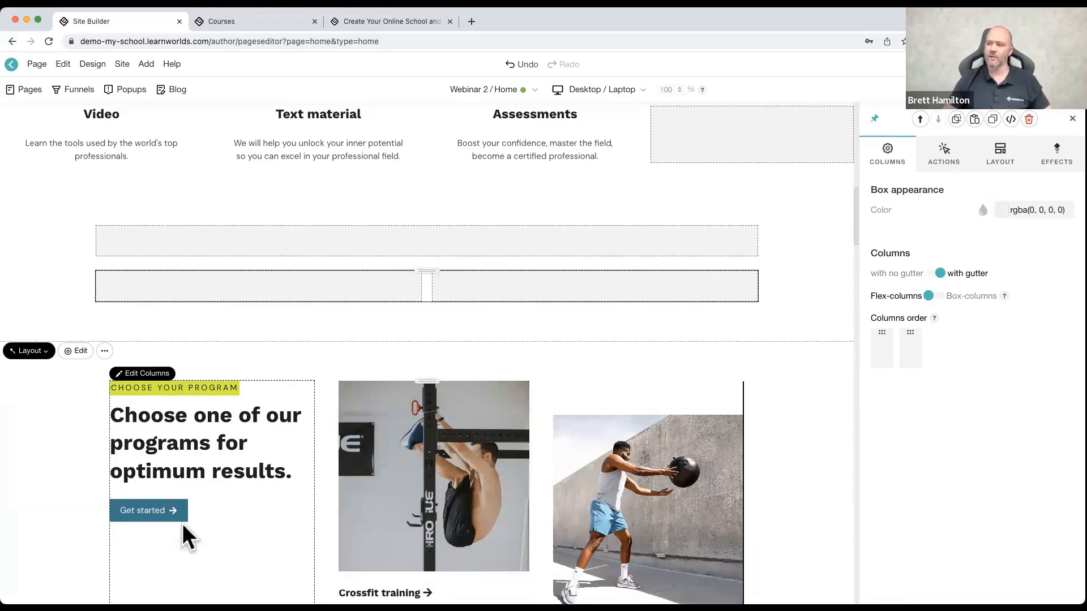
Step: Open the widget library for the empty 100% column and examine its categories, from Accordions and Animations to Screens
left_click(441, 243)
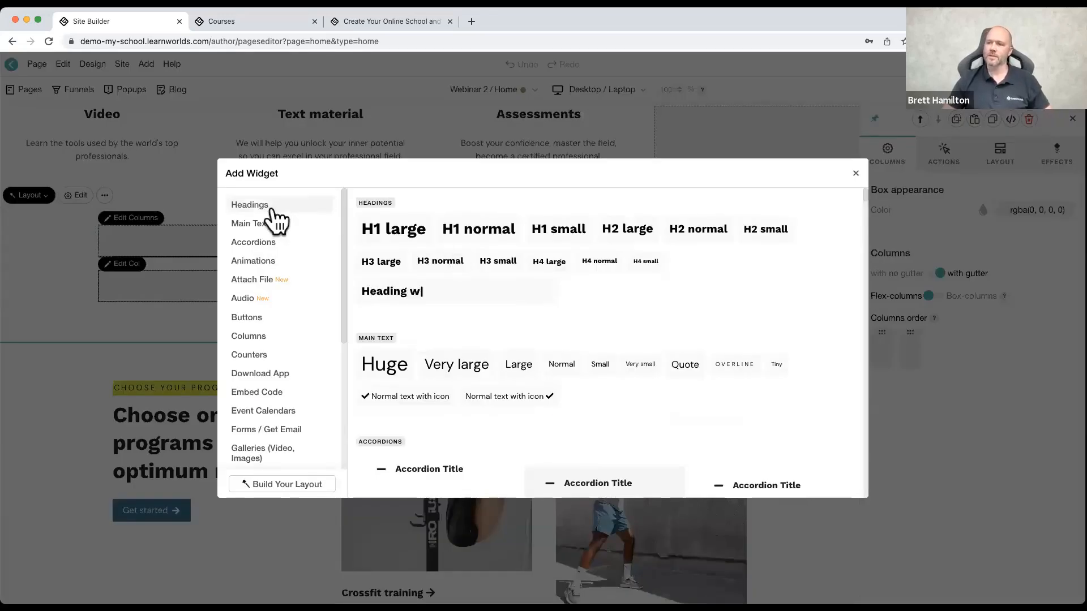
left_click(266, 242)
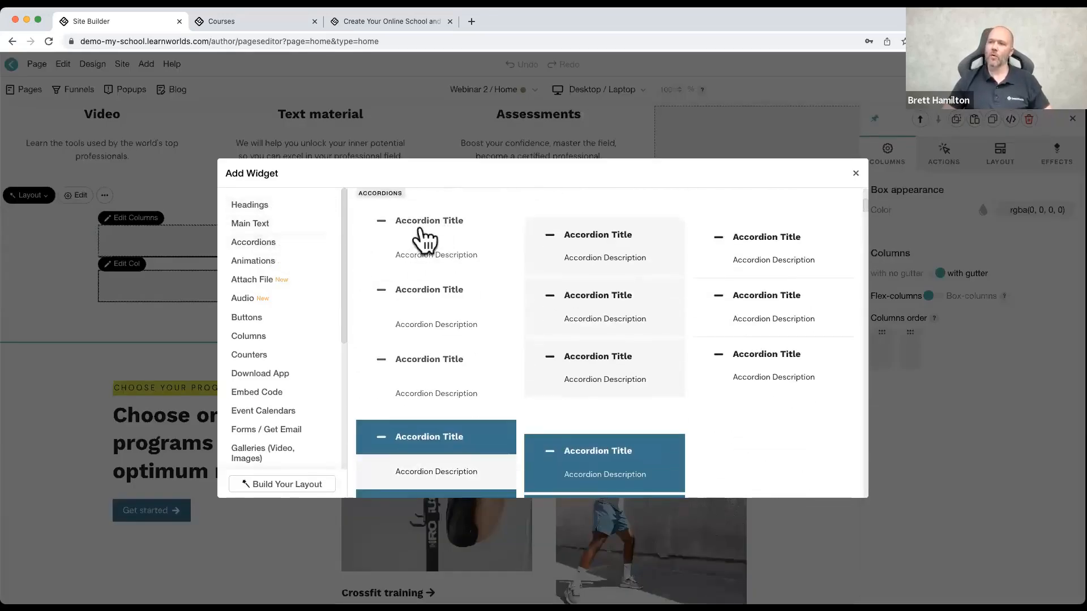
left_click(258, 262)
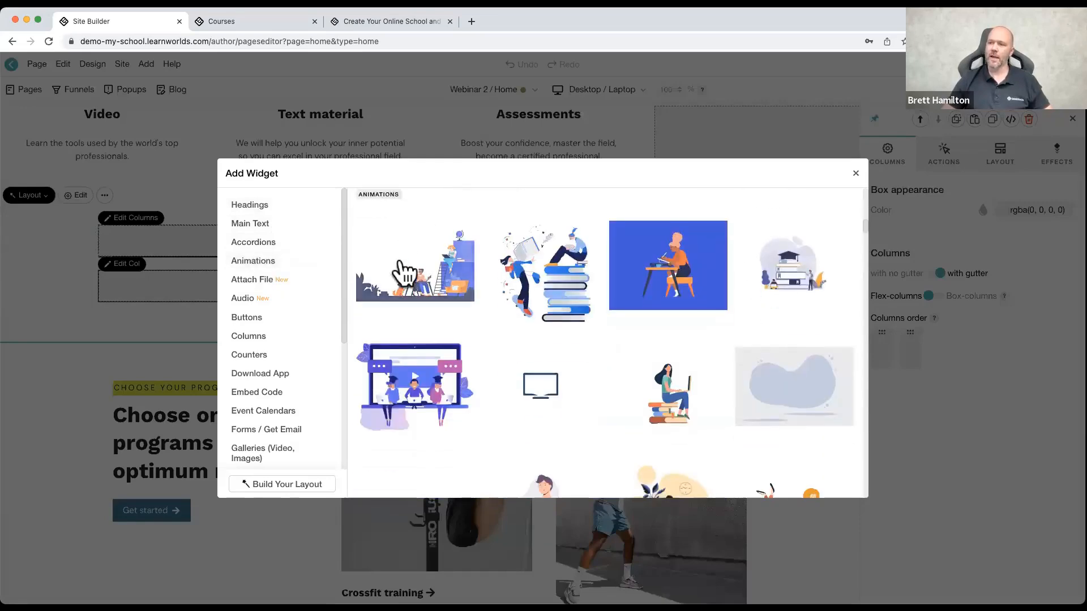
left_click(266, 281)
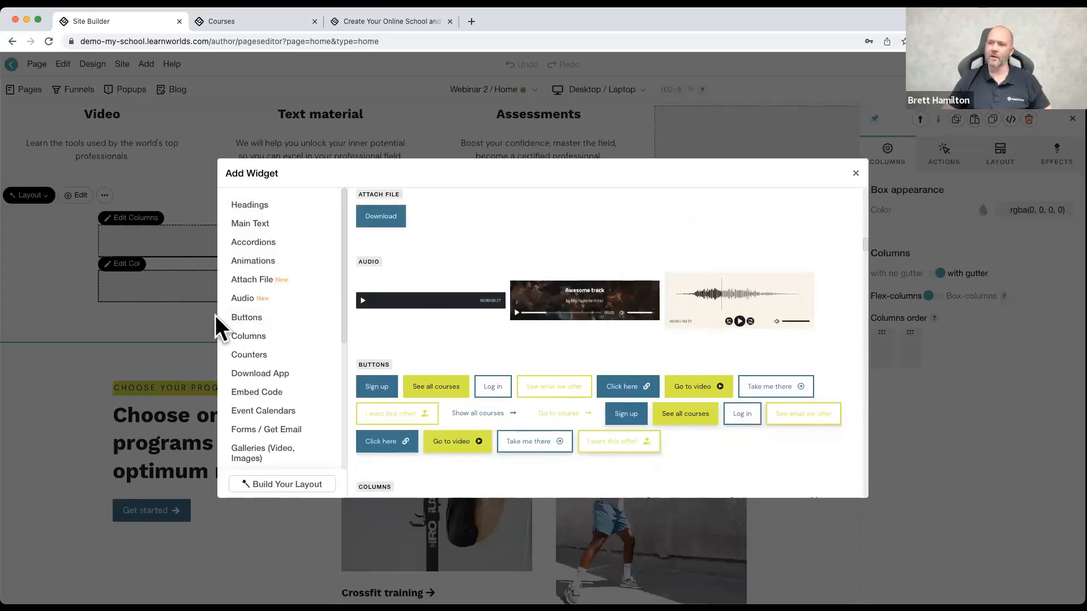
left_click(262, 319)
left_click(262, 338)
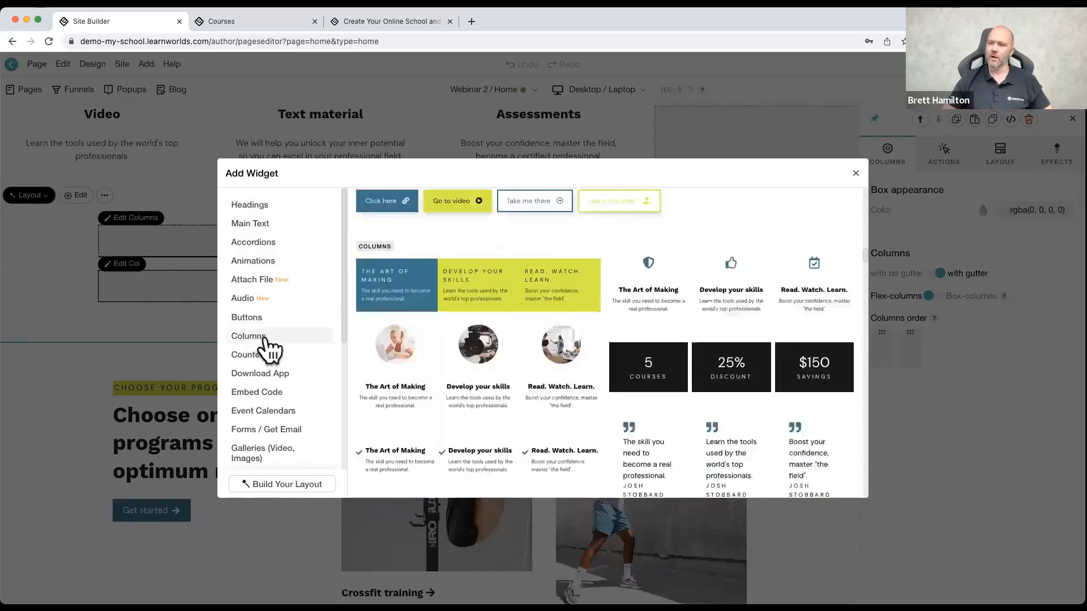
left_click(278, 374)
scroll(279, 383, "down", 3)
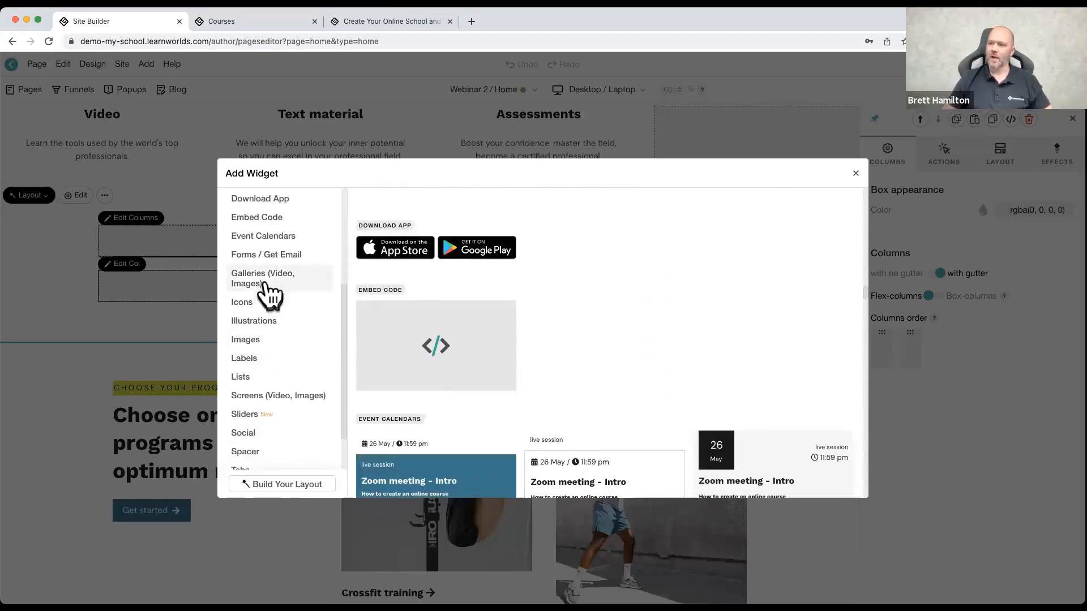
scroll(270, 371, "down", 2)
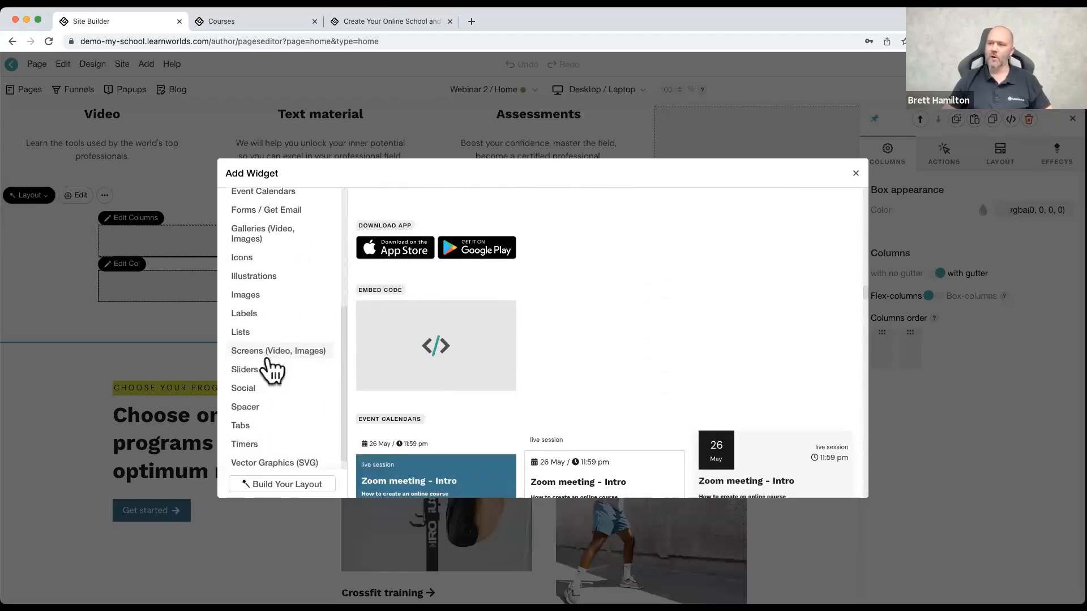
scroll(271, 371, "down", 1)
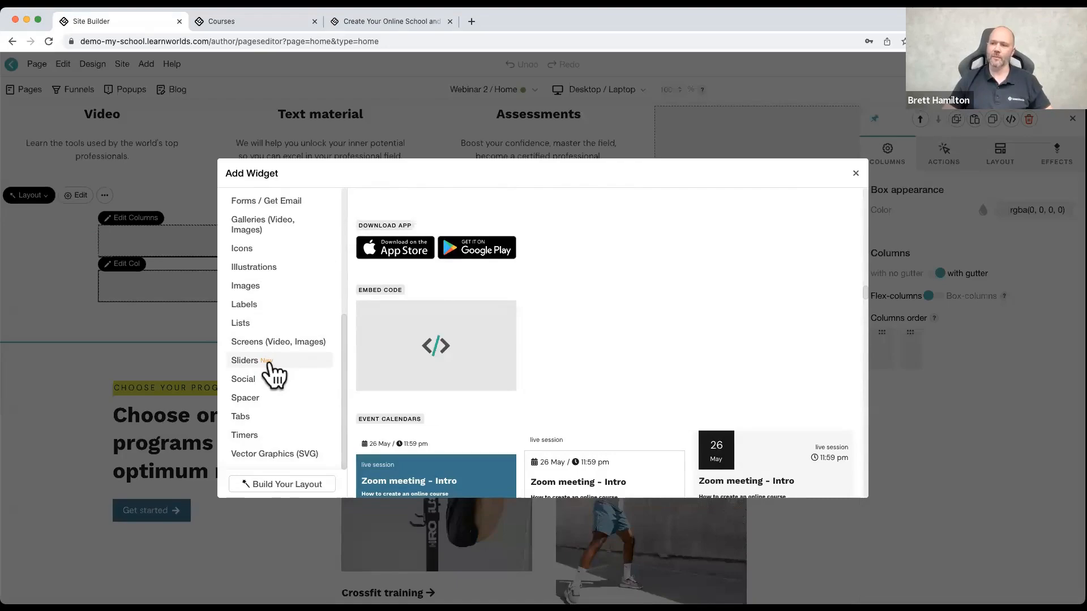
left_click(272, 342)
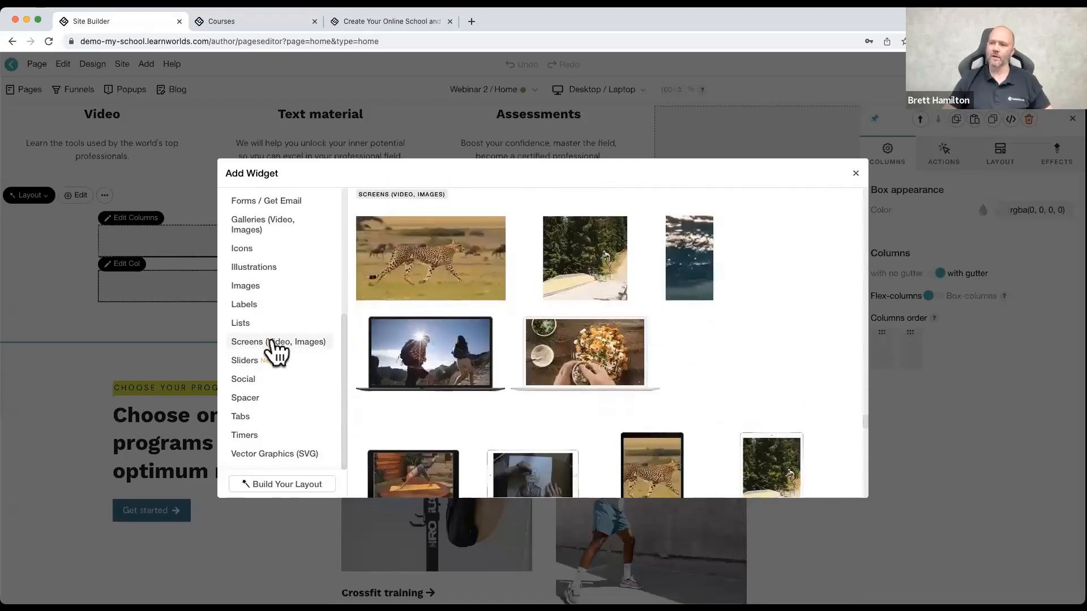
Step: Add an "H1 normal" heading widget to the 100% column of the new section
scroll(262, 312, "up", 5)
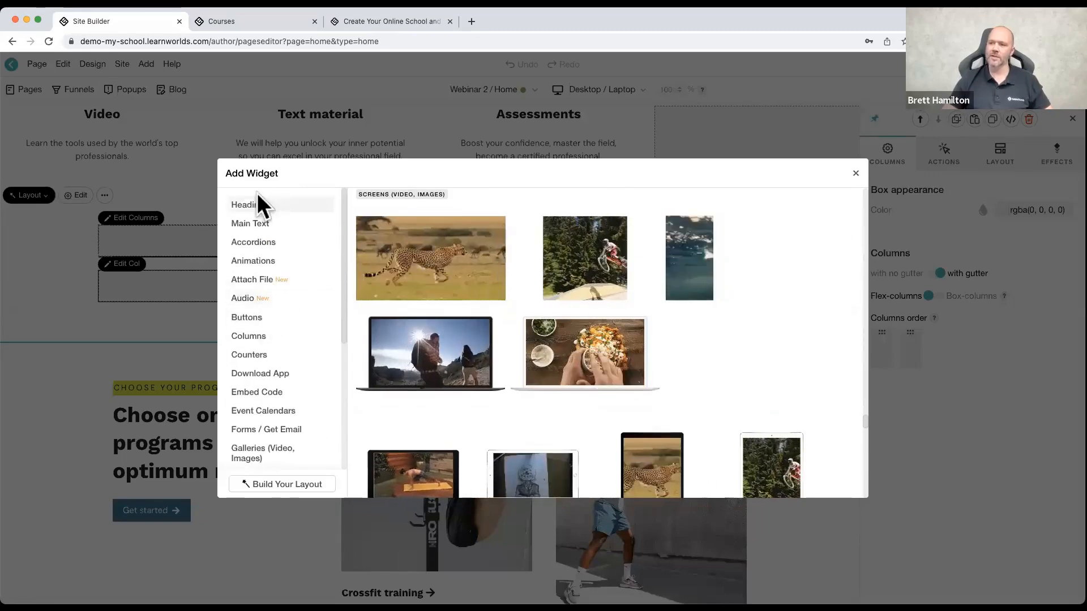
left_click(262, 208)
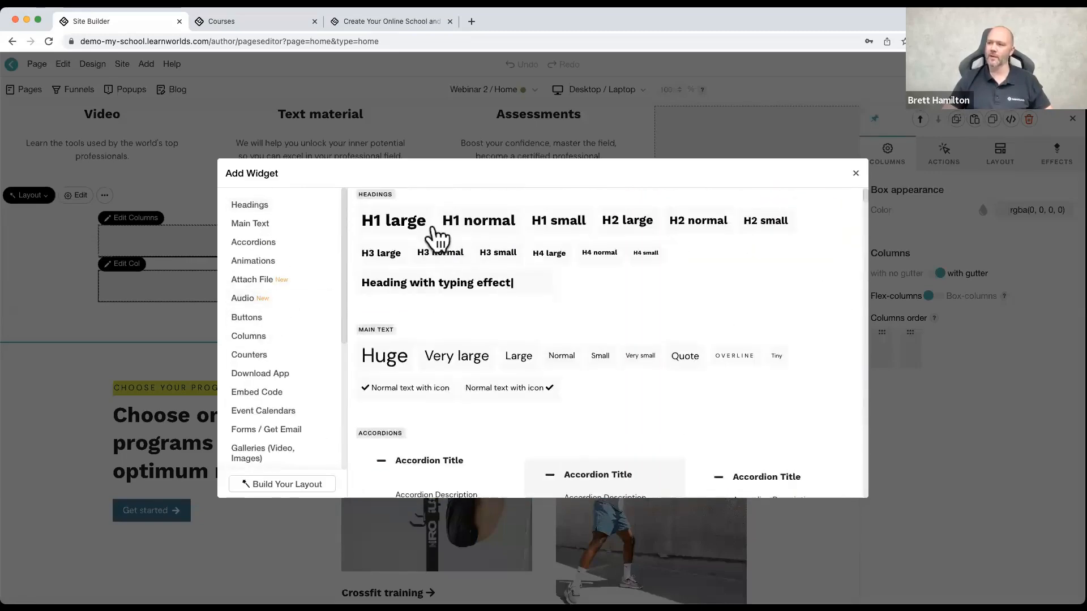
left_click(479, 220)
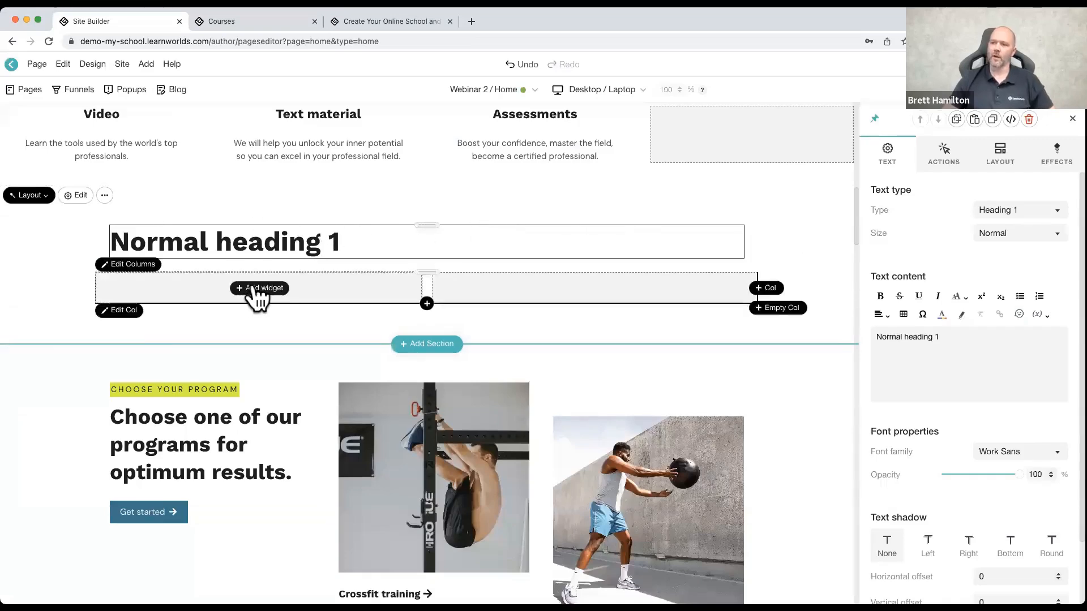
Step: Add the horizontal rectangle screen widget from Screens (Video, Images) to the first 50% column under the heading
left_click(253, 289)
scroll(277, 384, "down", 3)
scroll(277, 384, "down", 2)
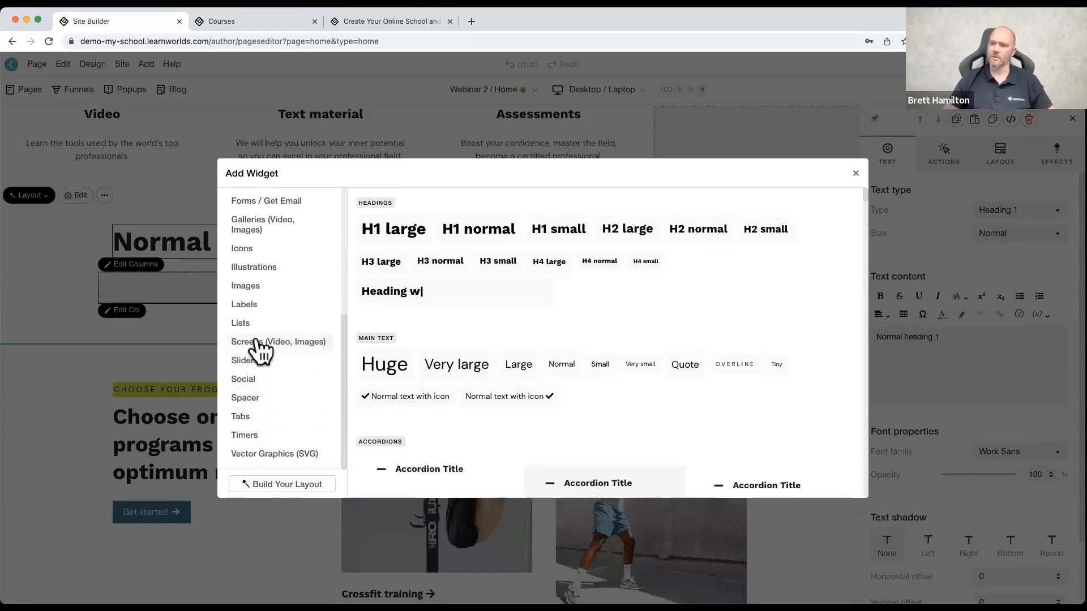
left_click(257, 343)
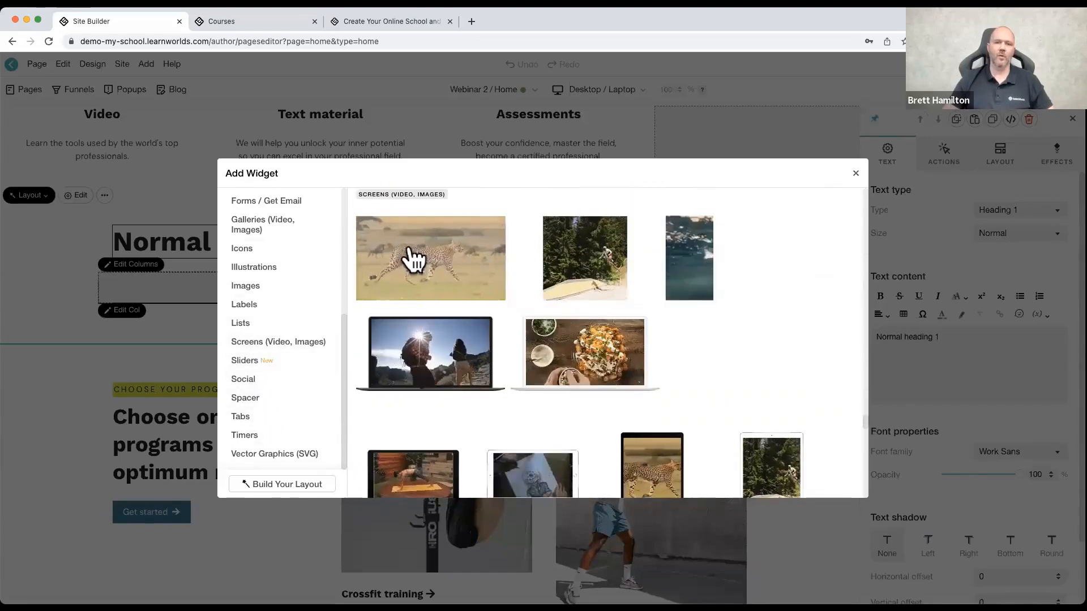
left_click(439, 270)
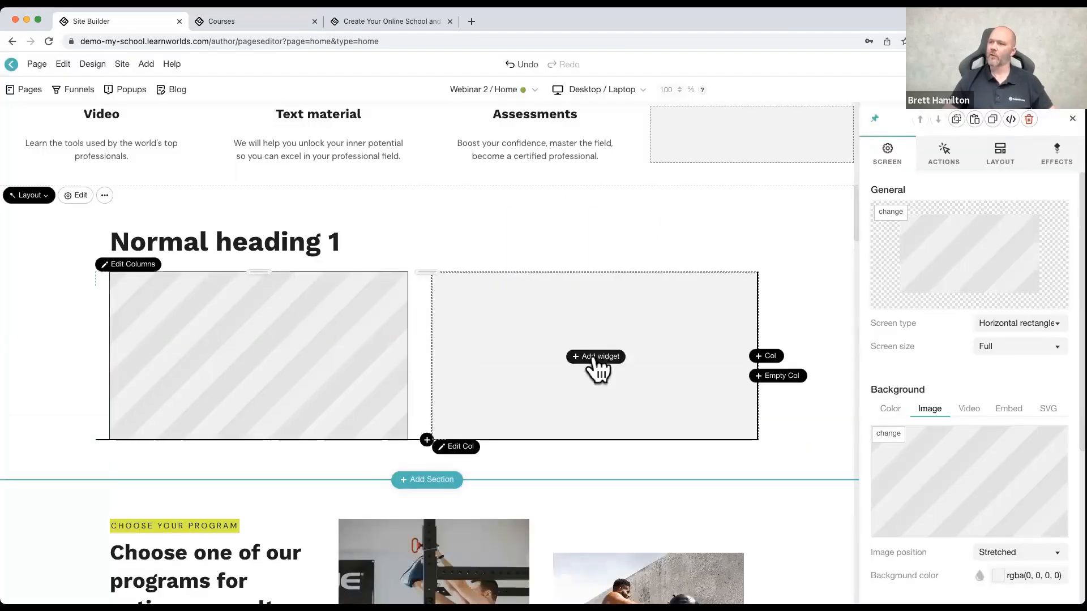
Step: Add the first image slider from the Sliders category to the empty 50% column and cycle through its slides
left_click(595, 358)
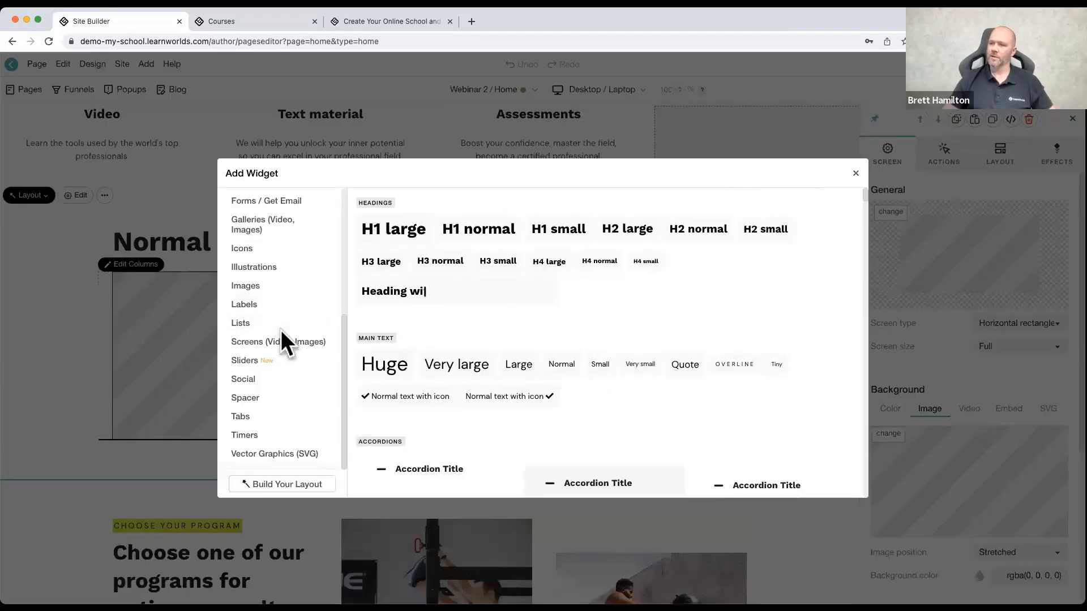
scroll(260, 417, "up", 1)
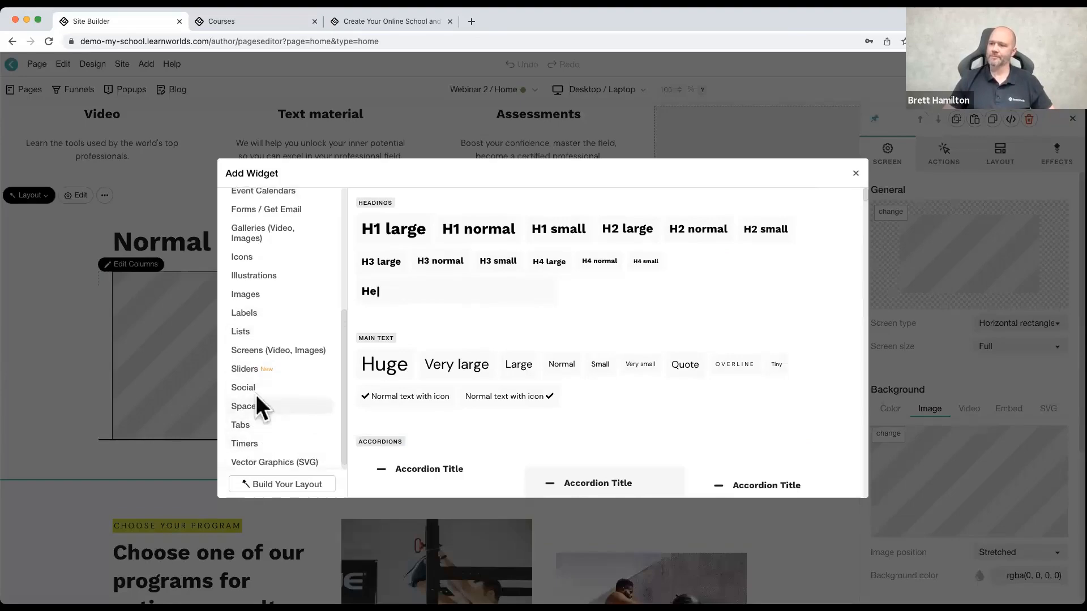
left_click(255, 374)
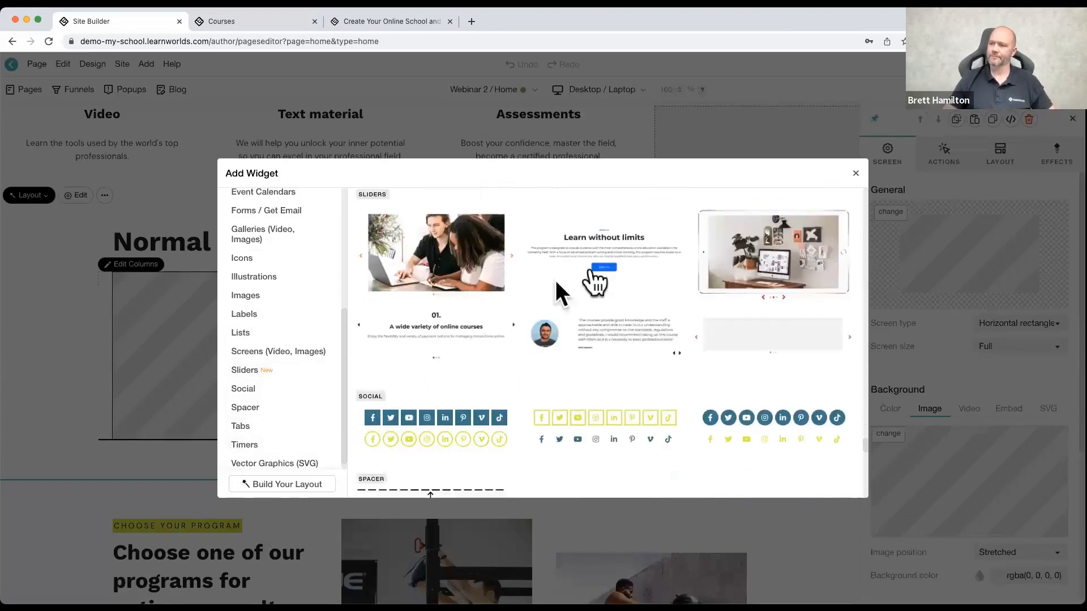
left_click(476, 259)
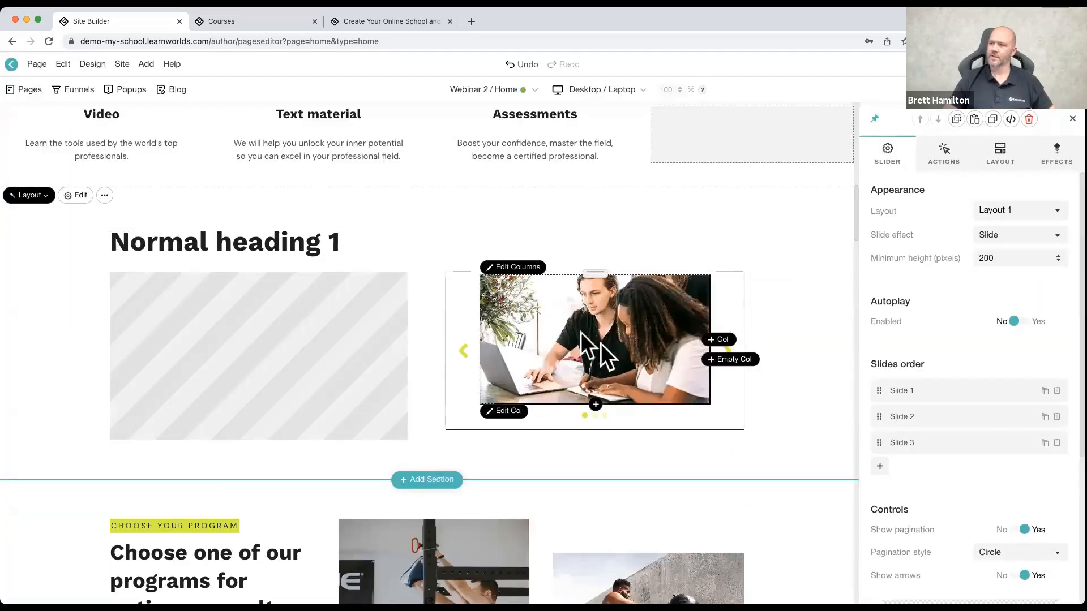
left_click(727, 351)
left_click(727, 351)
left_click(727, 351)
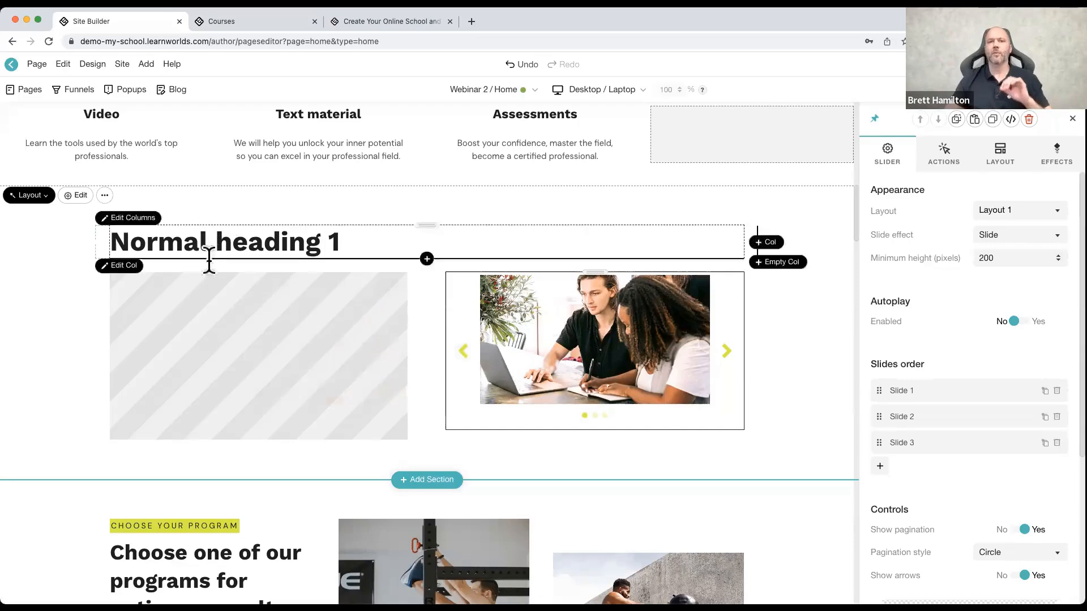
Step: Examine the settings of the screen, heading, slider image, slider, section and heading column by selecting each one
left_click(245, 320)
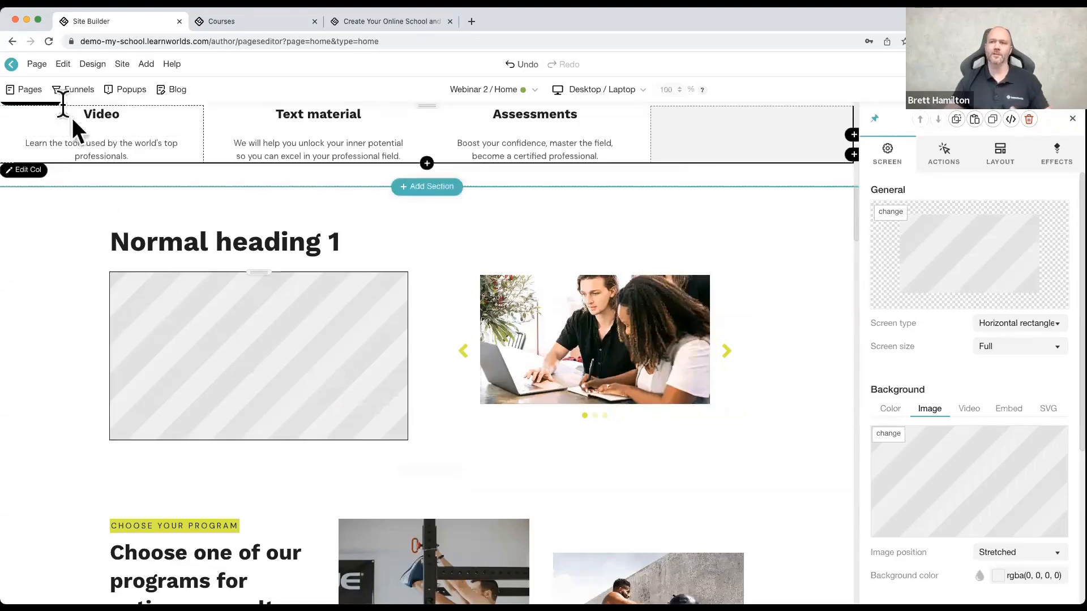
left_click(38, 64)
left_click(210, 297)
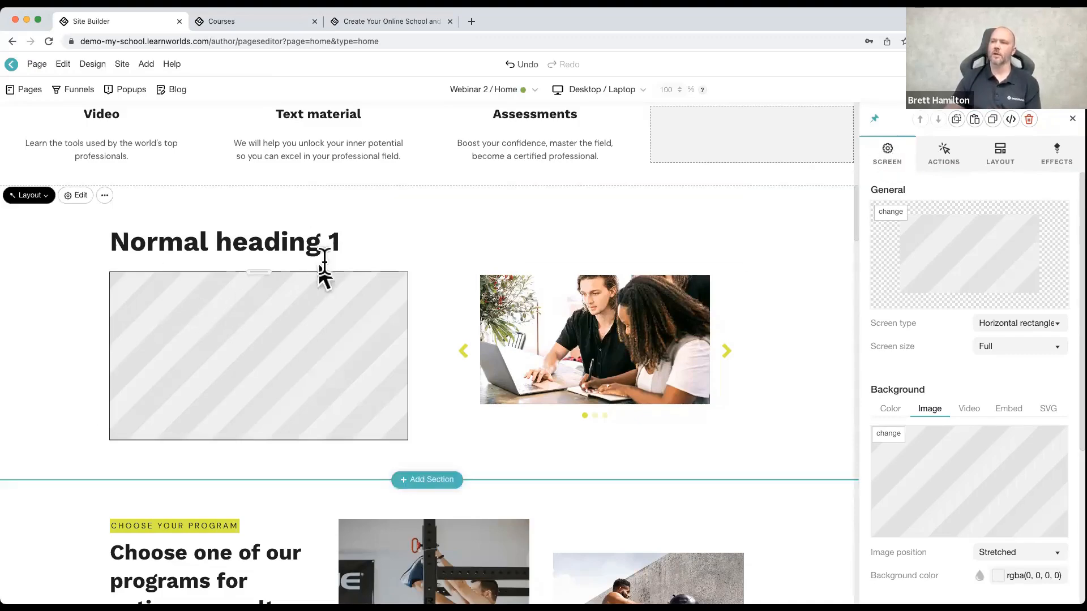
left_click(310, 242)
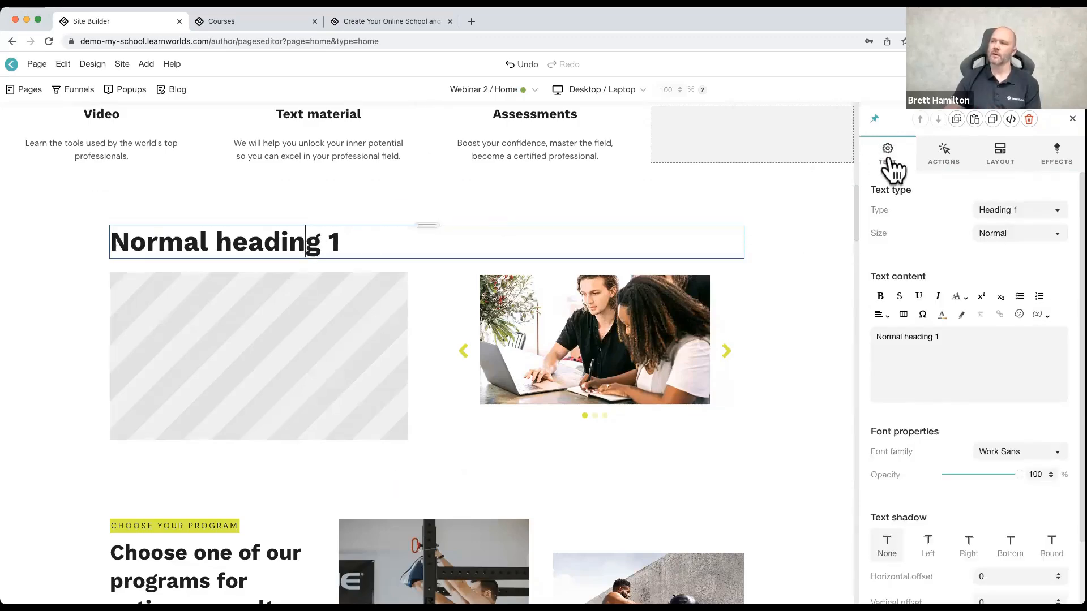
left_click(589, 328)
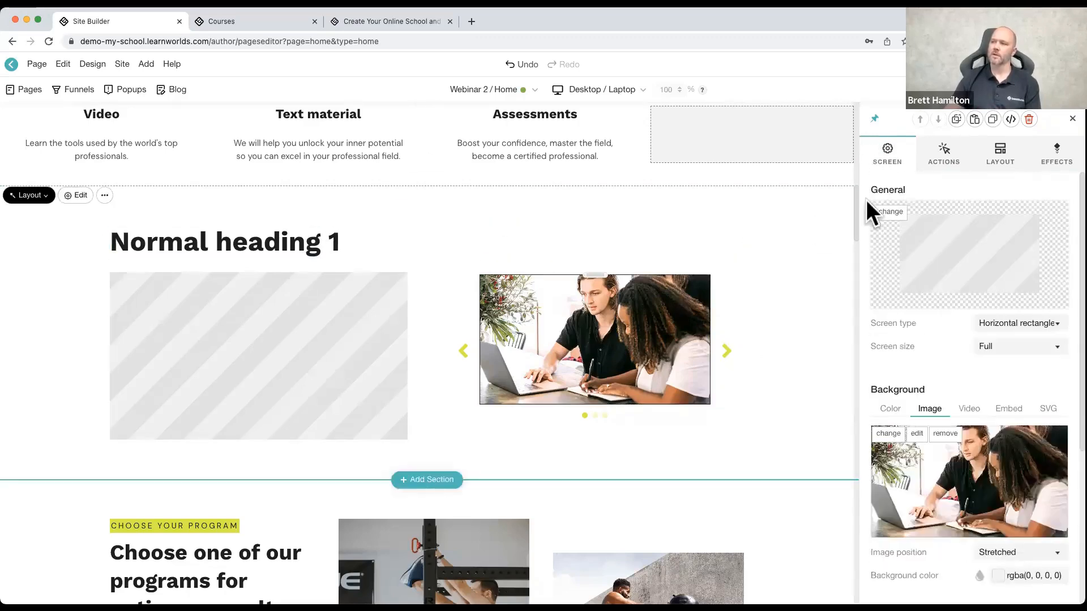
left_click(738, 310)
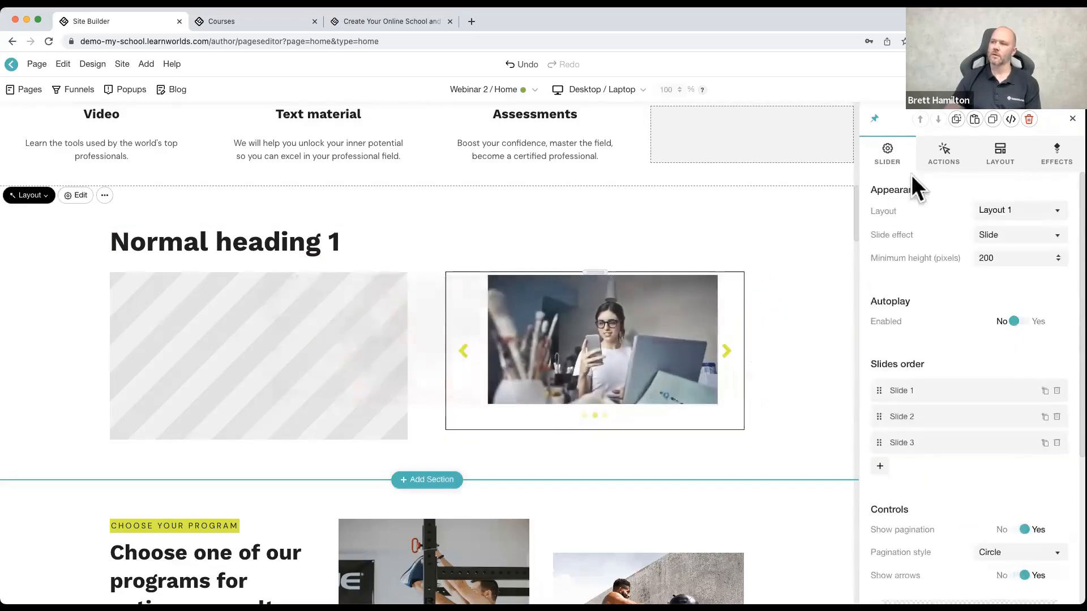
left_click(757, 209)
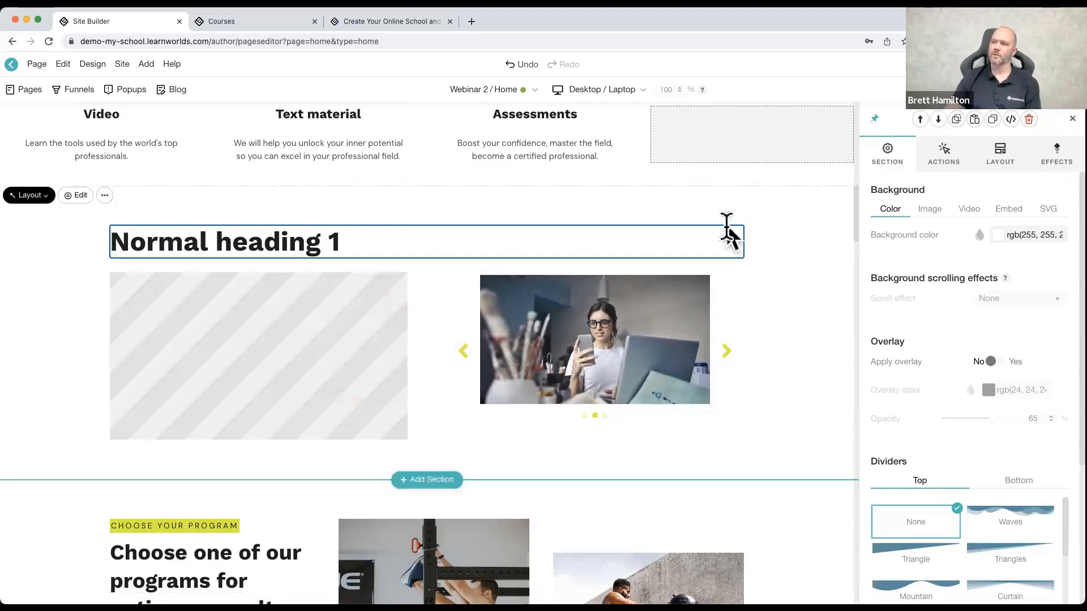
left_click(750, 229)
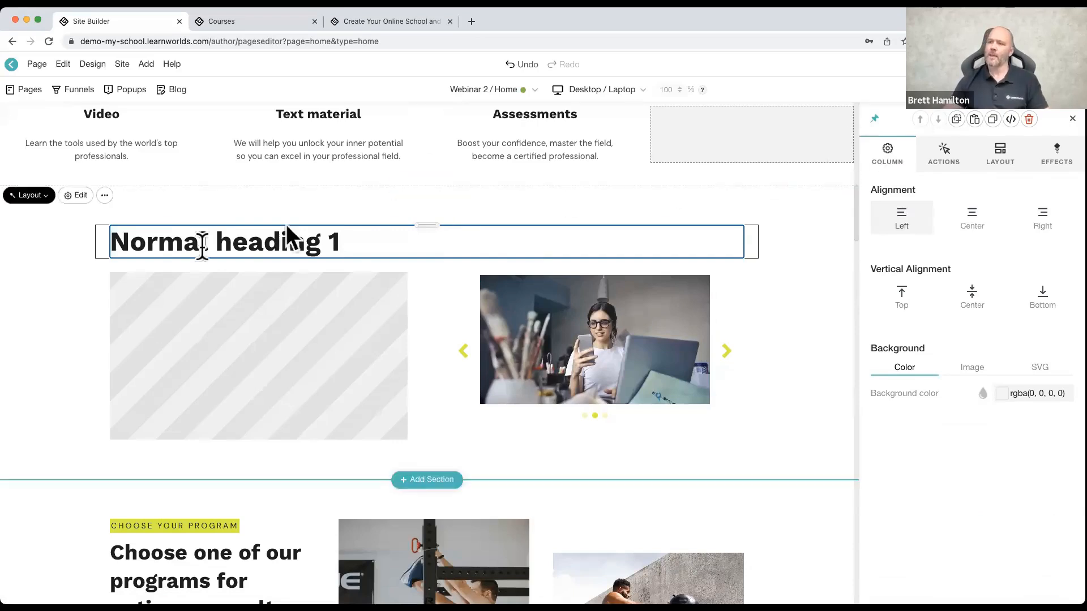
Step: Replace the text of the "Normal heading 1" widget with "Boxing 101"
left_click(377, 238)
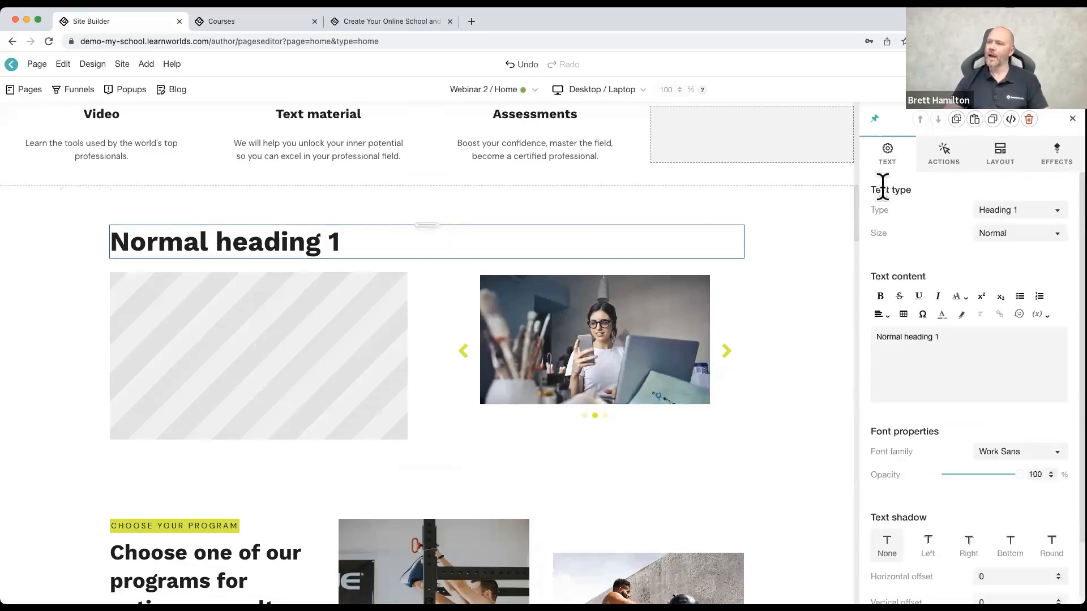
scroll(895, 292, "down", 2)
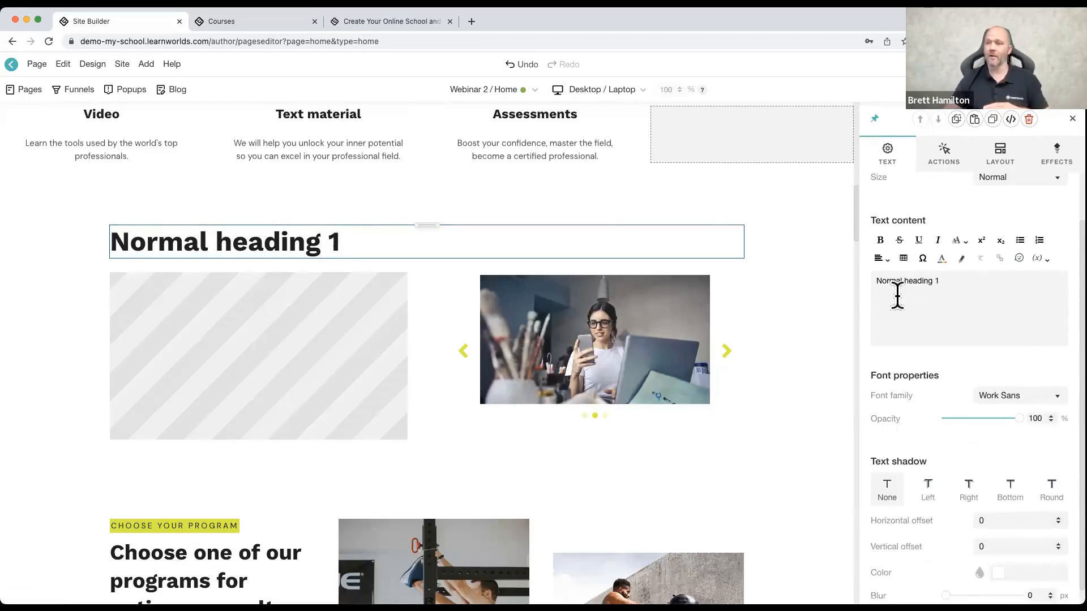
left_click_drag(941, 281, 882, 281)
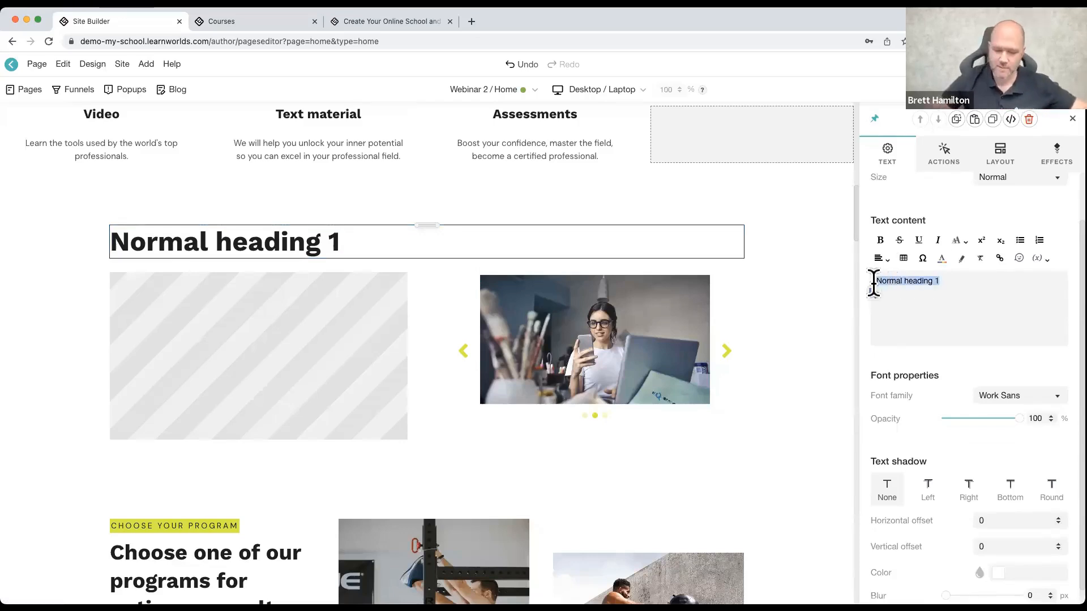
type("Boxing 101")
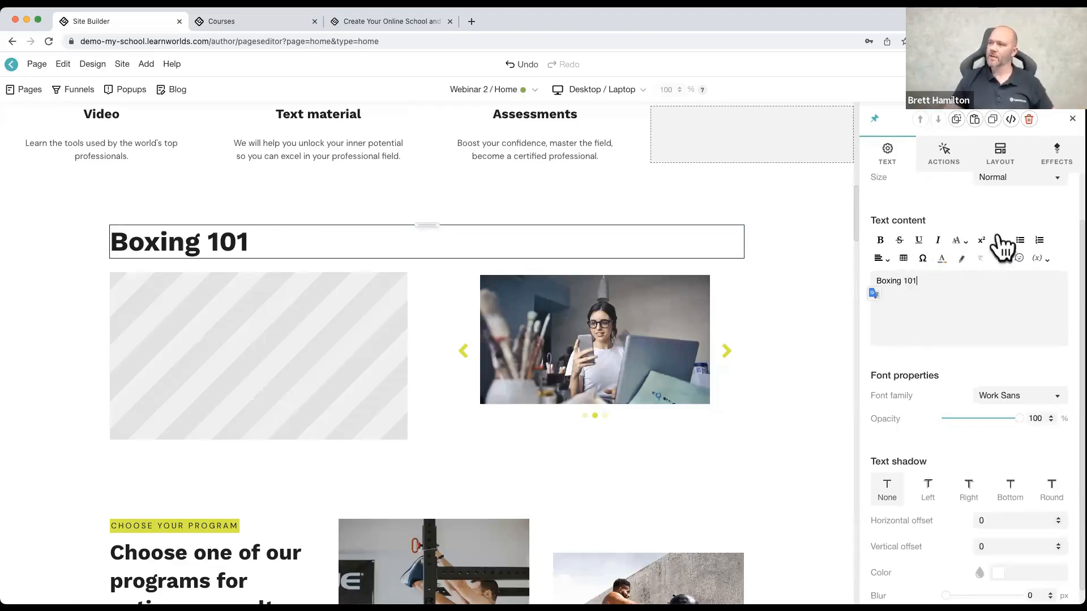
Step: Review the "Boxing 101" heading's type, size and font options, try the Left text shadow and reset it to None
scroll(951, 310, "up", 2)
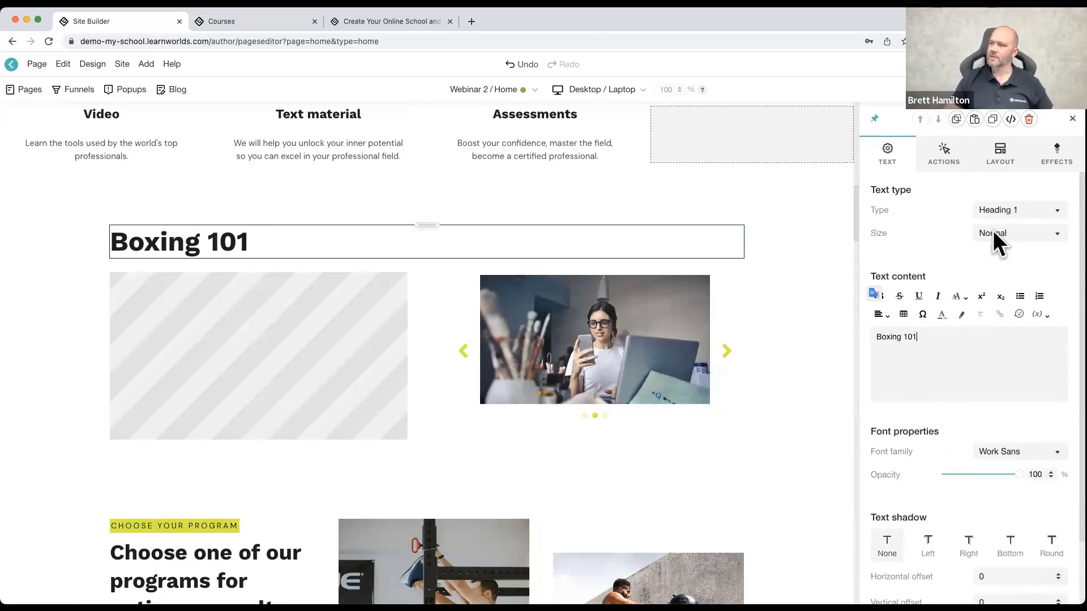
scroll(956, 294, "down", 2)
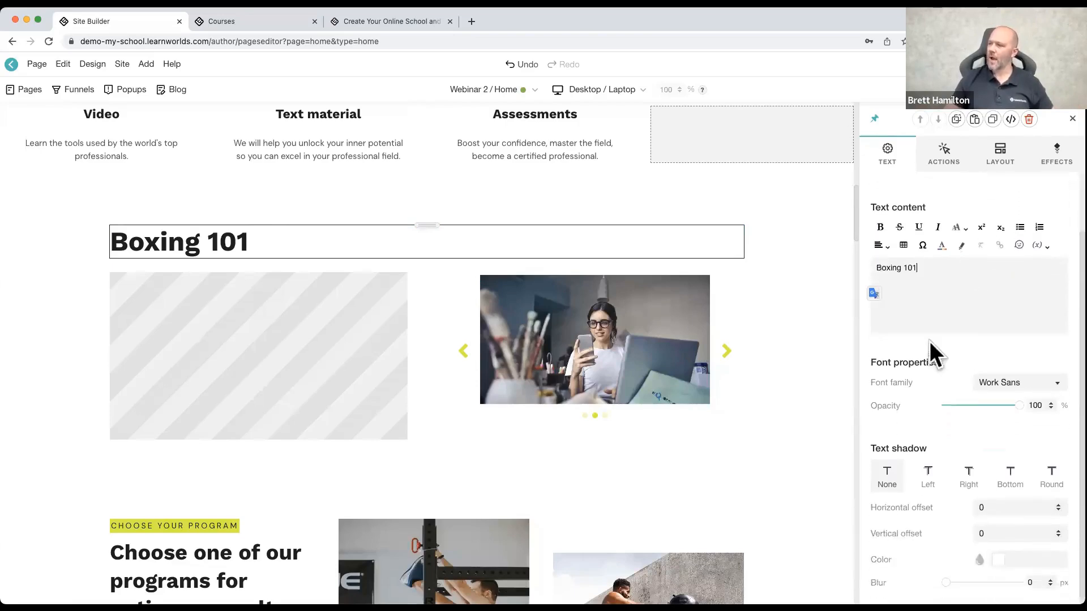
left_click(992, 383)
left_click(903, 389)
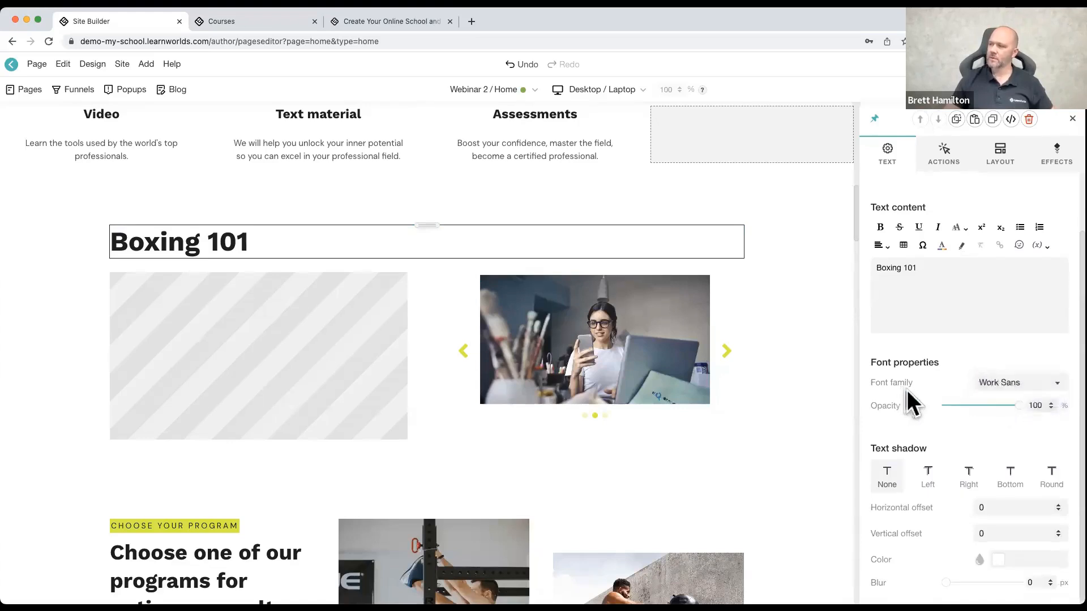
scroll(971, 401, "down", 1)
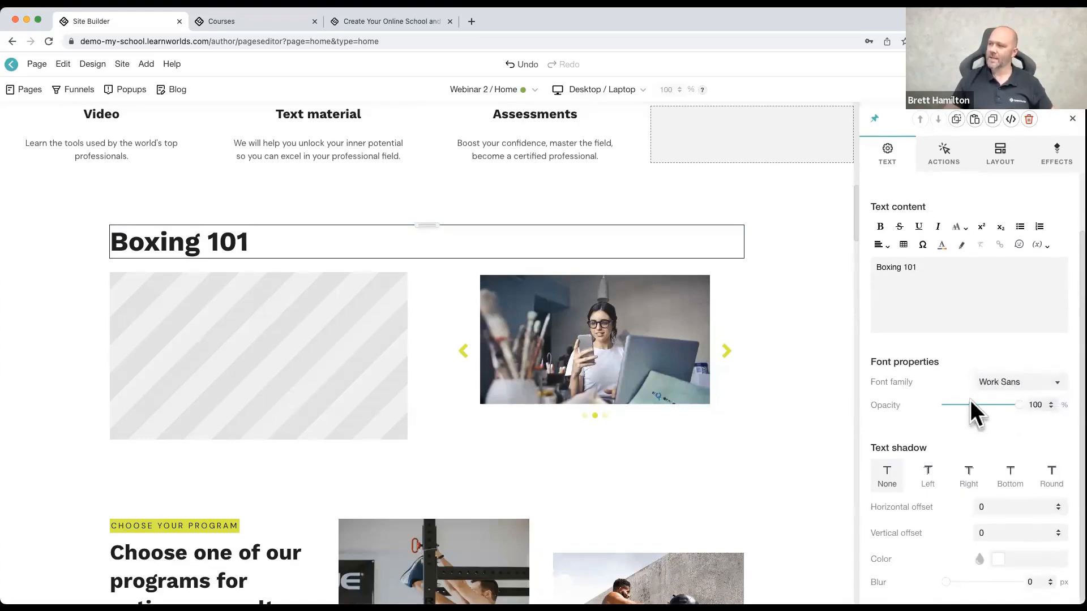
left_click(933, 480)
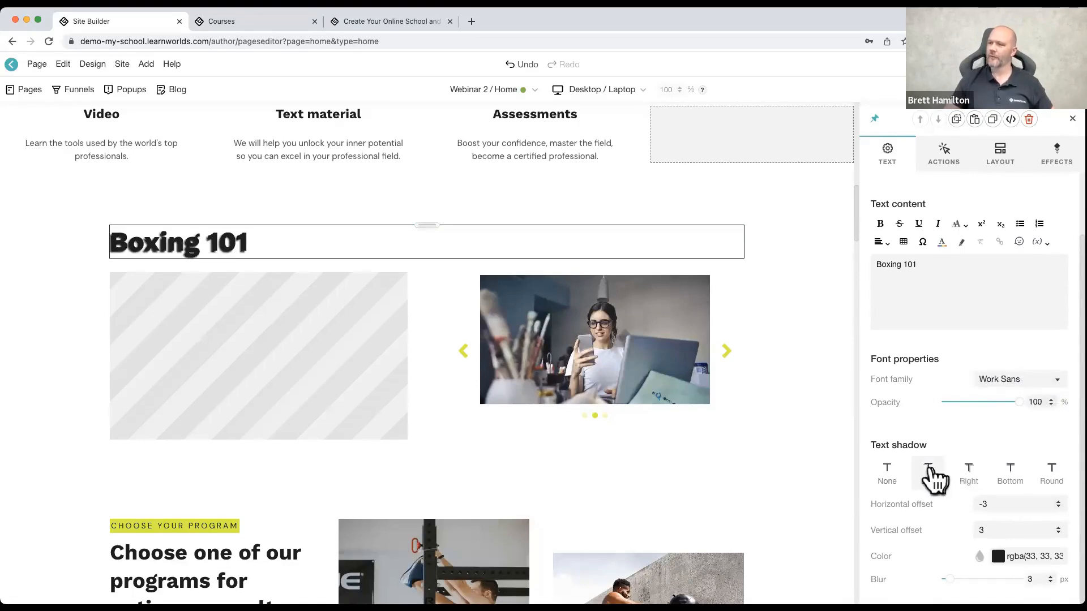
left_click(887, 476)
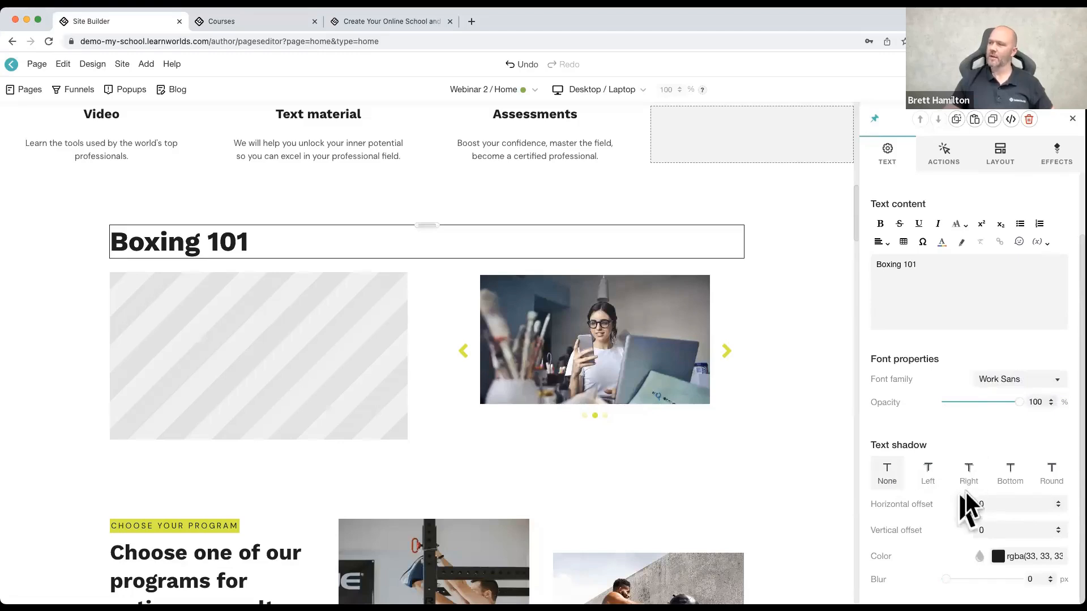
Step: Fill the empty screen widget with the black-and-white boxing glove photo from the Image Library
left_click(274, 316)
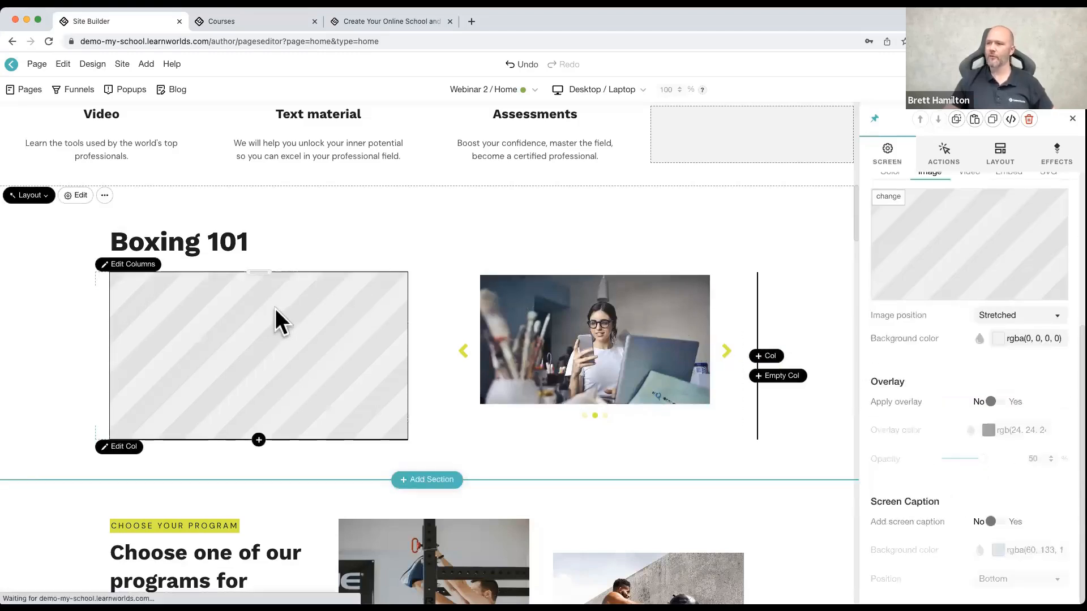
left_click(893, 213)
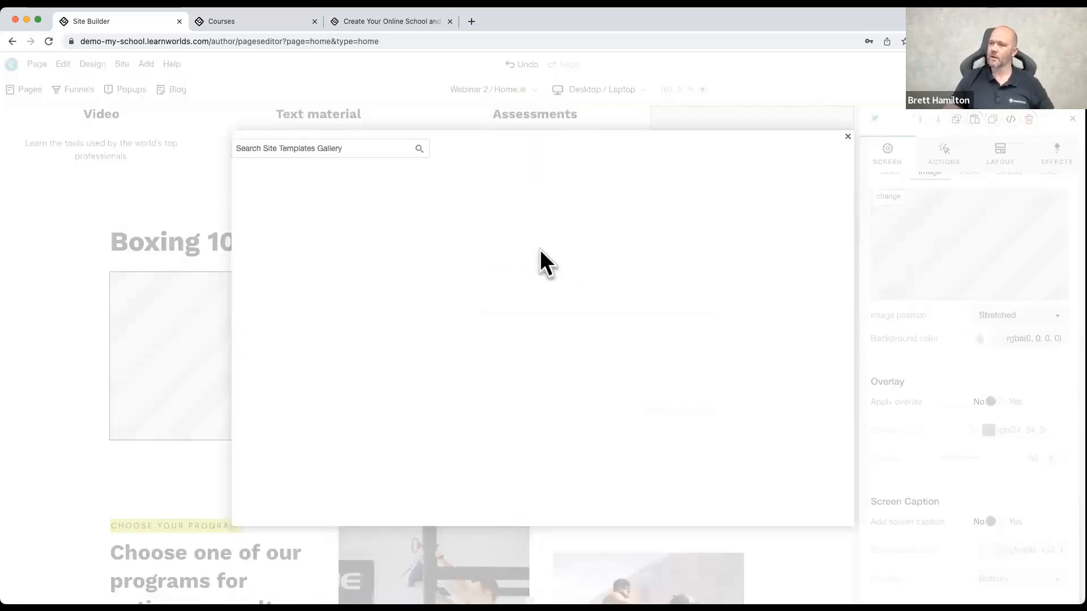
left_click(369, 159)
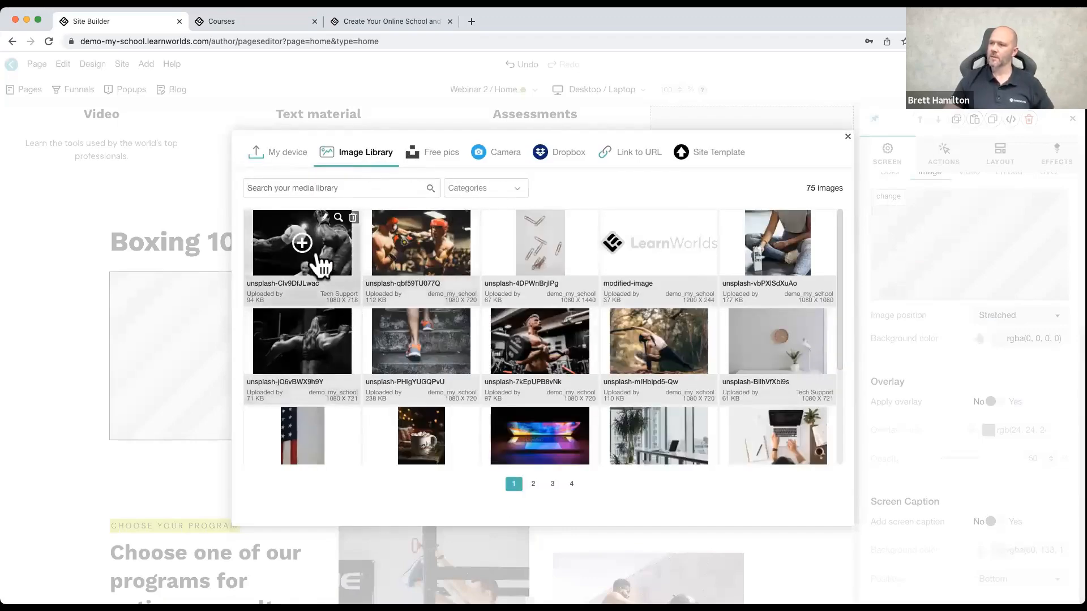
left_click(302, 243)
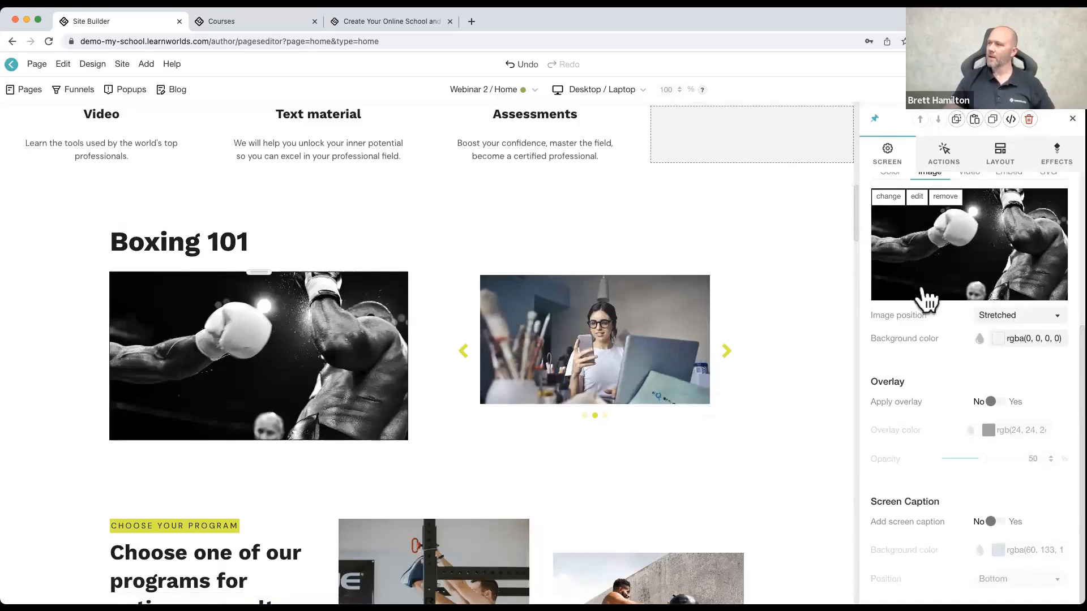
Step: Change the boxing image's screen frame to the black laptop
scroll(921, 294, "up", 5)
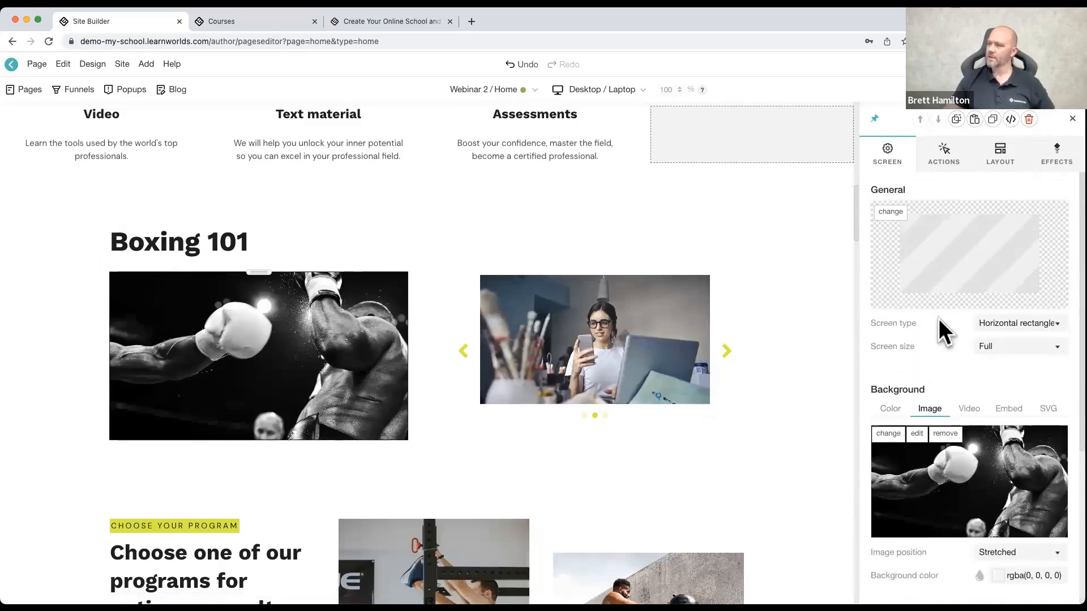
left_click(890, 212)
scroll(479, 305, "down", 5)
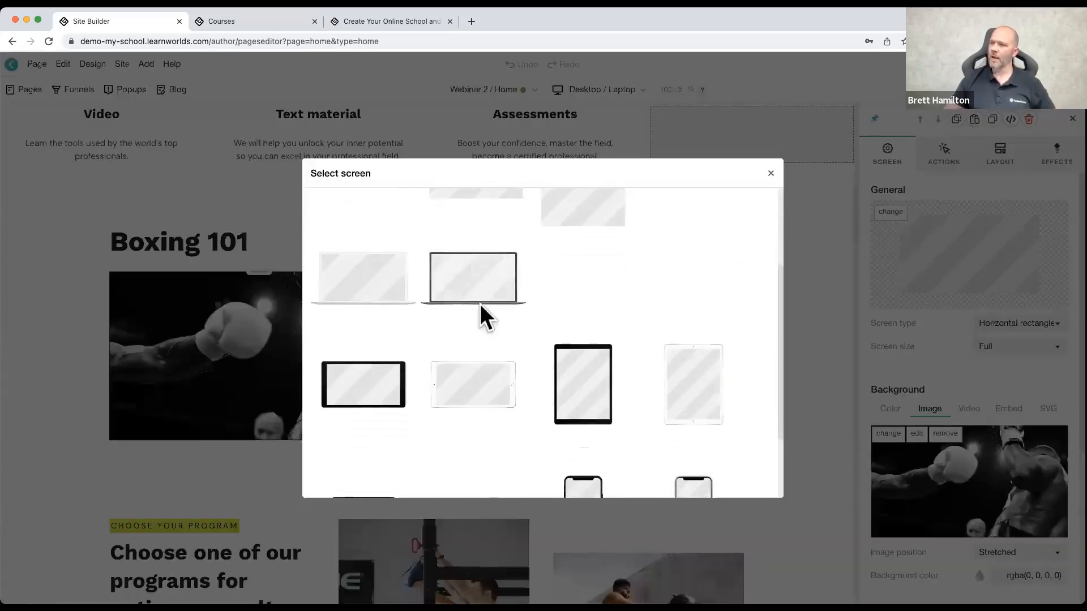
scroll(379, 308, "down", 1)
scroll(379, 308, "up", 1)
scroll(384, 318, "up", 2)
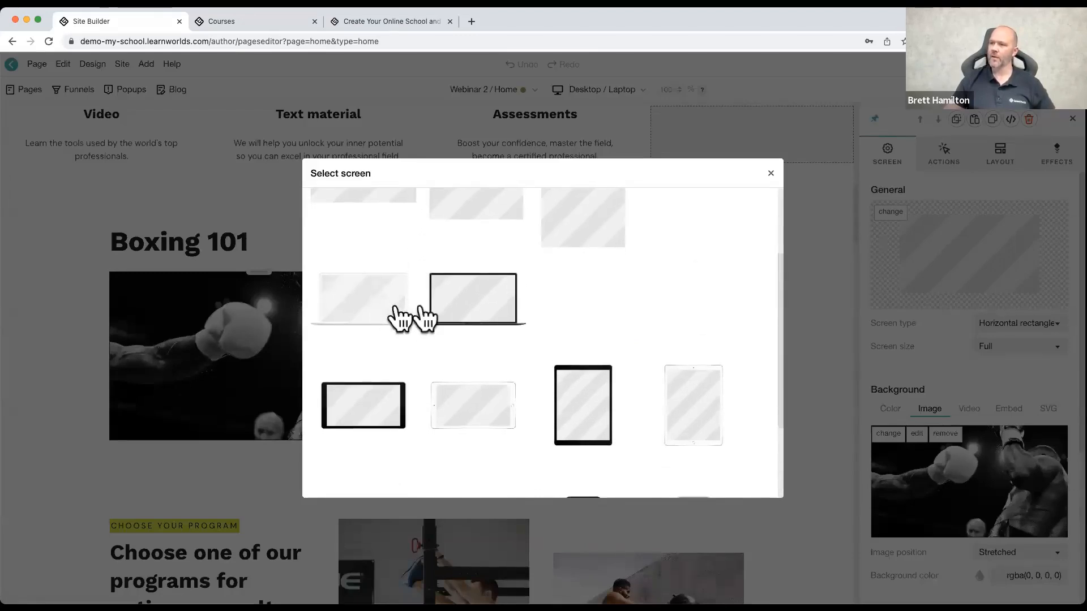
left_click(475, 311)
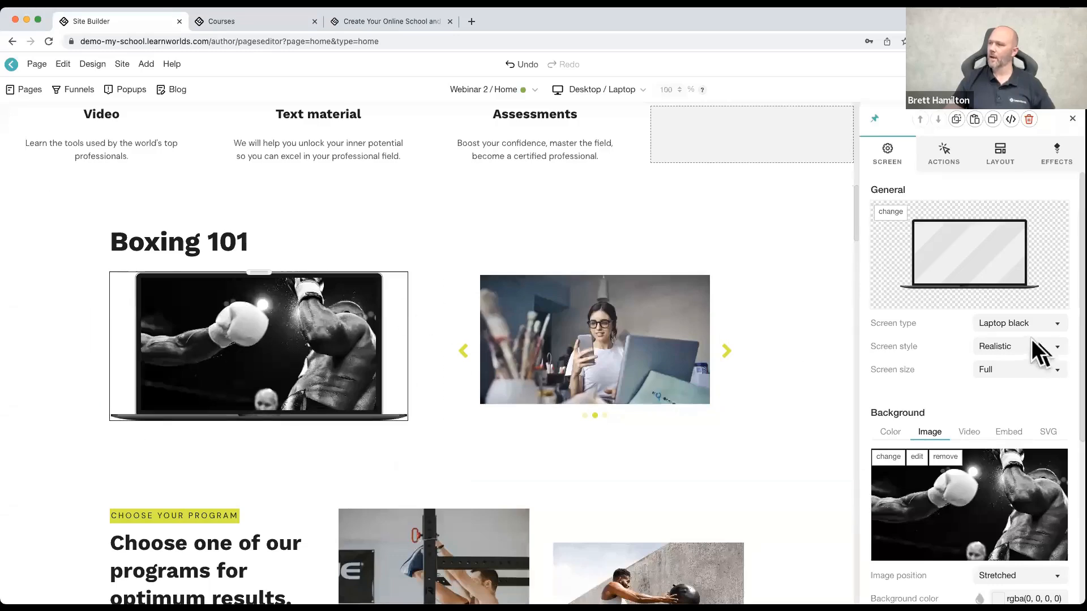
Step: Try the Large screen size on the boxing laptop screen and set it back to Full
left_click(1022, 368)
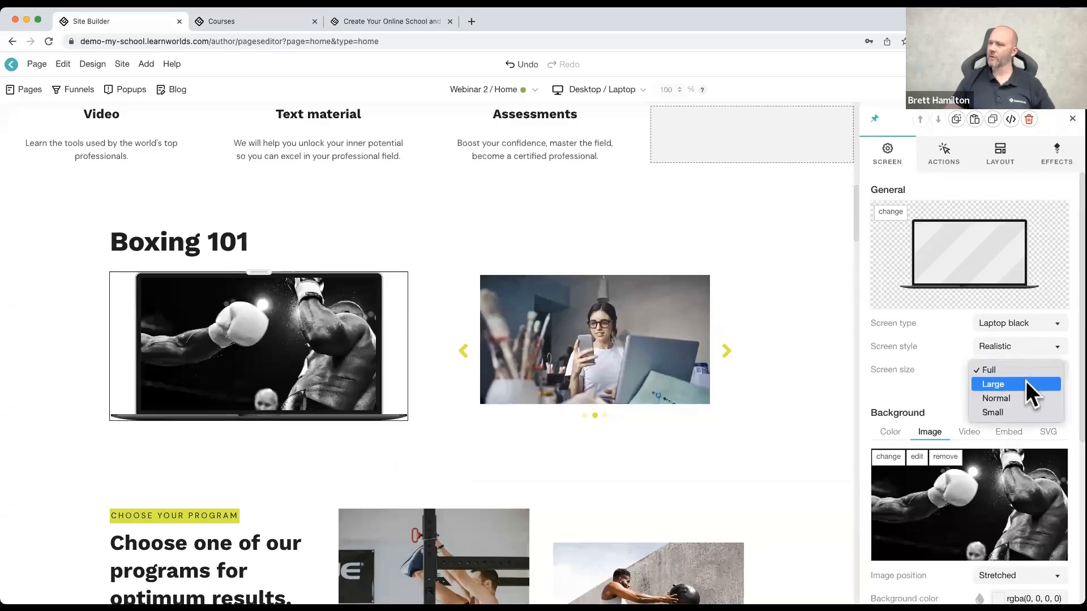
left_click(1025, 381)
left_click(1022, 368)
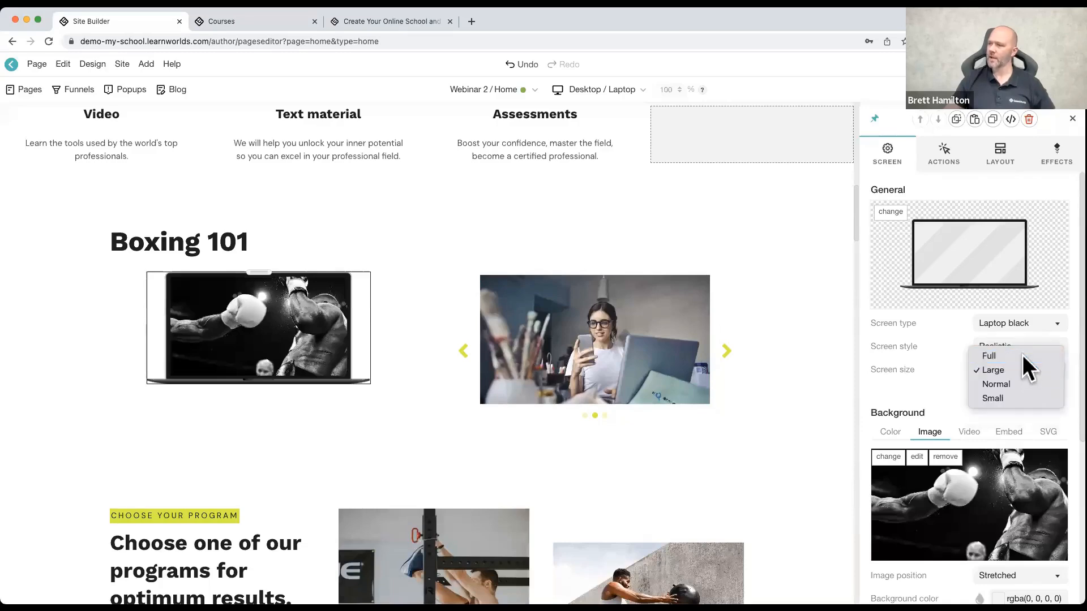
left_click(1023, 355)
Step: Try the Centered and Repeated positions for the laptop's background image and return it to Stretched
scroll(969, 388, "down", 5)
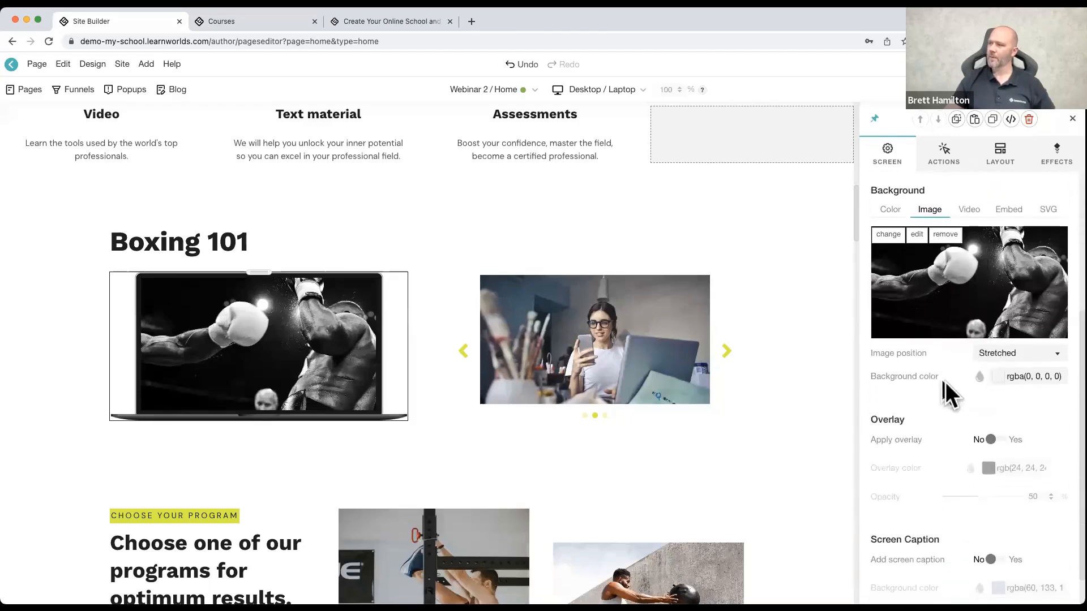
left_click(1030, 350)
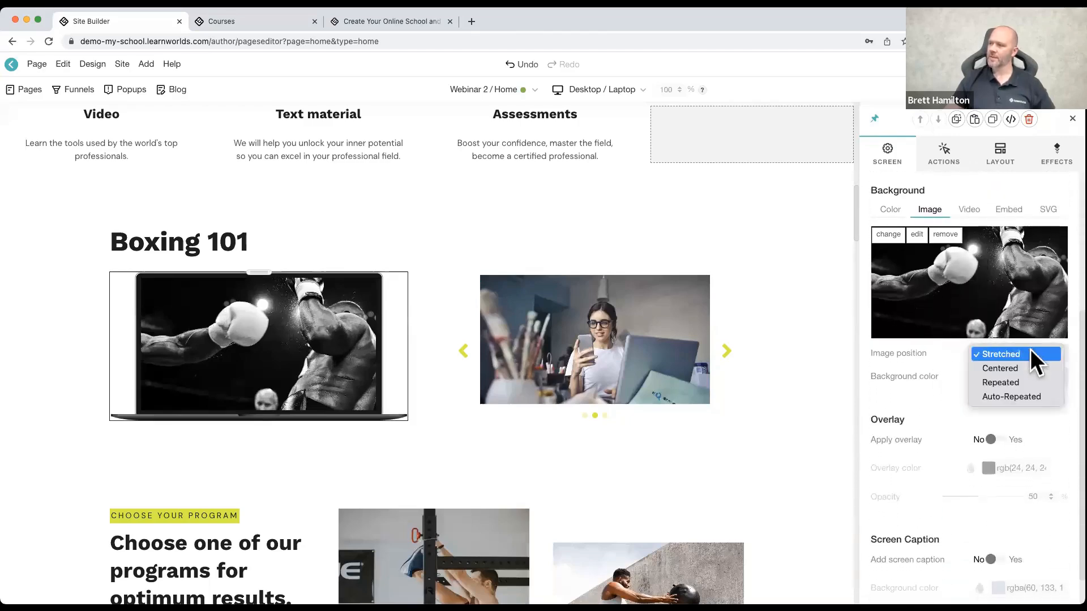
left_click(1031, 366)
left_click(1029, 354)
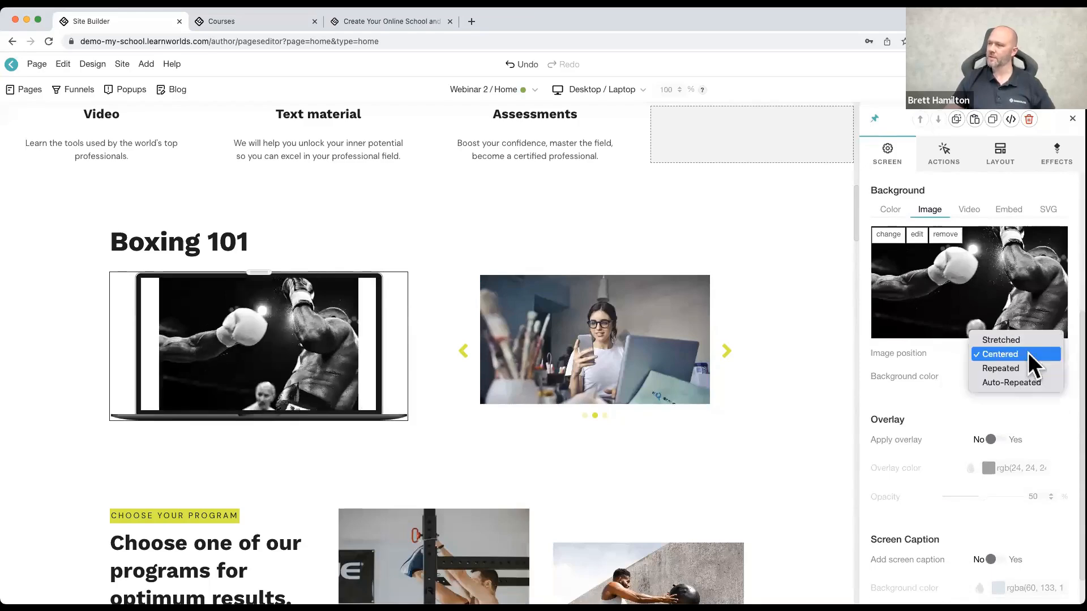
left_click(1028, 366)
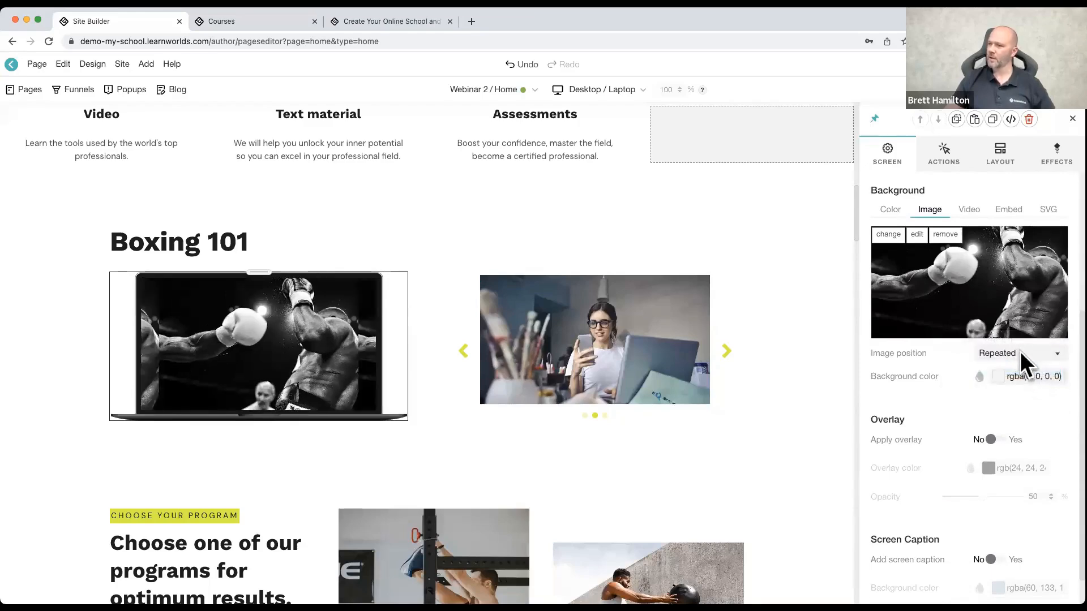
left_click(1020, 351)
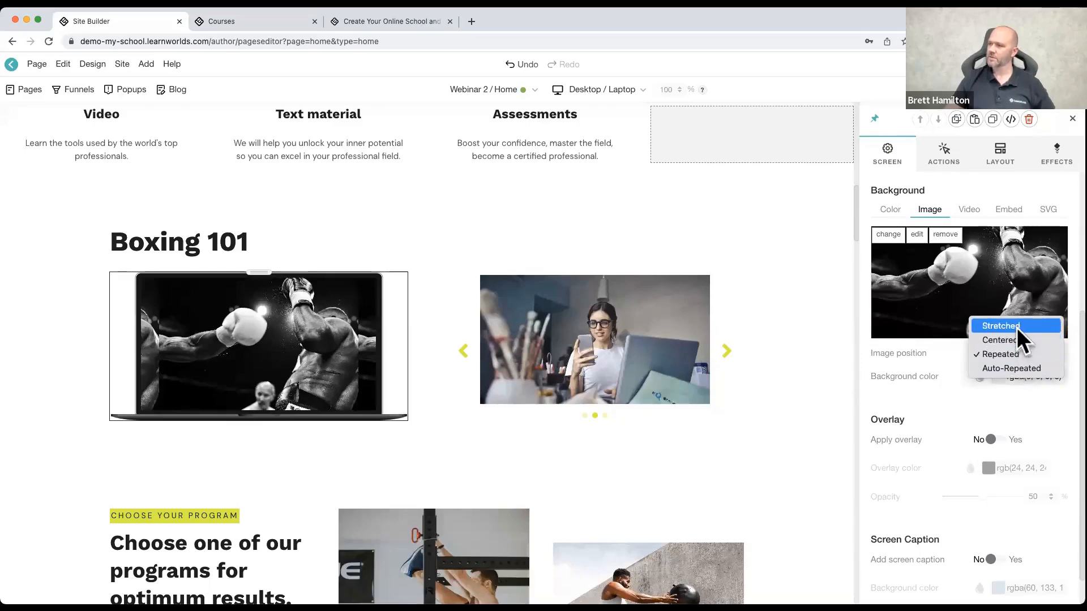
left_click(1016, 326)
Step: Add a screen caption to the laptop widget and replace its image with the man-in-running-shoes video from the Running 101 course
scroll(978, 386, "down", 1)
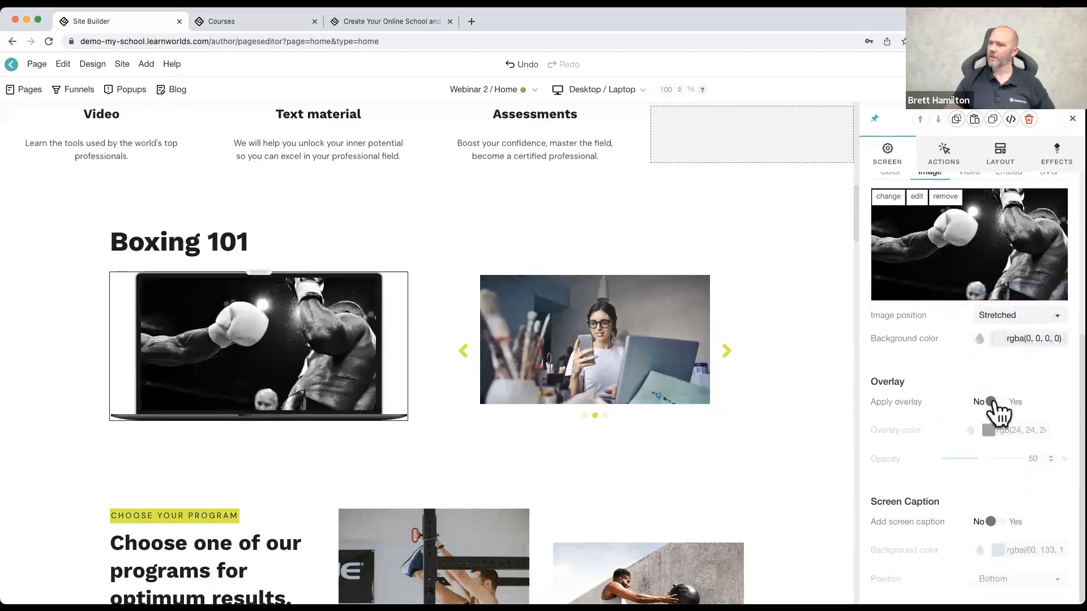
left_click(994, 522)
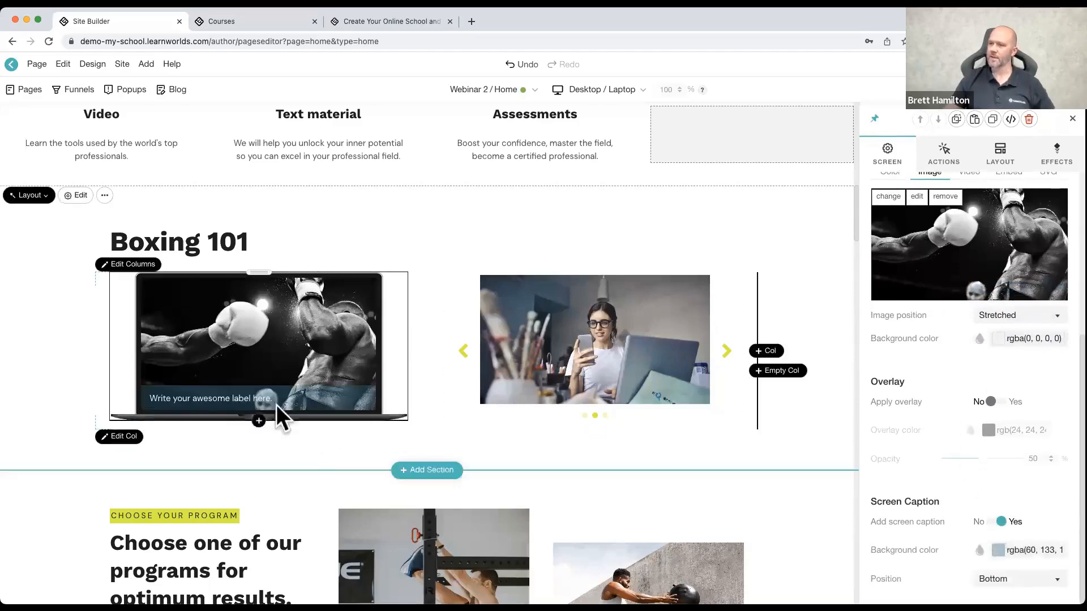
scroll(955, 439, "up", 5)
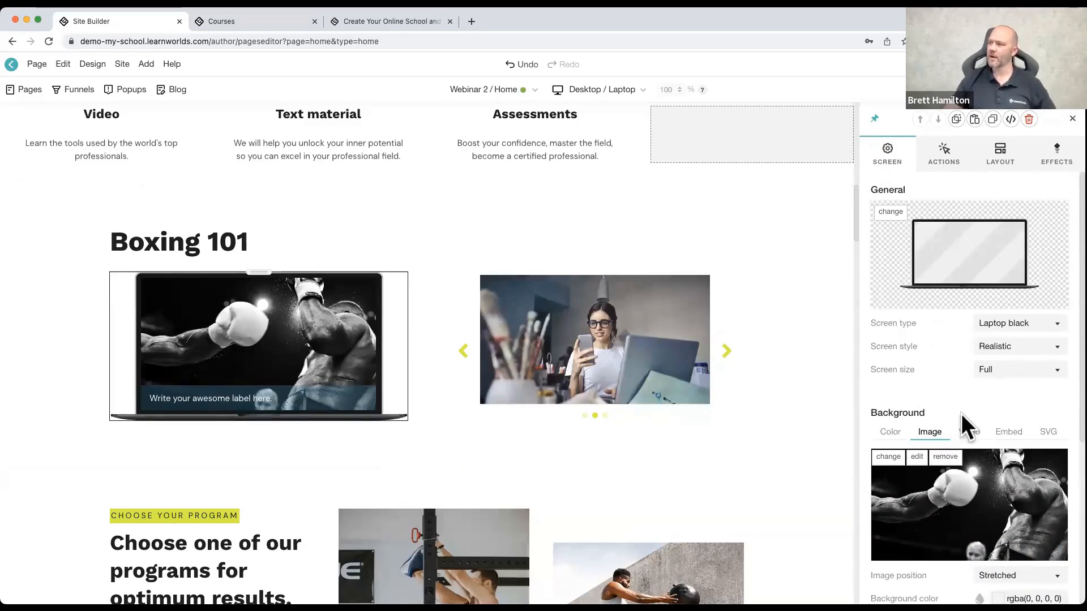
left_click(968, 433)
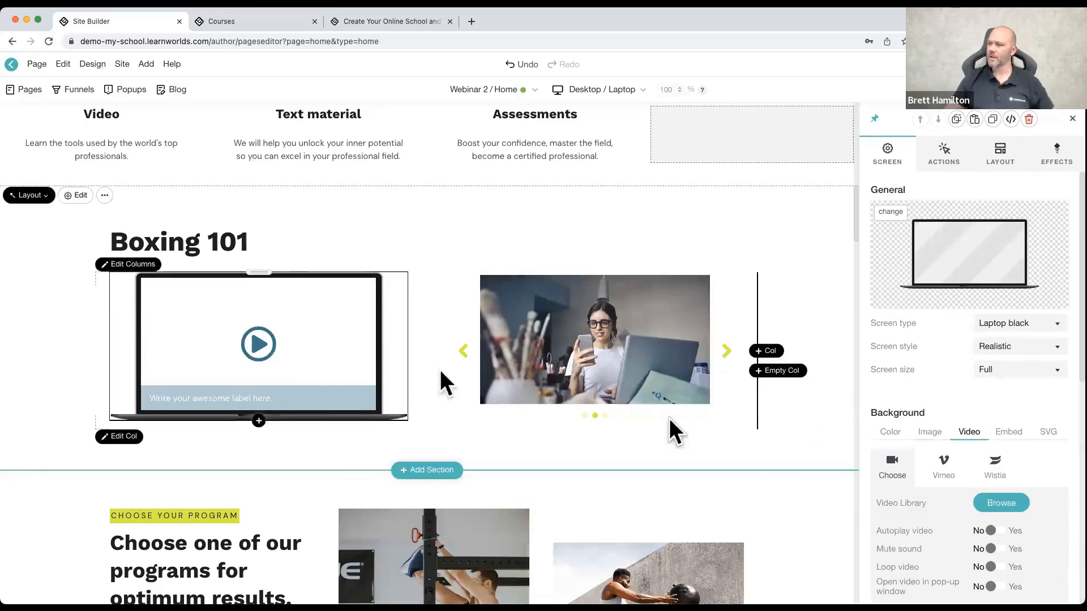
left_click(999, 502)
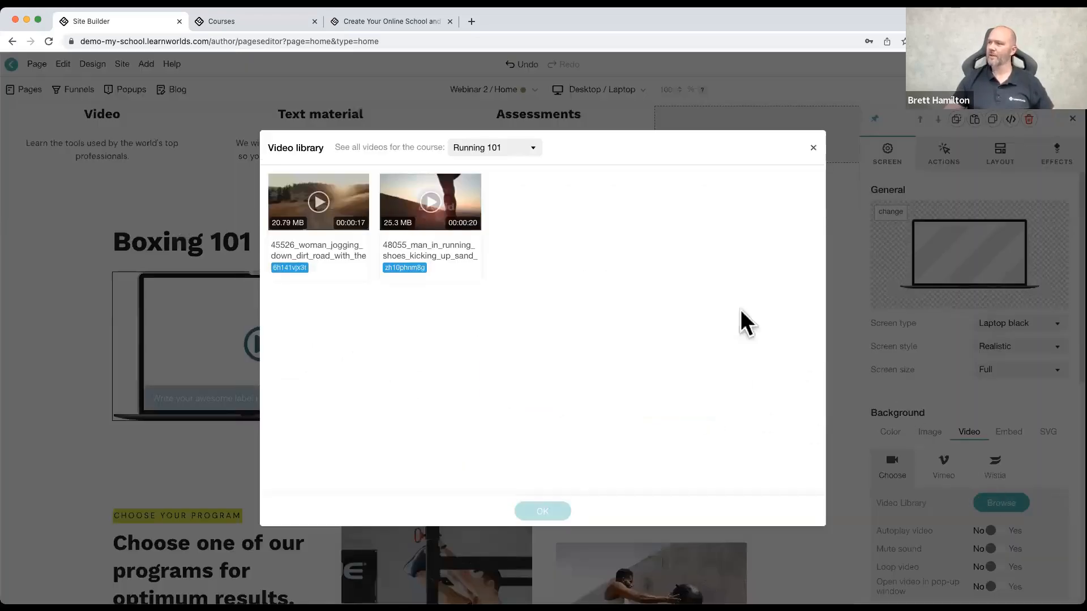
left_click(438, 210)
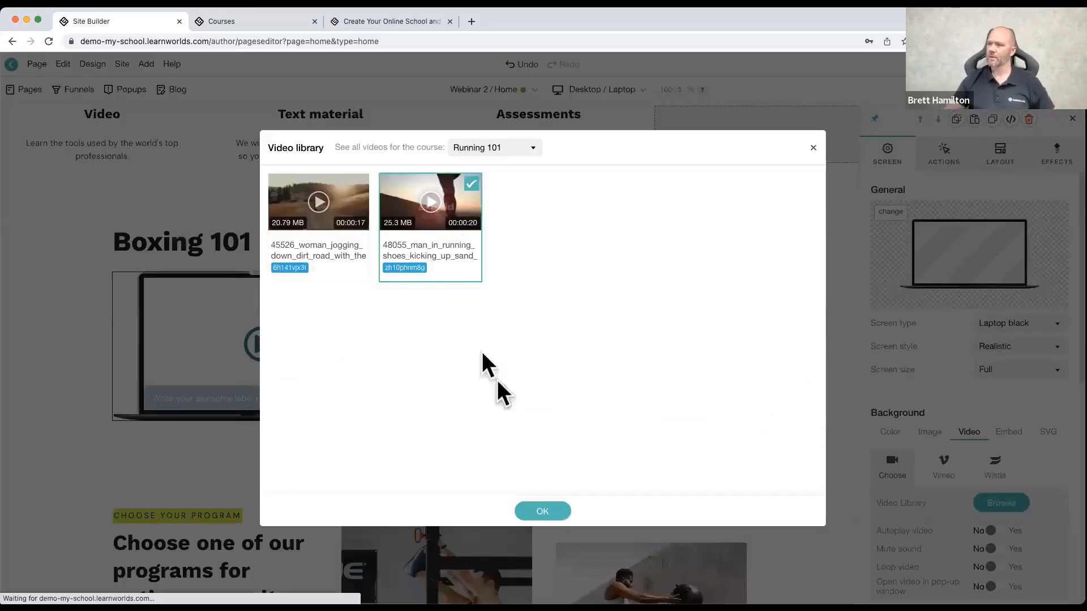
left_click(546, 512)
scroll(961, 518, "down", 2)
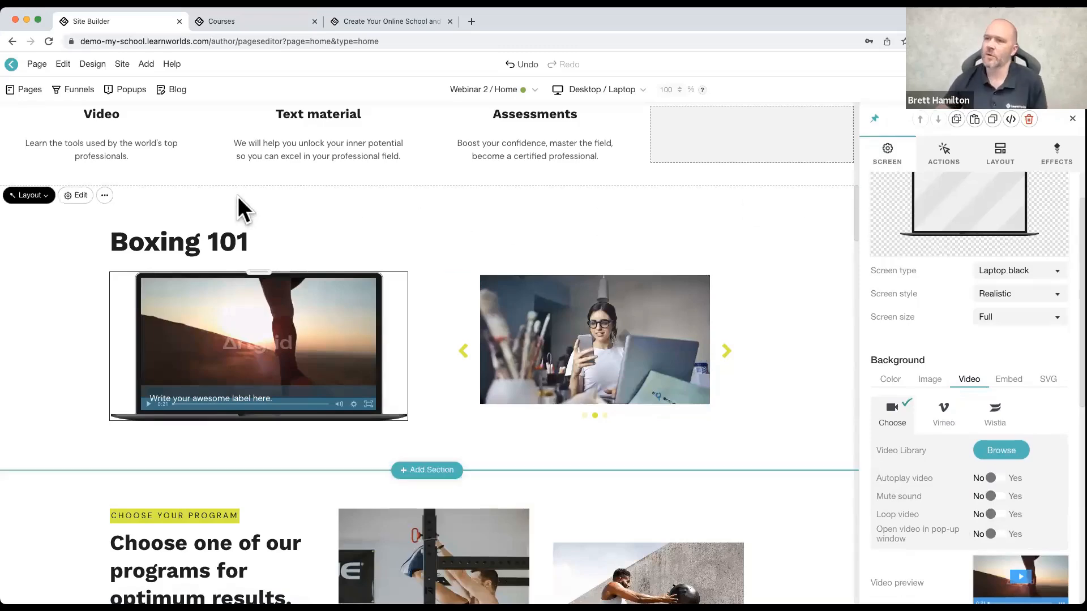
Step: Set the Boxing 101 section's background color to the near-black rgb(24, 24, 24) from the school's background colors
left_click(222, 196)
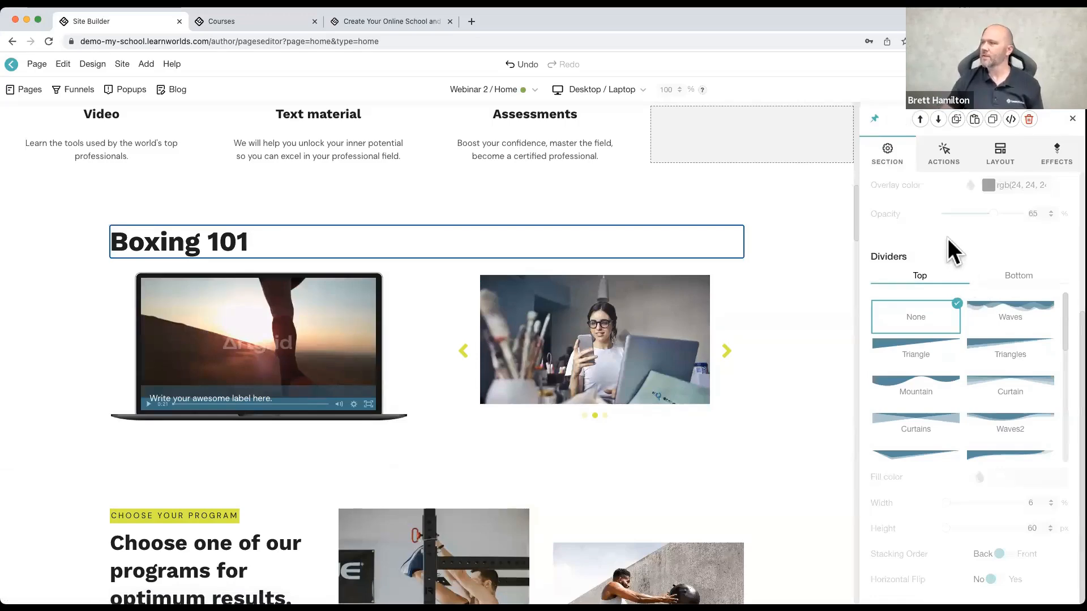
scroll(951, 249, "up", 5)
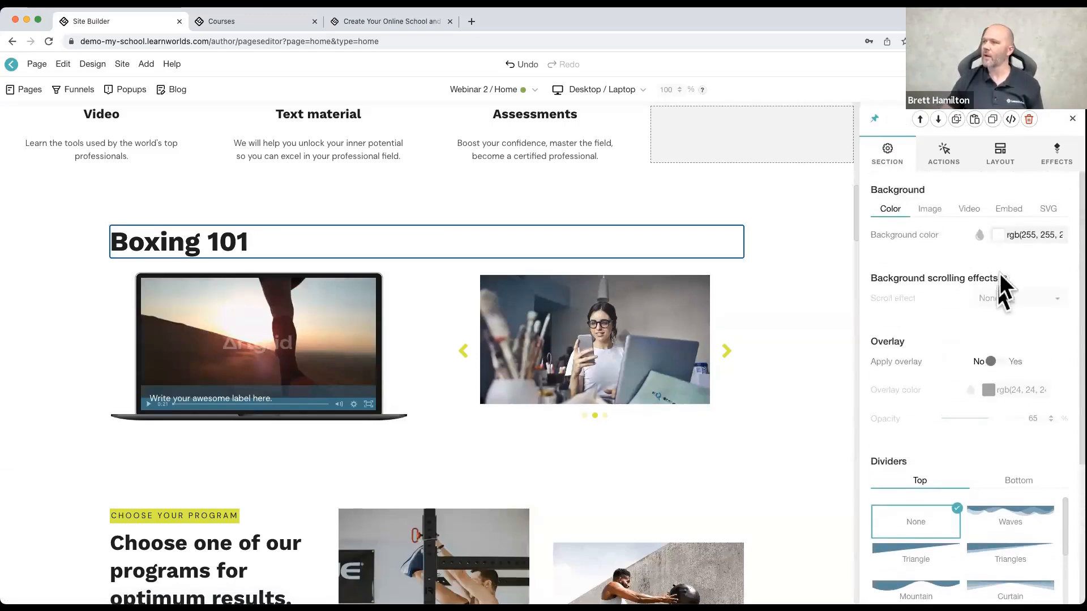
left_click(999, 235)
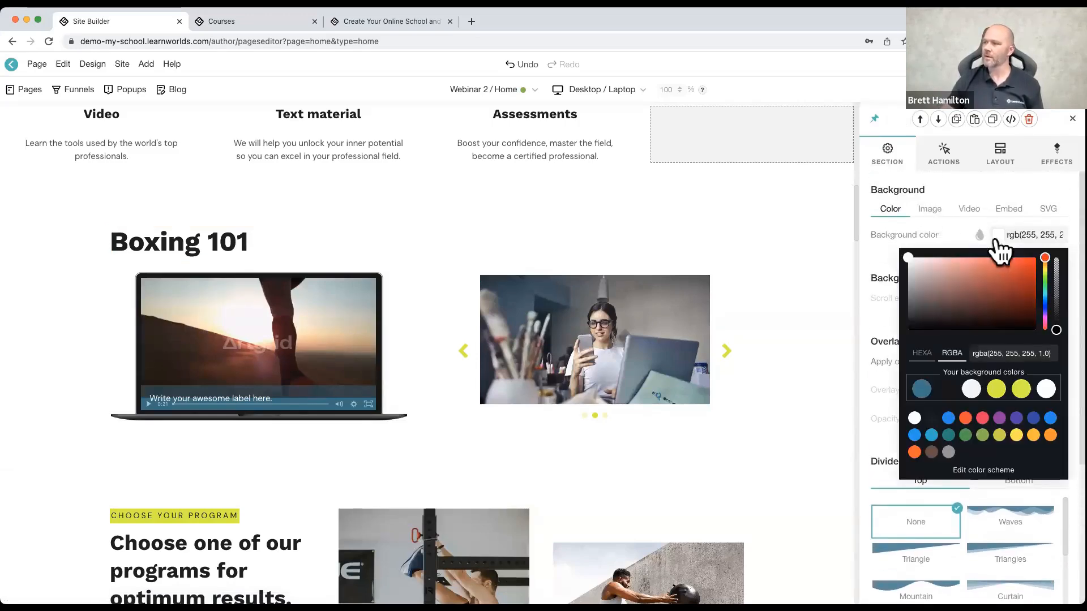
left_click(946, 391)
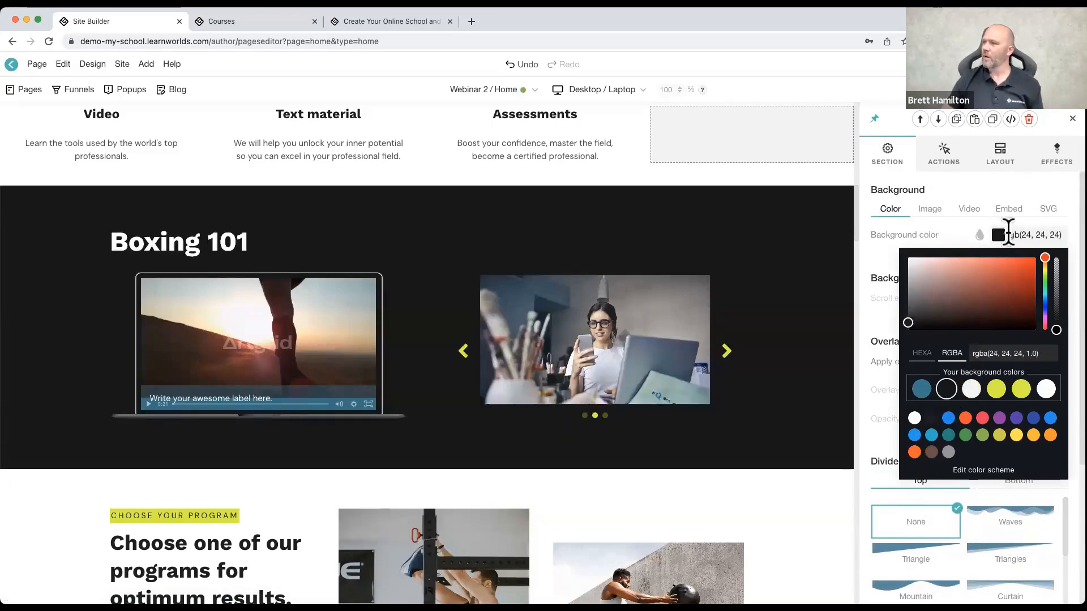
left_click(952, 233)
Step: Use the black-and-white boxing glove photo from the Image Library as the Boxing 101 section's background image
left_click(929, 209)
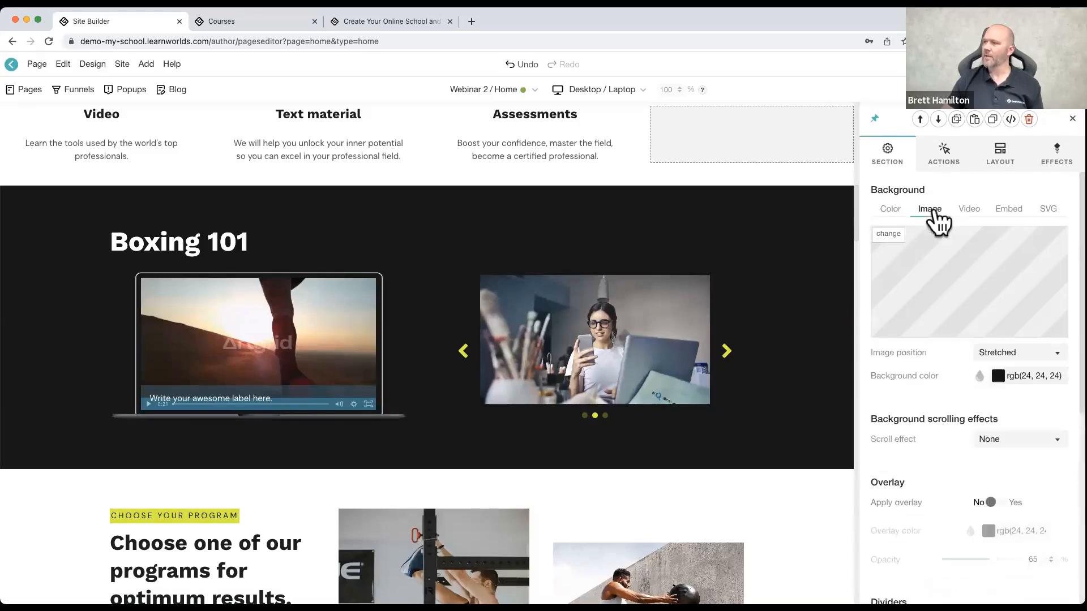
left_click(889, 235)
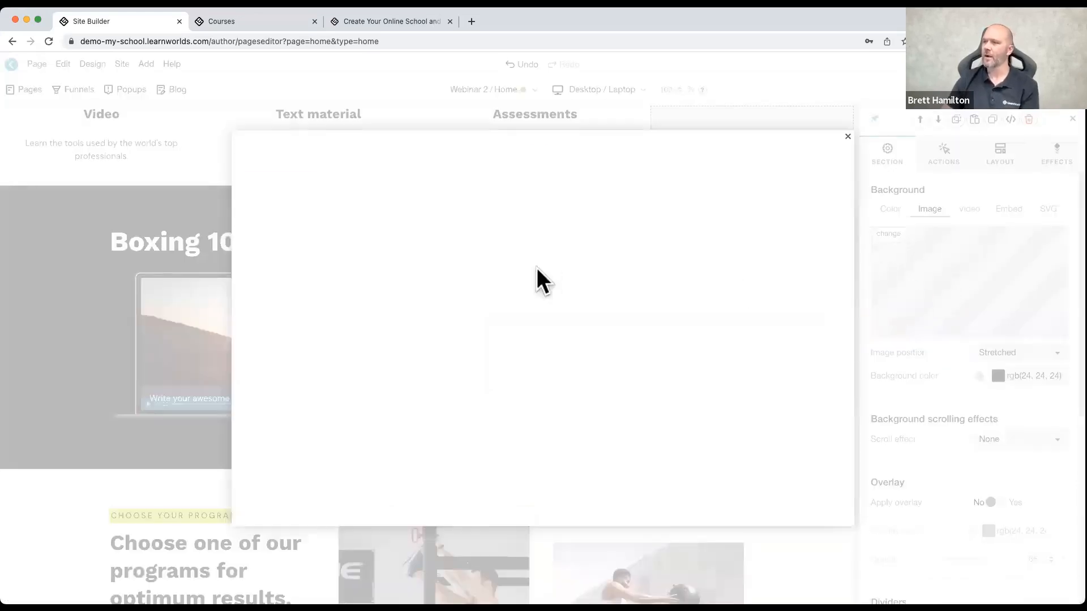
left_click(354, 161)
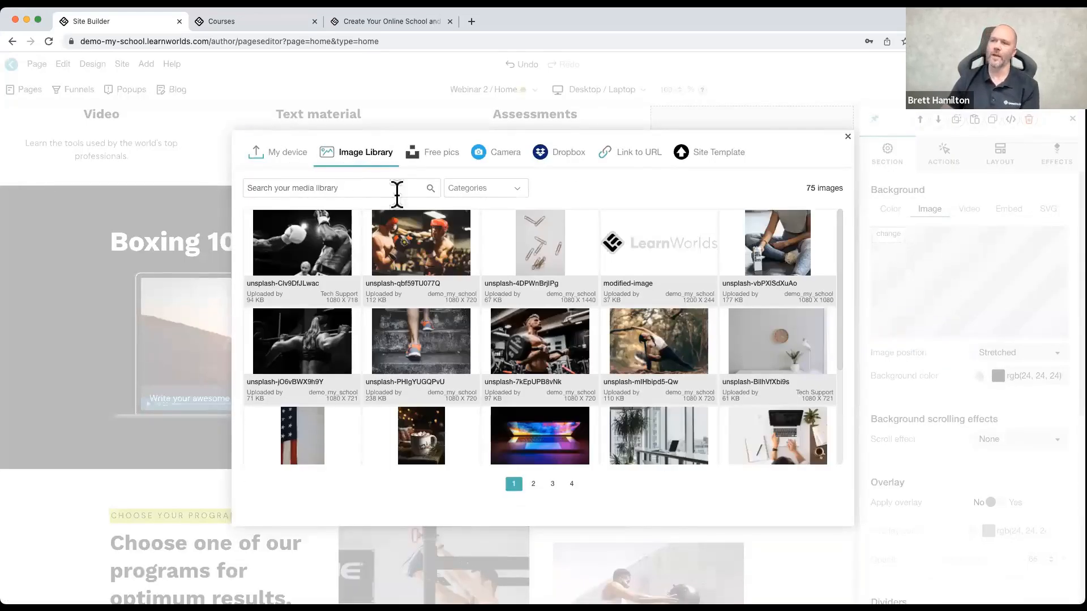
mouse_move(443, 342)
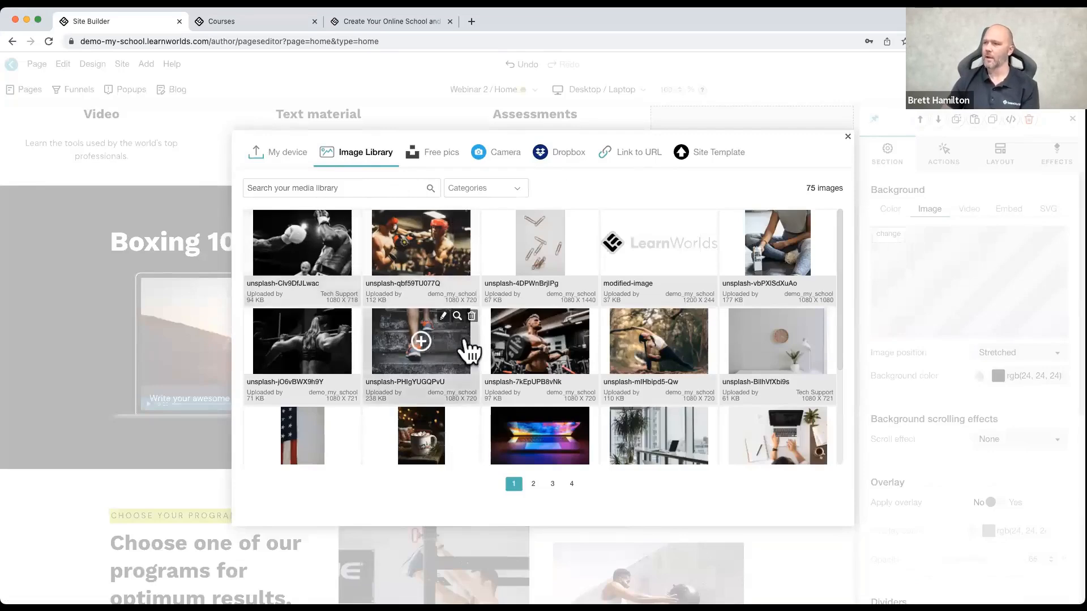
left_click(326, 251)
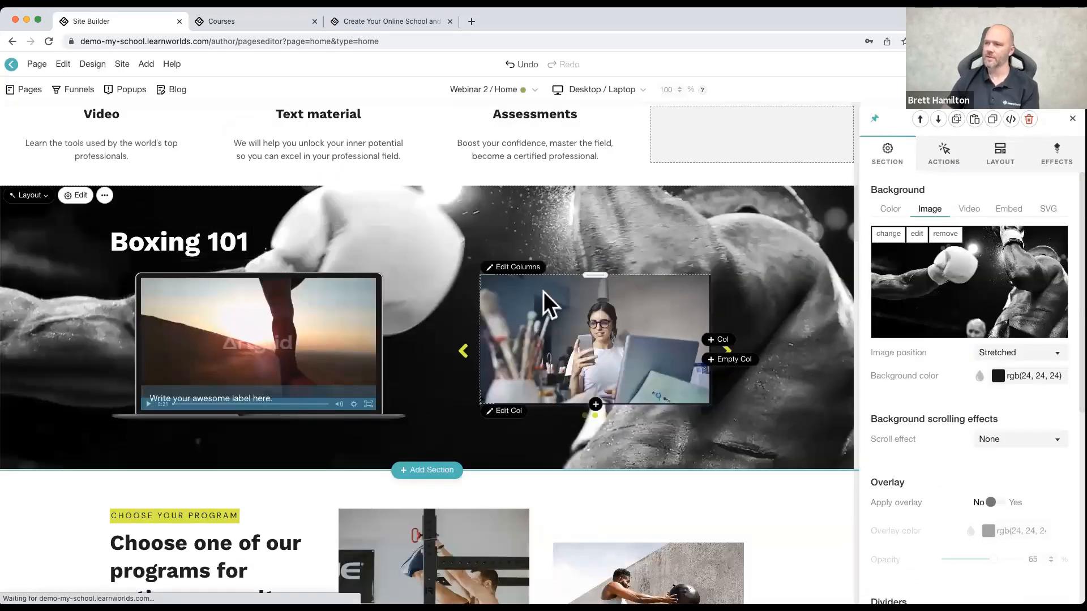
Step: Apply a dark overlay to the Boxing 101 section's background with an opacity of 74%
scroll(1002, 390, "down", 3)
left_click(994, 397)
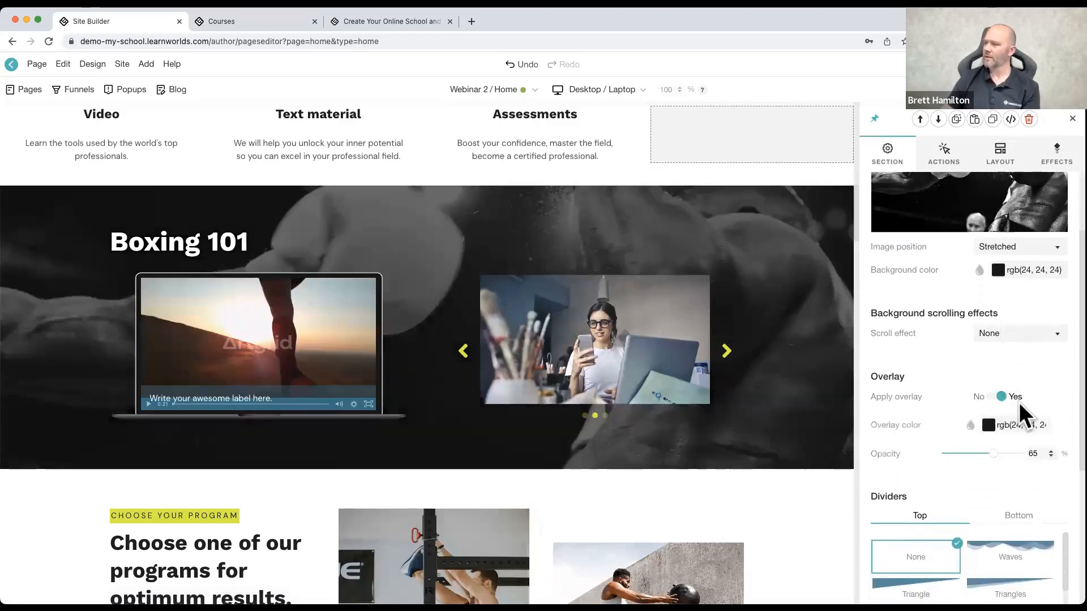
left_click_drag(993, 454, 1000, 454)
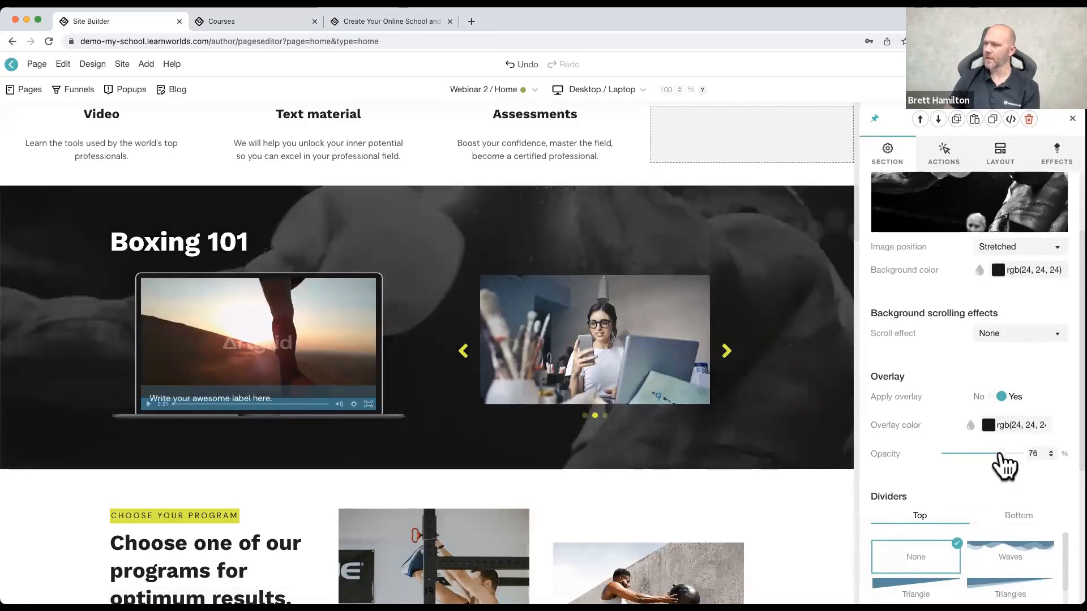
left_click_drag(1001, 455, 997, 454)
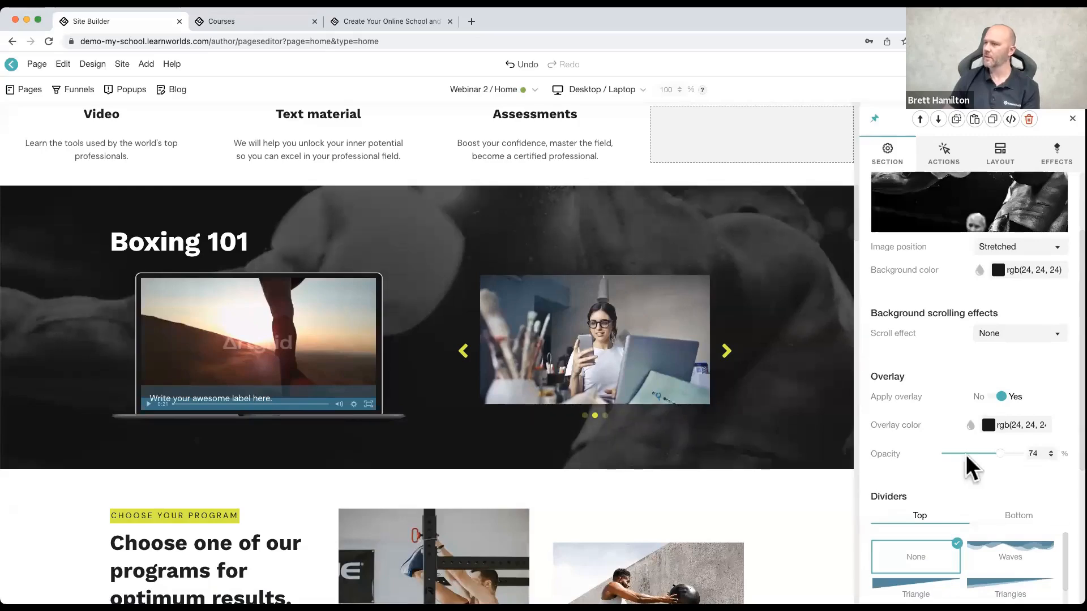
Step: Set the section background's scroll effect to Fixed and check how it moves on the page
scroll(940, 461, "down", 1)
left_click(998, 305)
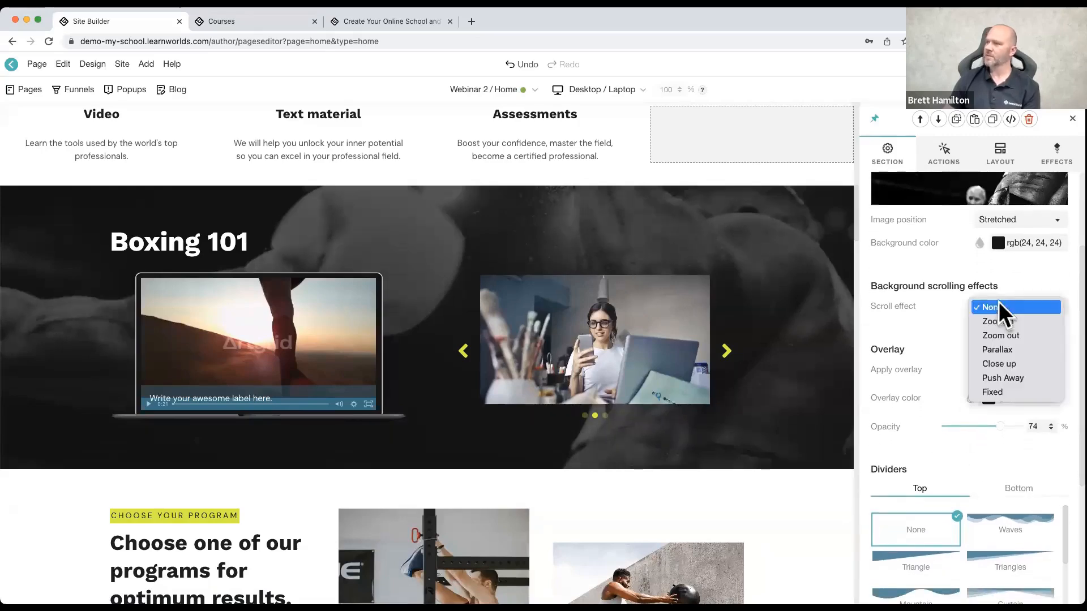
left_click(1009, 390)
scroll(780, 348, "up", 2)
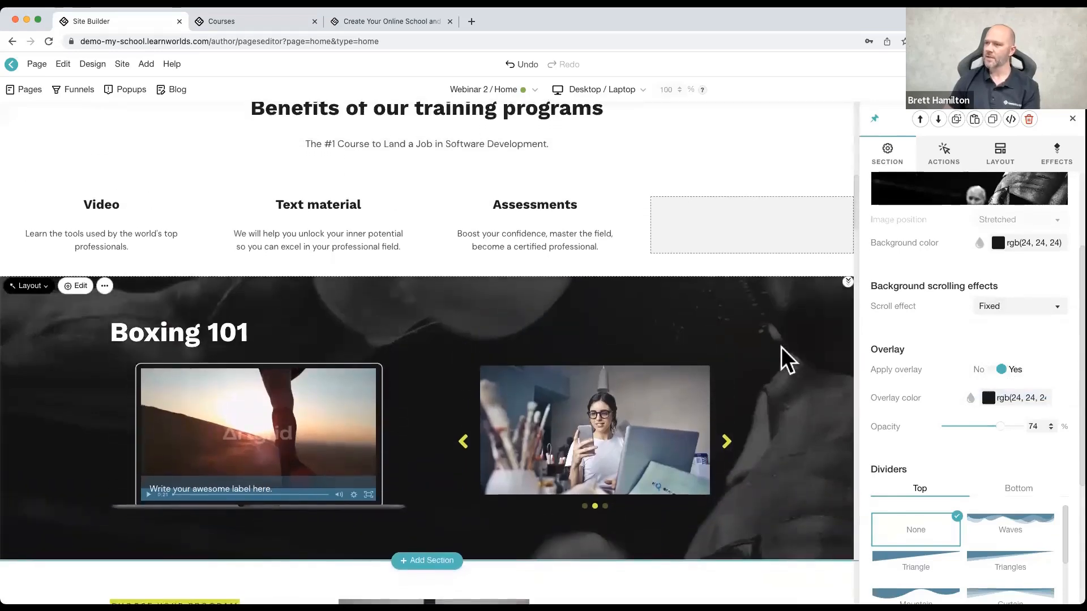
scroll(781, 347, "down", 3)
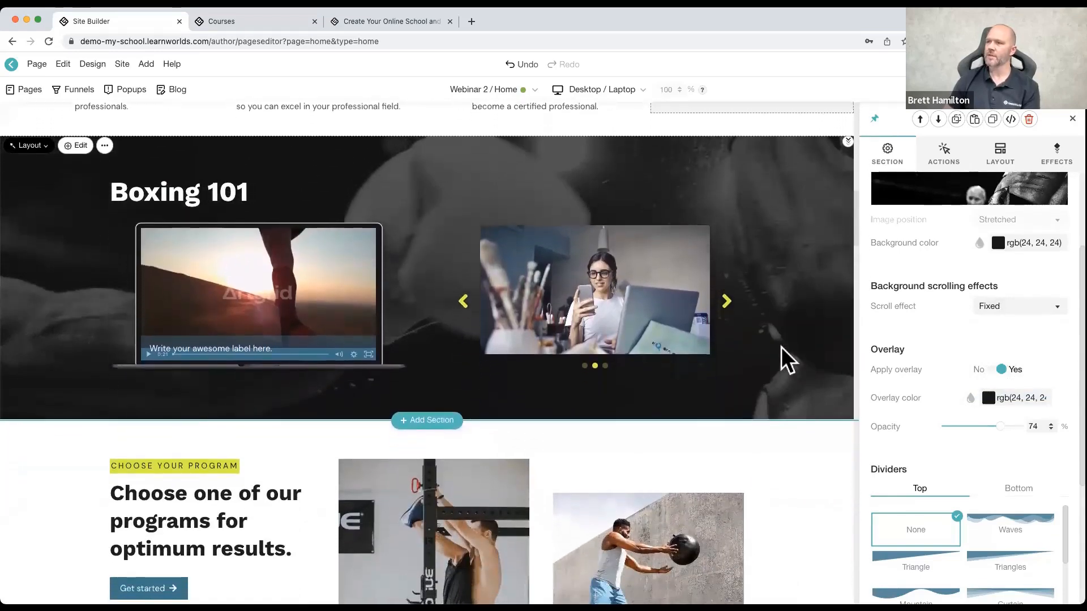
scroll(781, 348, "down", 3)
scroll(781, 348, "up", 2)
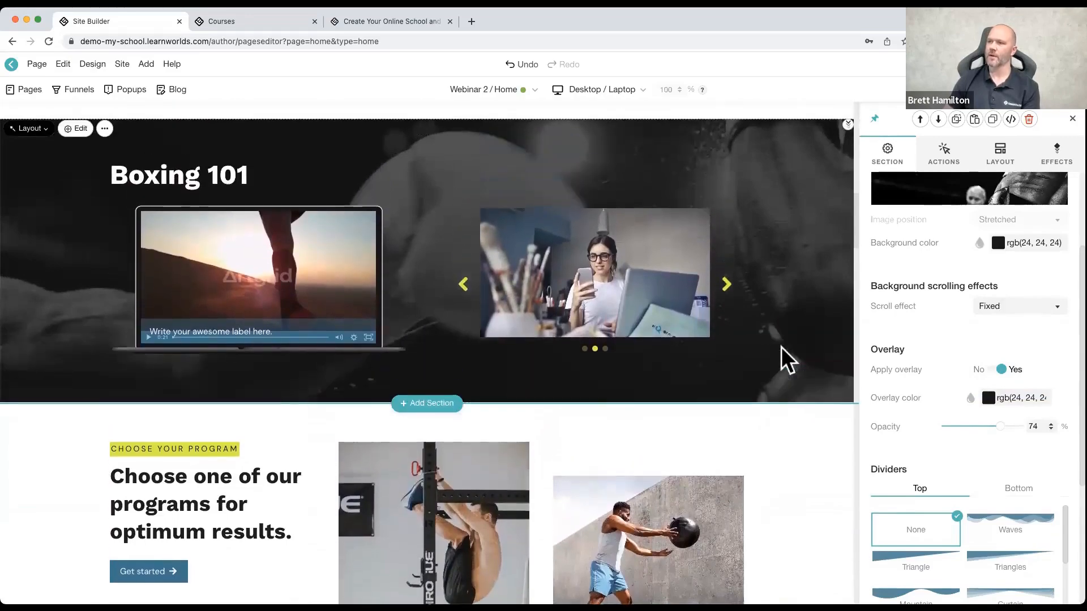
Step: Add an H1 normal heading widget below the laptop screen in the Boxing 101 section
left_click(259, 353)
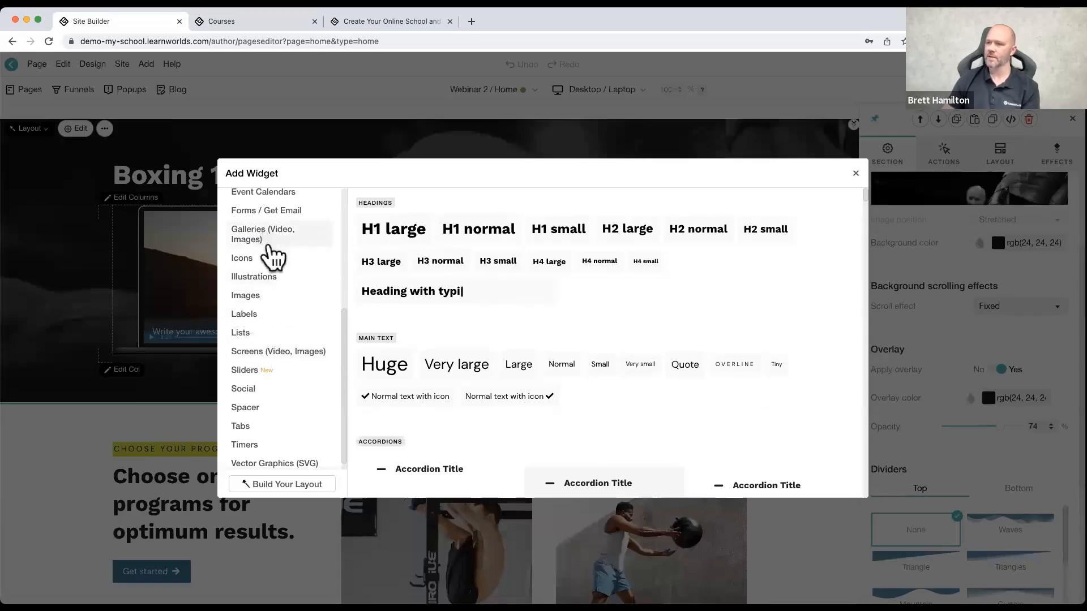
scroll(283, 306, "up", 2)
scroll(283, 283, "up", 3)
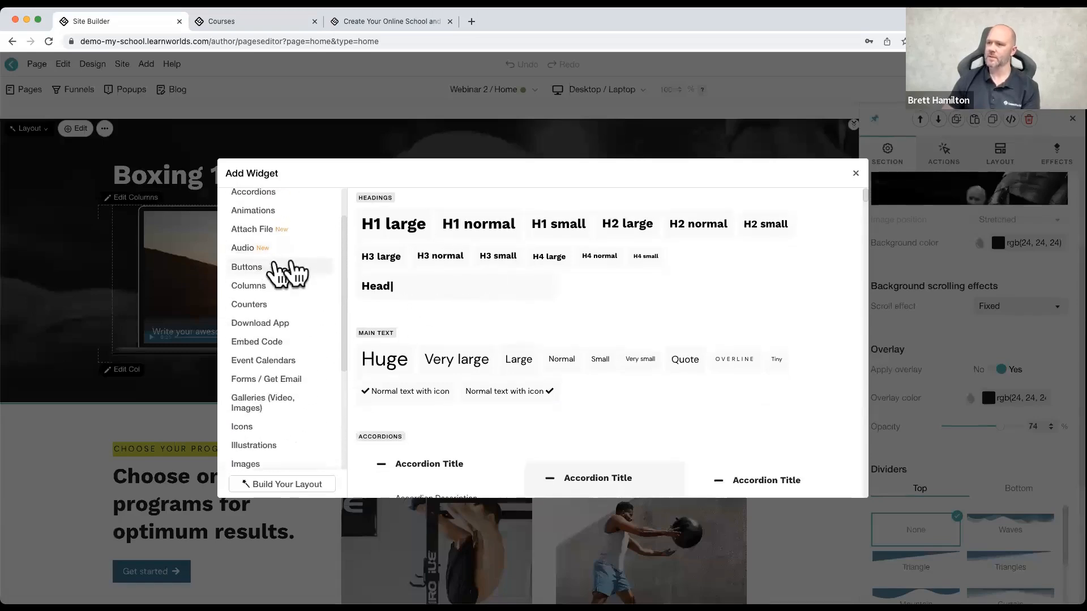
left_click(484, 235)
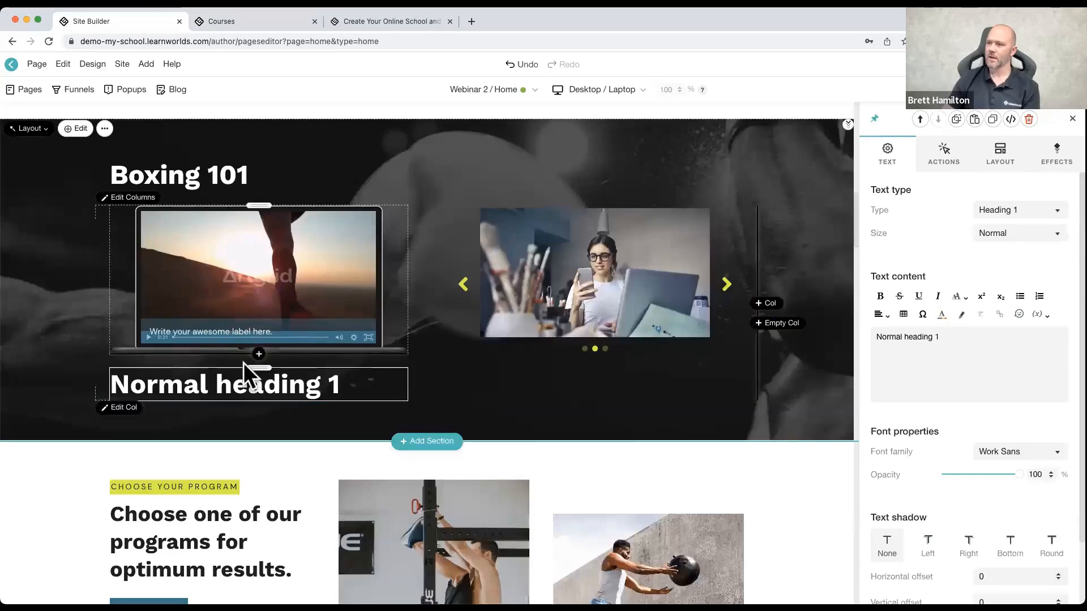
Step: Add a See all courses button widget below the image slider in the Boxing 101 section
left_click(595, 364)
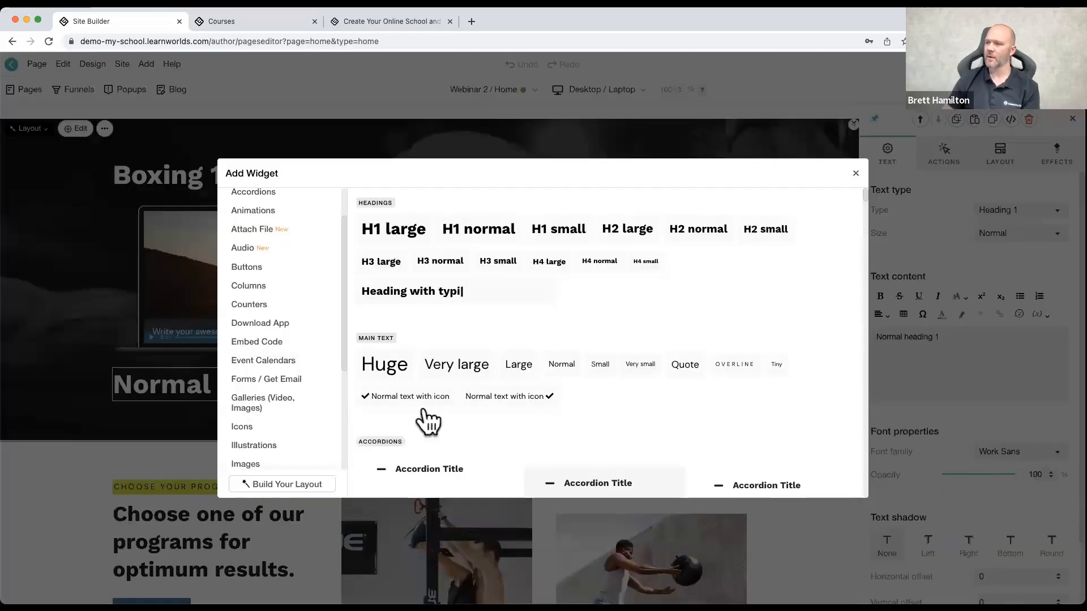
scroll(272, 316, "down", 1)
left_click(261, 256)
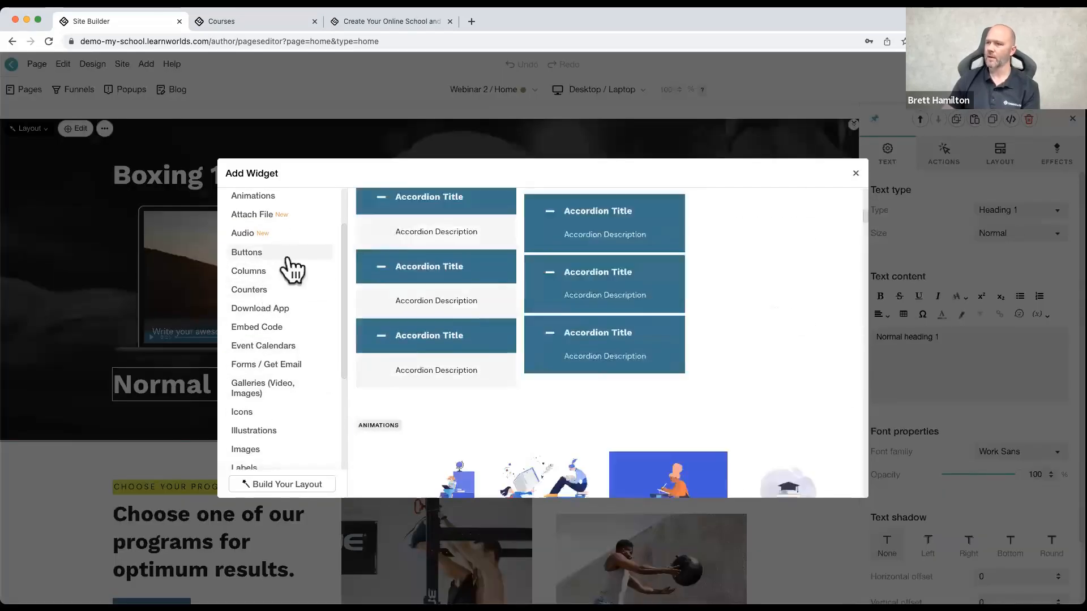
left_click(443, 222)
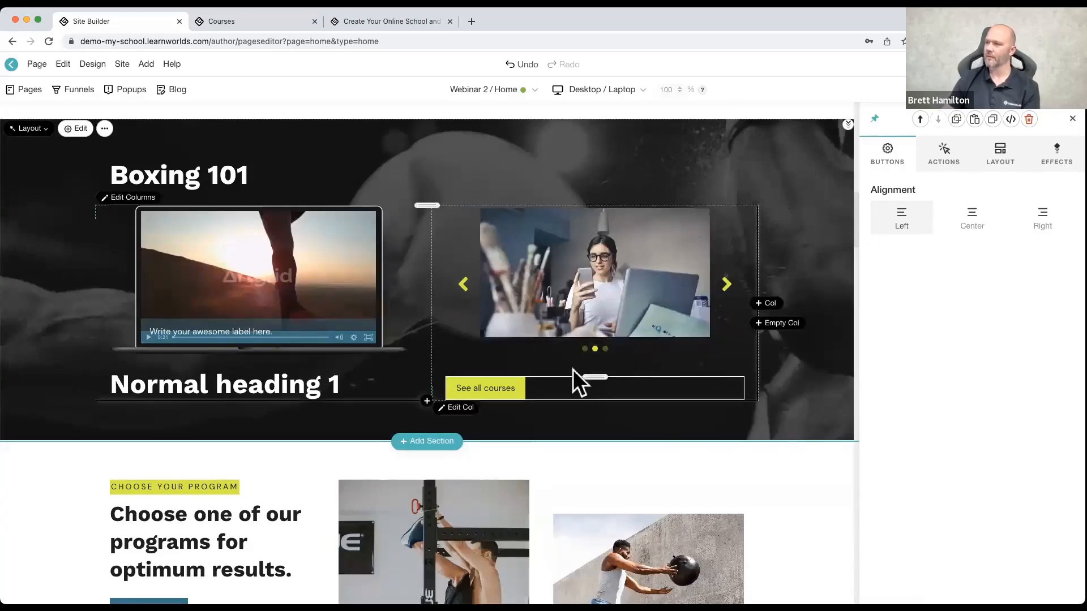
Step: Make the See all courses button full width and show an icon on it
left_click(523, 387)
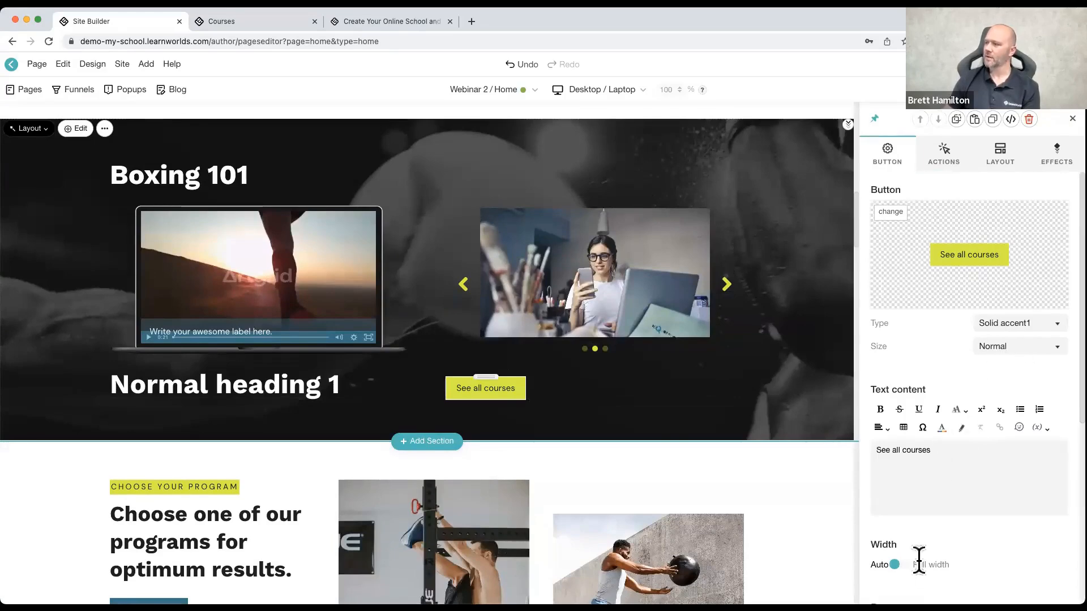
left_click(894, 565)
scroll(944, 524, "down", 3)
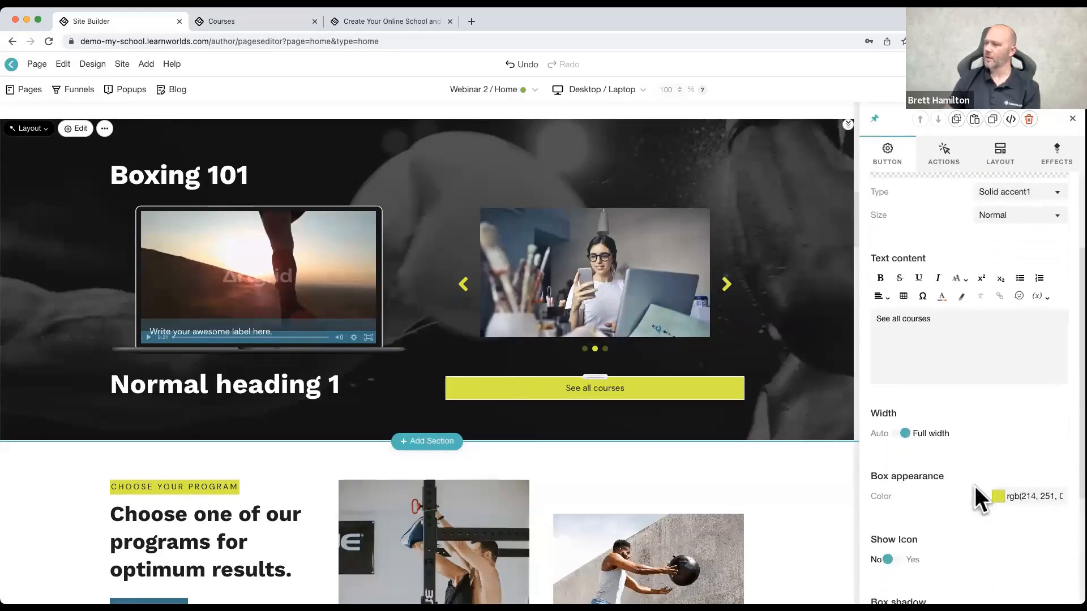
left_click(888, 559)
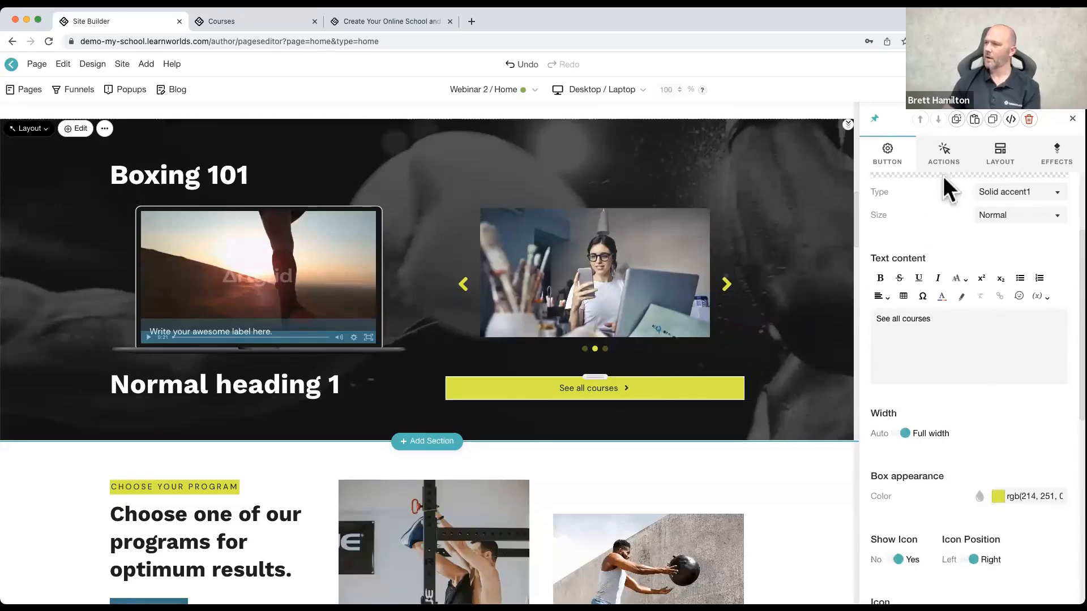
Step: Center-align the column that holds the Boxing 101 heading
scroll(566, 323, "up", 4)
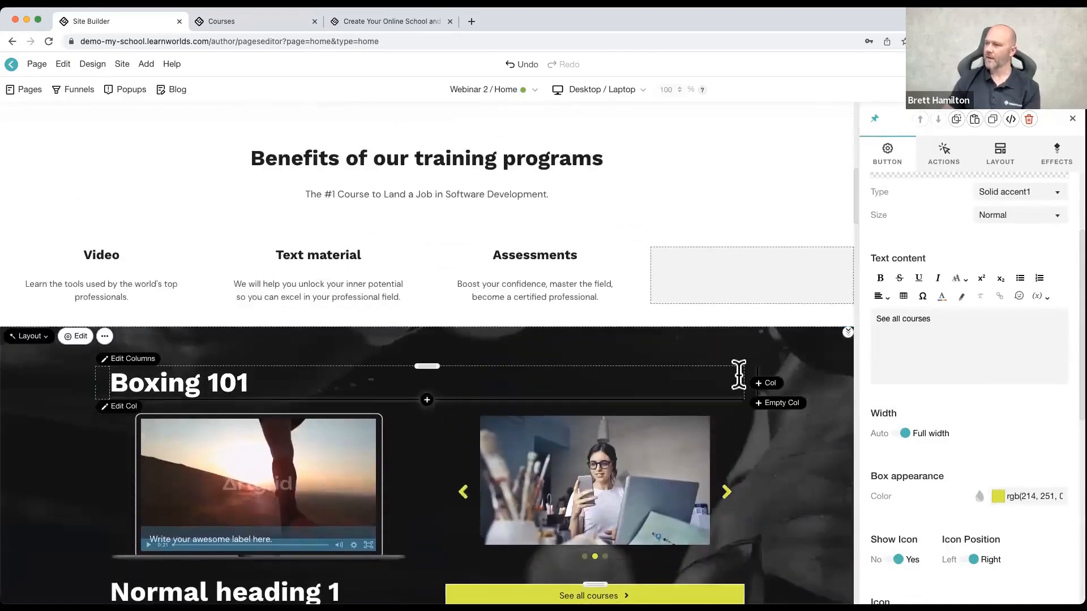
left_click(748, 373)
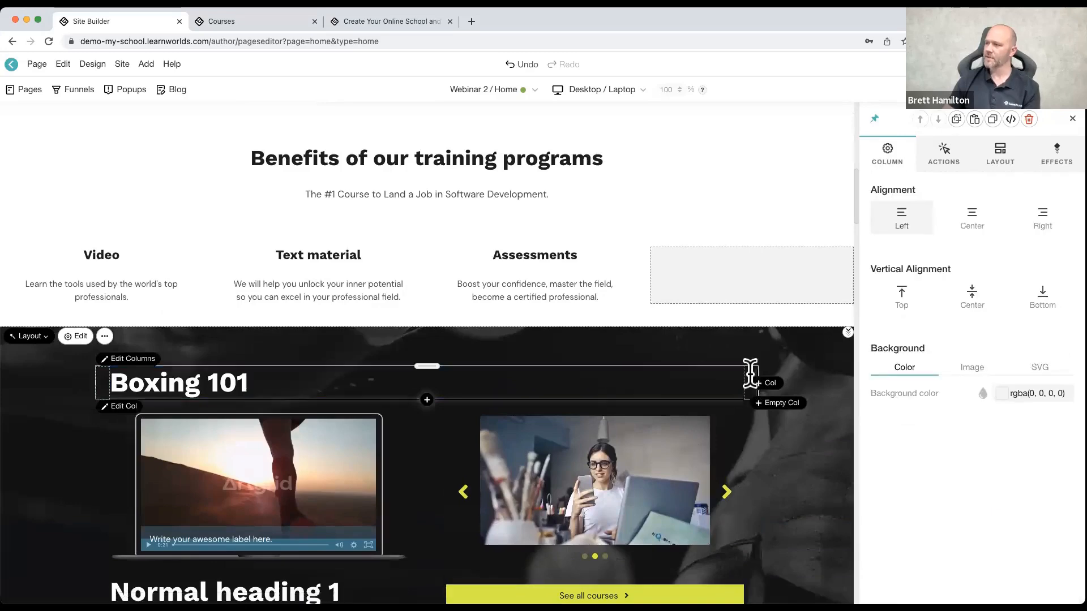
left_click(970, 221)
scroll(608, 379, "down", 3)
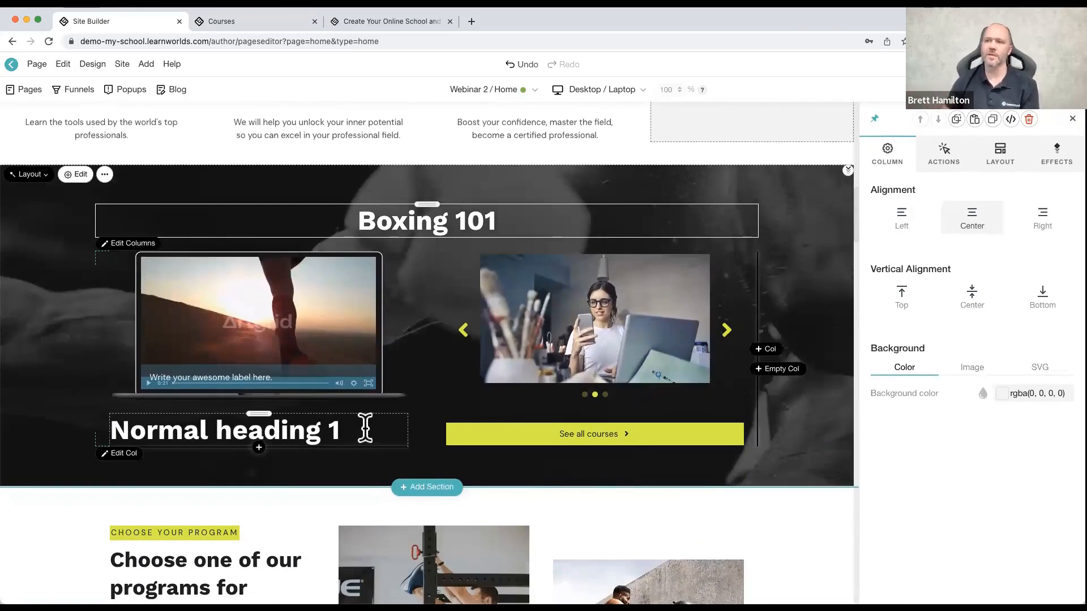
scroll(170, 307, "up", 15)
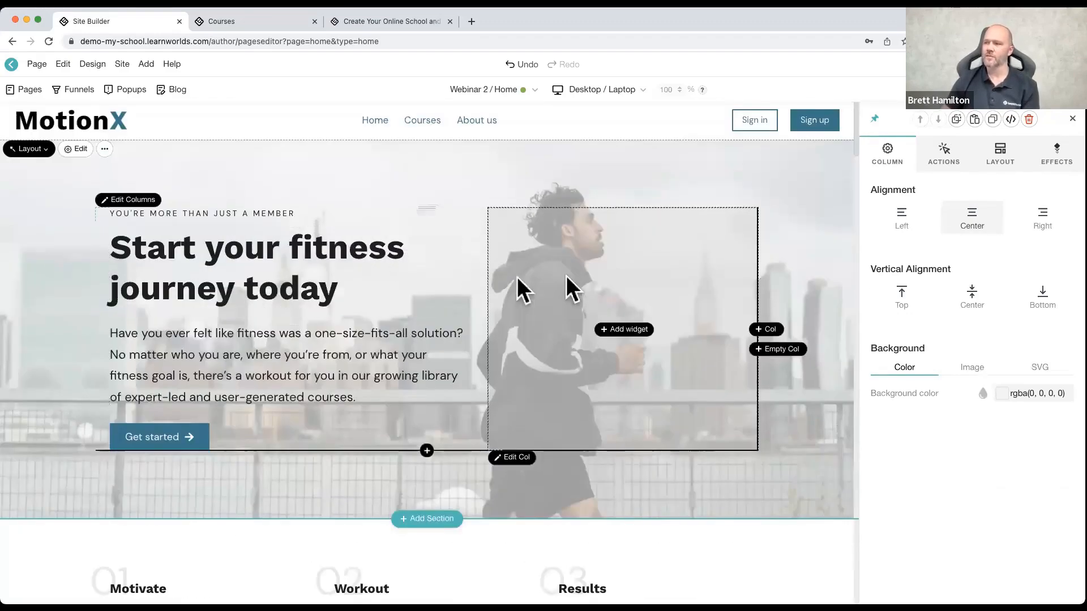
left_click(351, 287)
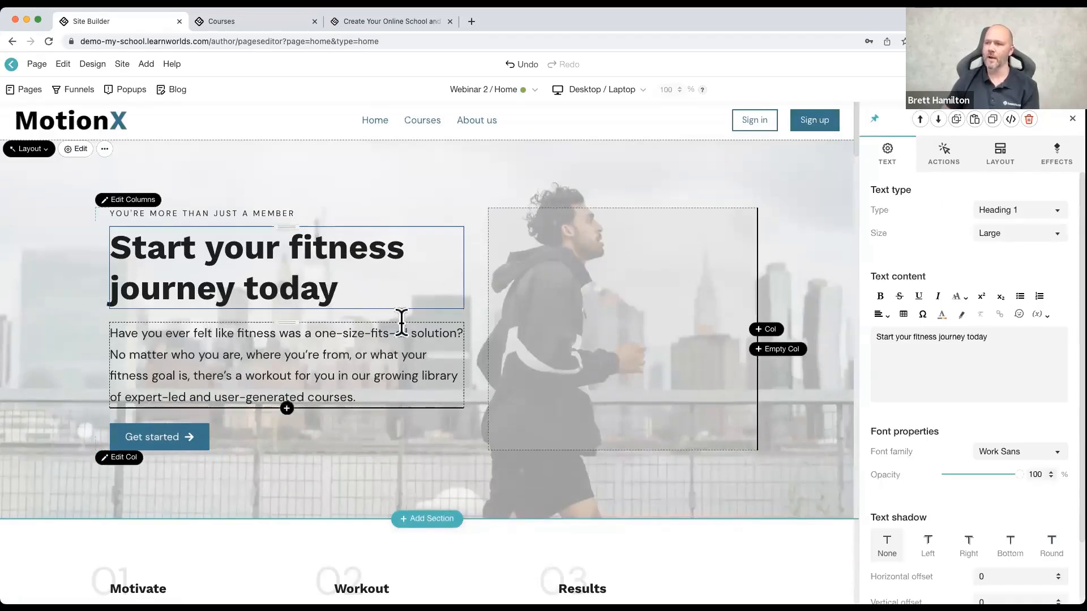
scroll(295, 292, "down", 3)
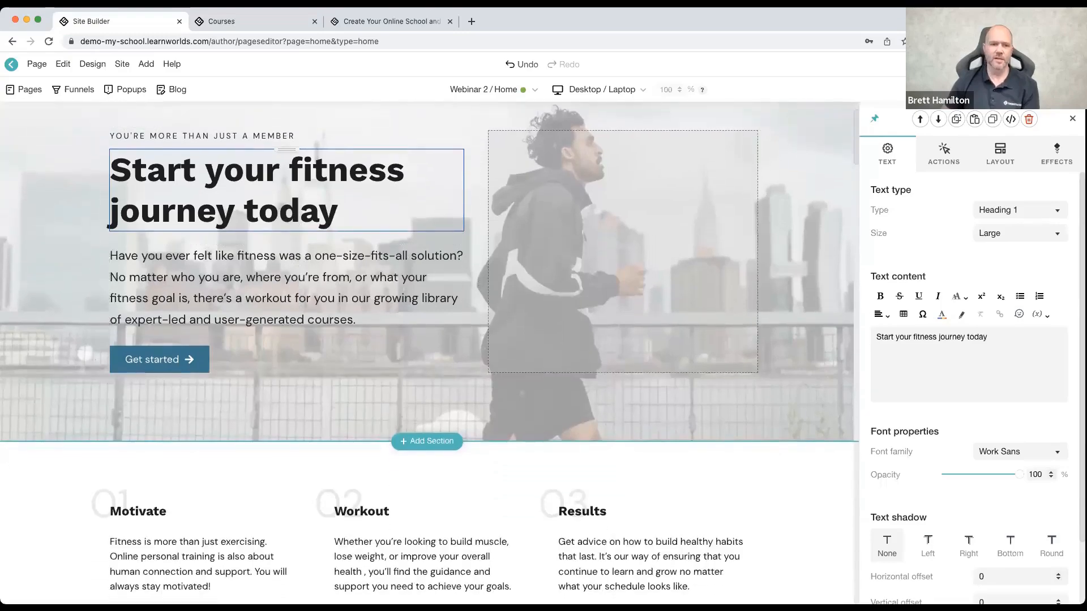
scroll(130, 272, "down", 10)
scroll(132, 264, "down", 7)
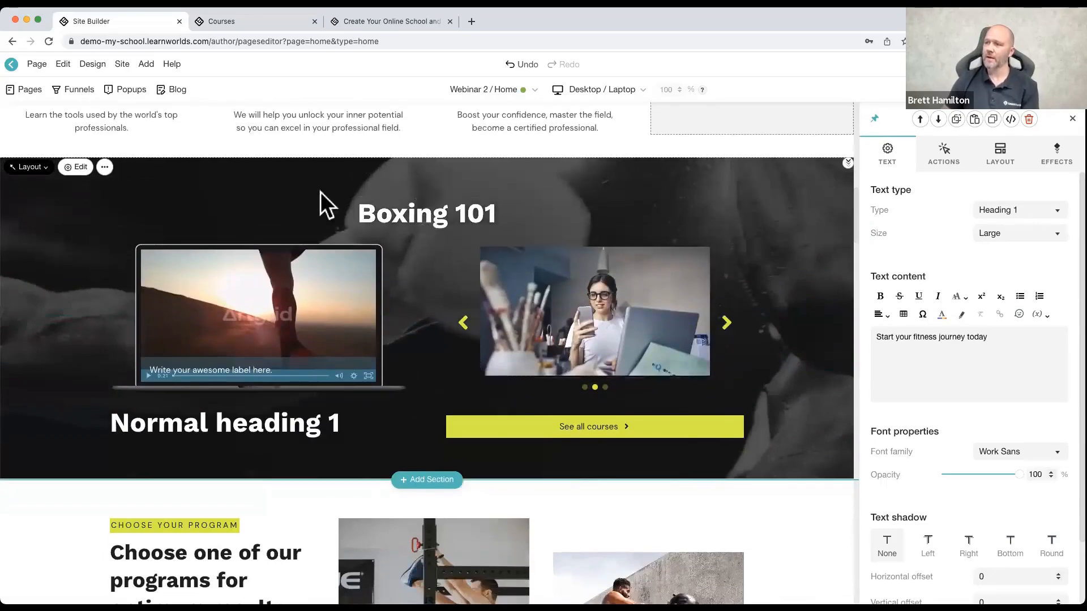
Step: Examine the action settings of the Boxing 101 section, the See all courses button's click destinations, and the slider image
left_click(280, 168)
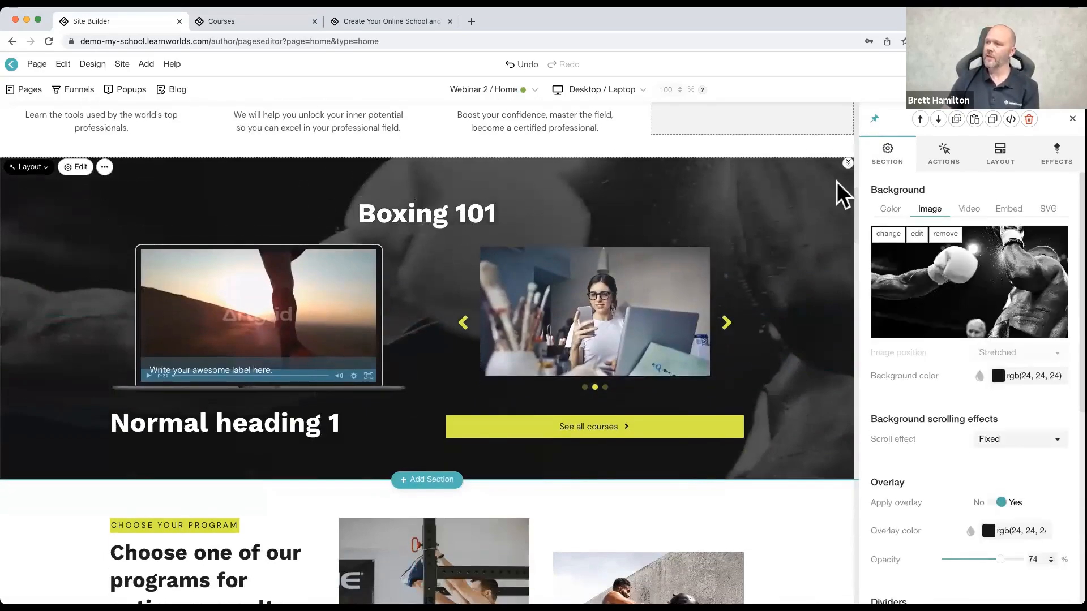
left_click(944, 158)
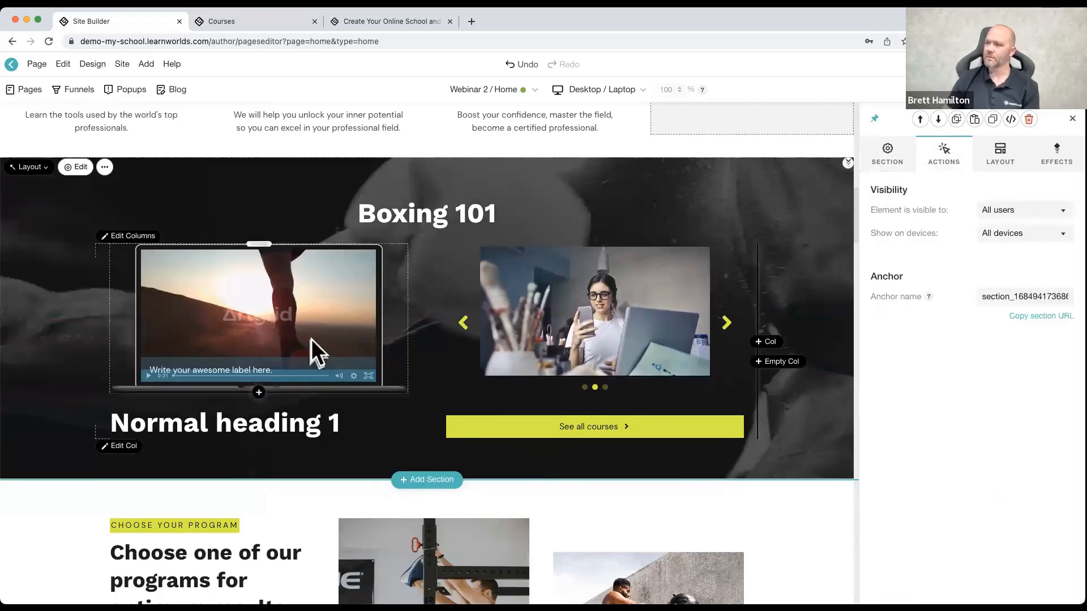
left_click(513, 430)
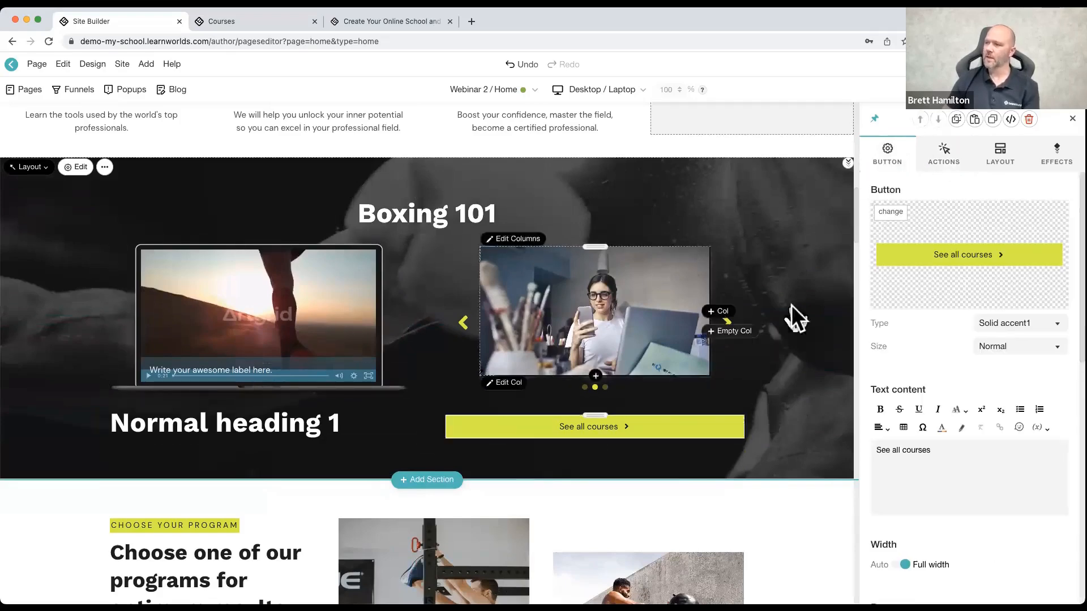
left_click(944, 154)
left_click(1006, 211)
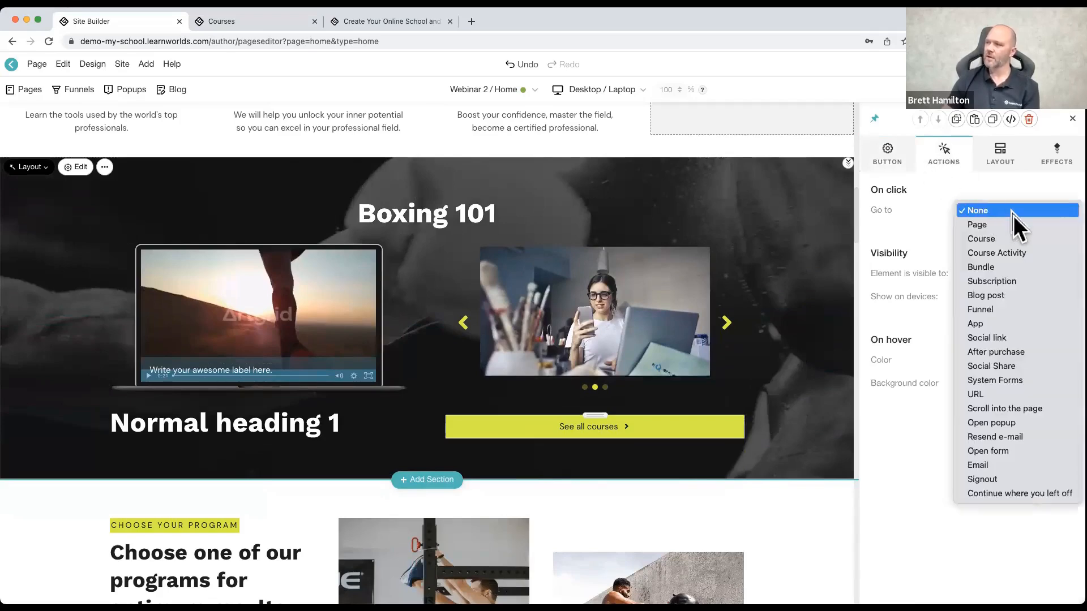
left_click(646, 314)
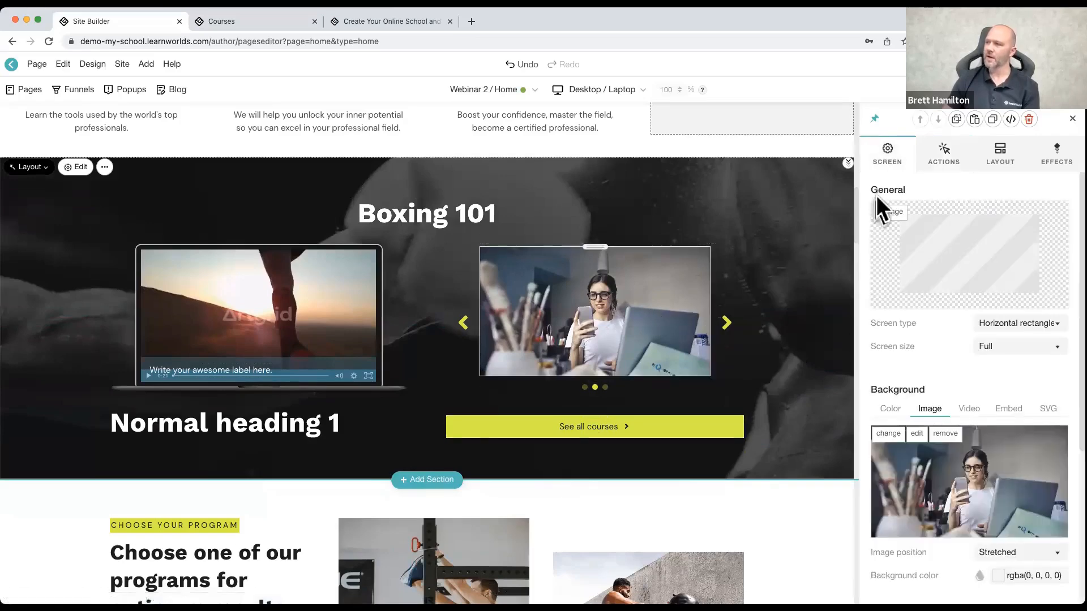
left_click(959, 158)
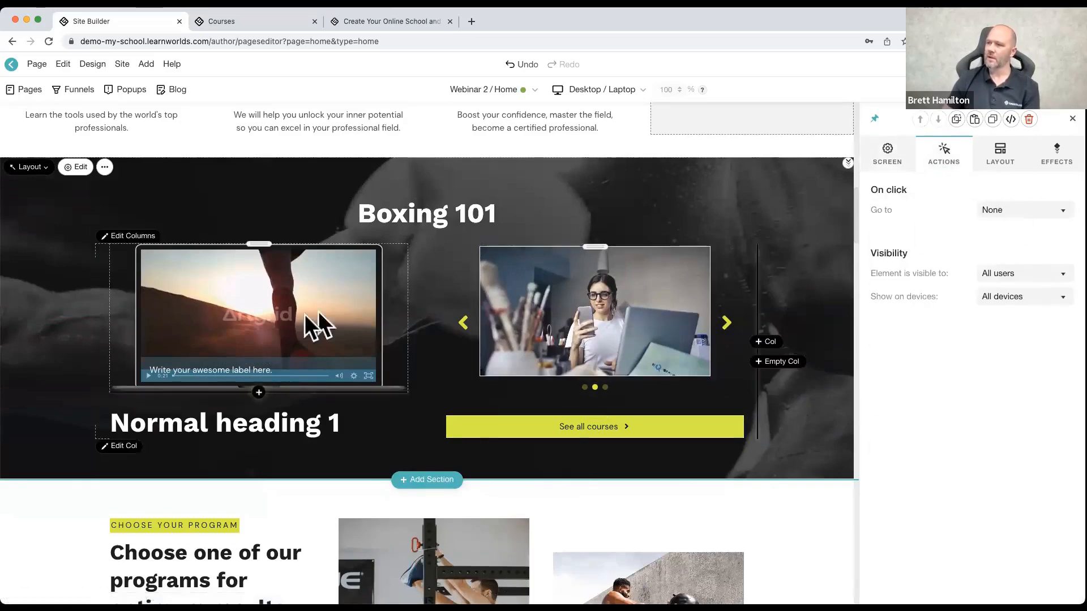
Step: Look through the home page sections below Boxing 101, down to the instructors section
scroll(204, 433, "down", 10)
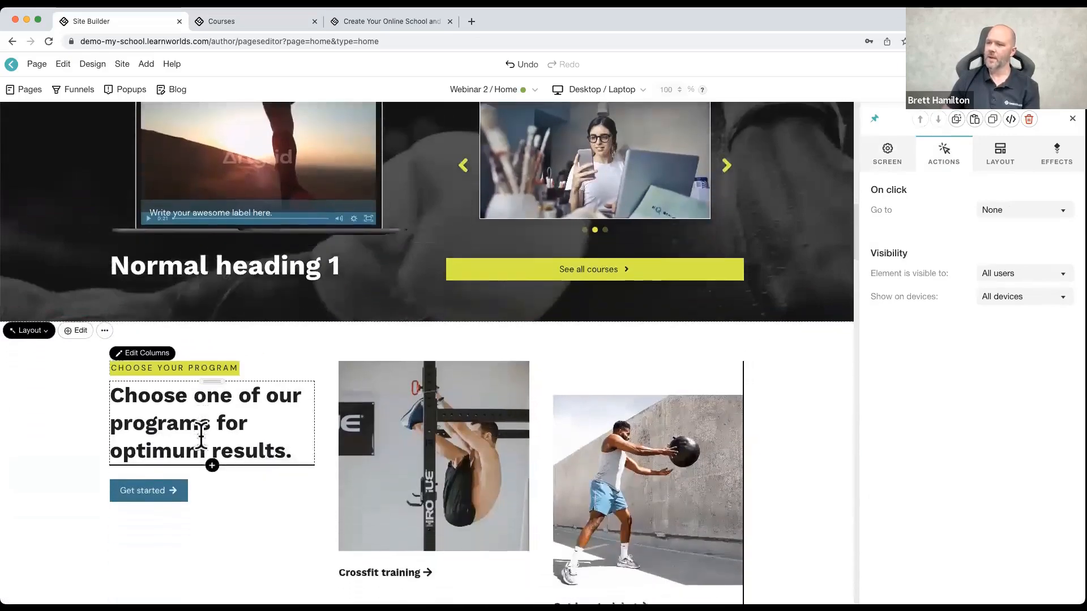
scroll(203, 432, "up", 8)
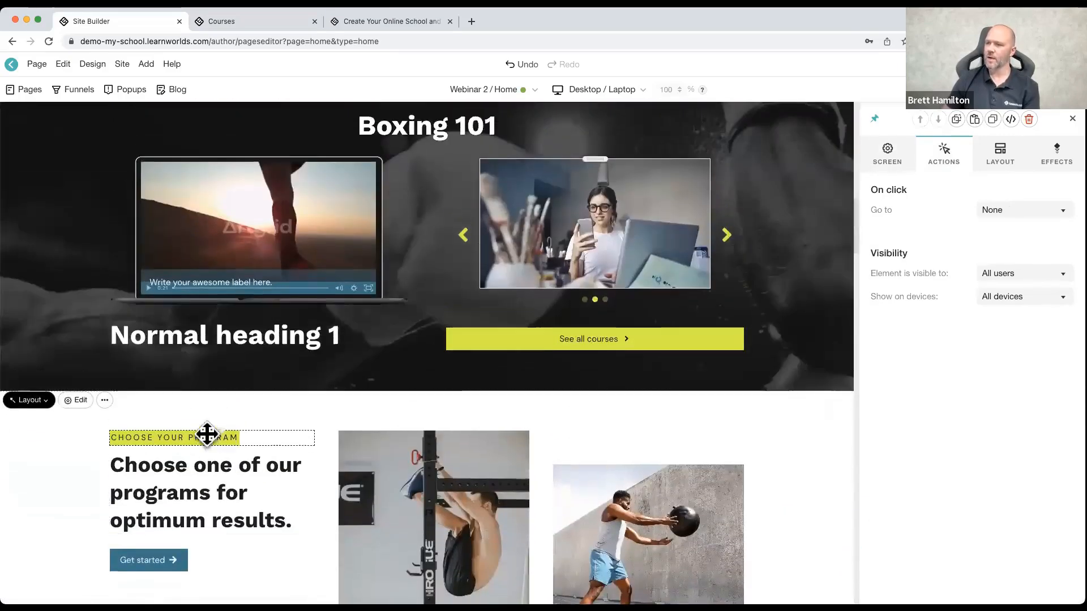
scroll(284, 349, "down", 20)
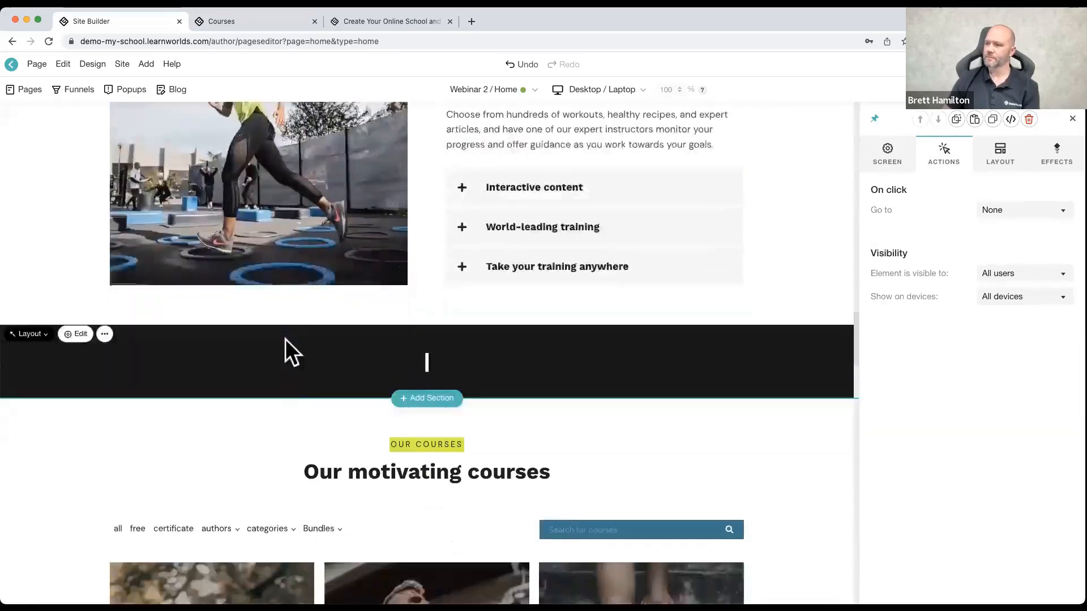
mouse_move(344, 392)
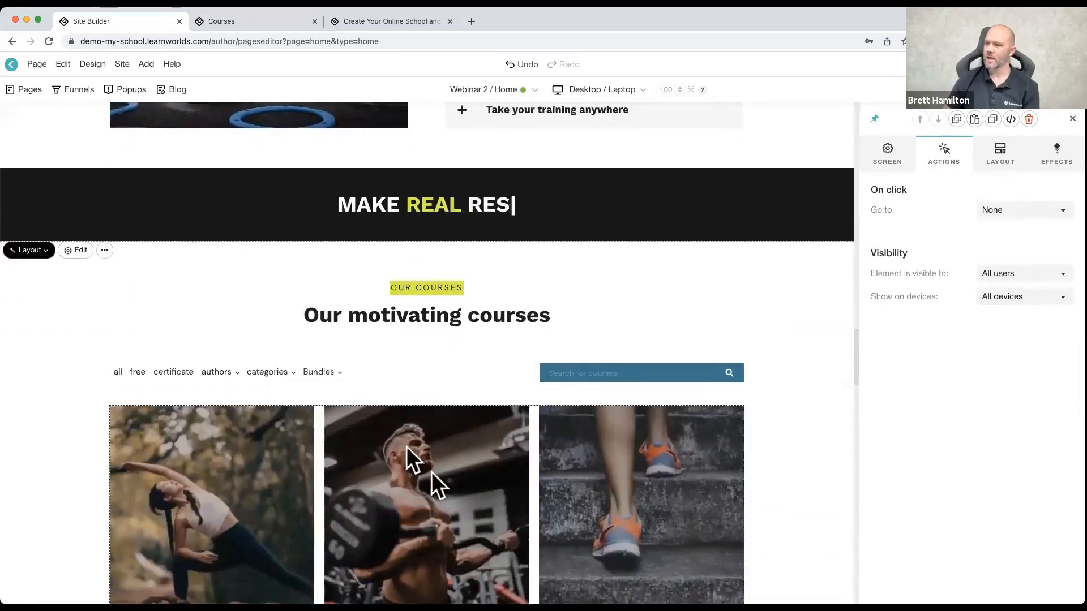
scroll(338, 399, "down", 3)
scroll(325, 396, "down", 12)
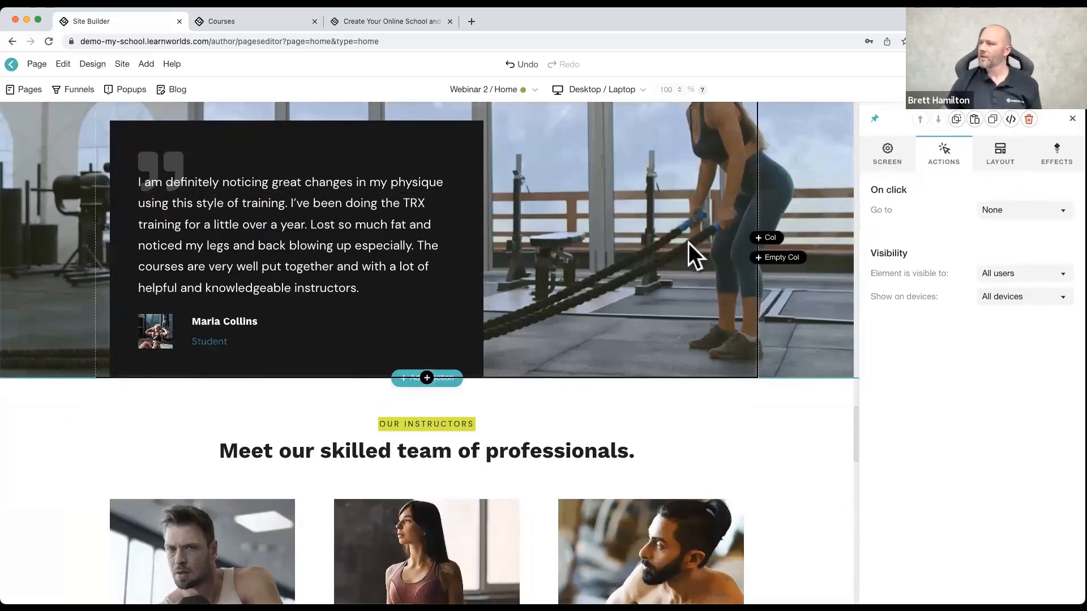
scroll(688, 242, "up", 15)
scroll(595, 363, "up", 10)
Step: Set the See all courses button's hover background color to the theme blue and check its hover effect
scroll(597, 354, "down", 12)
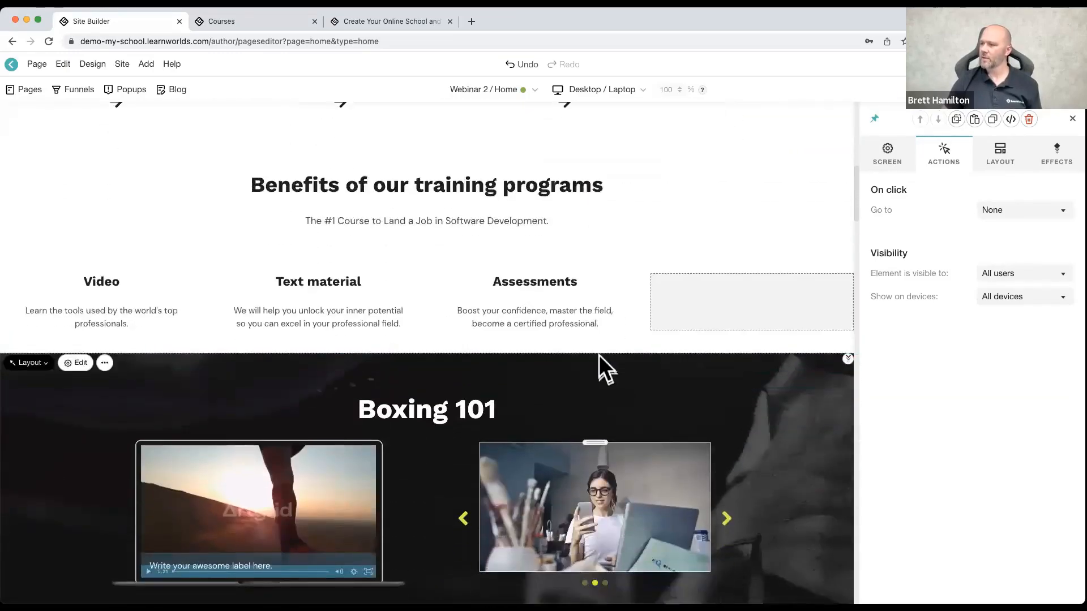
scroll(599, 355, "down", 6)
left_click(663, 265)
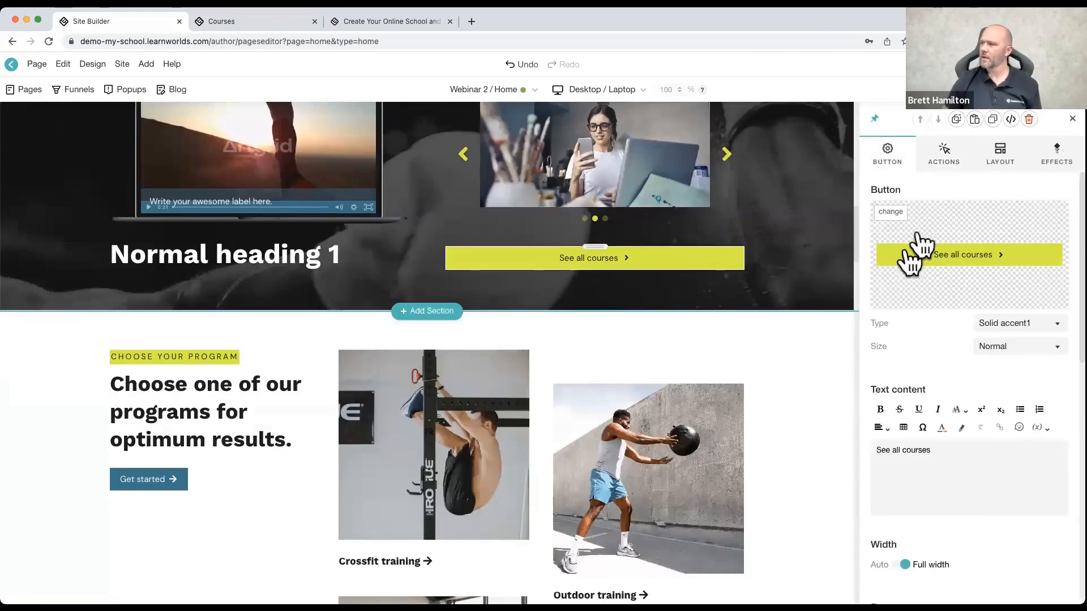
left_click(943, 152)
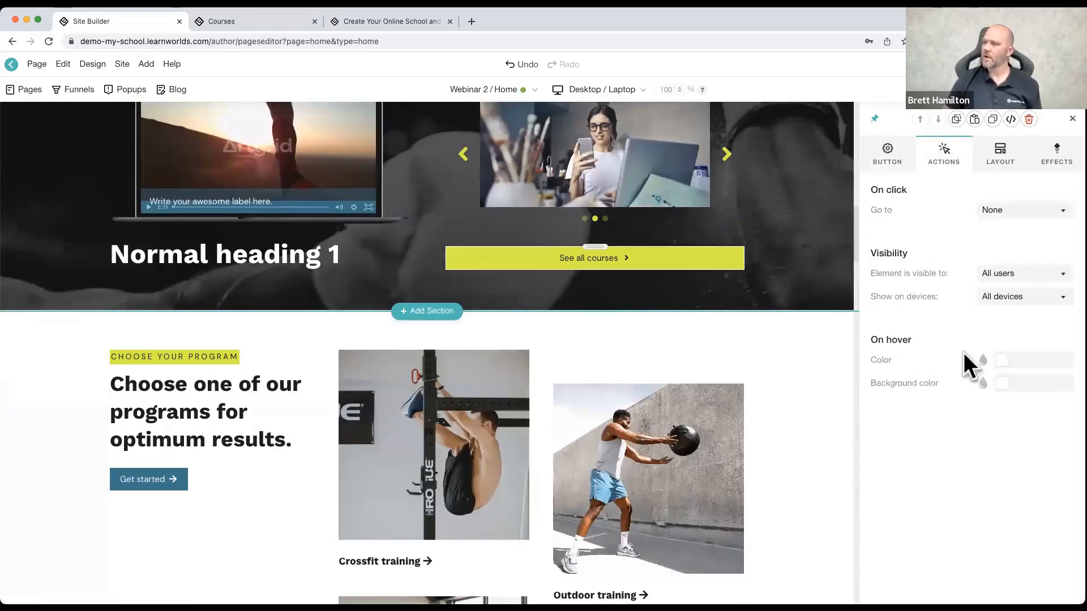
left_click(1002, 384)
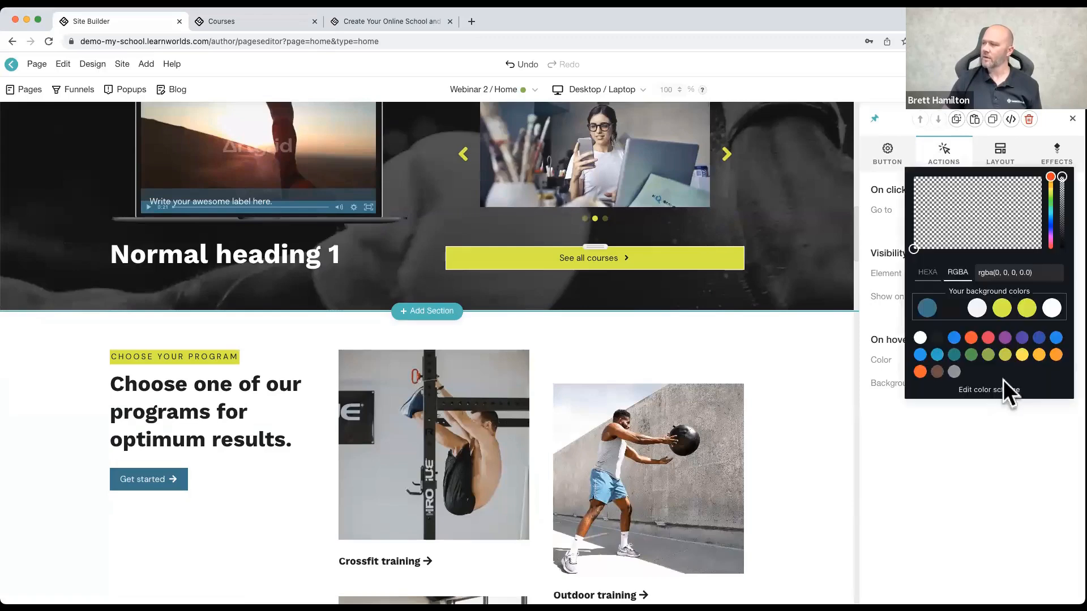
left_click(926, 309)
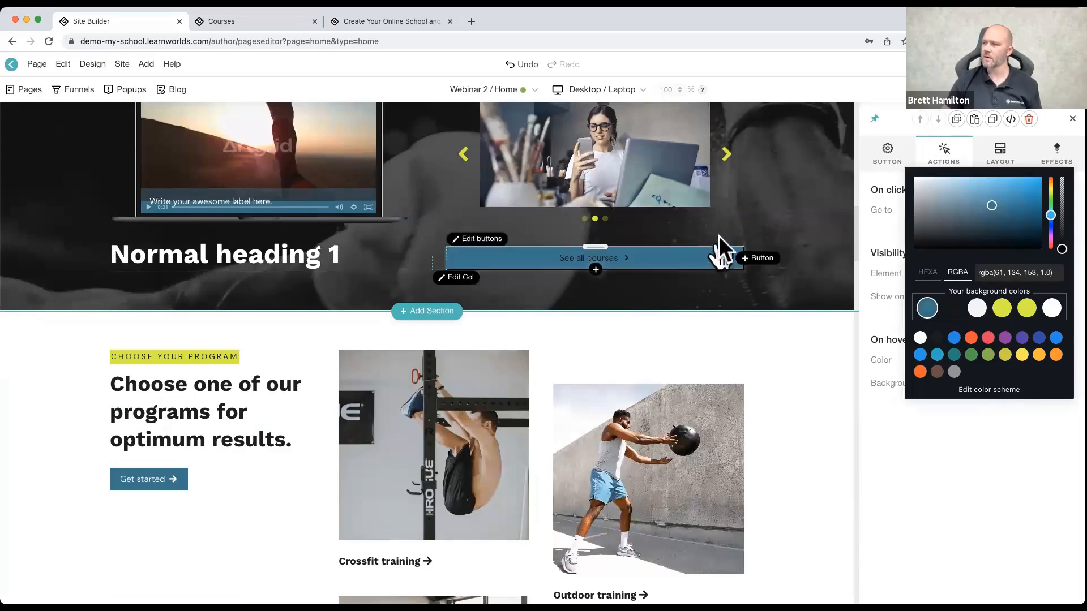
left_click(1024, 159)
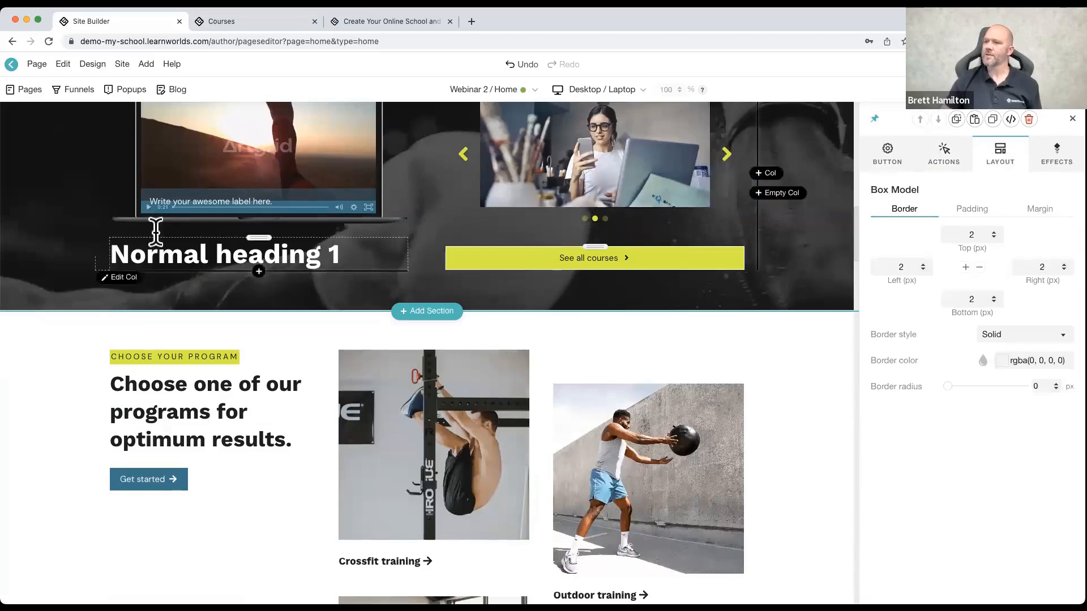
Step: Set the Boxing 101 section's layout to full width, extra large height and center alignment
scroll(112, 267, "up", 5)
left_click(50, 232)
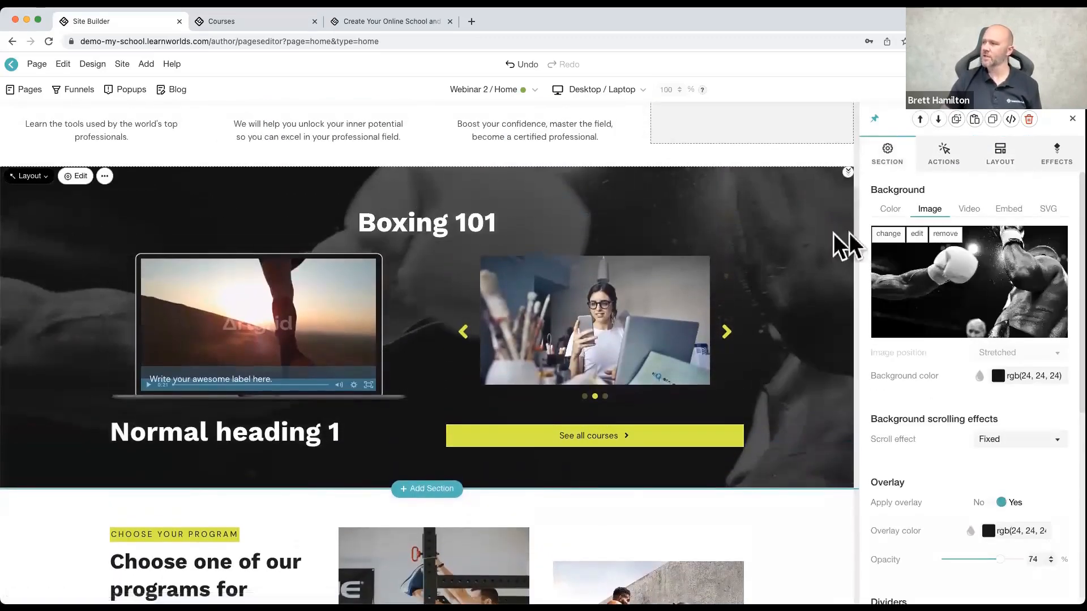
left_click(993, 170)
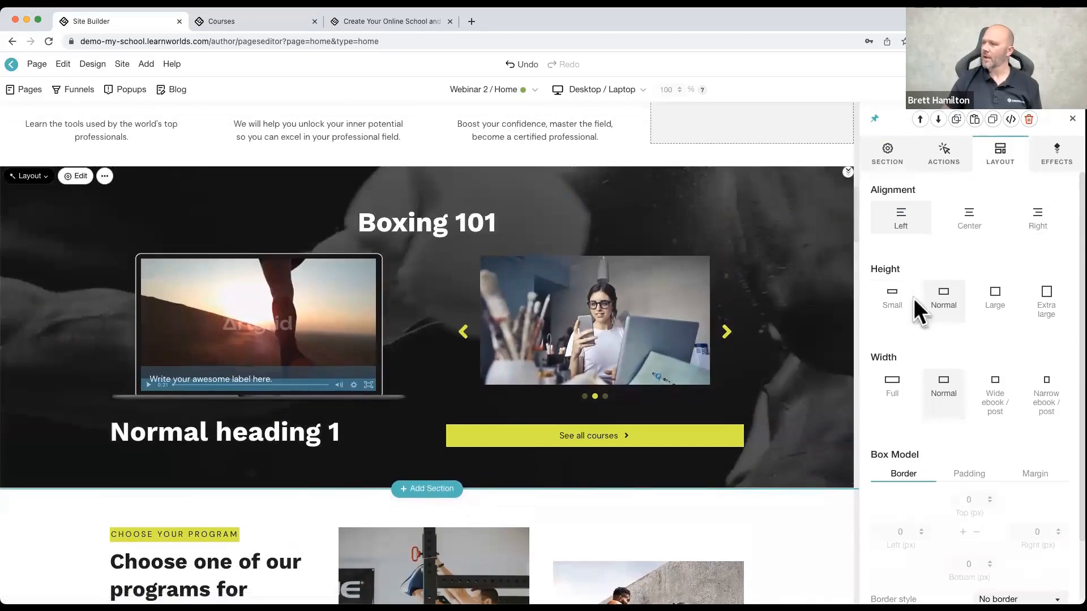
left_click(894, 389)
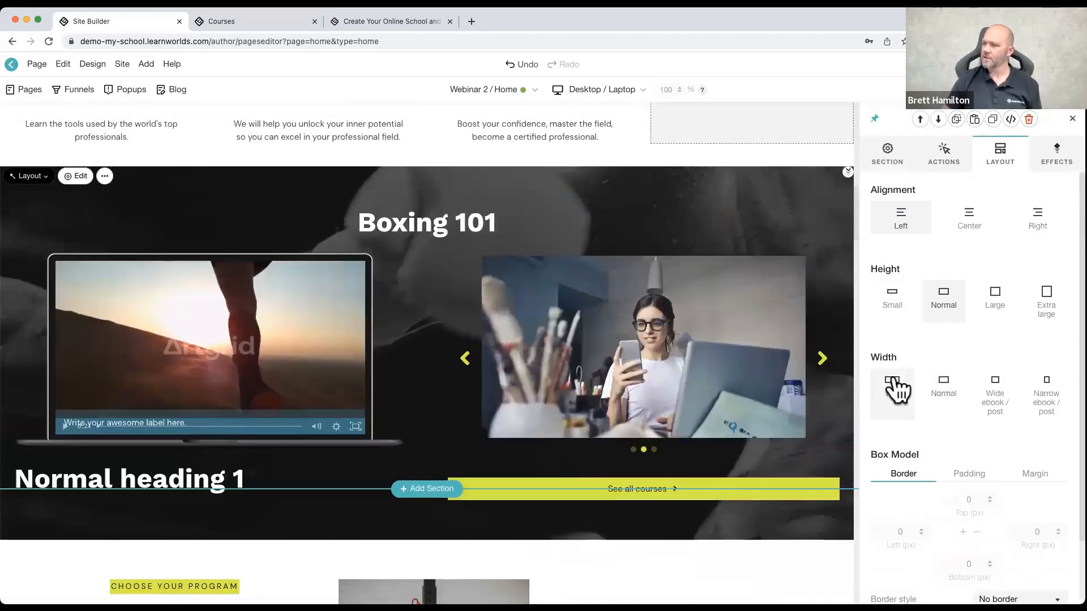
left_click(1048, 303)
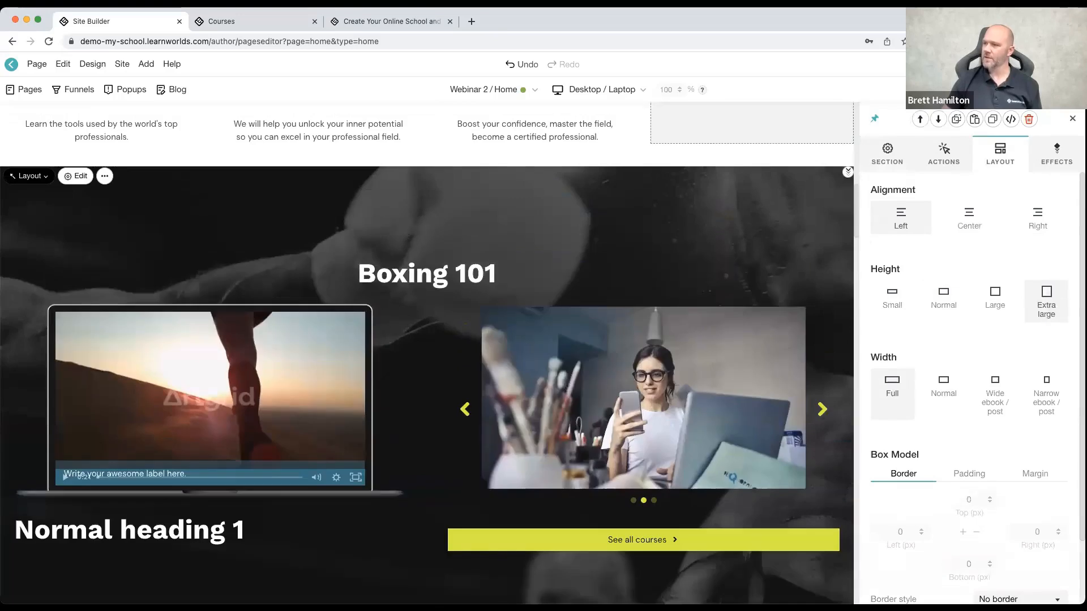
left_click(968, 221)
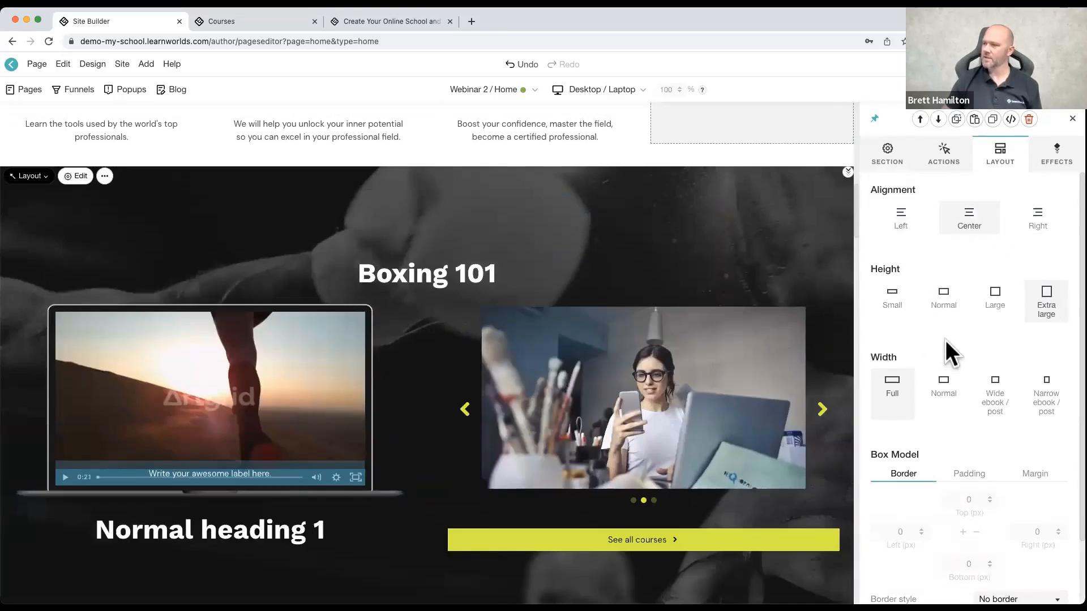
Step: Examine the Boxing 101 section's box model, plus the layout margins and animation effects available for the laptop video
scroll(948, 345, "down", 2)
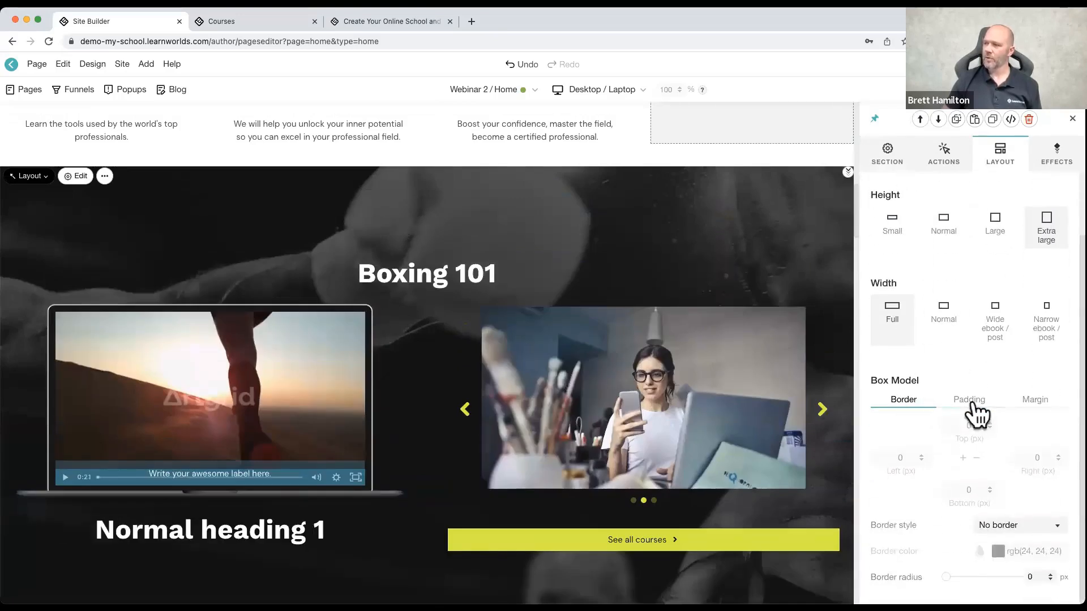
left_click(338, 331)
left_click(1000, 154)
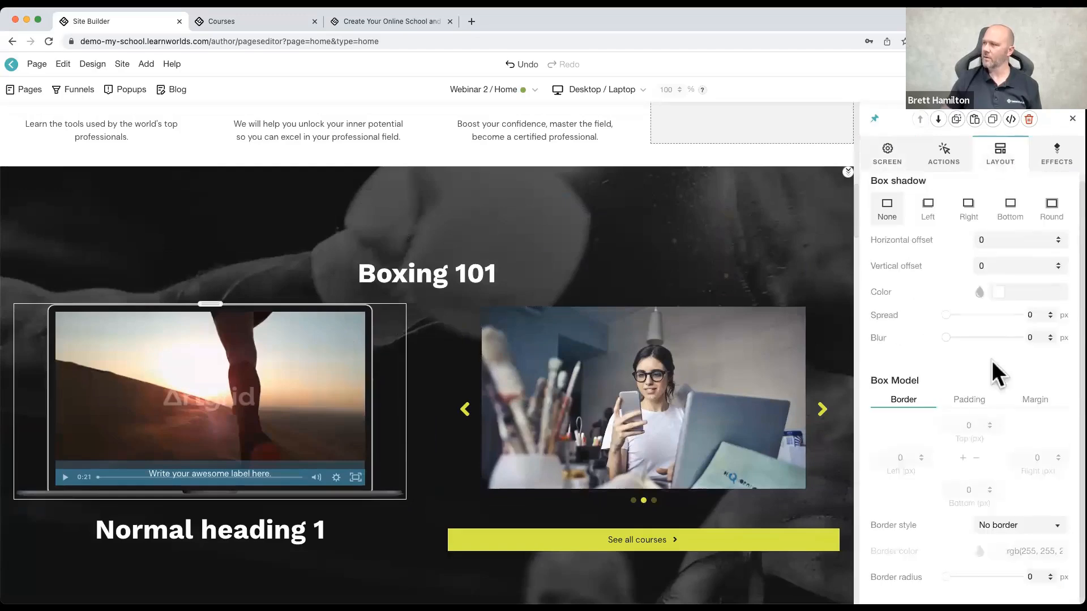
left_click(966, 403)
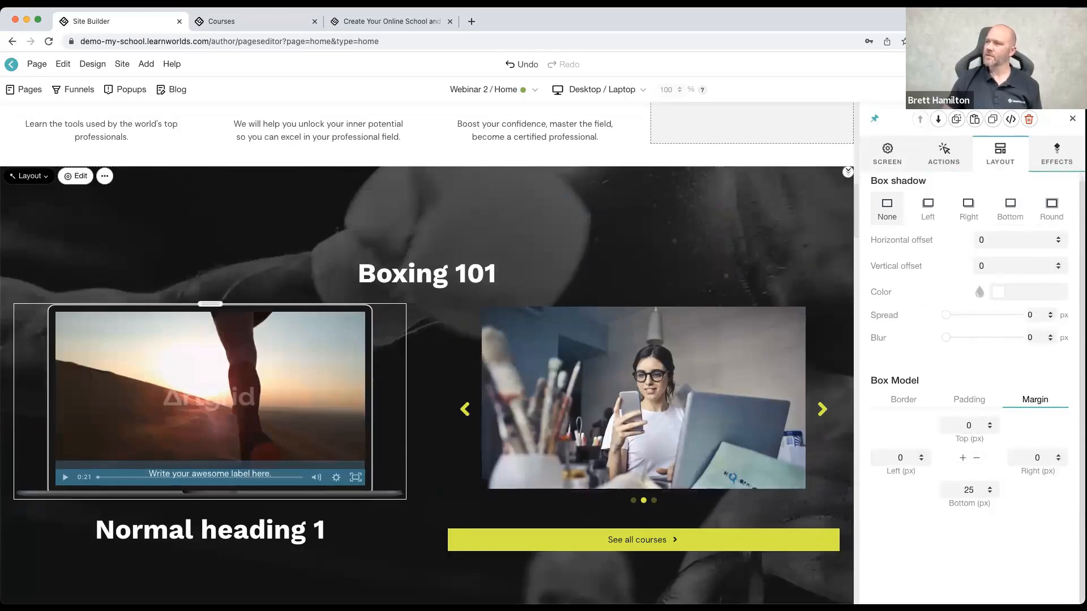
left_click(1058, 155)
scroll(552, 310, "up", 3)
scroll(555, 309, "down", 5)
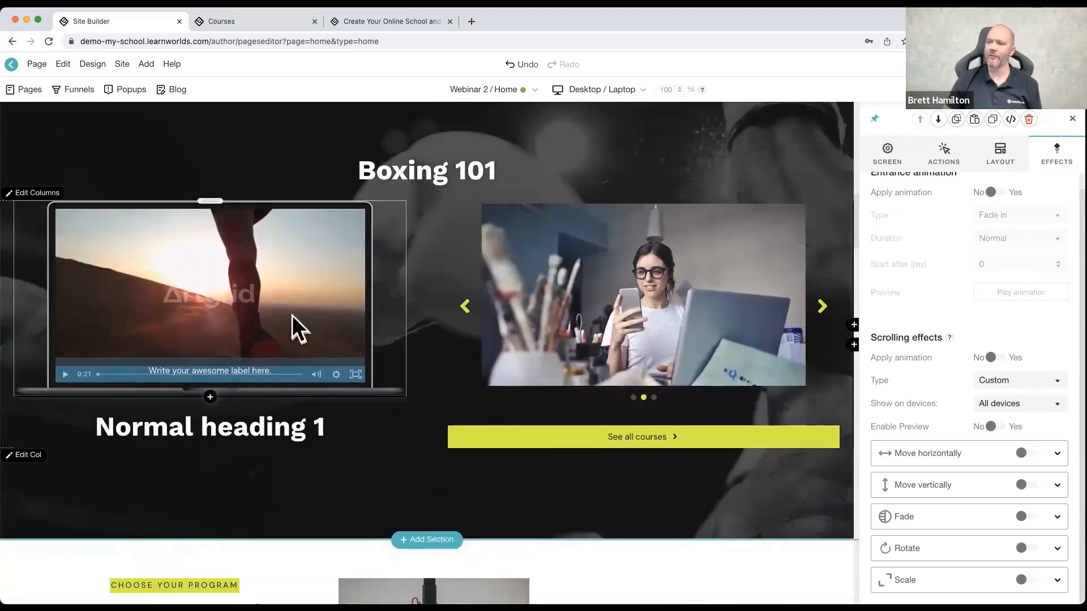
Step: Apply a Scale up entrance animation with Slow duration to the Normal heading 1 text and scroll past it to check it
left_click(263, 428)
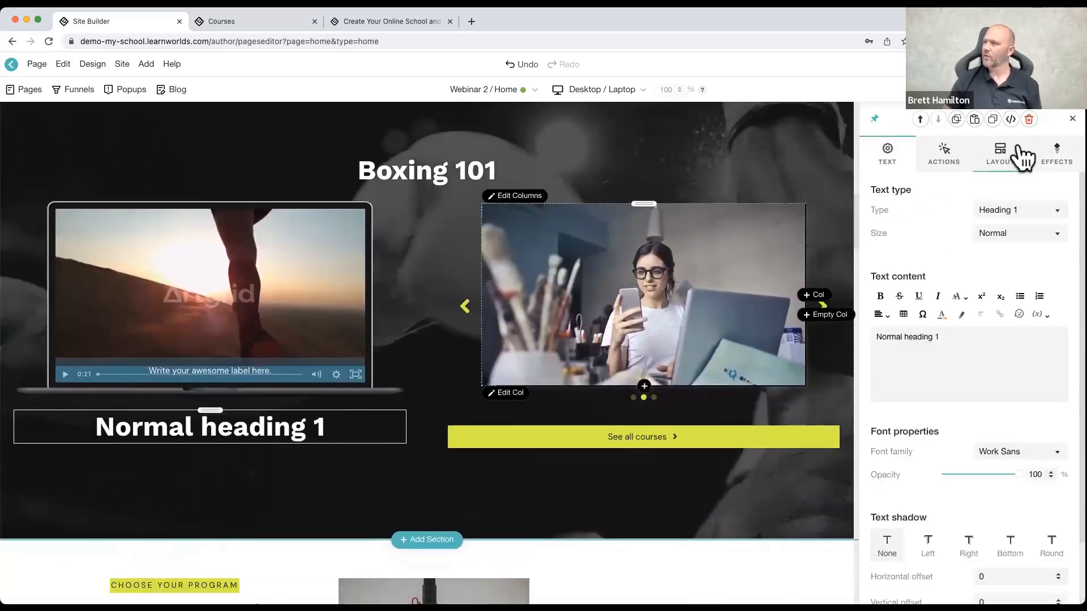
left_click(1010, 209)
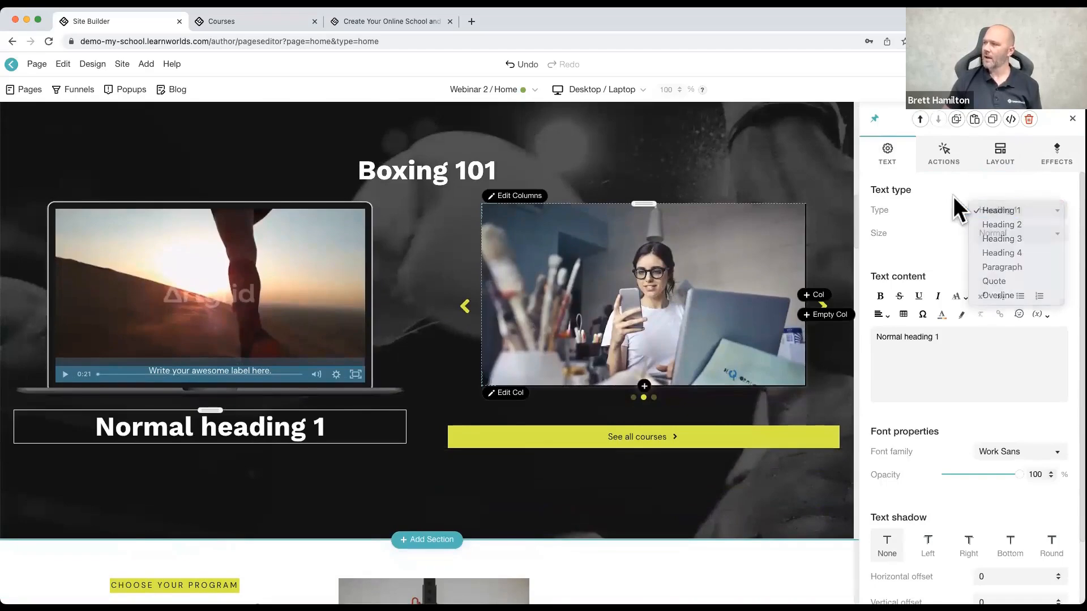
left_click(1056, 152)
left_click(991, 210)
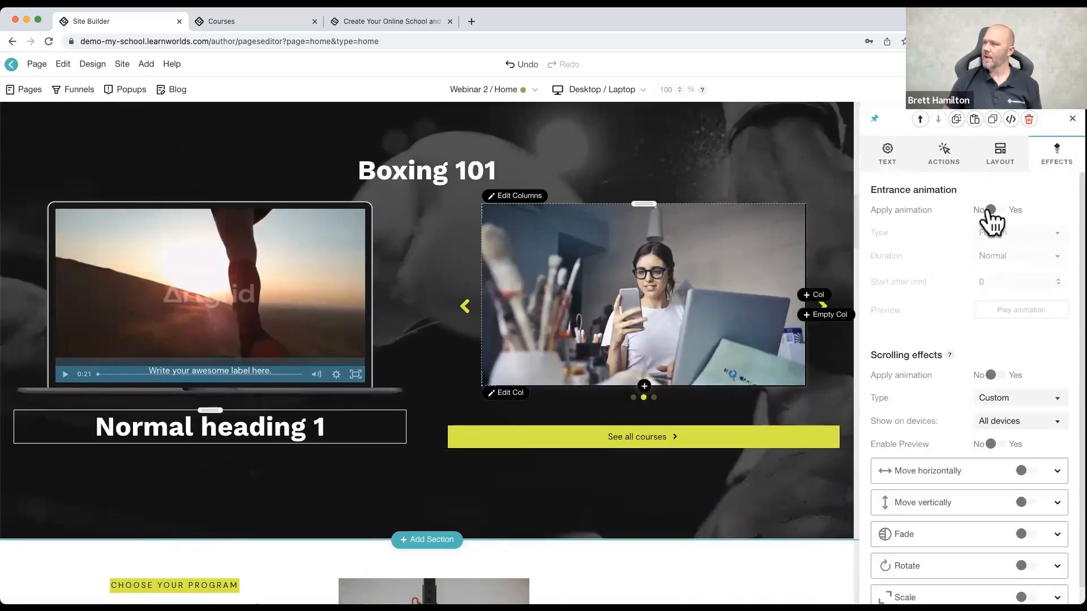
left_click(1011, 231)
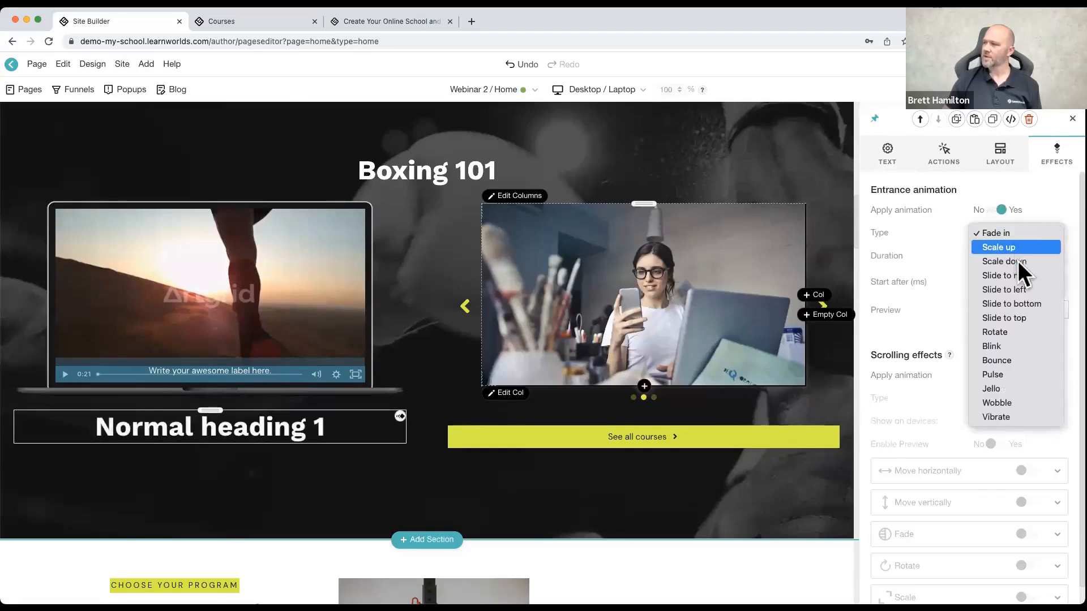
left_click(1017, 251)
left_click(1010, 257)
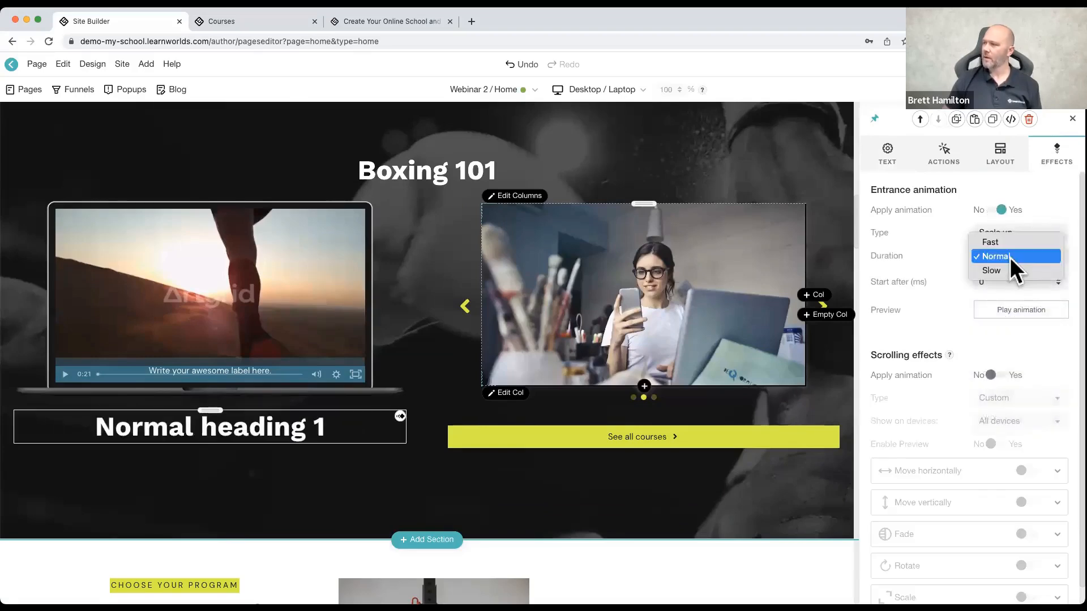
left_click(1008, 272)
scroll(556, 327, "down", 1)
scroll(556, 327, "down", 1)
scroll(555, 328, "up", 2)
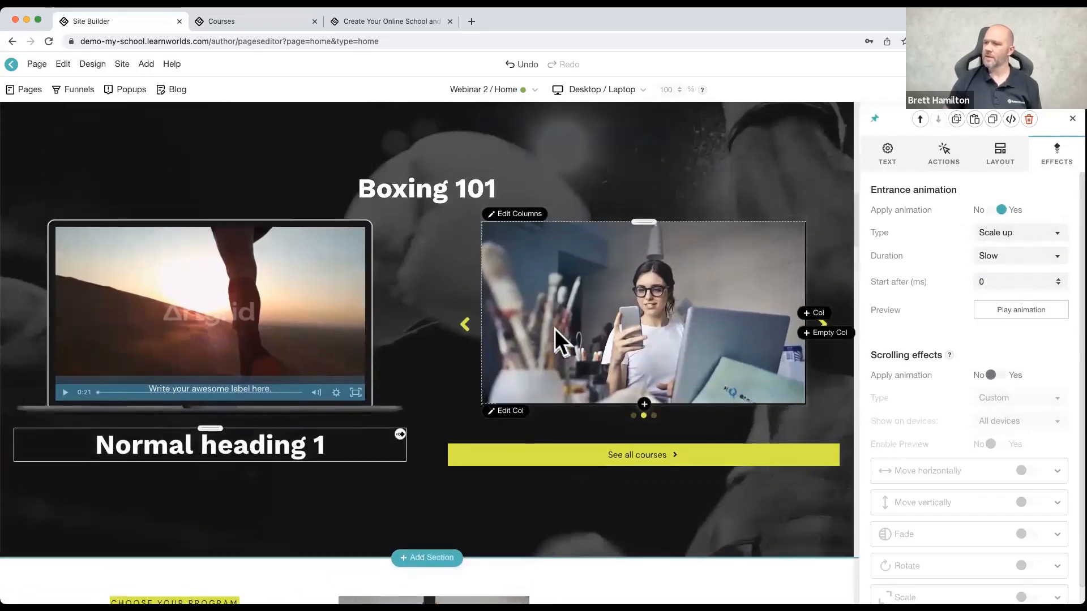
scroll(554, 329, "down", 2)
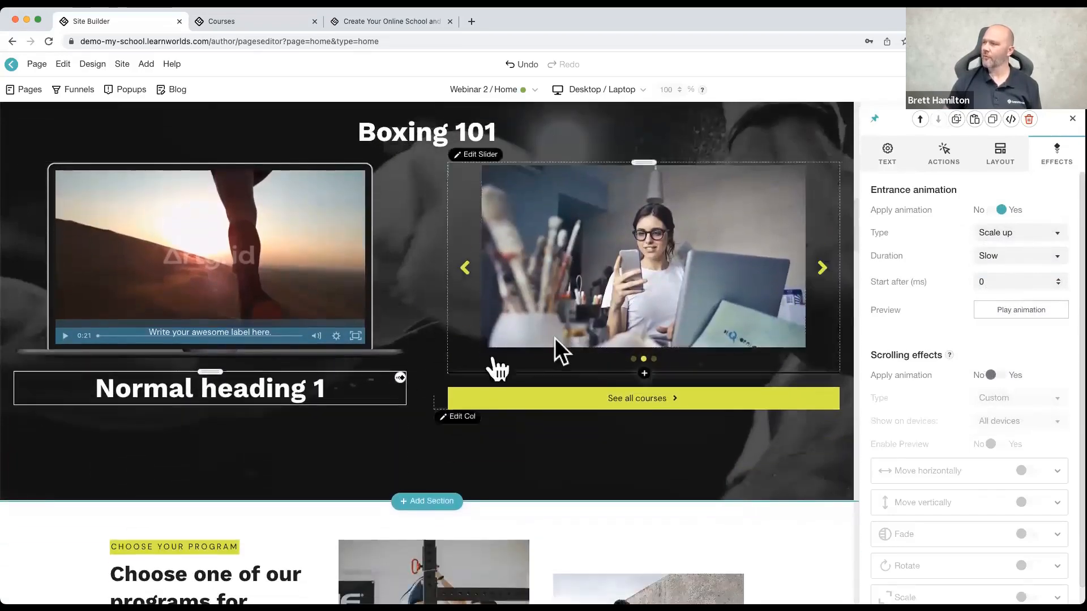
Step: Apply the Slide in from the right scrolling effect to Normal heading 1 and preview the motion on the page
left_click(991, 375)
scroll(962, 386, "down", 1)
left_click(1001, 378)
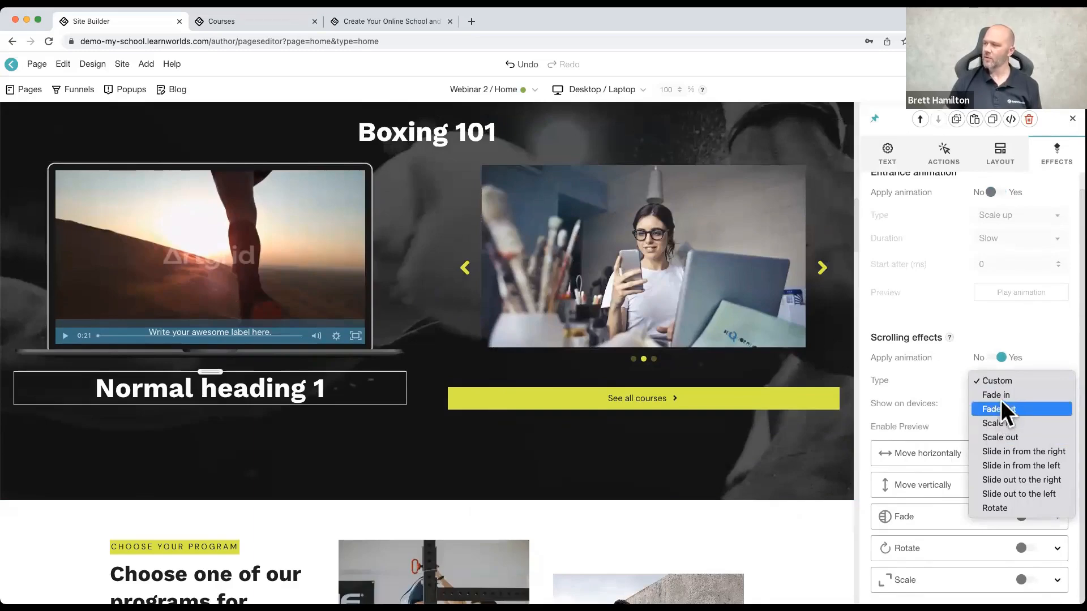
left_click(996, 451)
scroll(721, 376, "down", 2)
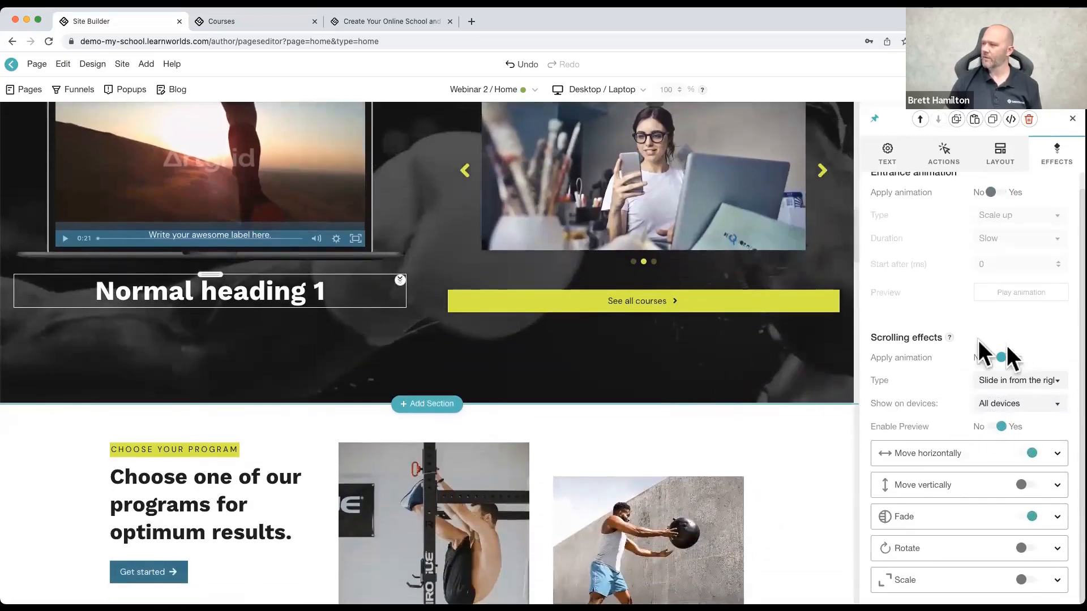
scroll(578, 302, "up", 5)
scroll(576, 297, "down", 3)
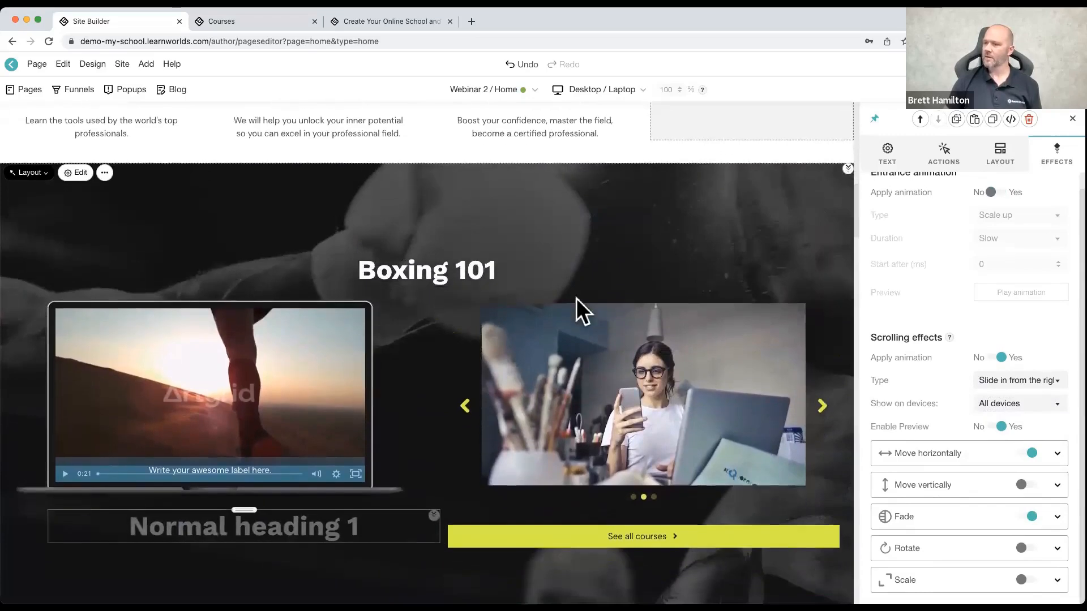
scroll(577, 297, "up", 1)
scroll(578, 298, "up", 2)
scroll(577, 297, "down", 3)
scroll(577, 297, "down", 2)
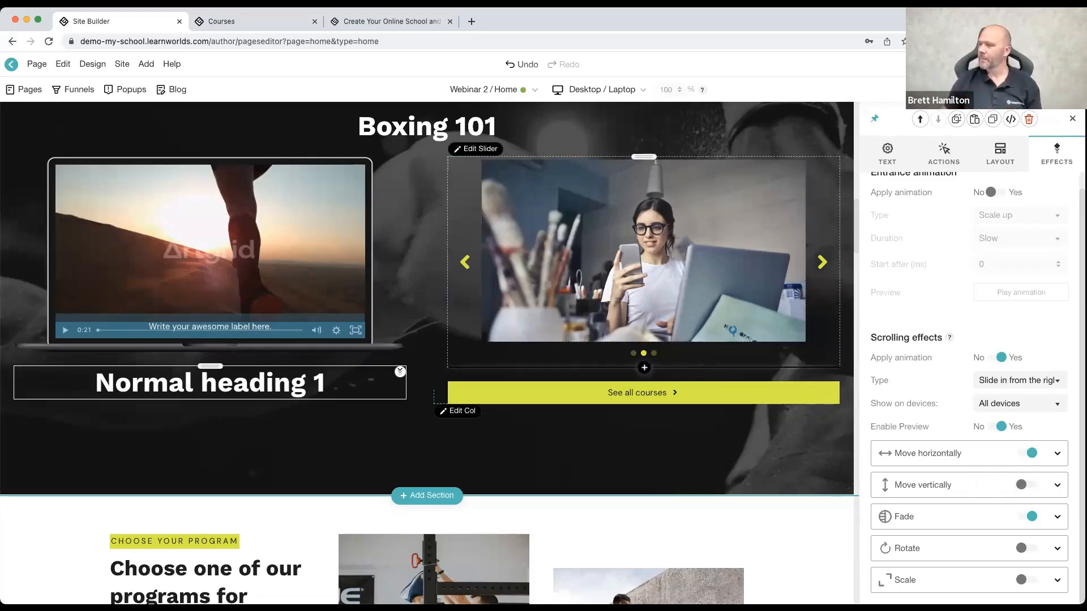
Step: Add vertical movement to the heading's scrolling effect, with an ending state of -42 px at 81% of the viewport
left_click(962, 486)
scroll(974, 481, "down", 5)
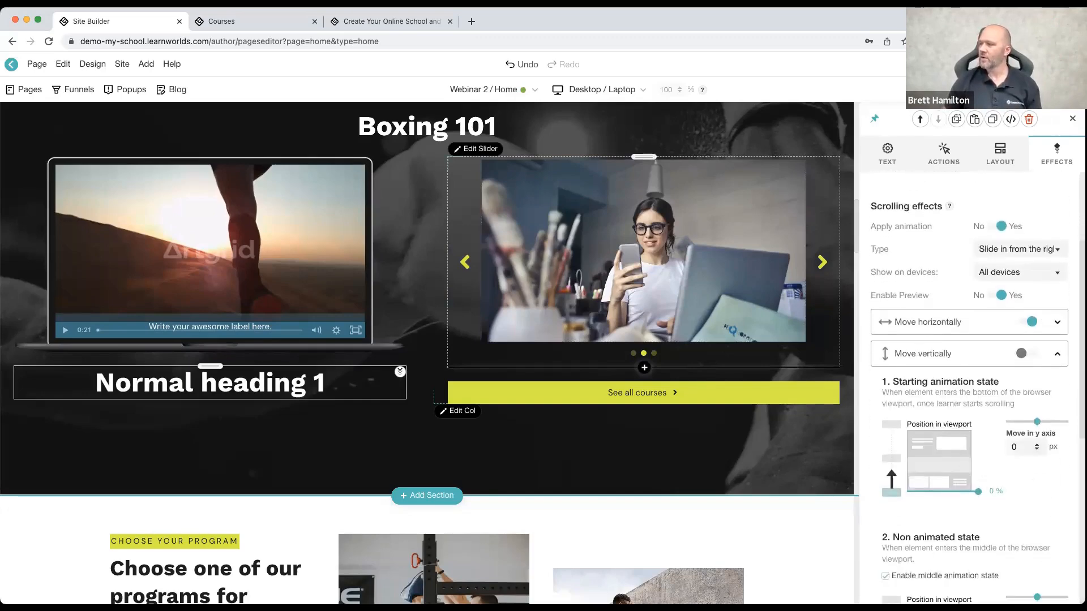
scroll(973, 464, "down", 2)
scroll(978, 466, "down", 4)
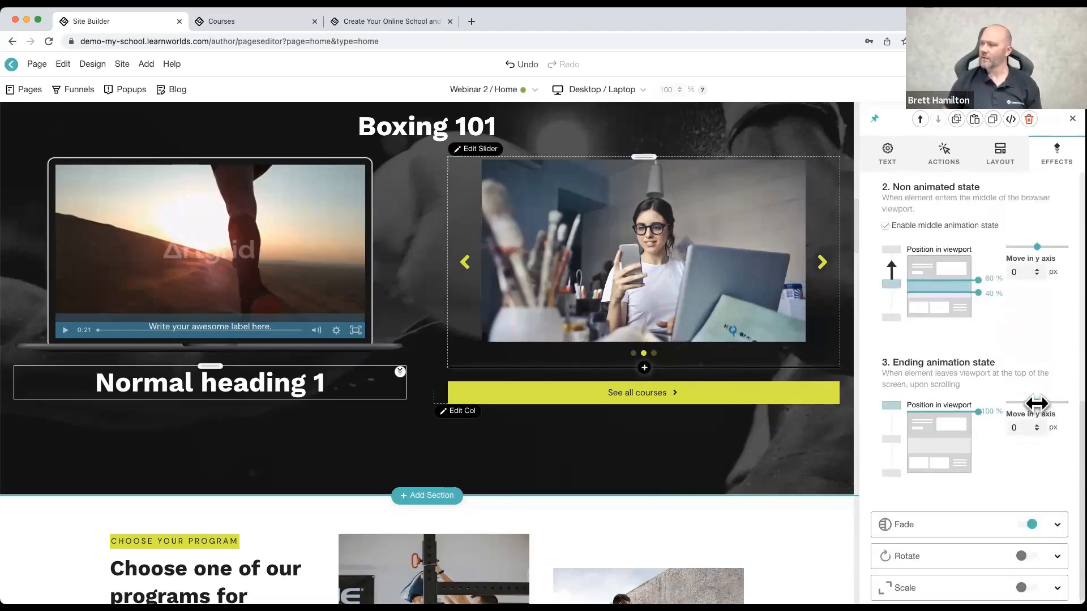
left_click_drag(1037, 403, 978, 425)
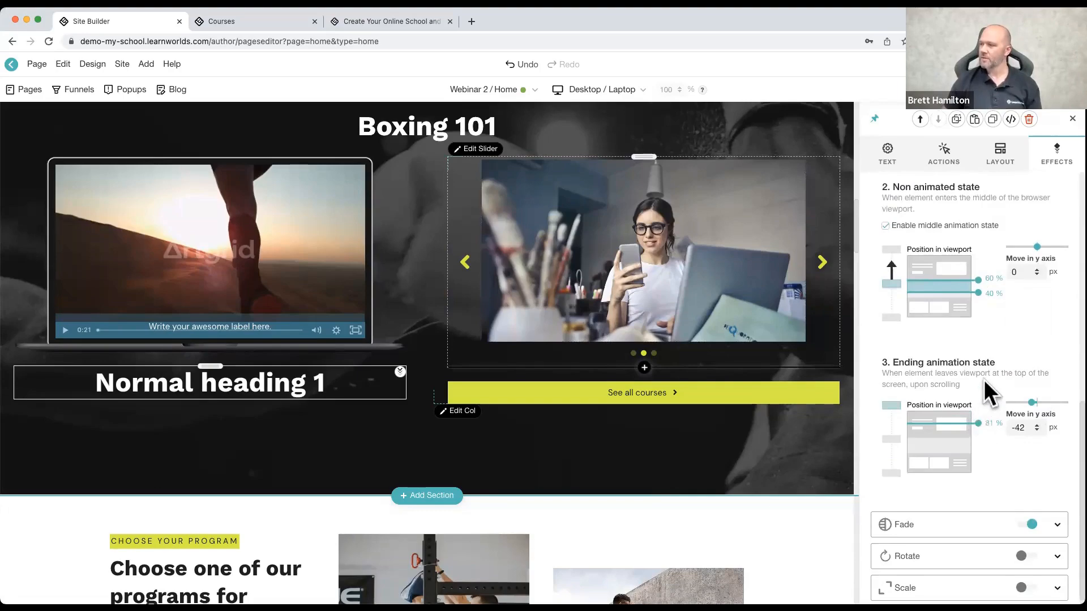
scroll(986, 385, "up", 7)
scroll(987, 386, "up", 3)
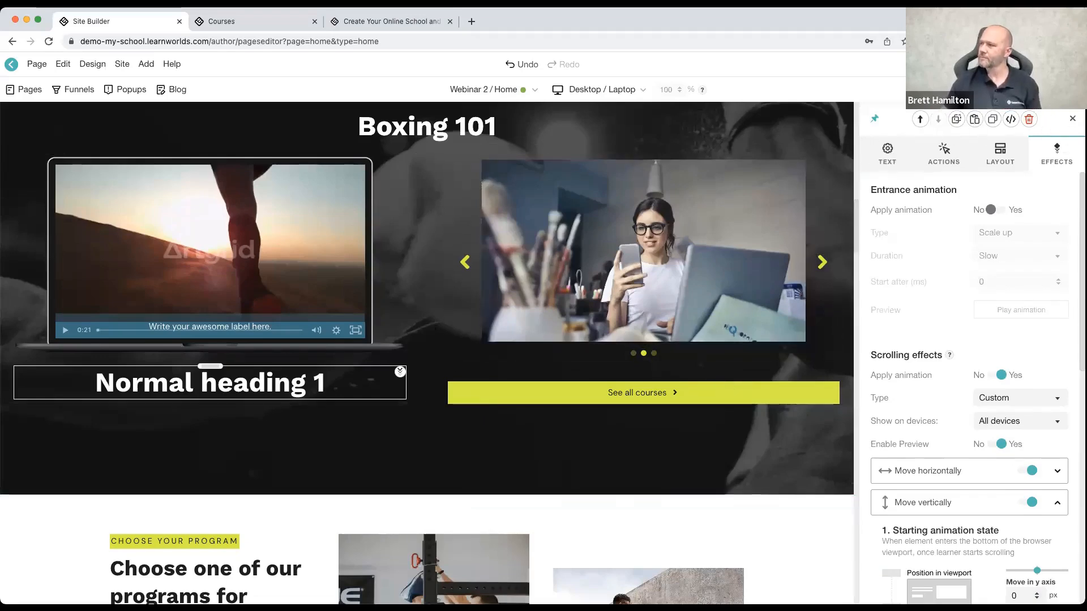
left_click(1072, 119)
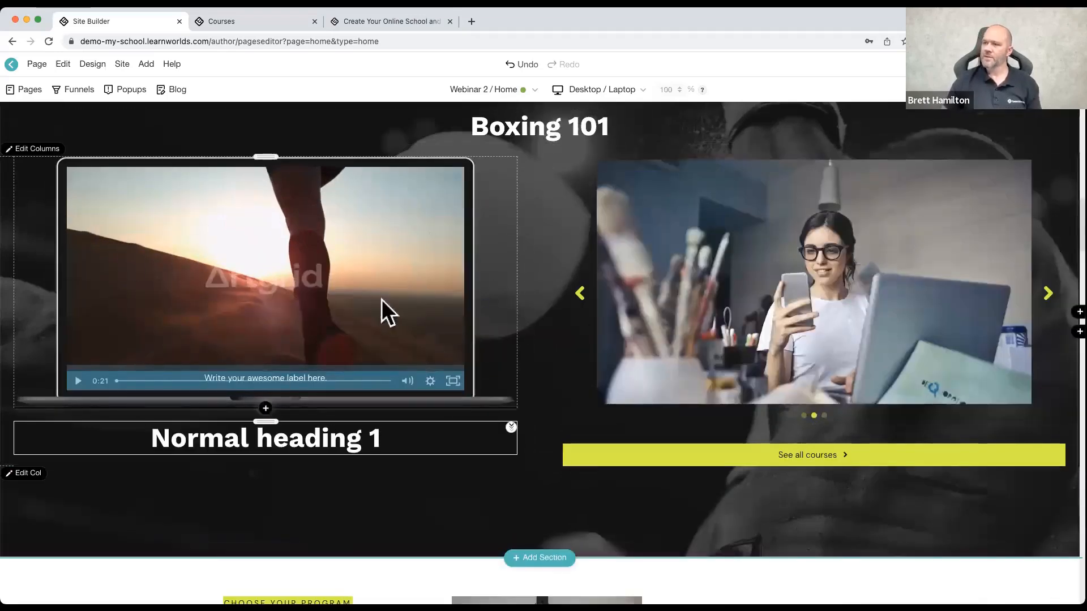
Step: Examine the column settings and paragraph text settings of the Motivate block, and look over the upper home page sections
scroll(381, 305, "up", 3)
scroll(380, 303, "up", 6)
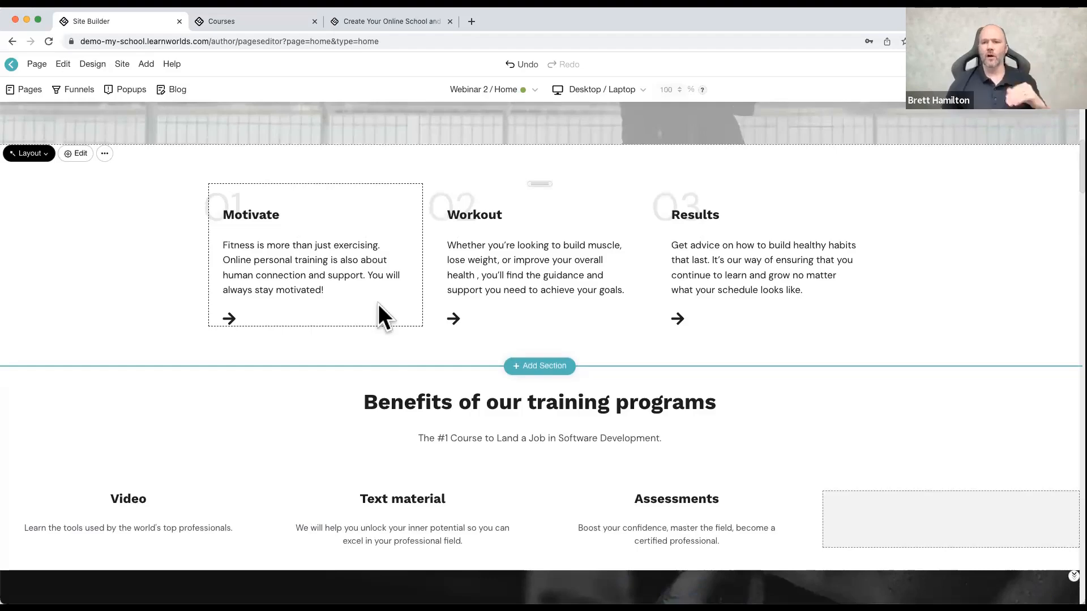
left_click(365, 304)
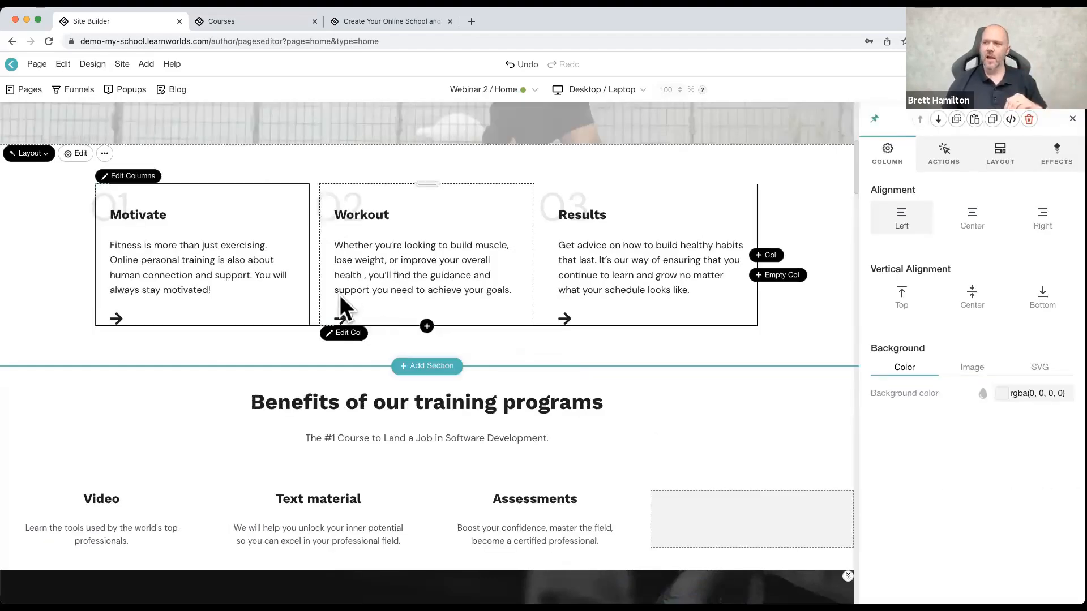
left_click(228, 242)
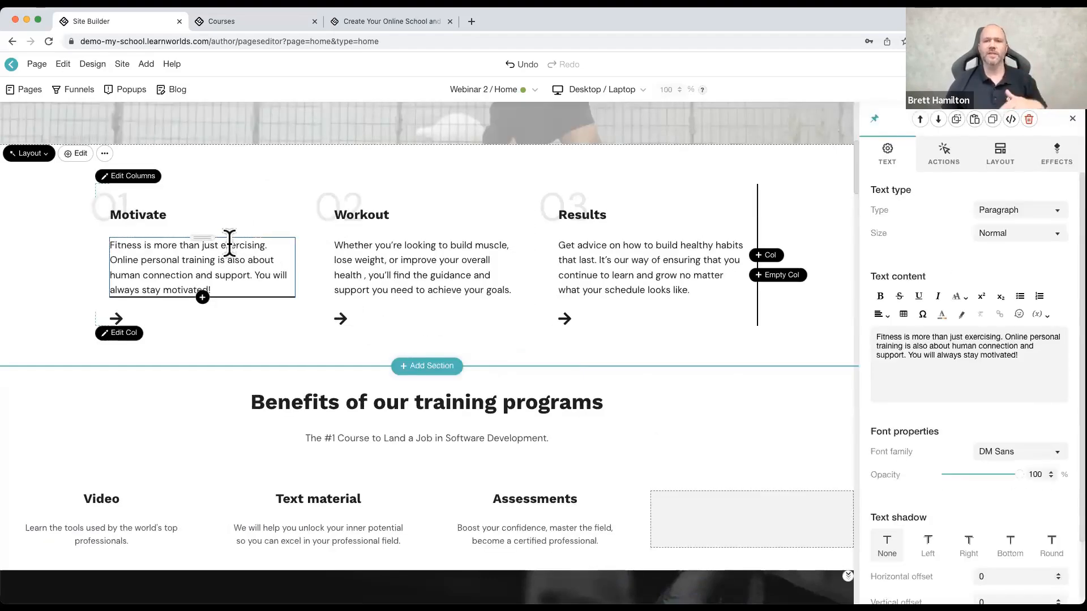
scroll(920, 388, "down", 3)
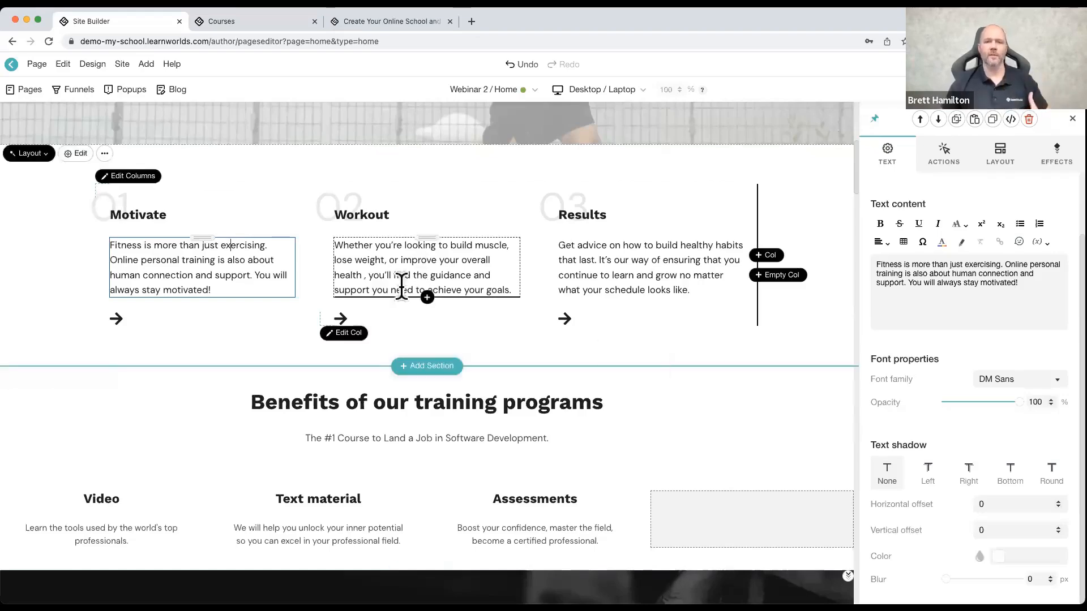
scroll(284, 314, "up", 7)
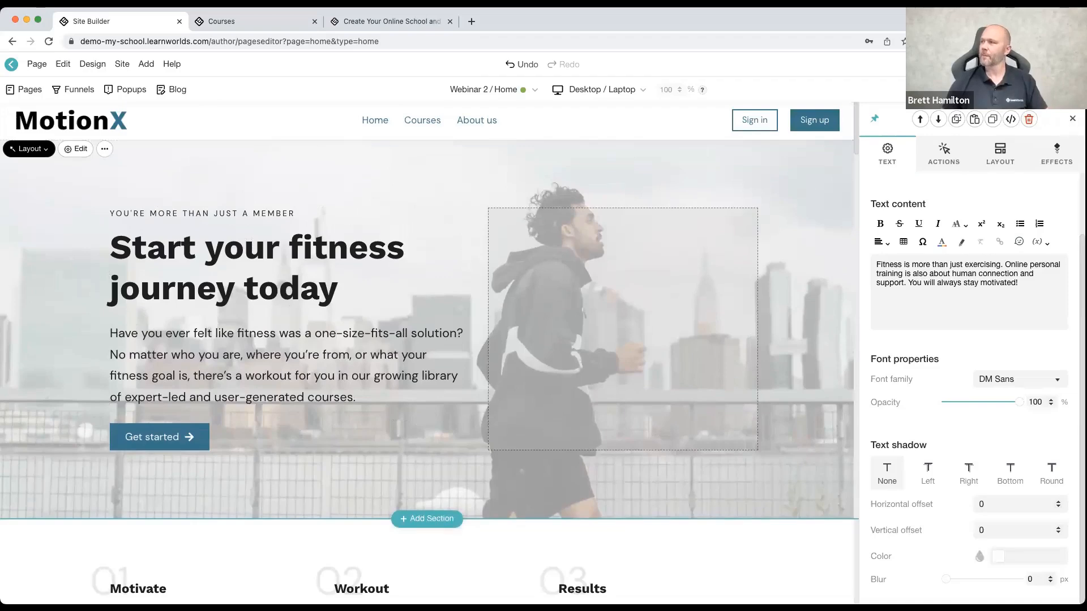
left_click(1072, 118)
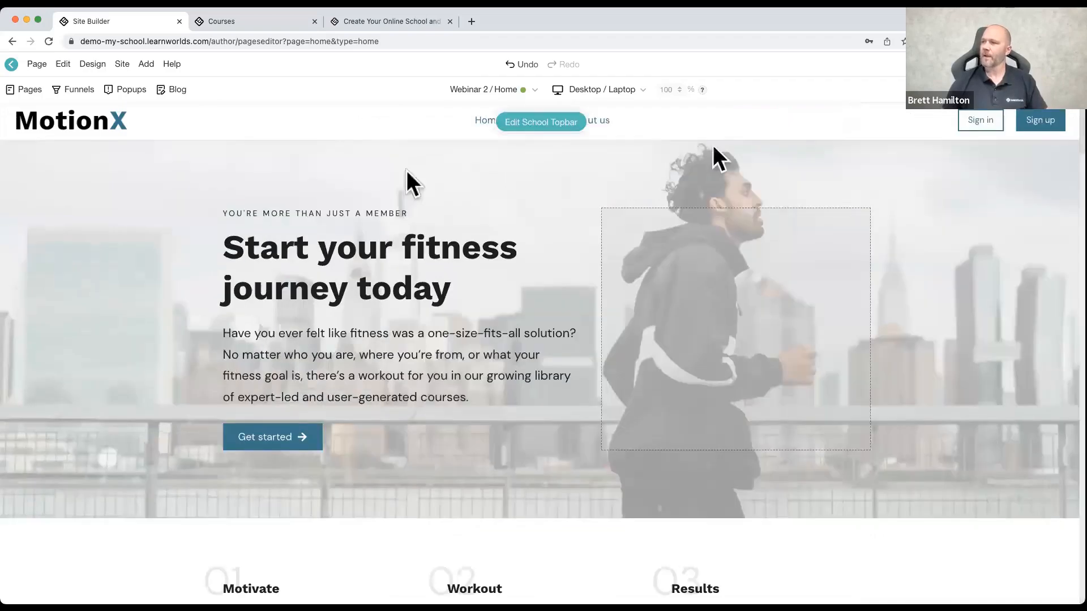
left_click(37, 65)
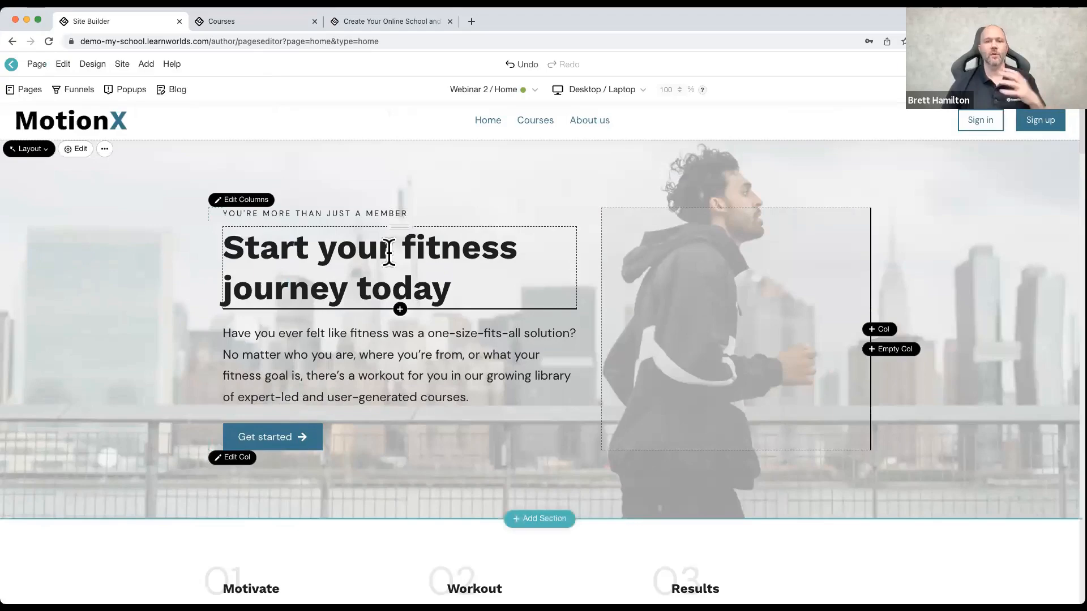
scroll(385, 253, "down", 10)
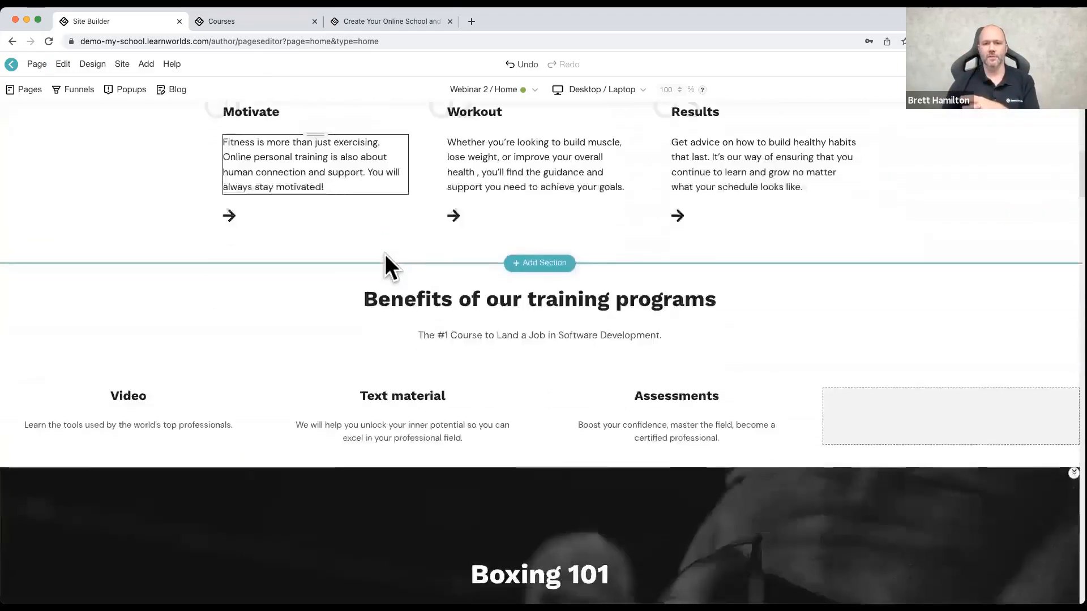
scroll(385, 254, "up", 10)
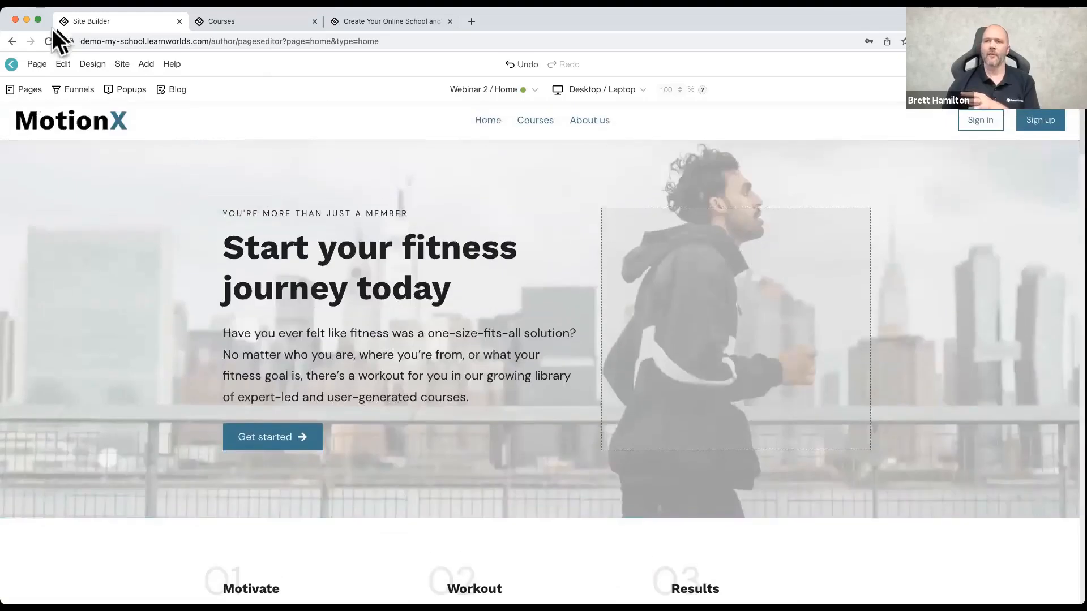
Step: Open the home page's properties and set the page name to Start
mouse_move(43, 63)
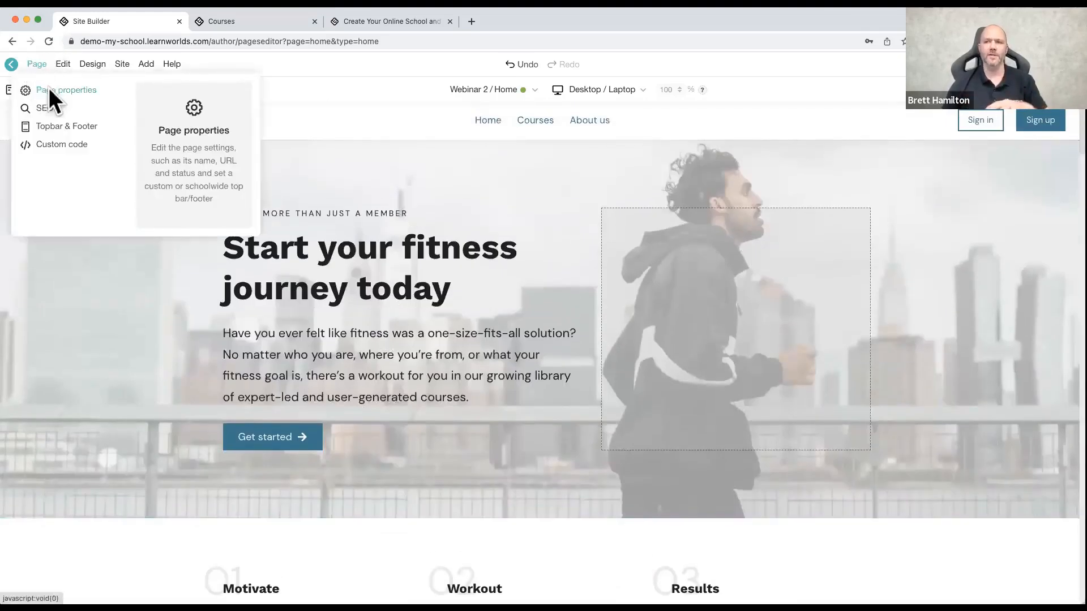
left_click(49, 90)
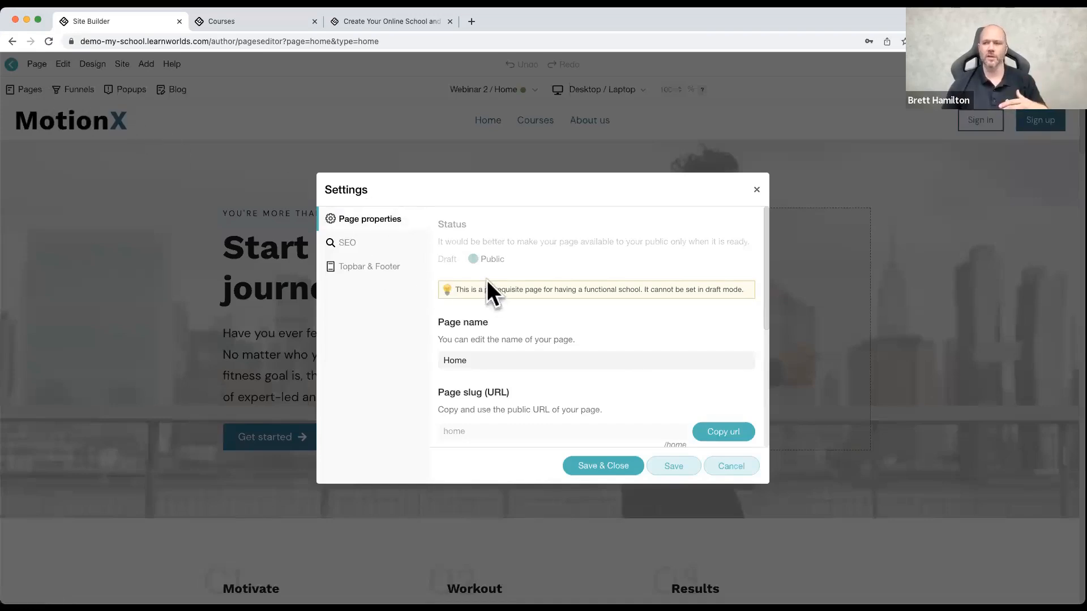
scroll(501, 288, "down", 1)
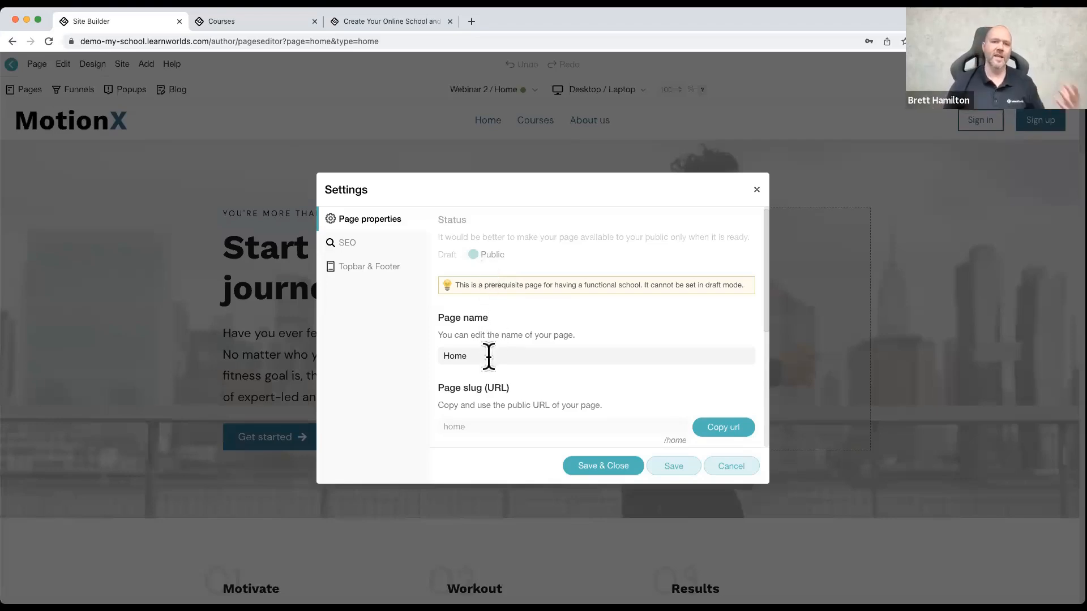
scroll(488, 355, "down", 1)
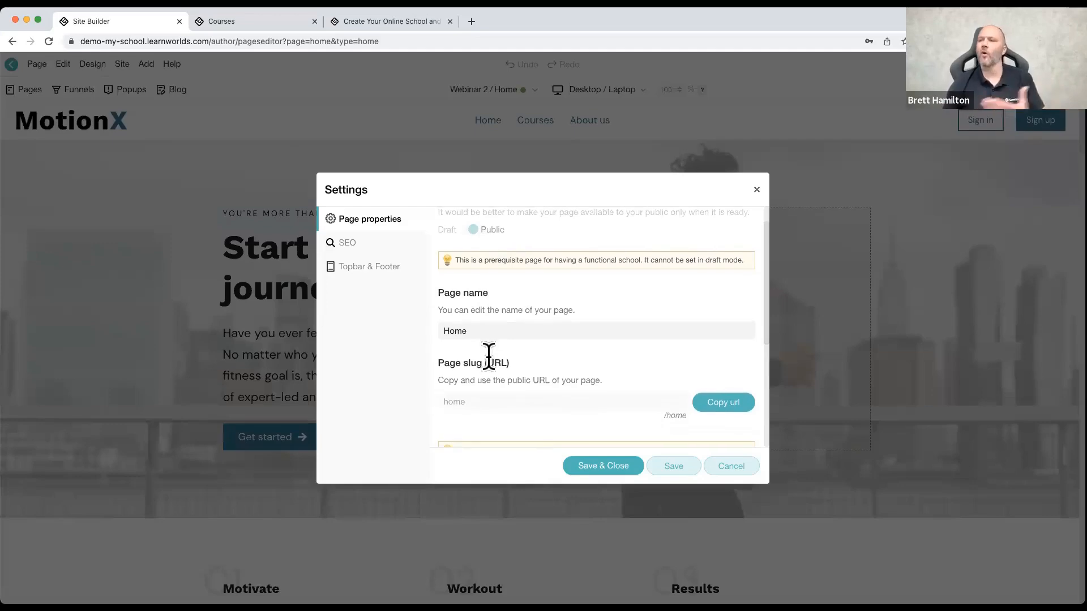
left_click(486, 331)
key("BackSpace")
key("BackSpace")
key("BackSpace")
key("BackSpace")
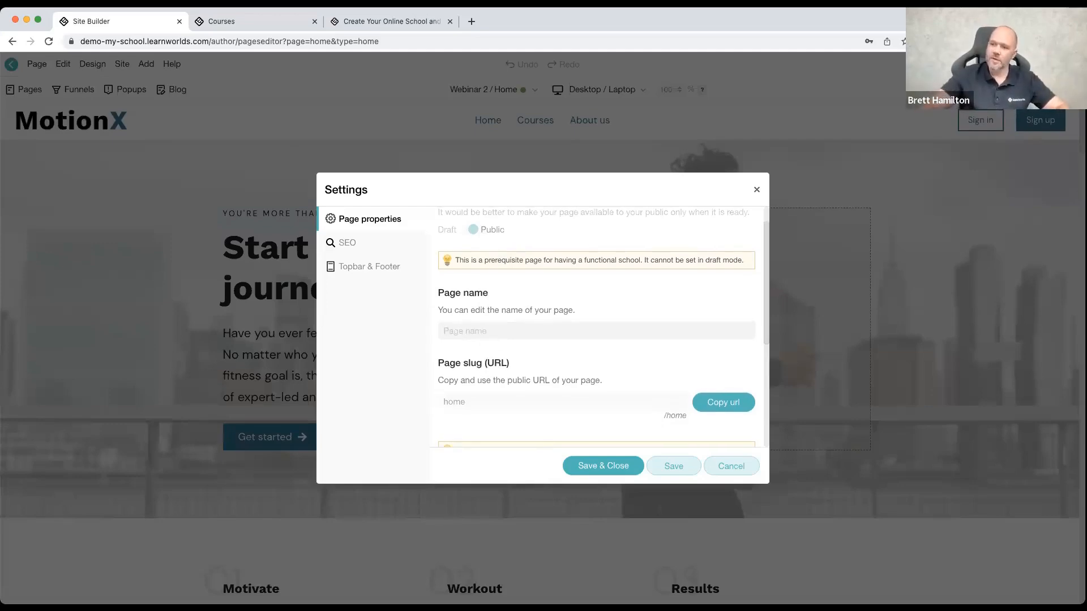
type("Start")
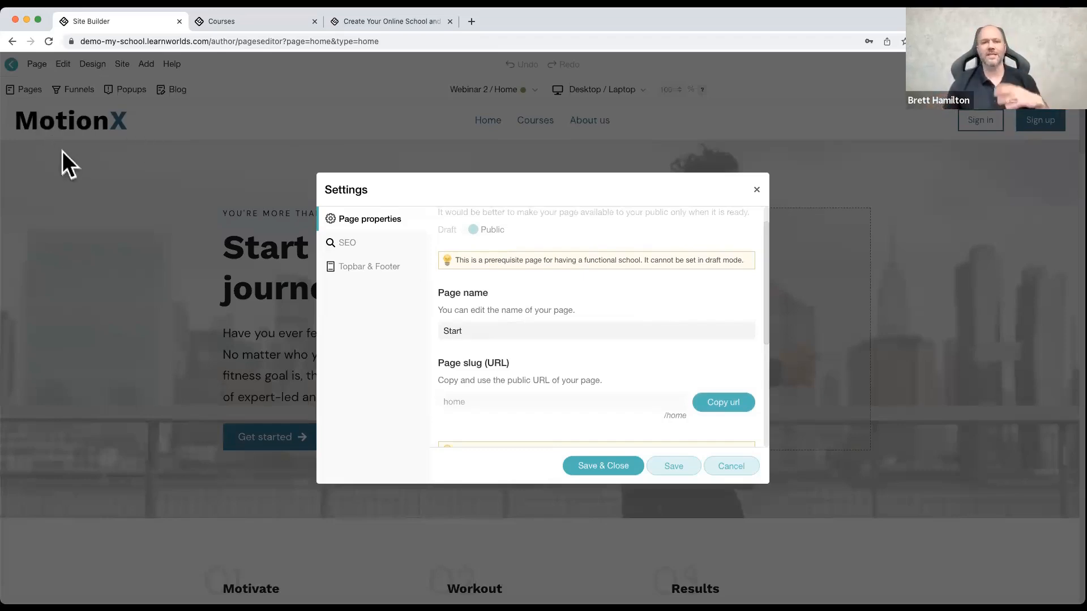
Step: Copy the home page's public URL and review its page group and expiration date settings
scroll(512, 310, "down", 1)
scroll(515, 303, "down", 4)
scroll(594, 285, "up", 1)
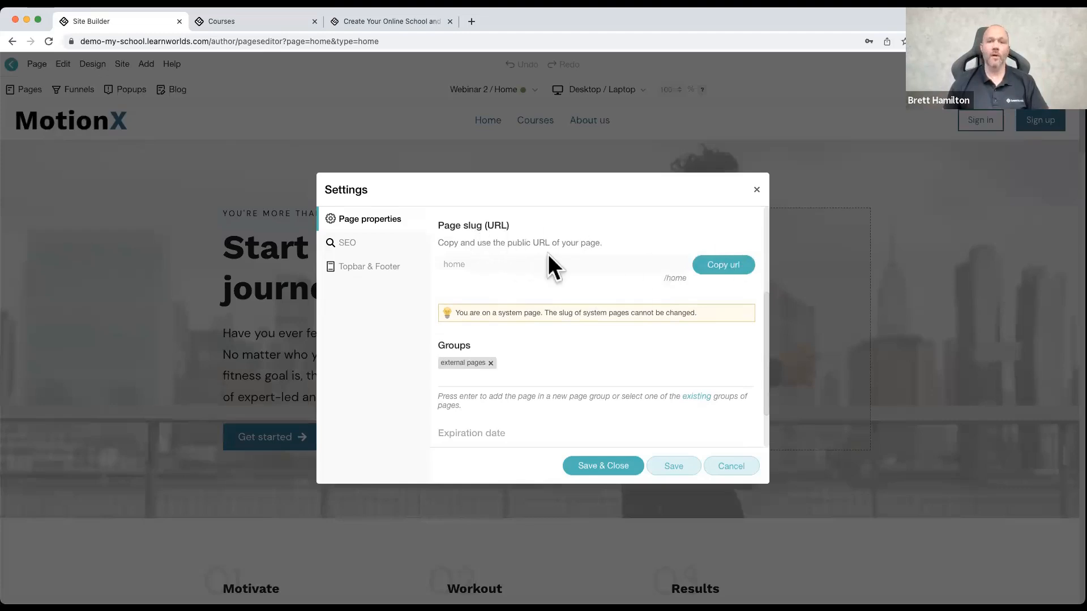
left_click(724, 266)
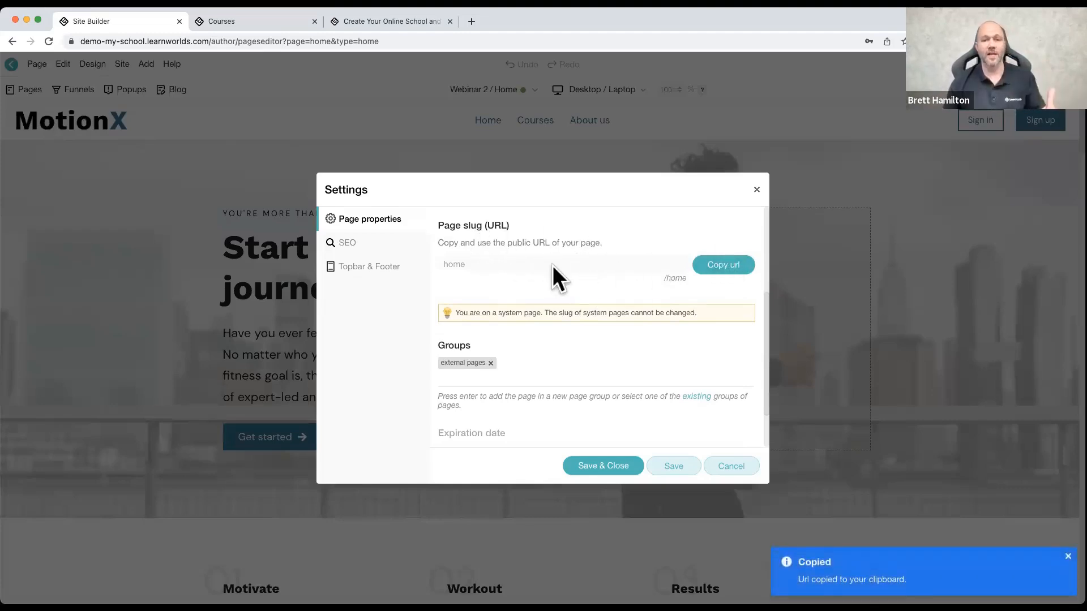
scroll(560, 322, "down", 2)
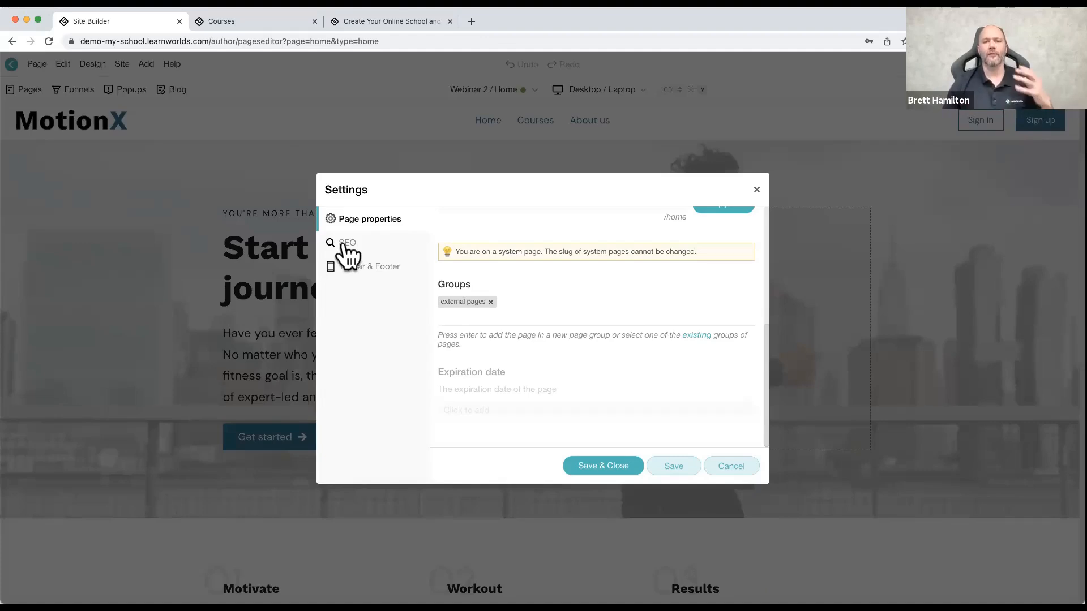
Step: Examine the home page's SEO settings from the title and description through keywords, live preview and sitemap, and open its topbar and footer options
left_click(346, 249)
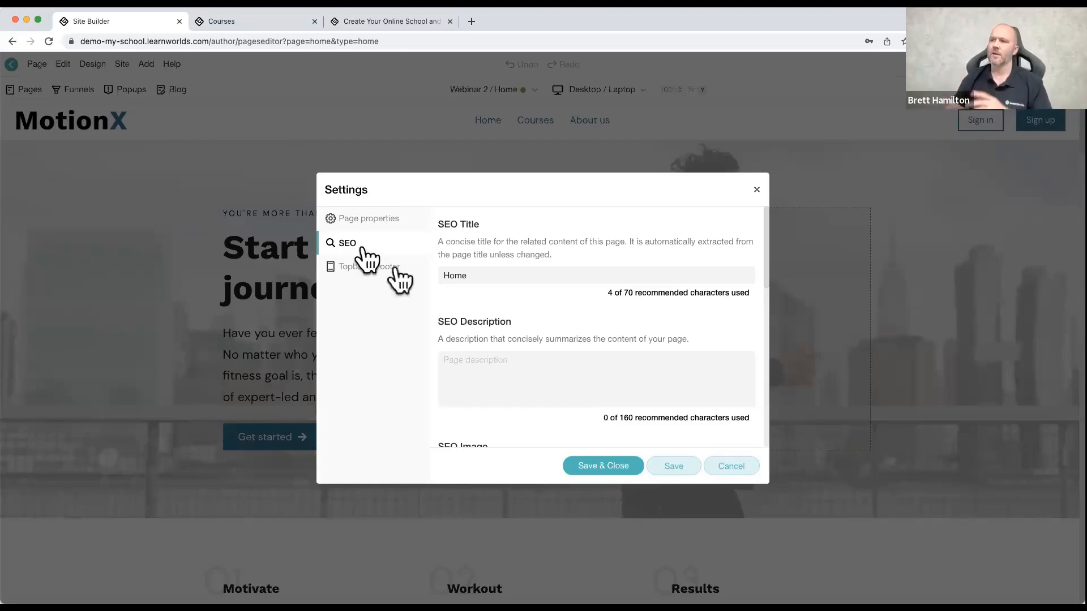
scroll(526, 305, "down", 2)
scroll(527, 303, "down", 2)
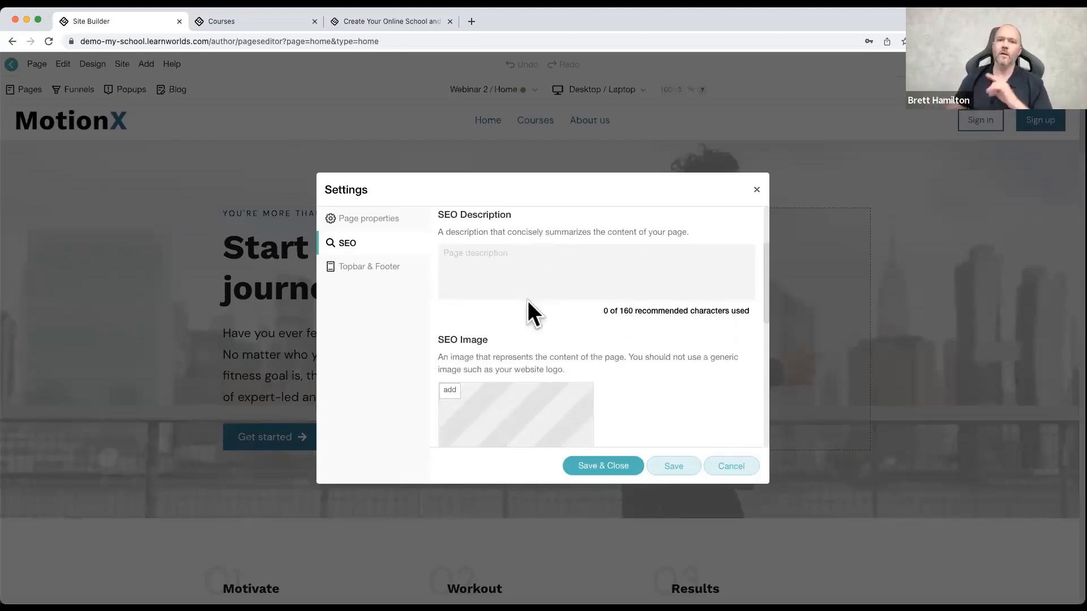
scroll(519, 303, "up", 3)
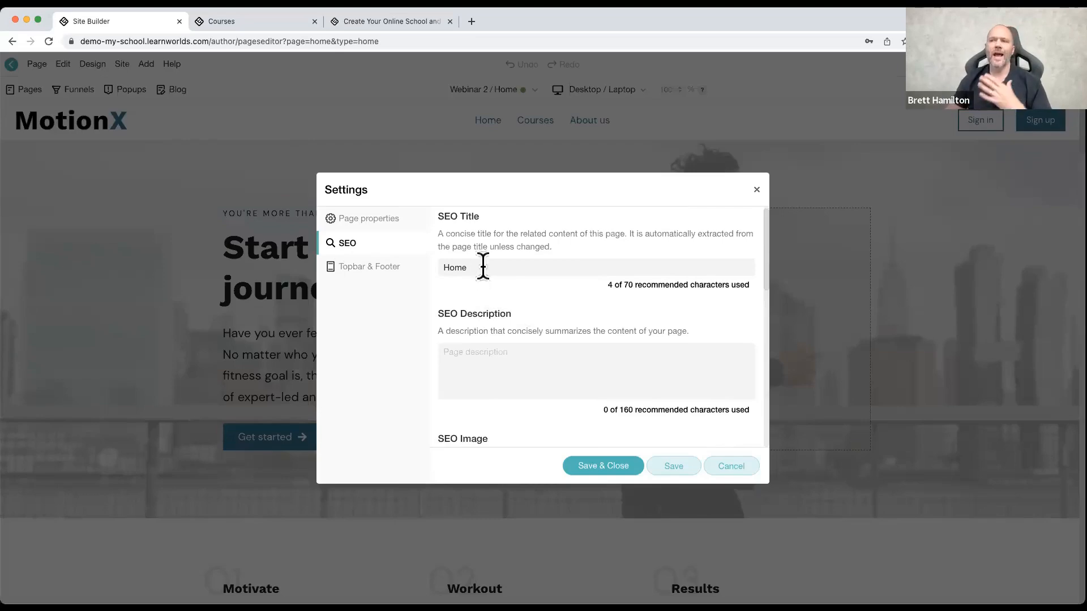
scroll(524, 308, "down", 3)
scroll(518, 307, "down", 7)
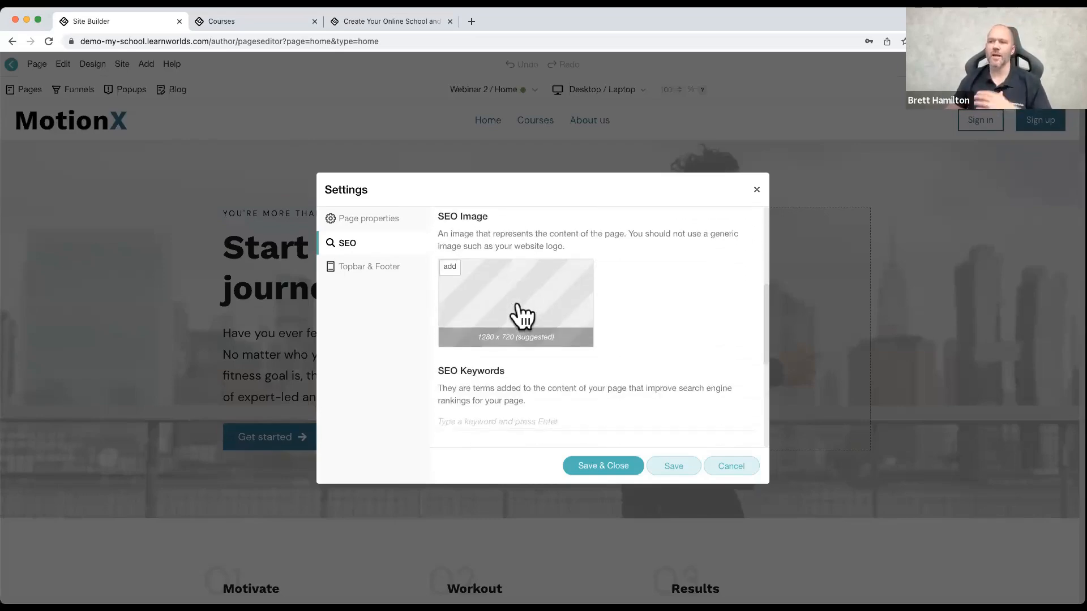
left_click(468, 306)
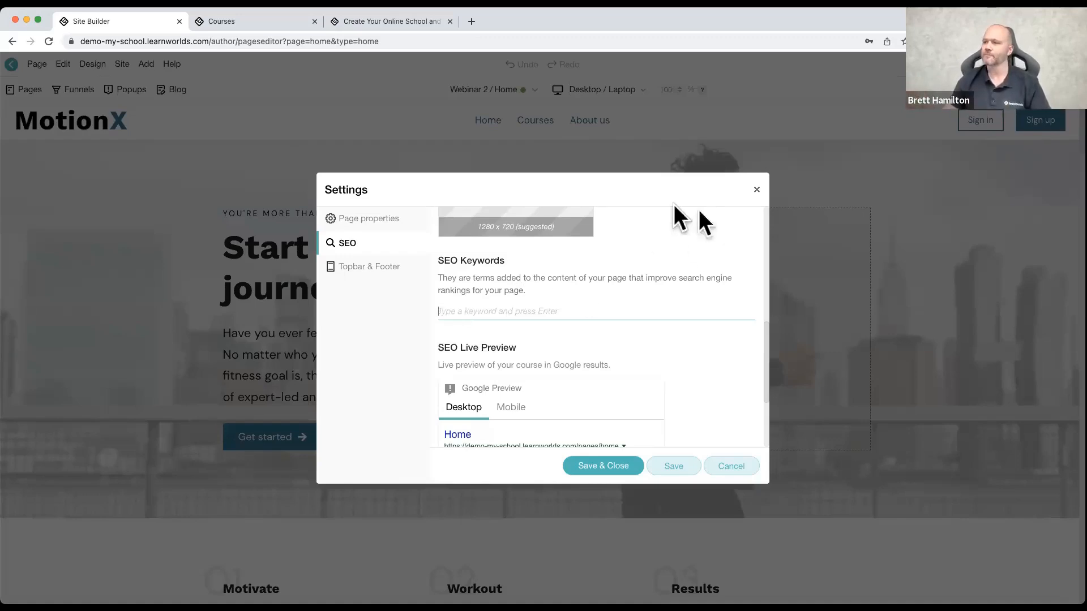
scroll(502, 323, "down", 5)
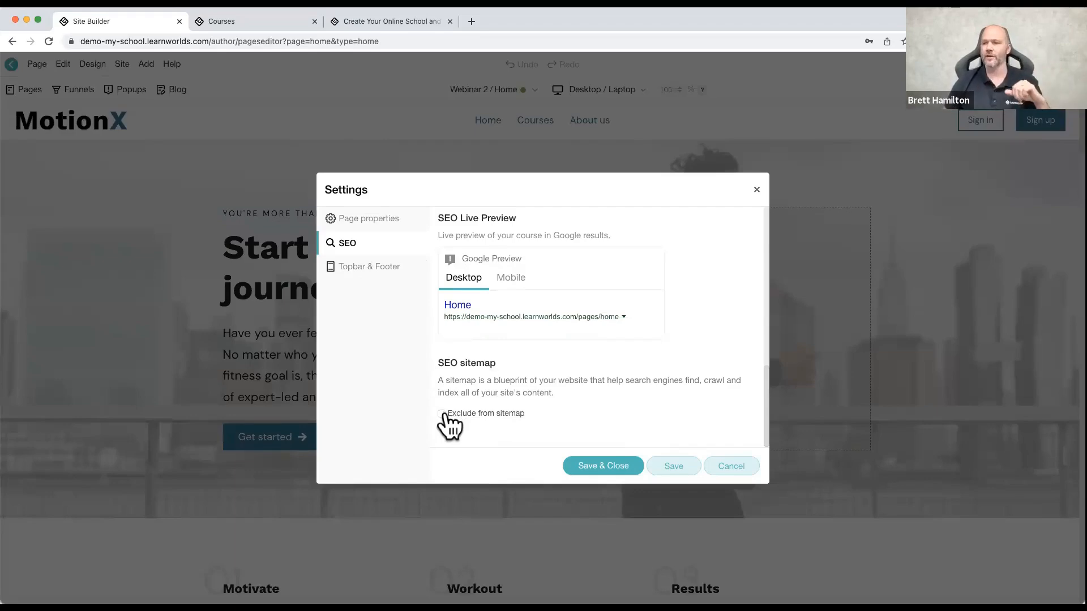
left_click(361, 270)
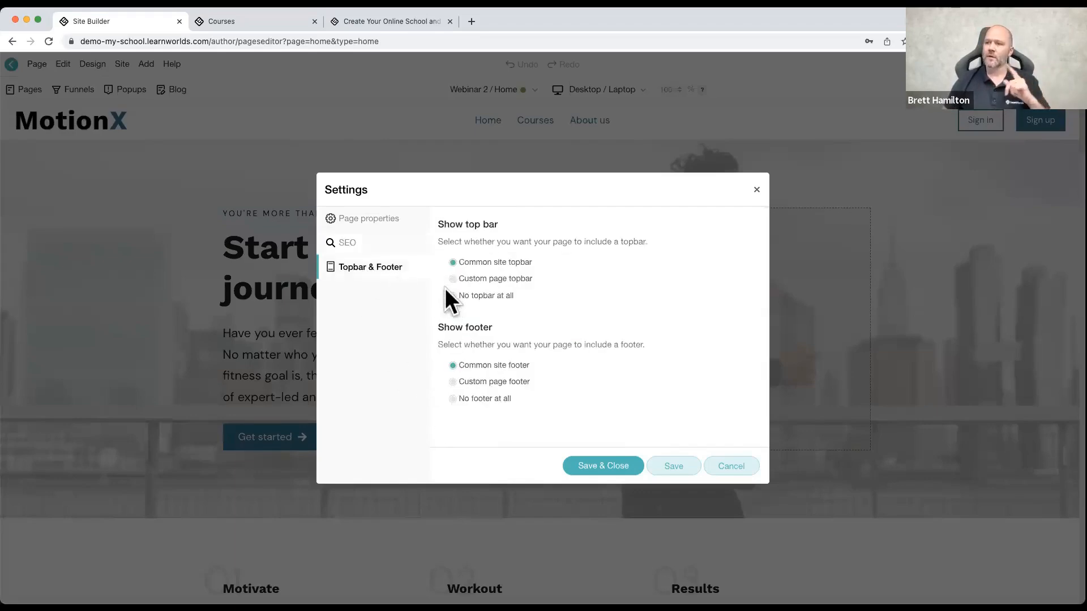
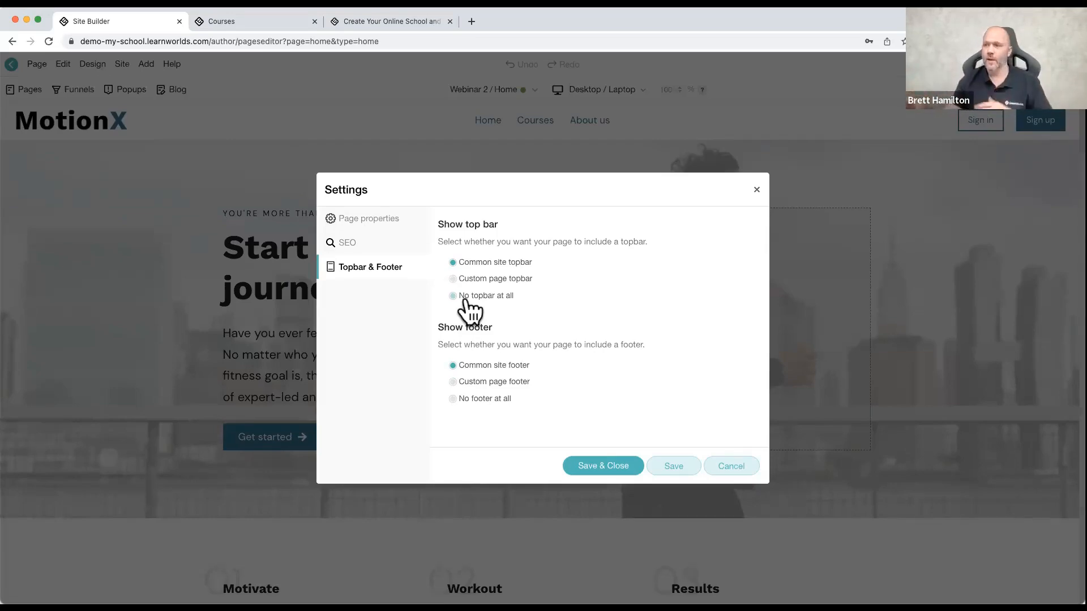
Step: Close the home page's settings and discard the changes, and briefly reopen the page properties
left_click(757, 191)
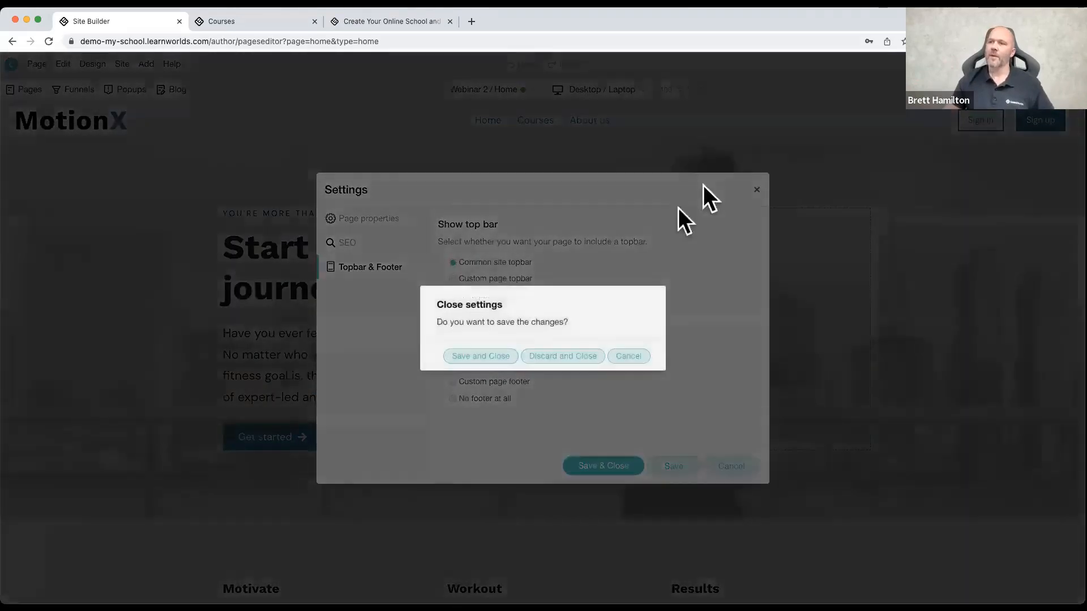
left_click(561, 357)
left_click(37, 64)
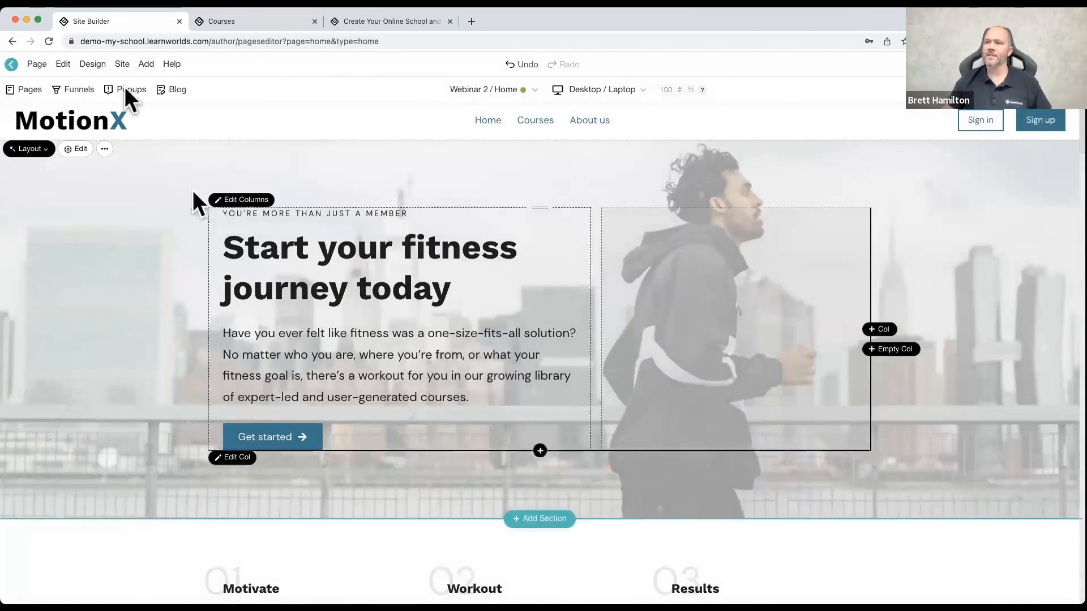
mouse_move(36, 65)
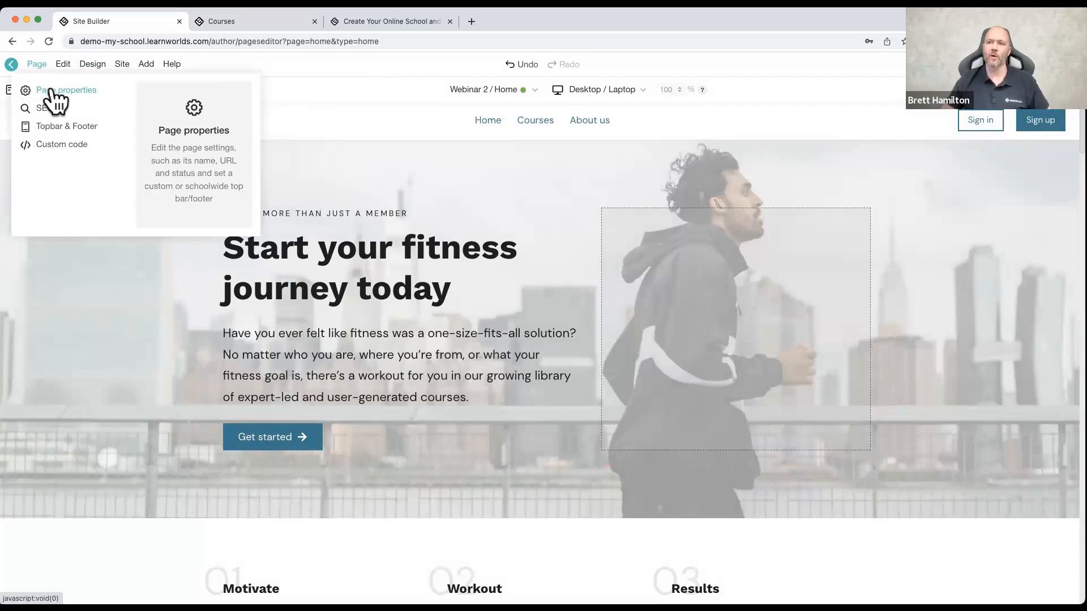
left_click(52, 92)
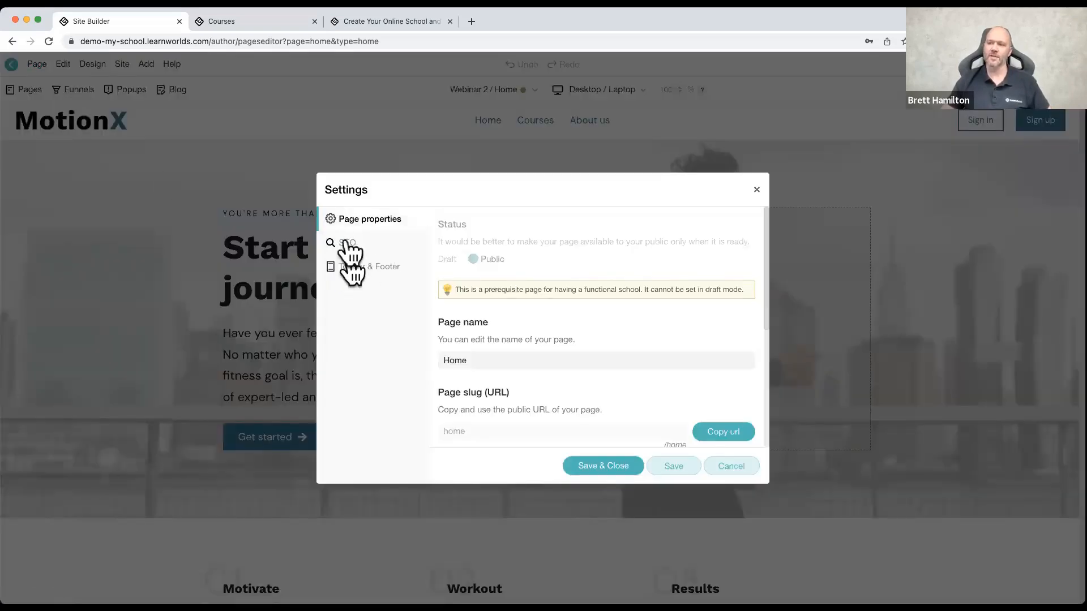
left_click(756, 189)
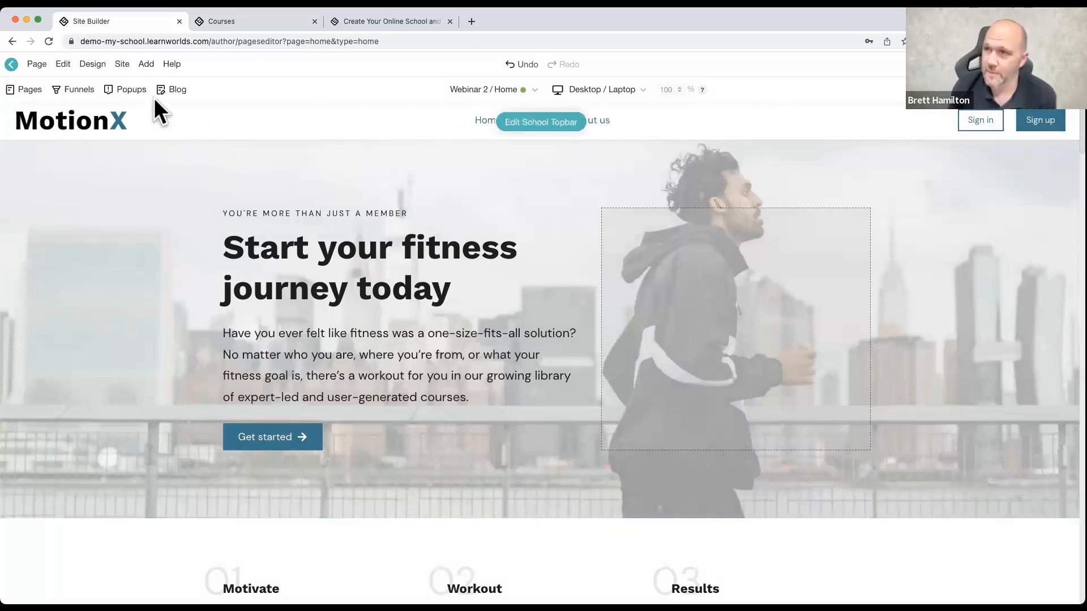
Step: Open the site language translations and look over the Account labels with their default and current wording
left_click(123, 65)
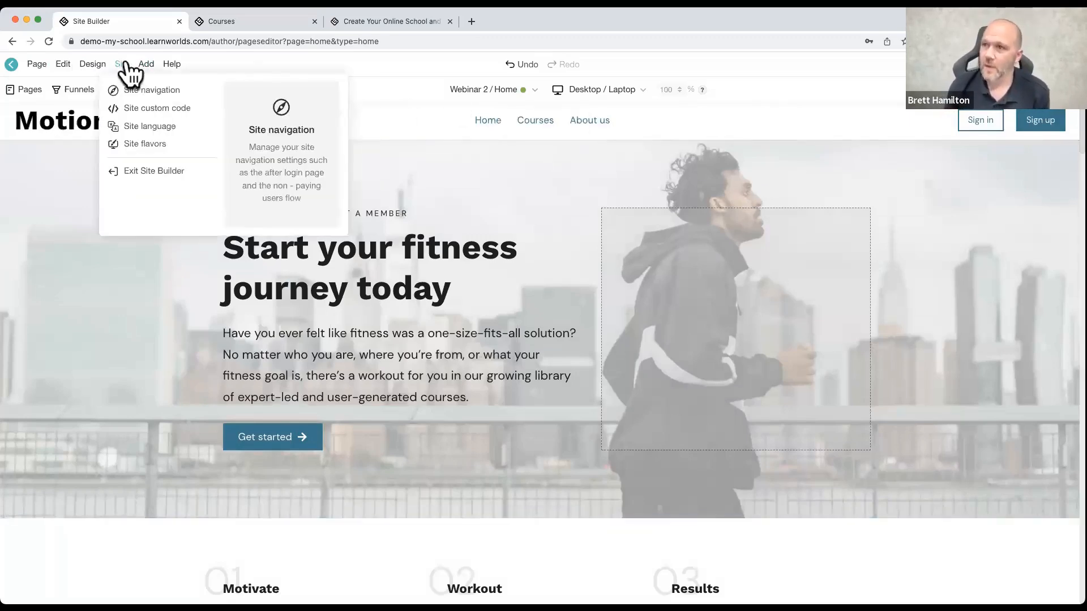
left_click(132, 133)
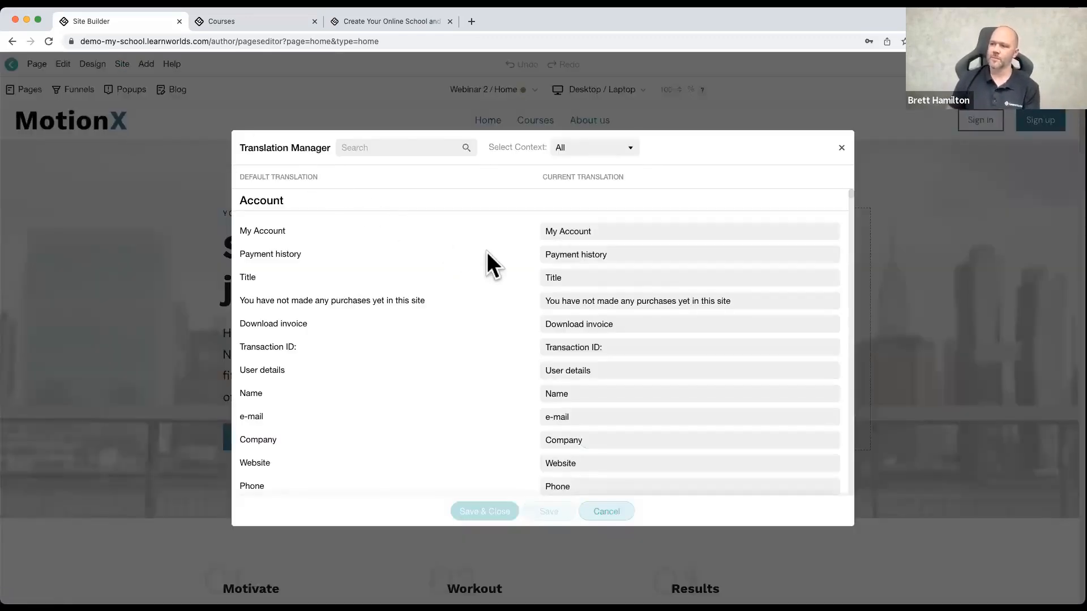
scroll(492, 253, "down", 2)
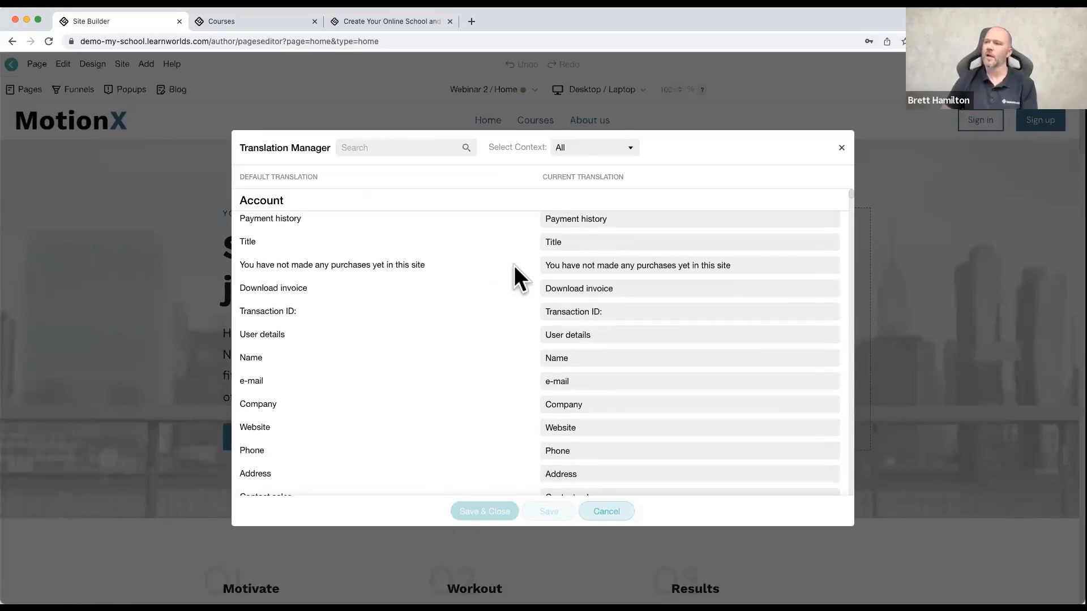
scroll(449, 271, "down", 5)
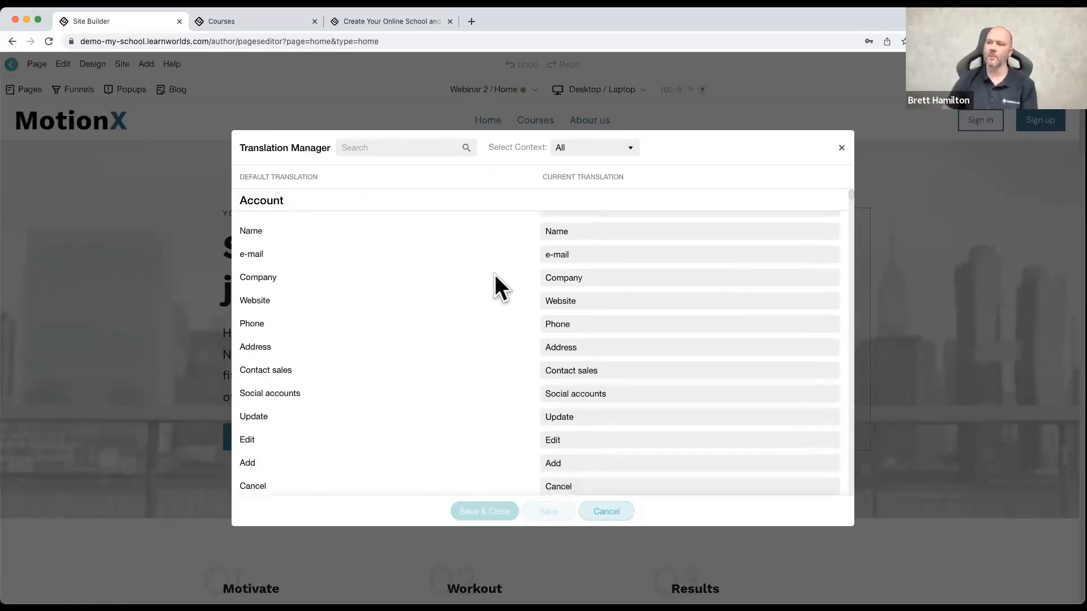
Step: Clear the current translation of the Phone label, re-enter it as Phone, and close the Translation Manager
left_click(594, 325)
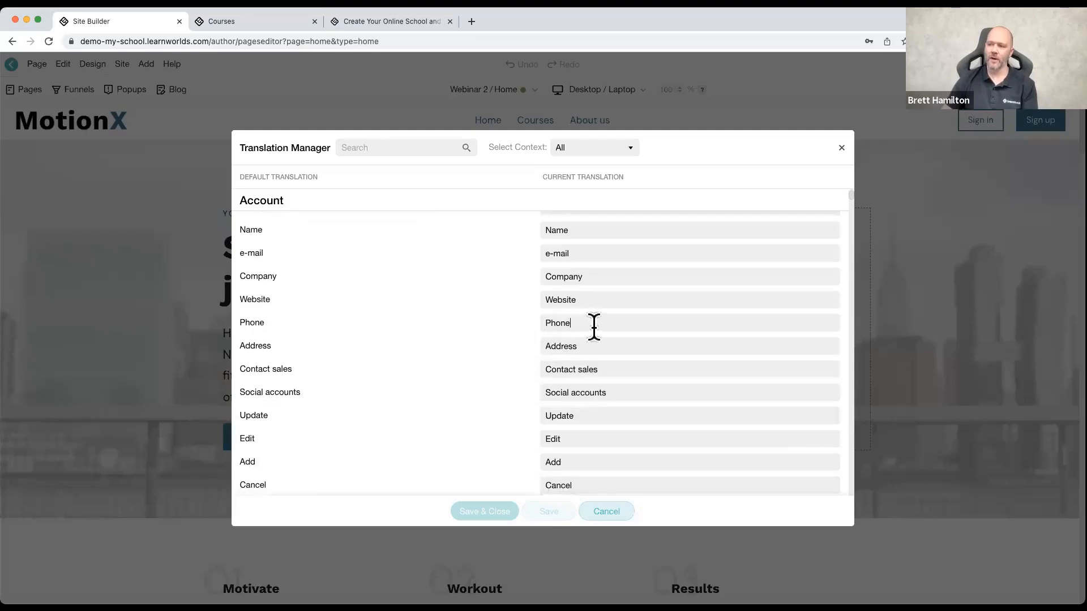
key("BackSpace")
key("BackSpace")
key("BackSpace")
key("BackSpace")
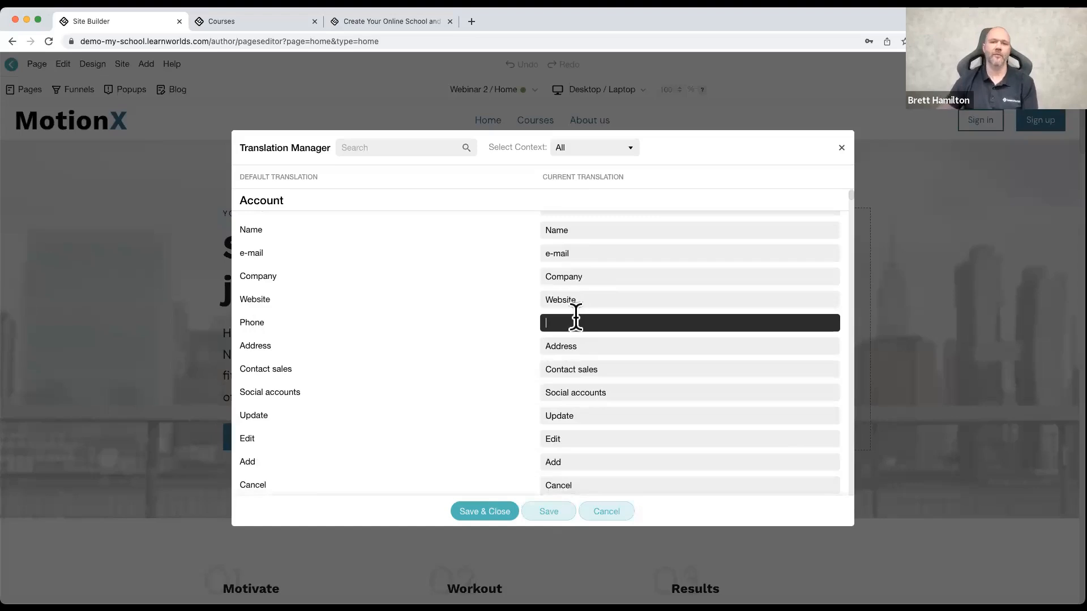
type("Phone")
key("Return")
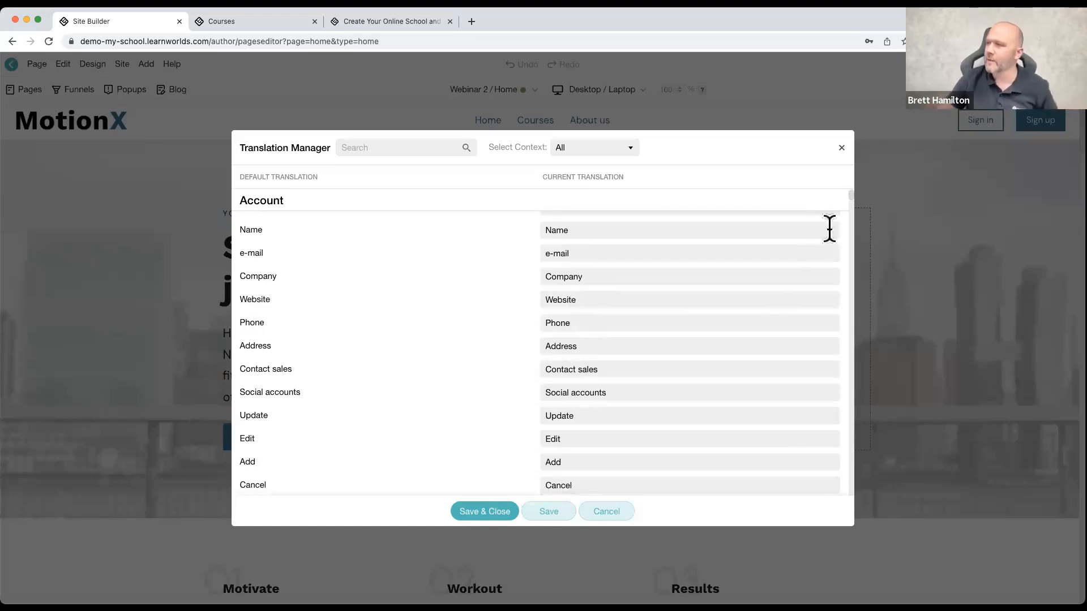
left_click(841, 149)
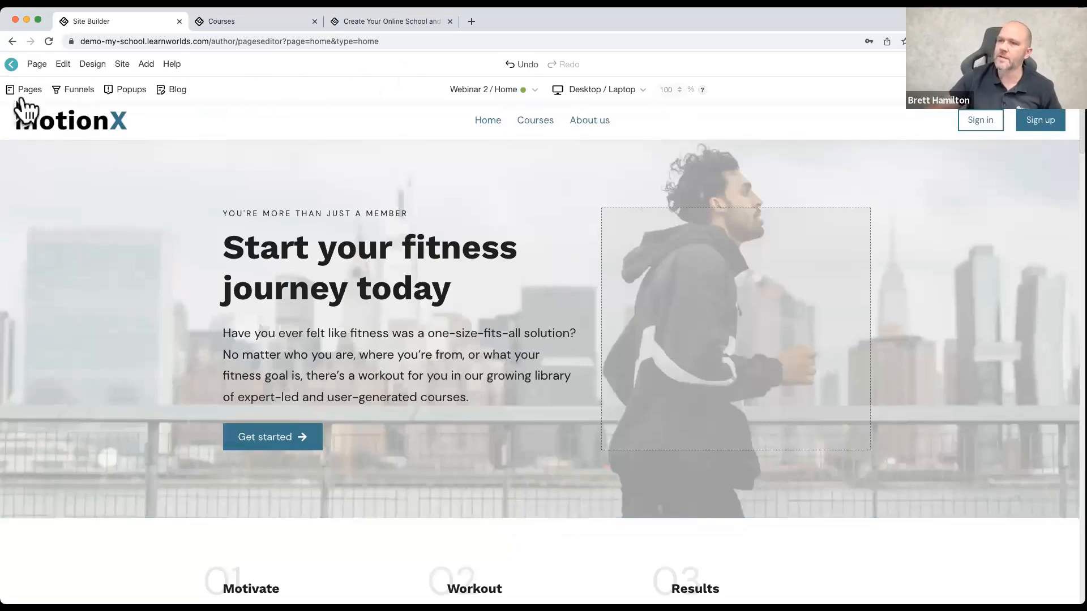
Step: Exit the Site Builder, discarding unsaved changes, and open the Site Language page of the school settings
left_click(11, 64)
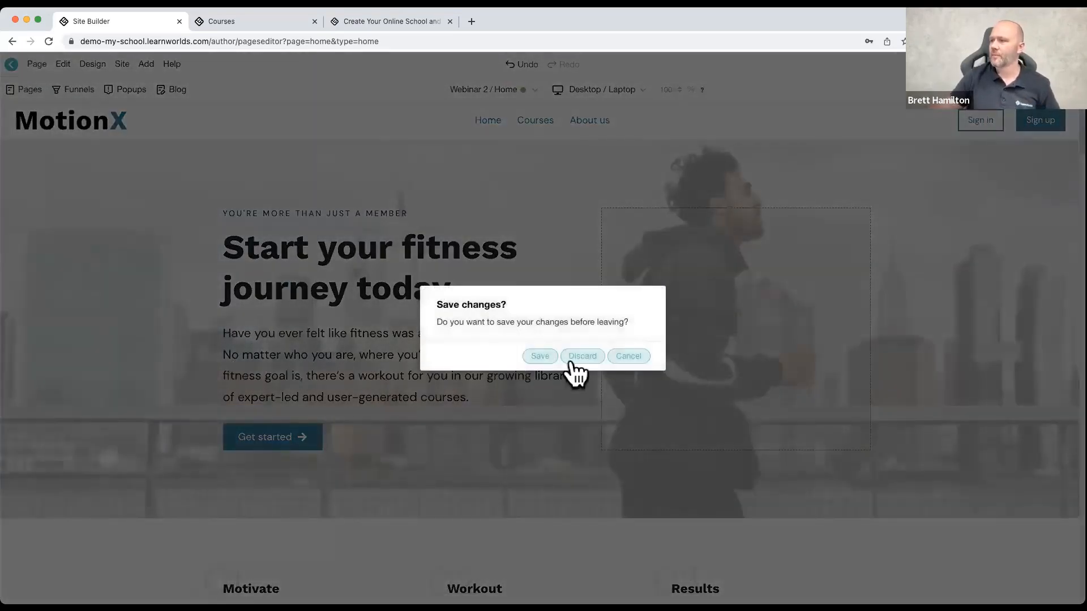
left_click(572, 361)
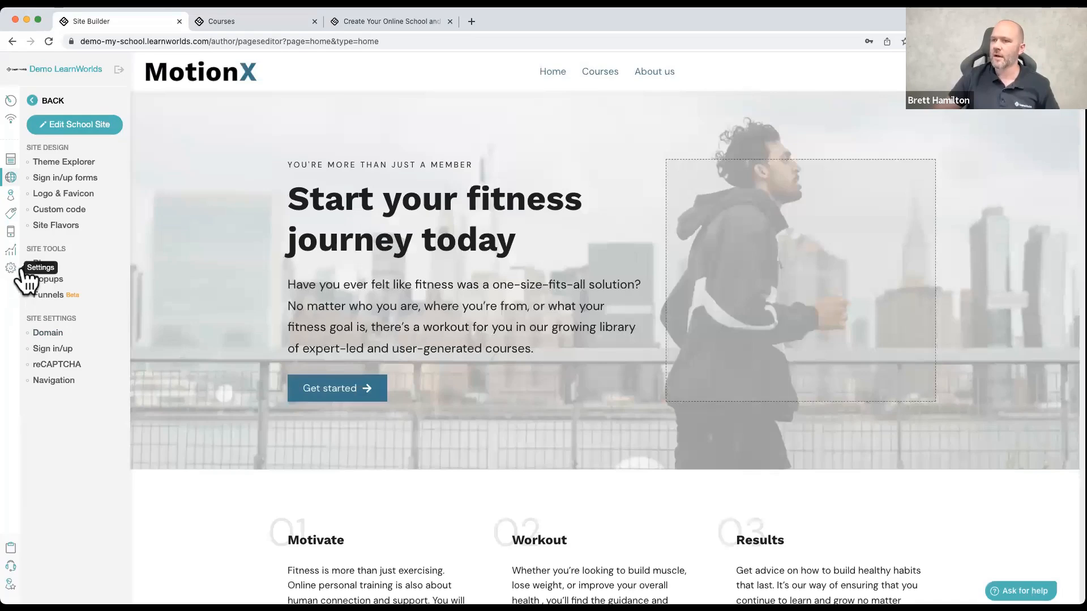
left_click(12, 267)
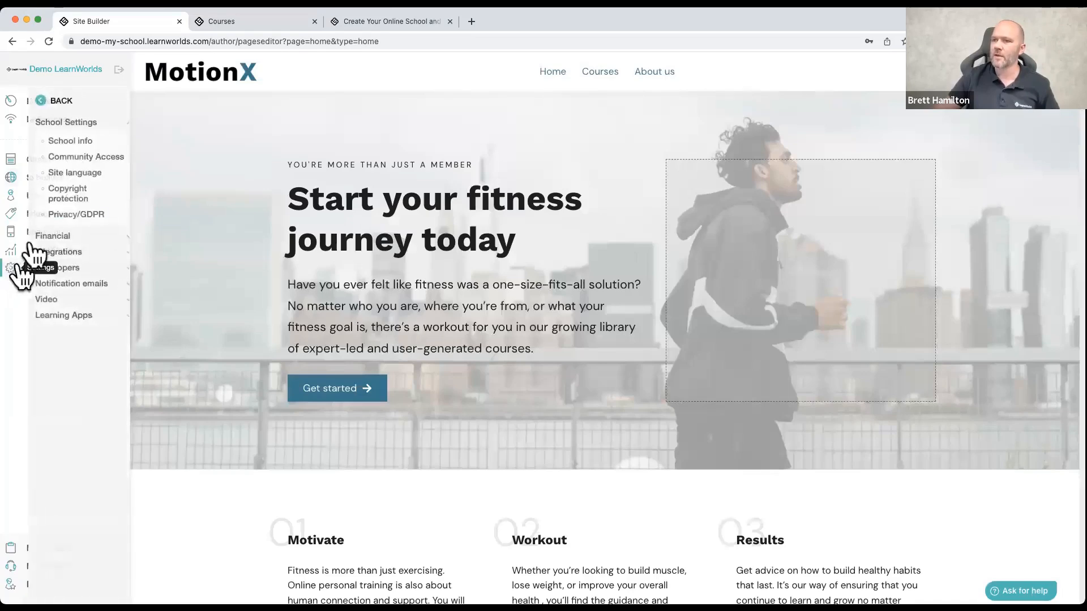
left_click(65, 174)
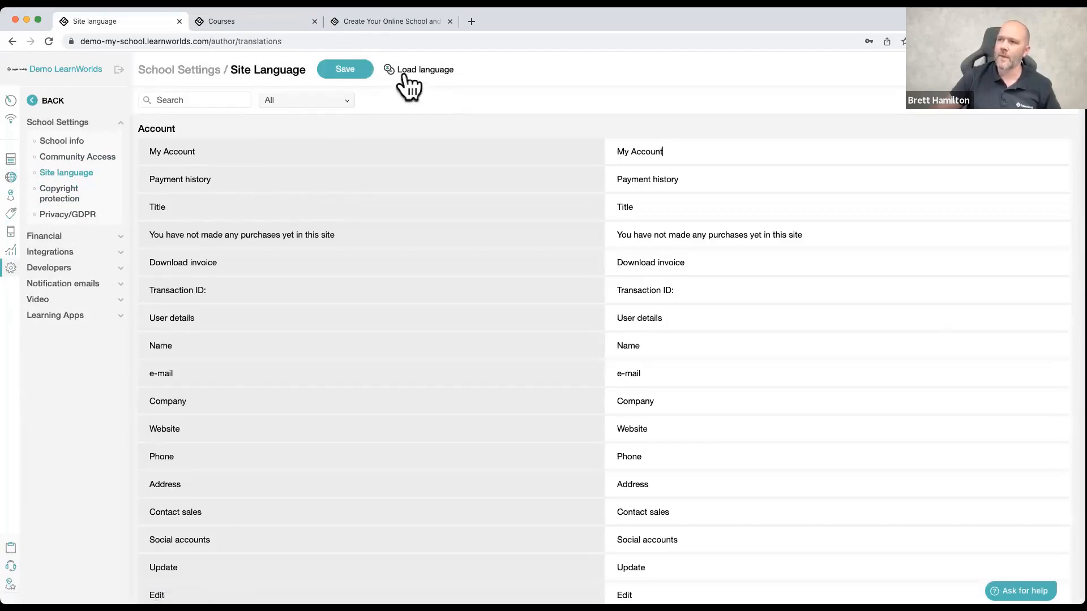
Step: Review the preloaded languages that can be loaded for the school, and leave the language selection unchanged
left_click(404, 72)
left_click(819, 103)
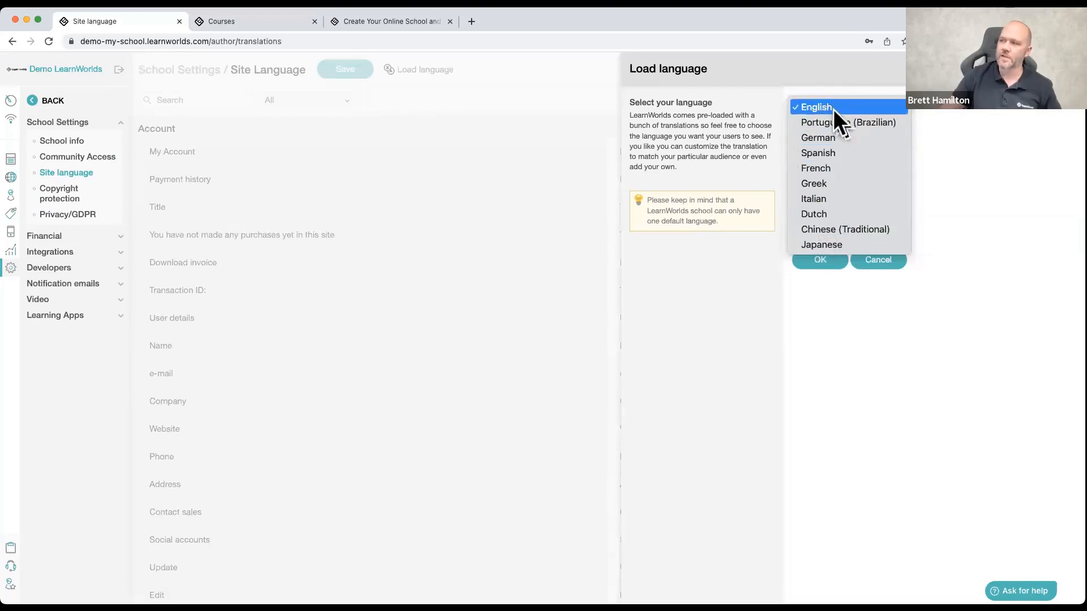
left_click(1066, 68)
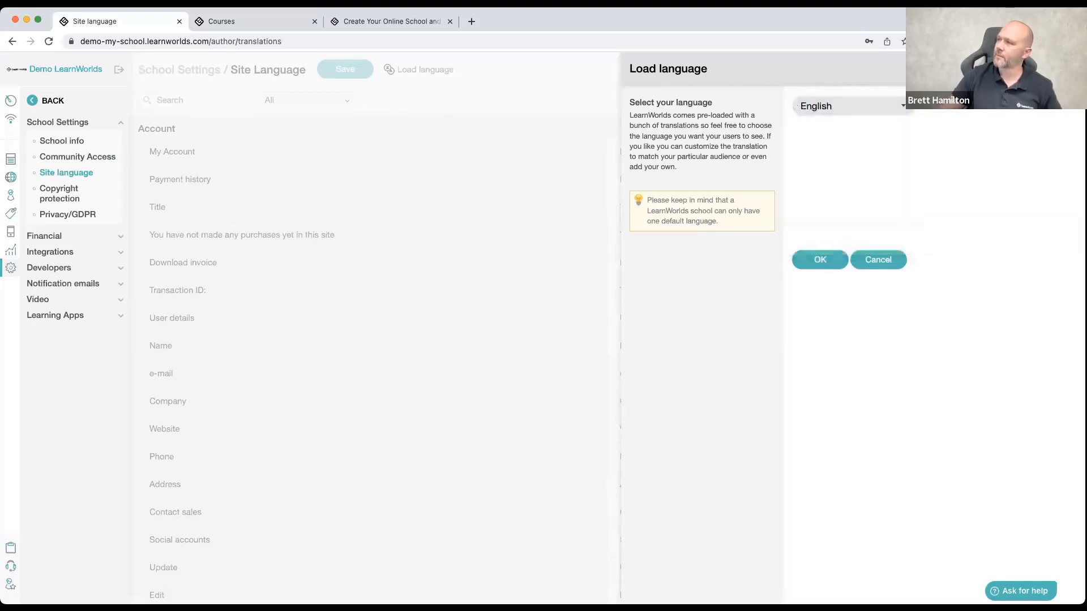
left_click(1067, 69)
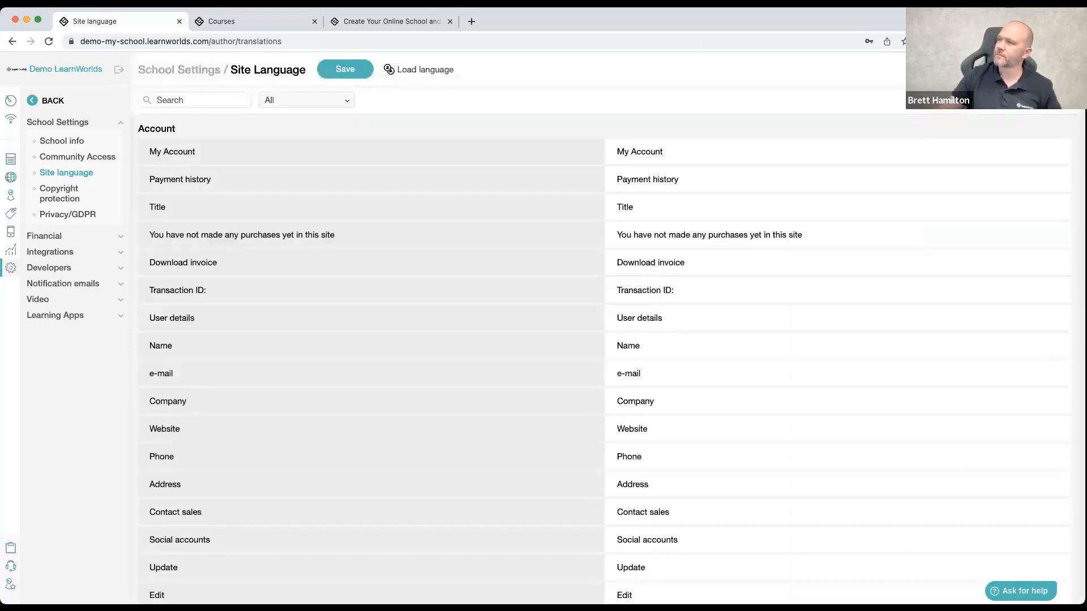
Step: Reopen the school site for editing in the Site Builder and open its Site navigation settings
left_click(11, 175)
left_click(90, 136)
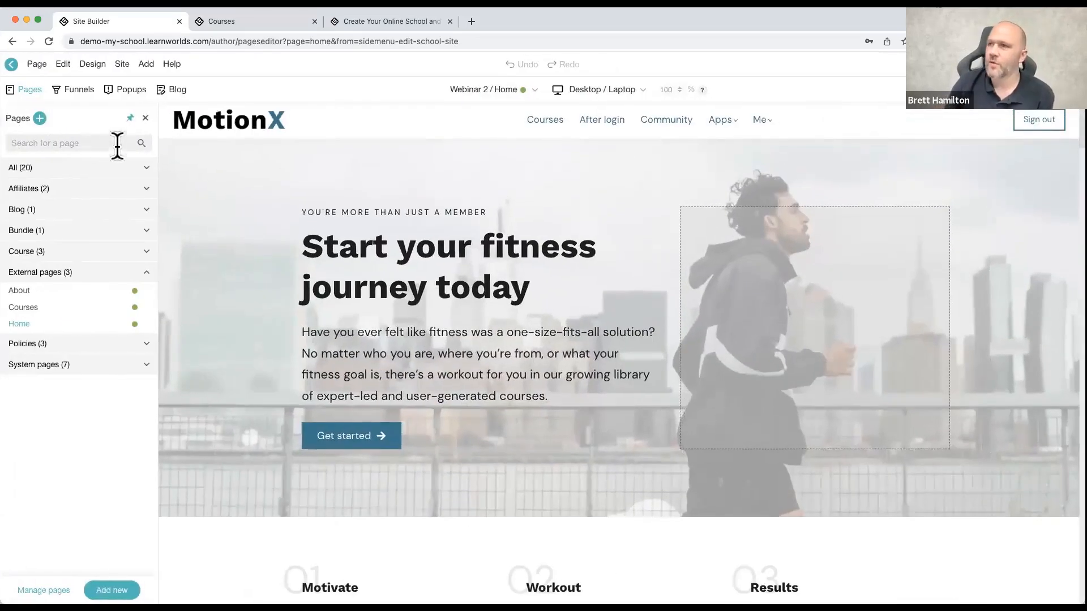
left_click(123, 65)
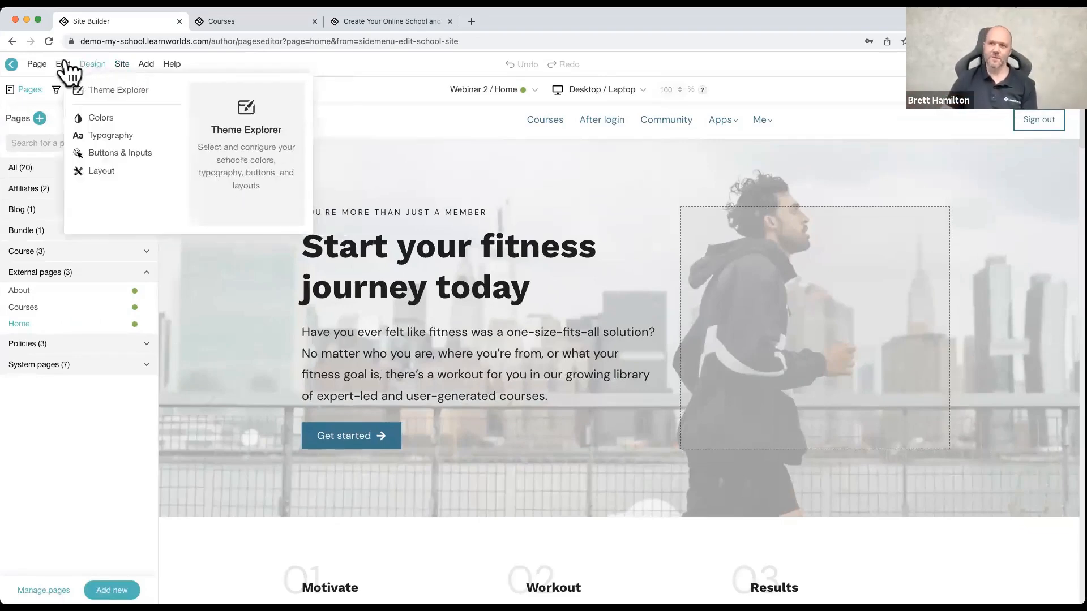
mouse_move(35, 69)
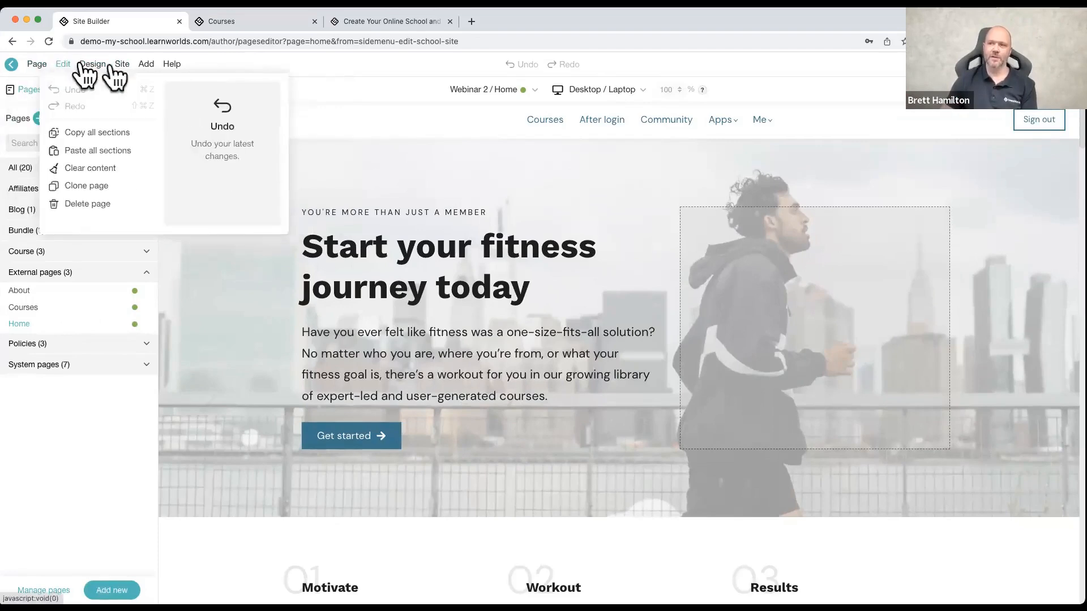
mouse_move(127, 67)
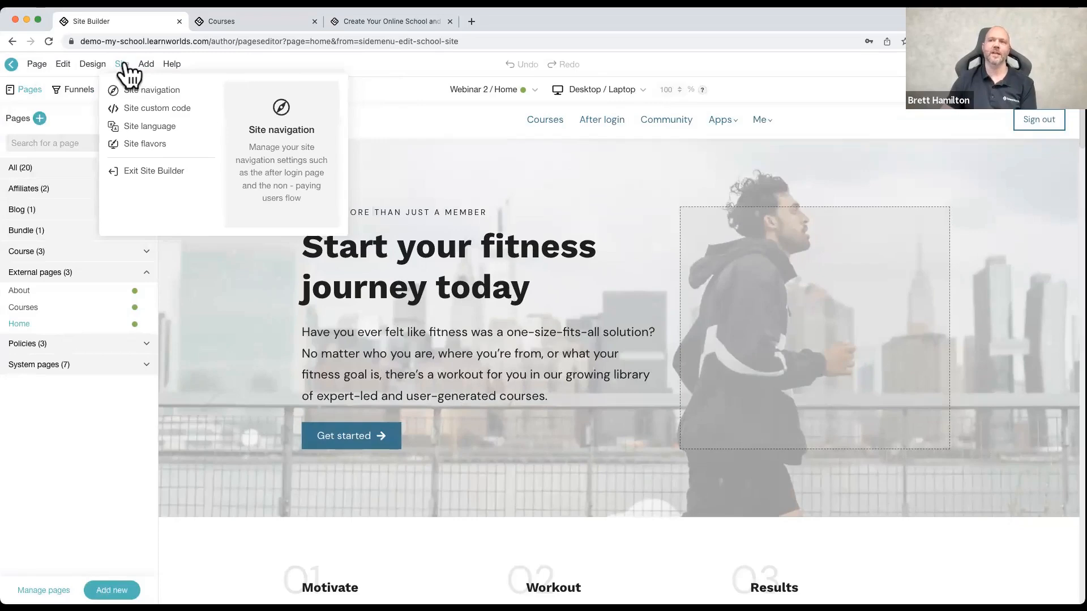
left_click(131, 92)
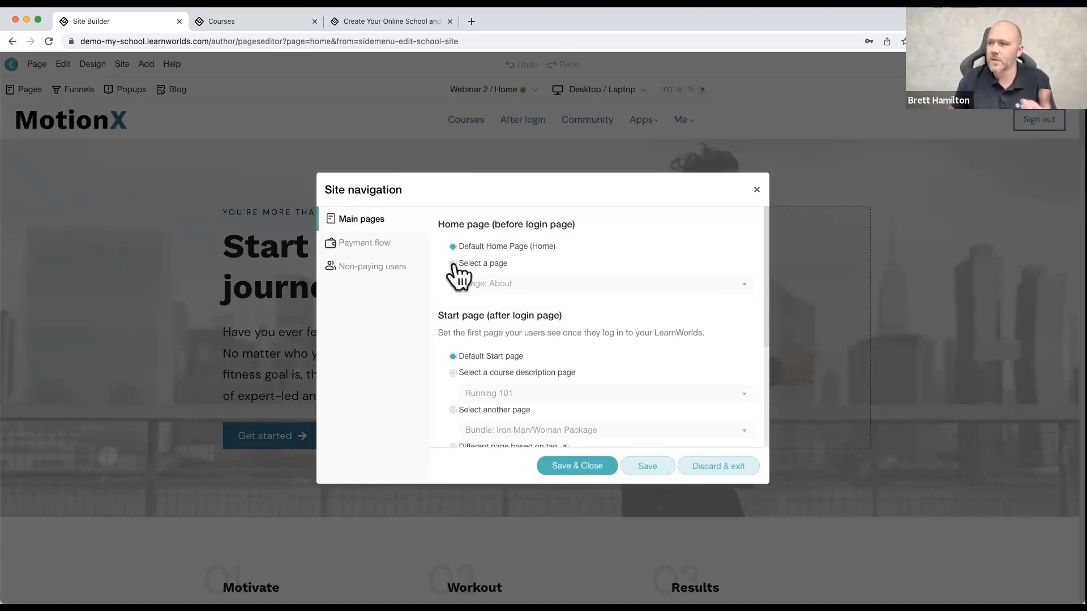
Step: Try a custom page as the before-login home page, view the selectable pages, and restore Default Home Page (Home)
left_click(452, 265)
left_click(497, 282)
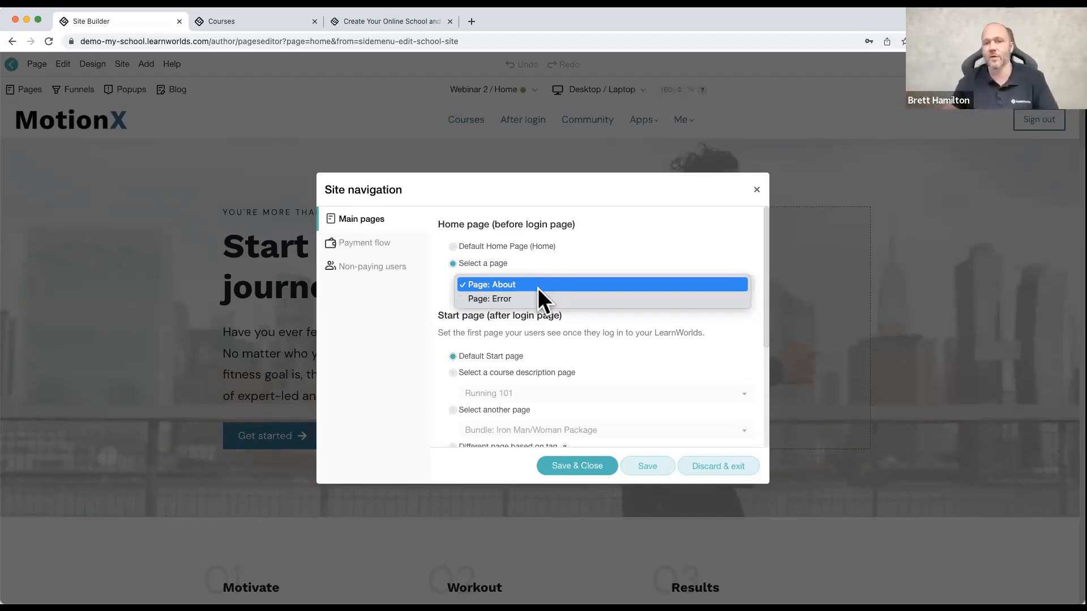
left_click(433, 271)
left_click(460, 247)
Step: Set the after-login start page to the Running 101 course description page and view the other selectable courses
scroll(466, 342, "down", 2)
scroll(463, 339, "down", 1)
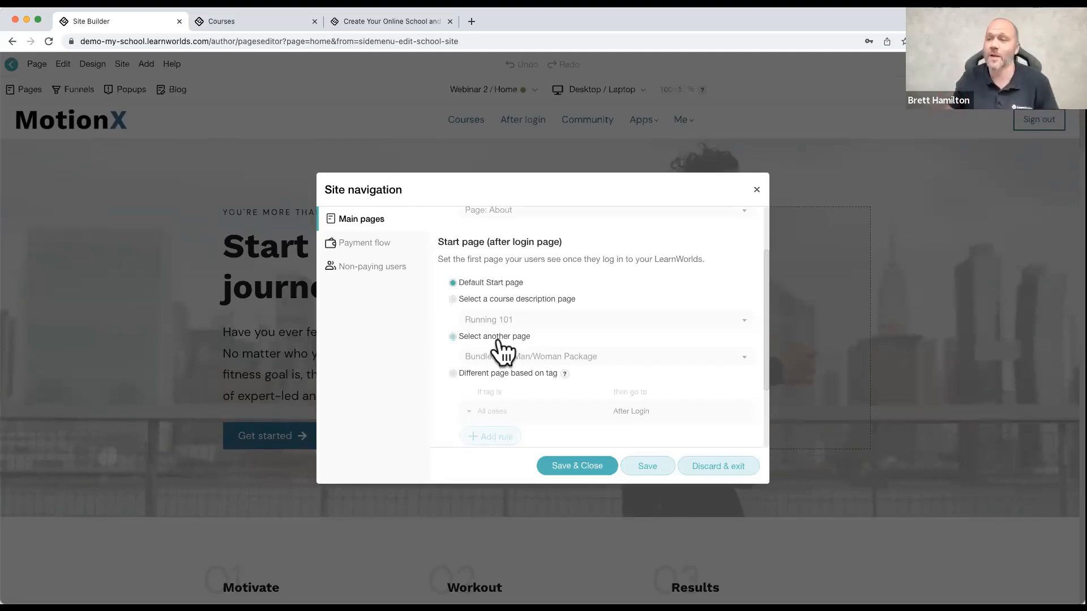
left_click(452, 298)
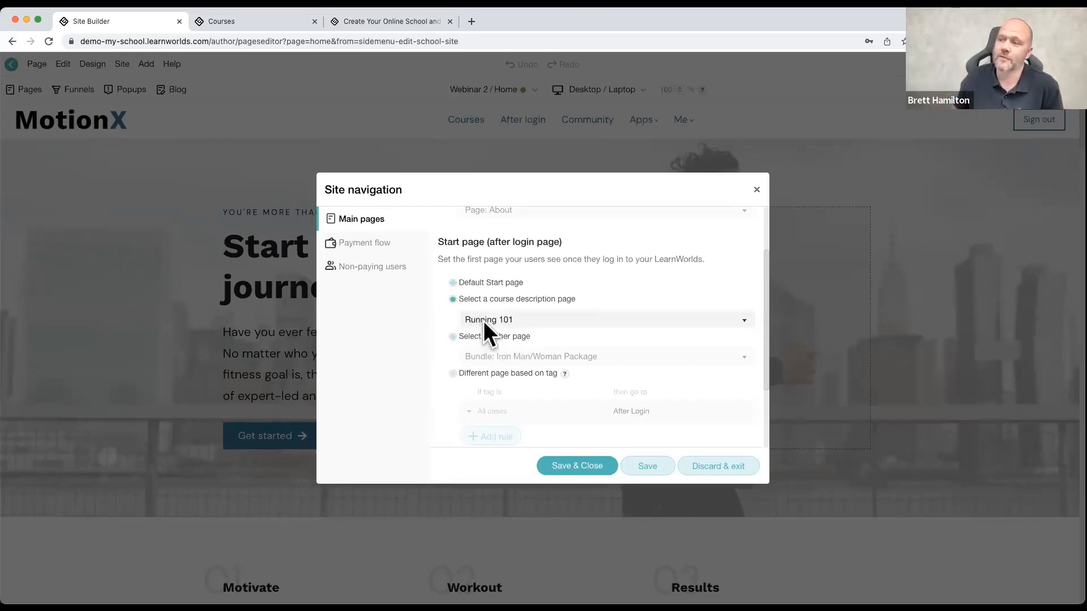
left_click(484, 321)
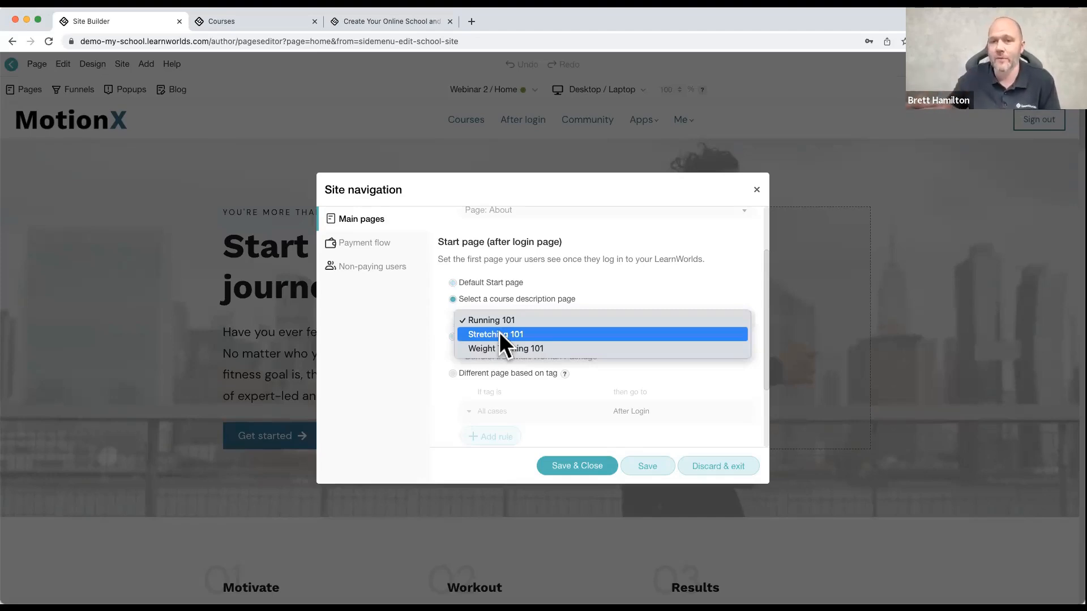
left_click(406, 337)
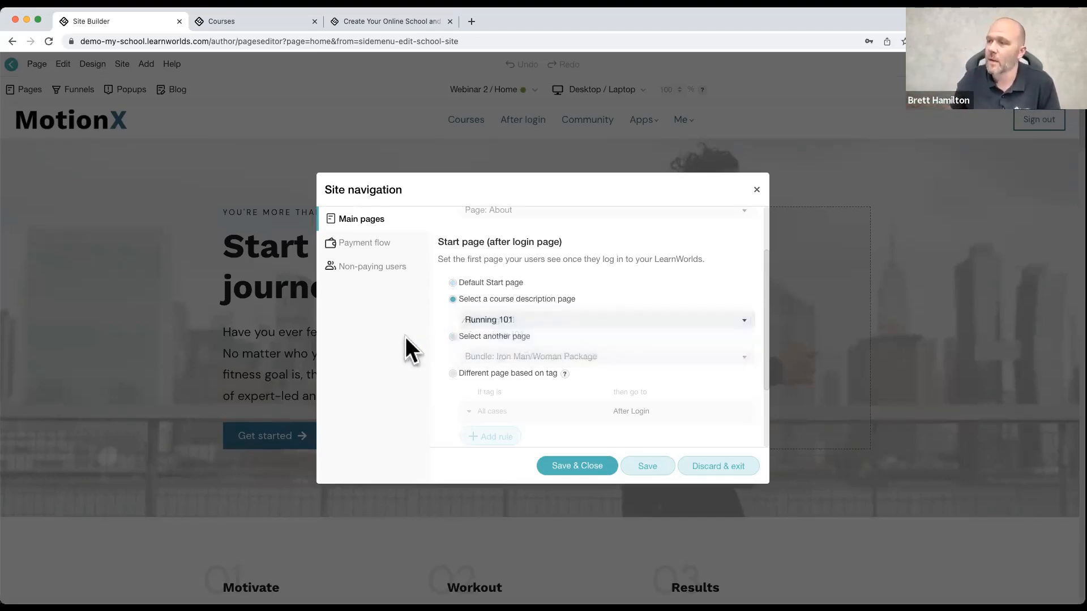
Step: Switch the after-login start page to another page, keeping Bundle: Iron Man/Woman Package from the page choices
left_click(449, 337)
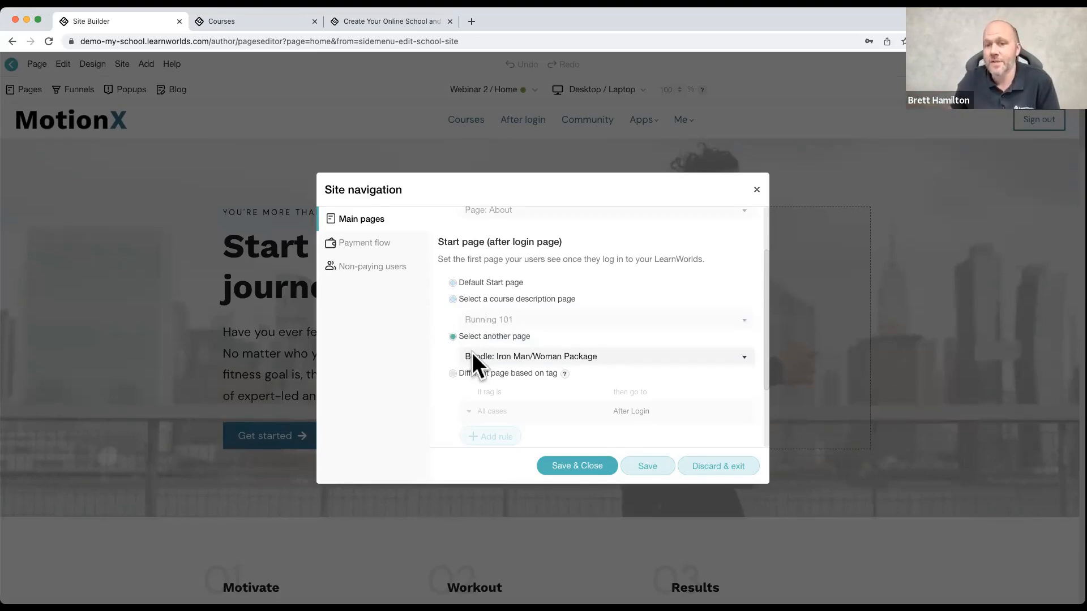
left_click(472, 355)
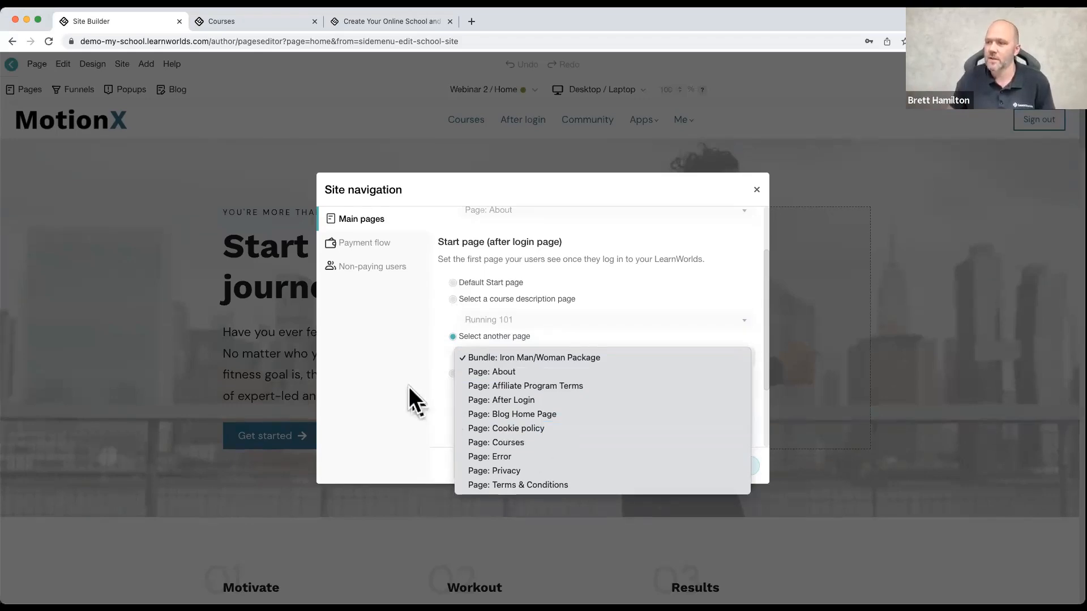
left_click(470, 356)
Step: Base the after-login start page on user tags and add a first tag rule
scroll(491, 361, "down", 2)
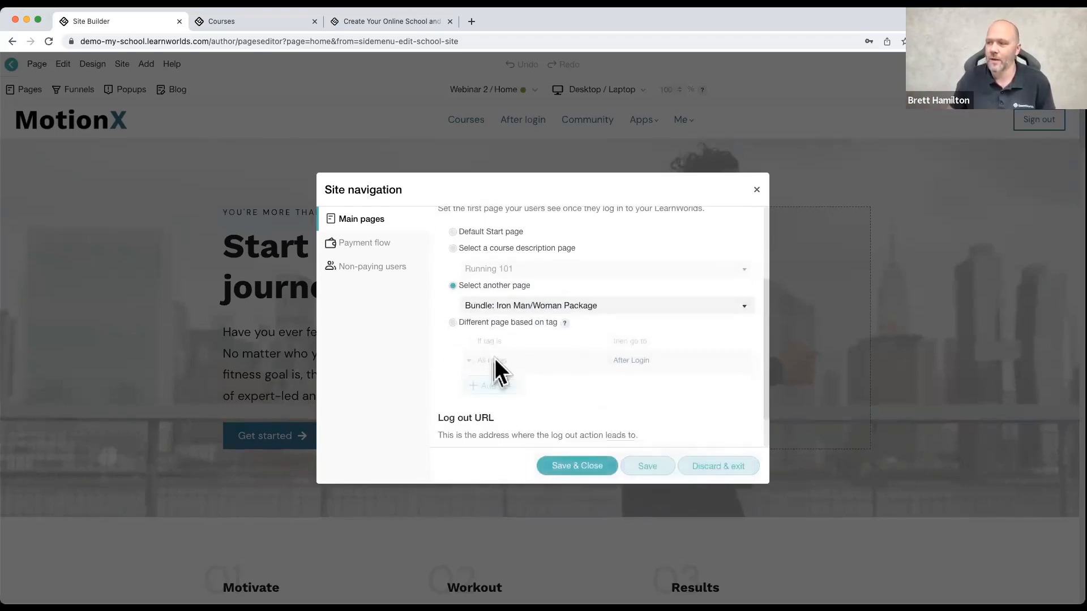
left_click(452, 316)
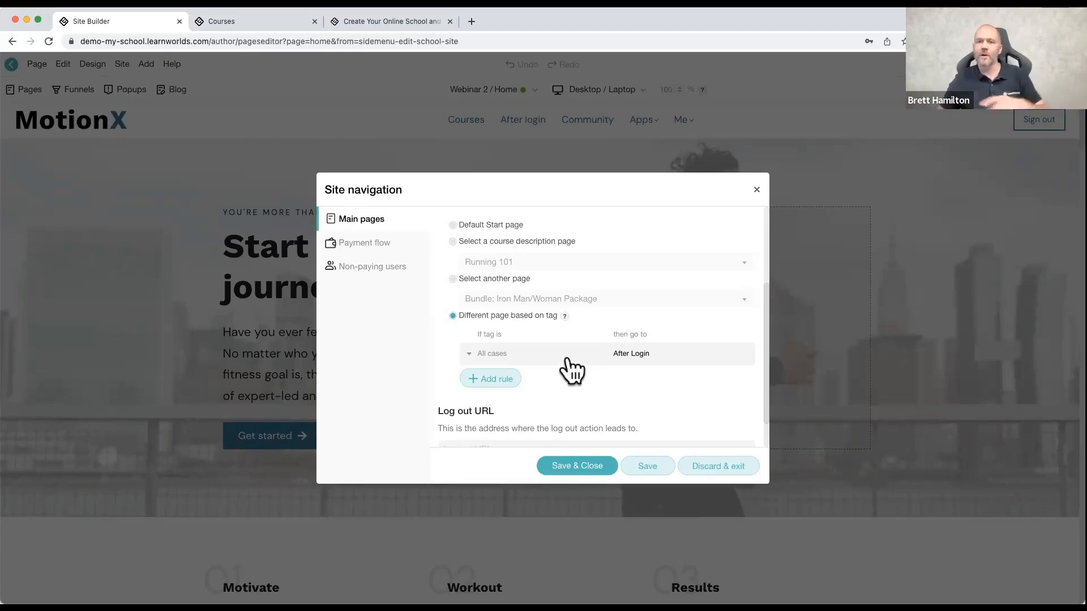
scroll(563, 370, "up", 1)
left_click(485, 384)
scroll(487, 383, "down", 2)
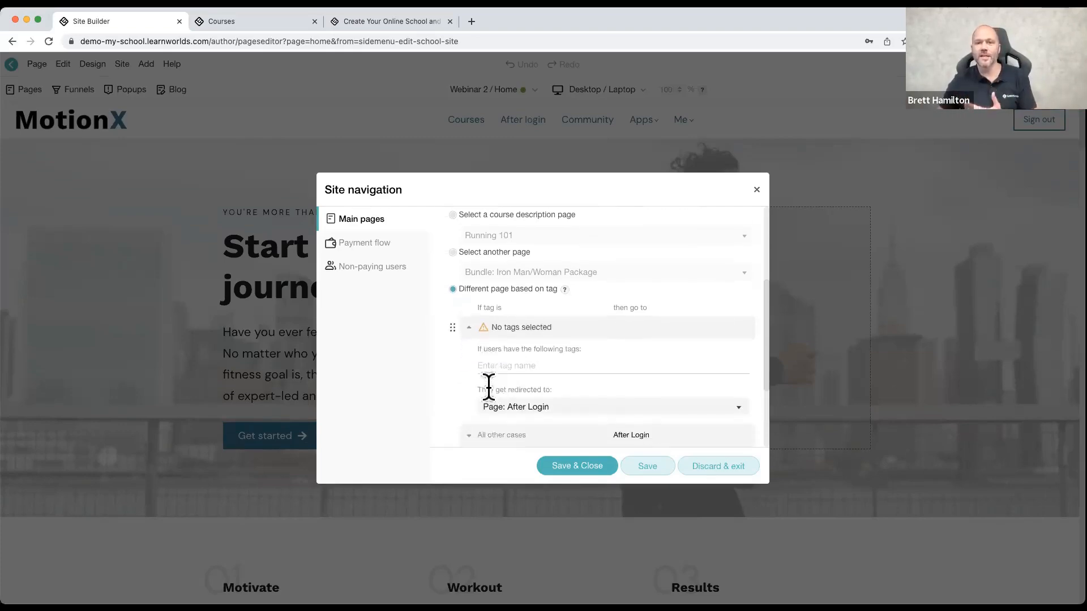
Step: Set the first rule to redirect users tagged ABC to the About page
left_click(510, 357)
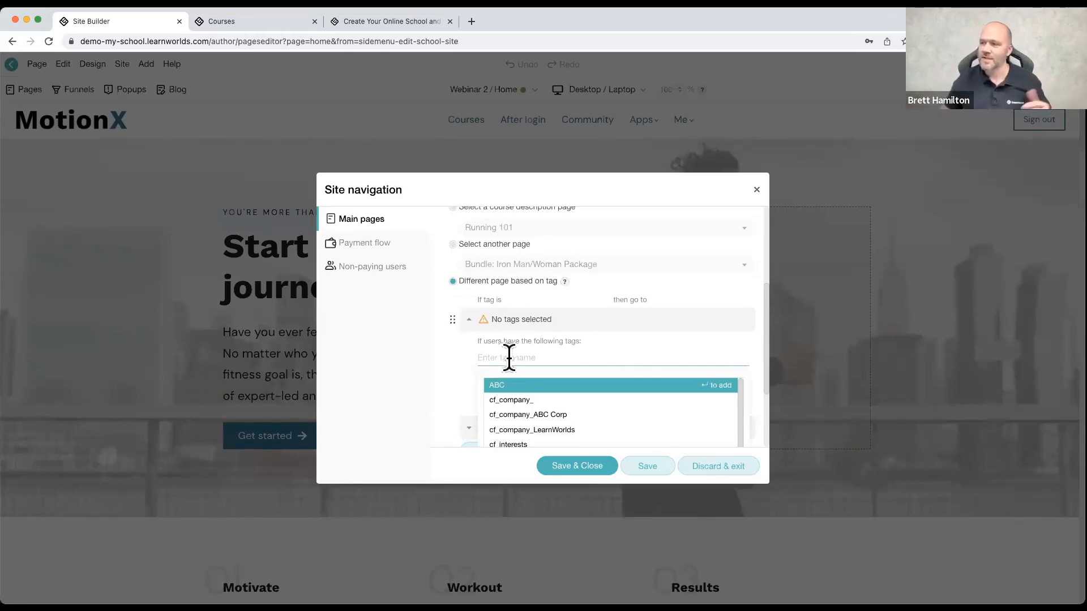
left_click(509, 386)
scroll(526, 357, "down", 2)
left_click(444, 318)
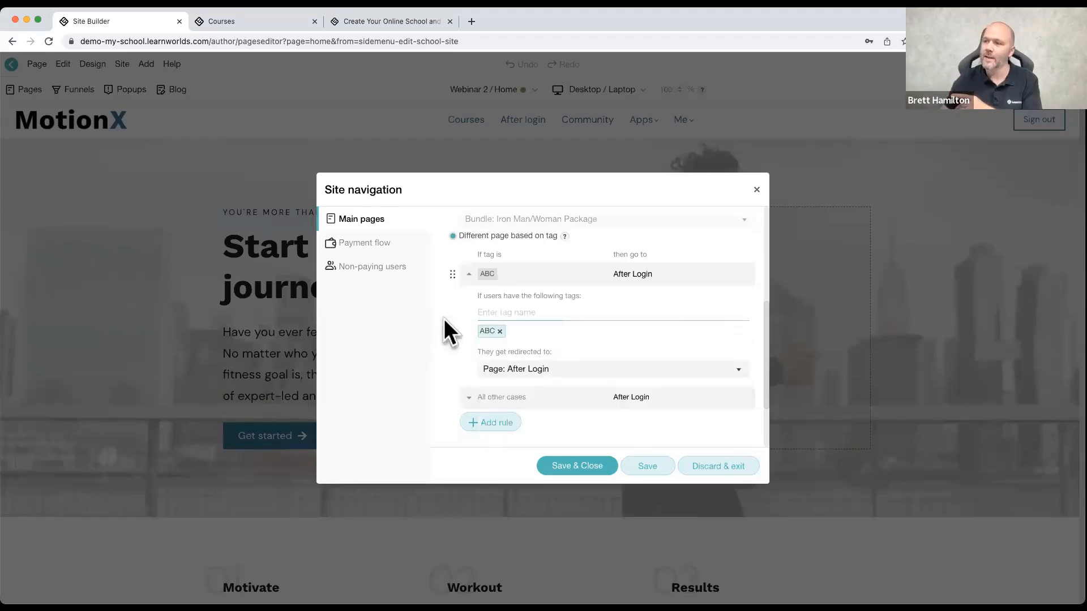
left_click(529, 368)
left_click(543, 345)
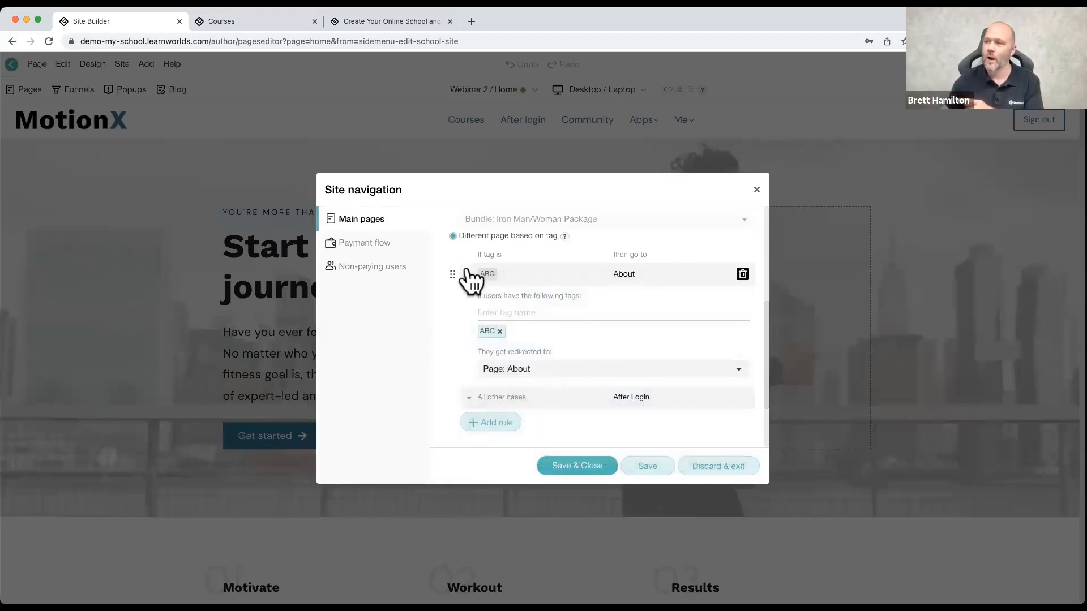
Step: Add a second rule that redirects users tagged employee to the After Login page
left_click(482, 430)
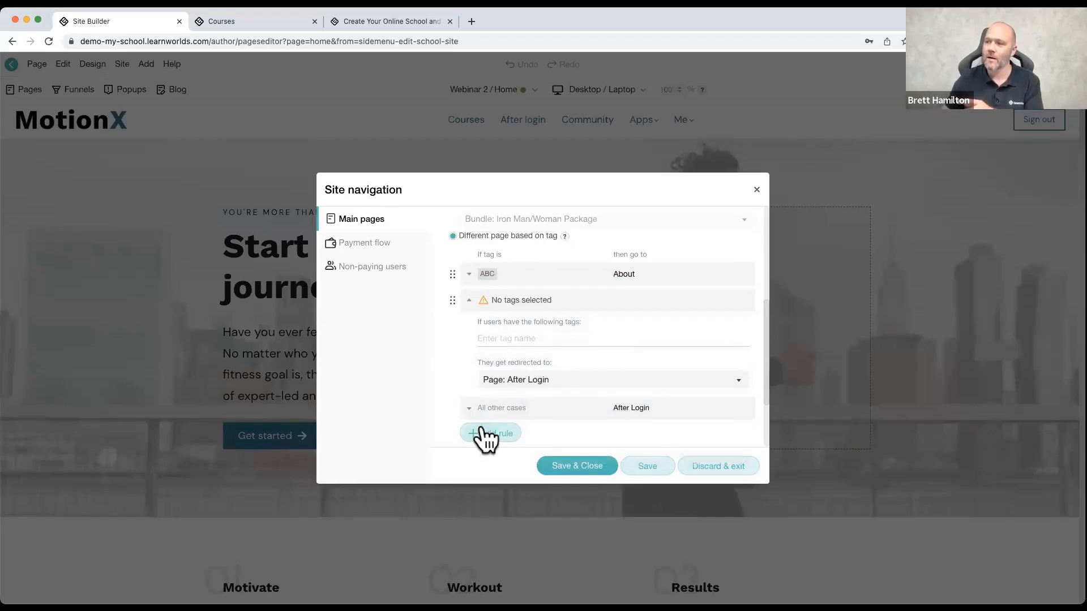
left_click(528, 338)
scroll(544, 408, "down", 3)
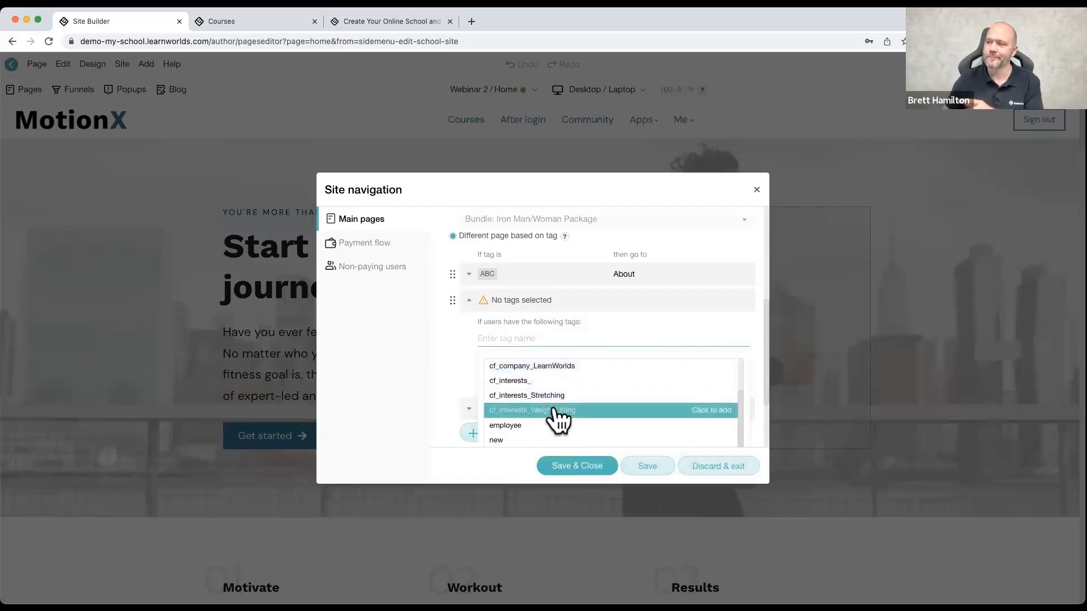
left_click(533, 433)
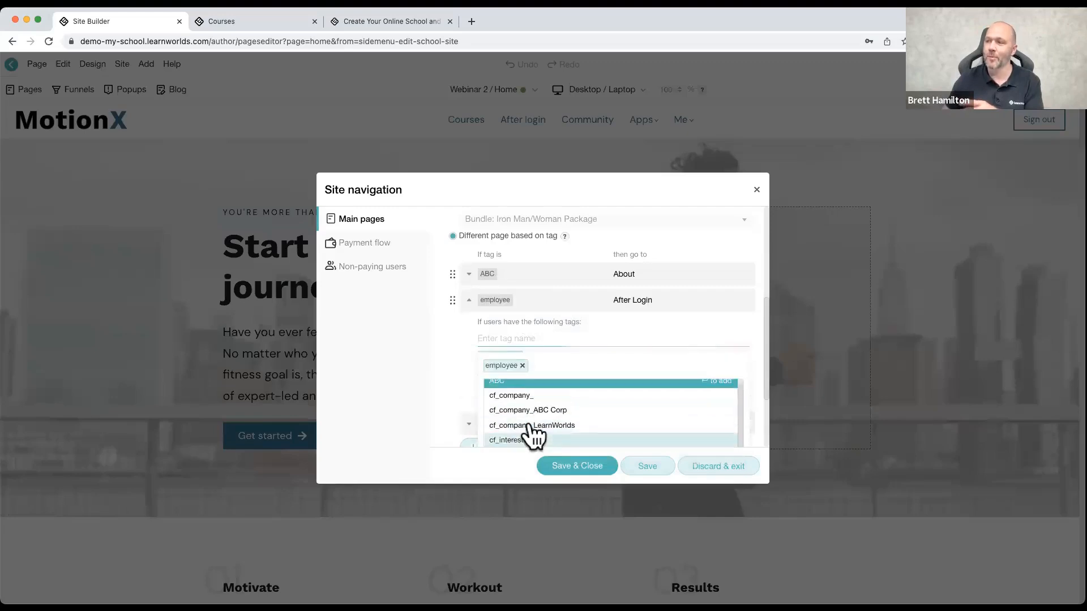
left_click(452, 346)
left_click(497, 390)
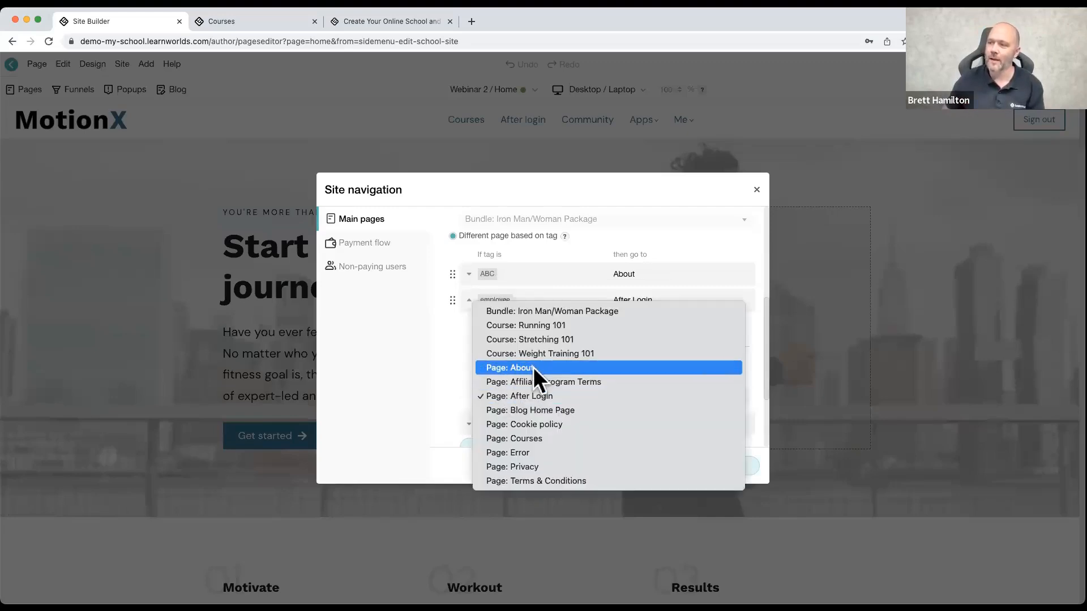
left_click(541, 395)
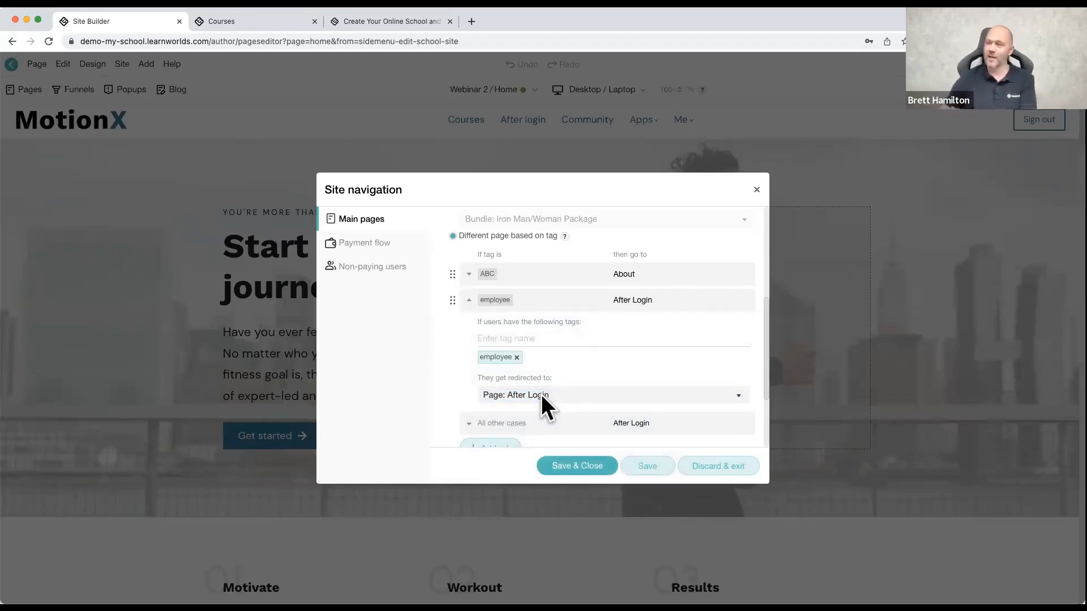
Step: View the payment flow options, and try redirecting non-paying users after login, viewing the selectable destination pages
left_click(373, 249)
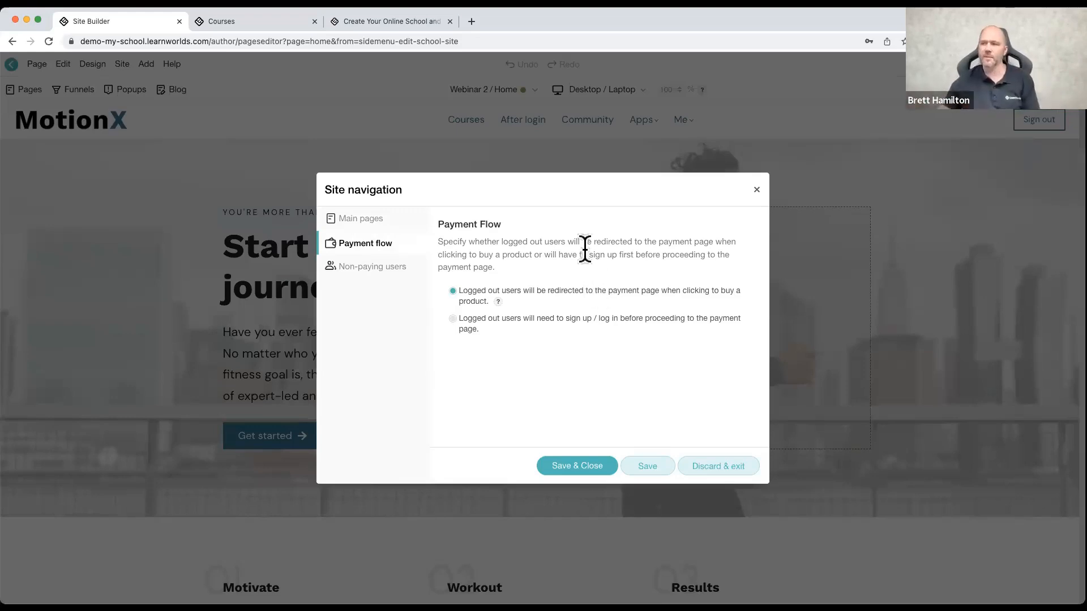
left_click(369, 270)
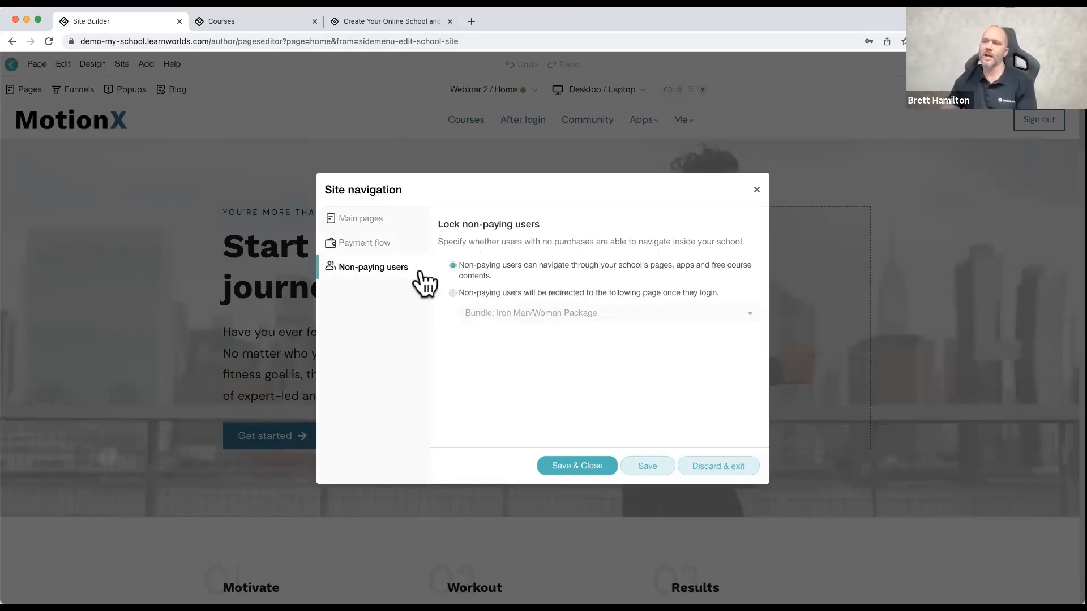
left_click(452, 293)
left_click(516, 317)
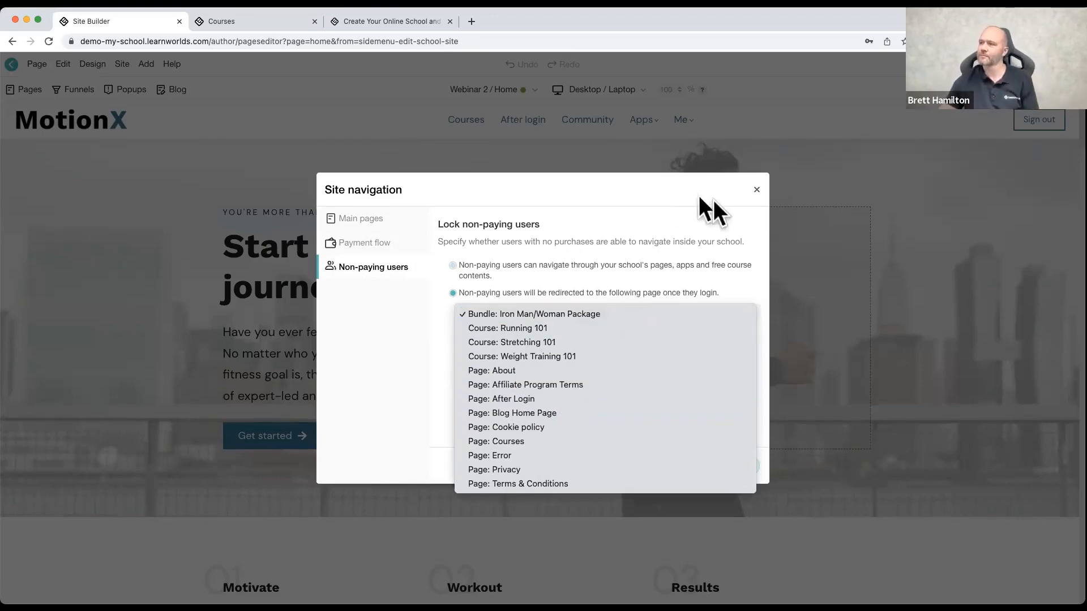
Step: Close the Site navigation settings and discard the changes
left_click(756, 190)
left_click(756, 190)
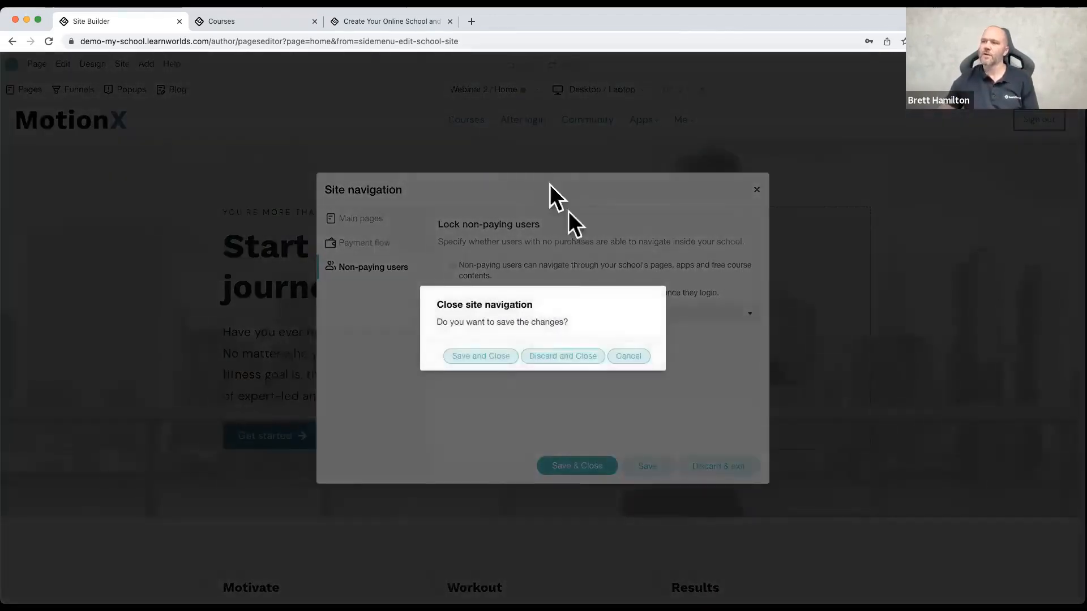
left_click(577, 357)
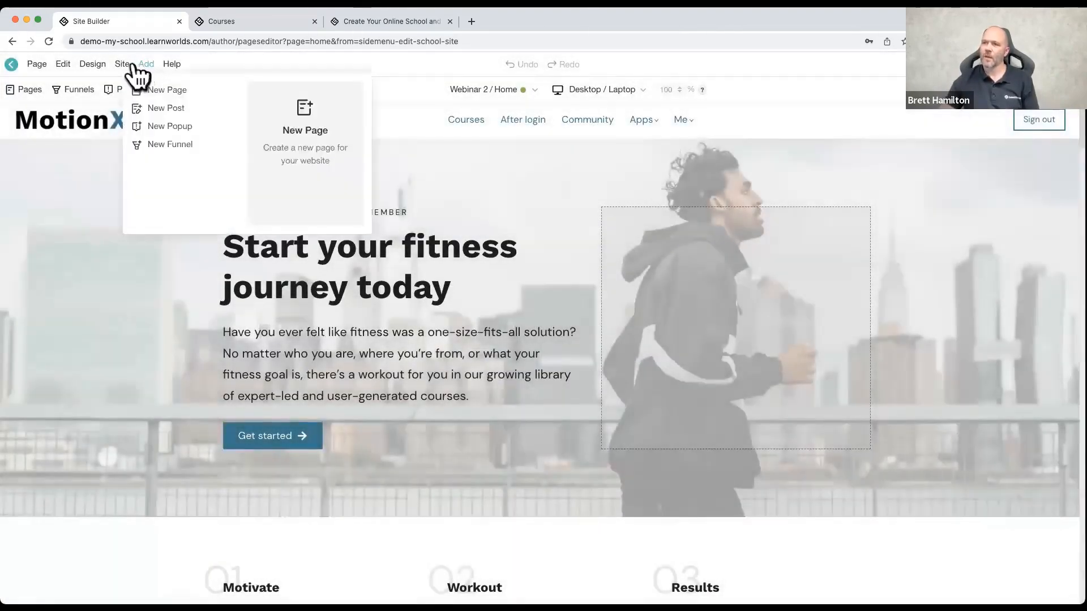
Step: Open the site custom code editor, view the logged-out head slot and the page custom code, and close the editor
mouse_move(123, 67)
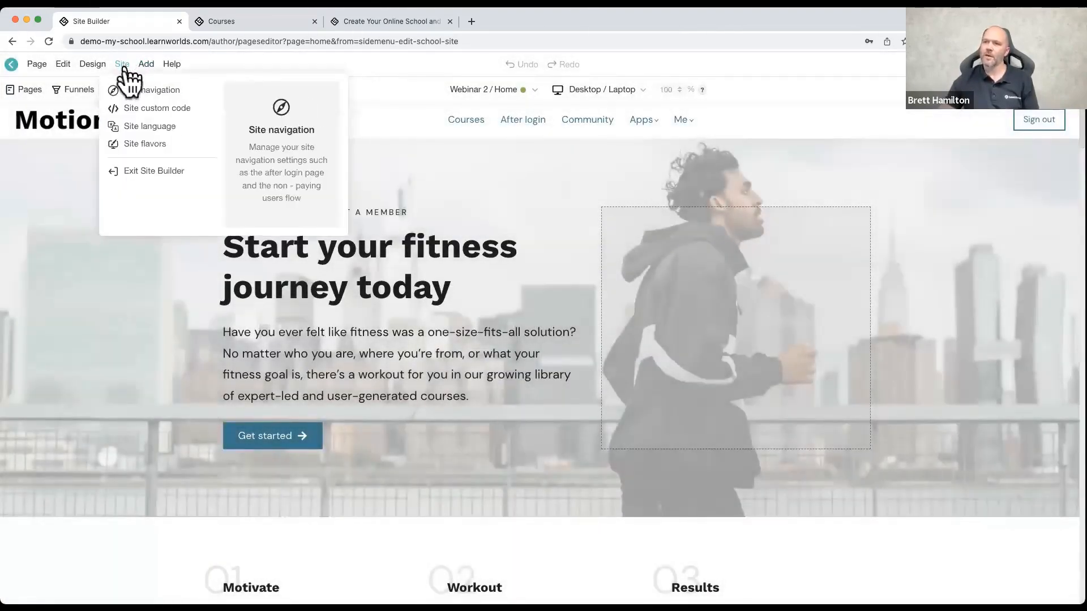
left_click(137, 112)
left_click(74, 417)
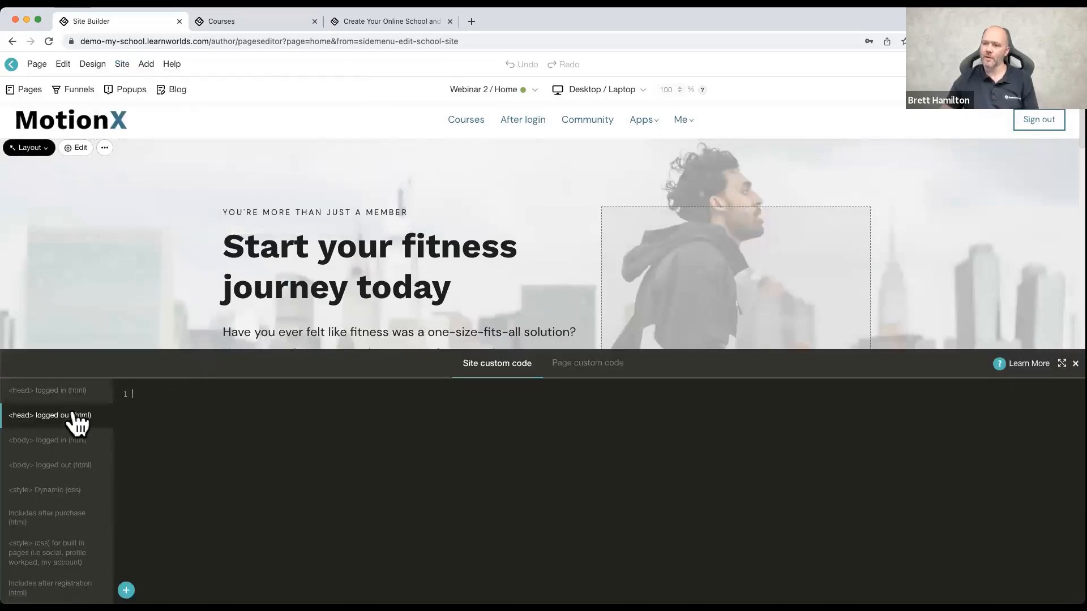
left_click(575, 372)
left_click(499, 371)
left_click(1074, 364)
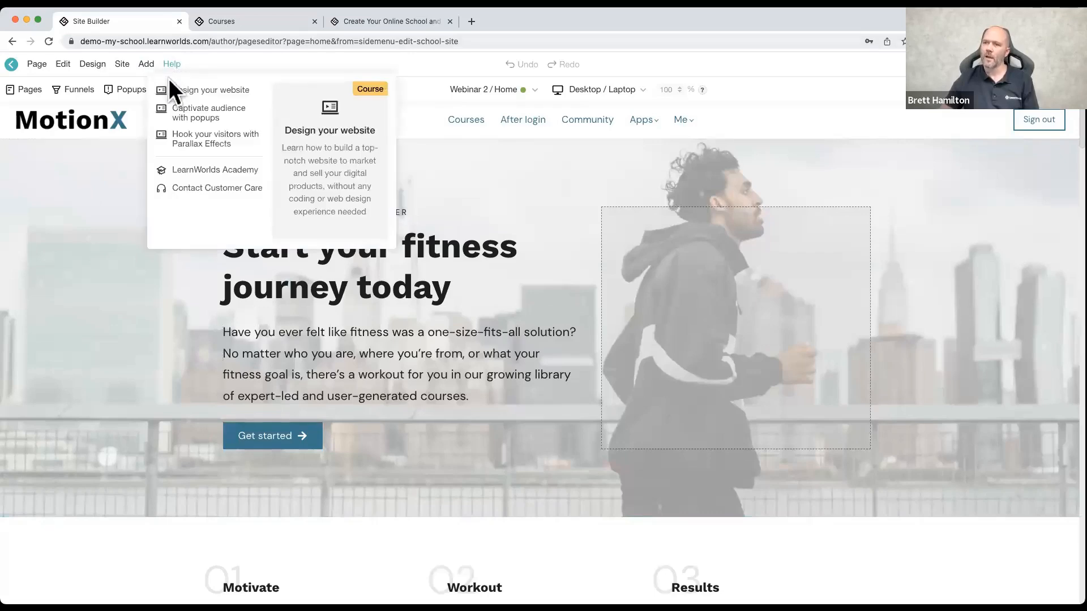
Step: View the site's page categories and open the Sell a course funnel from the funnels list
mouse_move(79, 152)
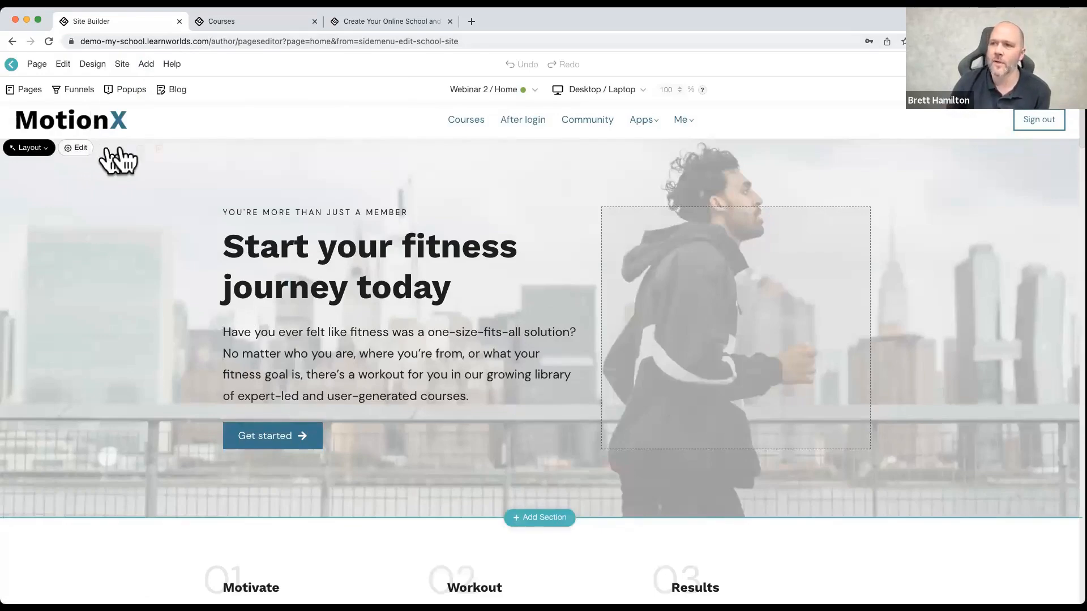
left_click(29, 89)
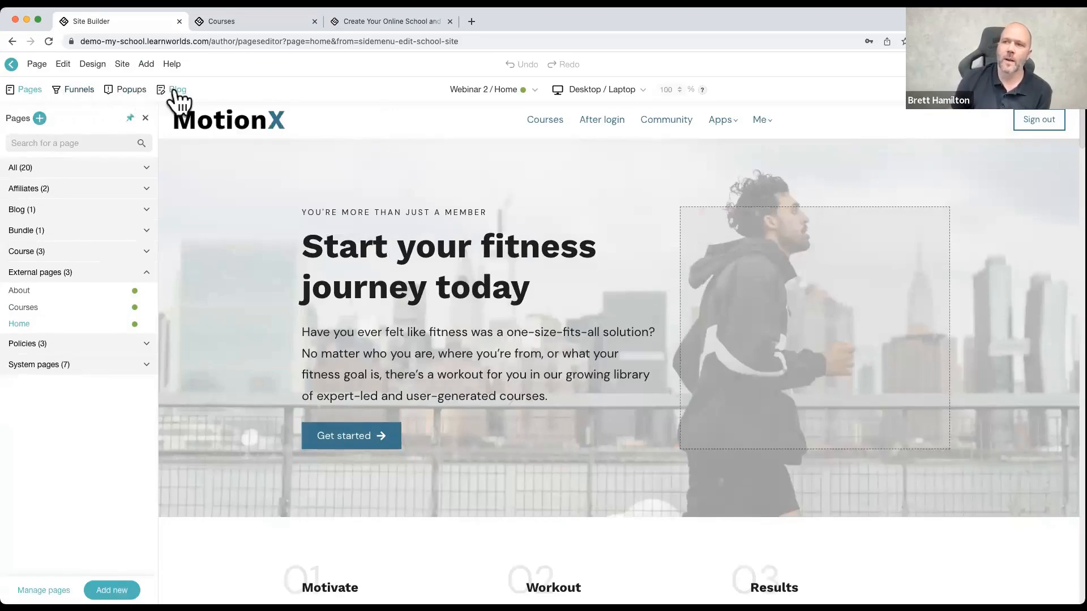
left_click(79, 90)
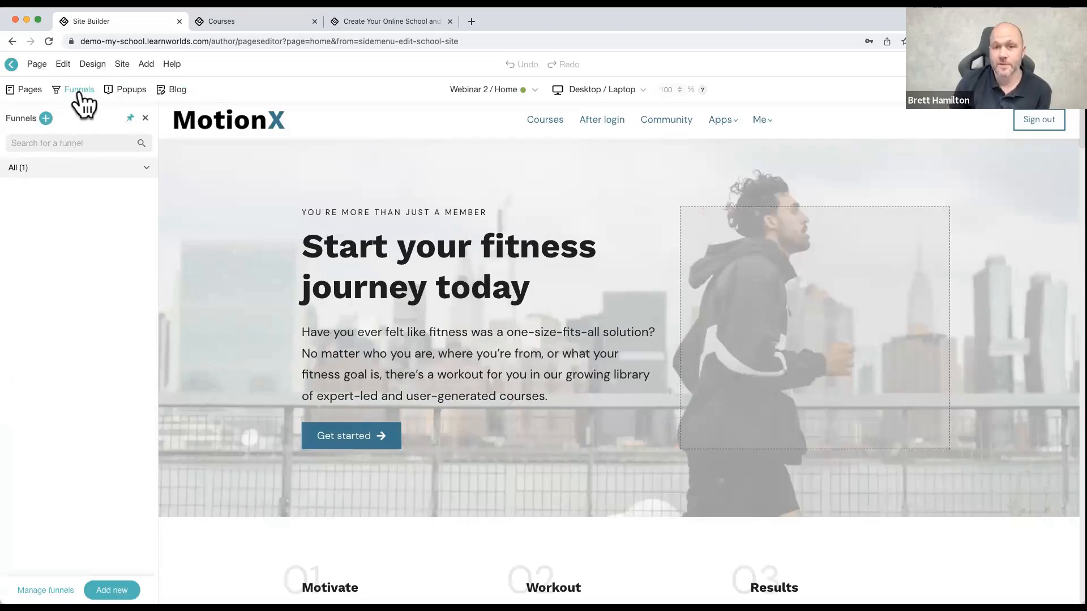
left_click(65, 186)
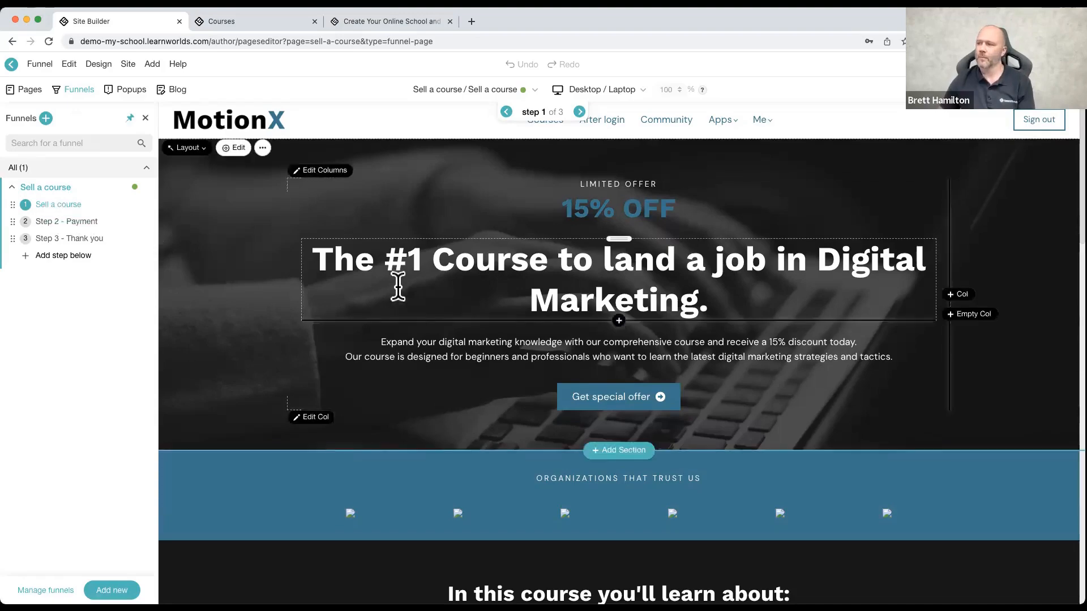
Step: Examine the Sell a course funnel's first page, its Step 2 - Payment page and its Step 3 - Thank you page
scroll(395, 283, "down", 5)
scroll(382, 283, "down", 5)
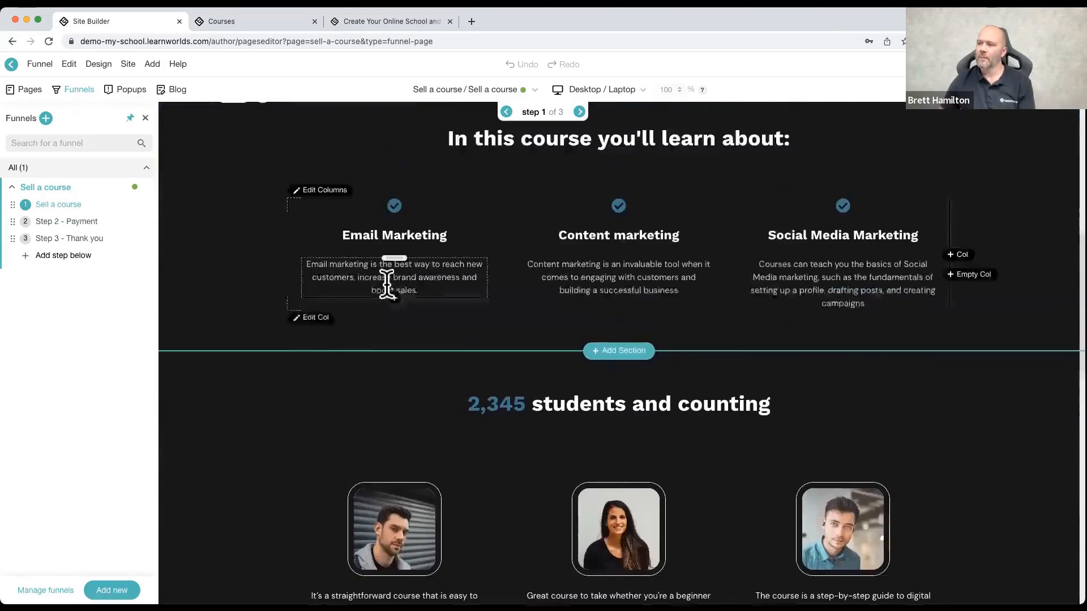
scroll(386, 283, "up", 10)
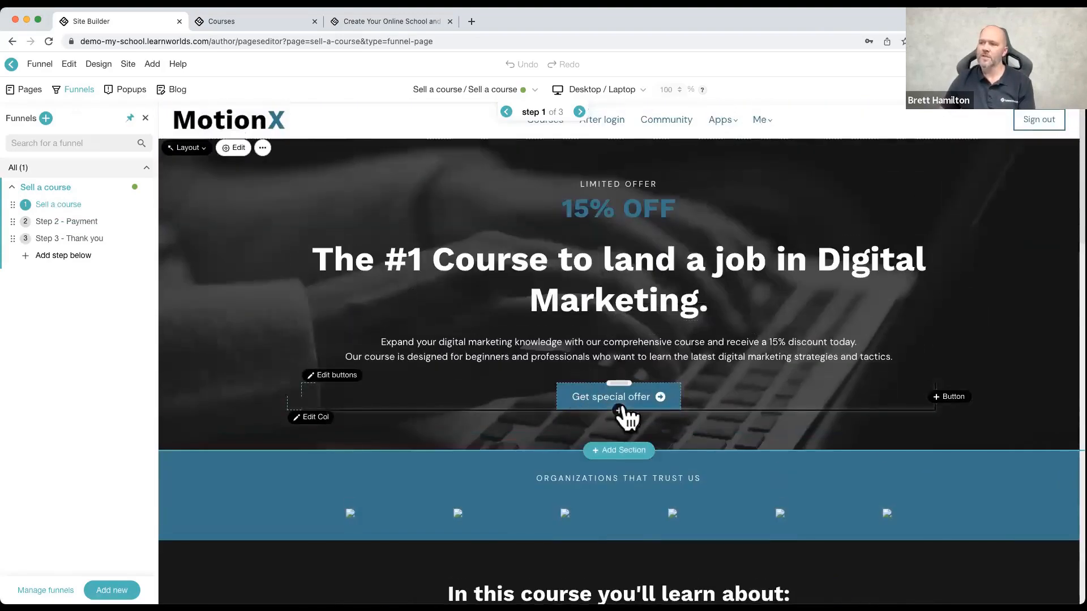
left_click(100, 226)
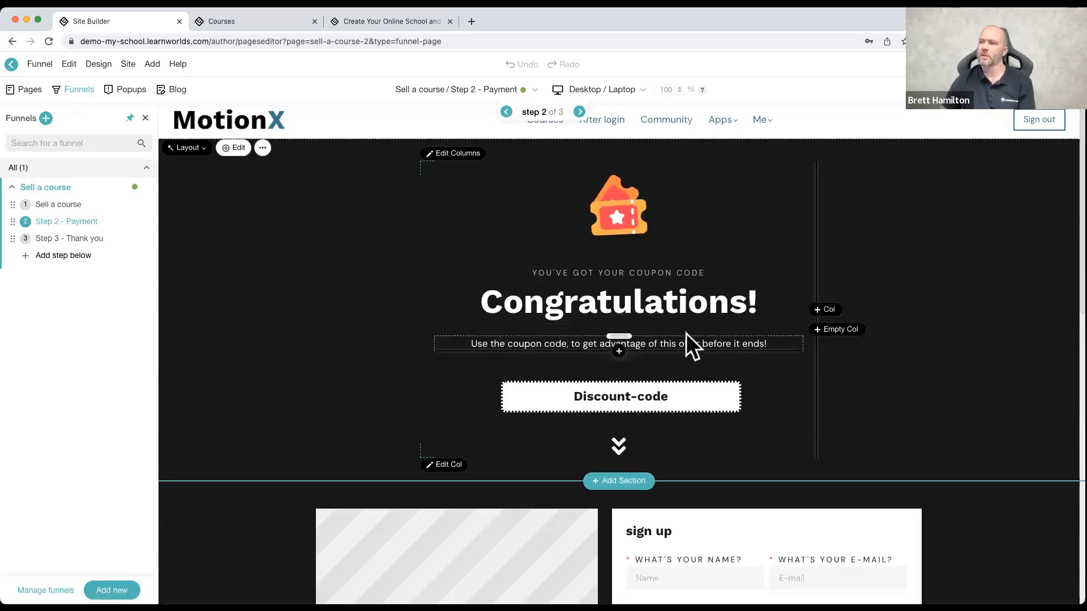
scroll(635, 338, "down", 7)
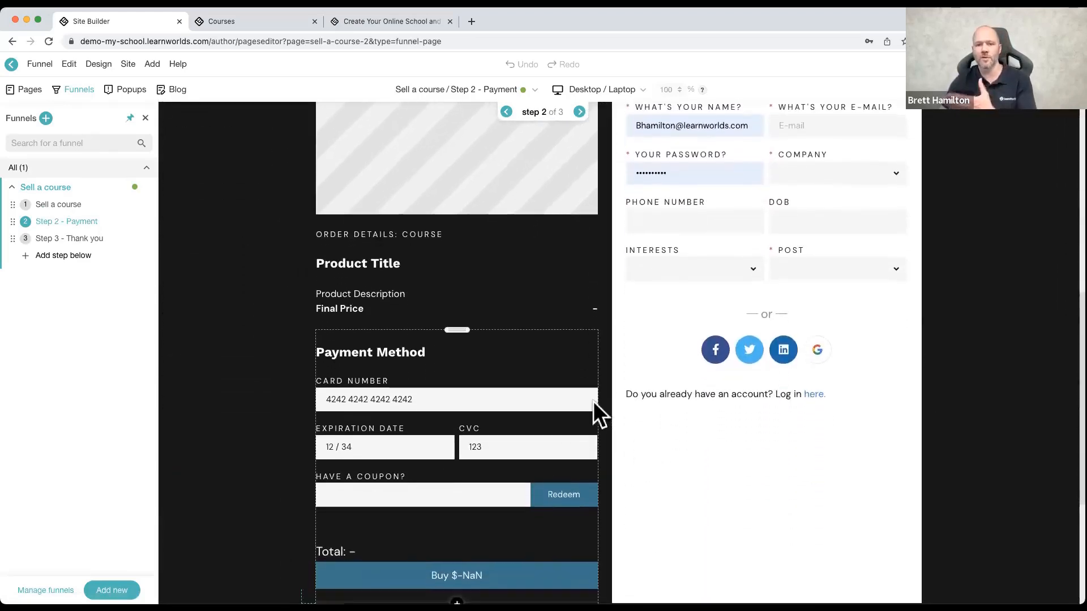
scroll(543, 385, "up", 8)
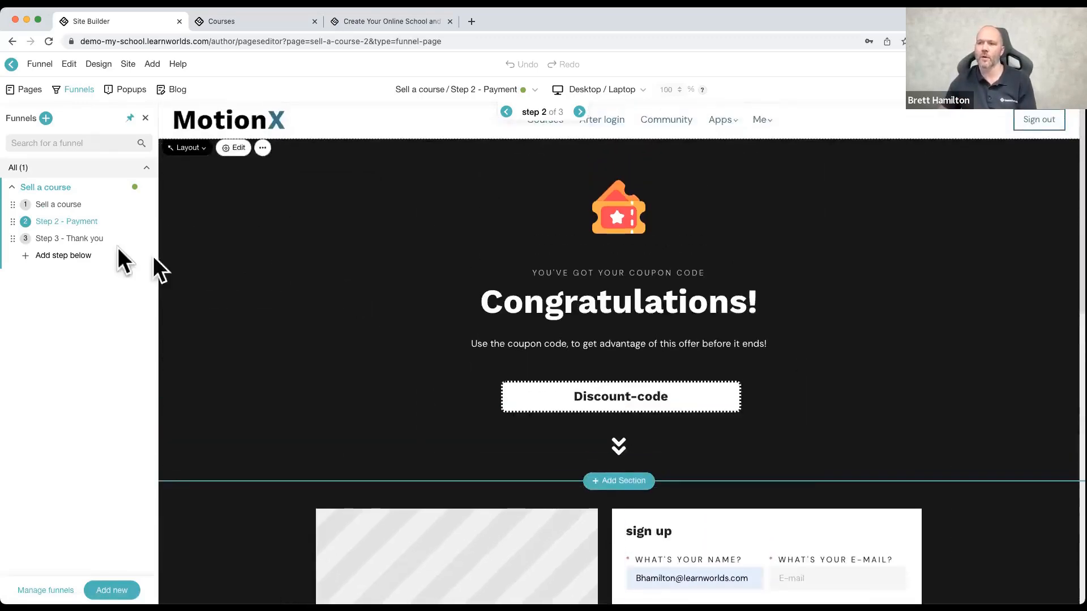
left_click(90, 237)
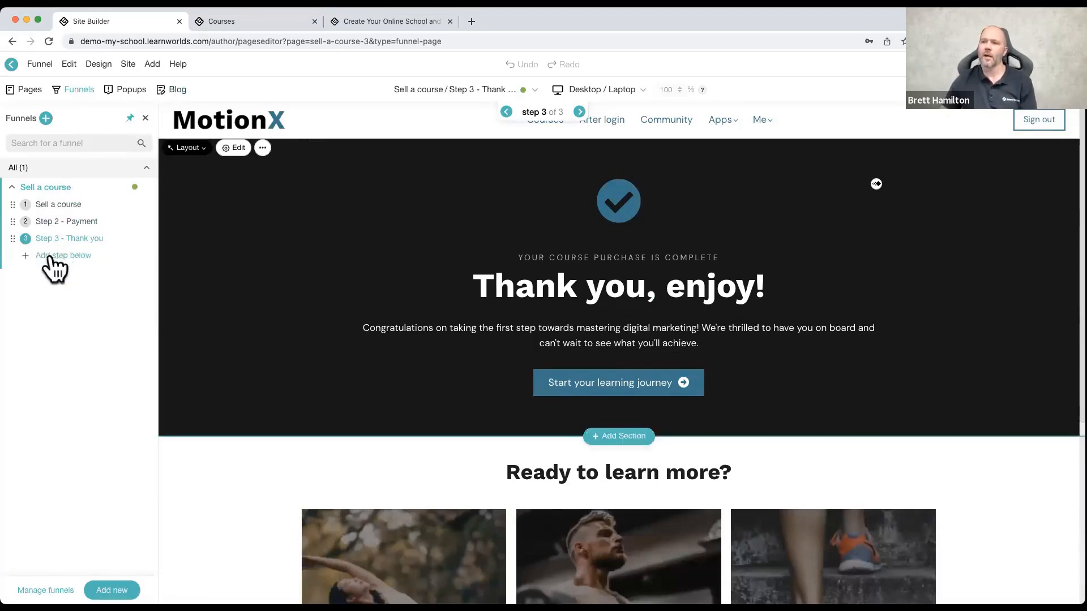
Step: Start creating a funnel and view the templates in each category from Ebook Lead Magnet to Webinar Registration
left_click(41, 169)
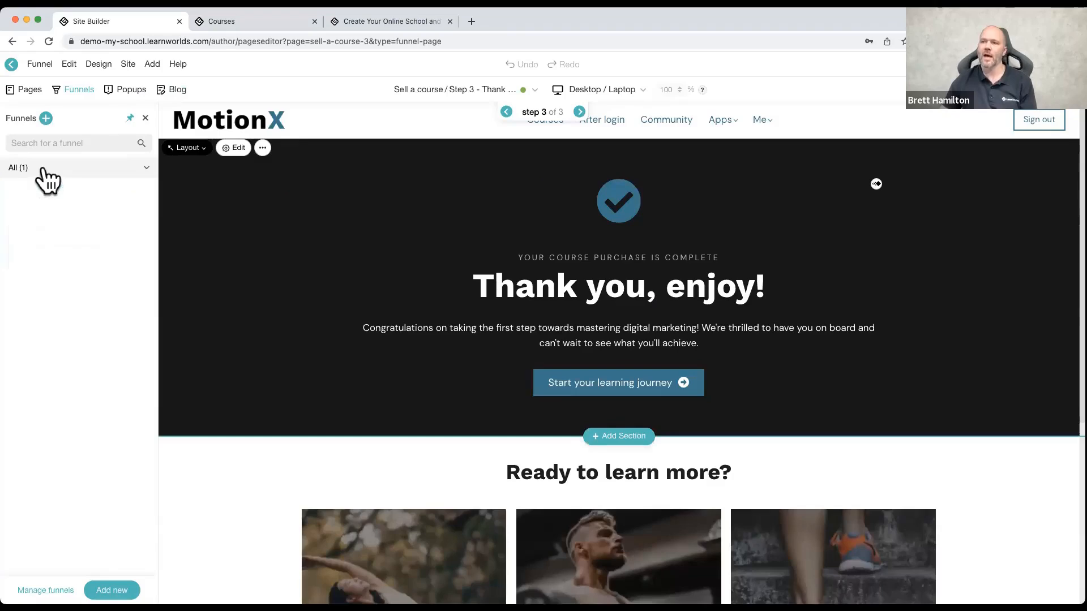
left_click(43, 170)
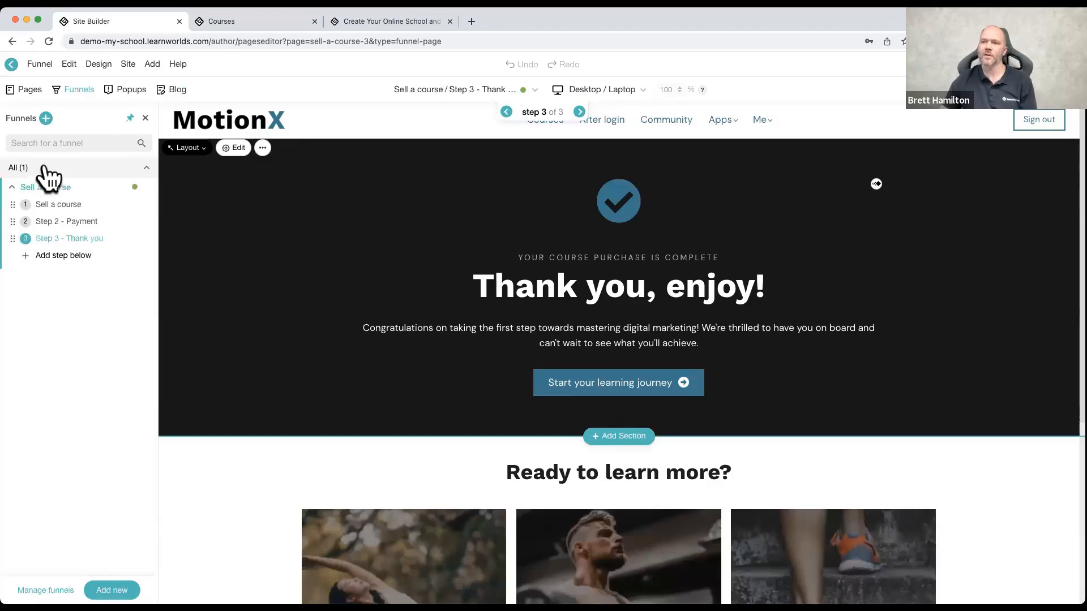
left_click(47, 118)
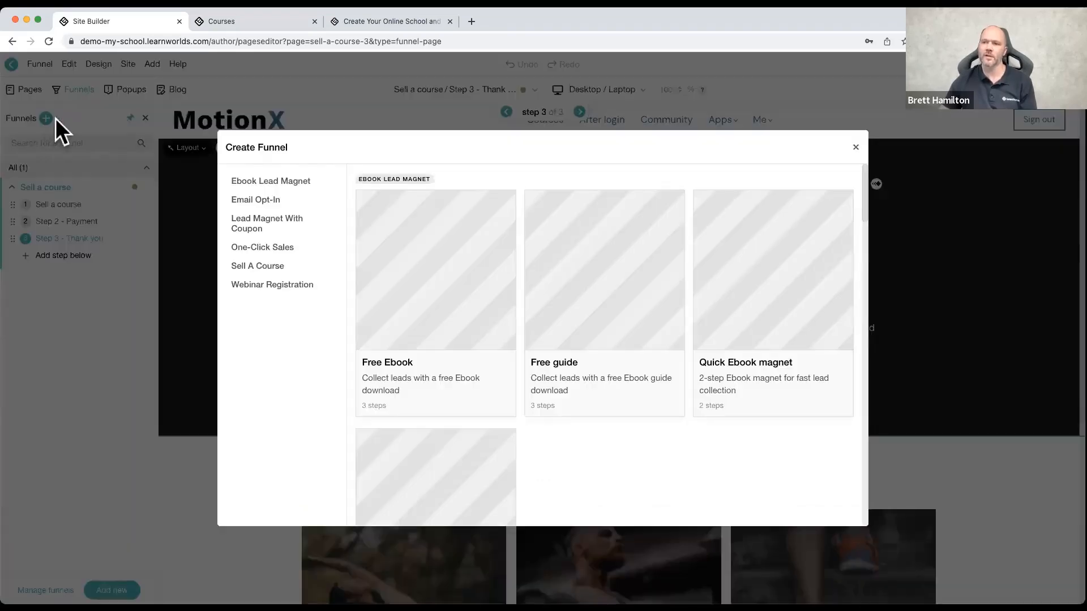
left_click(253, 183)
left_click(256, 201)
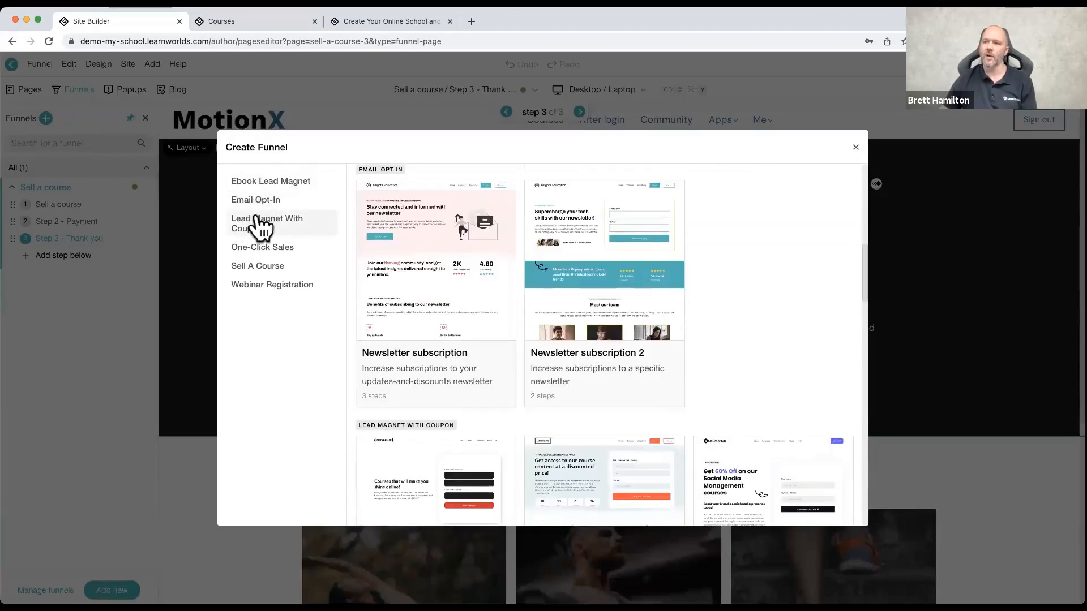
left_click(258, 229)
left_click(261, 246)
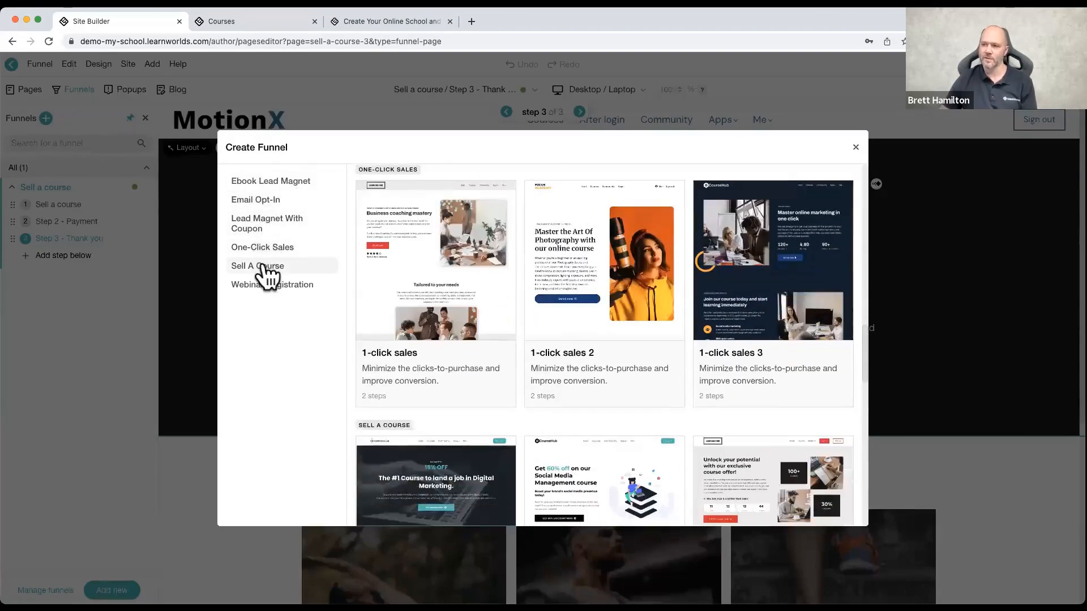
left_click(266, 267)
left_click(273, 286)
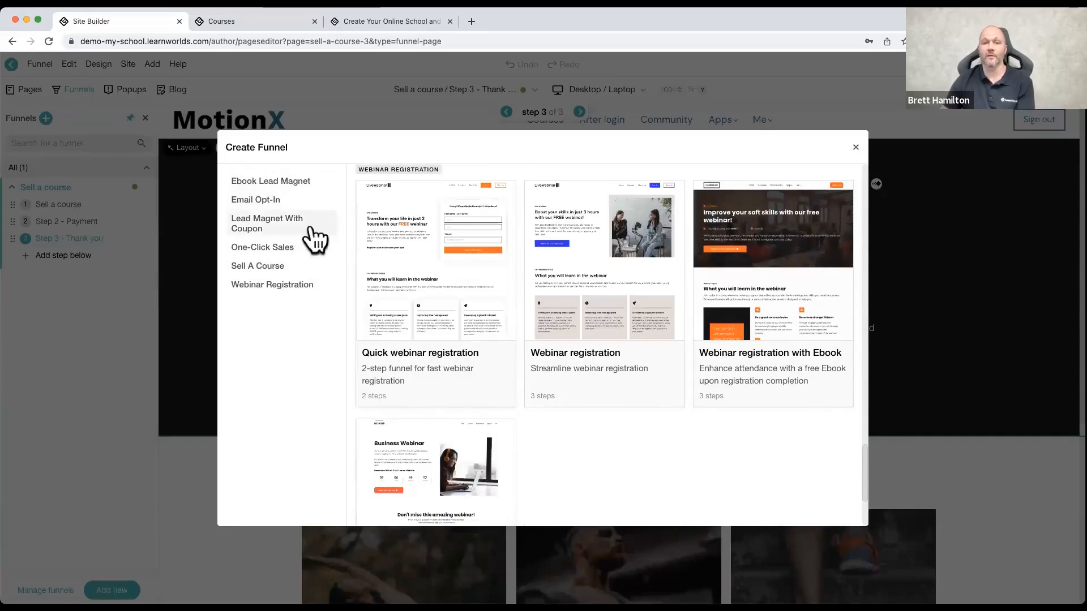
Step: Close the funnel templates and the funnels list, and view all popups in the school's popups list
left_click(856, 148)
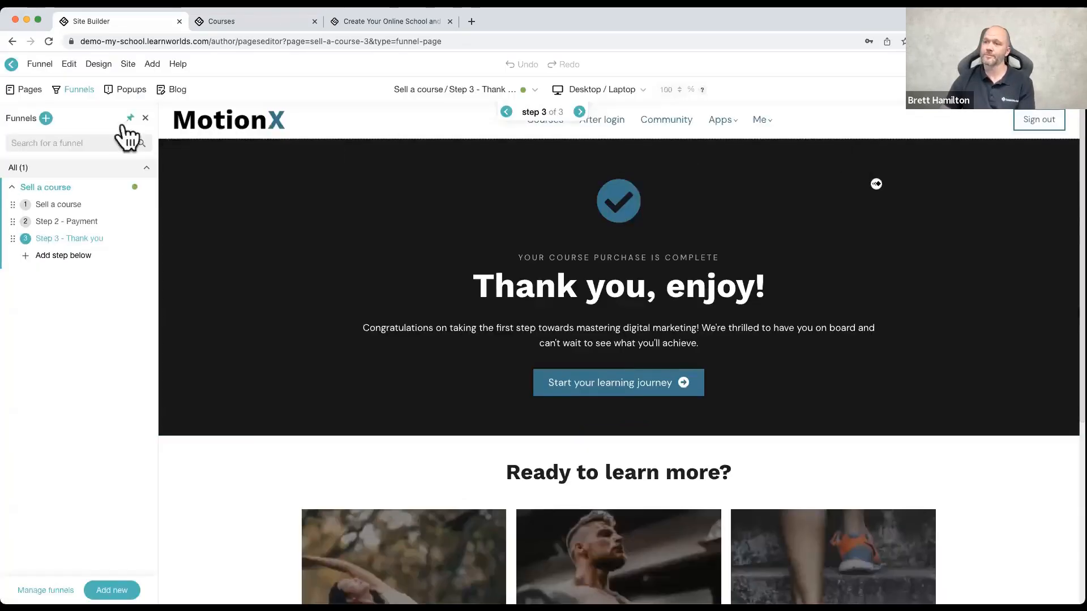
left_click(148, 118)
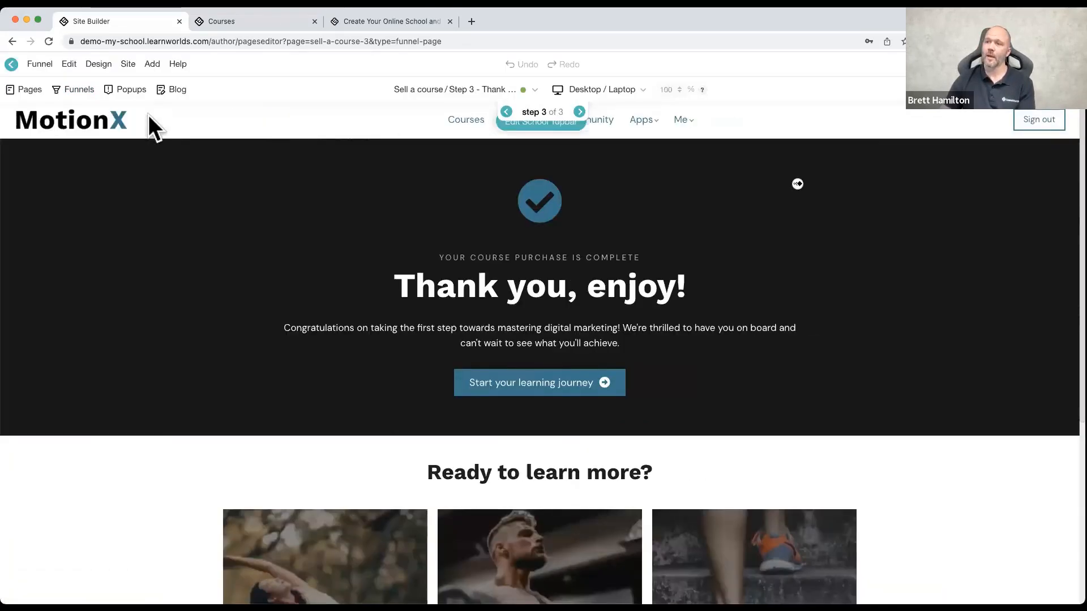
left_click(130, 92)
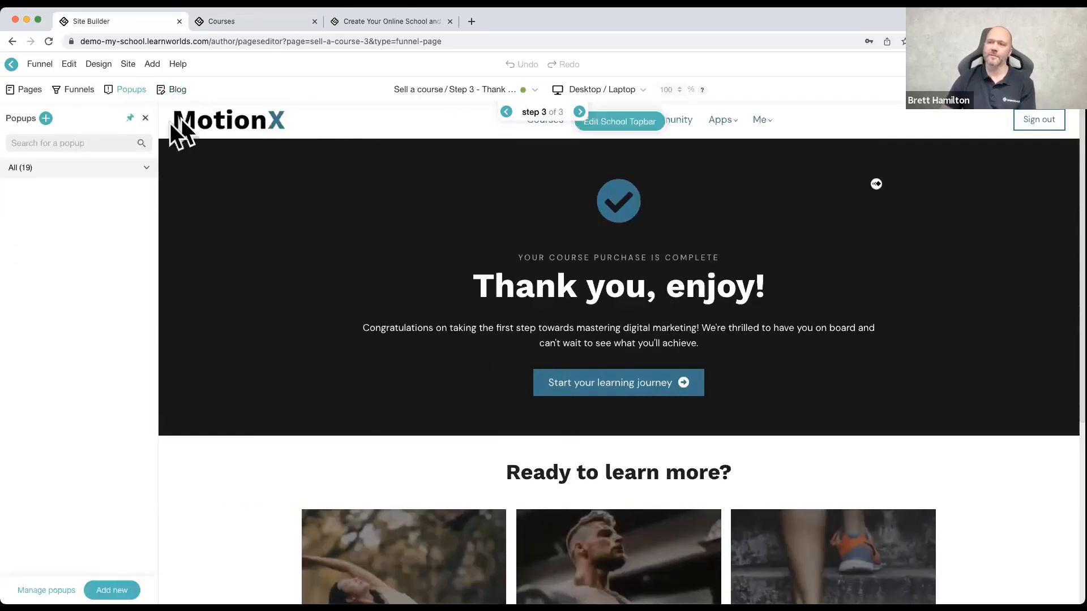
left_click(103, 166)
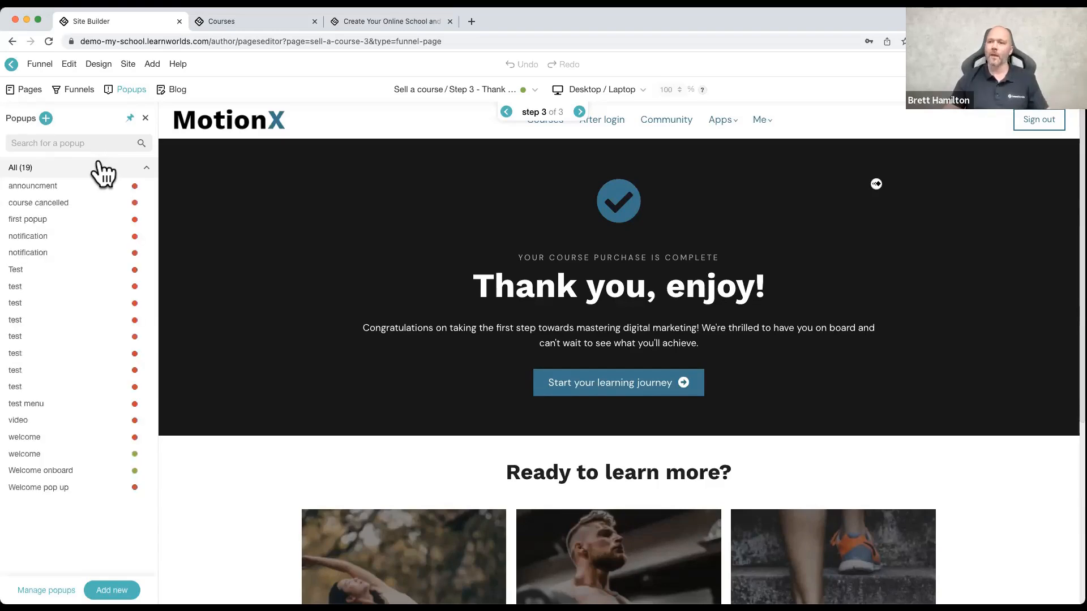
Step: Start creating a popup and view the Exit-Intent, Welcome User and Video Popup templates
left_click(46, 118)
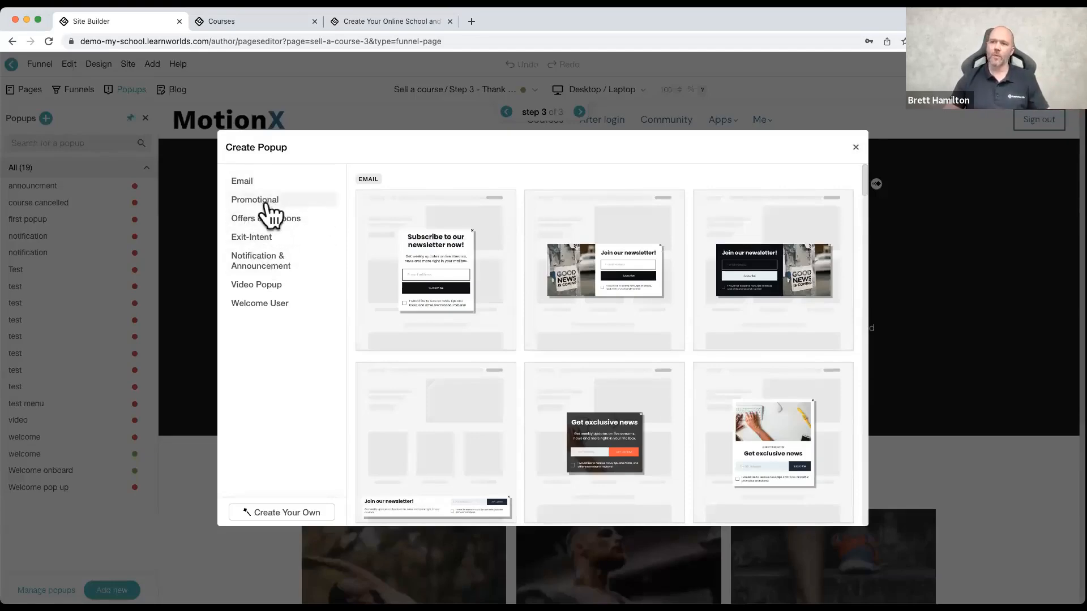
left_click(276, 237)
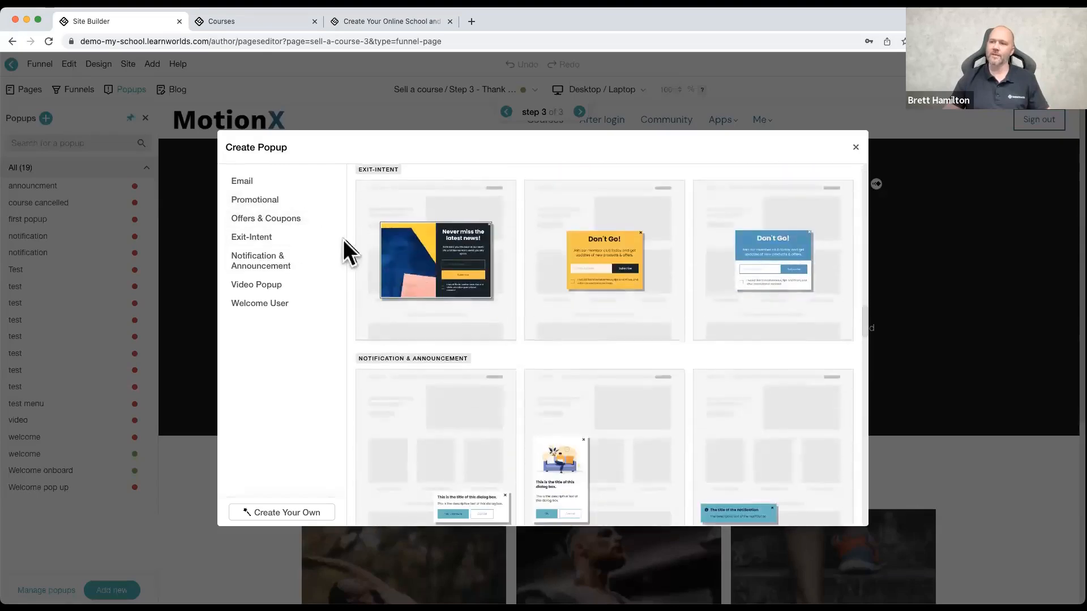
left_click(270, 304)
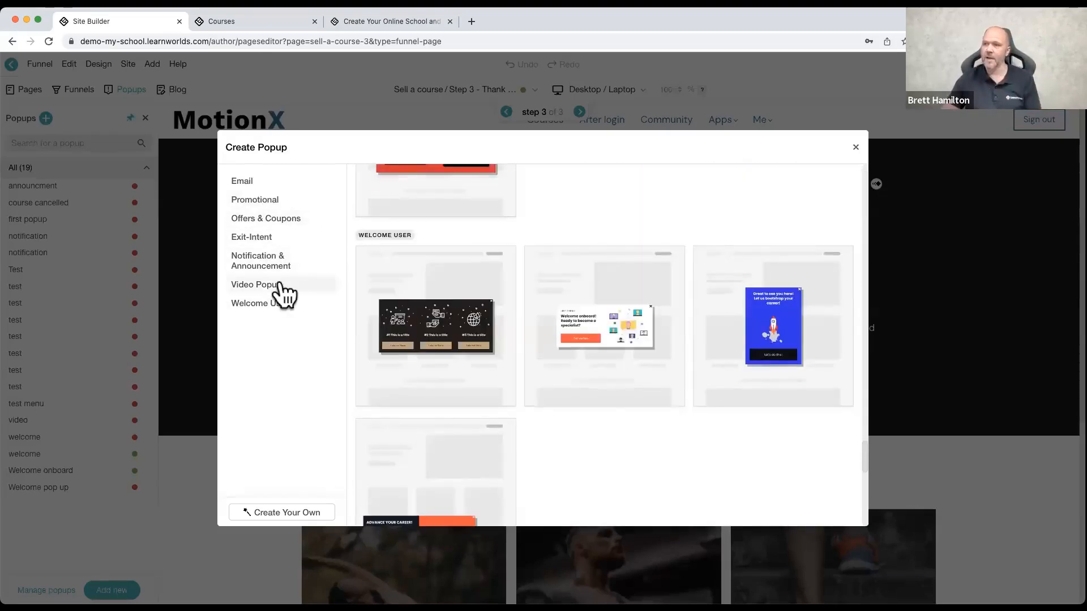
left_click(286, 295)
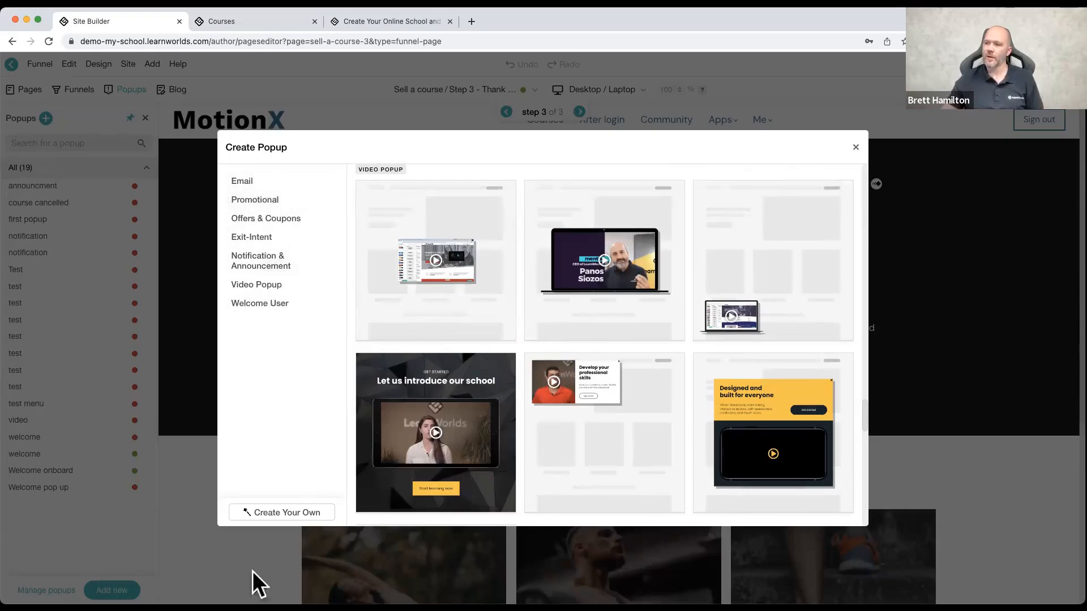
Step: Create a popup named "build your own" from the blank centered layout with two columns above a full-width row
left_click(271, 514)
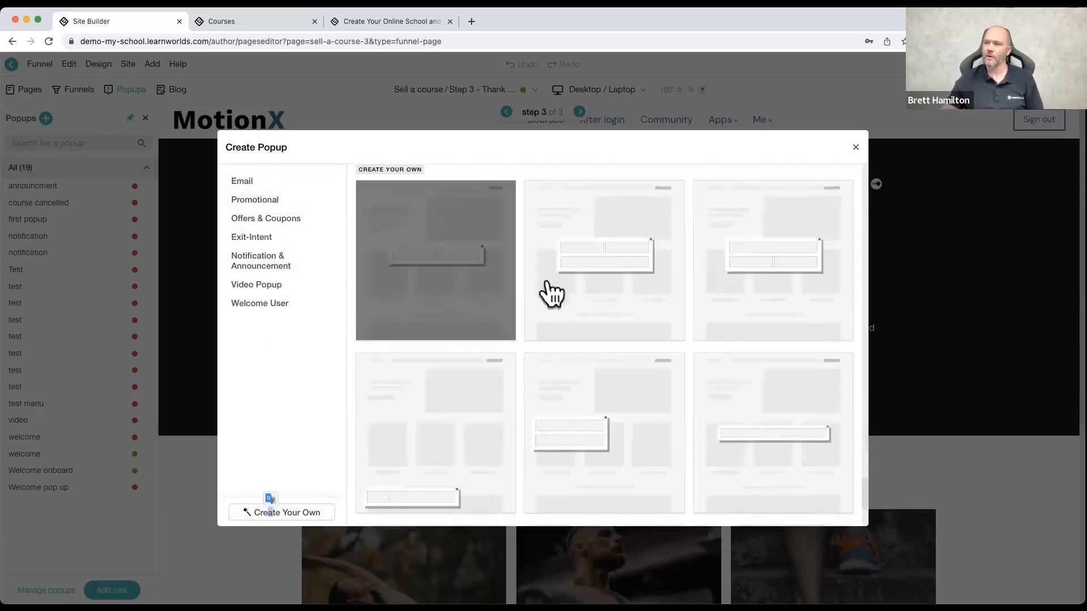
left_click(559, 289)
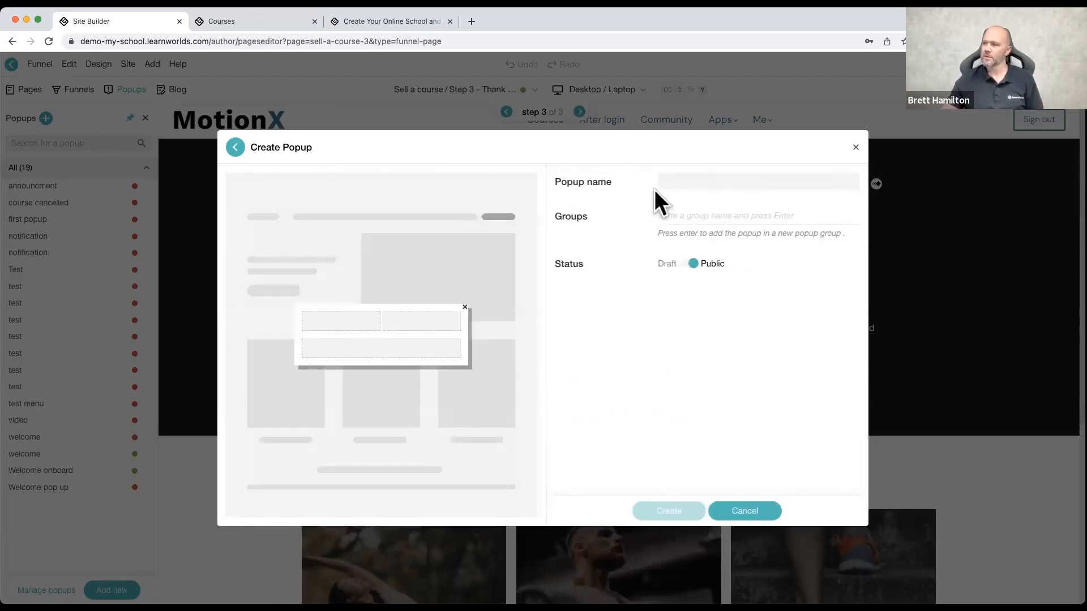
type("build your own")
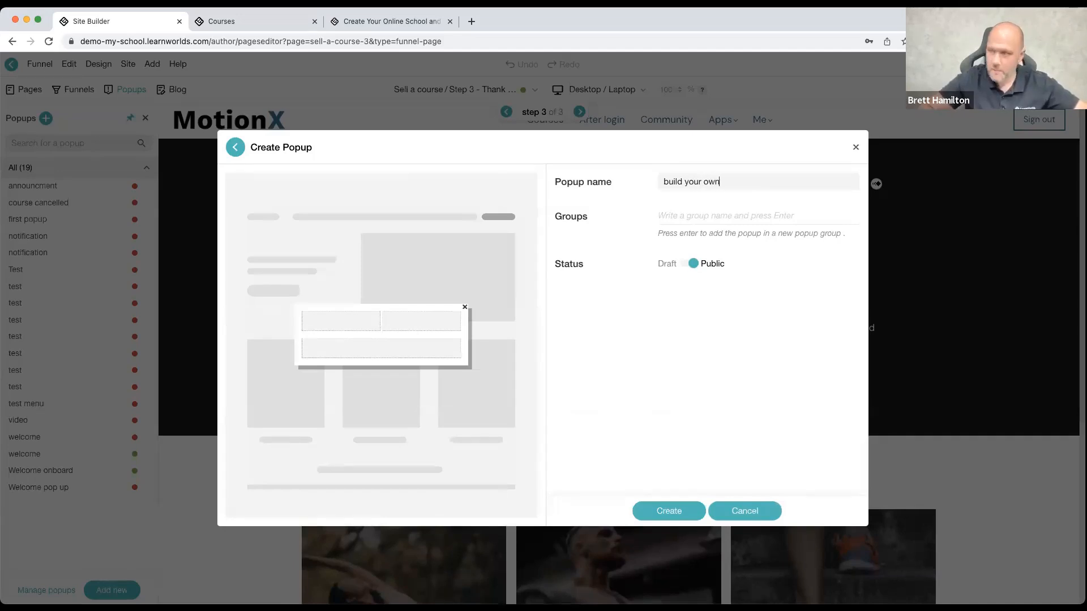
left_click(675, 513)
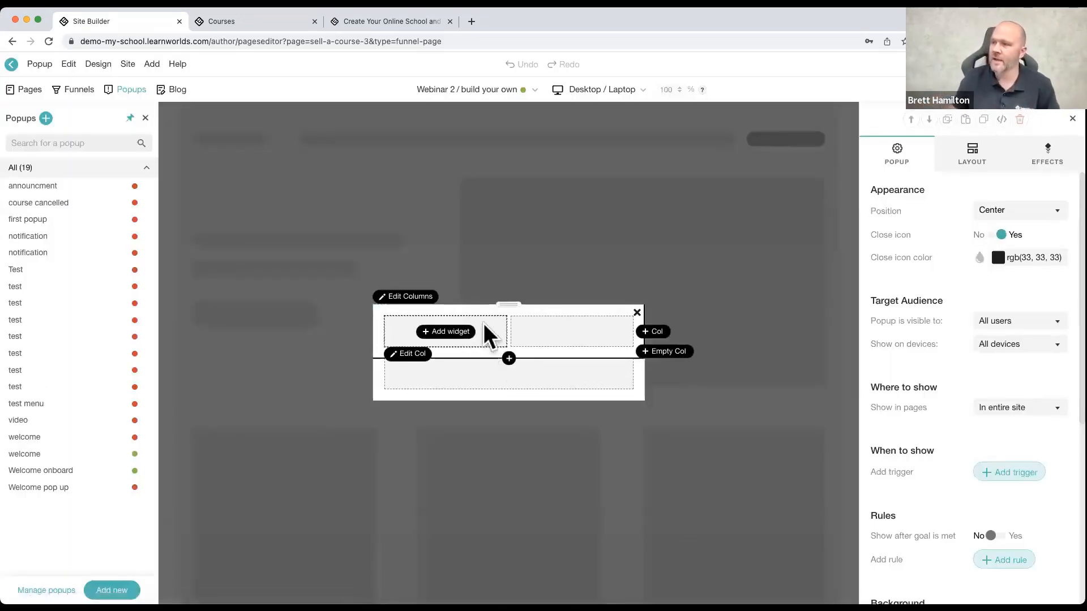
Step: Add an H1 normal heading to the popup's first column and the person-at-desk illustration to its second column
left_click(459, 330)
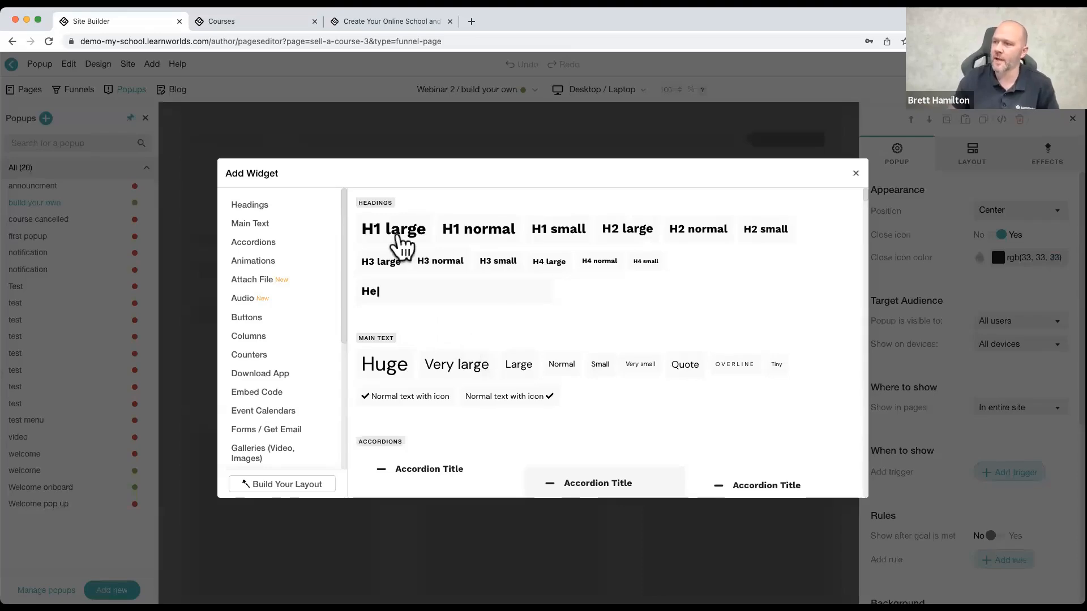
left_click(462, 231)
left_click(576, 330)
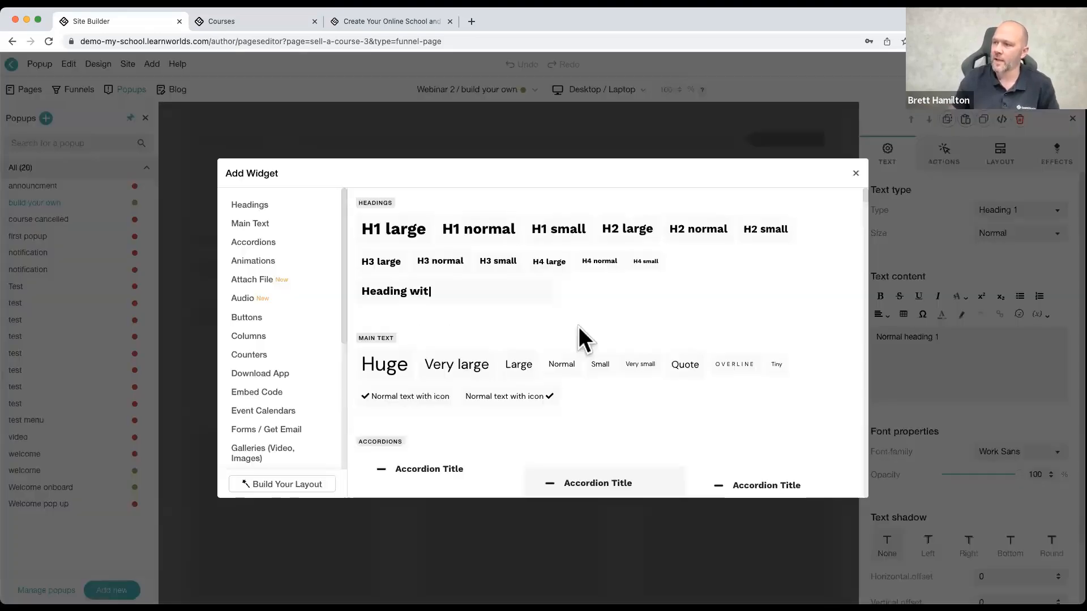
scroll(260, 403, "down", 2)
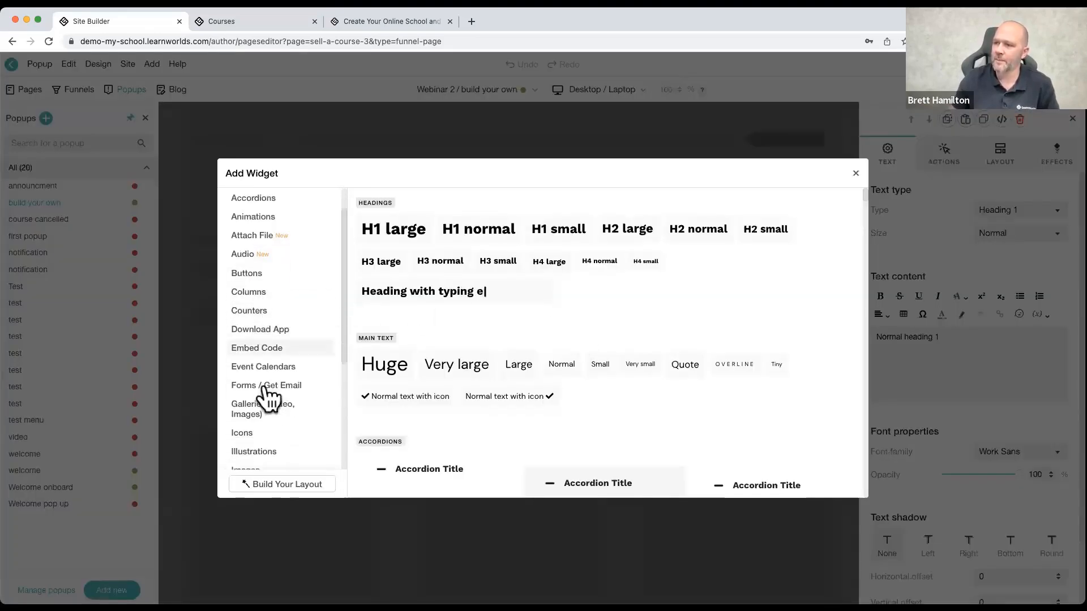
left_click(266, 389)
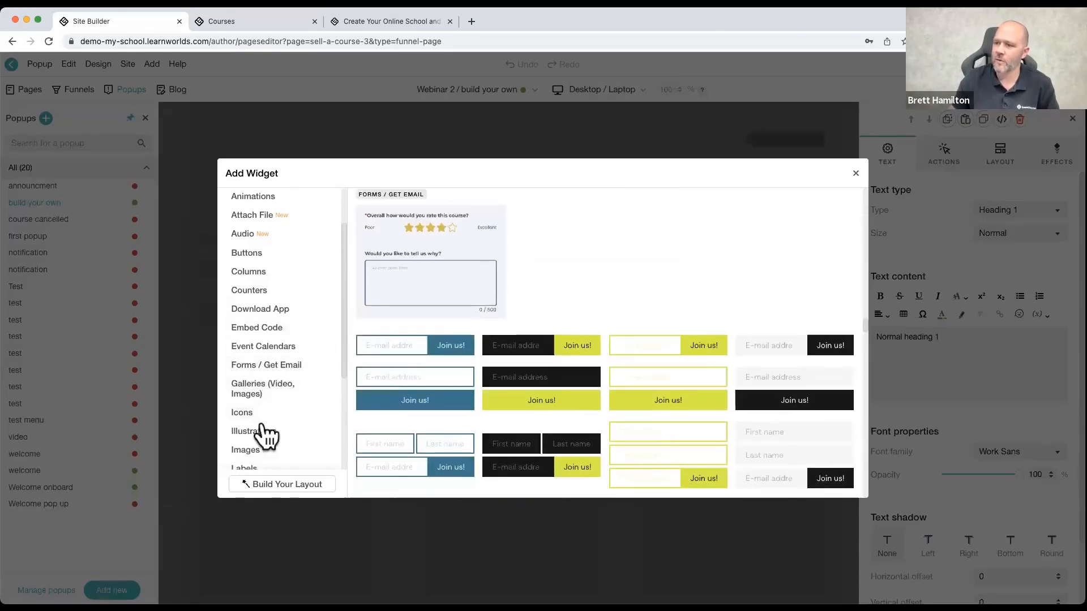
left_click(271, 434)
left_click(461, 260)
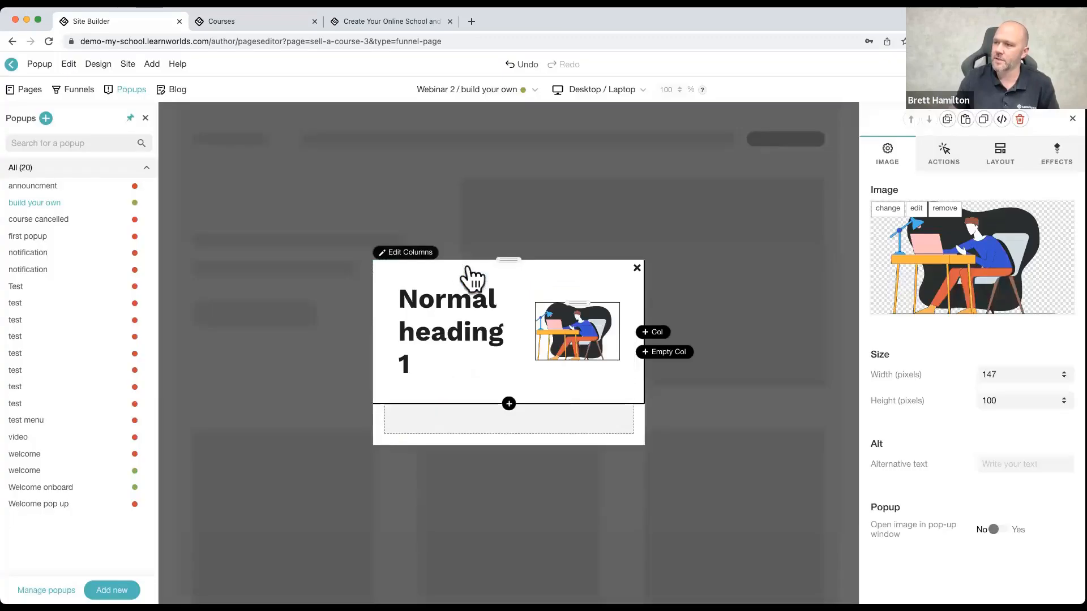
Step: Change the text type of the popup's heading to Heading 4
left_click(463, 327)
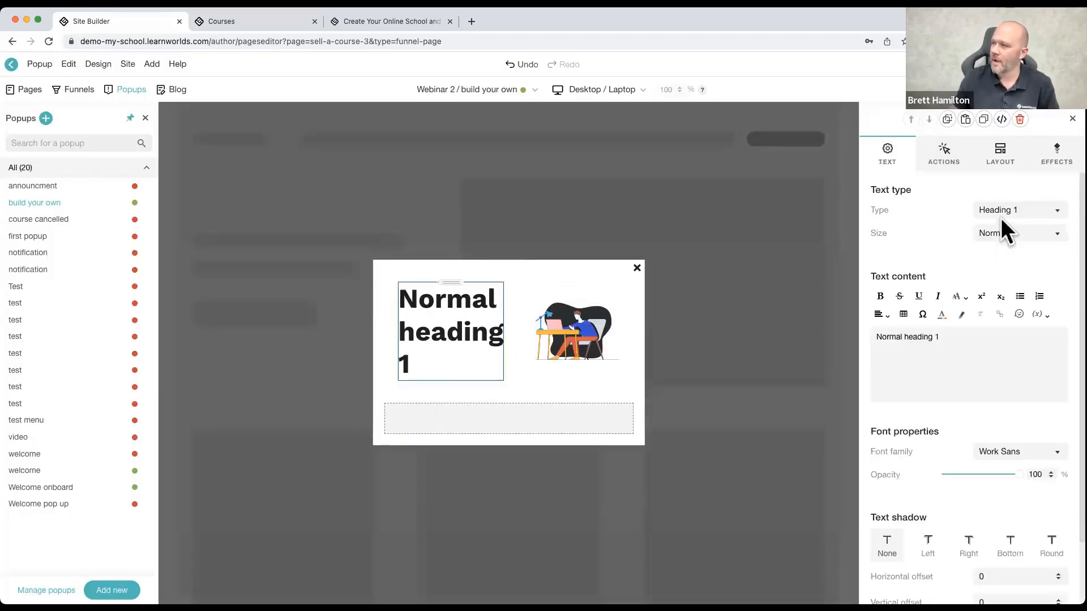
left_click(1041, 211)
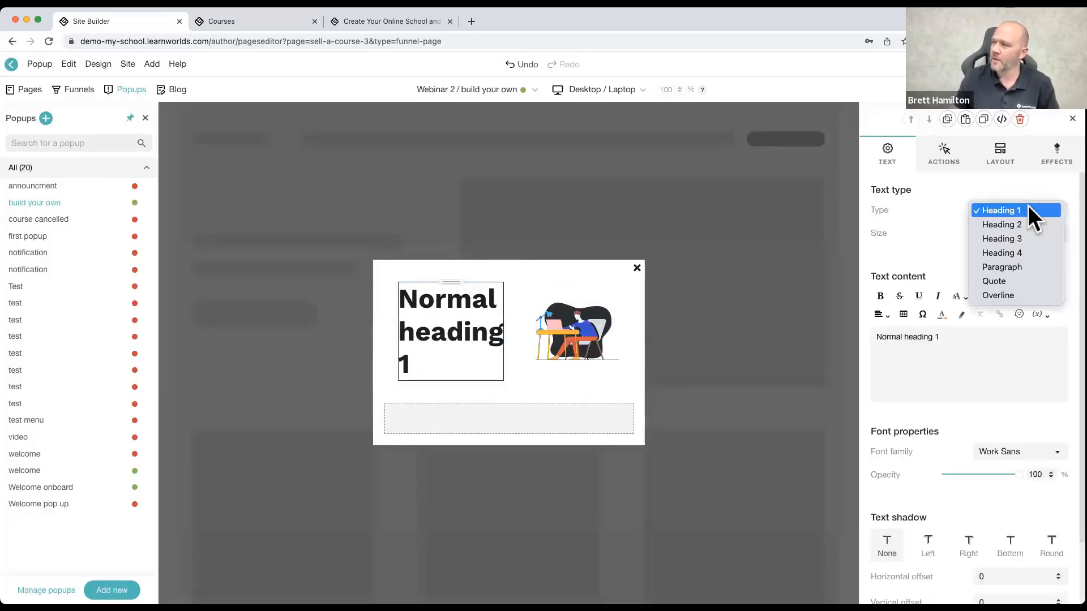
left_click(1020, 255)
Step: Add the rating-style form widget to the popup's empty lower row and assign New Form 44 as its marketing form
mouse_move(540, 396)
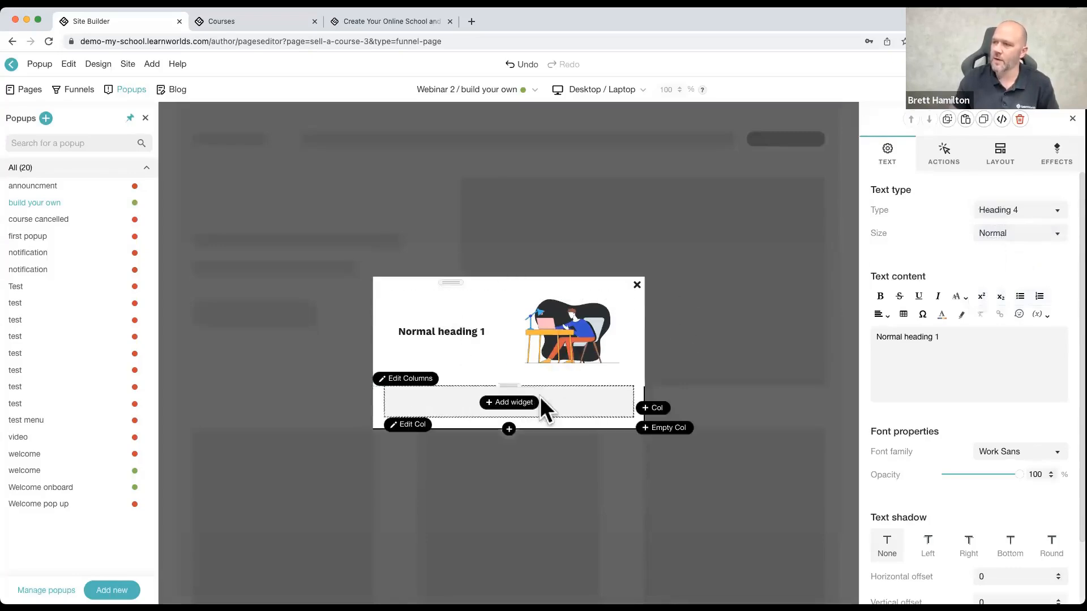
left_click(511, 402)
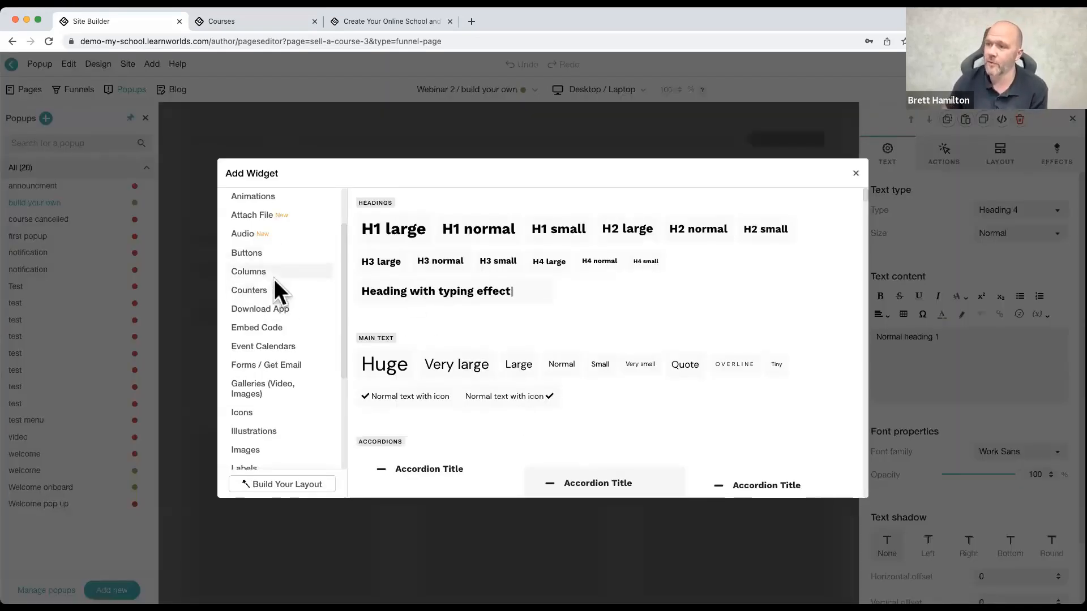
left_click(271, 369)
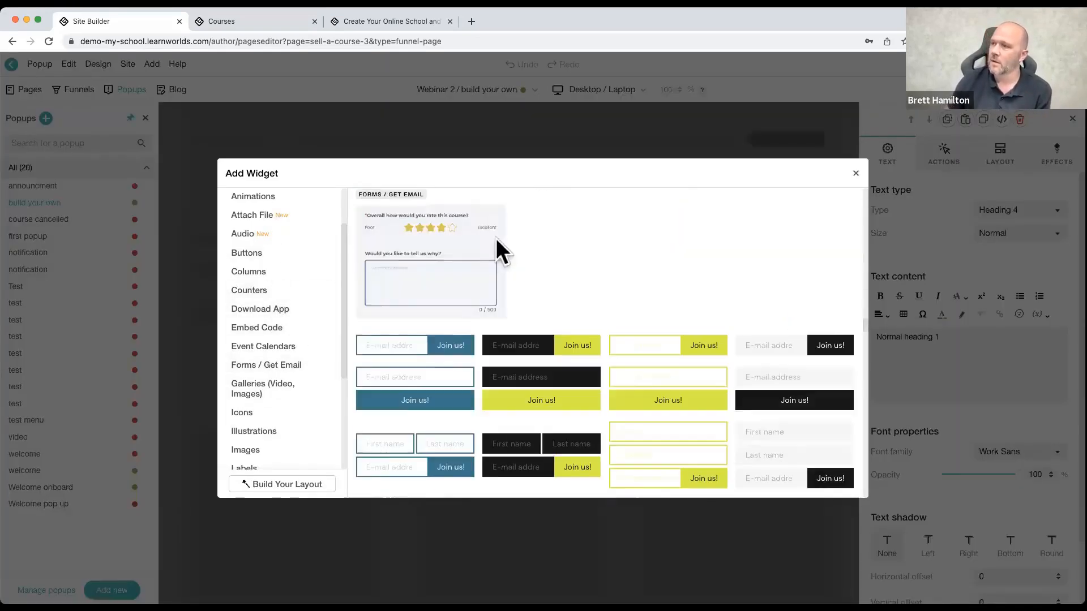
left_click(452, 272)
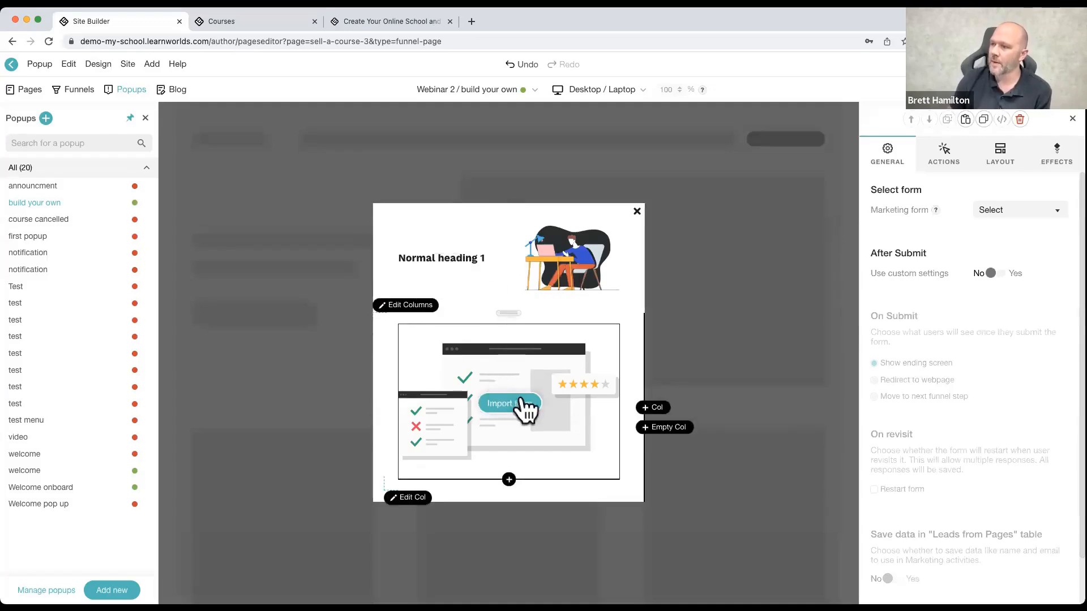
left_click(998, 213)
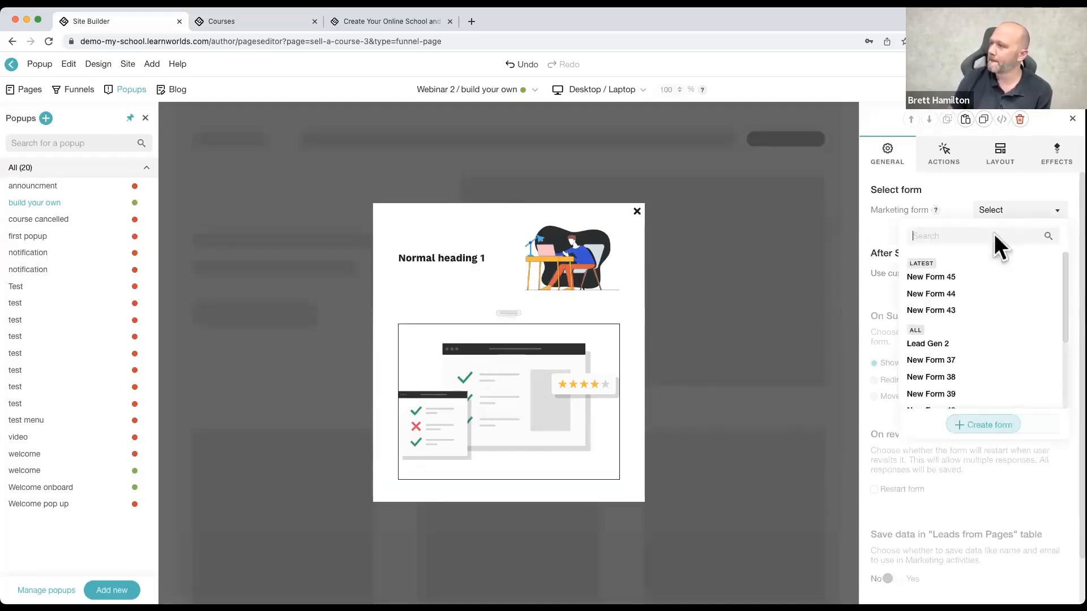
left_click(935, 295)
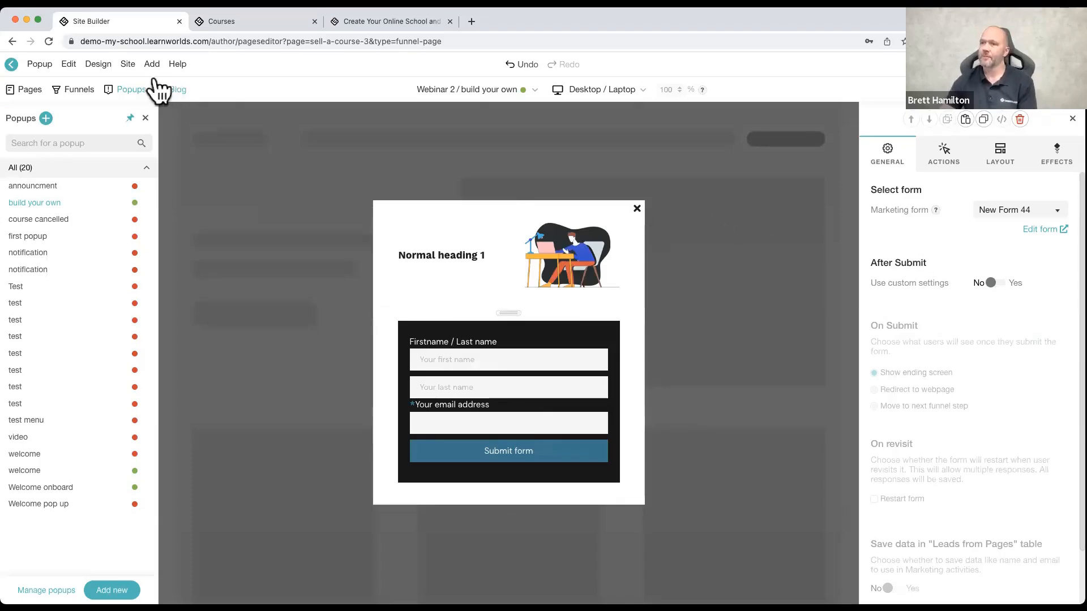
Step: Open the settings of the "build your own" popup
mouse_move(516, 93)
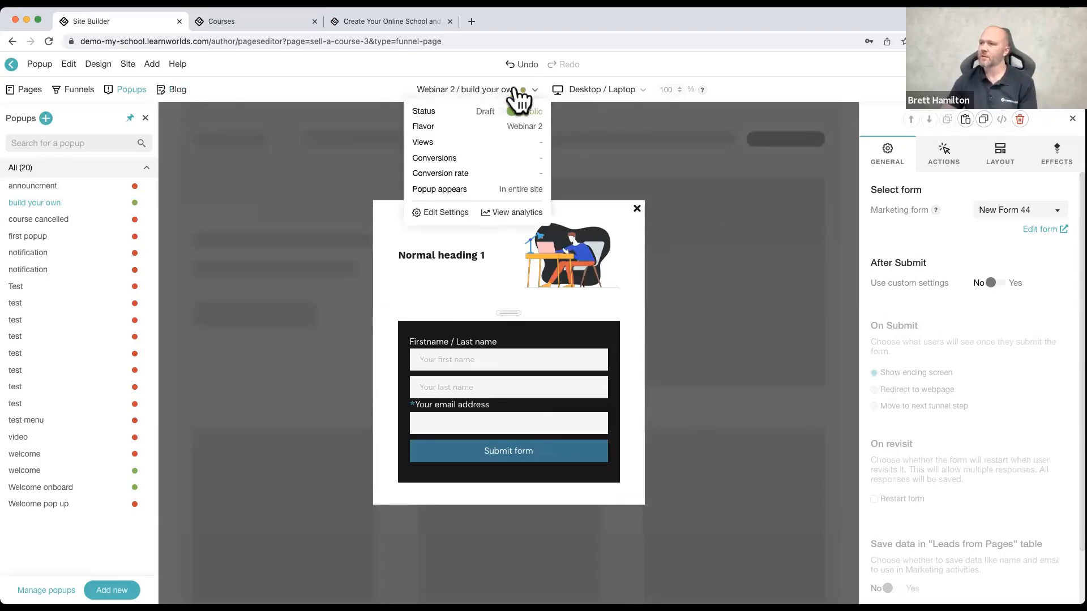
left_click(446, 212)
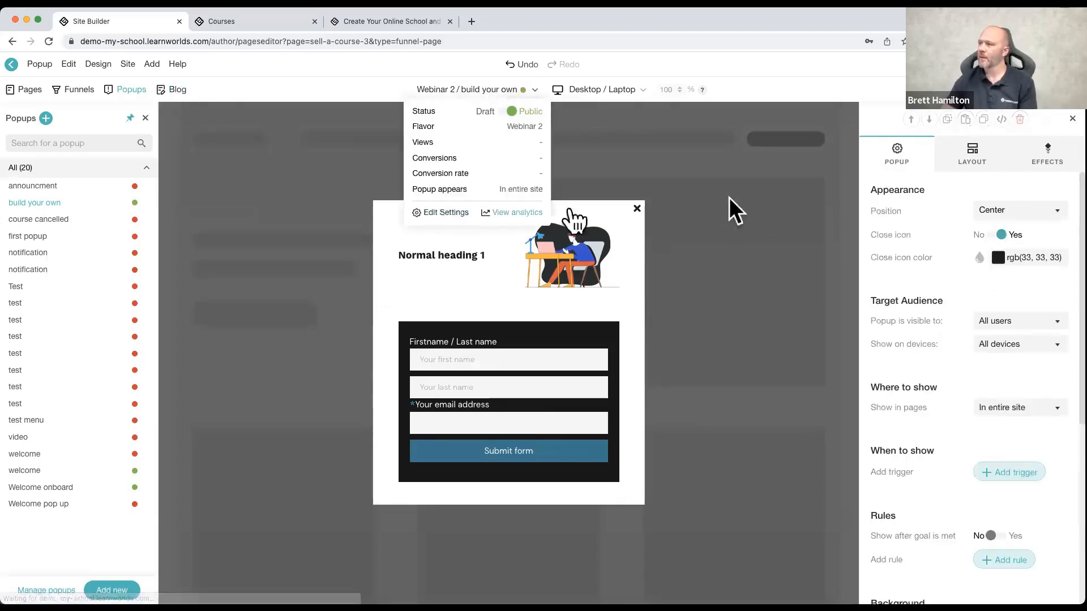
Step: Try the popup's position at Top Left and Top Right, and set it back to Center
left_click(986, 210)
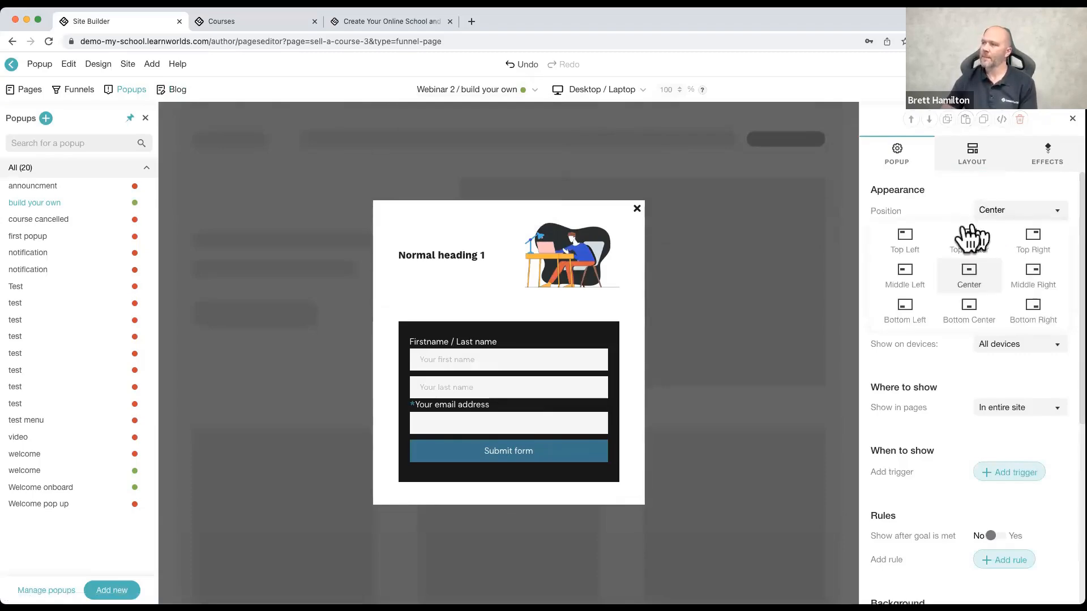
left_click(904, 242)
left_click(1002, 216)
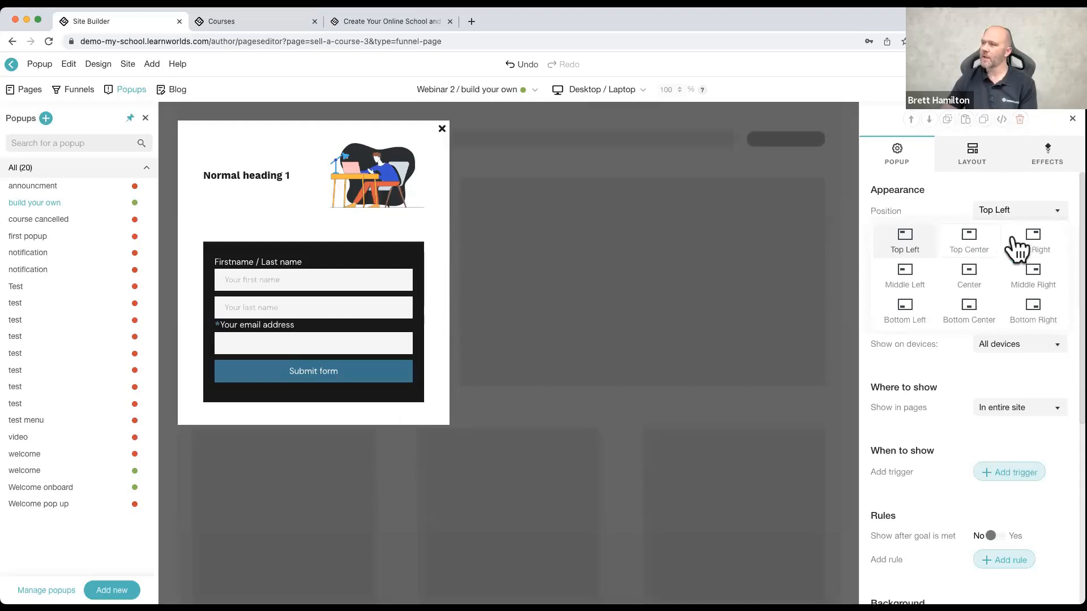
left_click(1037, 238)
left_click(1040, 218)
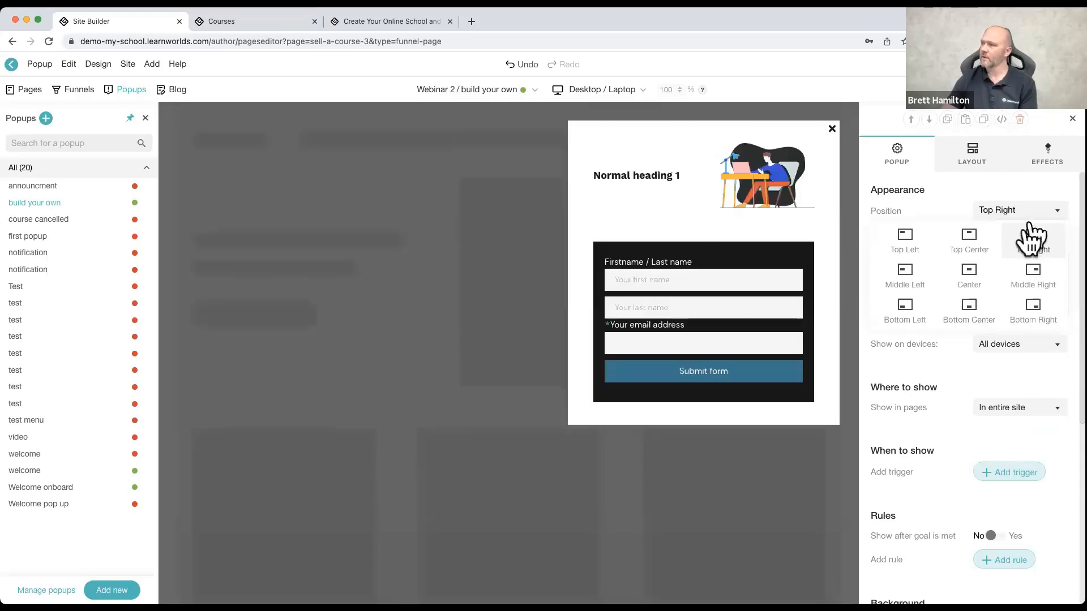
left_click(973, 284)
Step: Make the popup visible to Tagged users and add the existing ABC tag to the tags it is shown to
left_click(989, 320)
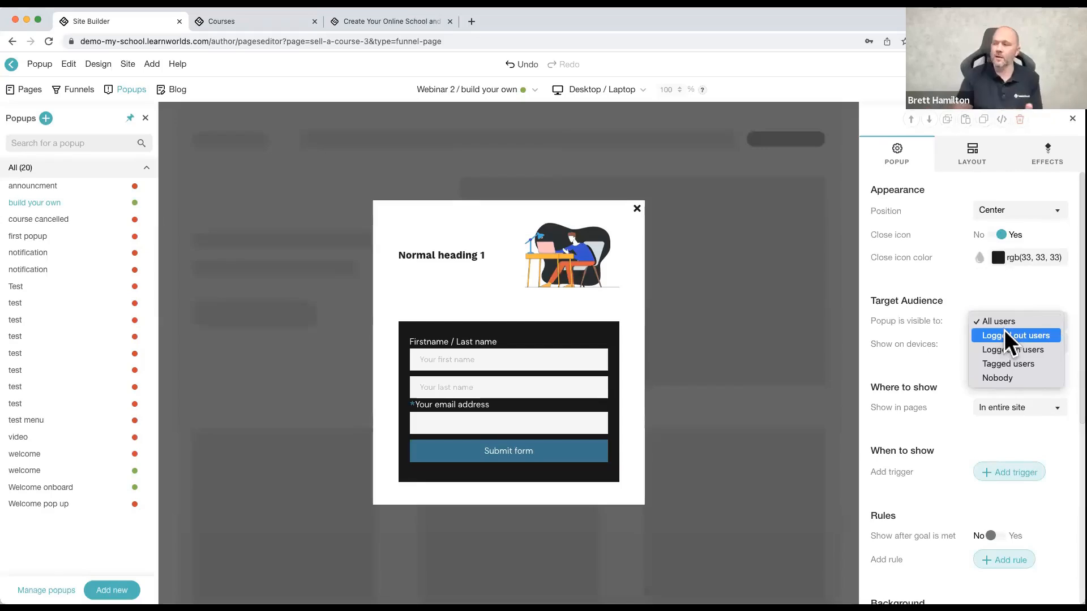
left_click(1005, 362)
left_click(956, 362)
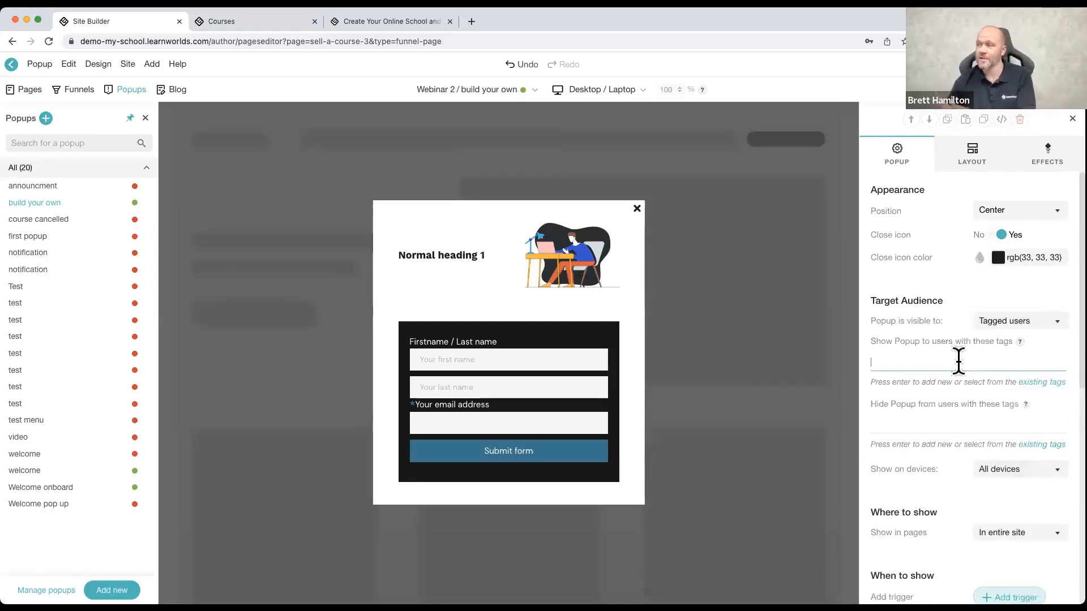
type("abc")
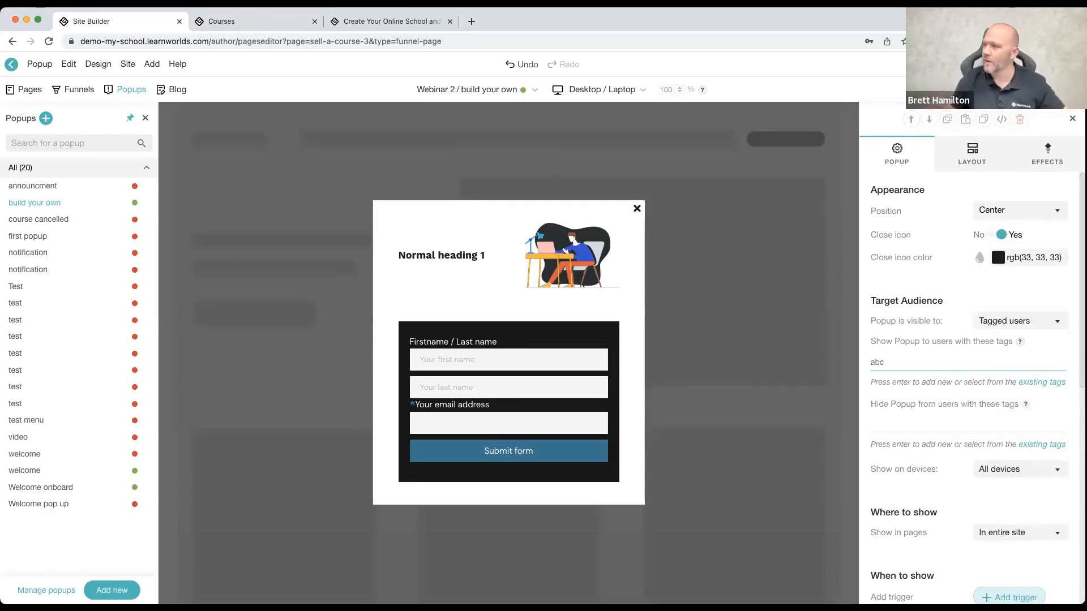
left_click(1024, 384)
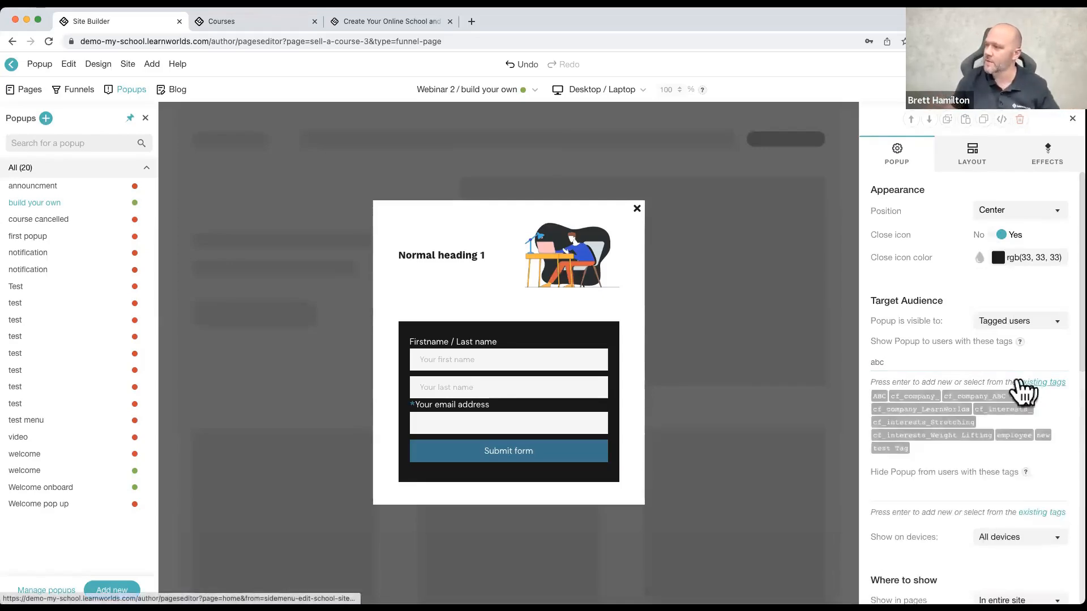
left_click(878, 396)
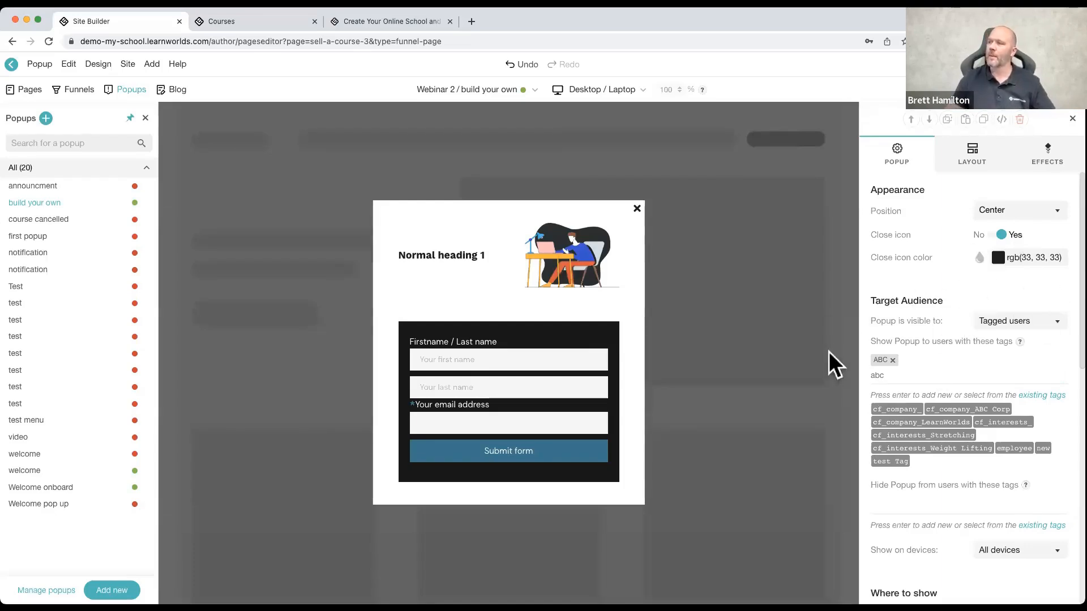
Step: Try the popup's visibility set to Nobody, and make the popup visible to All users
left_click(1013, 320)
left_click(1017, 336)
left_click(1016, 319)
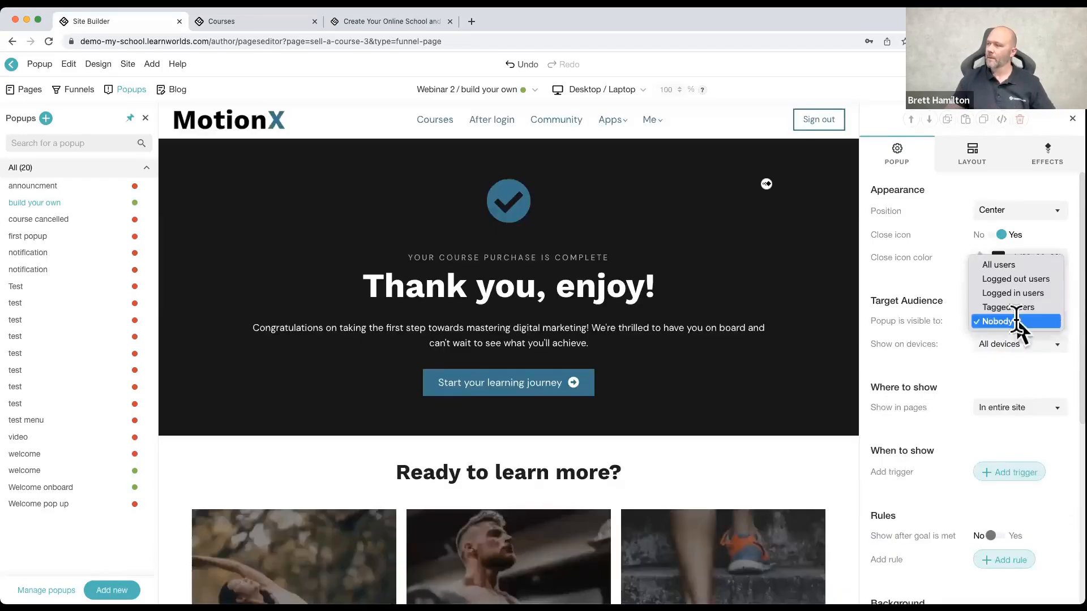
left_click(1015, 264)
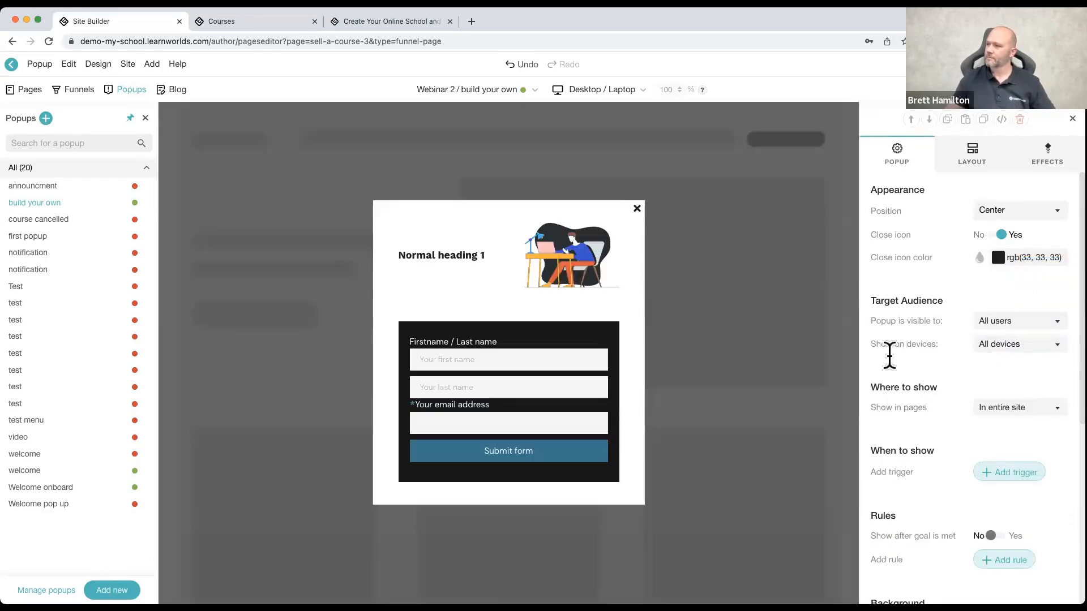
Step: Limit the popup to specific pages, selecting Access Request Under Review and Affiliate Registration
scroll(1002, 373, "down", 2)
left_click(1009, 361)
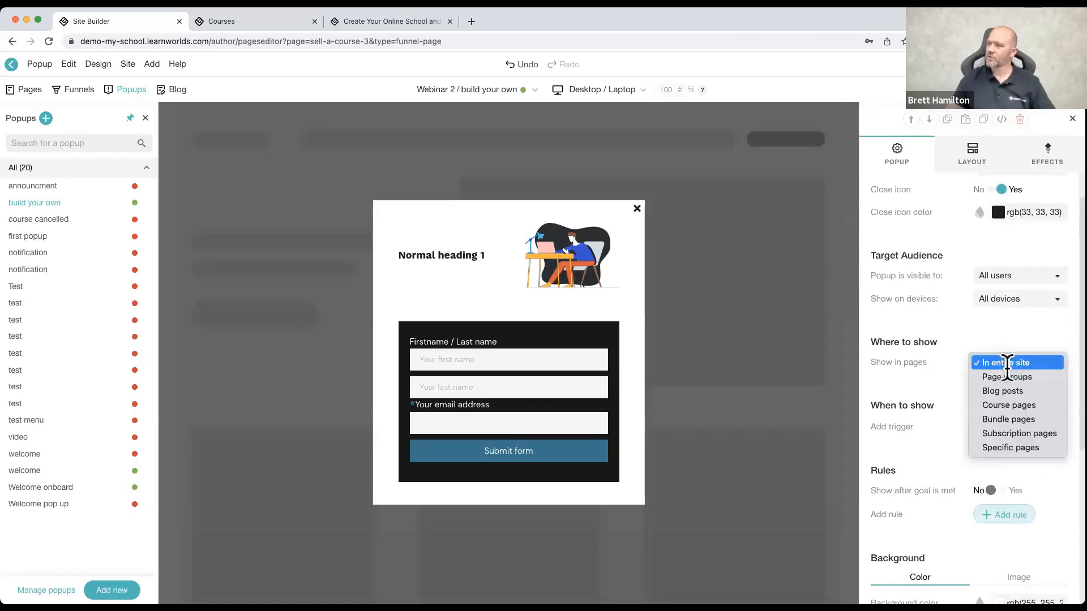
left_click(1018, 447)
left_click(879, 414)
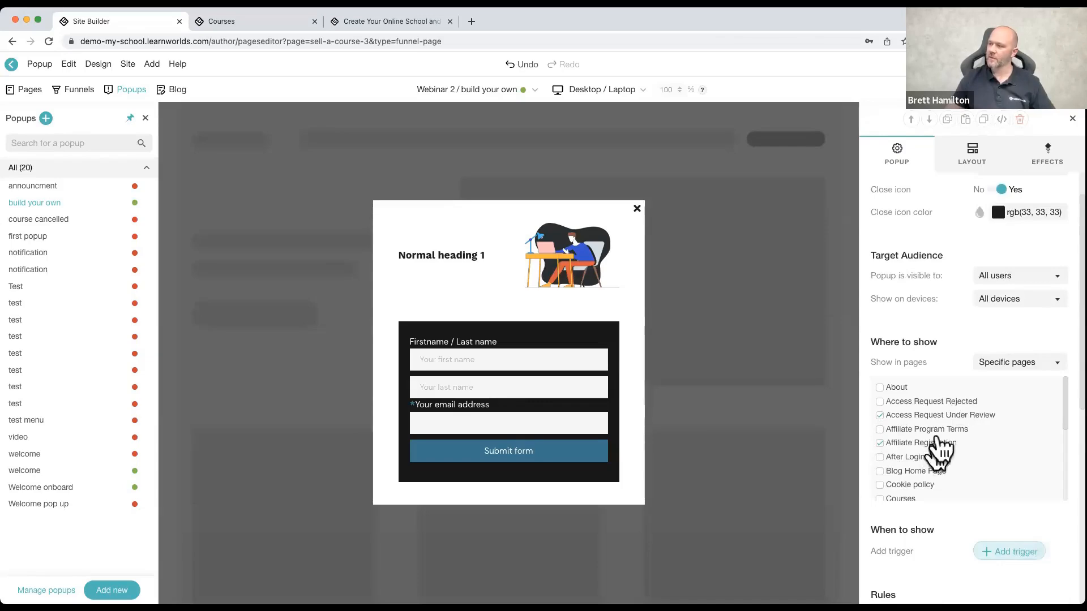
Step: Examine the remaining pages offered for the popup and the trigger and rule types that can be added to it
scroll(955, 447, "down", 4)
scroll(955, 444, "down", 2)
scroll(933, 515, "down", 2)
left_click(1006, 499)
scroll(938, 512, "down", 3)
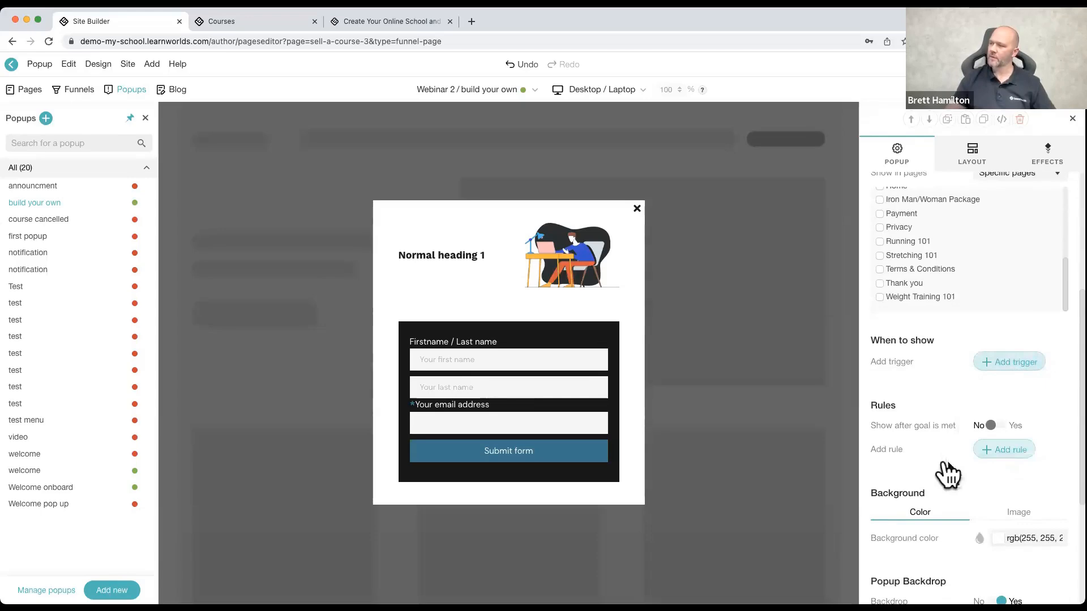
left_click(986, 460)
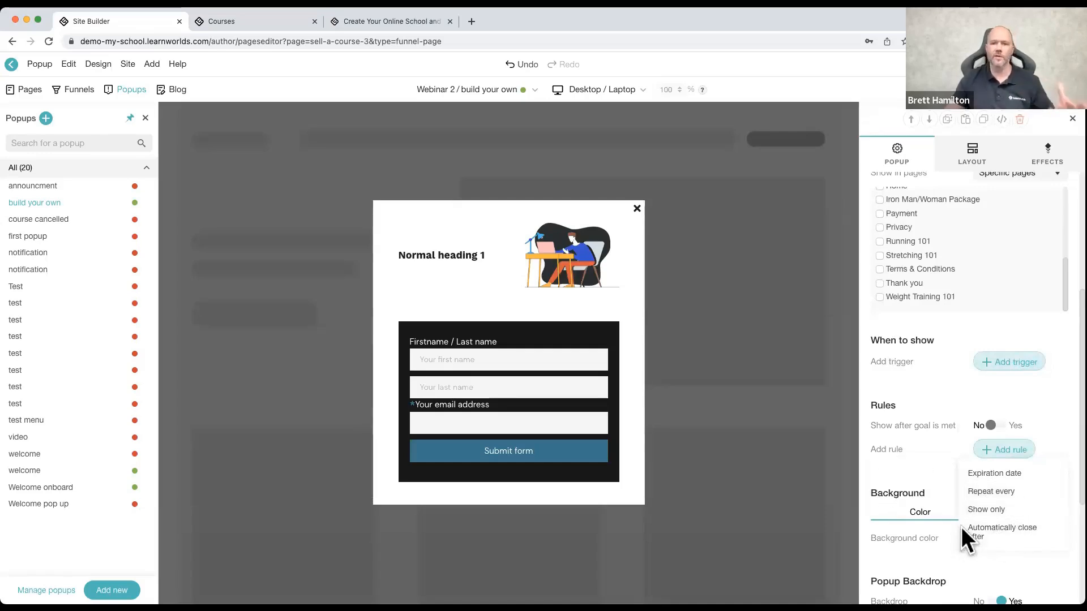
Step: Turn the popup's backdrop off and back on
scroll(954, 544, "down", 3)
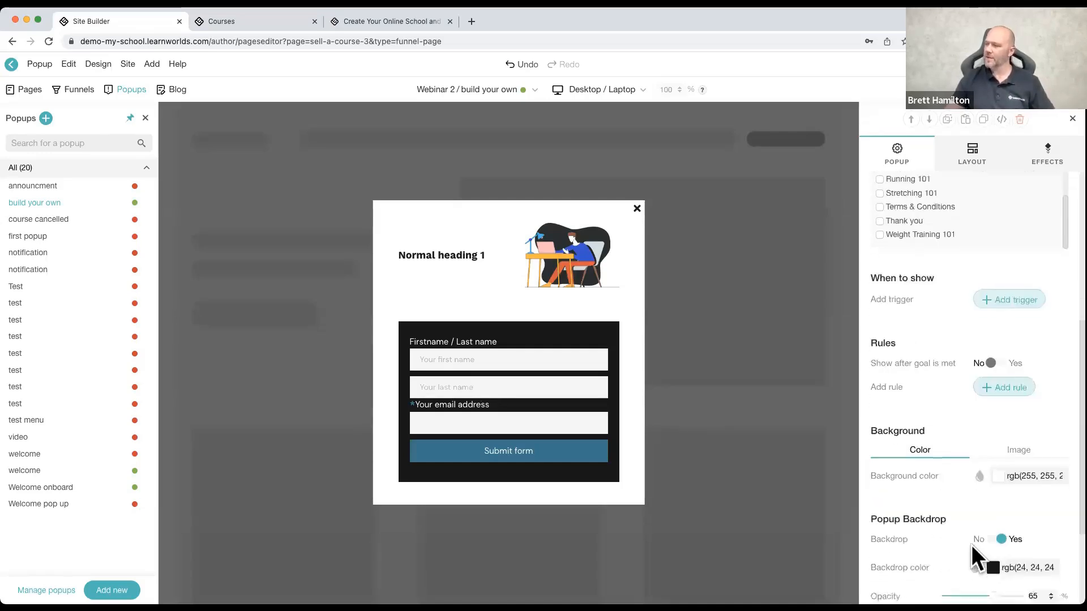
left_click(1002, 483)
left_click(1001, 482)
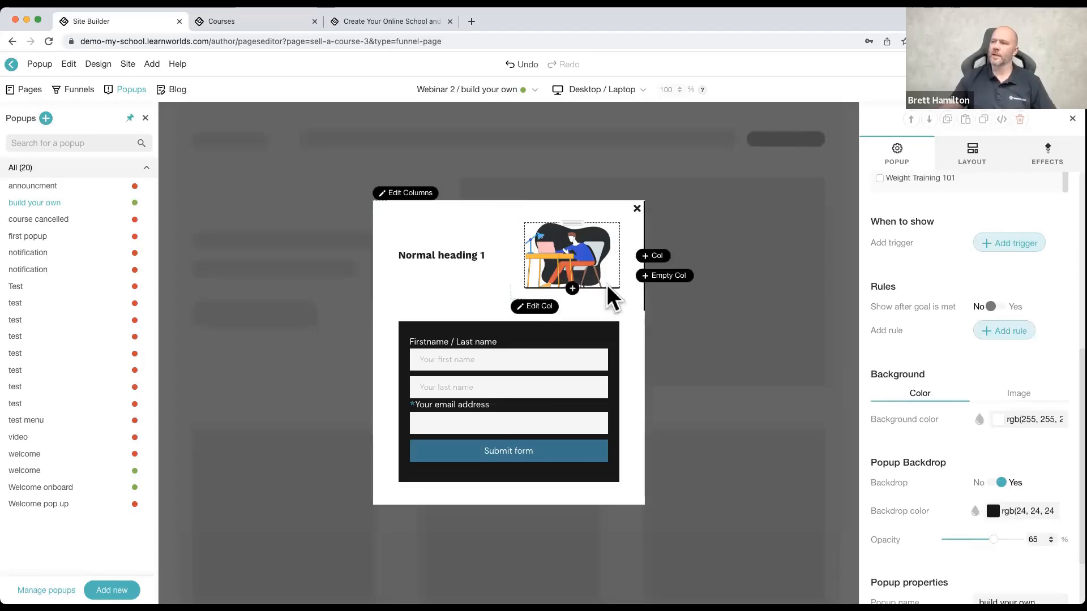
Step: View the analytics of the "build your own" popup and close the Popup Manager
left_click(505, 95)
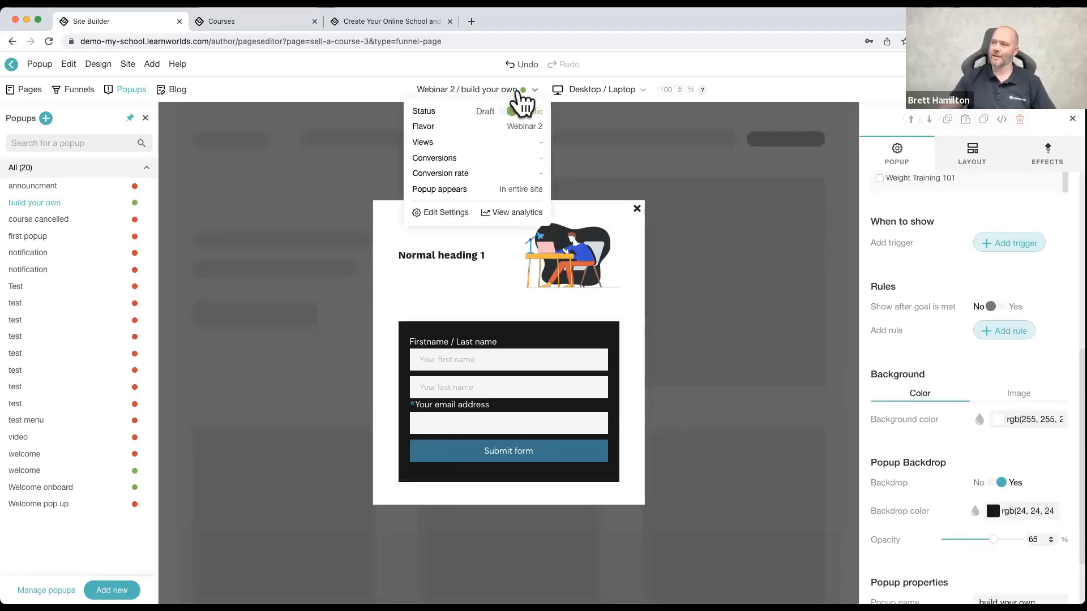
left_click(518, 212)
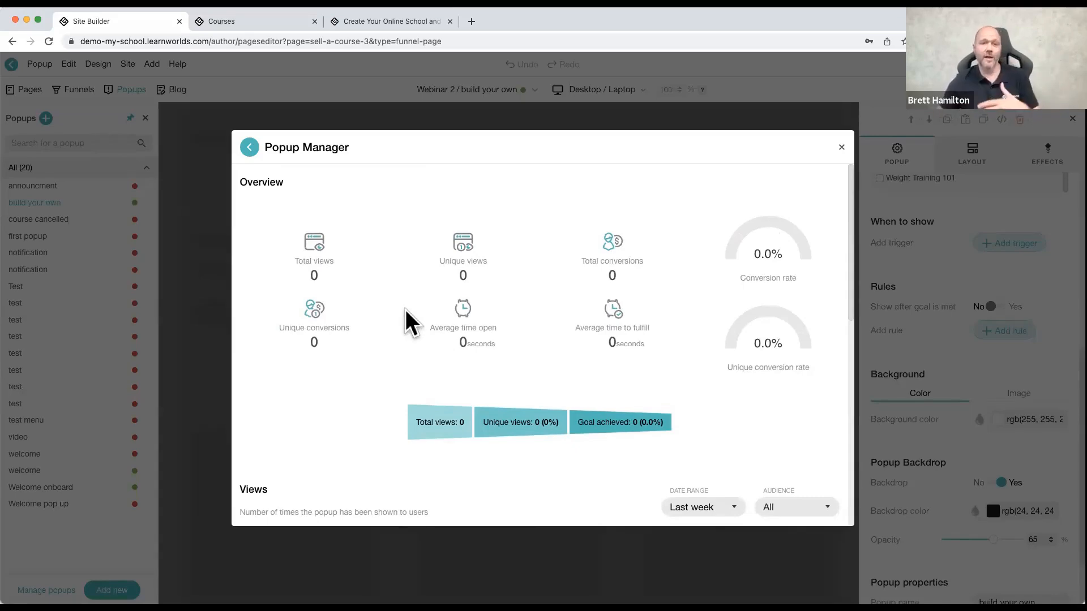
left_click(841, 148)
Step: Open the Staying Hydrated blog post for editing, discarding the unsaved popup changes
left_click(152, 64)
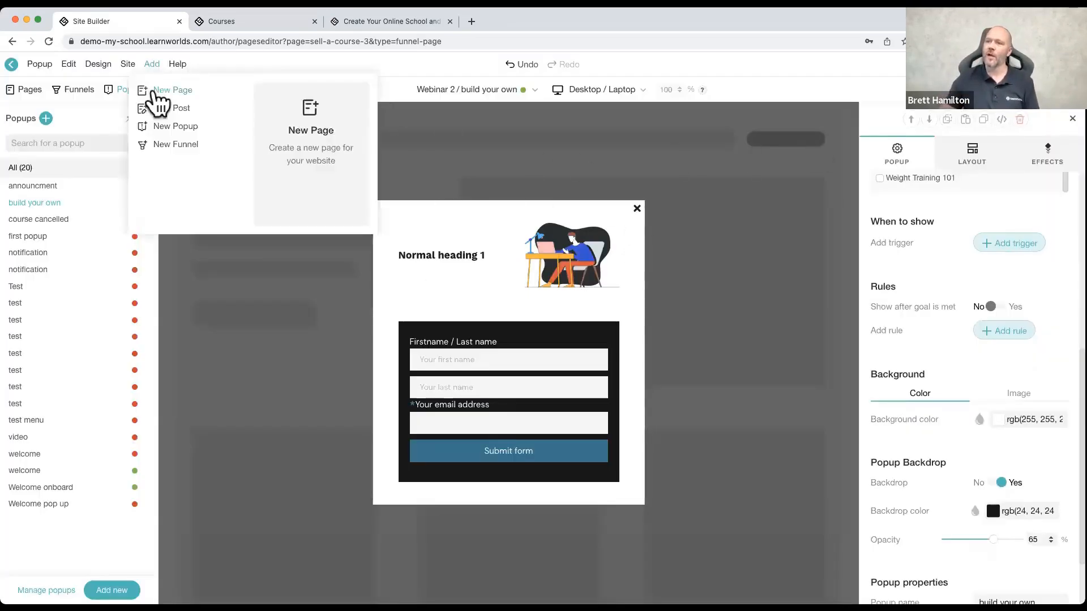
left_click(131, 118)
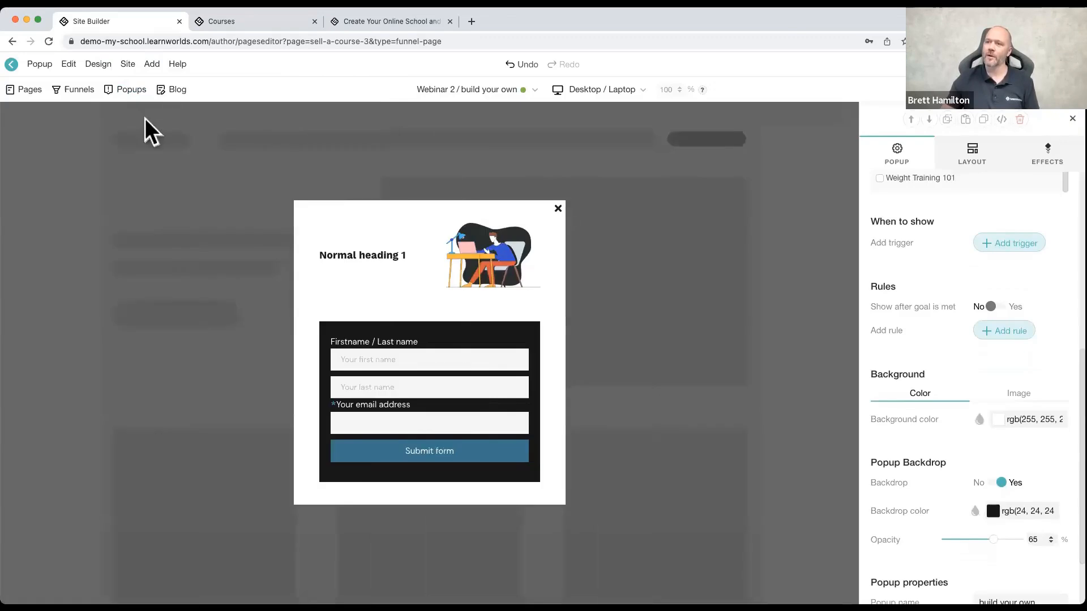
left_click(178, 90)
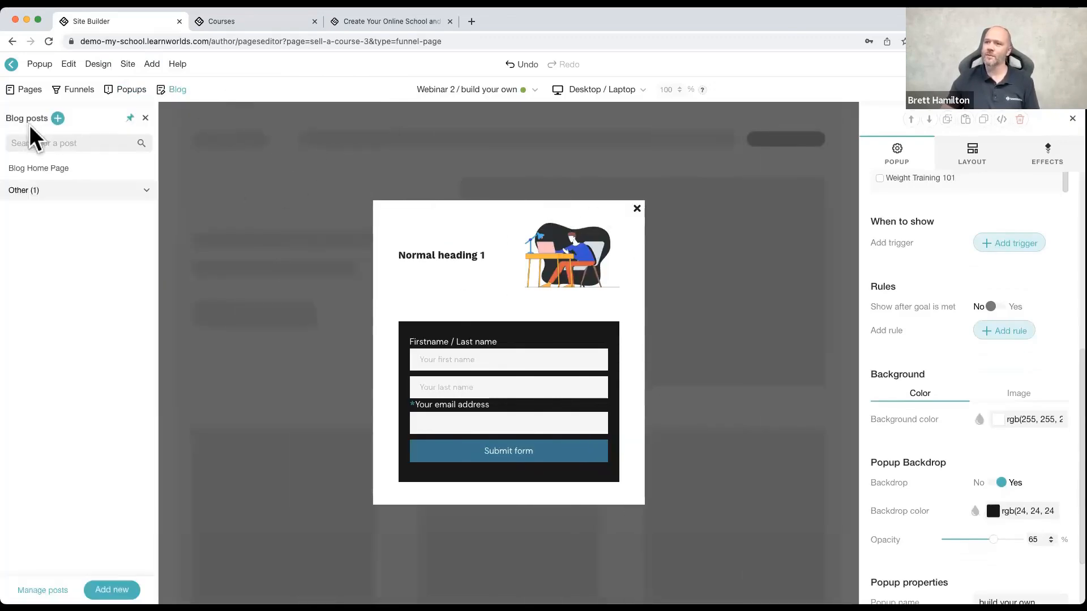
left_click(33, 192)
left_click(42, 209)
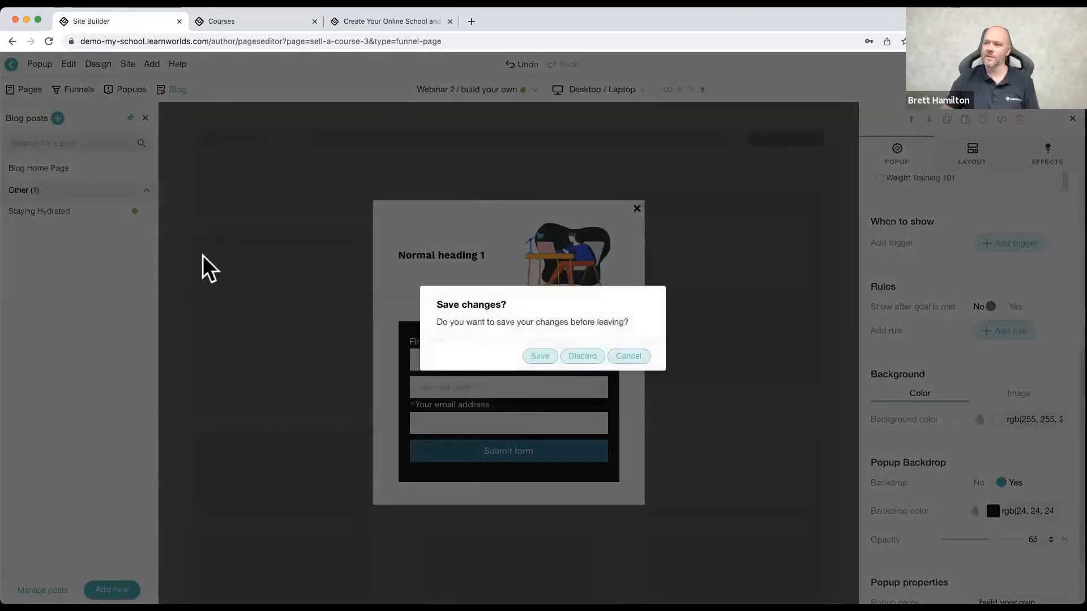
left_click(586, 356)
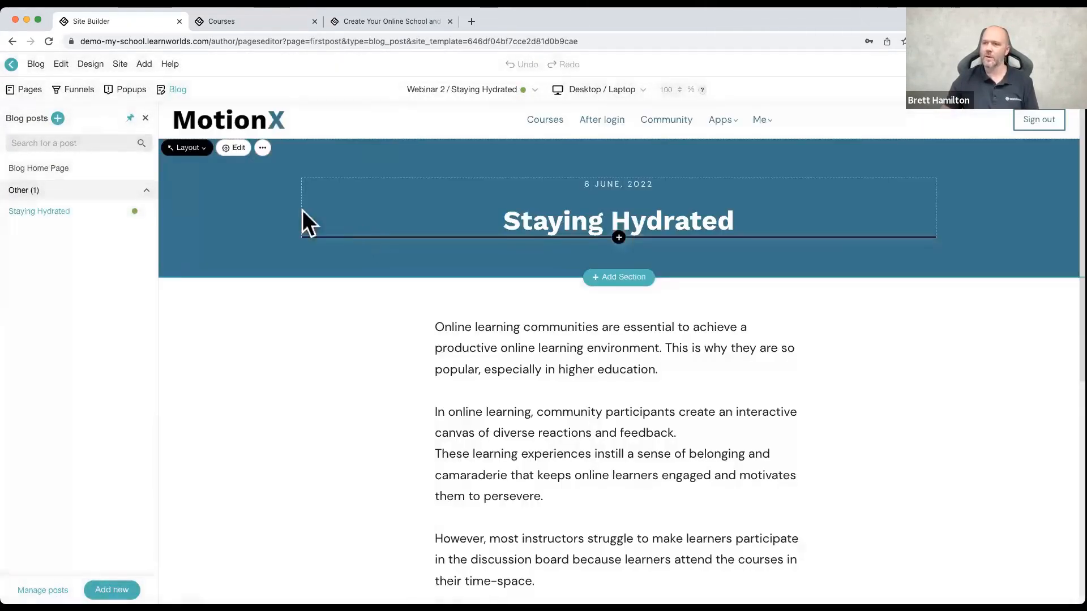
Step: Change the Blog Home Page's post section to the "Latest from our blog" layout with four cards in a row
left_click(65, 167)
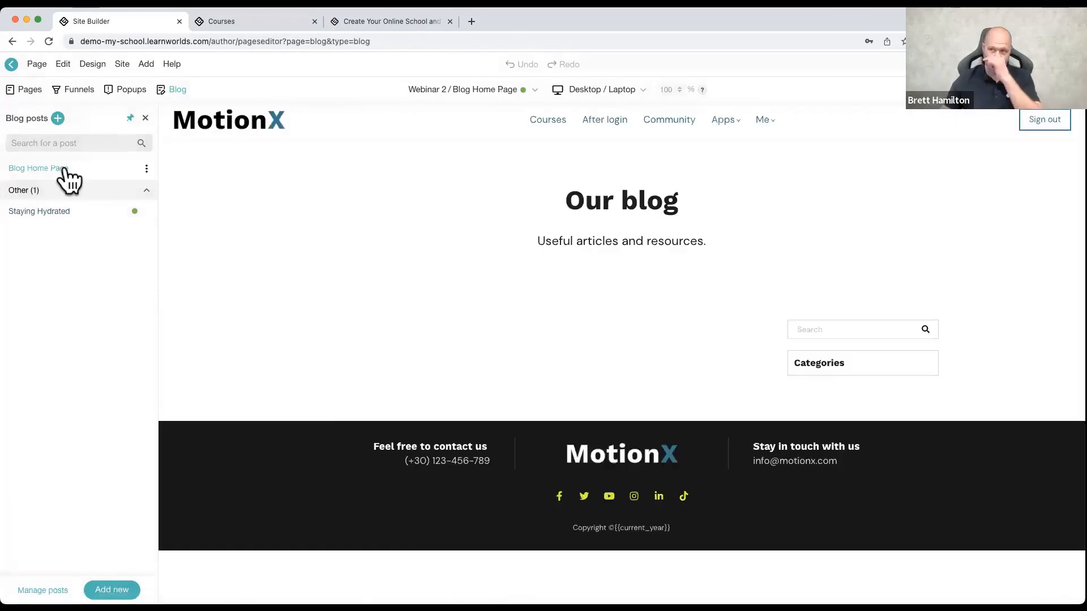
scroll(547, 312, "down", 3)
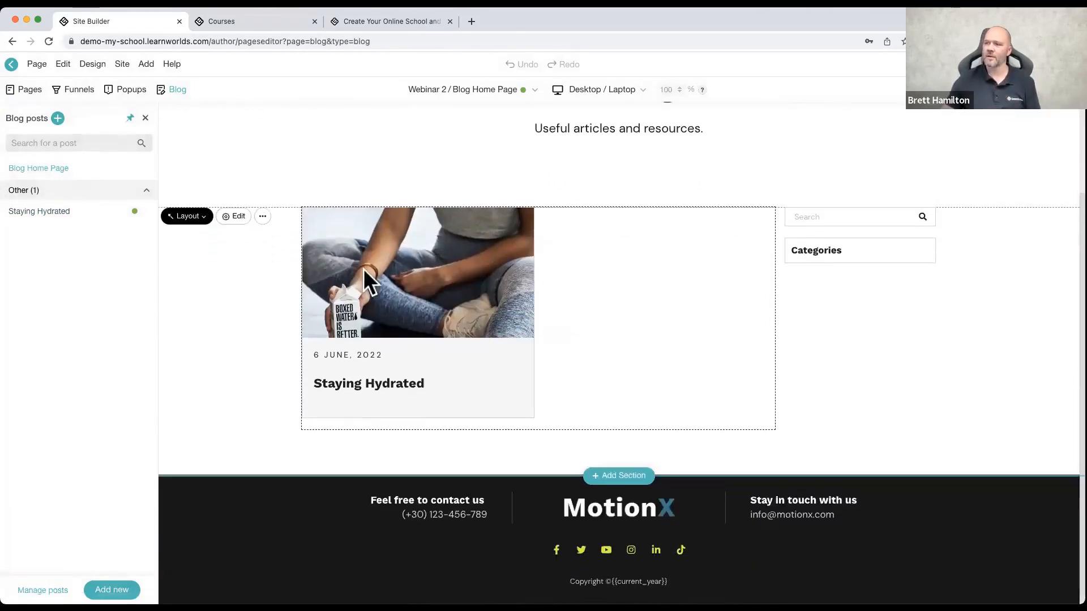
left_click(187, 217)
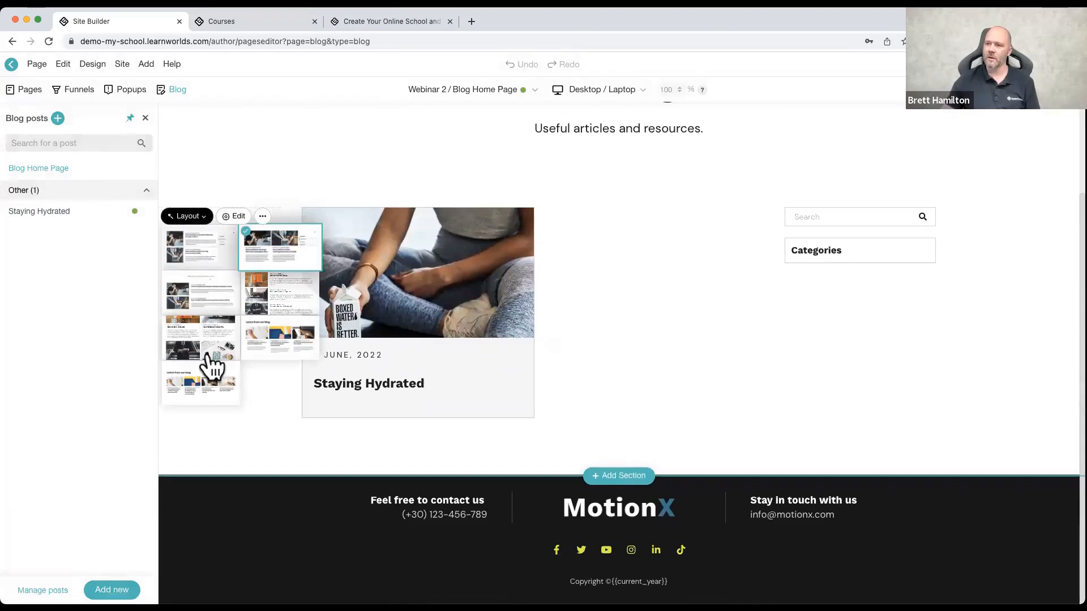
left_click(209, 370)
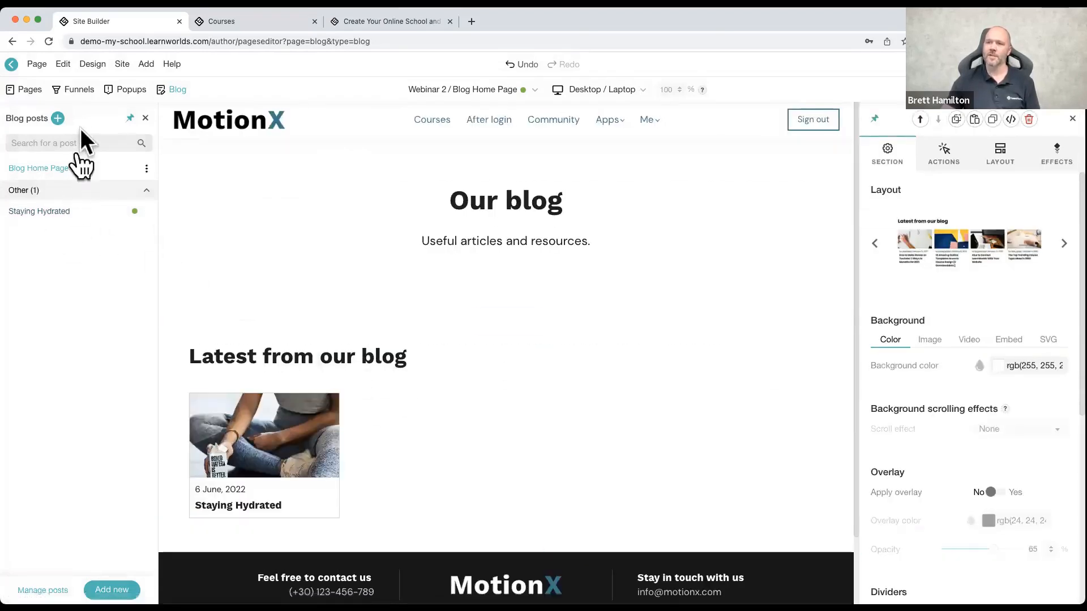
Step: View the templates for a new blog post without creating one, and leave the page editor discarding the changes
left_click(58, 118)
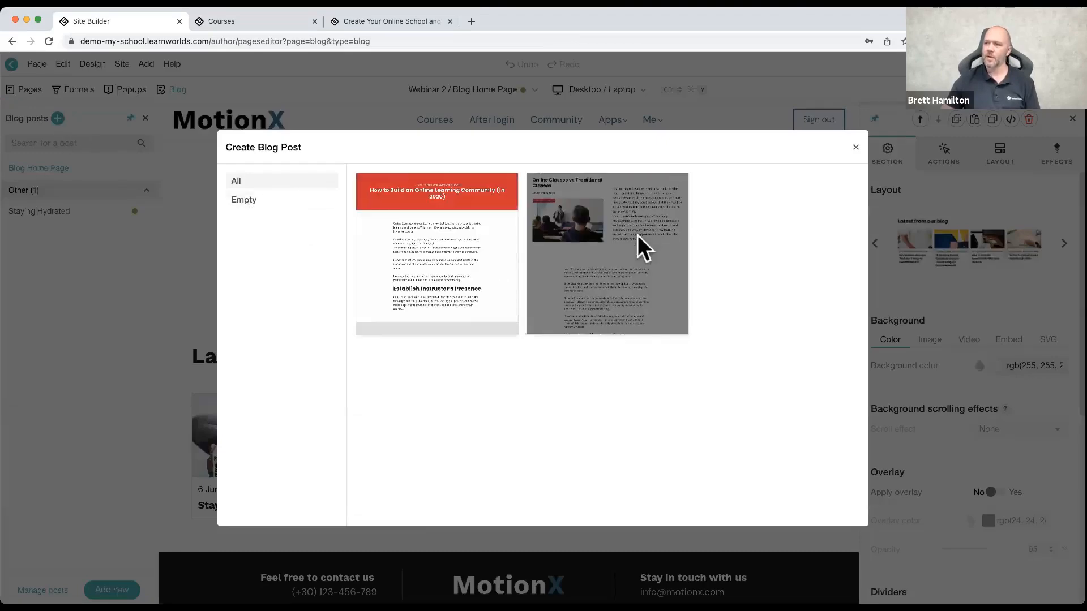
left_click(857, 148)
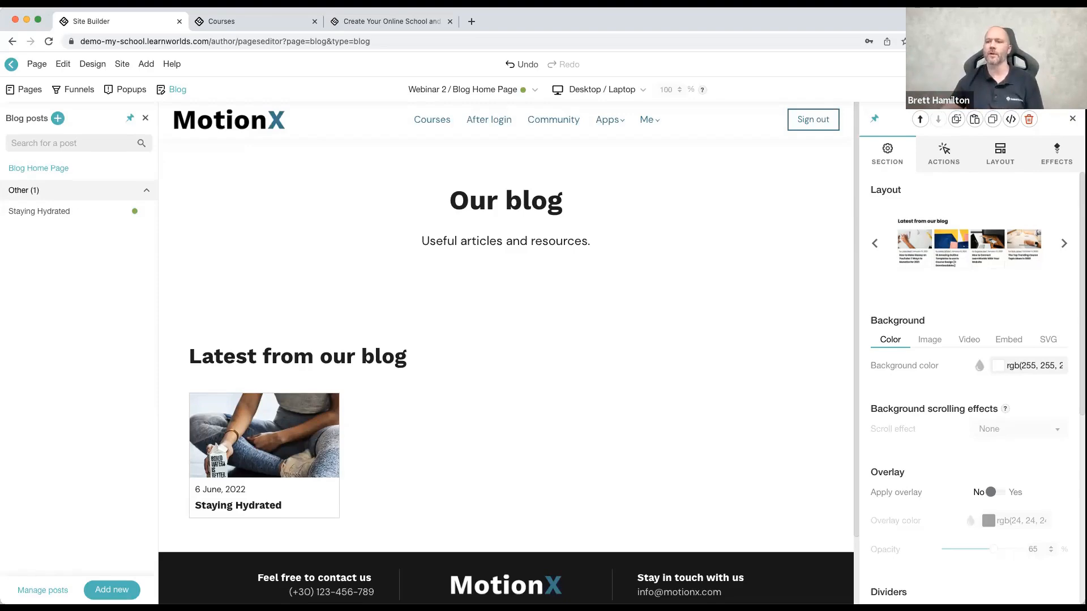
left_click(12, 64)
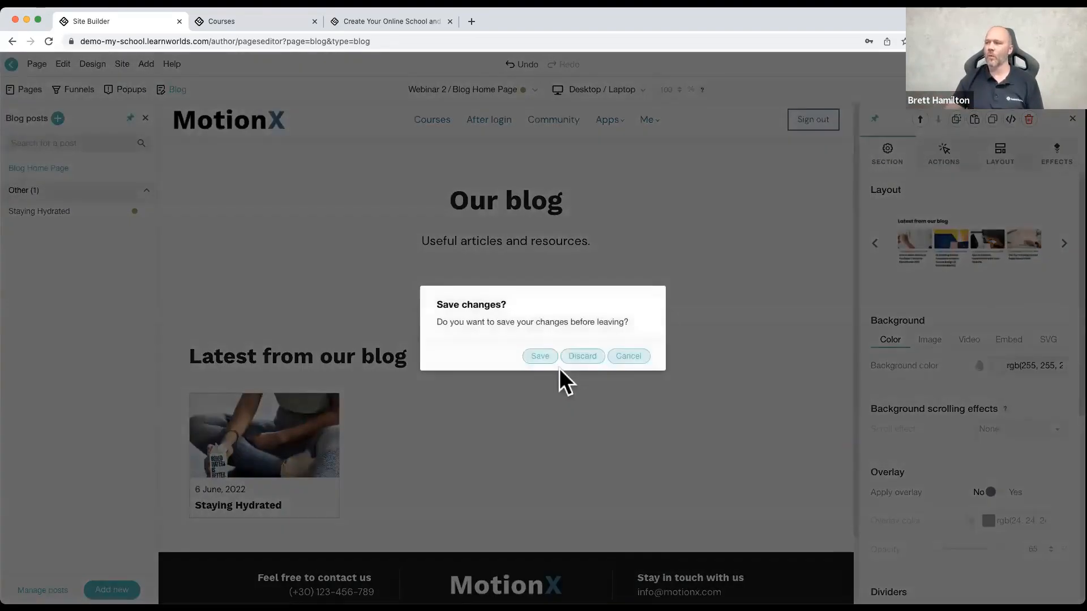
left_click(569, 357)
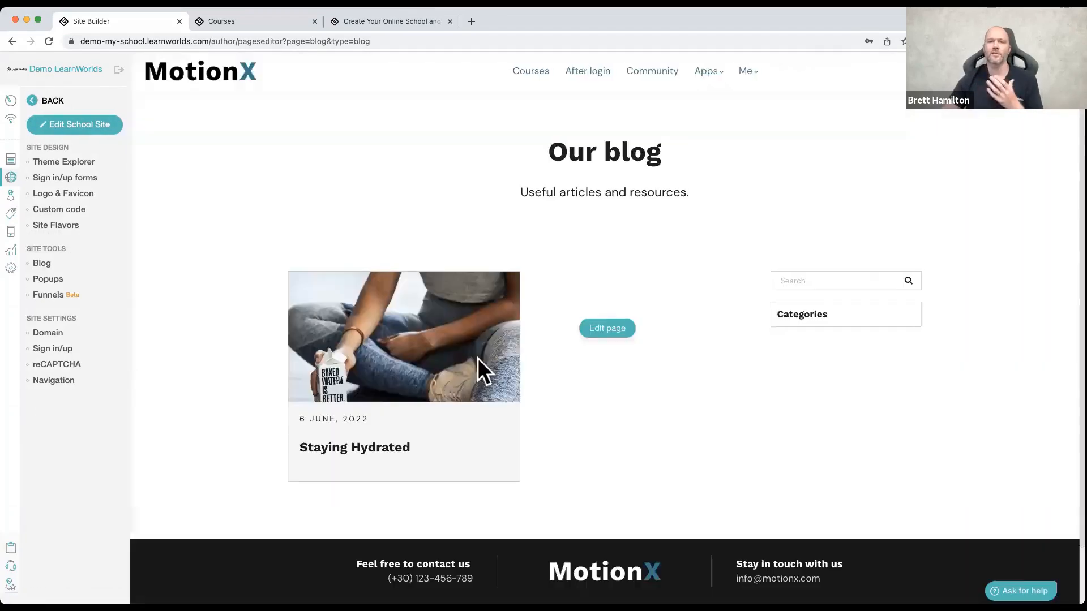
Step: Open the LearnWorlds Academy from the school's help page, look through its Get started with LearnWorlds courses, and close it
left_click(21, 567)
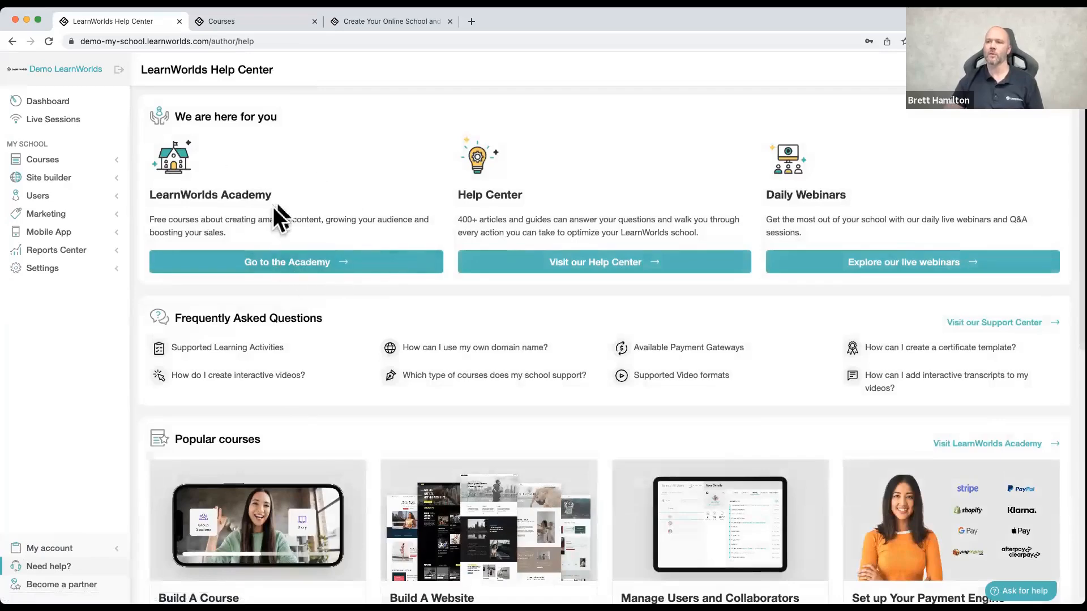
left_click(292, 263)
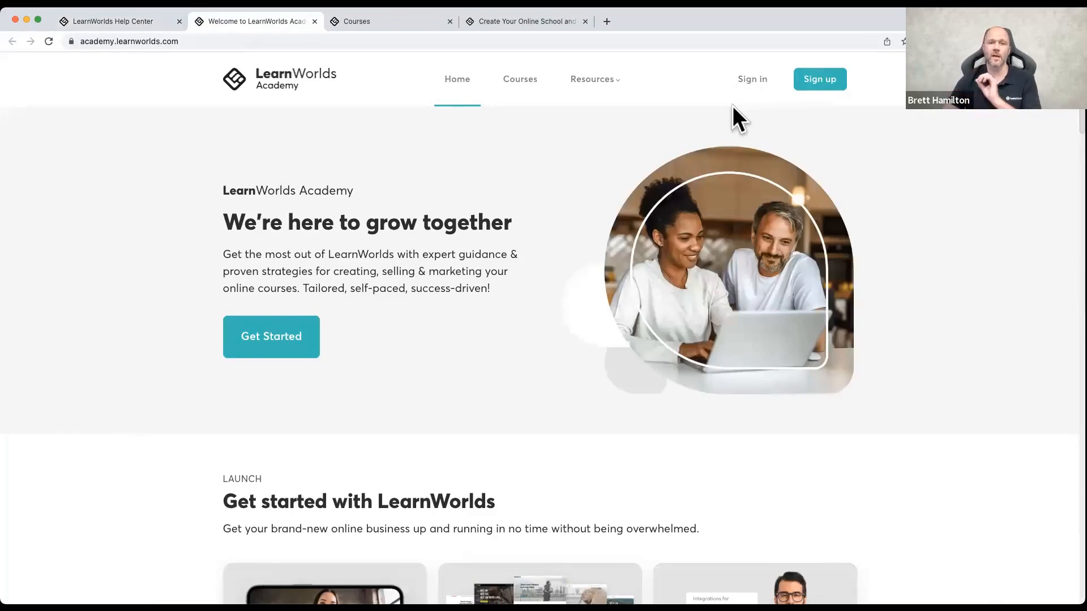
scroll(585, 211, "down", 5)
scroll(582, 208, "down", 2)
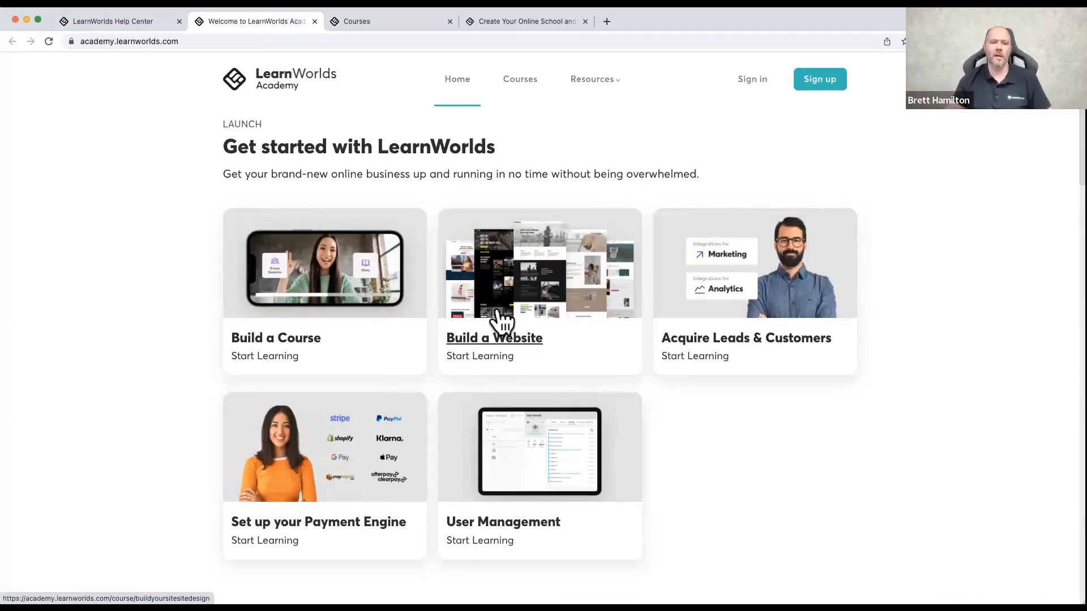
left_click(314, 22)
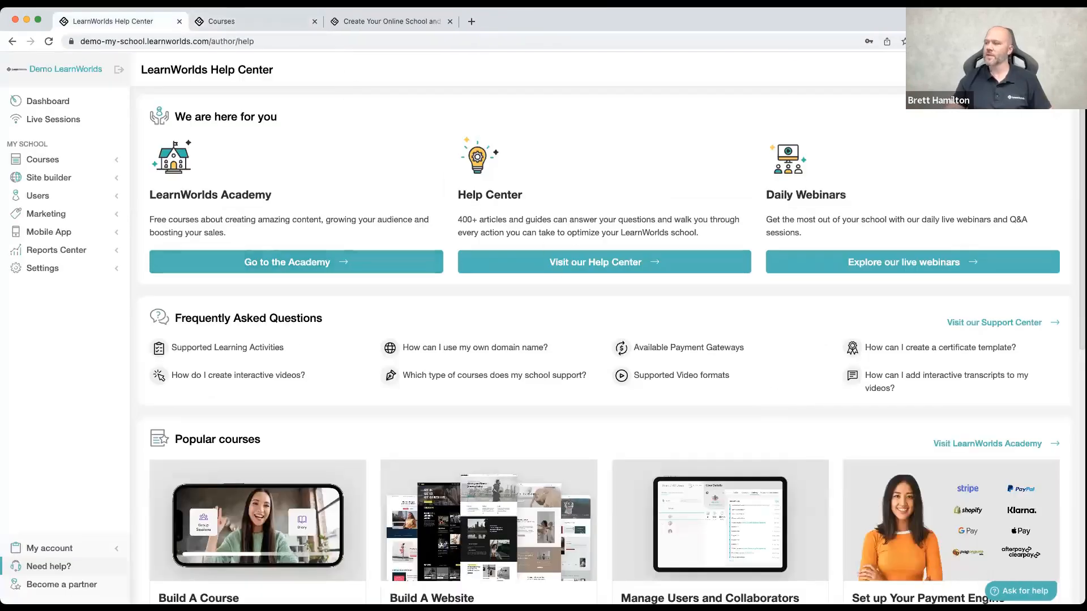
Step: Search the support center's help articles for "payment"
left_click(1016, 578)
left_click(909, 328)
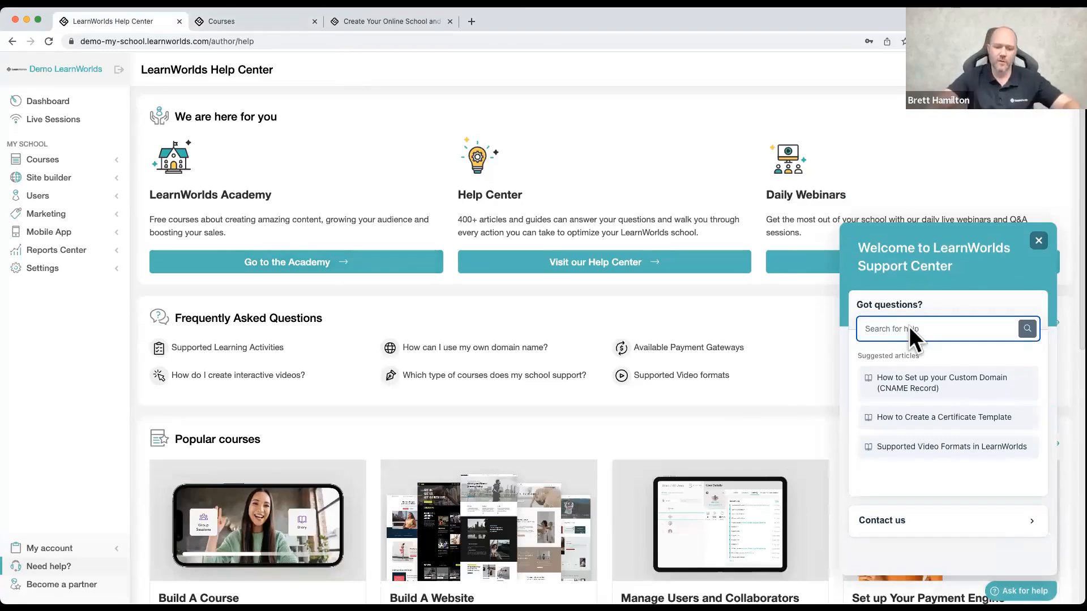
type("payment")
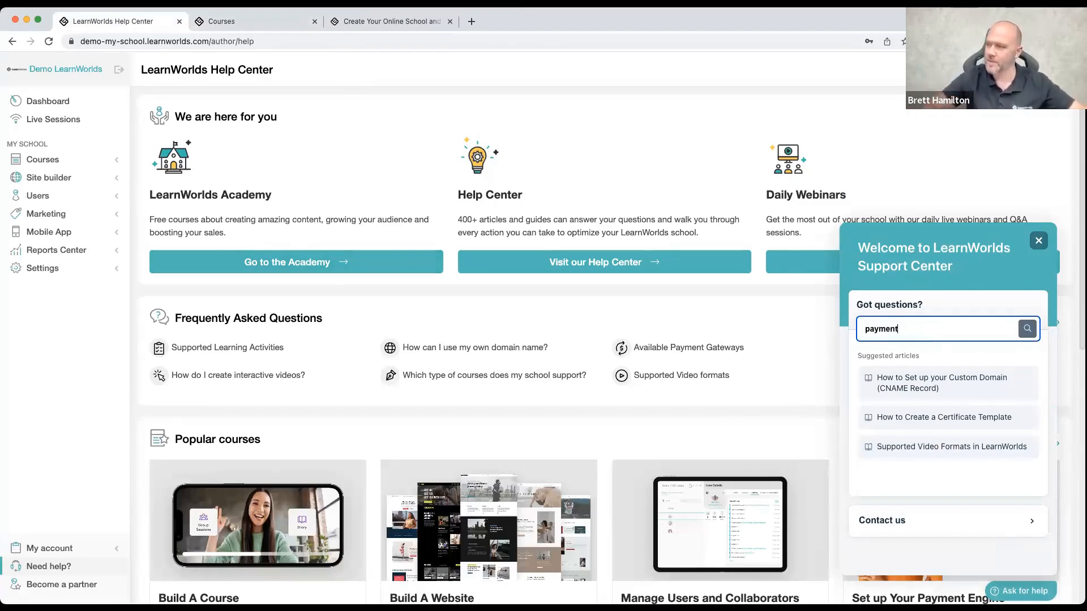
key("Return")
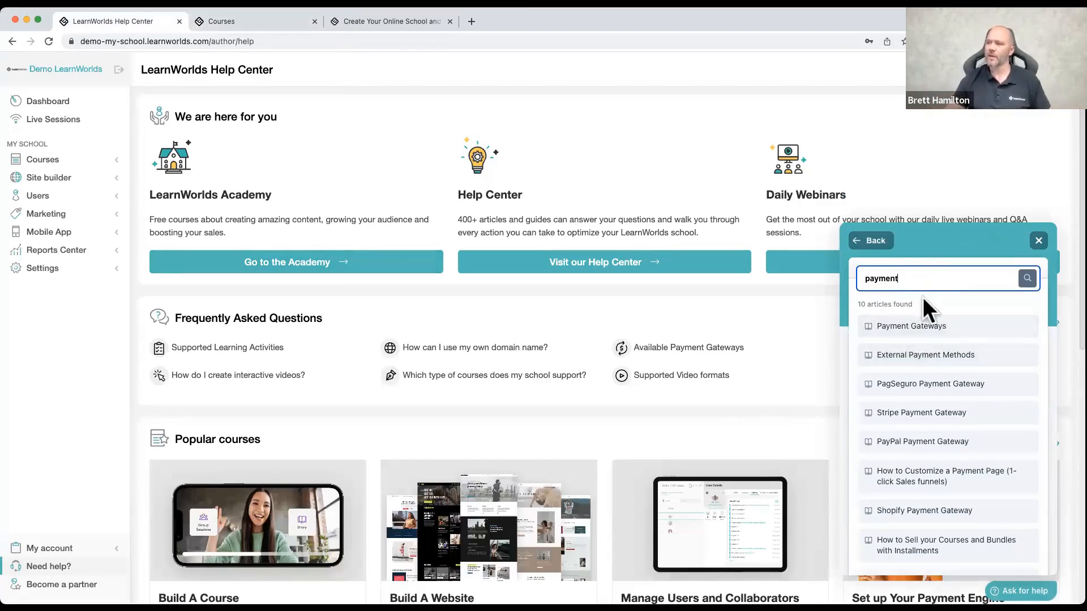
Step: Search the help articles for "image" instead, look through the list, and close the support center
left_click_drag(917, 279, 868, 278)
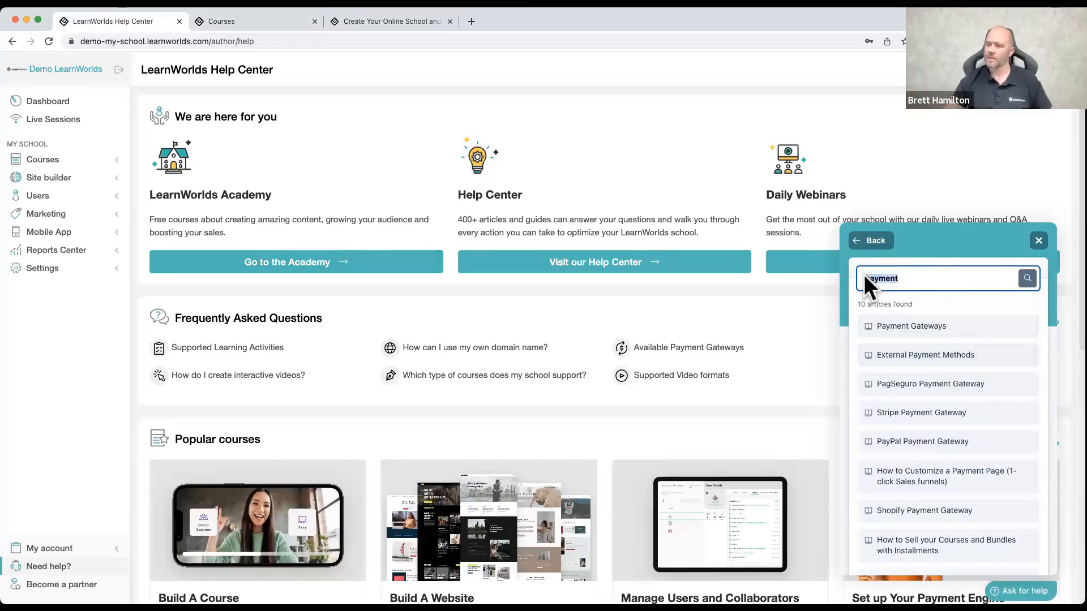
type("image")
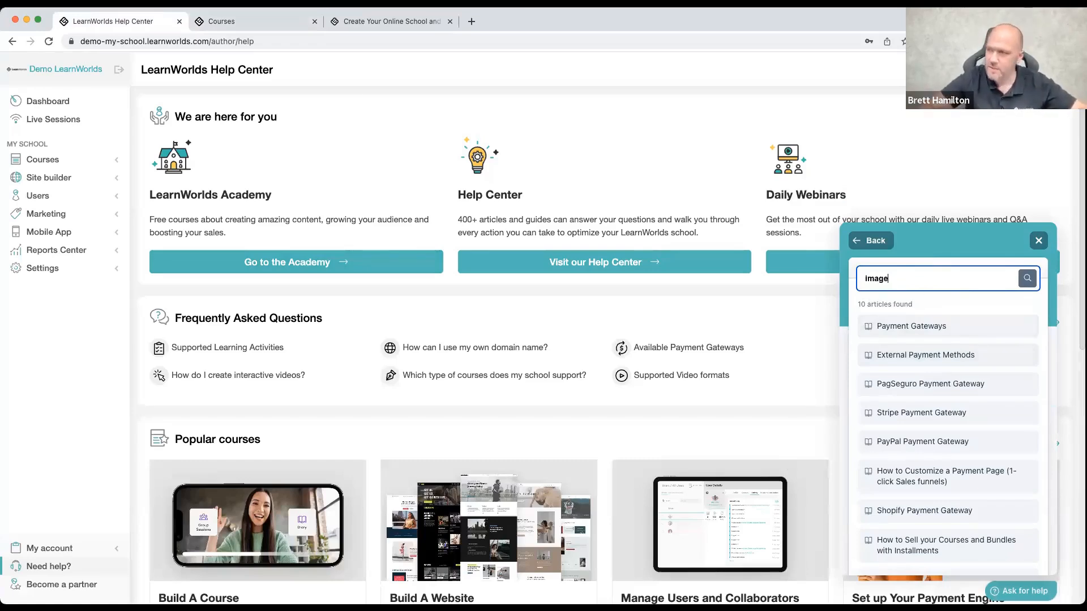
key("Return")
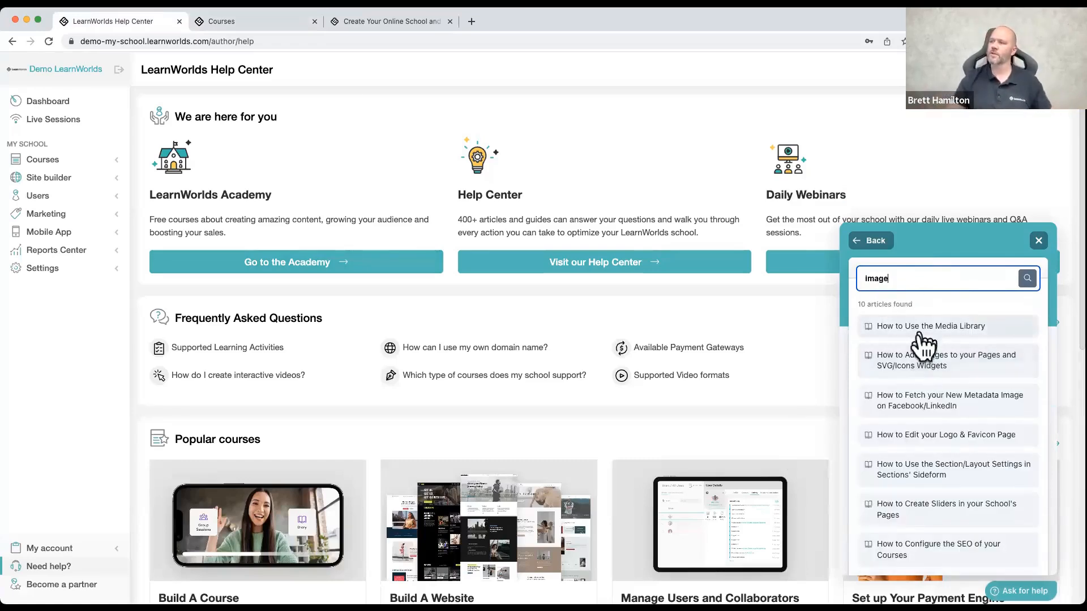
scroll(922, 441, "down", 3)
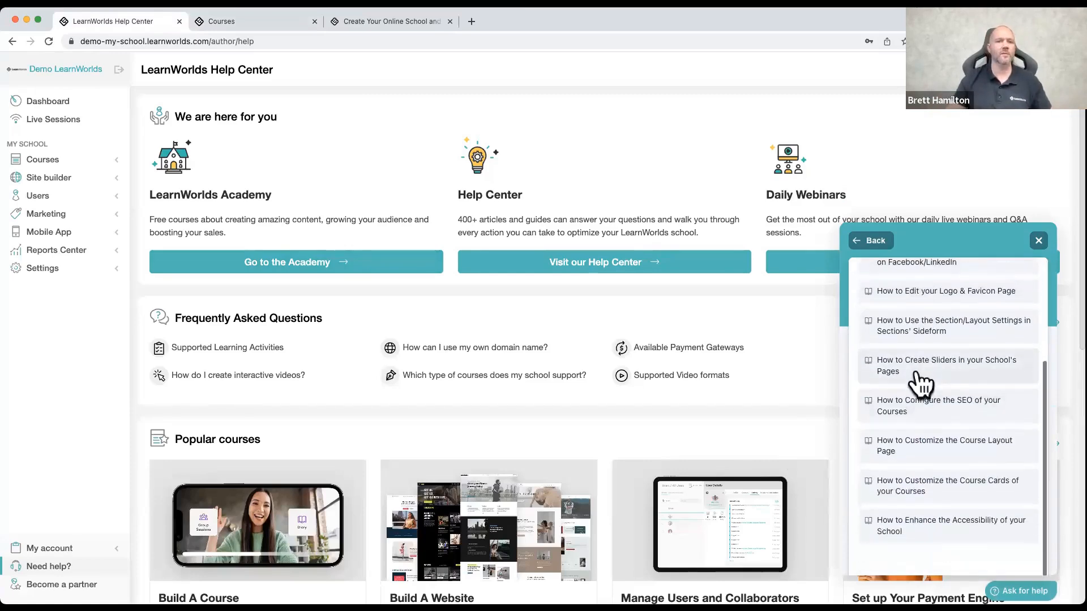
scroll(920, 386, "up", 3)
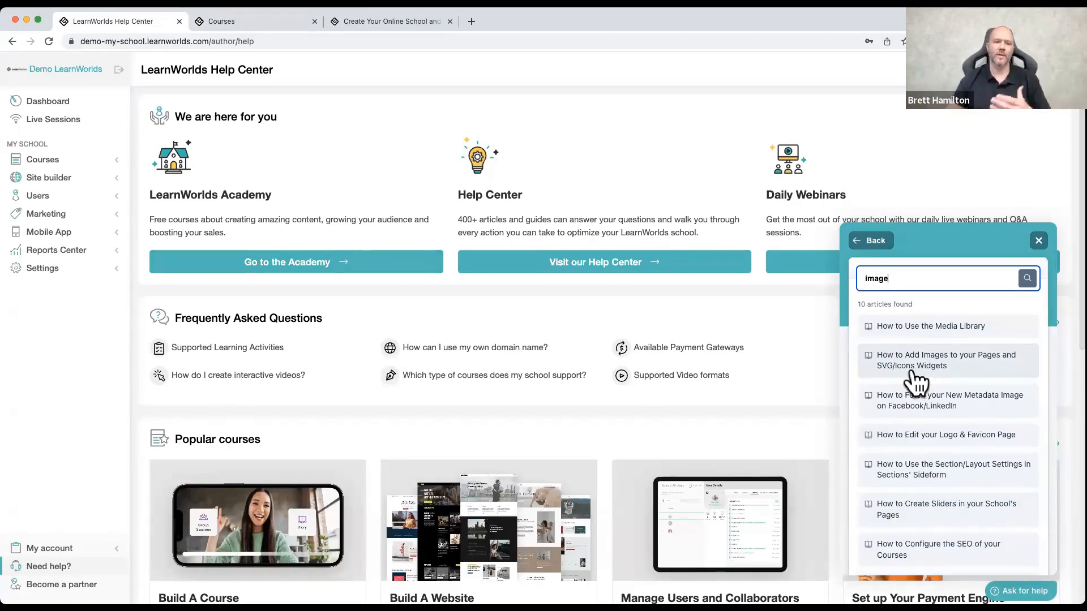
left_click(1038, 241)
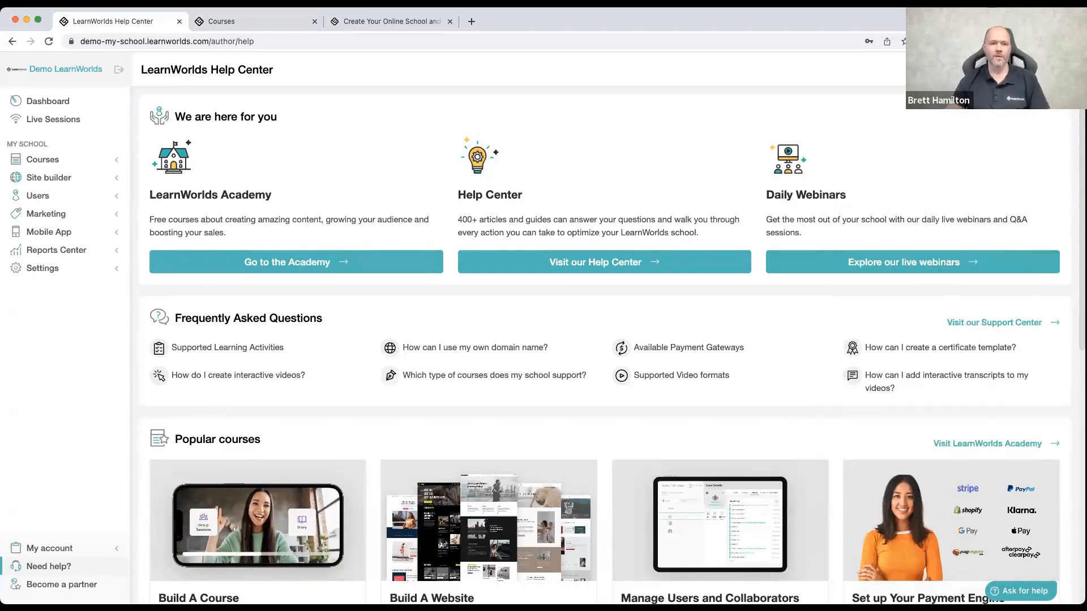